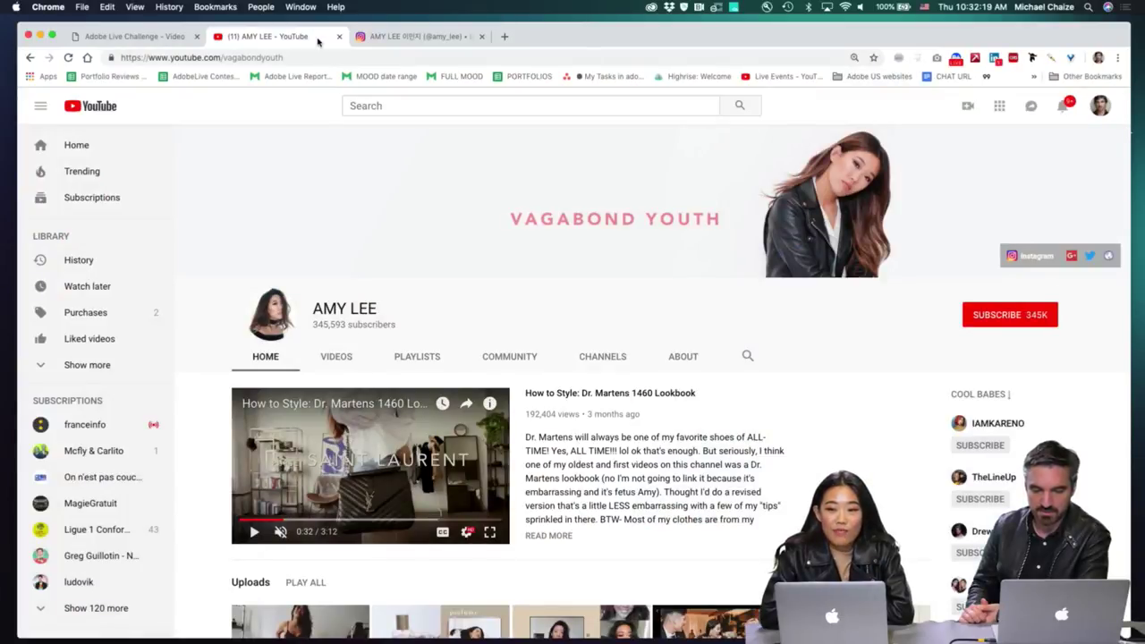
- Subscribe to Vagabond Youth with the notification bell on, then go to the creator's Instagram tab
left_click(1008, 322)
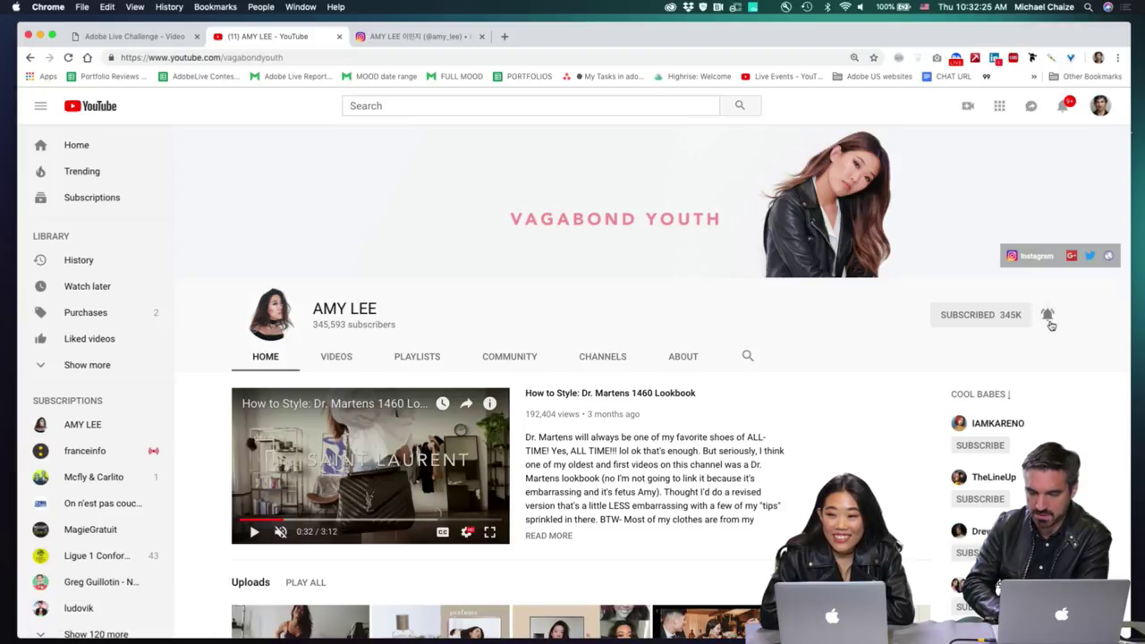
left_click(1050, 317)
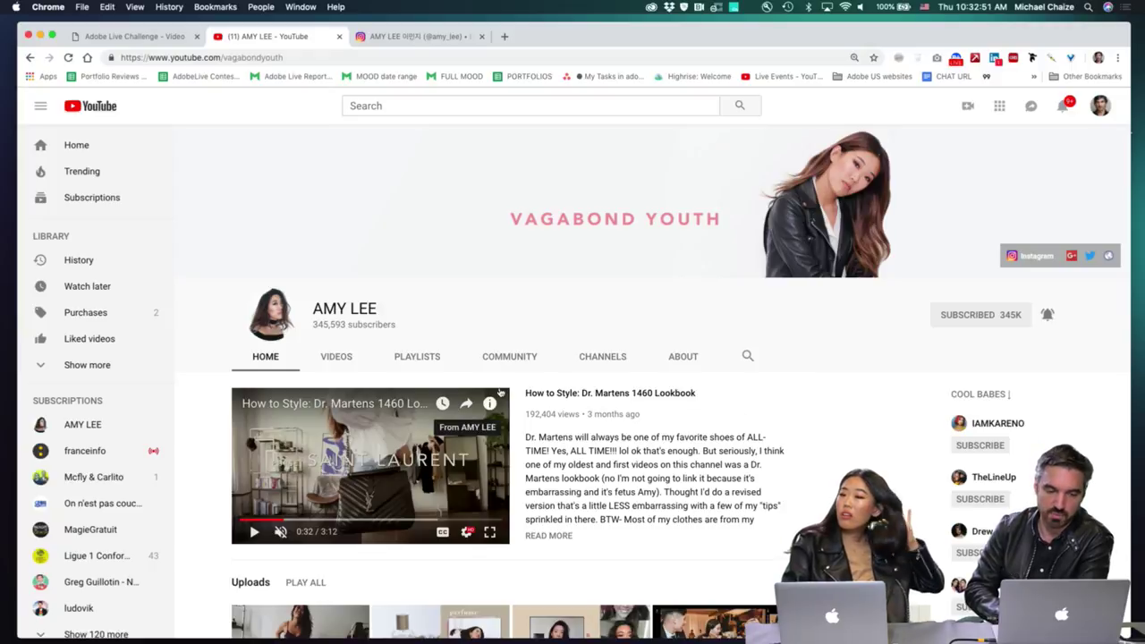
left_click(420, 37)
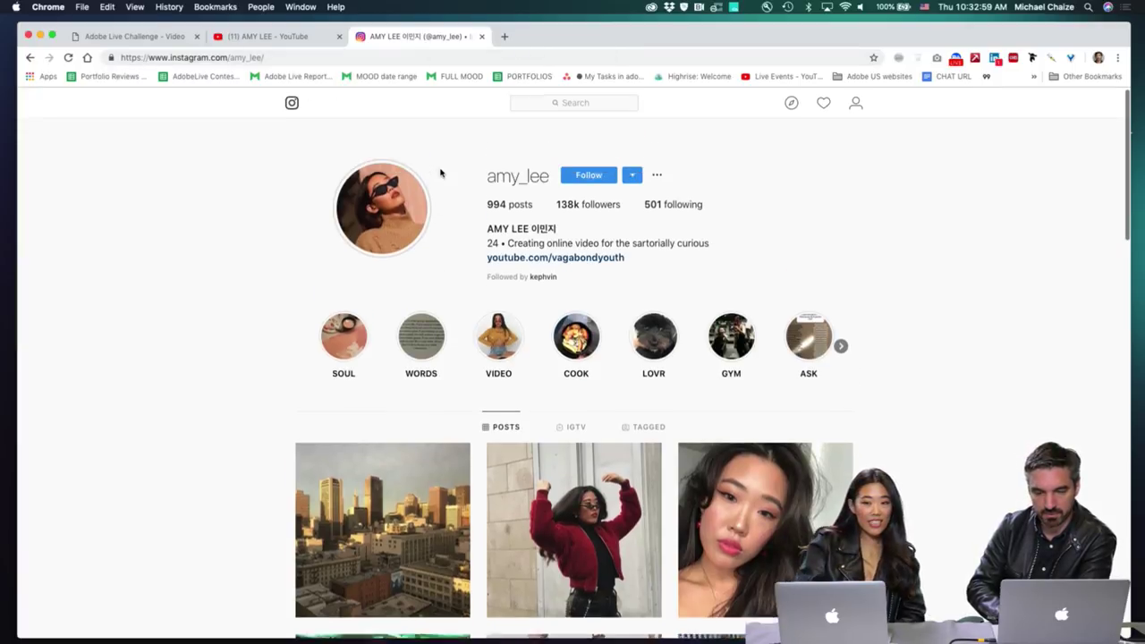
- Follow the creator's Instagram account, step back through her stories, and close the story viewer
left_click(858, 113)
scroll(491, 158, "left", 5)
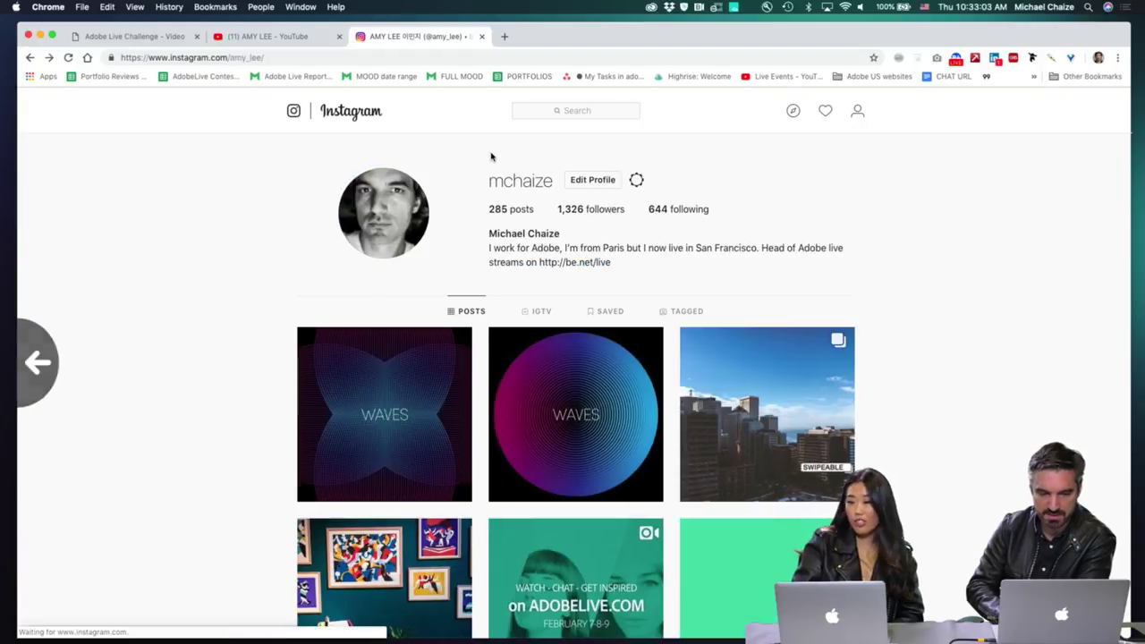
left_click(590, 184)
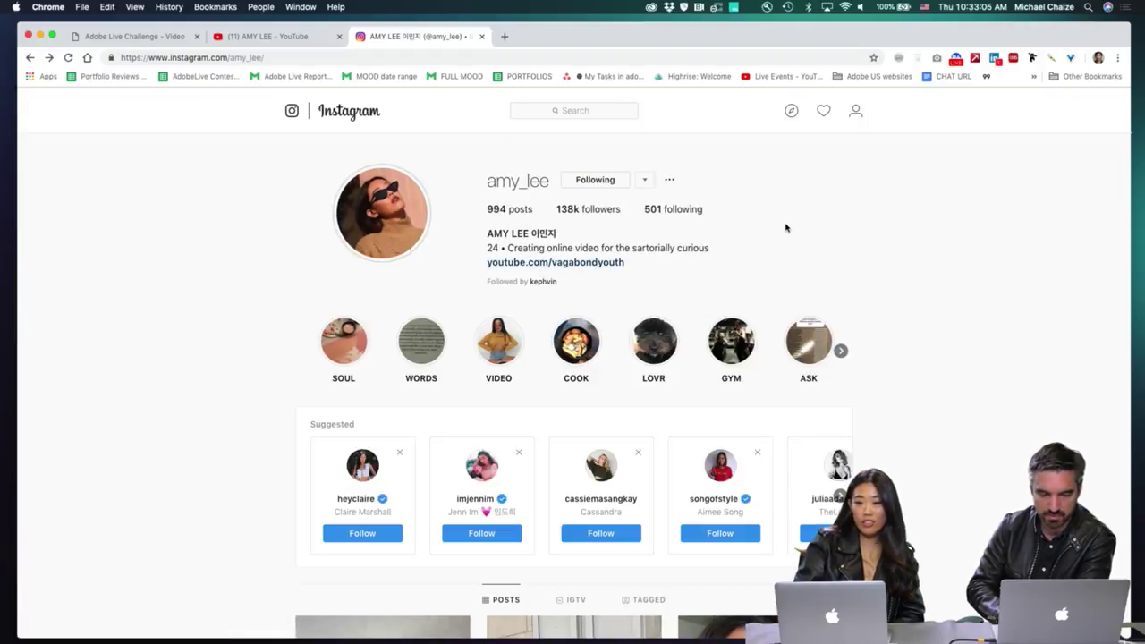
left_click(394, 237)
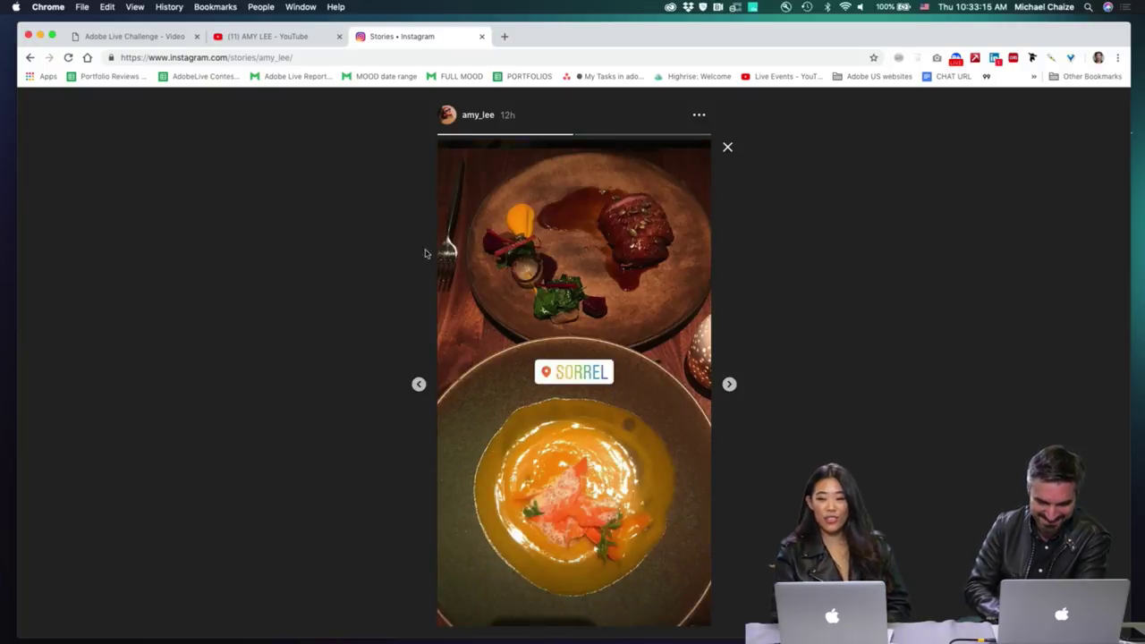
left_click(418, 385)
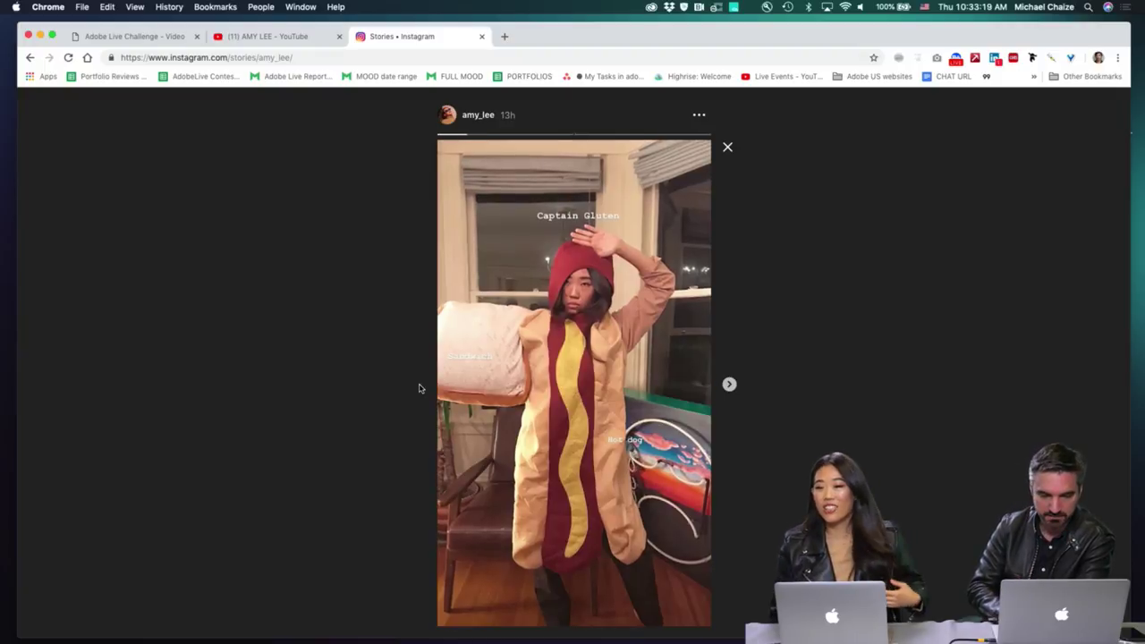
left_click(728, 148)
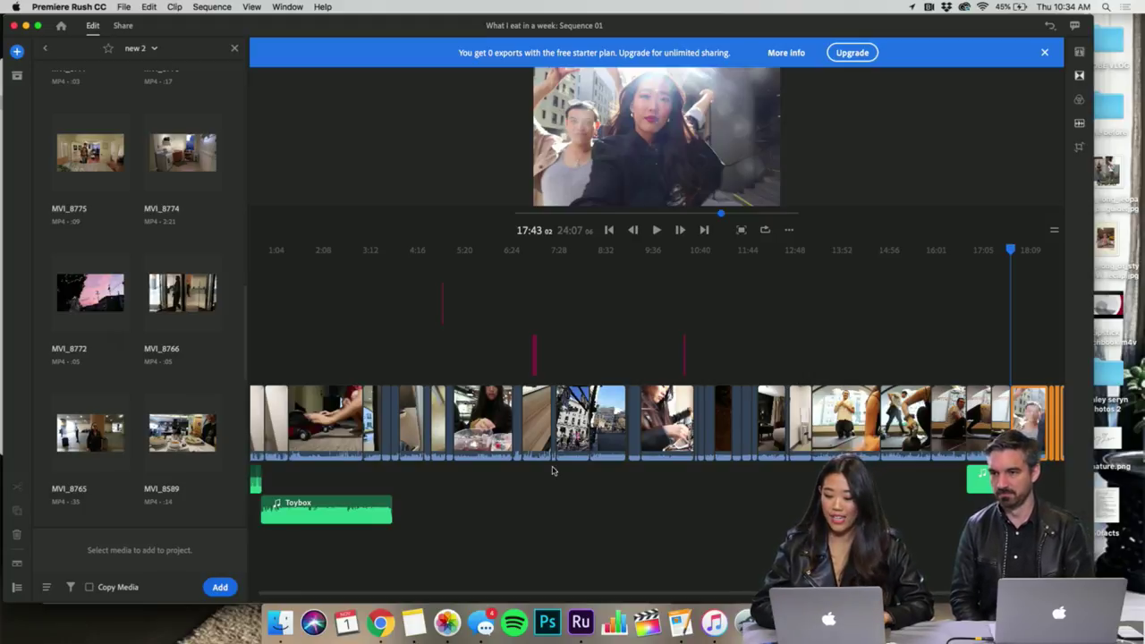
- Scroll the timeline back to 0:00 to show the opening title clips and return the playhead to the start
scroll(552, 468, "right", 5)
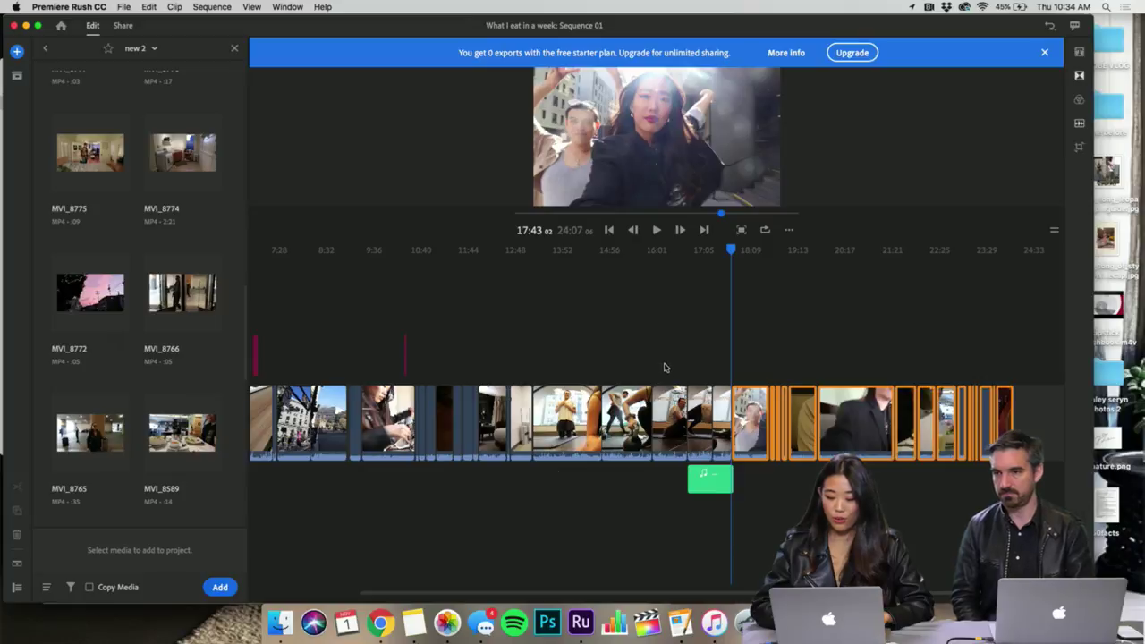
scroll(658, 368, "up", 5)
scroll(662, 366, "down", 3)
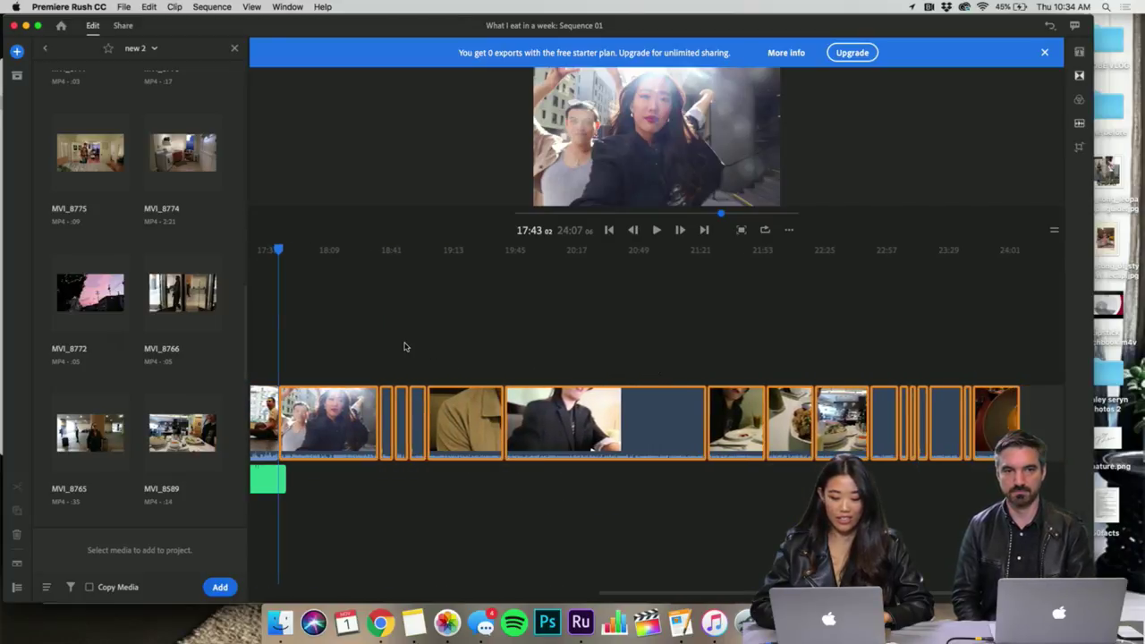
scroll(385, 347, "left", 3)
scroll(173, 322, "down", 5)
scroll(172, 322, "up", 15)
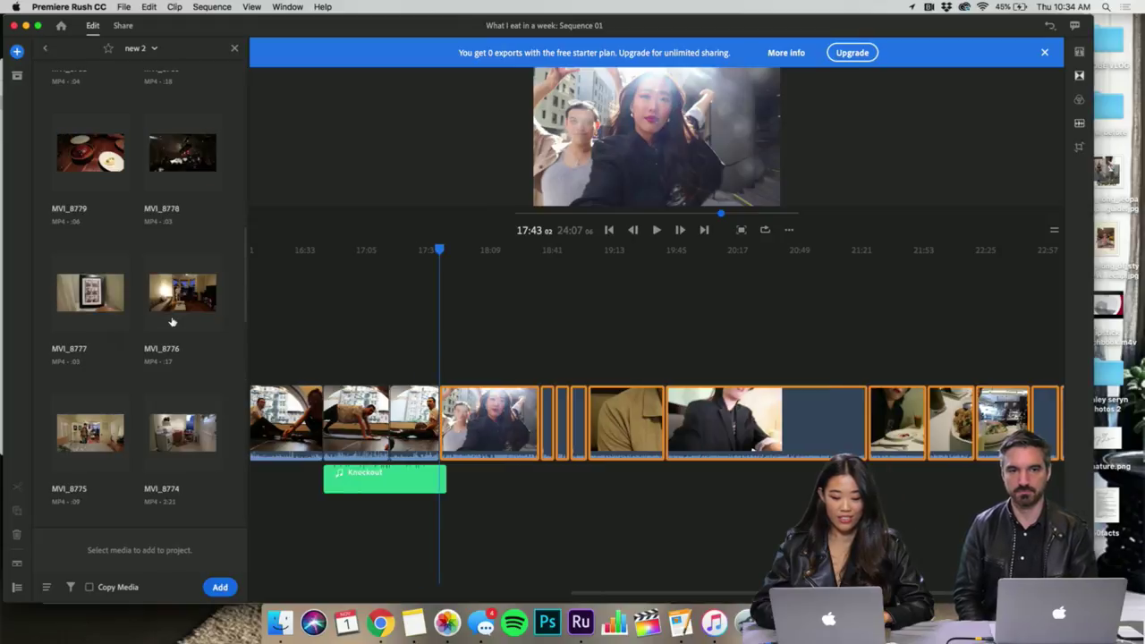
scroll(173, 322, "down", 5)
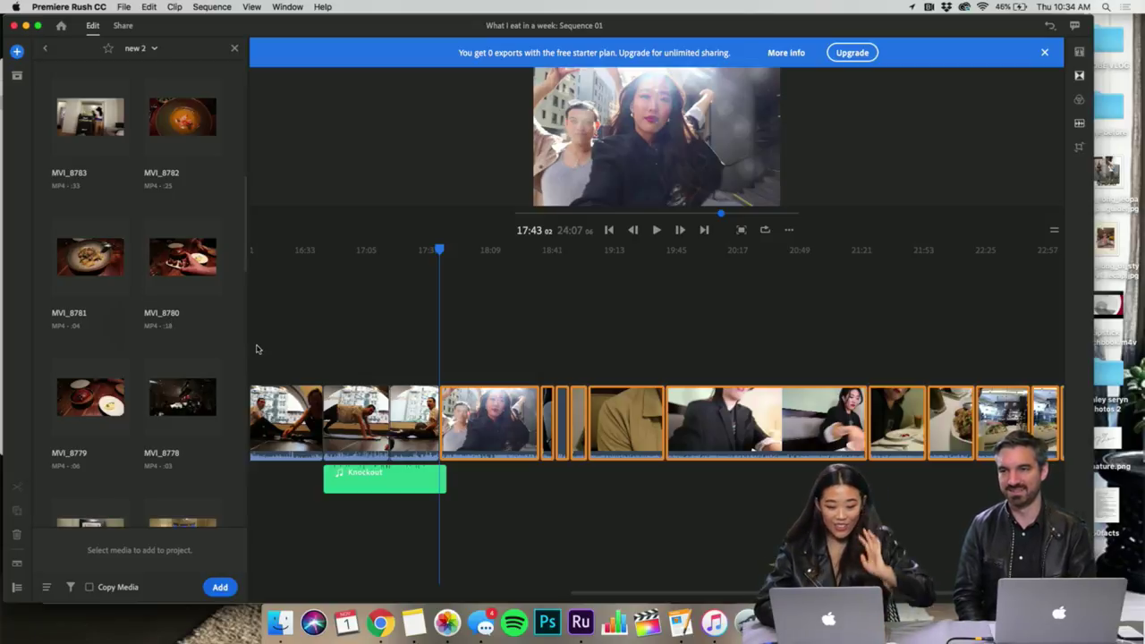
scroll(178, 365, "down", 10)
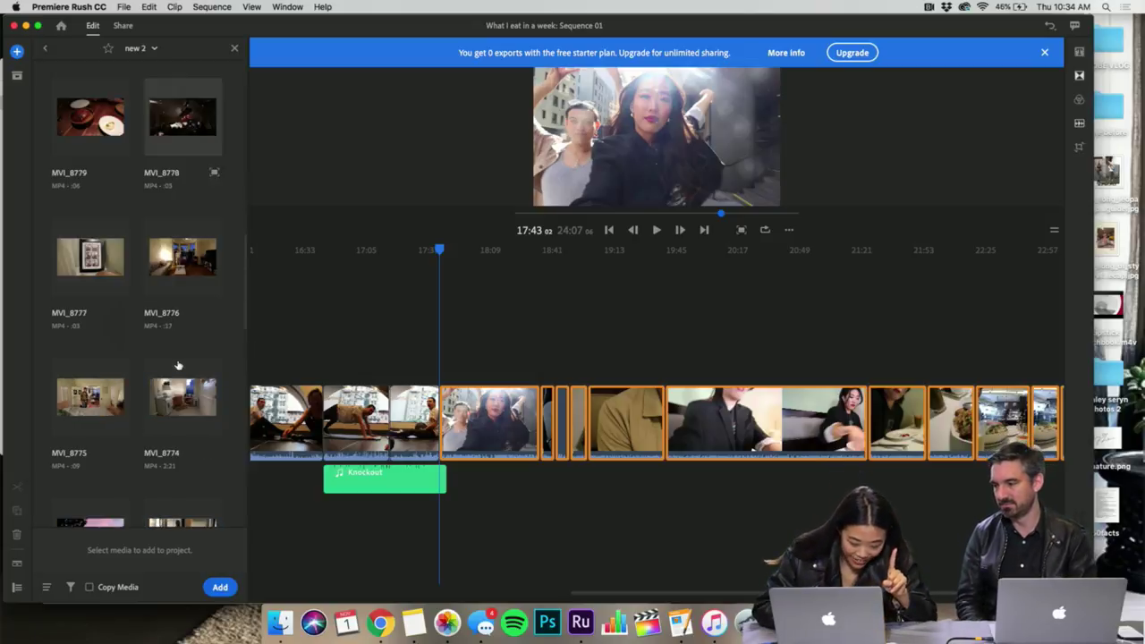
scroll(178, 365, "up", 3)
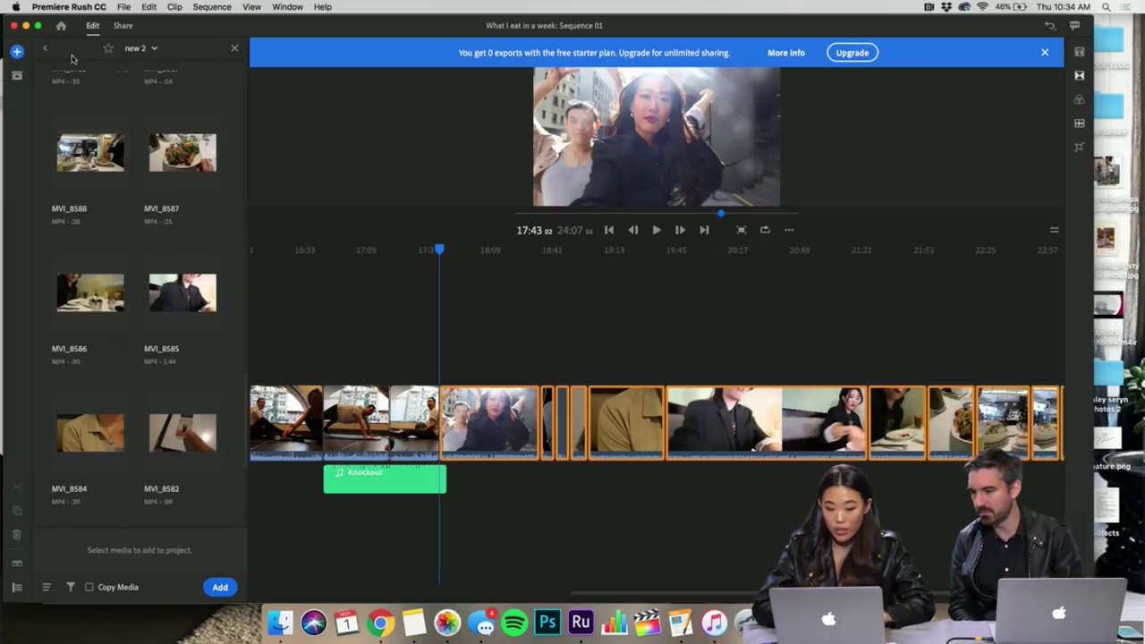
scroll(338, 306, "left", 15)
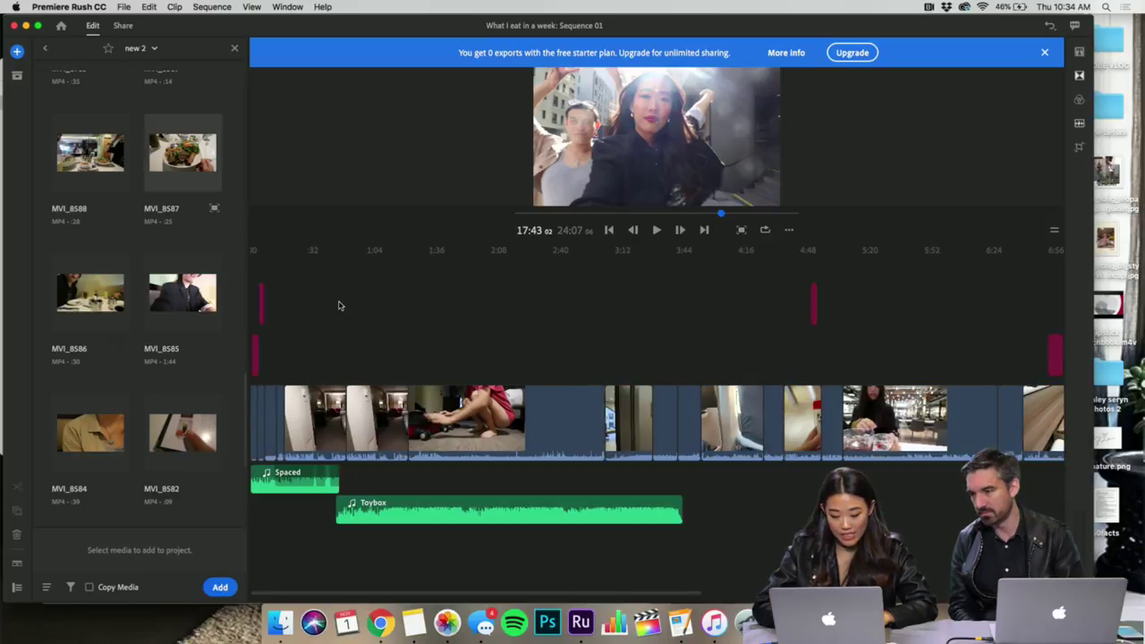
scroll(338, 306, "up", 10)
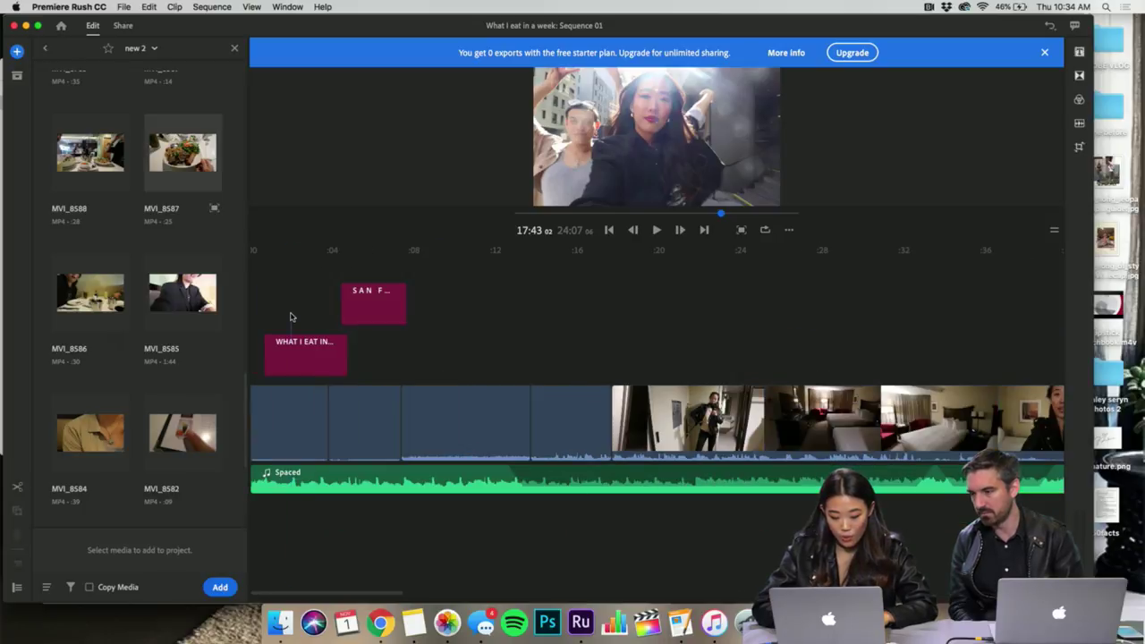
left_click_drag(289, 317, 249, 316)
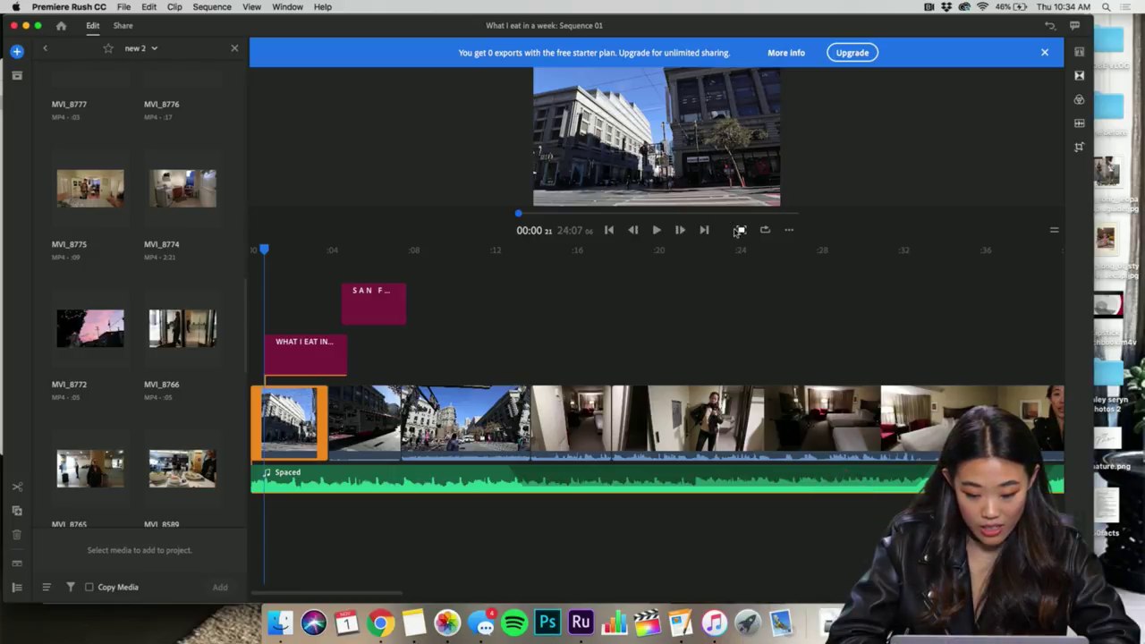
key("XF86AudioRaiseVolume")
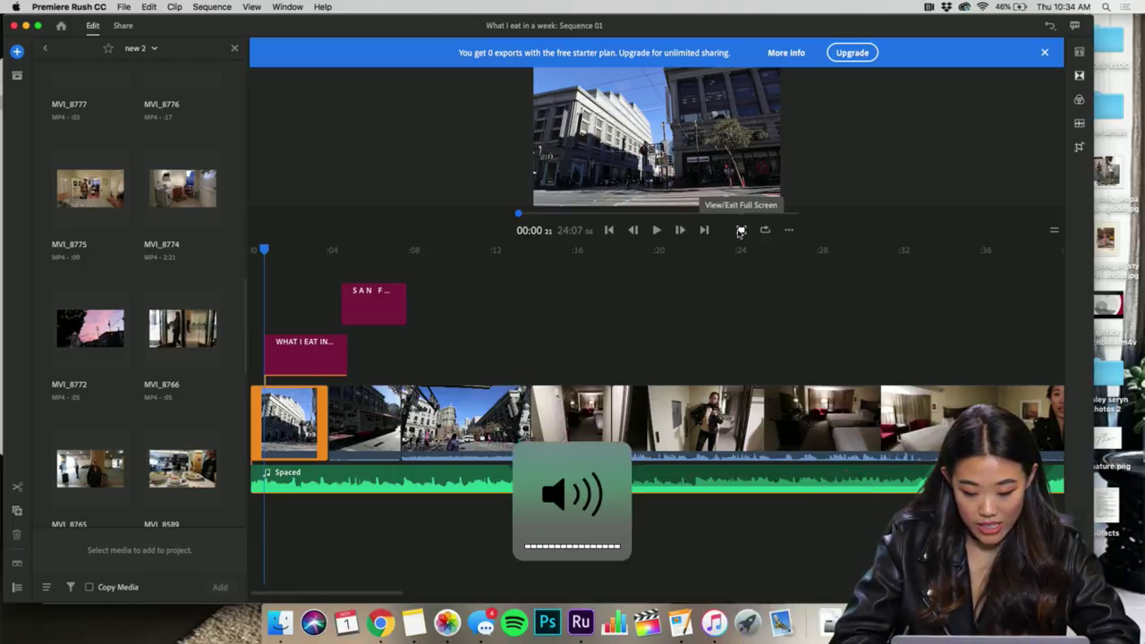
left_click(741, 231)
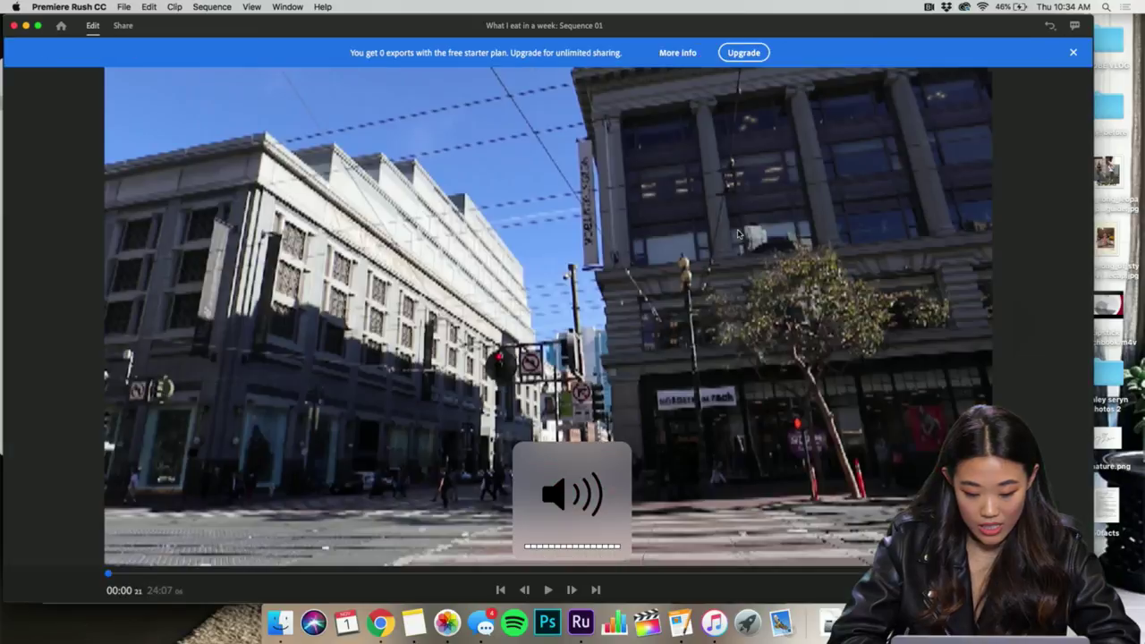
left_click(548, 589)
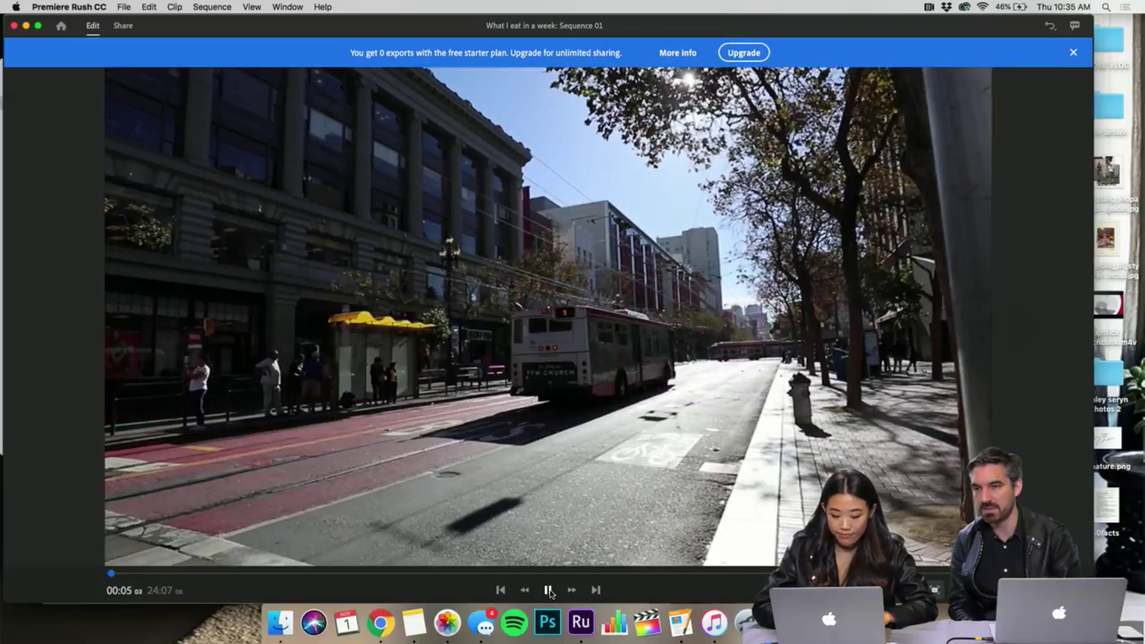
left_click(549, 590)
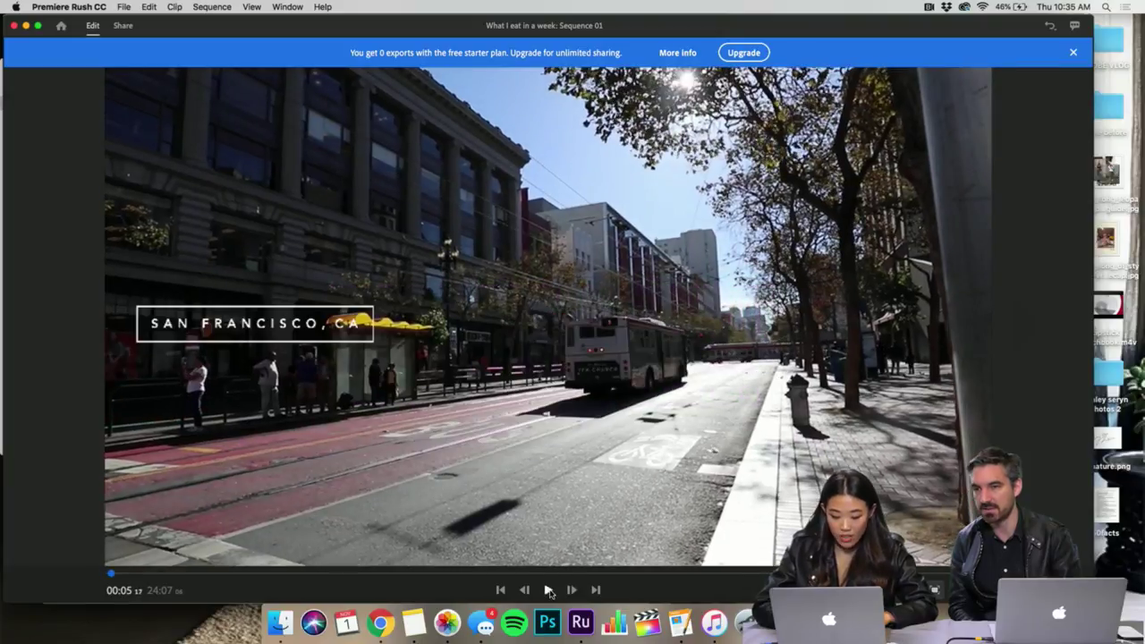
left_click(105, 577)
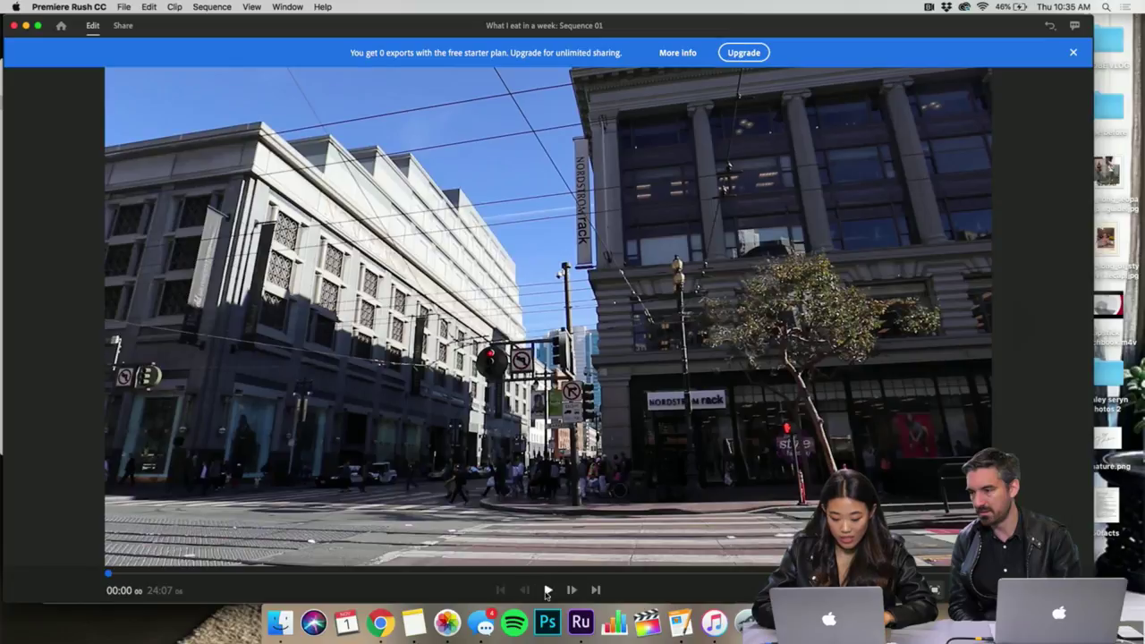
left_click(548, 591)
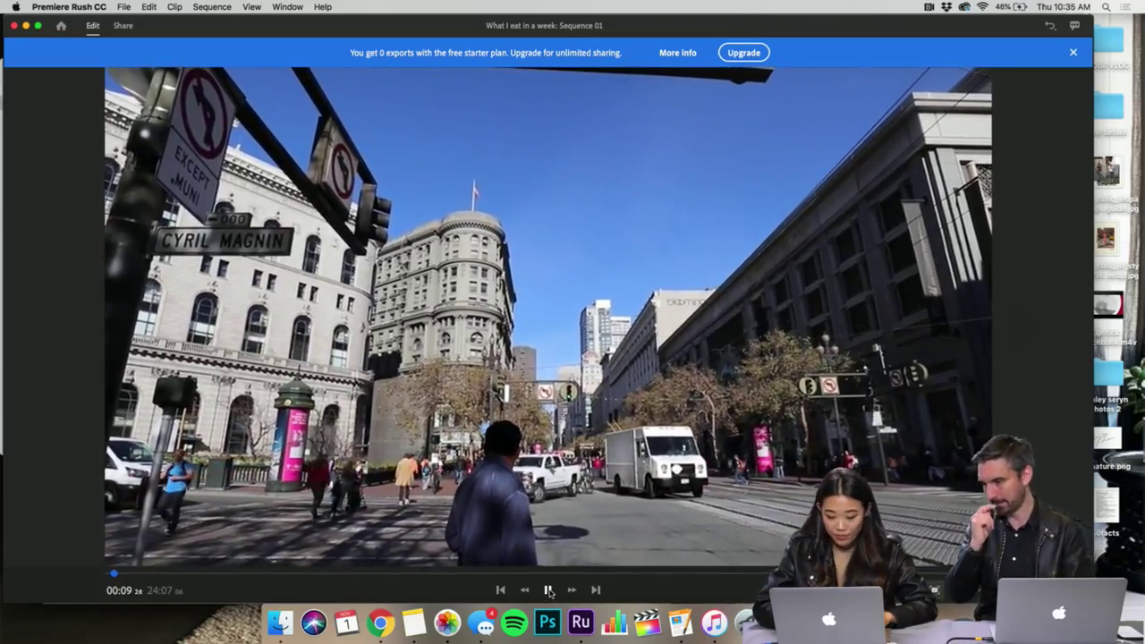
left_click(549, 593)
left_click(934, 590)
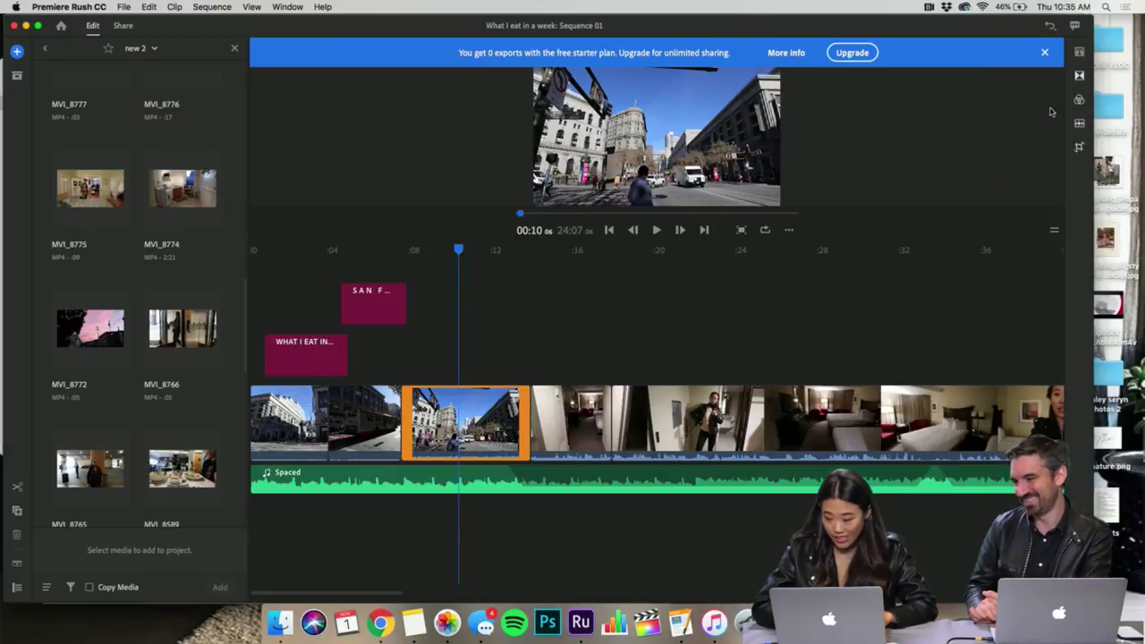
- Lower the street clip's volume from 50 to 27 in the Audio panel, dismissing the upgrade banner
left_click(1079, 122)
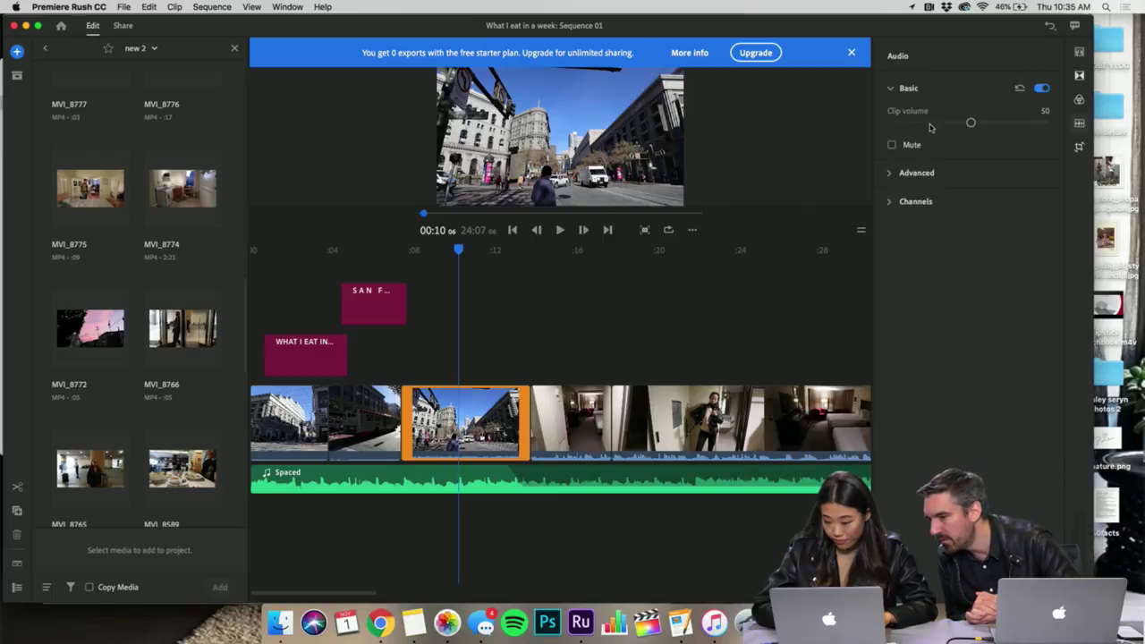
left_click(853, 54)
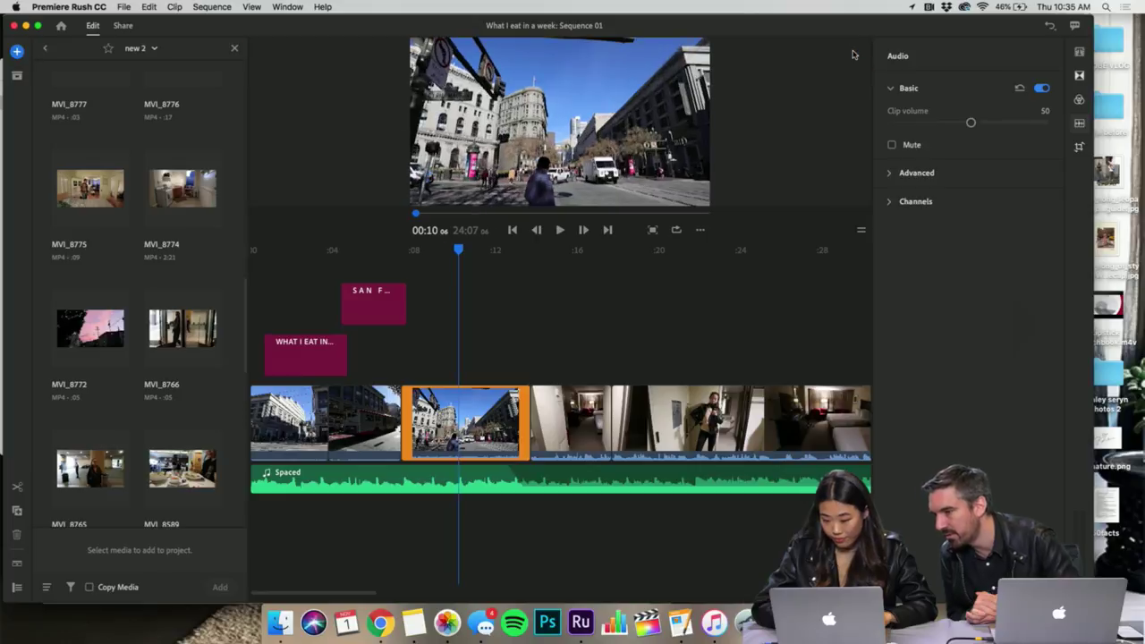
left_click(932, 122)
left_click_drag(932, 123, 926, 122)
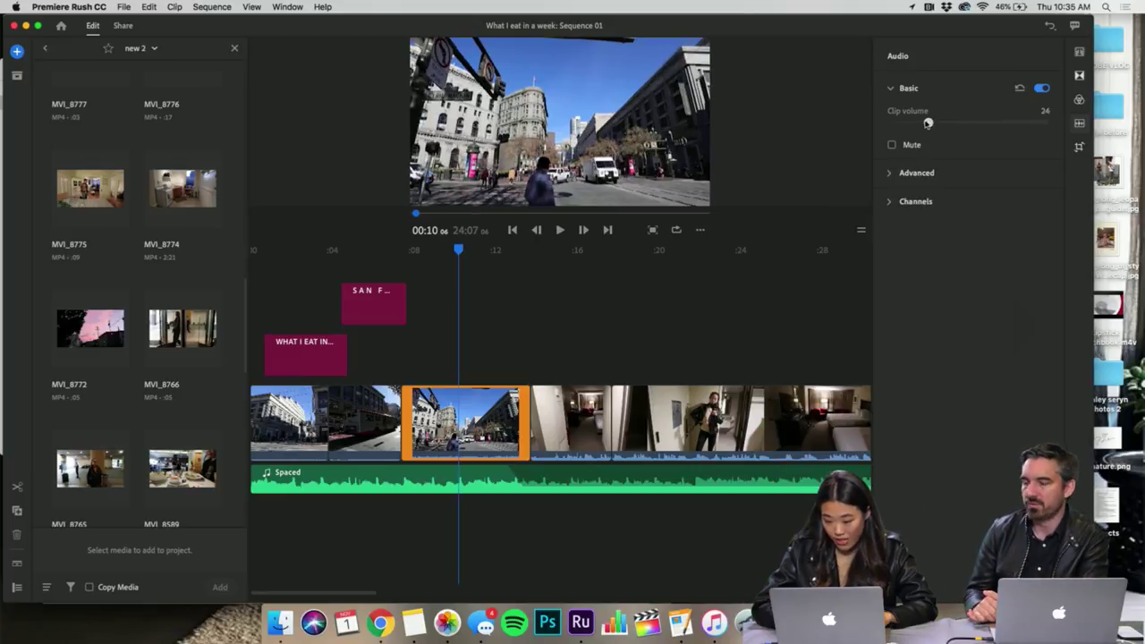
left_click(939, 125)
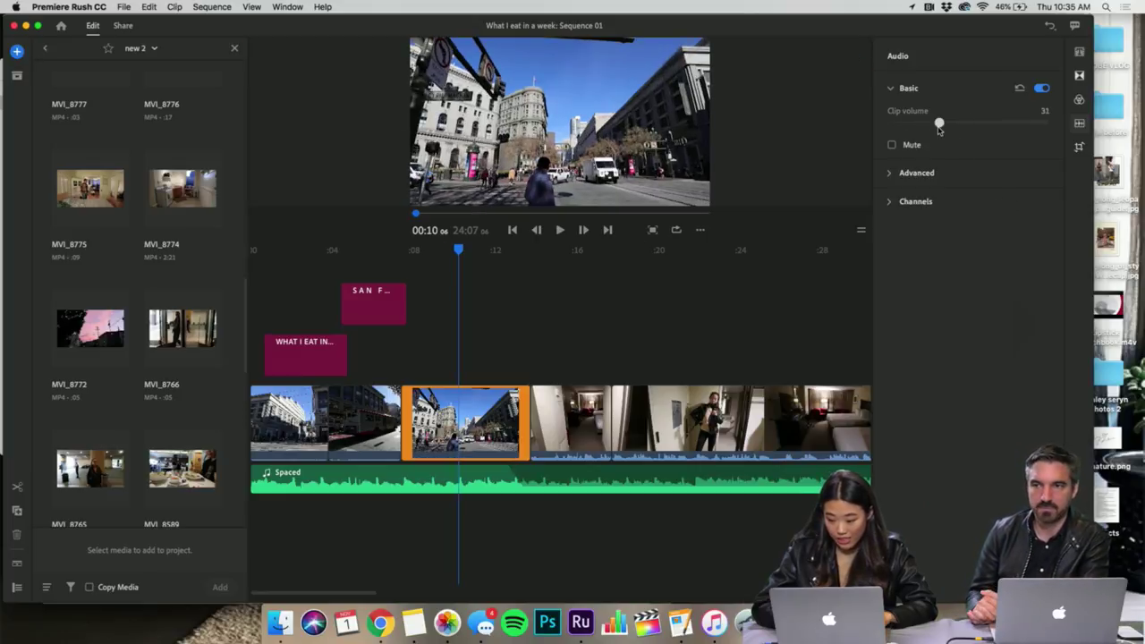
left_click(935, 122)
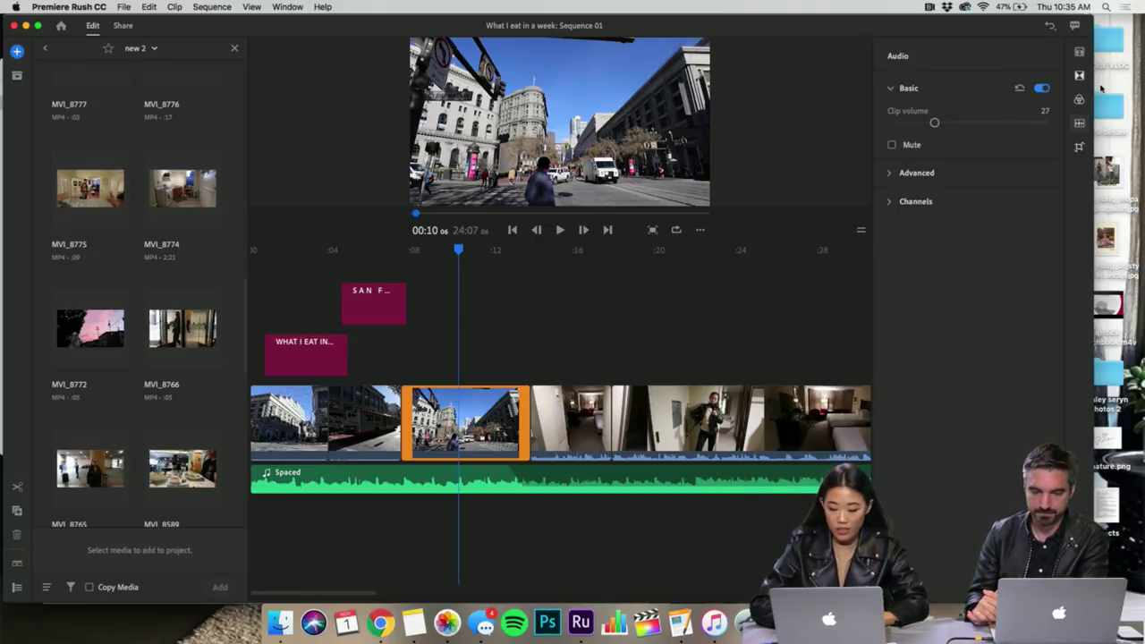
- Close the Audio panel, scroll the timeline back to the playhead, and show the Titles templates
left_click(1079, 123)
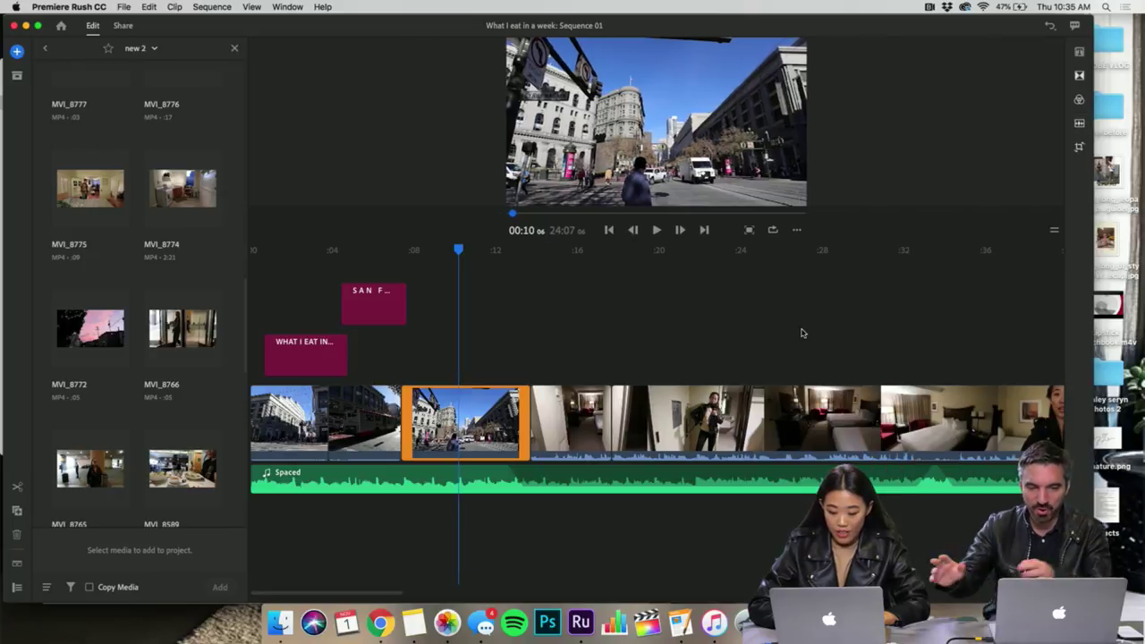
scroll(760, 346, "right", 5)
scroll(759, 347, "right", 6)
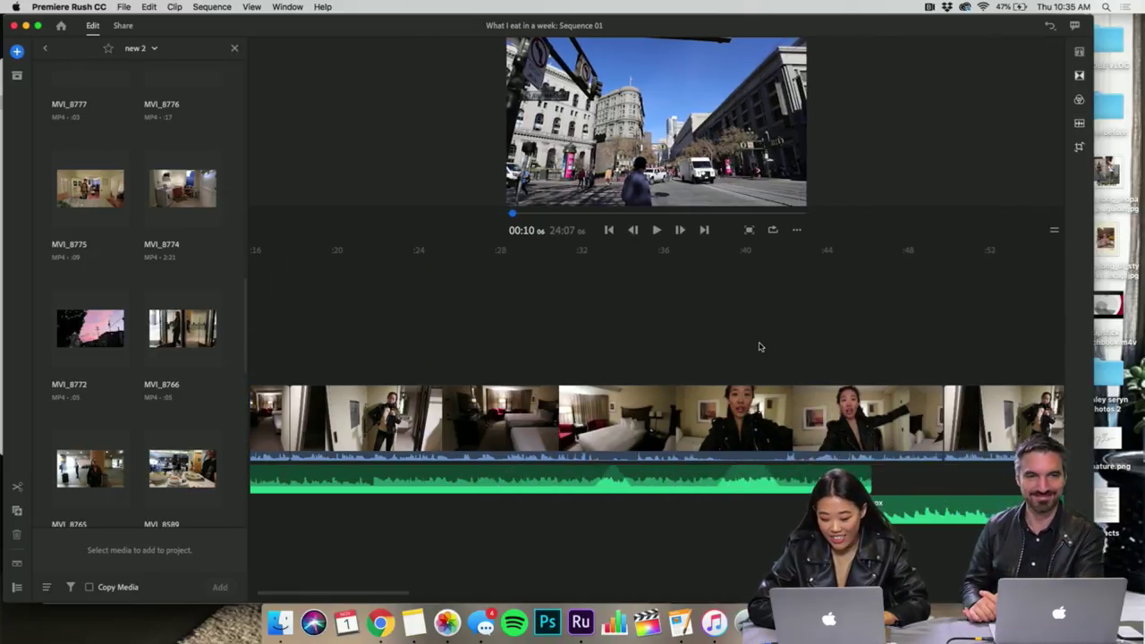
scroll(760, 347, "right", 6)
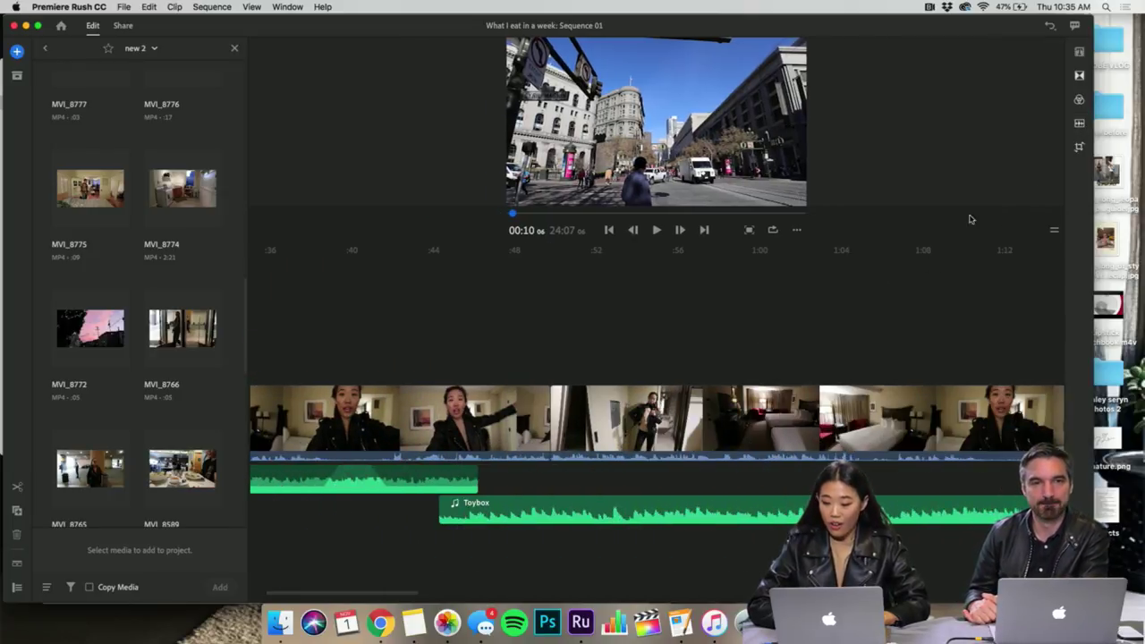
scroll(717, 356, "left", 3)
scroll(717, 356, "left", 15)
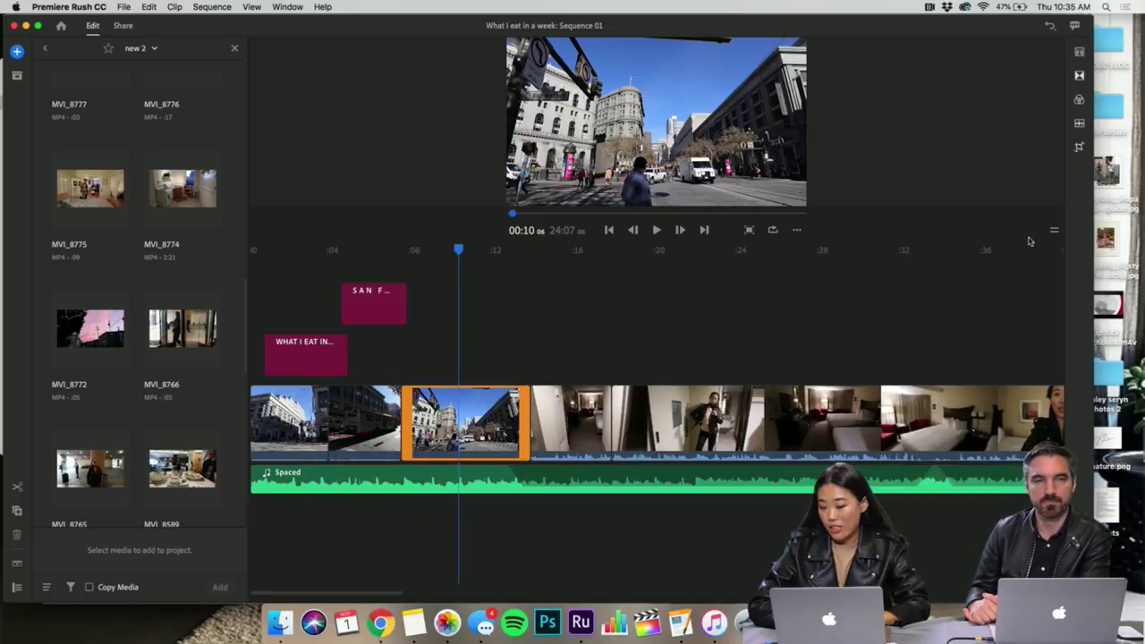
left_click(1081, 124)
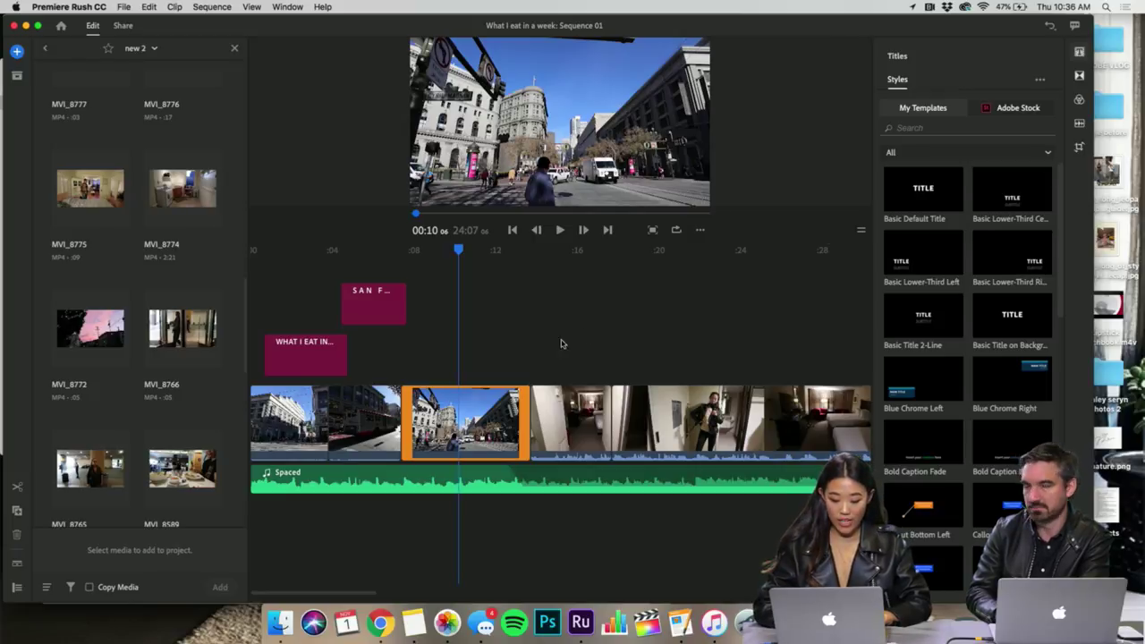
- Play back the street-to-hotel transition around 13 seconds to locate the short hotel clip
left_click(520, 357)
key("space")
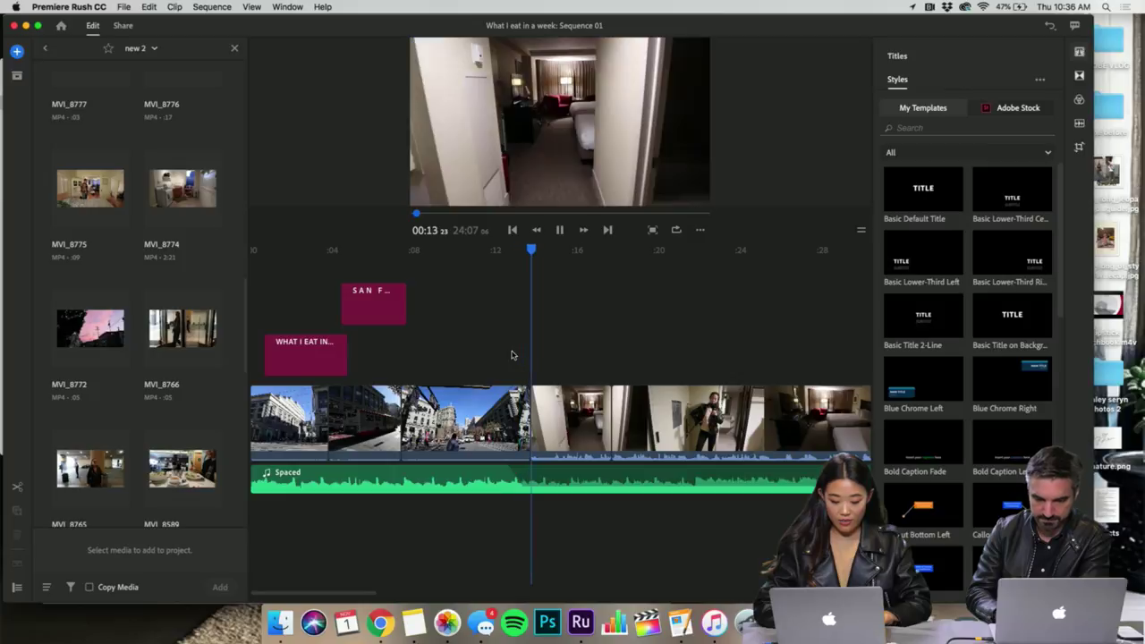
left_click(512, 353)
key("space")
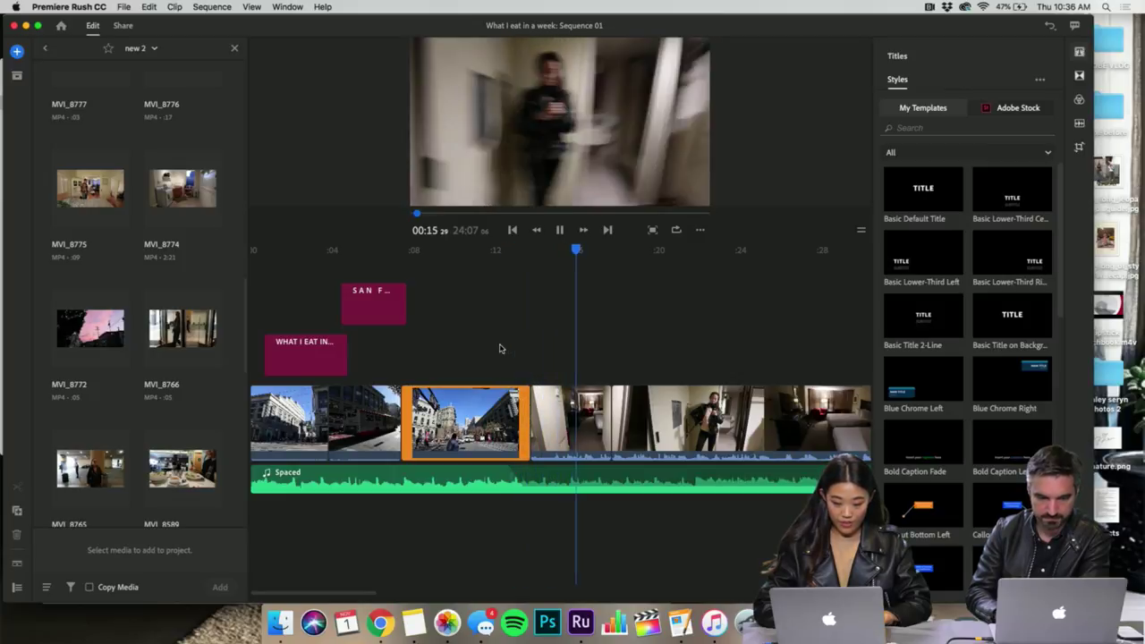
key("space")
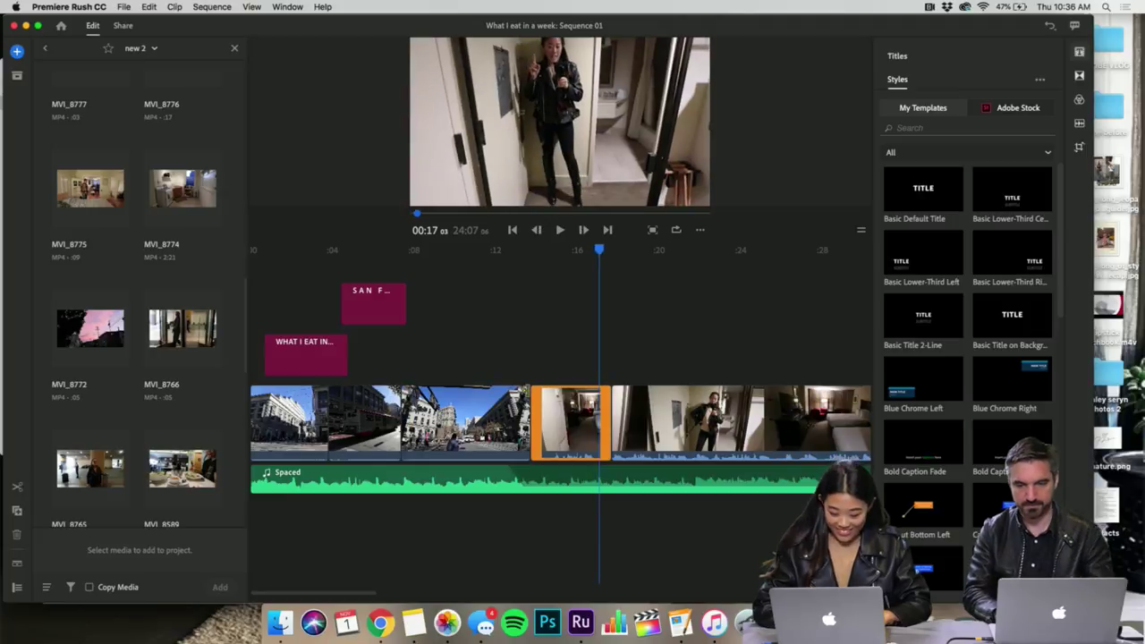
- Trim a few frames off the hotel clip's start and replay the transition from 13 seconds
left_click_drag(541, 398, 545, 397)
left_click(516, 359)
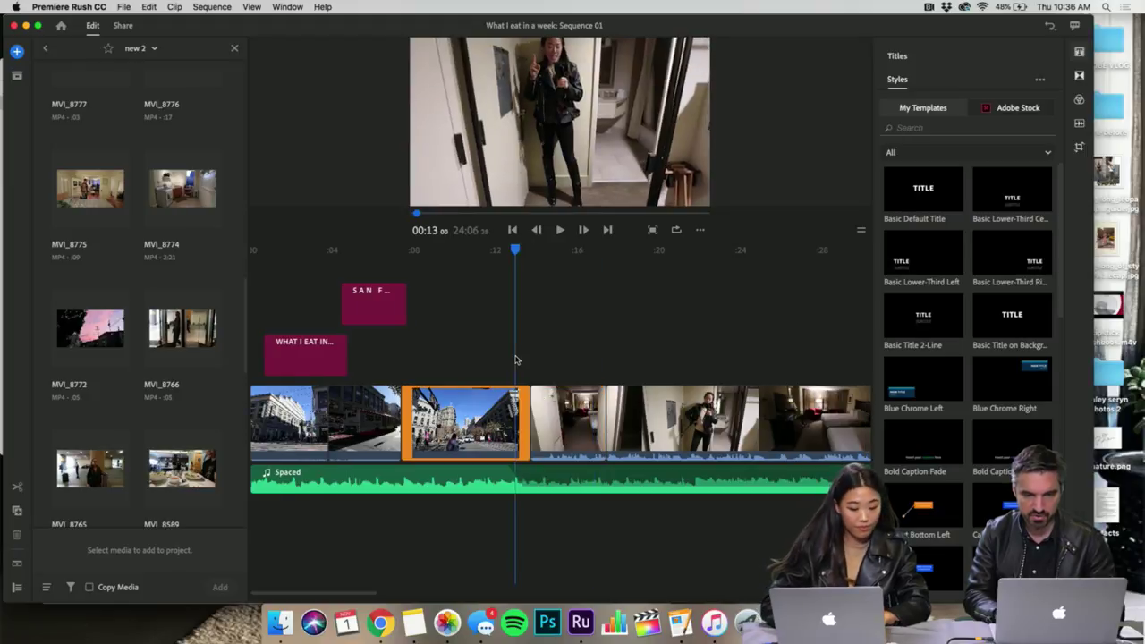
key("space")
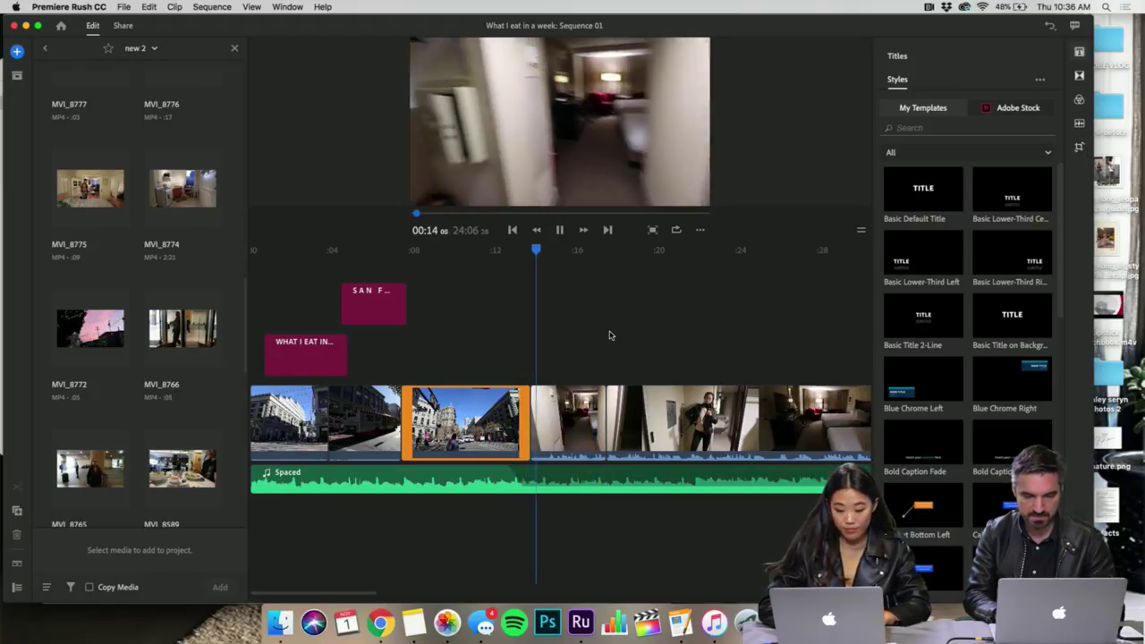
key("space")
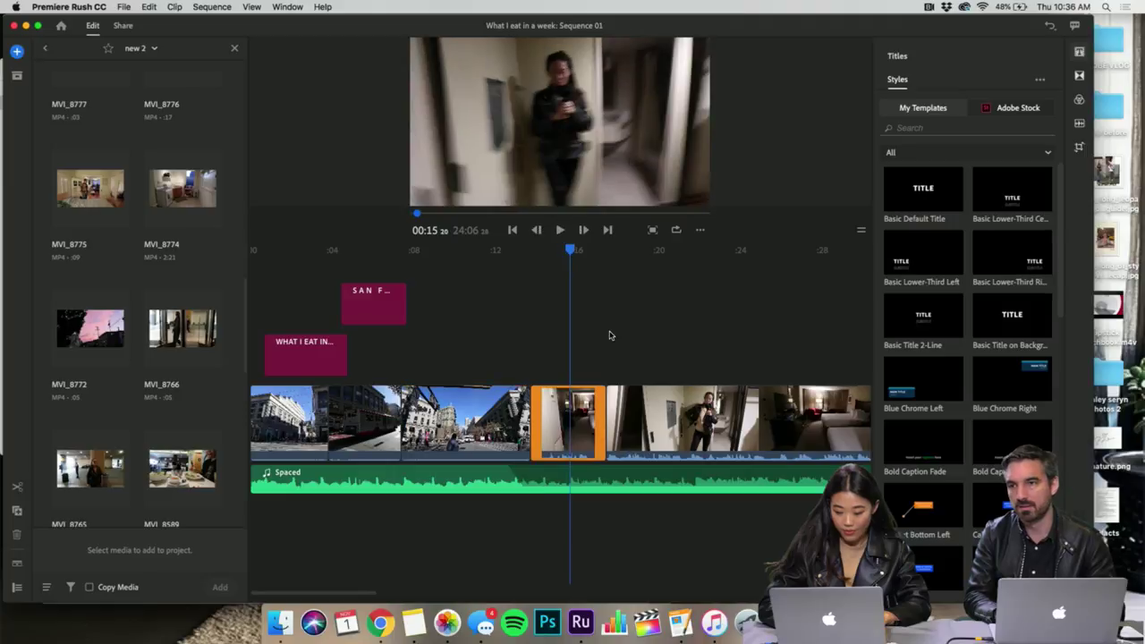
scroll(609, 336, "right", 5)
scroll(609, 336, "right", 10)
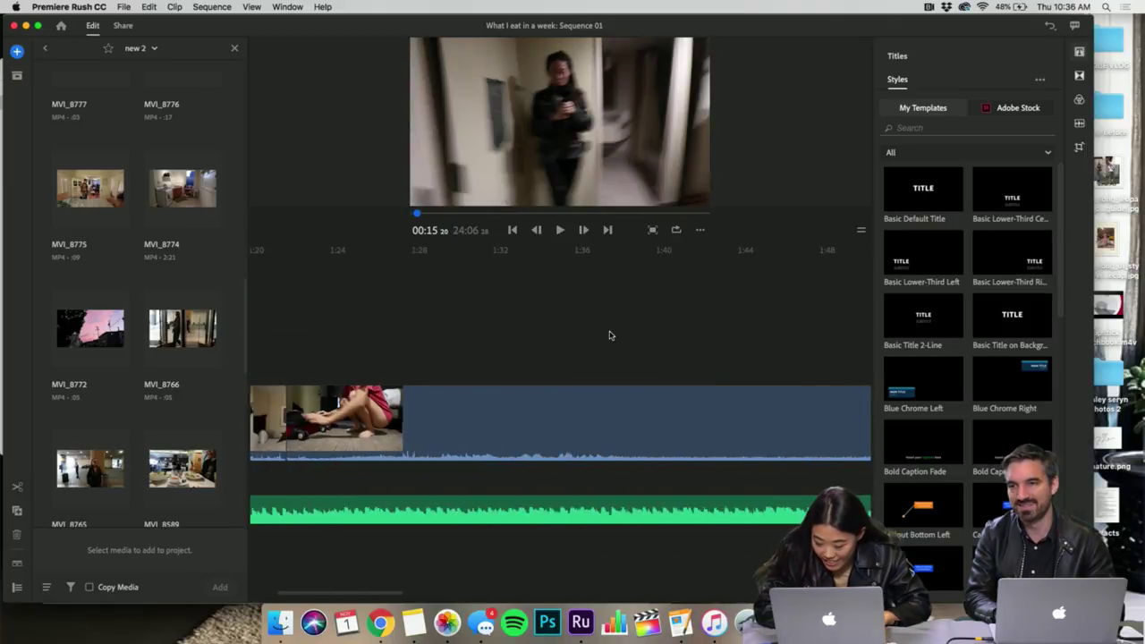
scroll(613, 348, "left", 10)
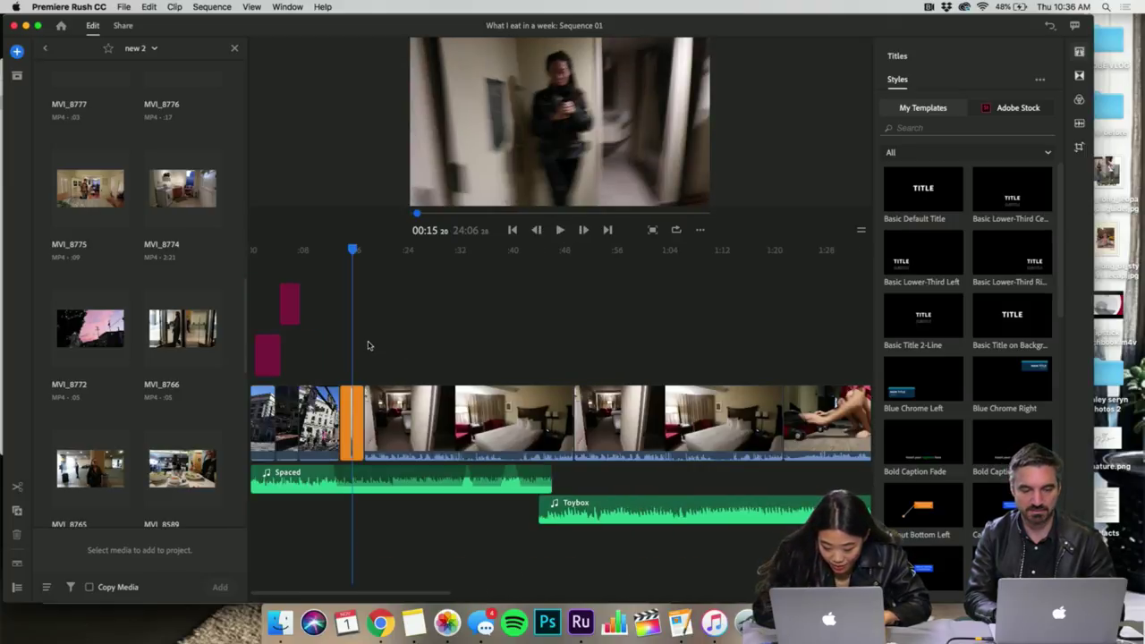
scroll(367, 345, "up", 3)
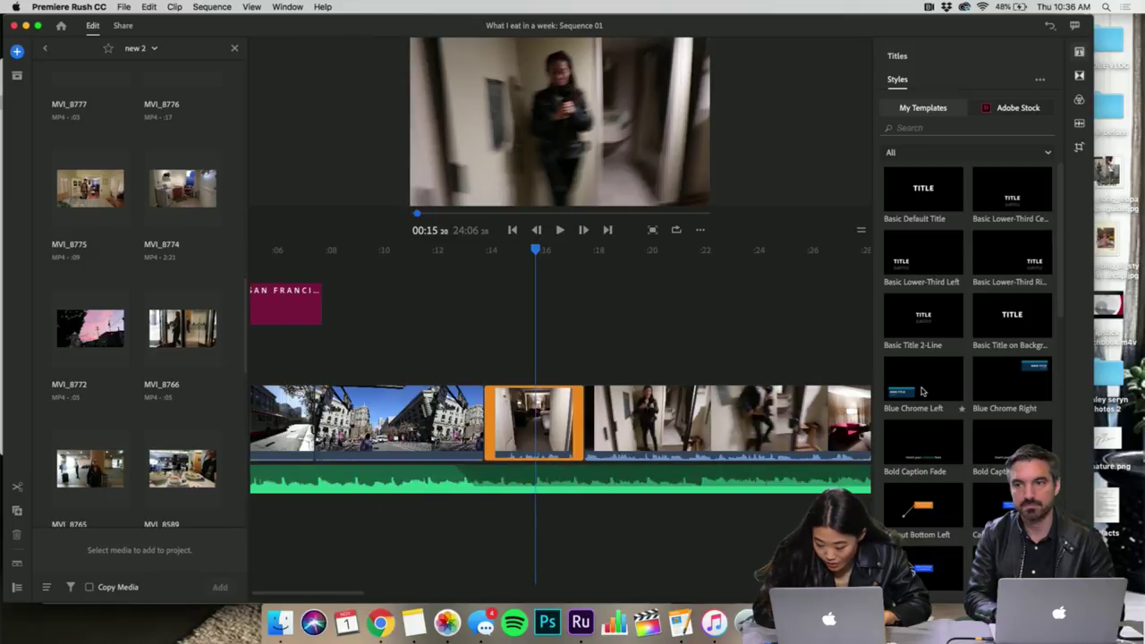
scroll(993, 471, "down", 10)
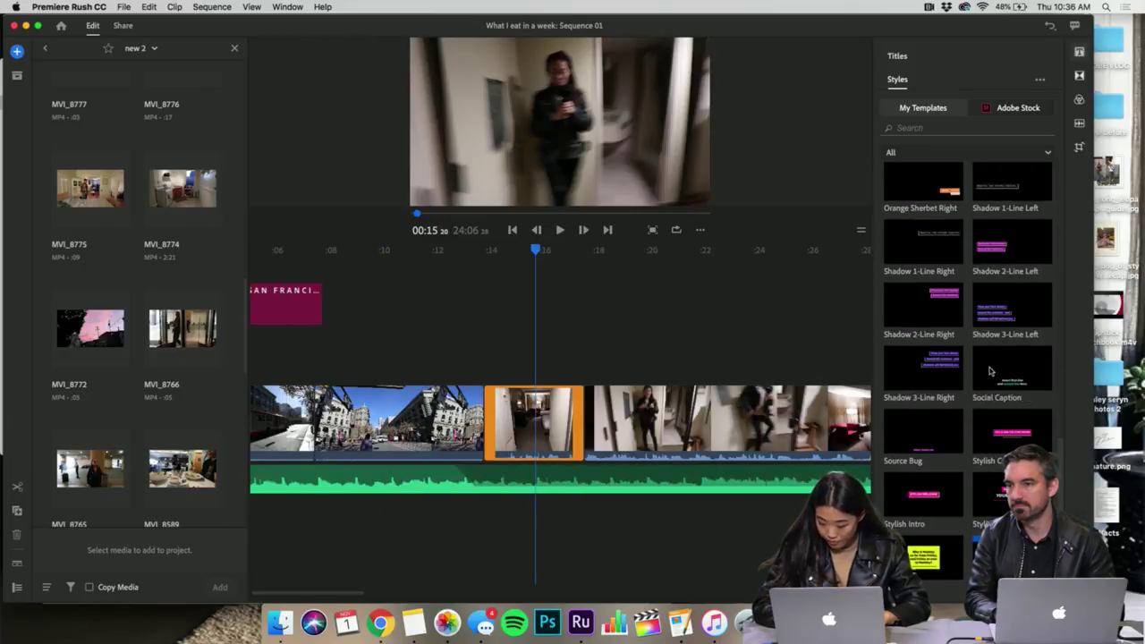
left_click_drag(1003, 373, 496, 326)
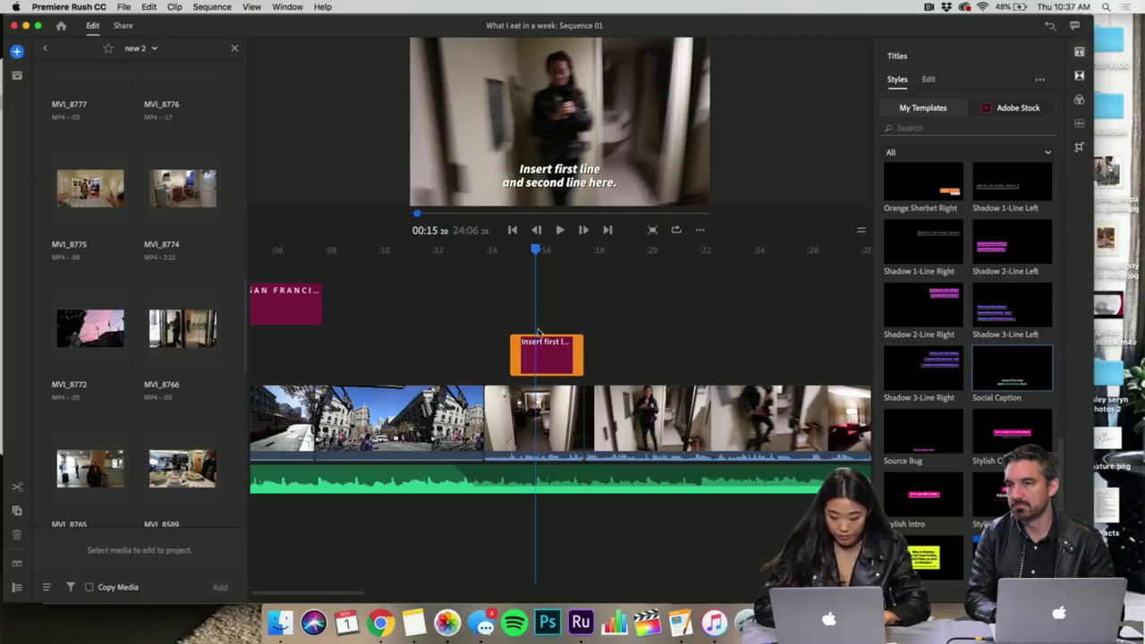
left_click(508, 320)
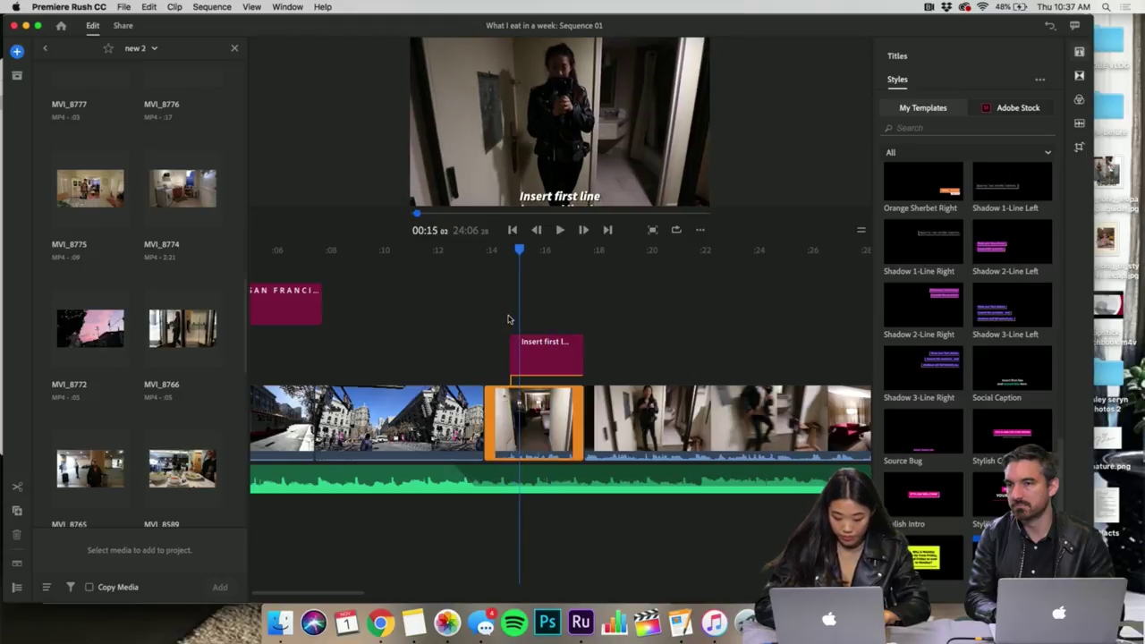
key("XF86AudioMute")
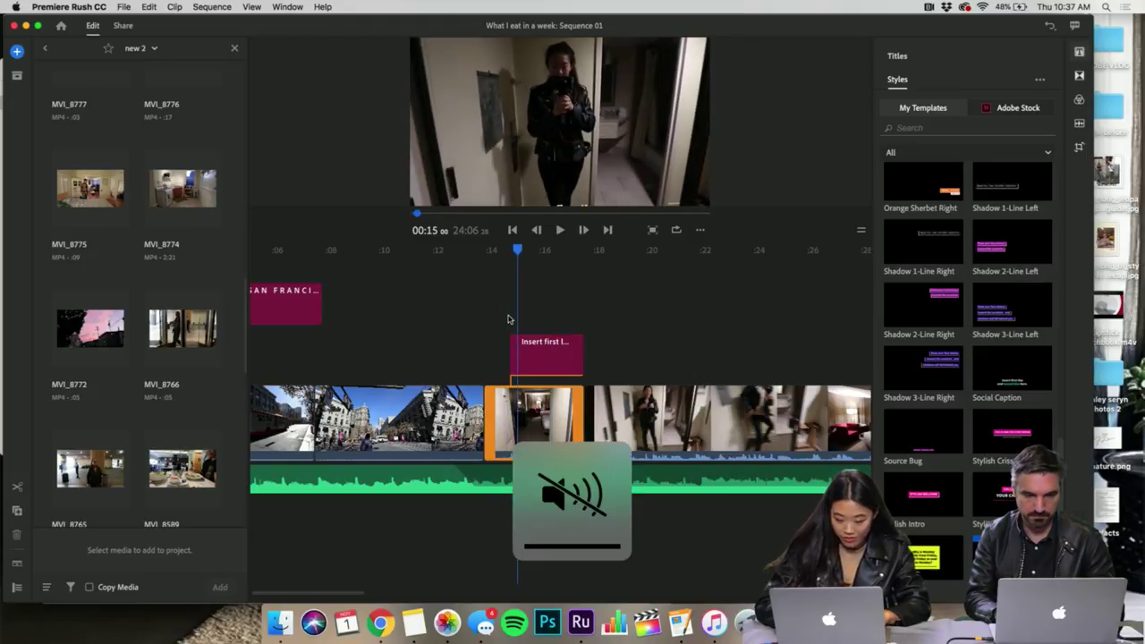
key("space")
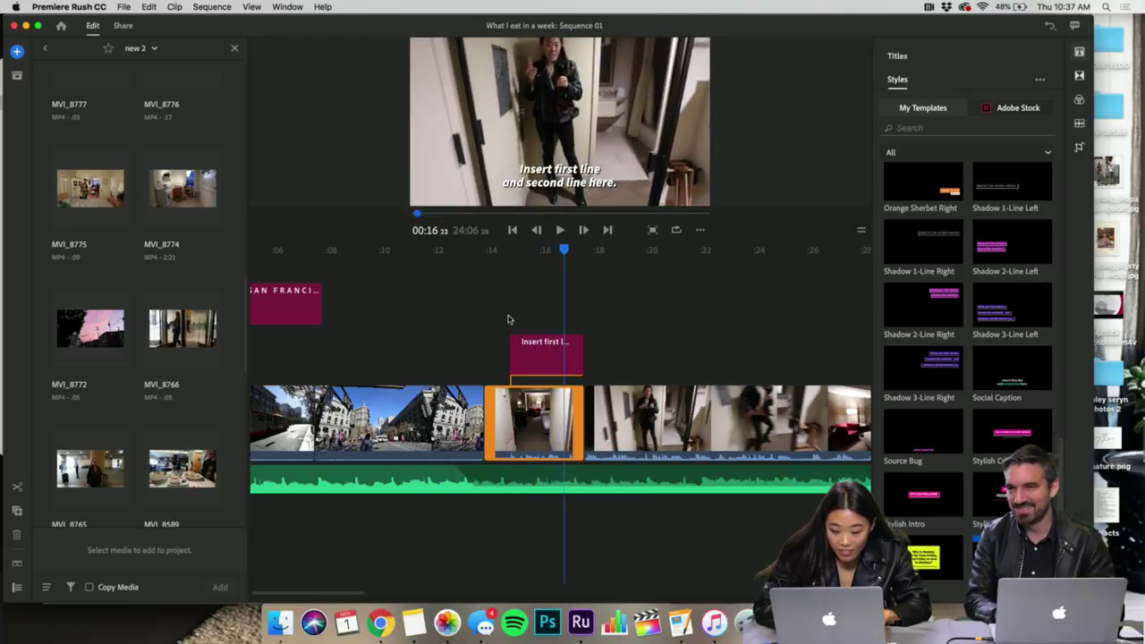
left_click(546, 355)
key("Delete")
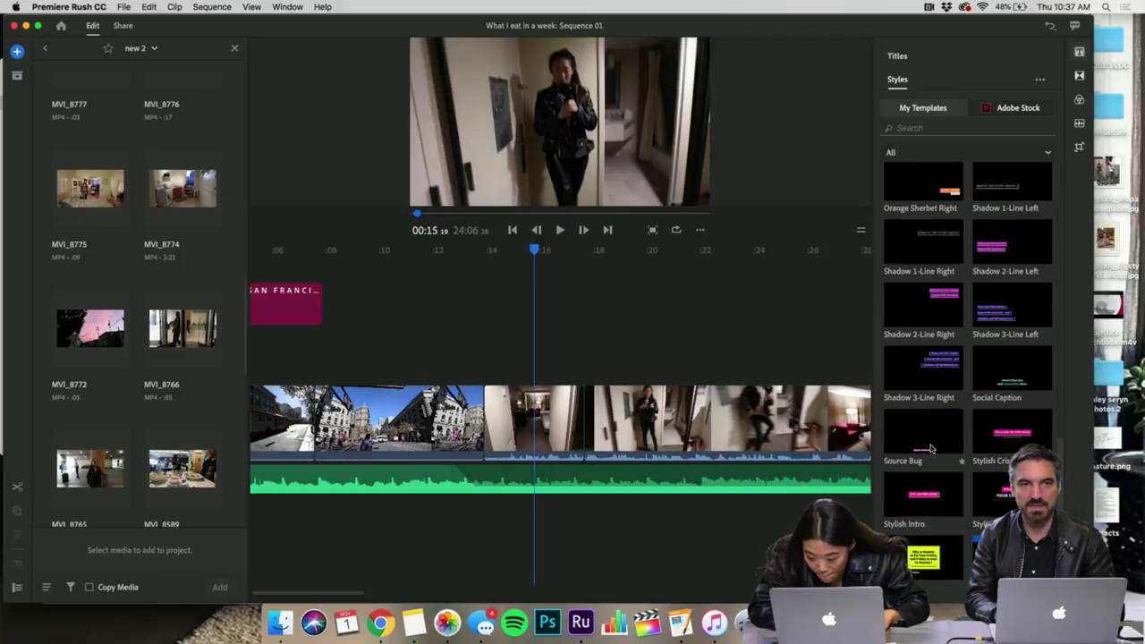
- Place the Source Bug title above the hallway clip near 14 seconds and replay it from 13 seconds
left_click_drag(924, 447, 488, 328)
left_click(472, 323)
key("space")
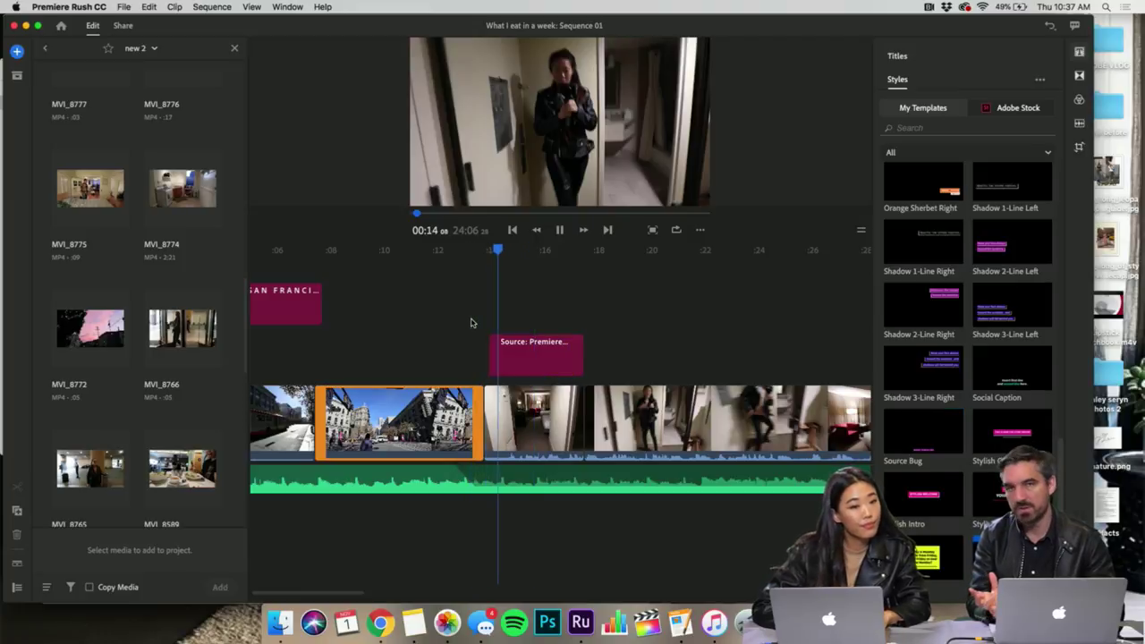
key("space")
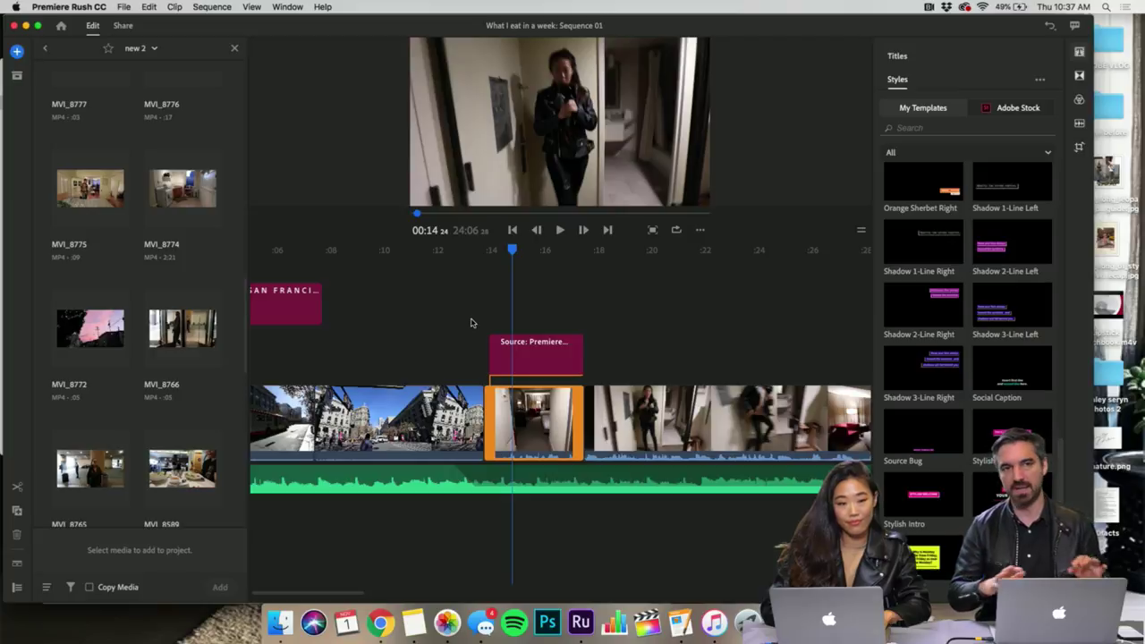
left_click(476, 330)
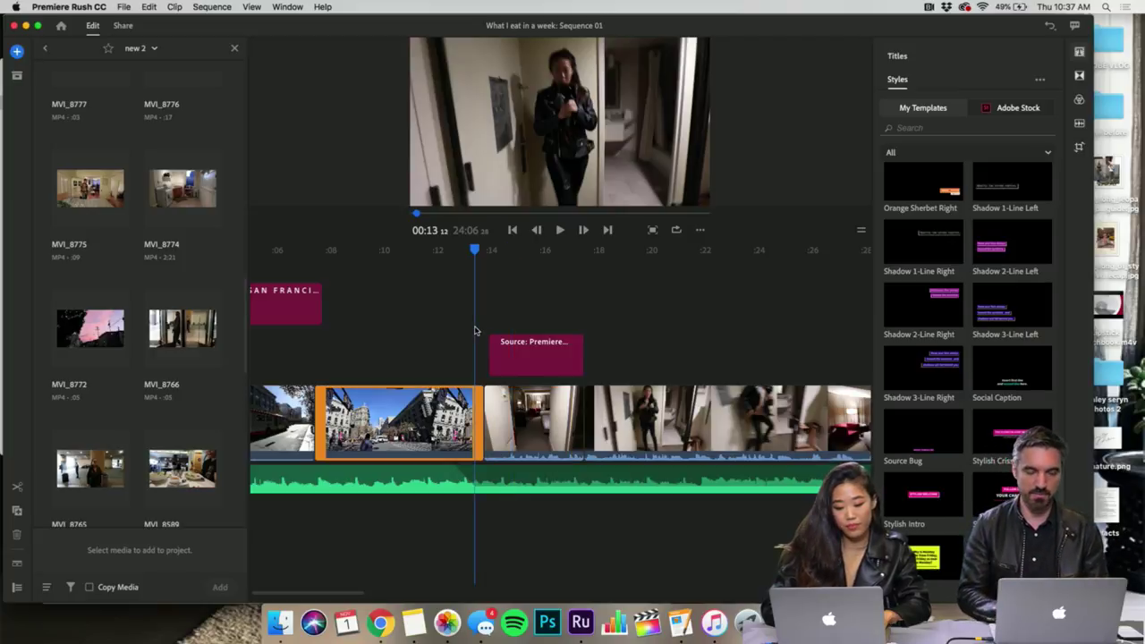
key("space")
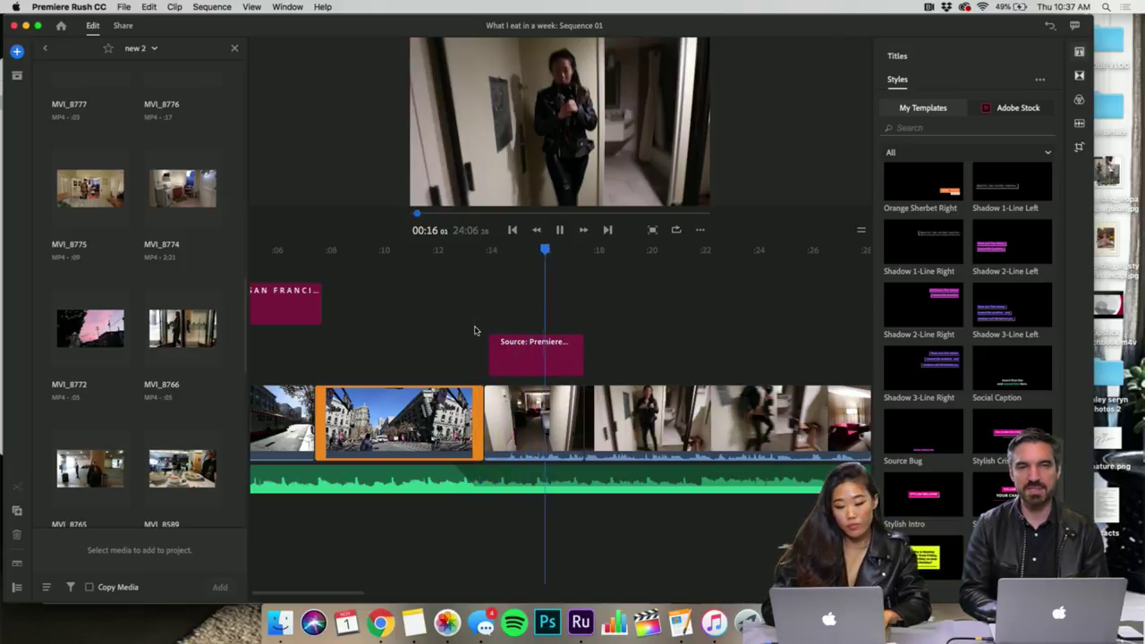
key("space")
left_click(511, 310)
key("space")
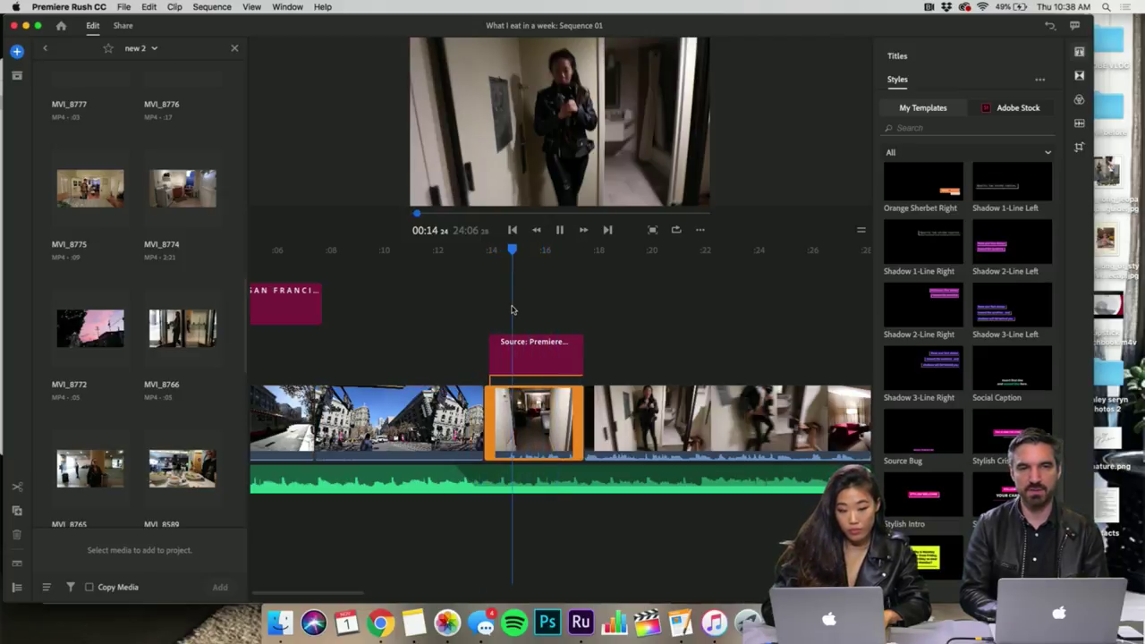
key("space")
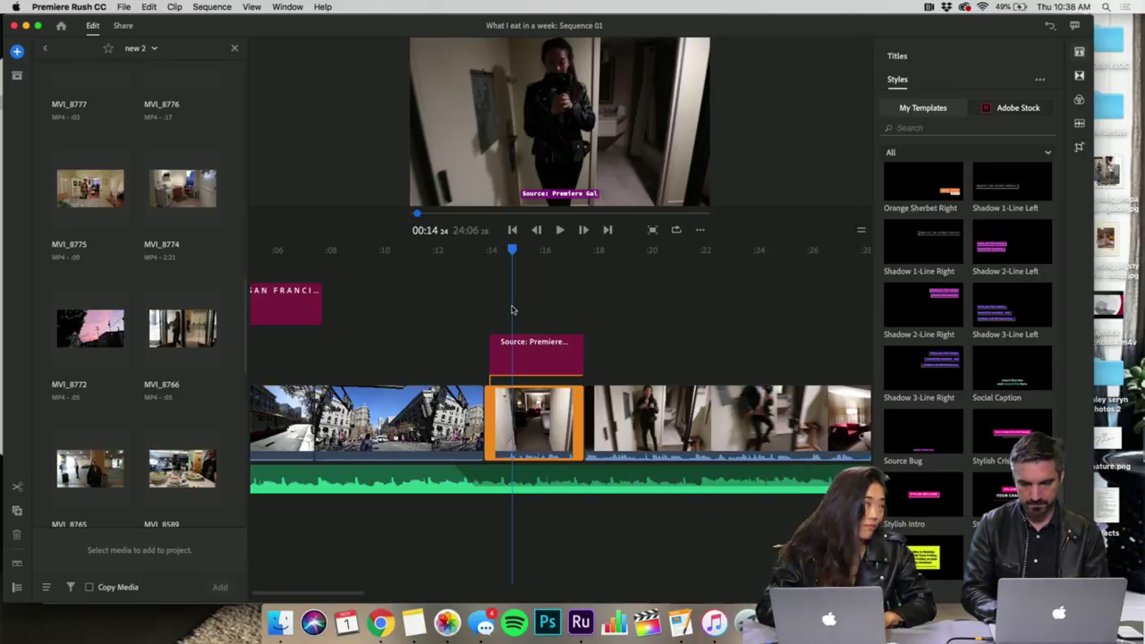
mouse_move(511, 252)
left_mouse_down()
mouse_move(485, 251)
mouse_move(506, 250)
left_mouse_up()
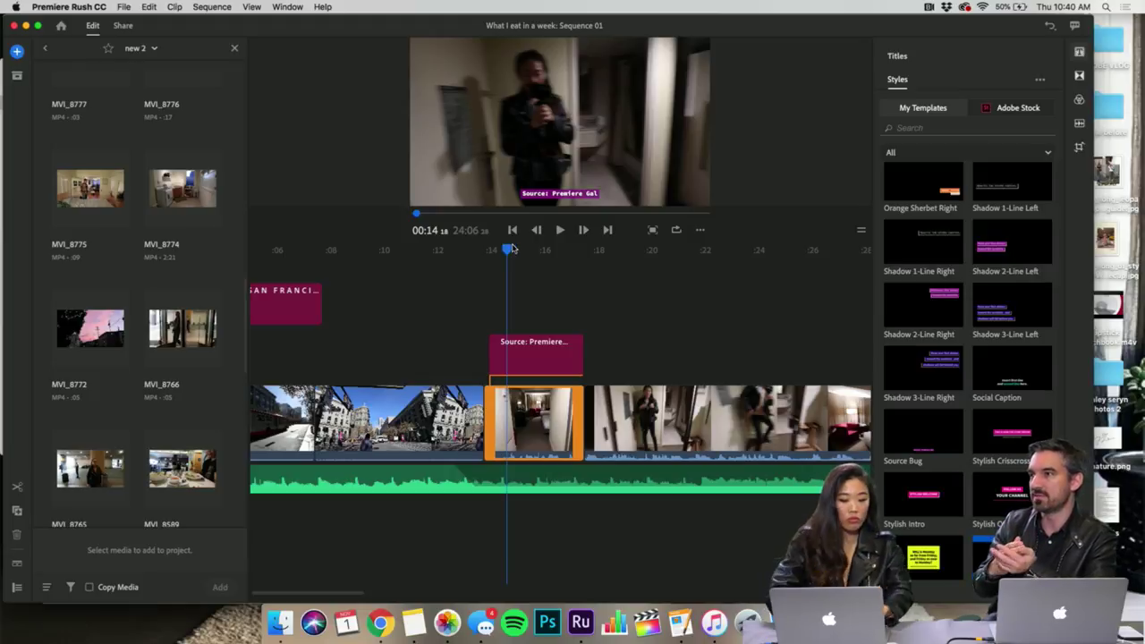
- Preview the Source Bug credit title once more, then select it and delete it
left_click(536, 341)
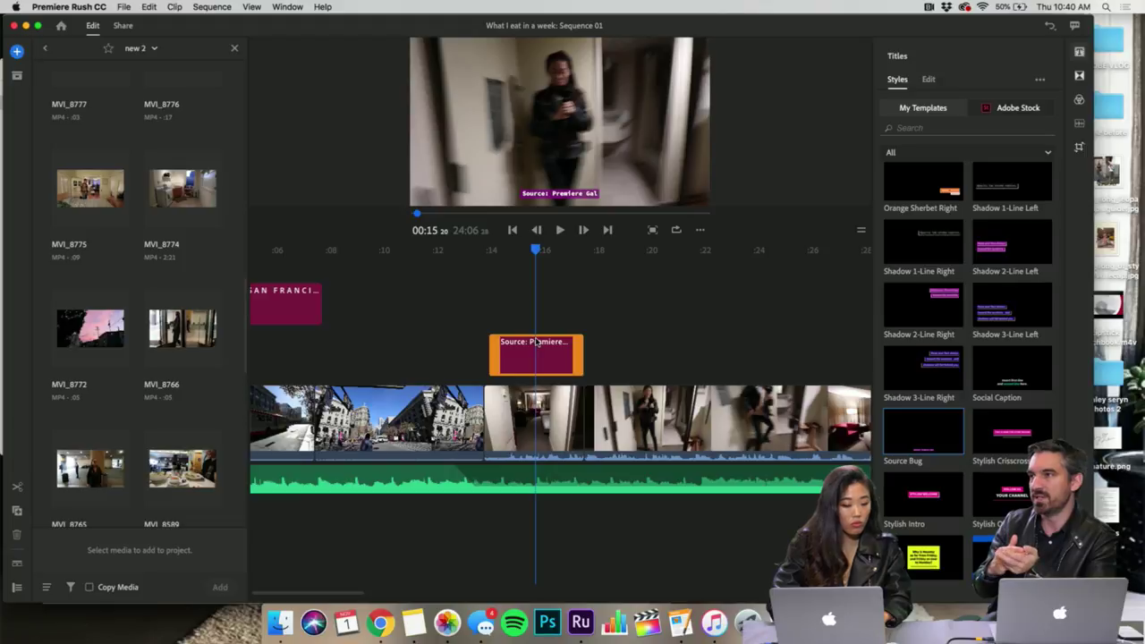
left_click(489, 330)
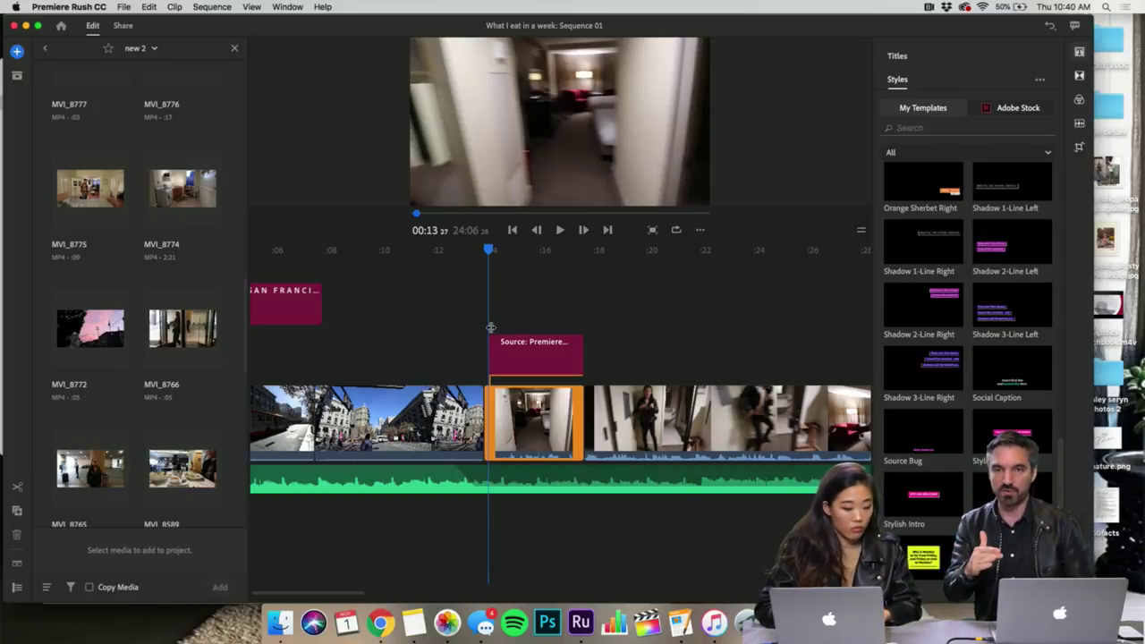
key("space")
key("space")
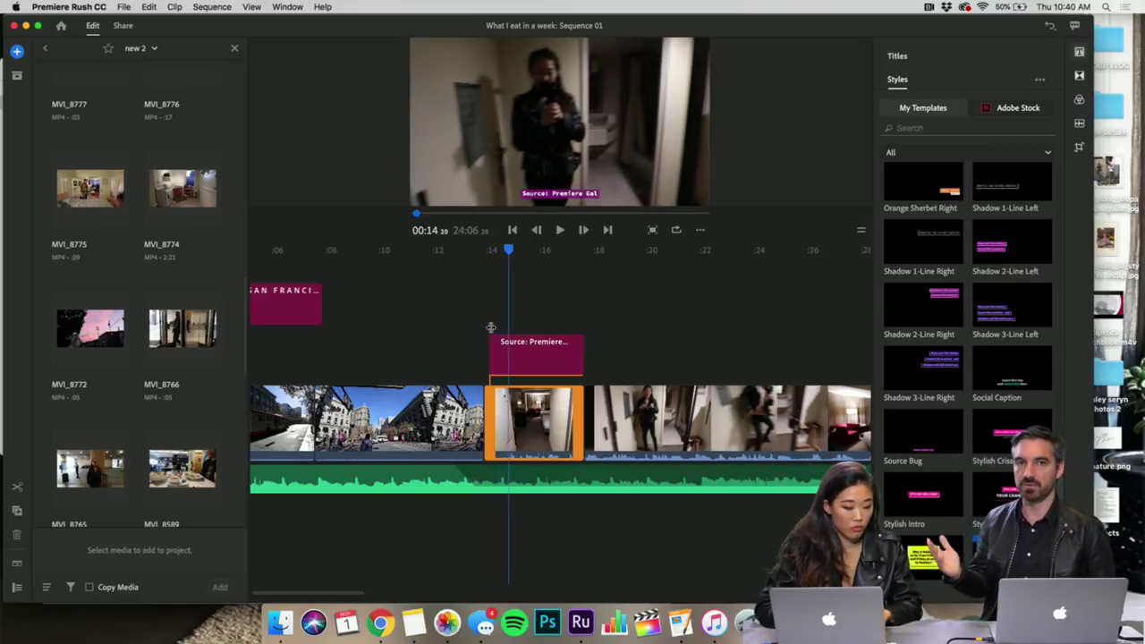
left_click(519, 350)
key("Delete")
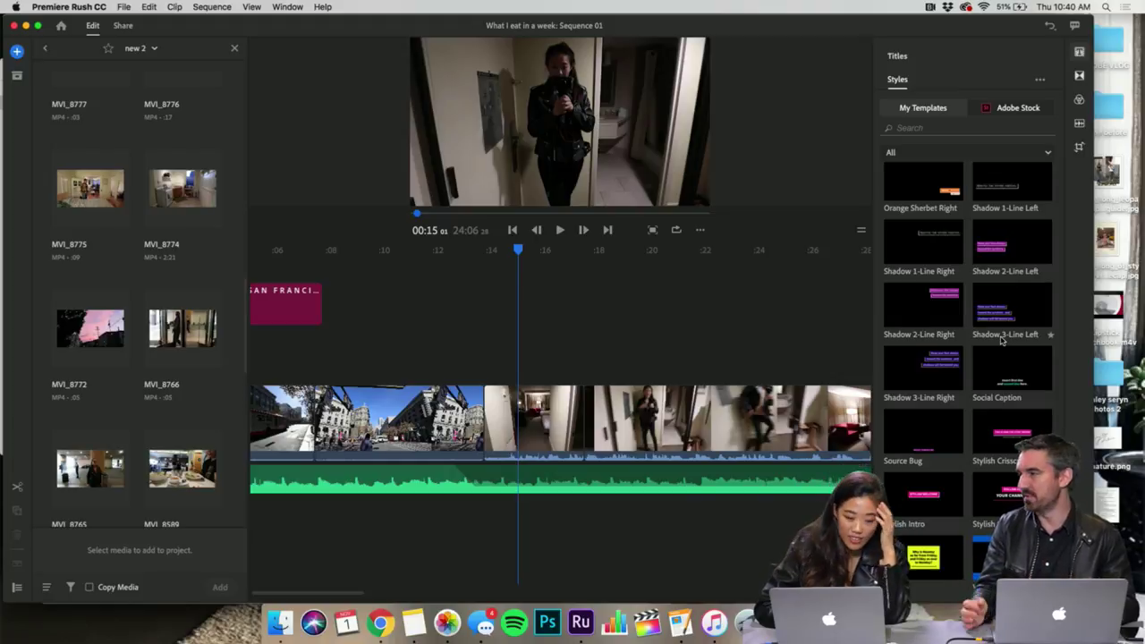
- Drag the Social Caption template above the hotel hallway clip at 15 seconds
scroll(1005, 237, "up", 4)
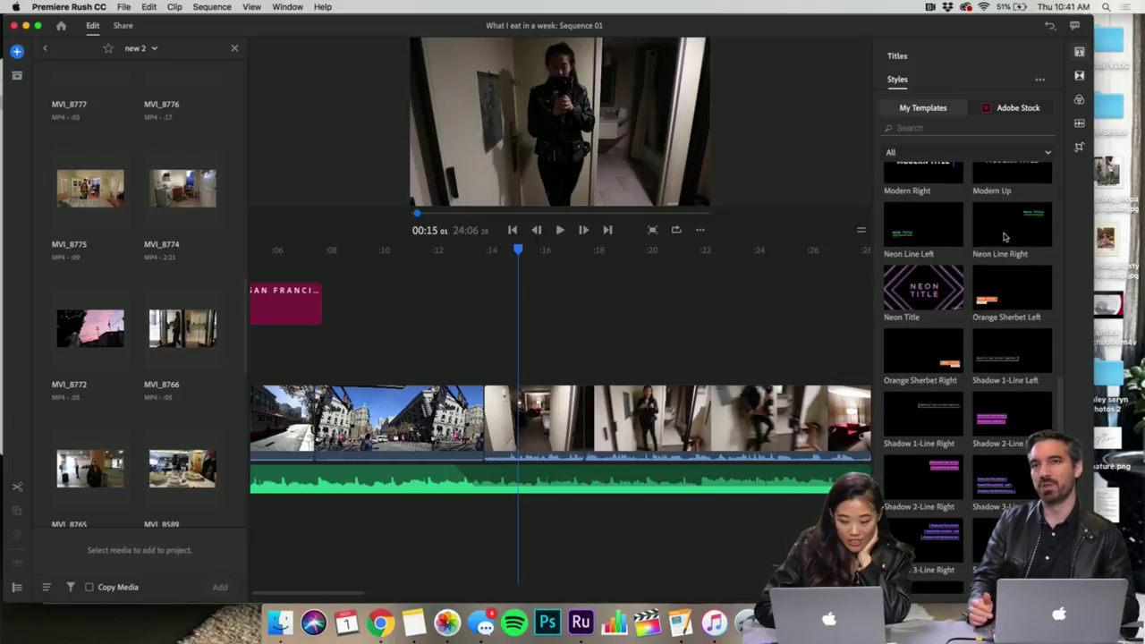
scroll(1014, 351, "down", 4)
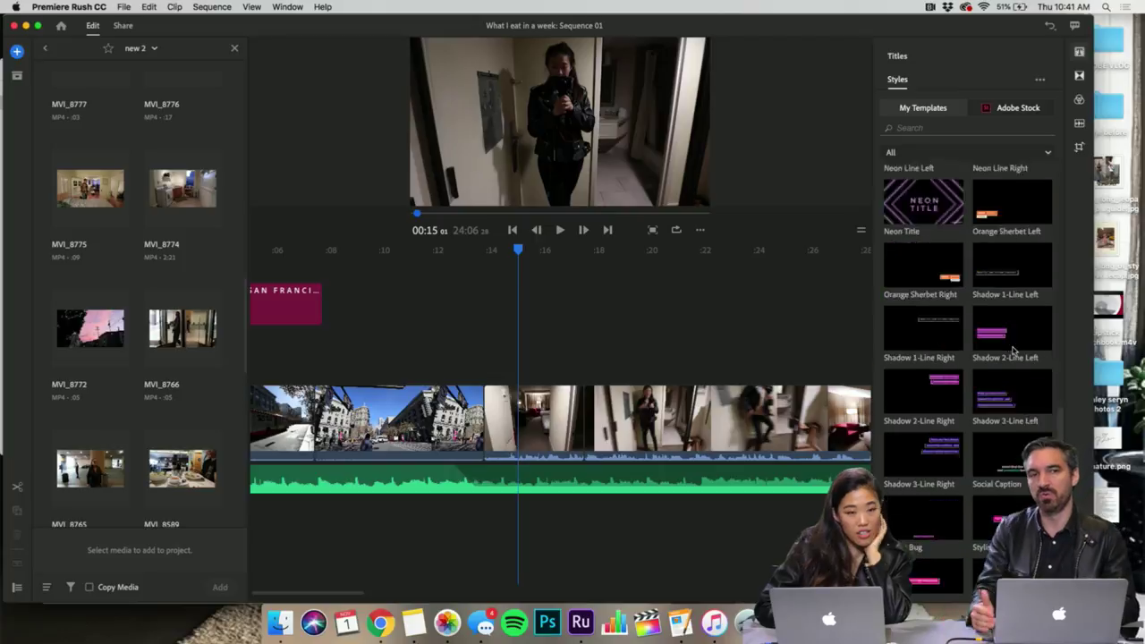
left_click_drag(1012, 376, 501, 367)
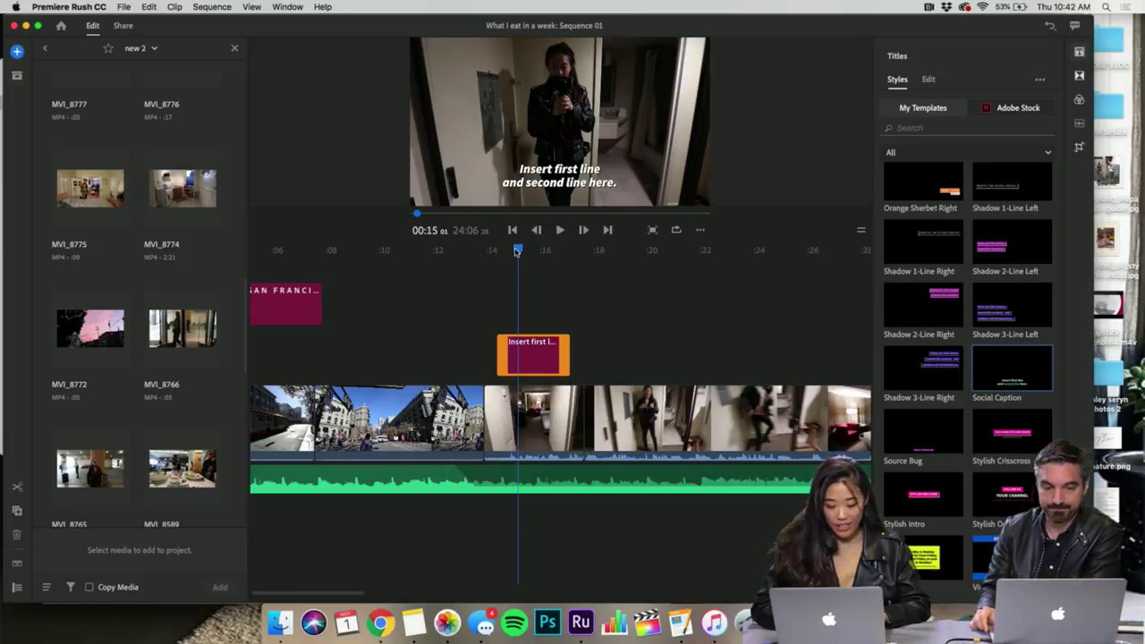
left_click_drag(517, 251, 510, 253)
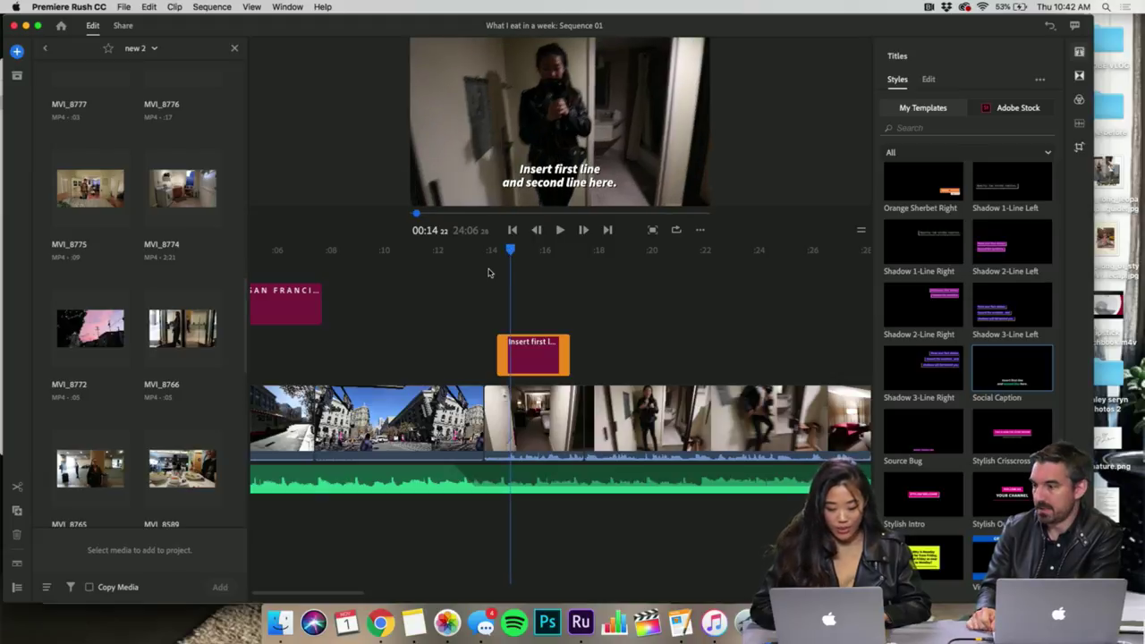
left_click(489, 272)
key("space")
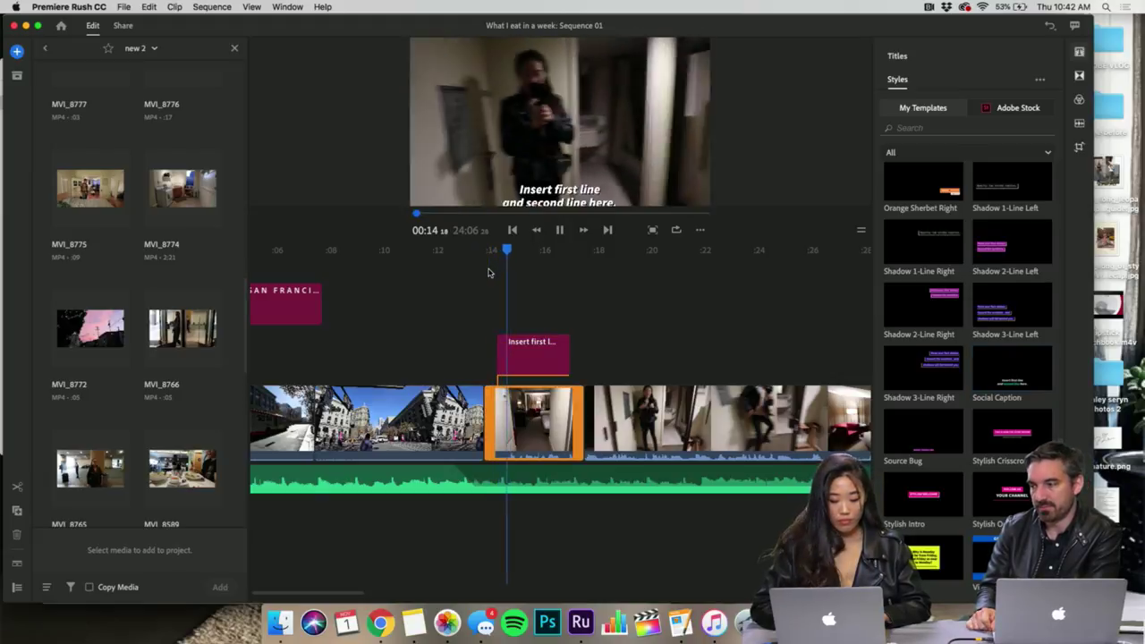
key("space")
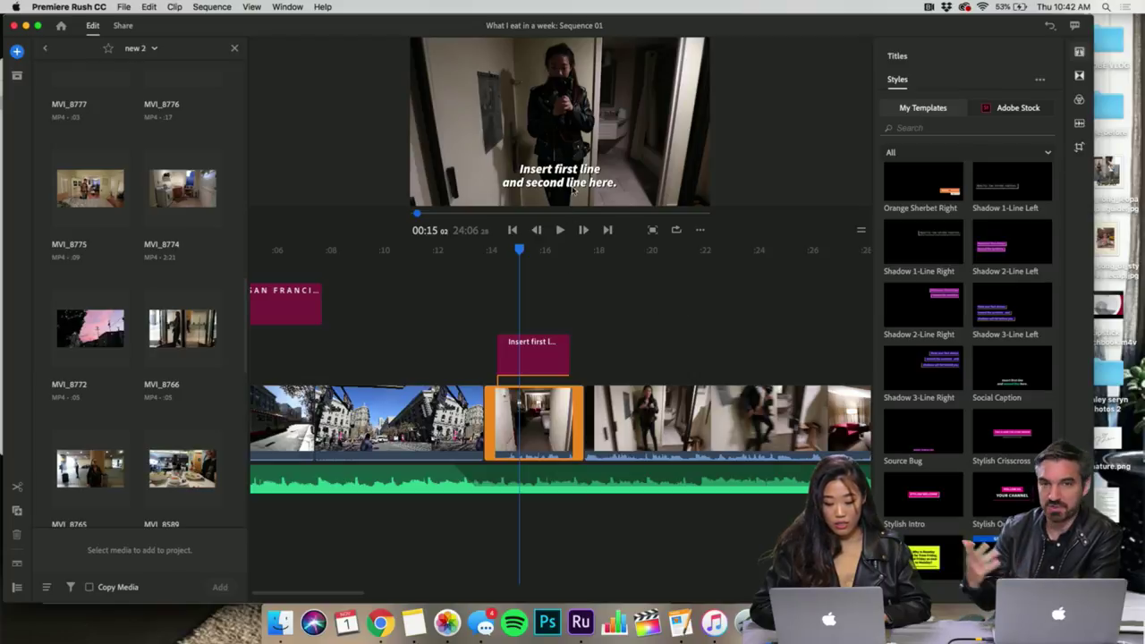
left_click(519, 361)
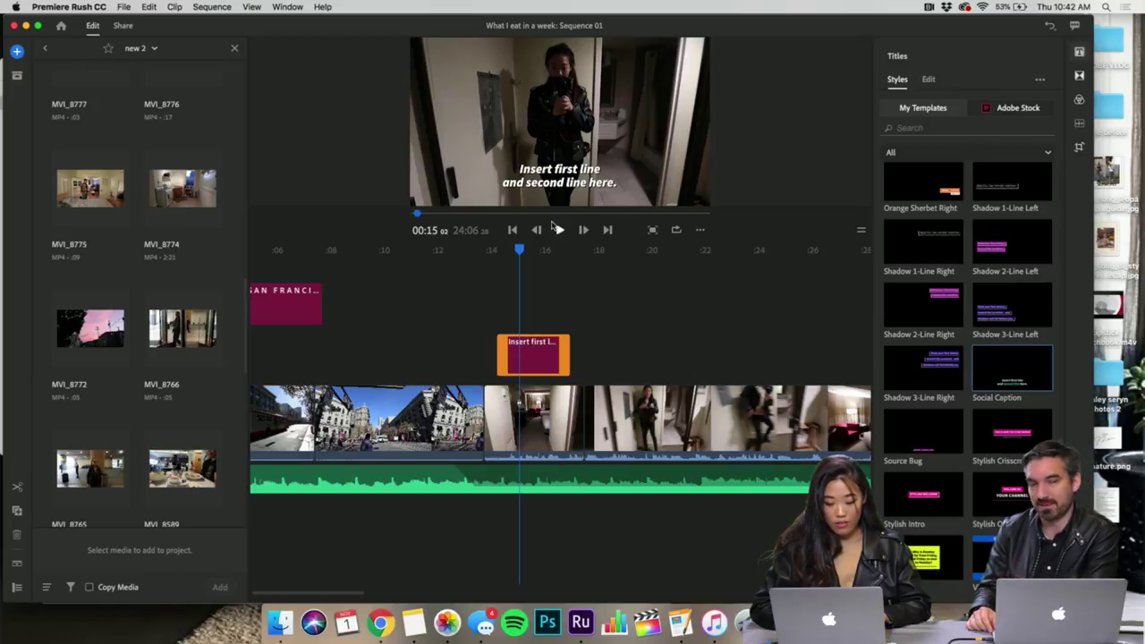
left_click(560, 169)
left_click(558, 177)
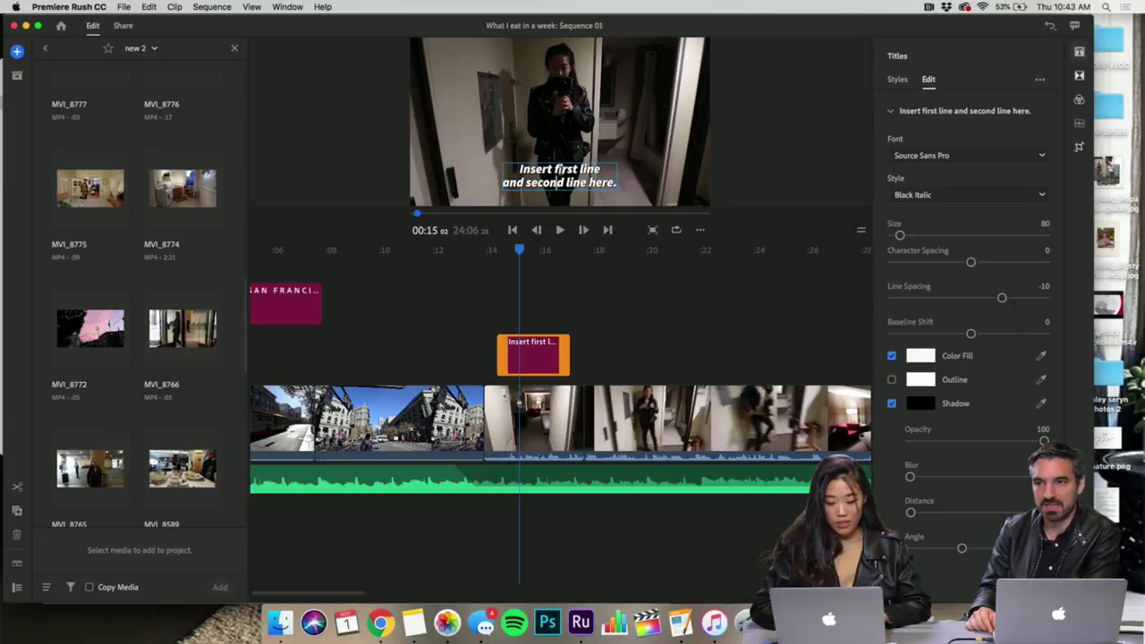
left_click(532, 268)
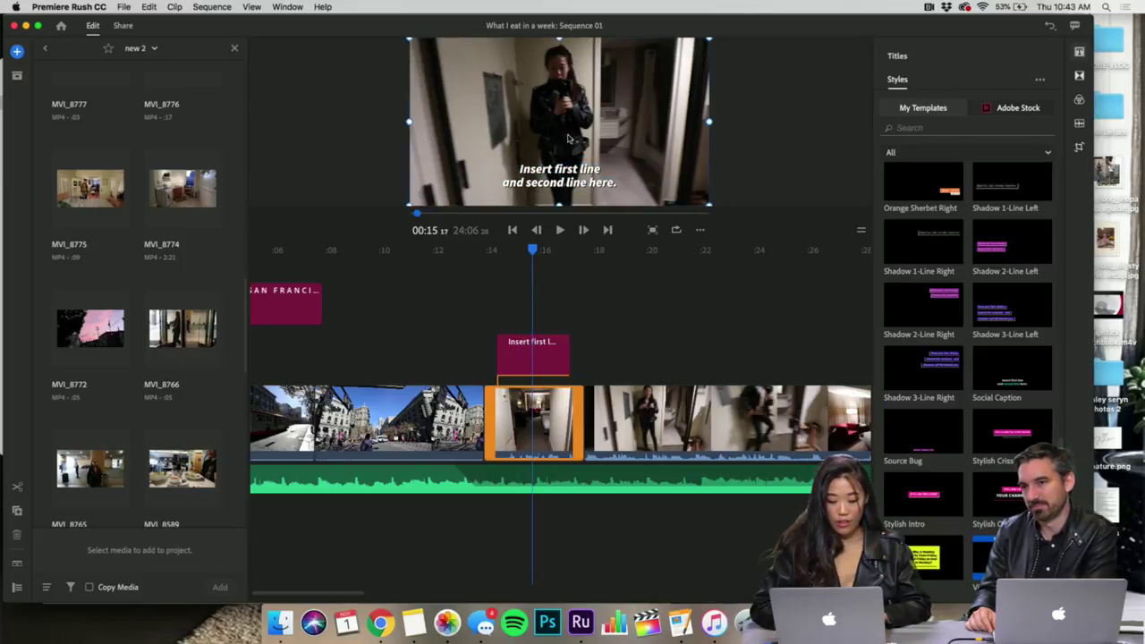
left_click_drag(568, 165, 569, 119)
key("super+z")
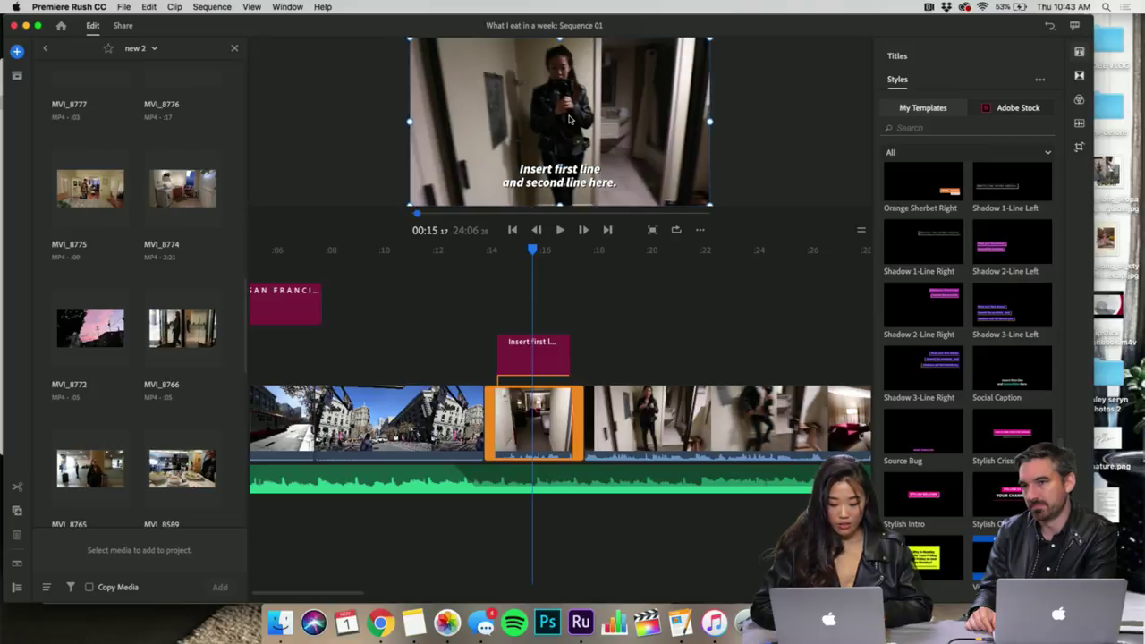
left_click(532, 351)
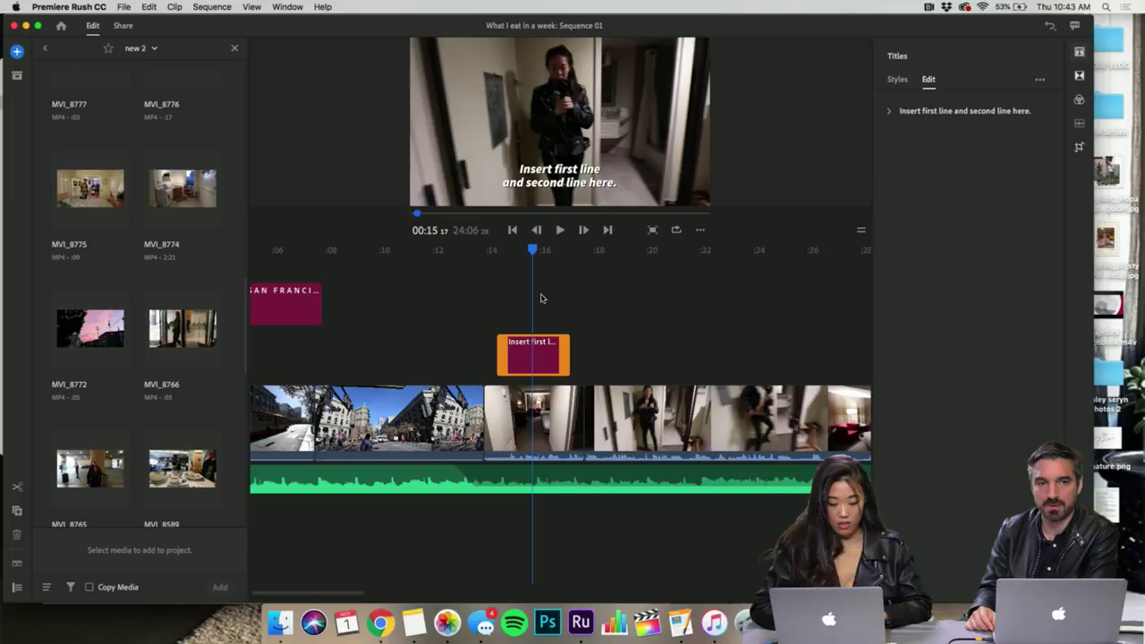
left_click(537, 333)
left_click(557, 181)
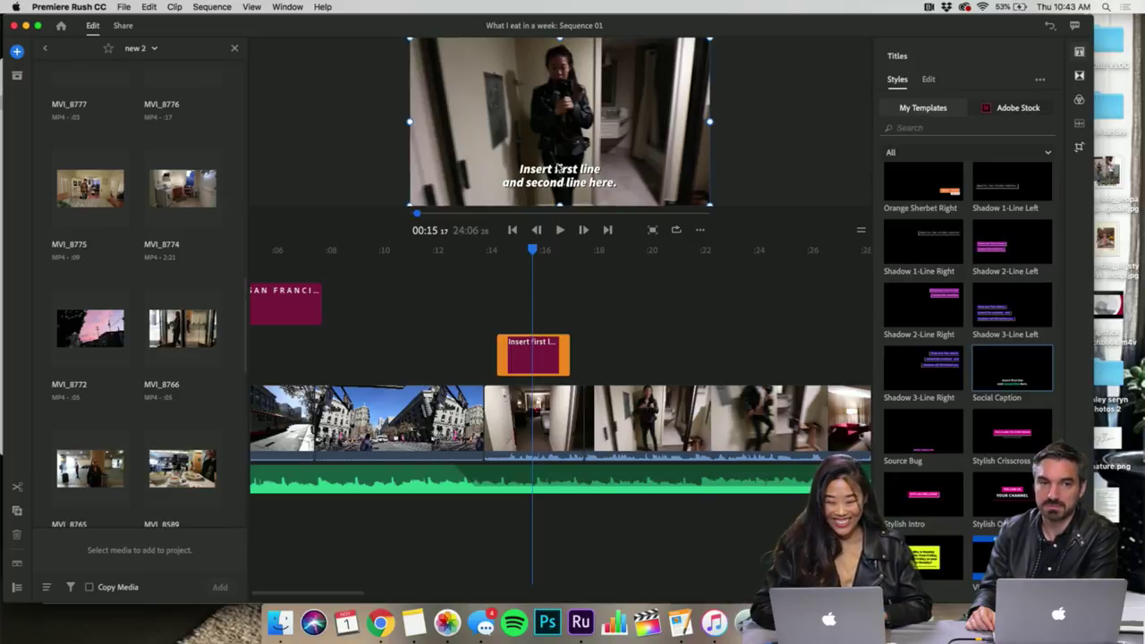
- Drag the placeholder caption up to mid-frame and inspect its font and size settings
left_click_drag(557, 168, 560, 112)
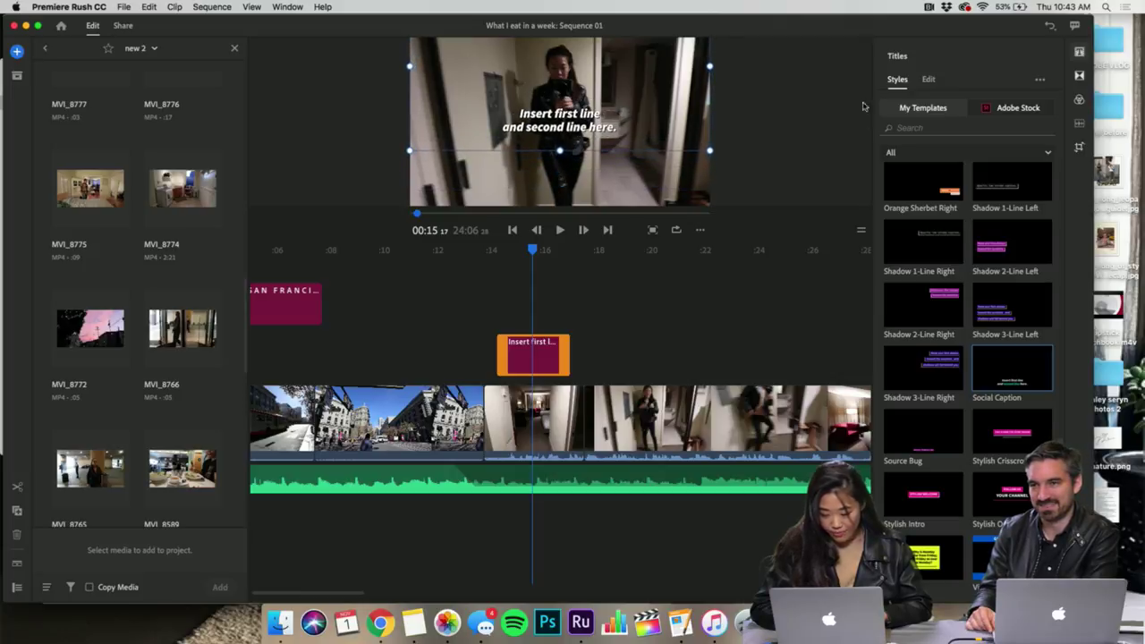
left_click(930, 79)
left_click(906, 110)
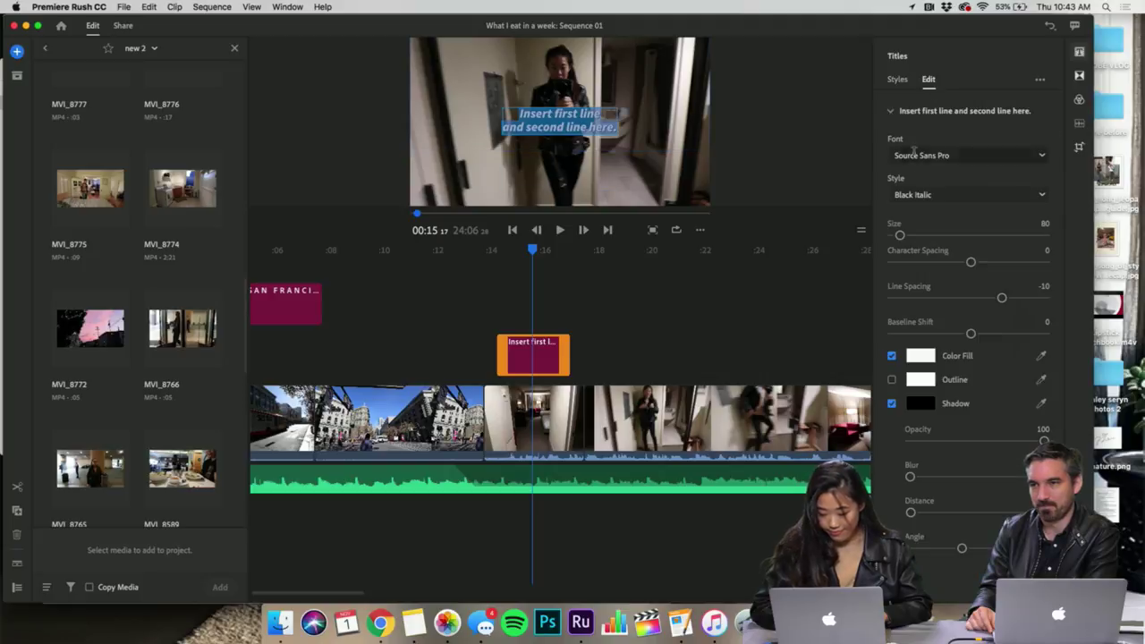
left_click(899, 80)
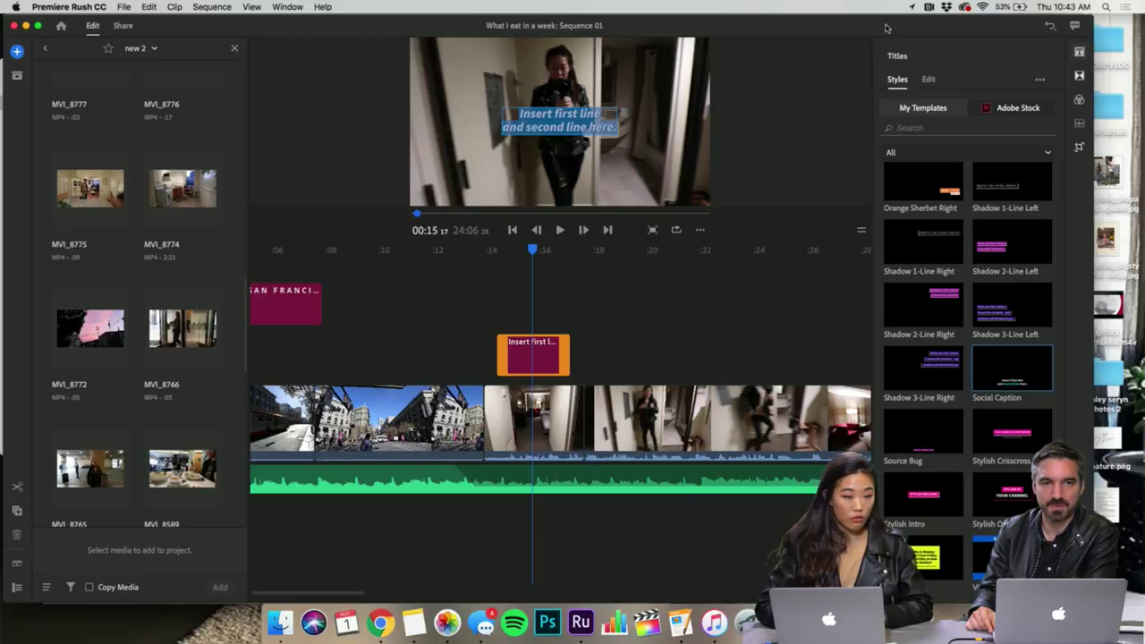
left_click(616, 408)
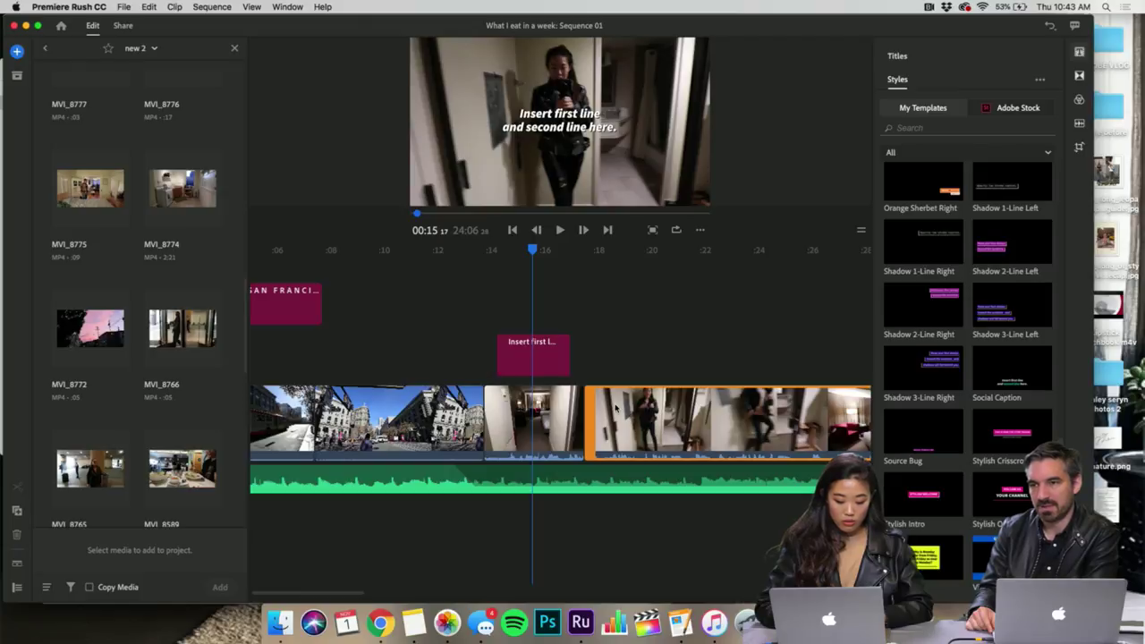
left_click(551, 357)
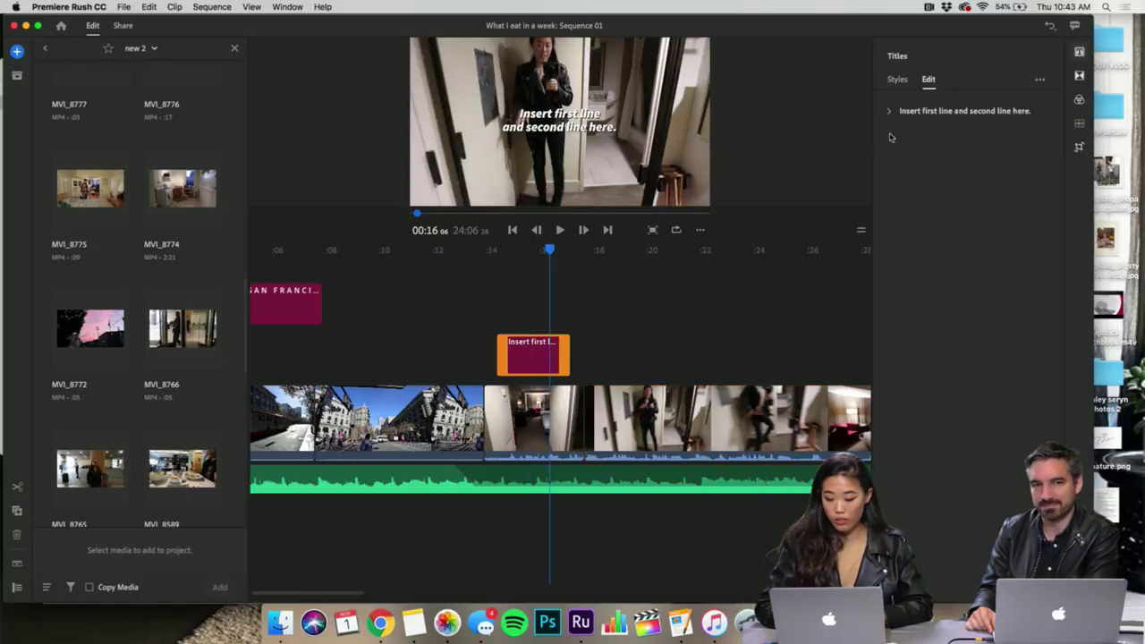
- Switch the caption font to Mermaid and turn off its shadow
left_click(890, 112)
left_click(929, 156)
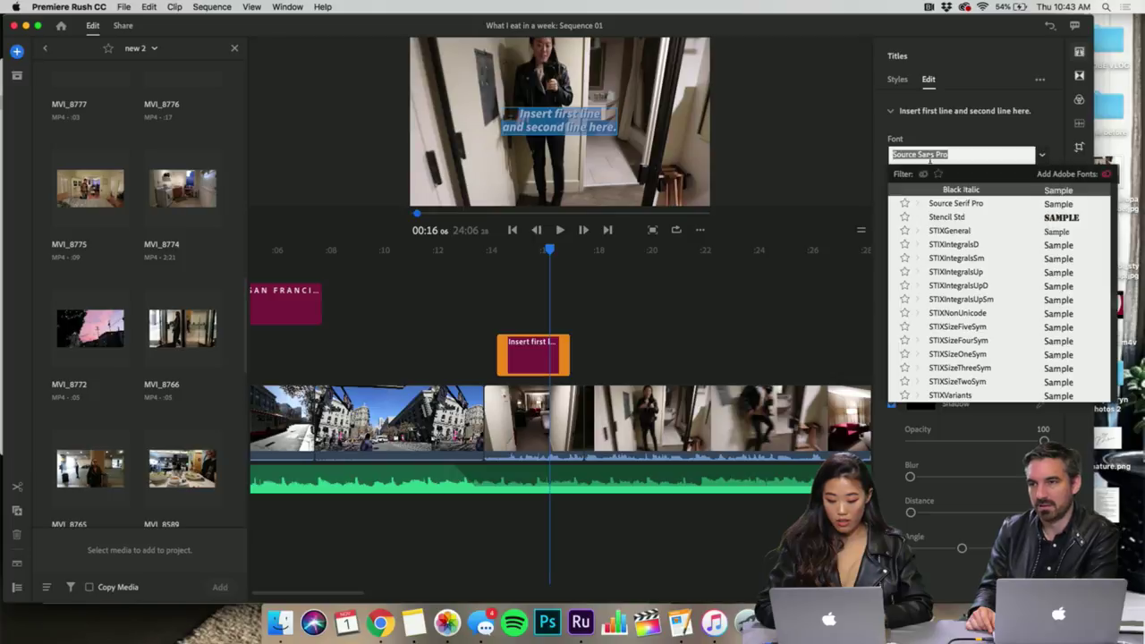
type("mermaid")
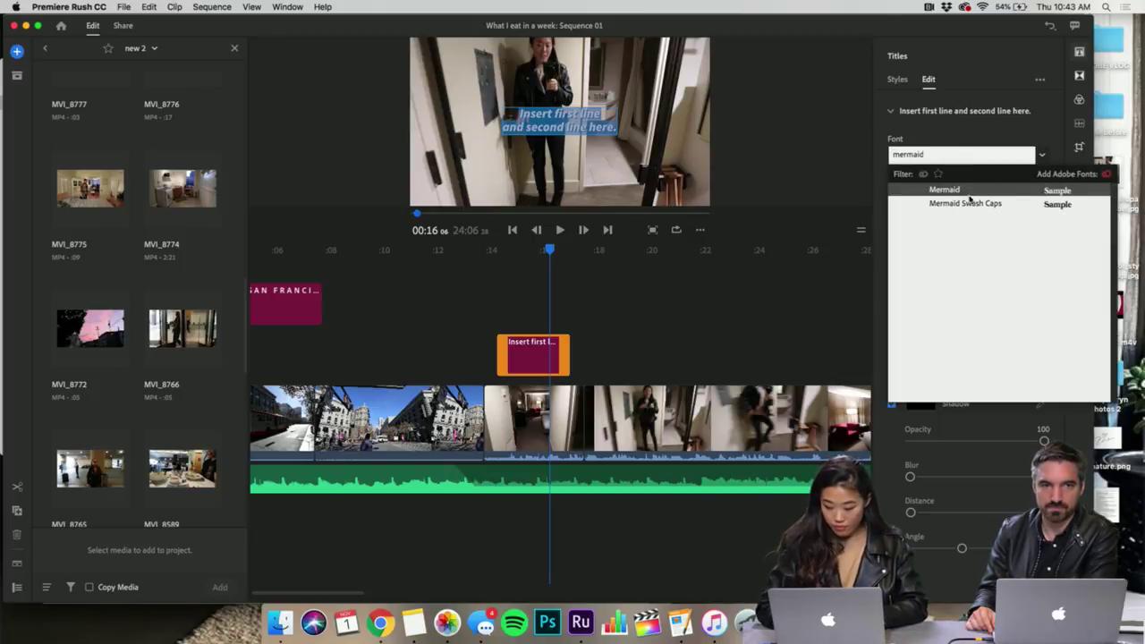
left_click(953, 191)
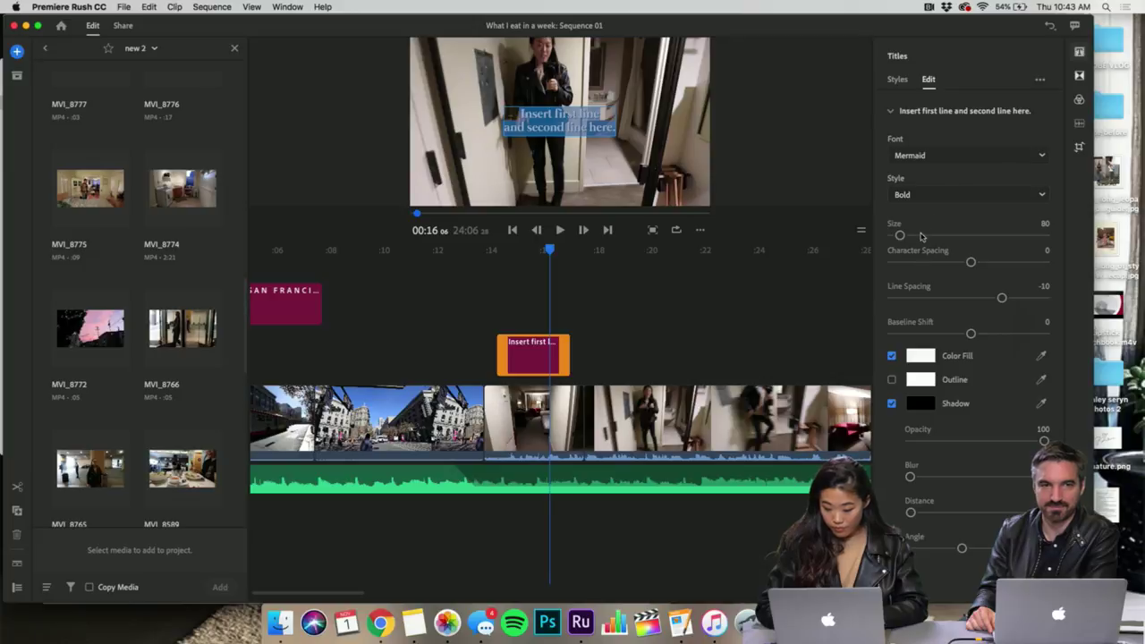
left_click(892, 403)
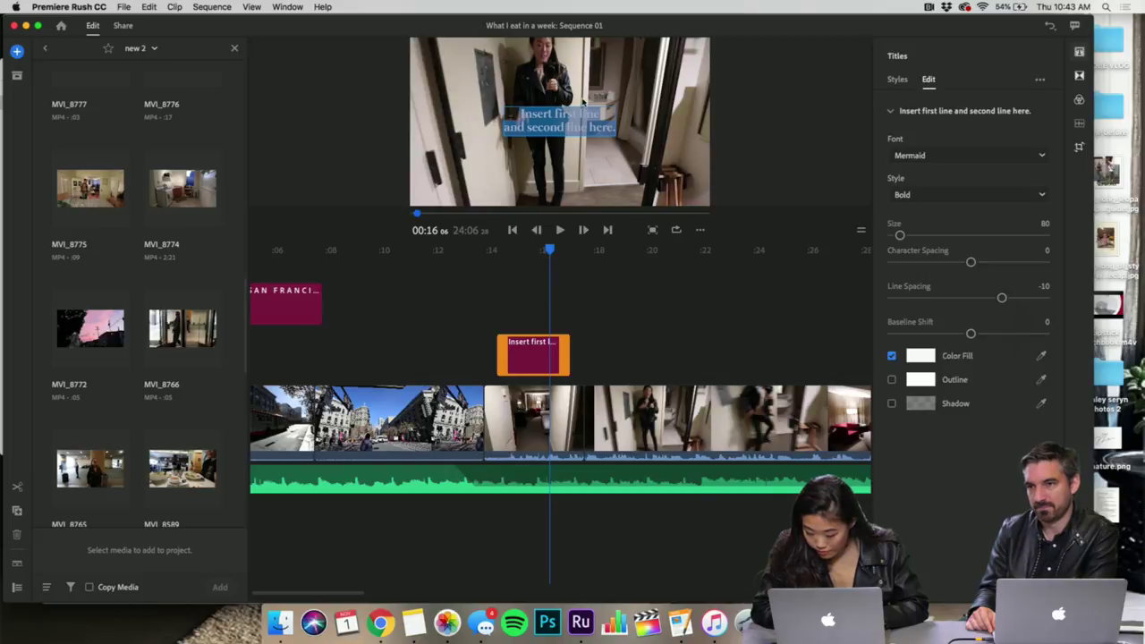
- Replace the caption text with 'tuesday'
double_click(524, 116)
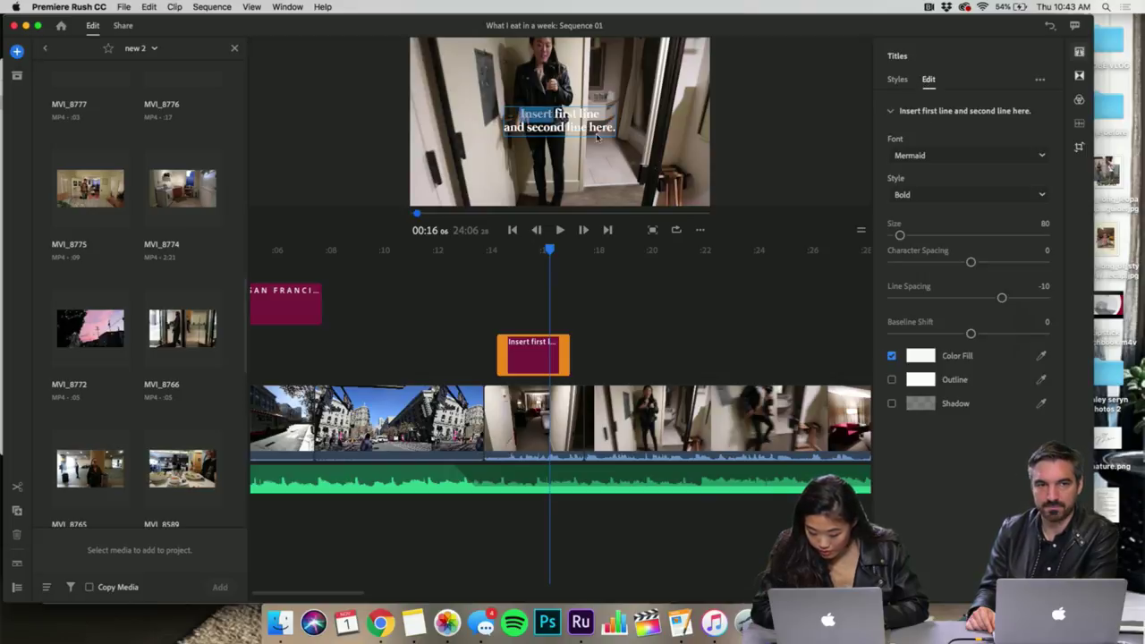
type("tues")
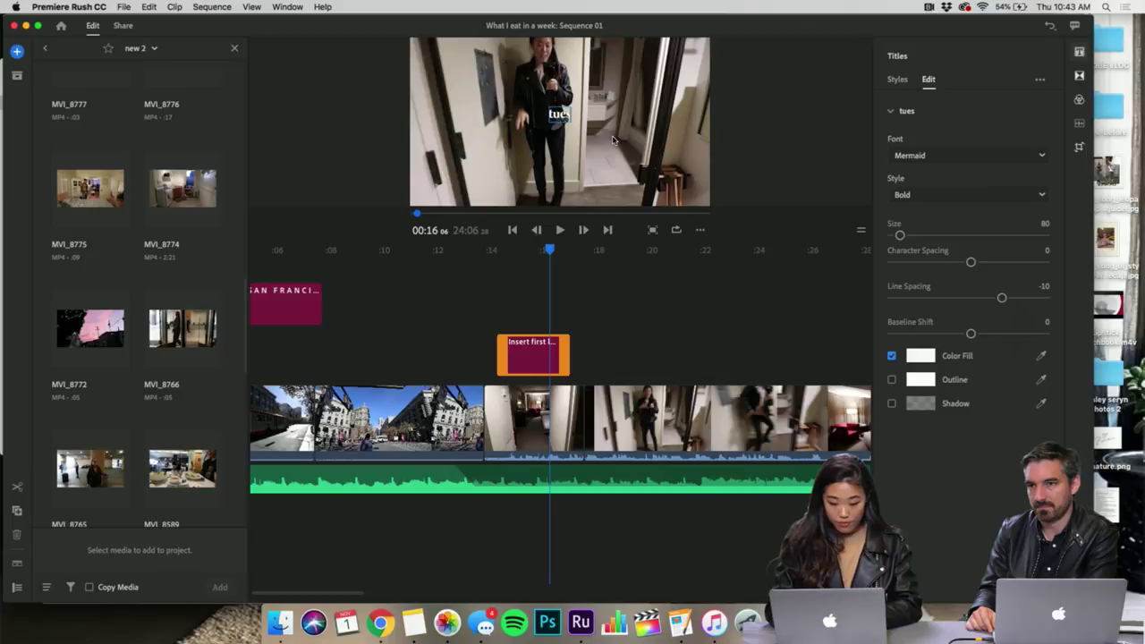
type("day eve")
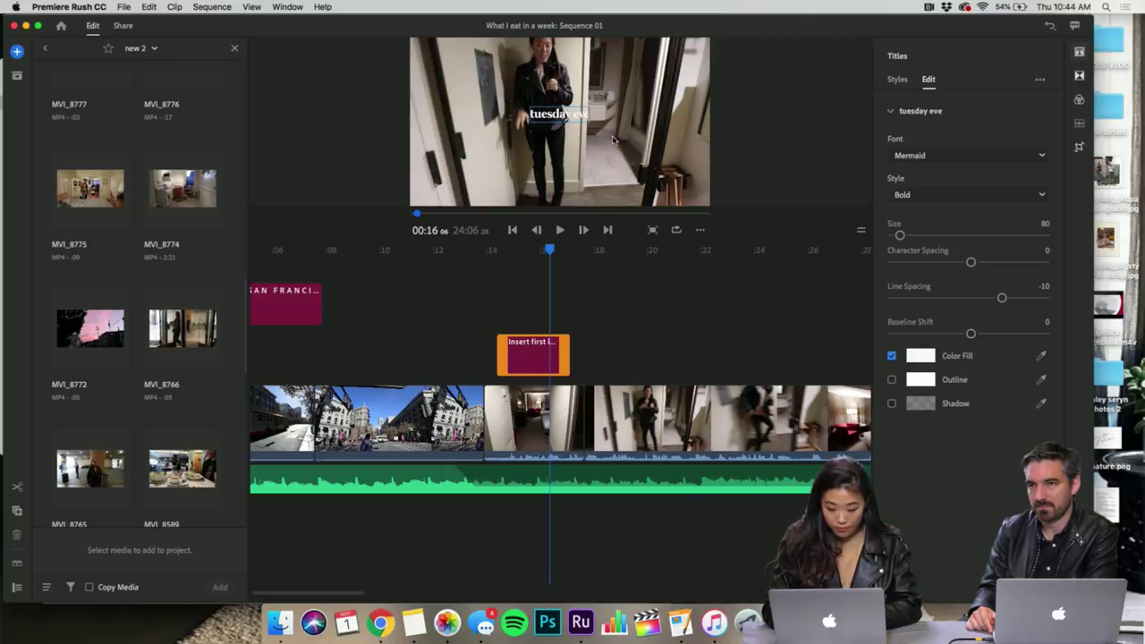
key("BackSpace")
key("BackSpace")
key("BackSpace")
key("BackSpace")
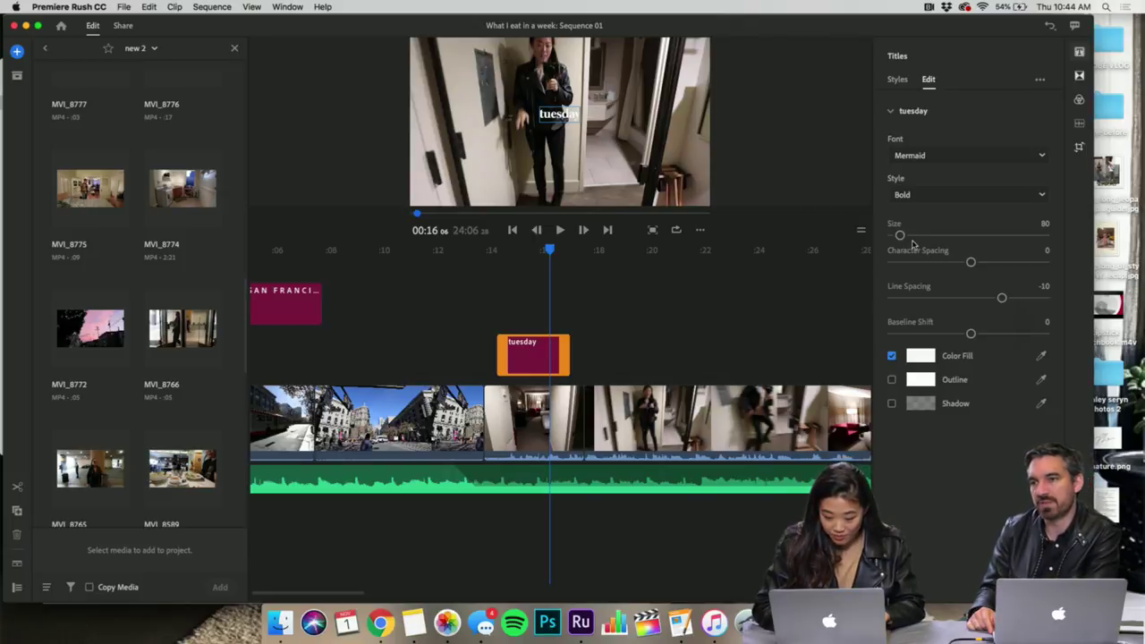
- Set the title size to 121 and widen the character spacing to 44
left_click_drag(900, 236, 905, 238)
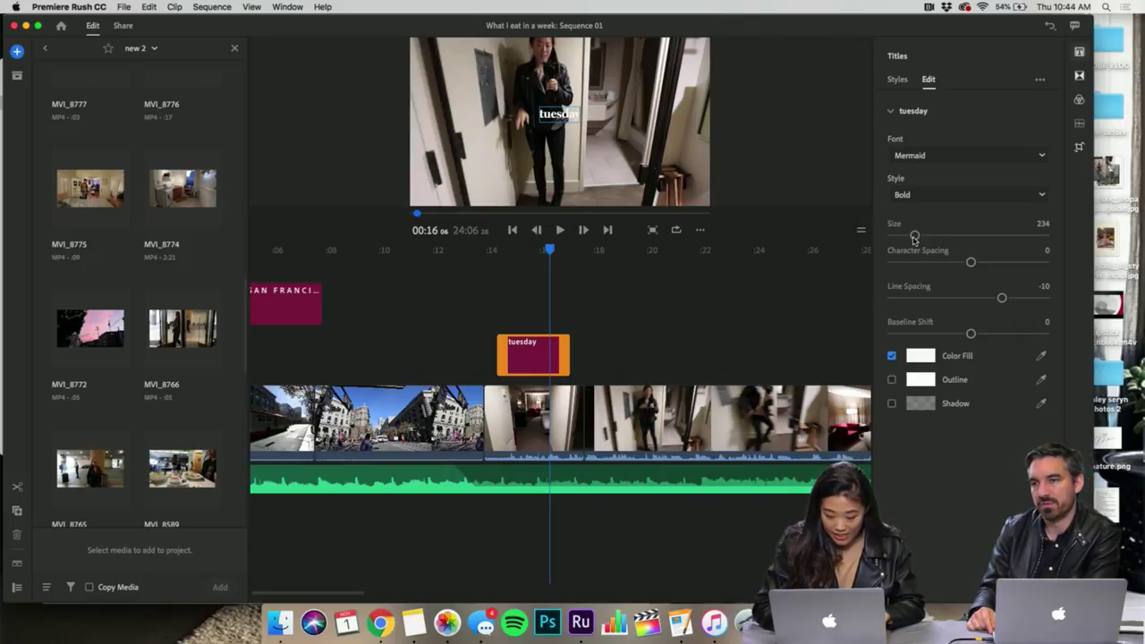
key("super+z")
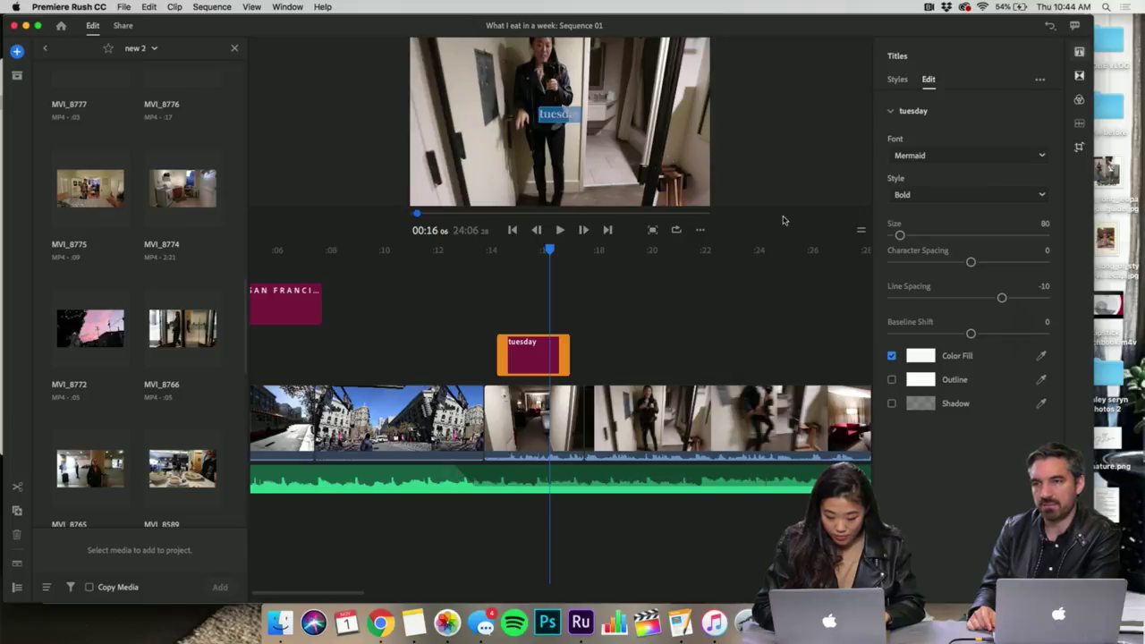
left_click_drag(900, 236, 905, 237)
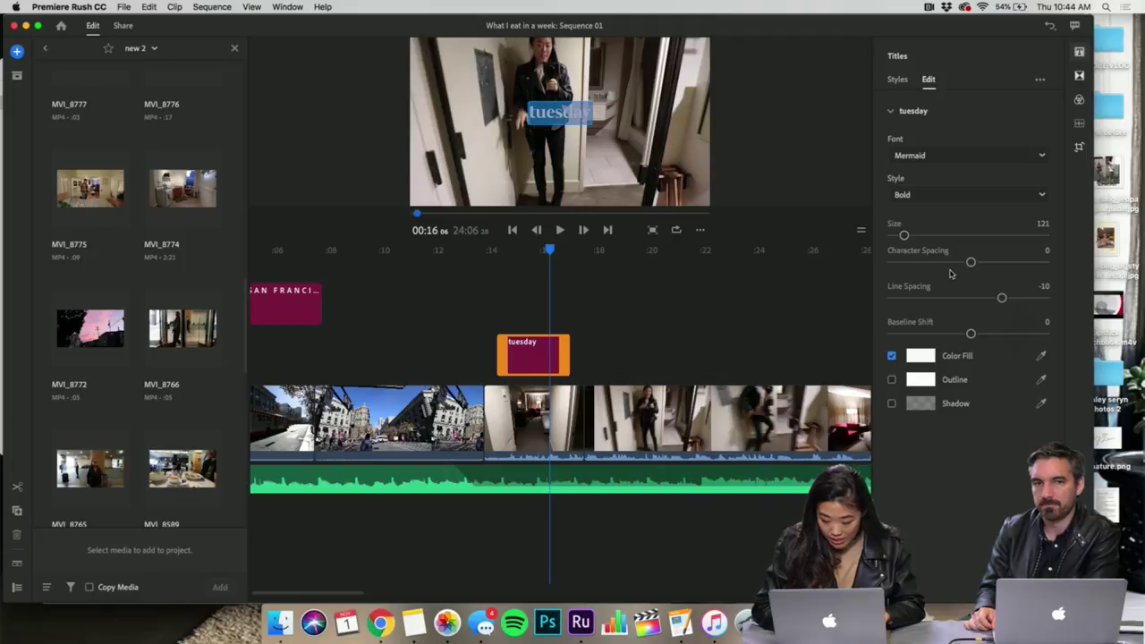
mouse_move(971, 264)
left_mouse_down()
mouse_move(1045, 265)
mouse_move(1065, 285)
mouse_move(1022, 265)
mouse_move(985, 268)
left_mouse_up()
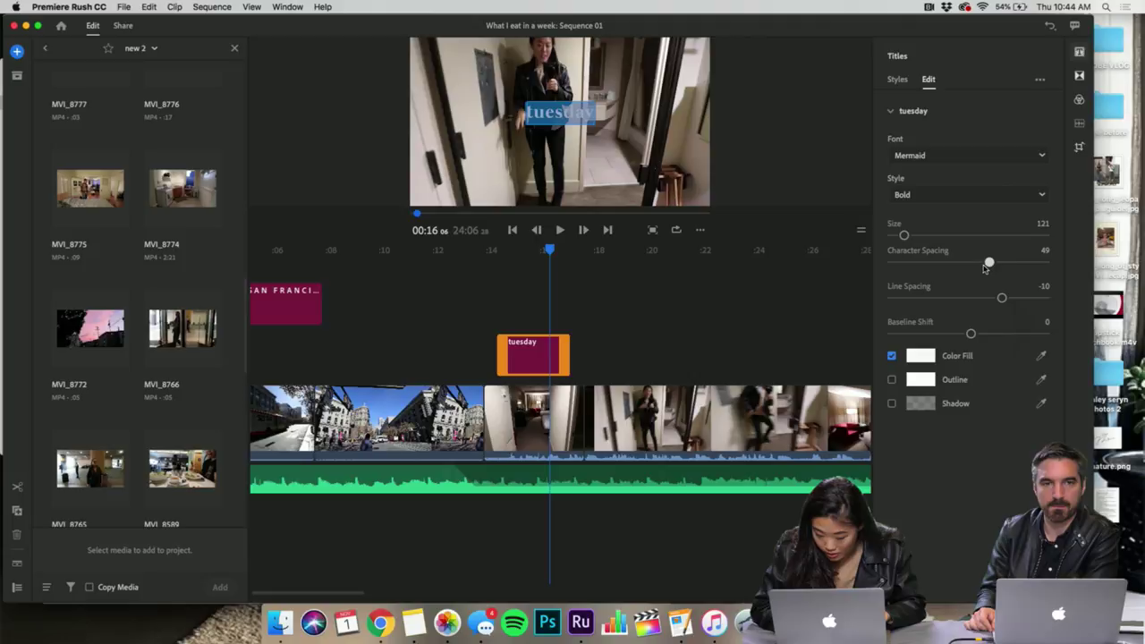
left_click(493, 313)
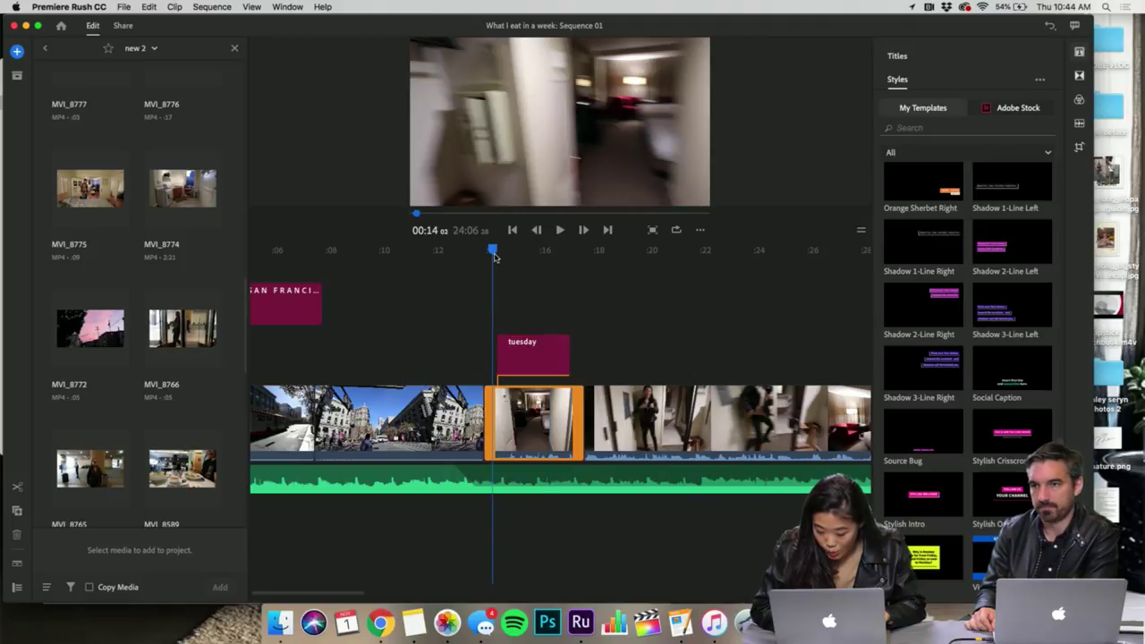
- Scrub the timeline back and forth across the tuesday title to review it
left_click_drag(494, 257, 517, 252)
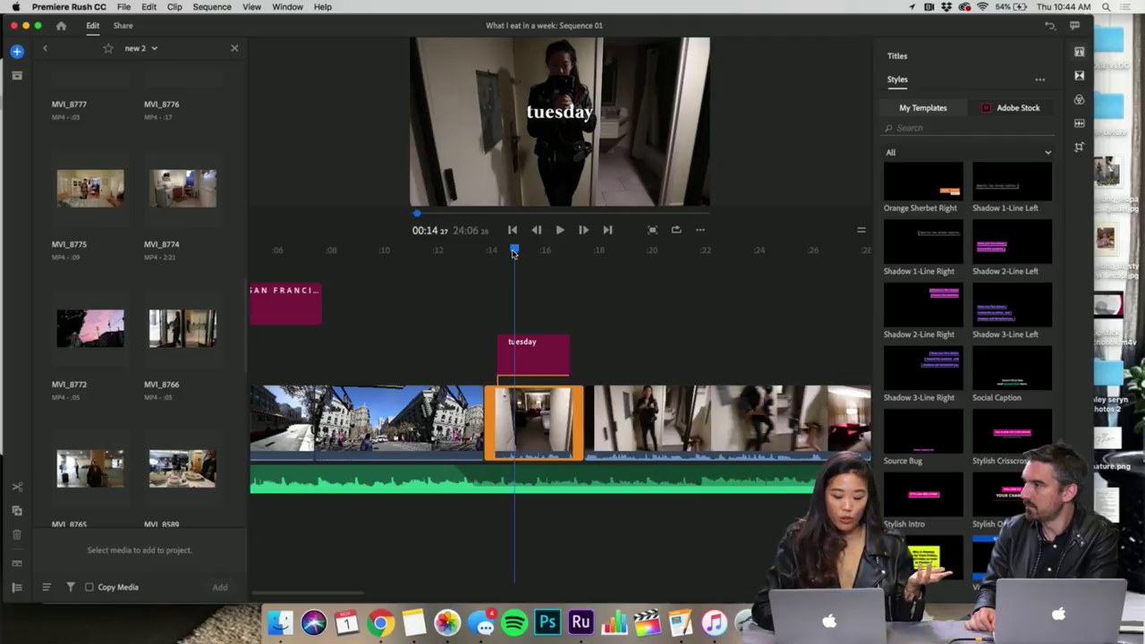
mouse_move(513, 253)
left_mouse_down()
mouse_move(500, 261)
mouse_move(495, 252)
mouse_move(540, 252)
mouse_move(484, 250)
mouse_move(503, 257)
left_mouse_up()
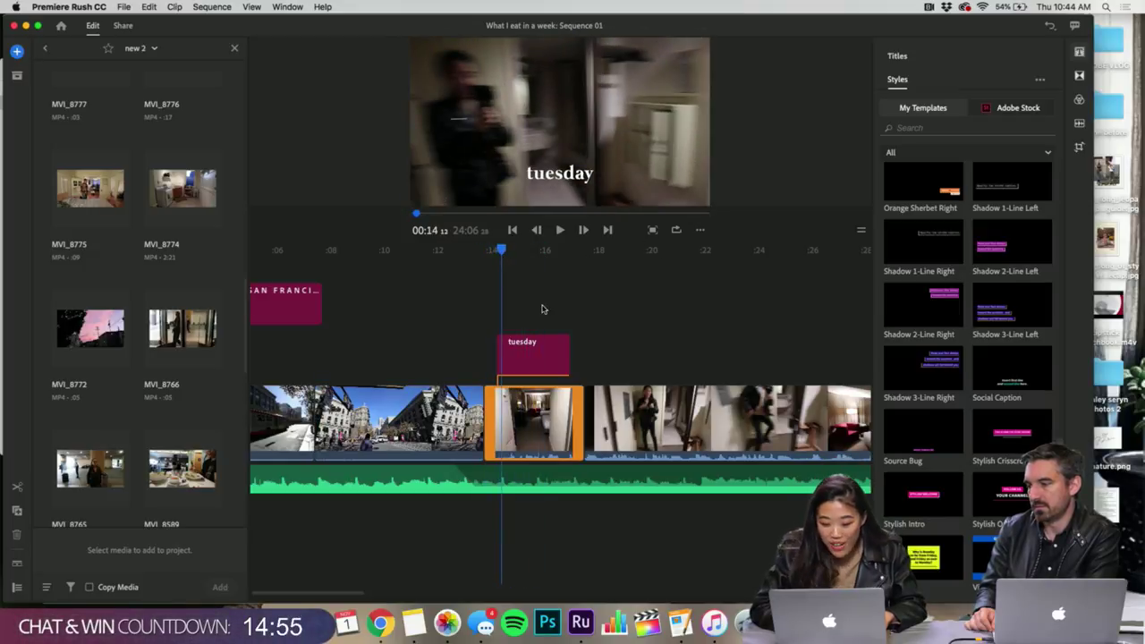
left_click_drag(500, 256, 525, 263)
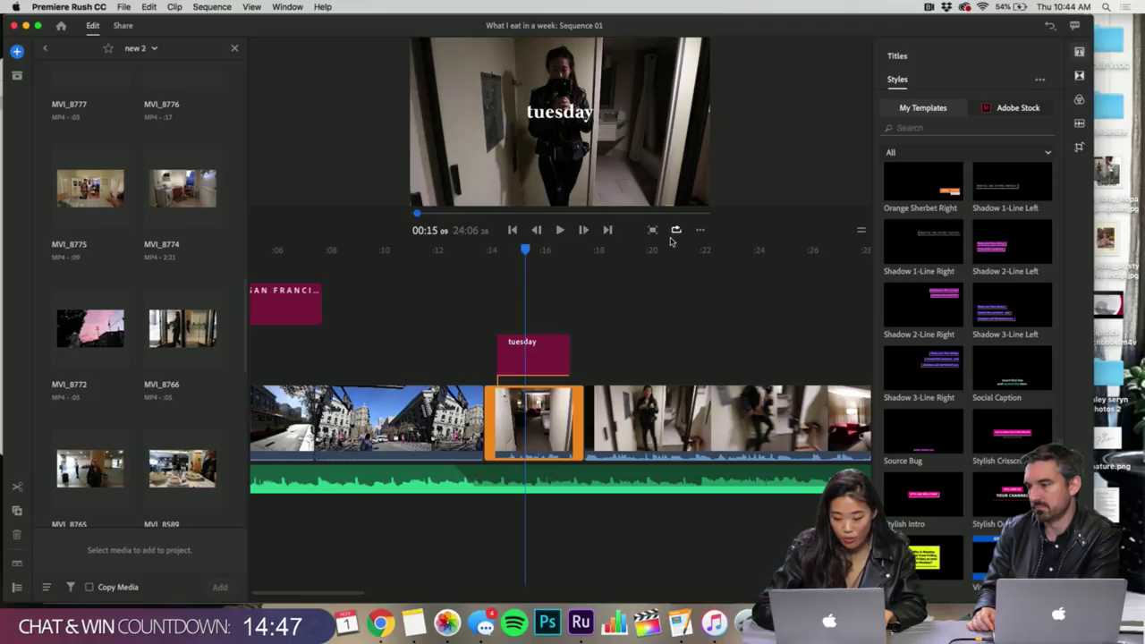
- Play the tuesday title shot in full-screen preview from just before it, then exit
left_click(653, 231)
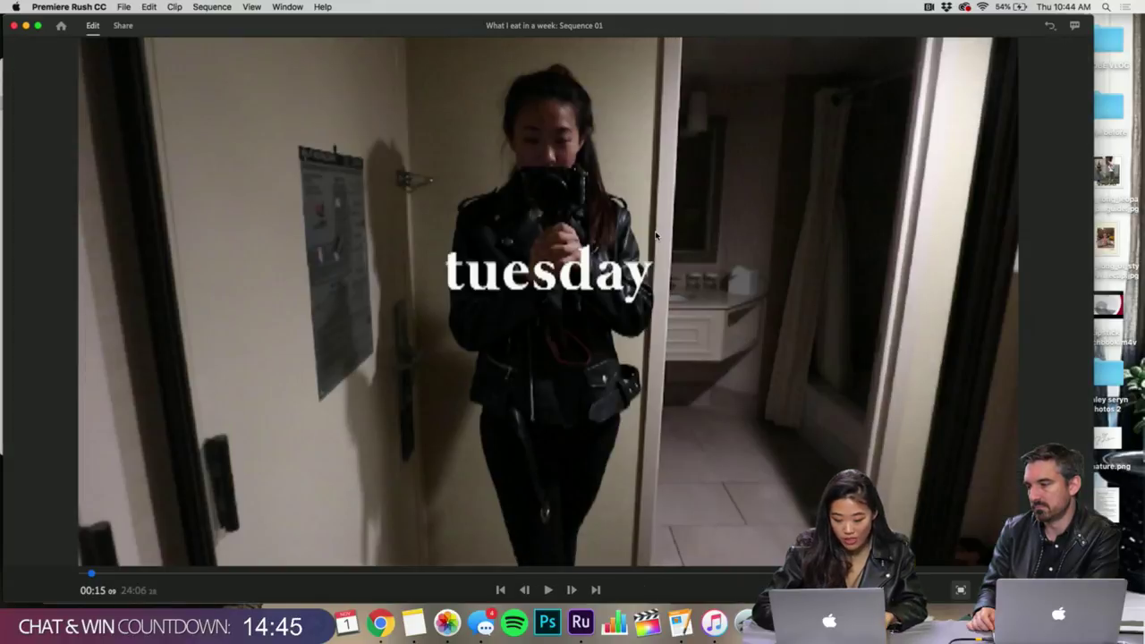
left_click(548, 590)
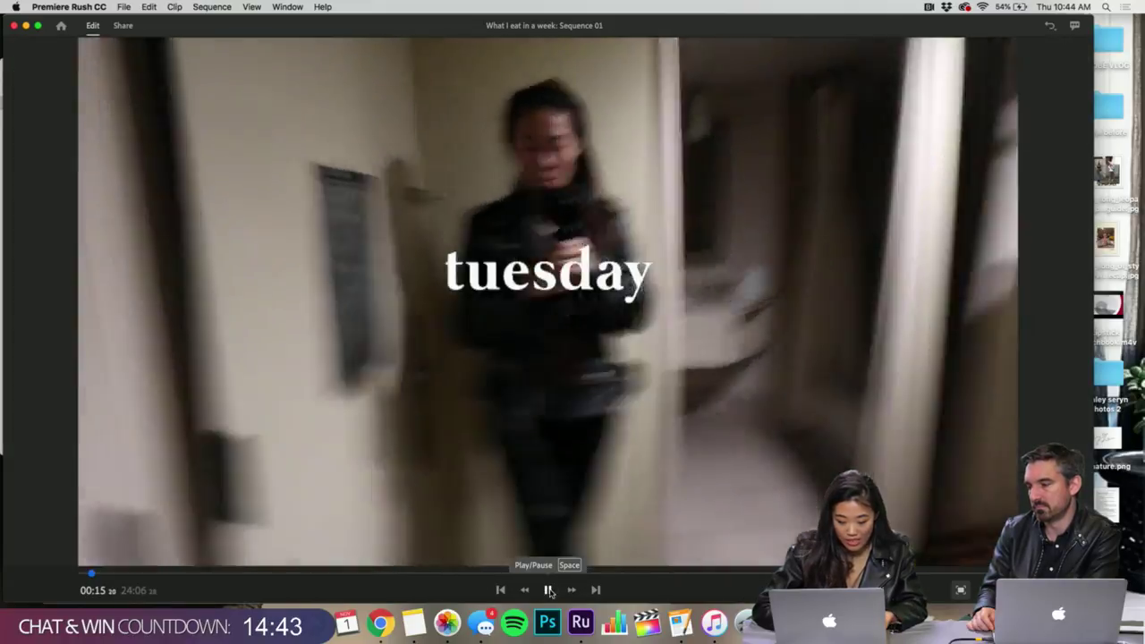
left_click(548, 590)
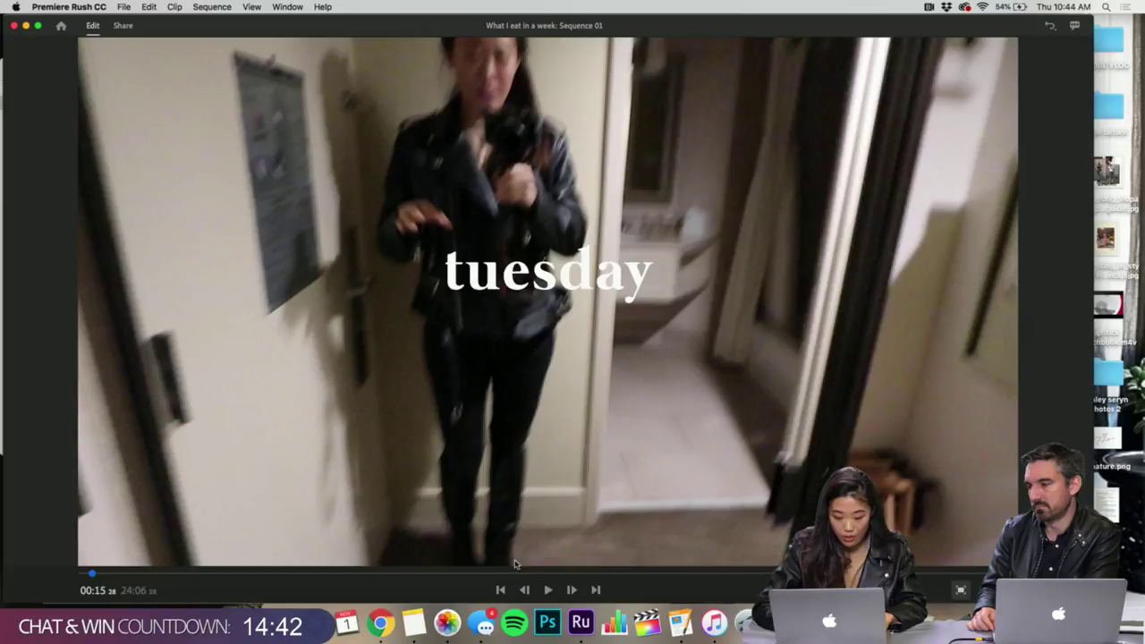
left_click(89, 575)
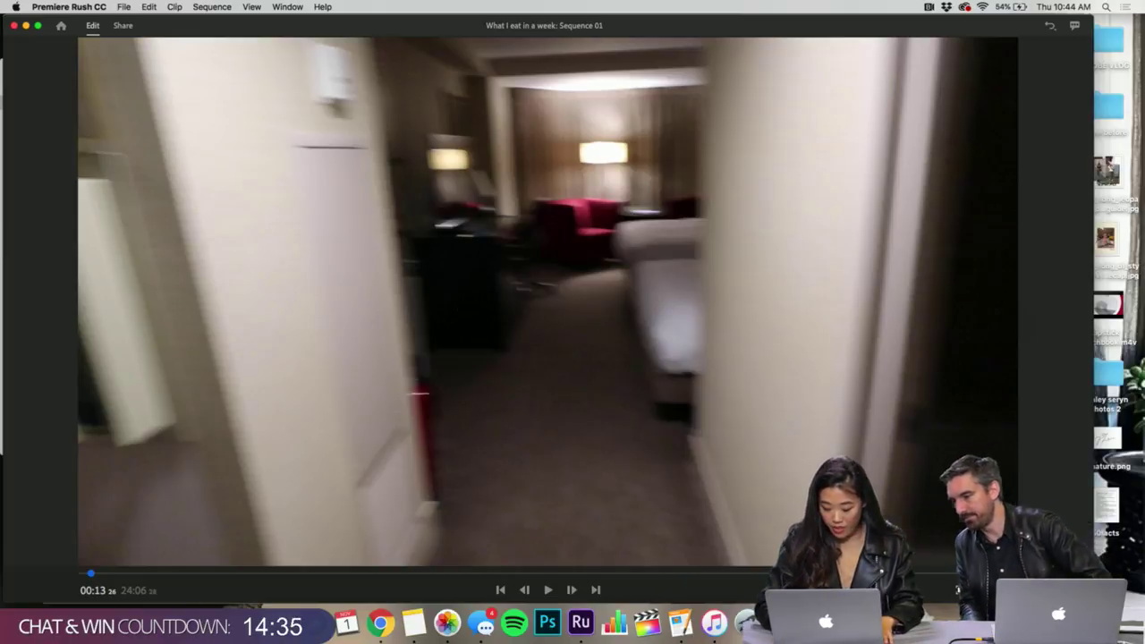
key("Escape")
left_click(564, 345)
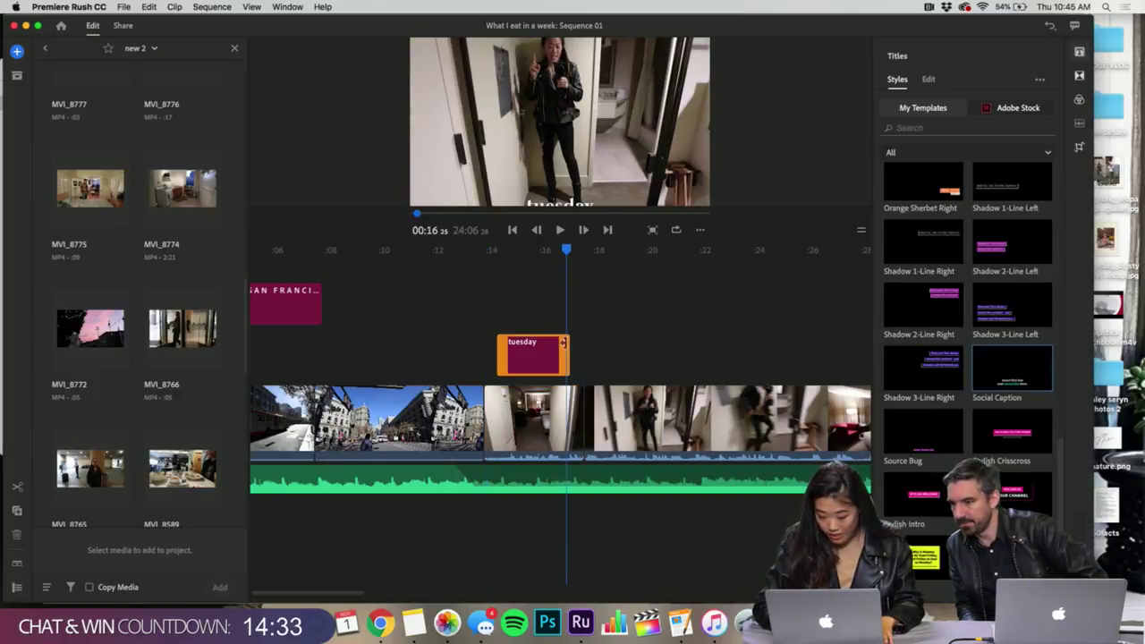
left_click(543, 345)
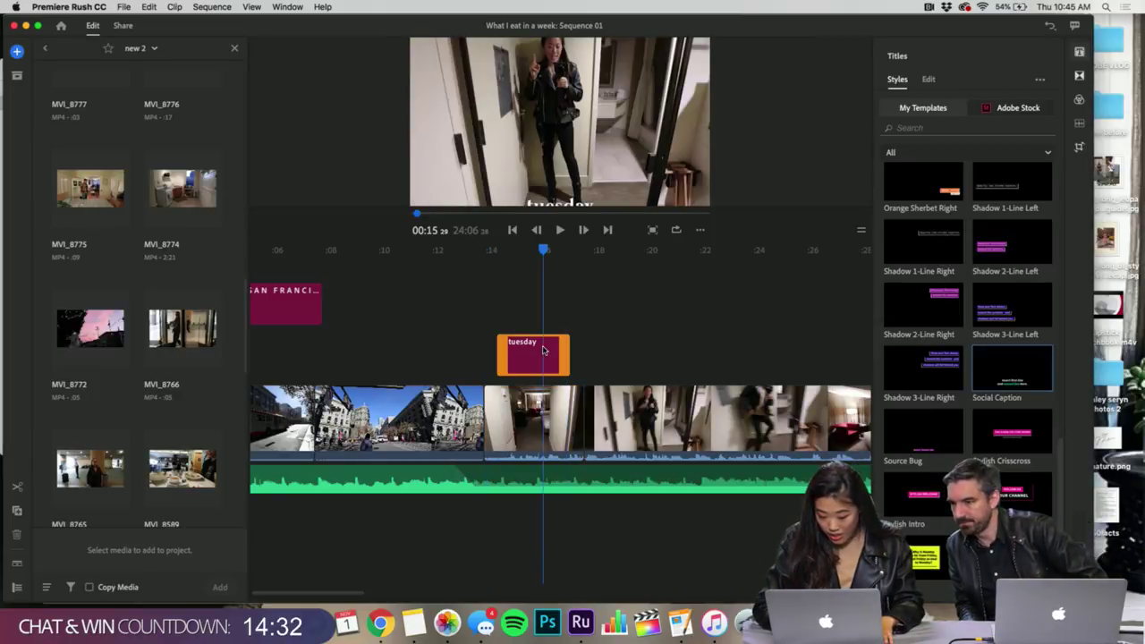
left_click(931, 80)
left_click(892, 113)
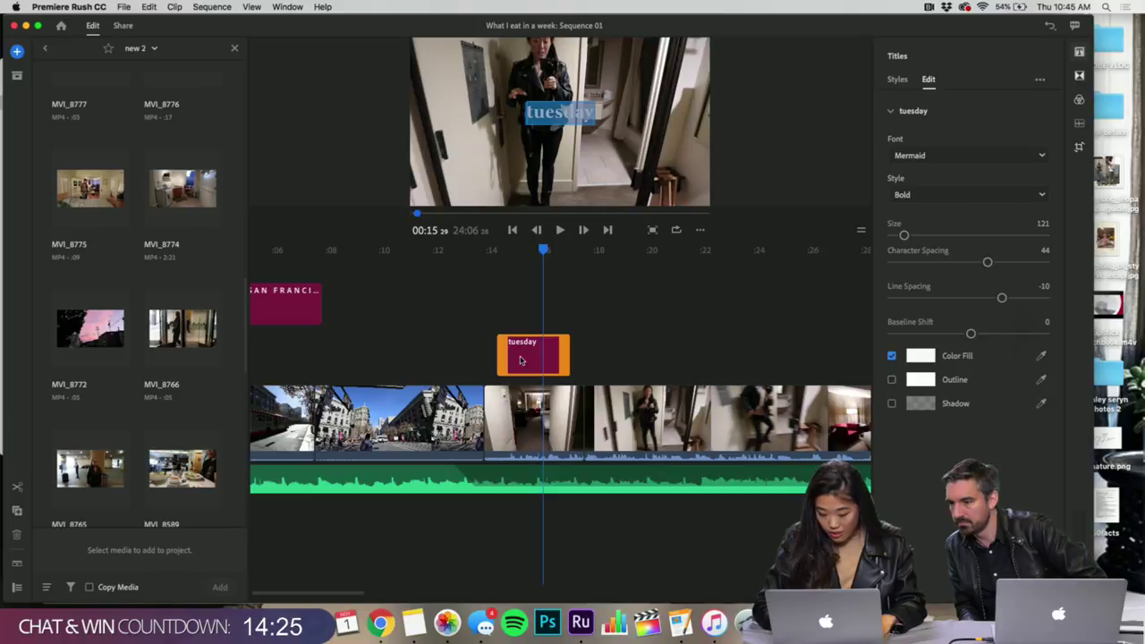
left_click(502, 315)
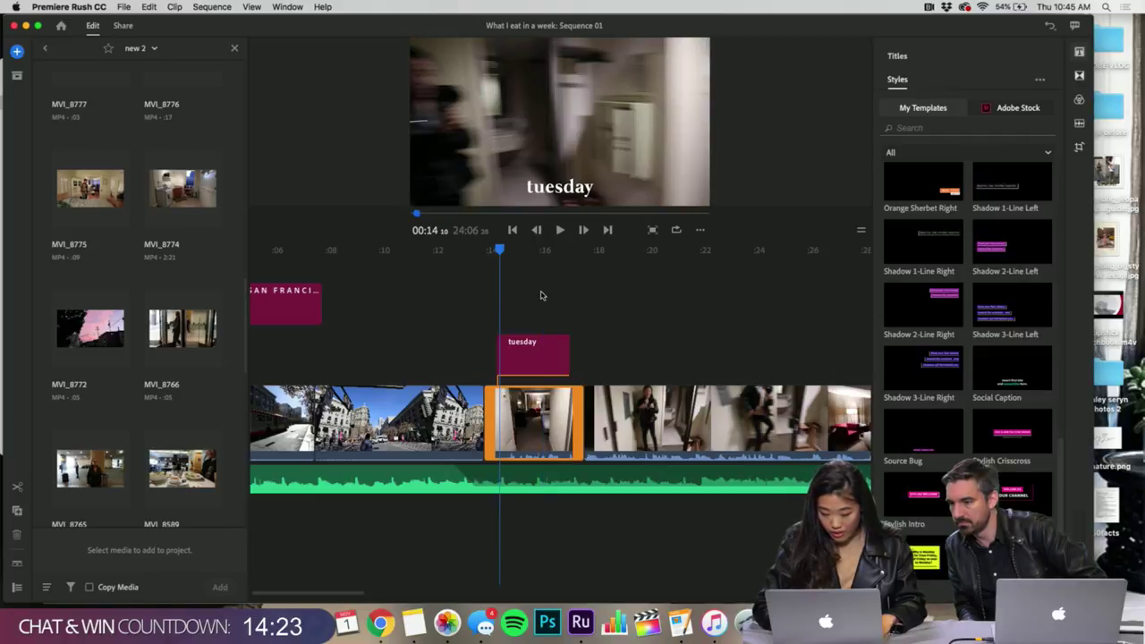
left_click(652, 230)
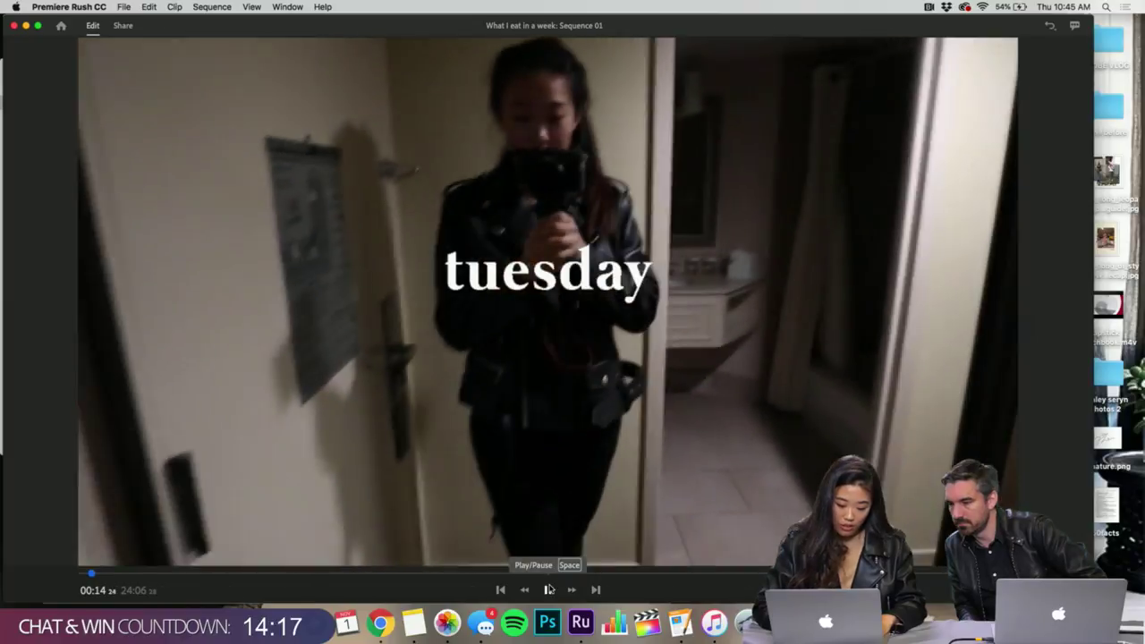
left_click(549, 589)
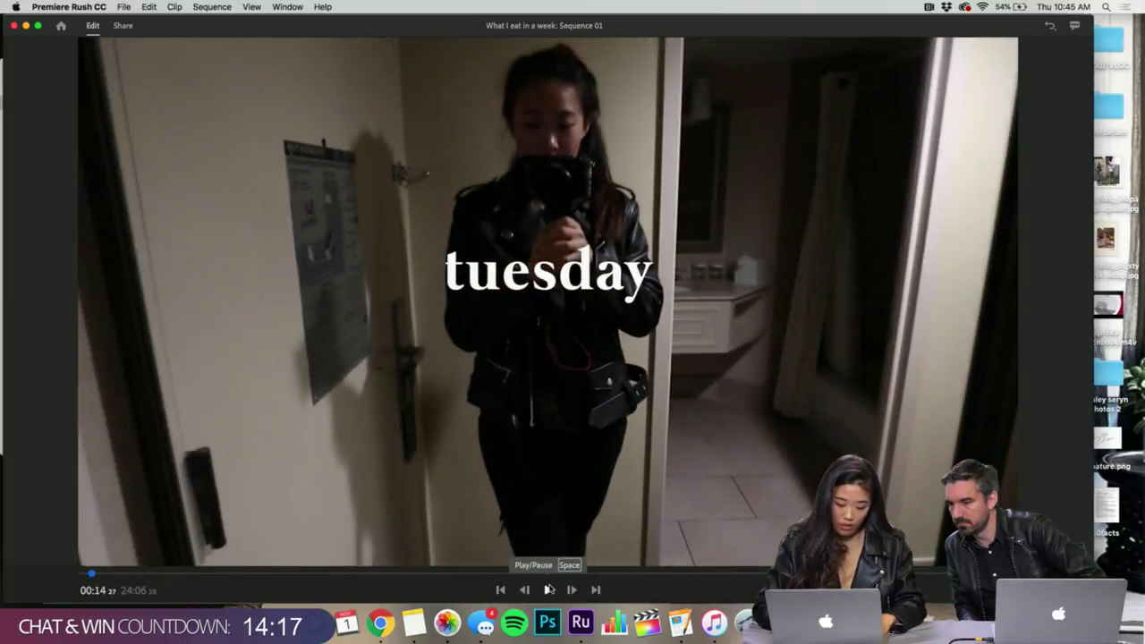
key("Escape")
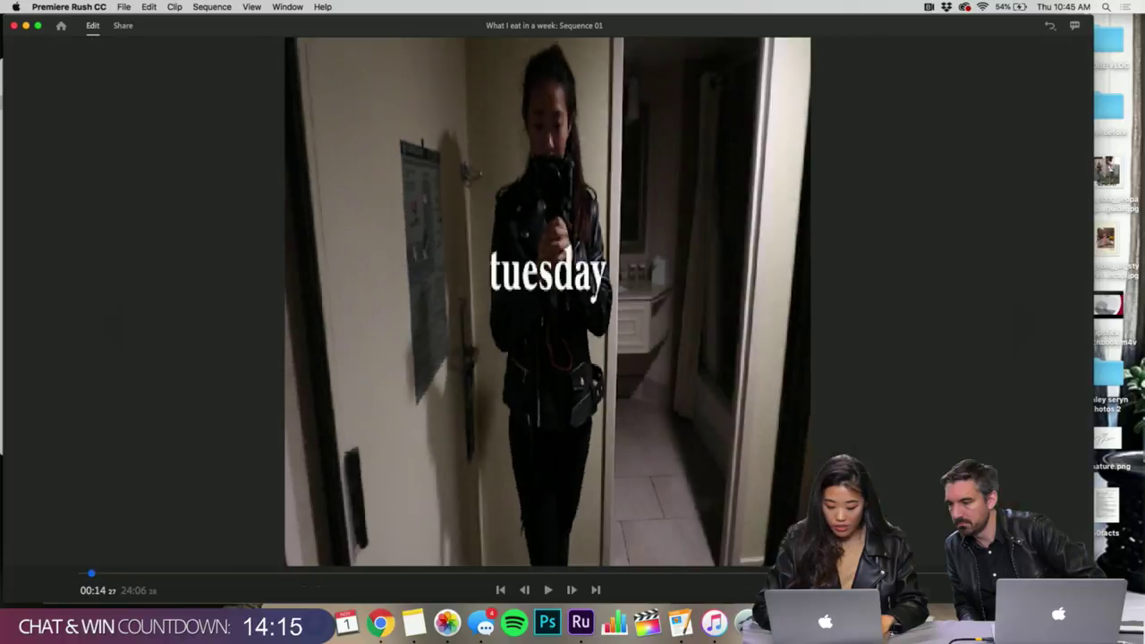
left_click_drag(472, 322, 483, 325)
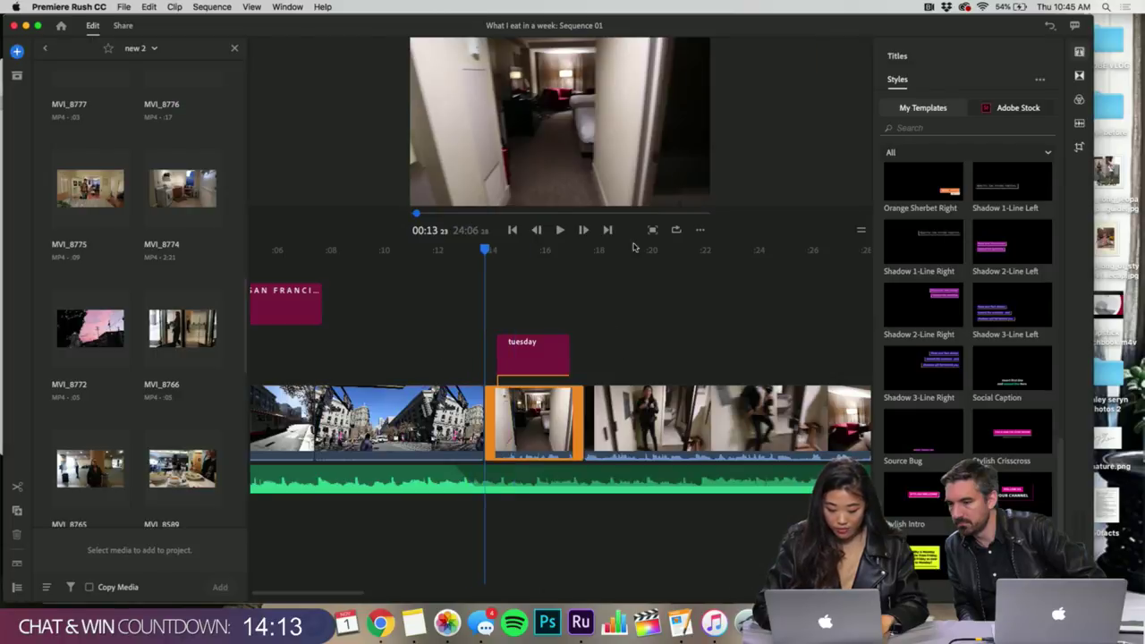
left_click(653, 230)
key("space")
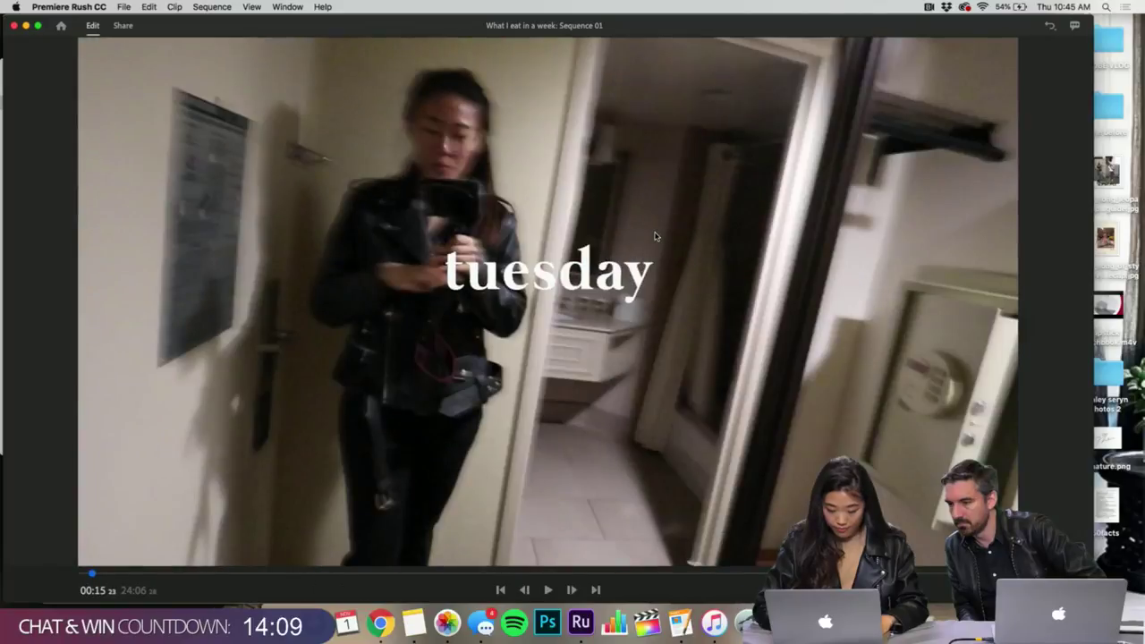
key("space")
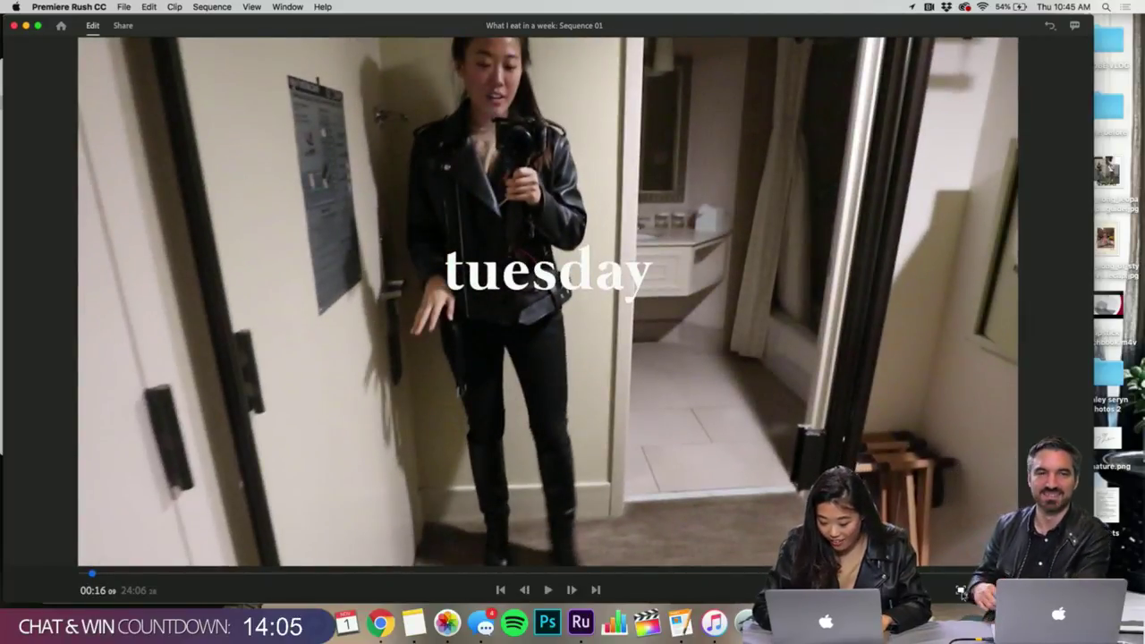
left_click(963, 592)
left_click(521, 352)
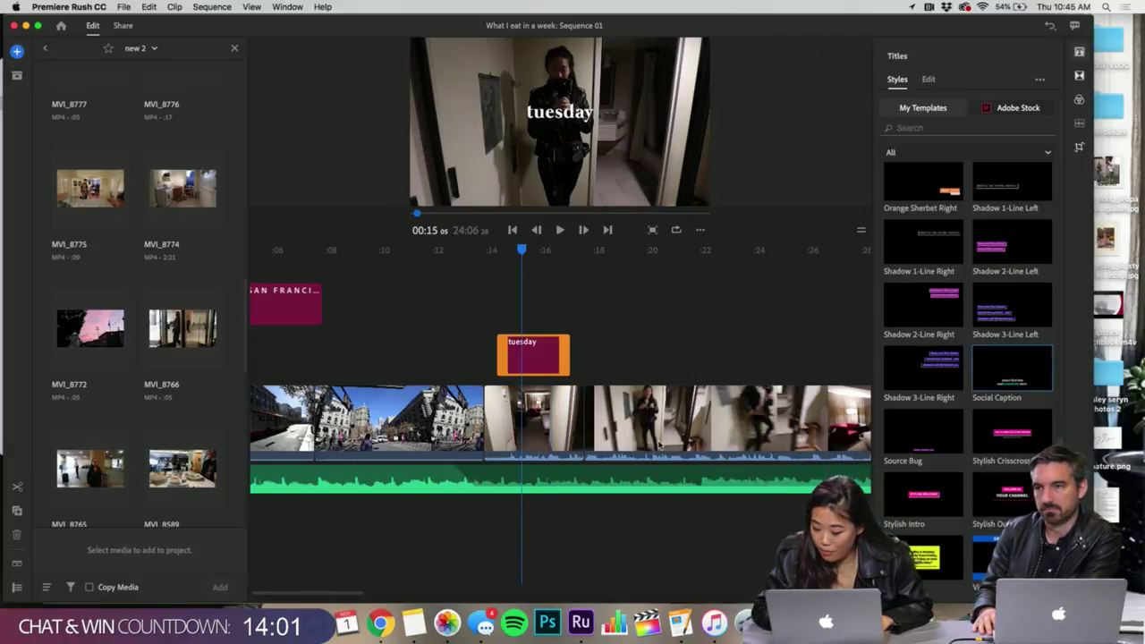
- Set the tuesday title's character spacing to 14
scroll(660, 445, "right", 3)
left_click(928, 79)
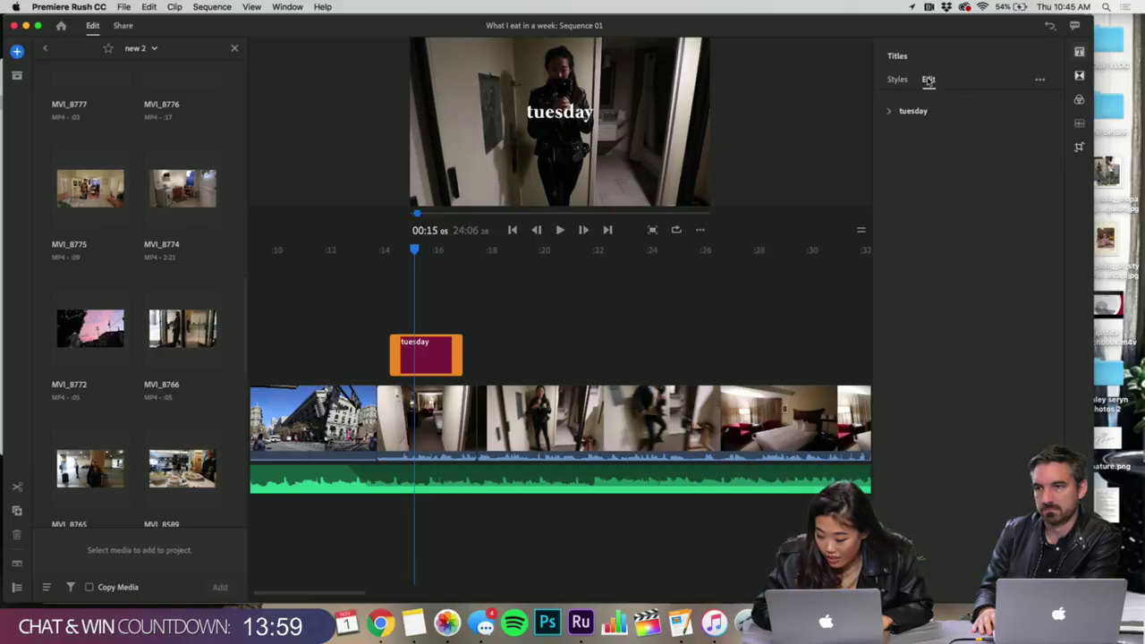
left_click(901, 110)
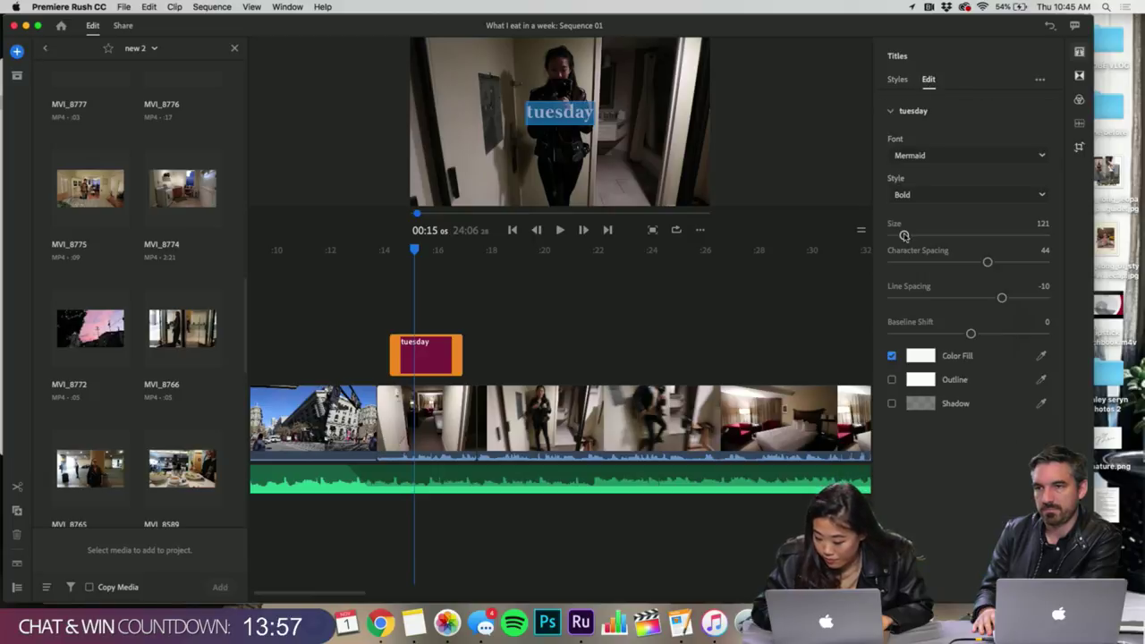
left_click_drag(987, 266, 973, 268)
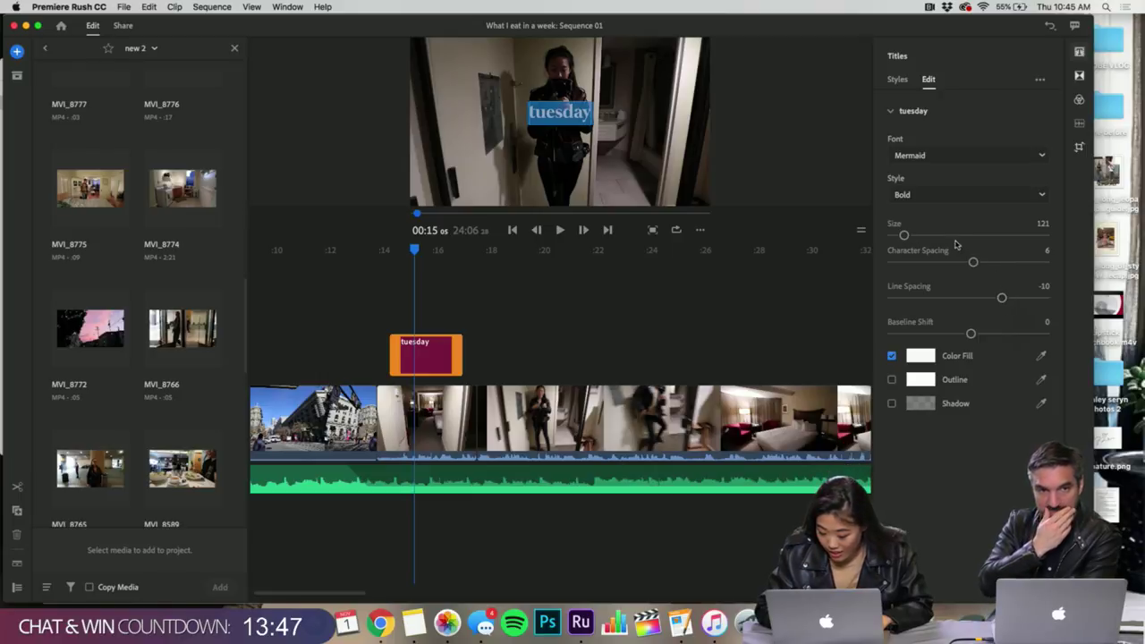
left_click_drag(972, 261, 976, 262)
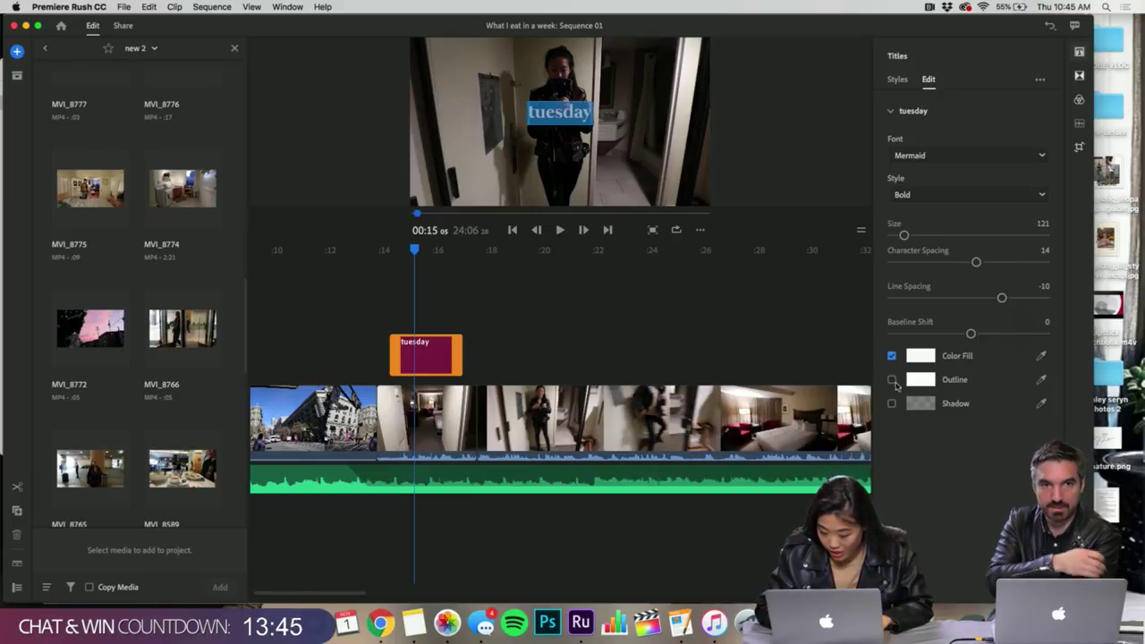
- Change the title's text fill colour to pale pink F3BABA
left_click(922, 356)
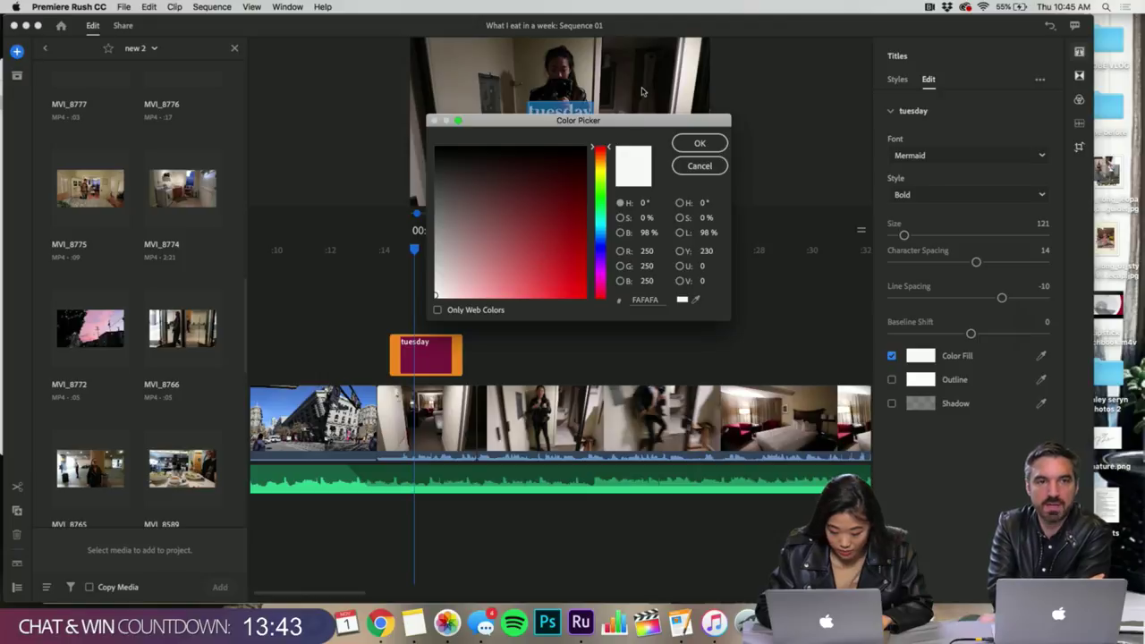
left_click_drag(627, 123, 651, 250)
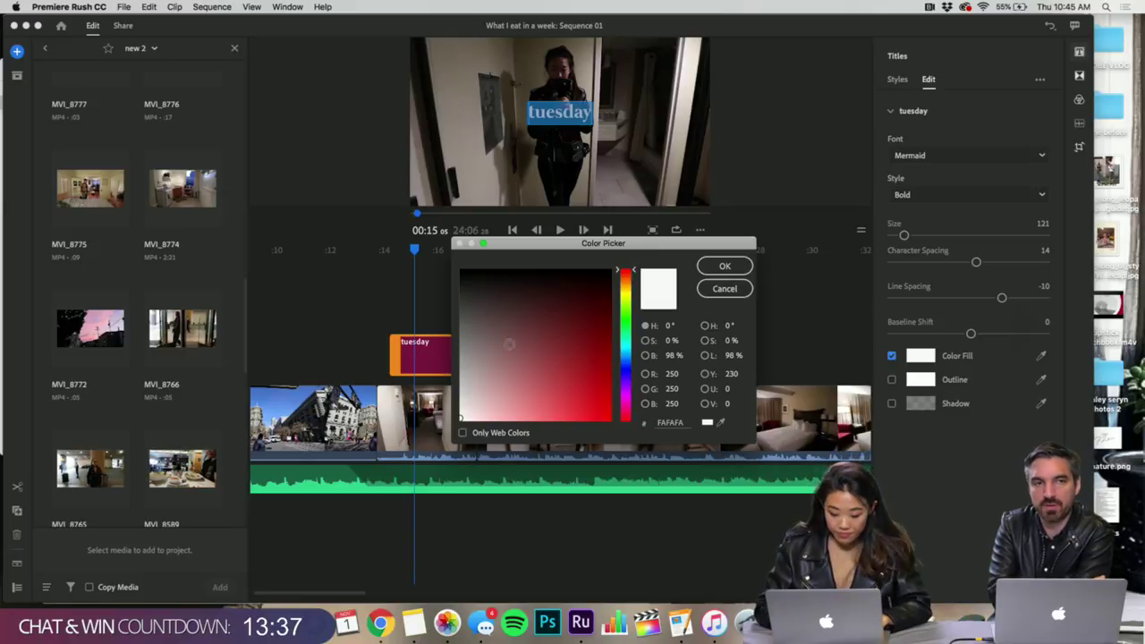
left_click_drag(509, 345, 495, 414)
left_click(725, 265)
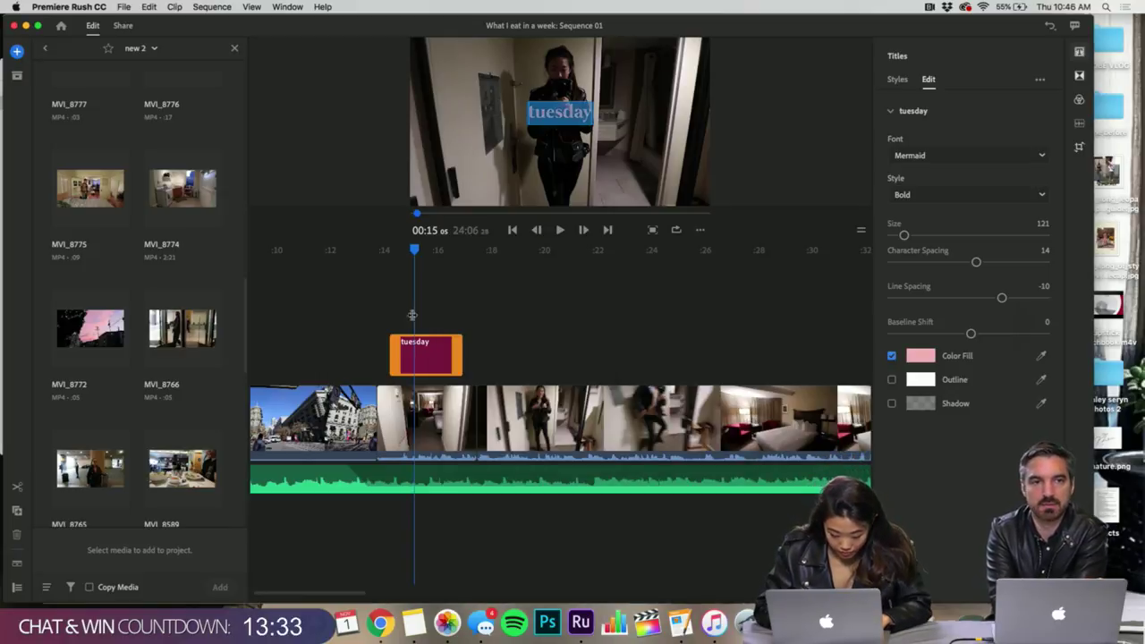
- Preview the pink title full-screen from just before it
left_click(402, 269)
left_click(652, 230)
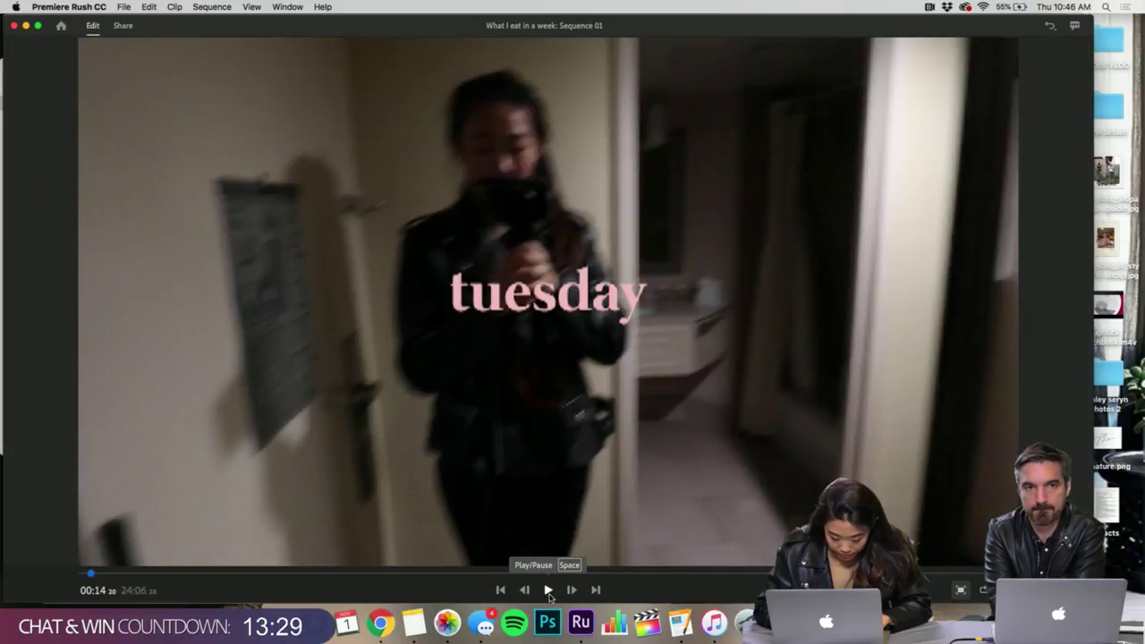
left_click(549, 592)
left_click(549, 592)
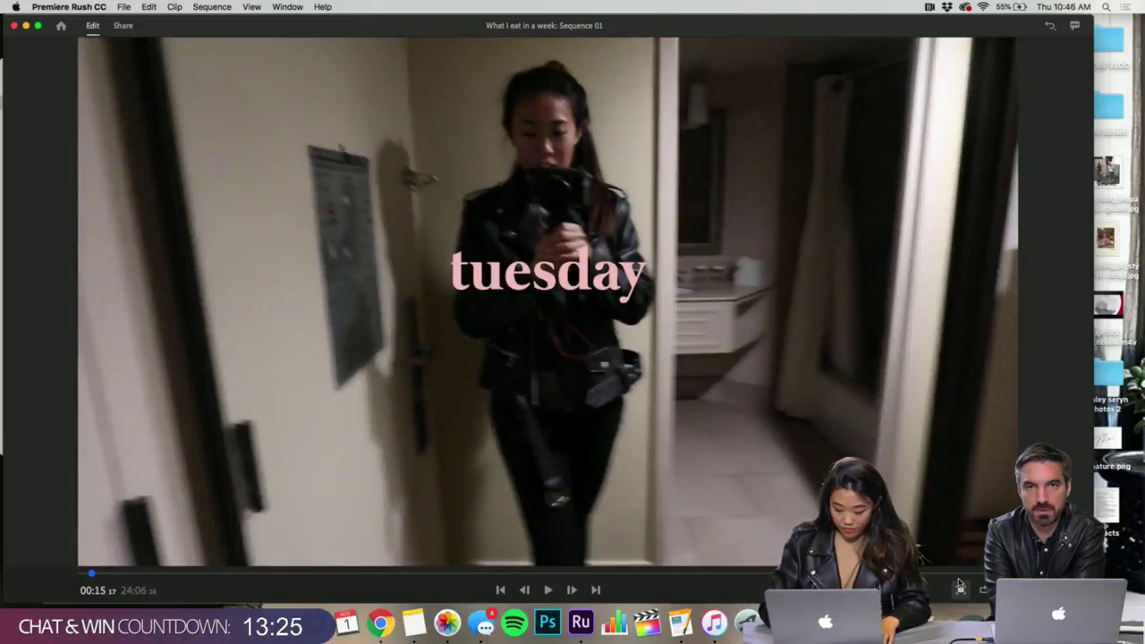
left_click(961, 592)
- Duplicate the tuesday title clip from the menu bar
left_click(438, 350)
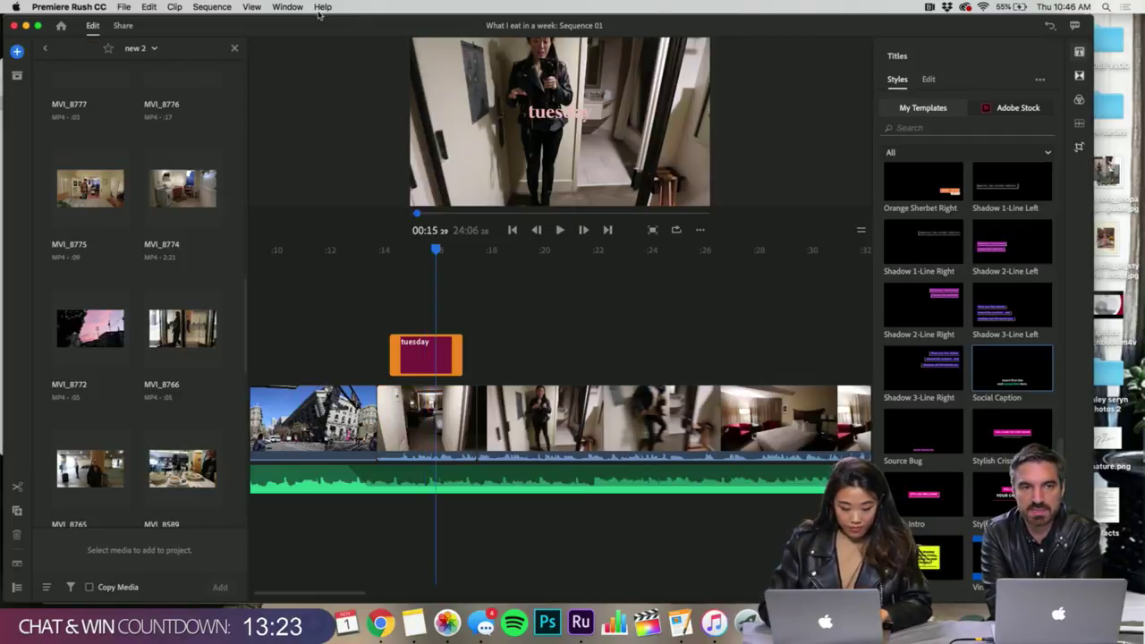
left_click(148, 6)
mouse_move(217, 8)
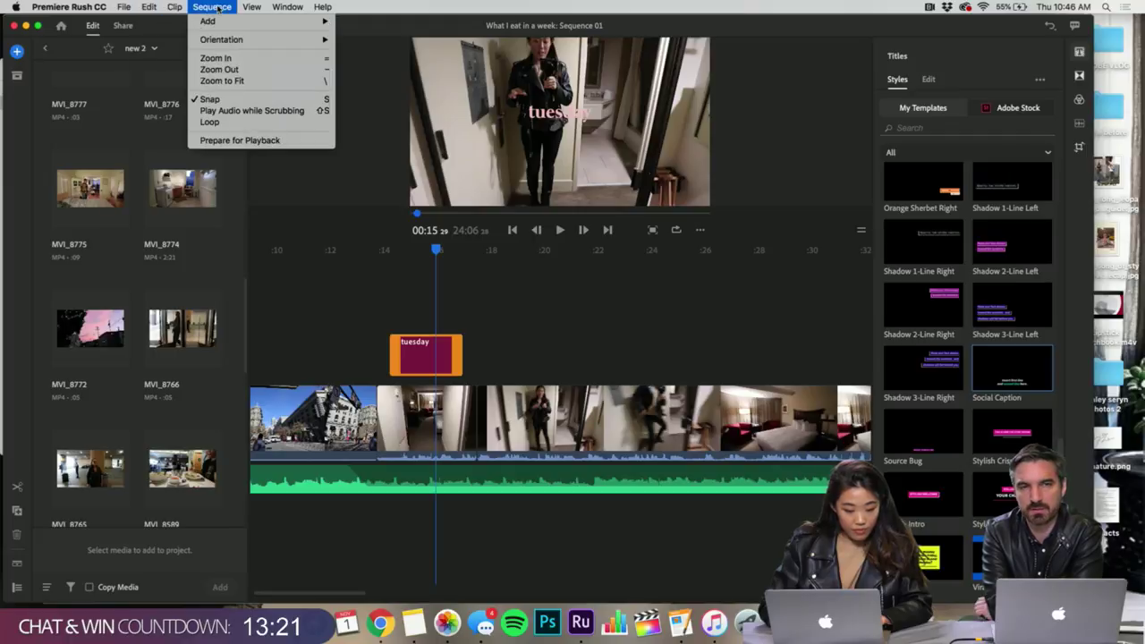
mouse_move(152, 8)
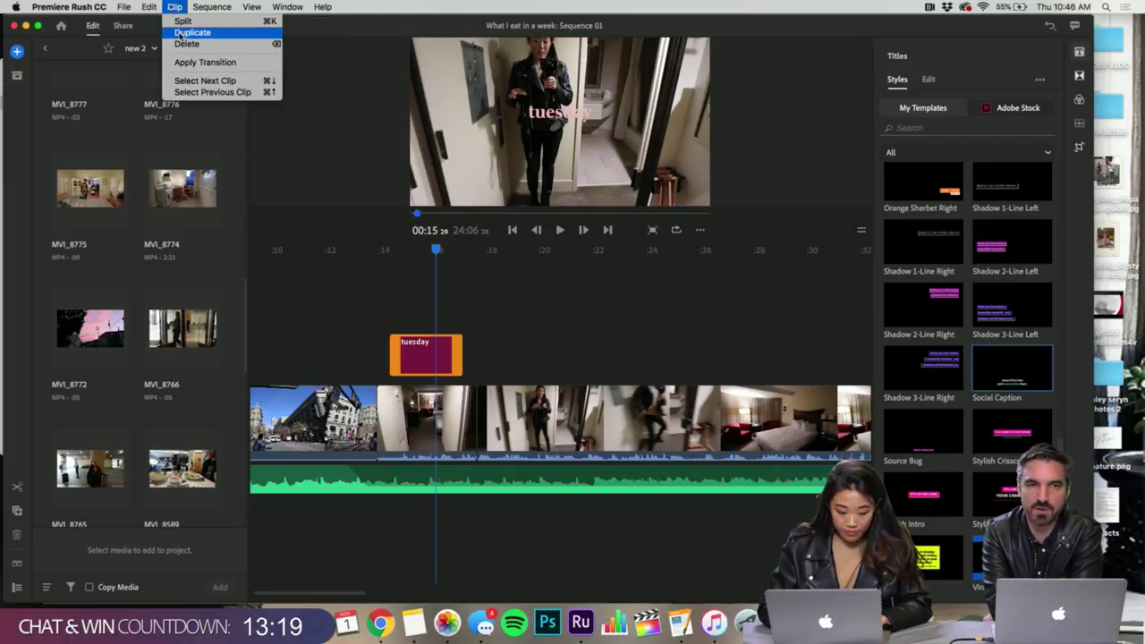
left_click(192, 32)
- Drag the copied title clip along the timeline, first to about 1:10, then later
left_click(440, 308)
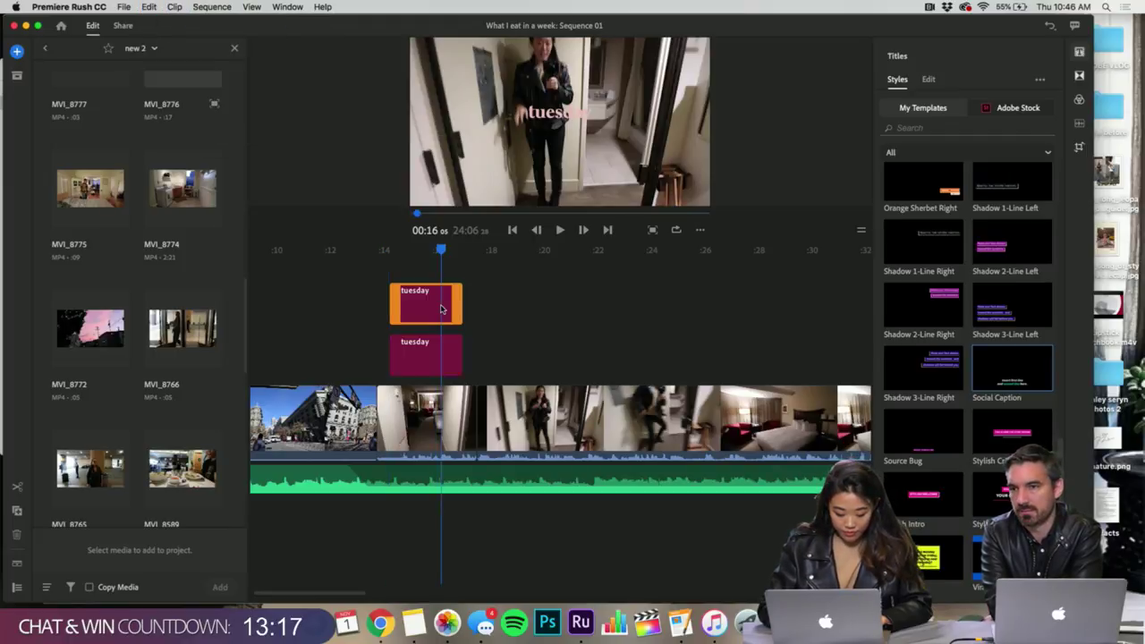
scroll(439, 310, "down", 5)
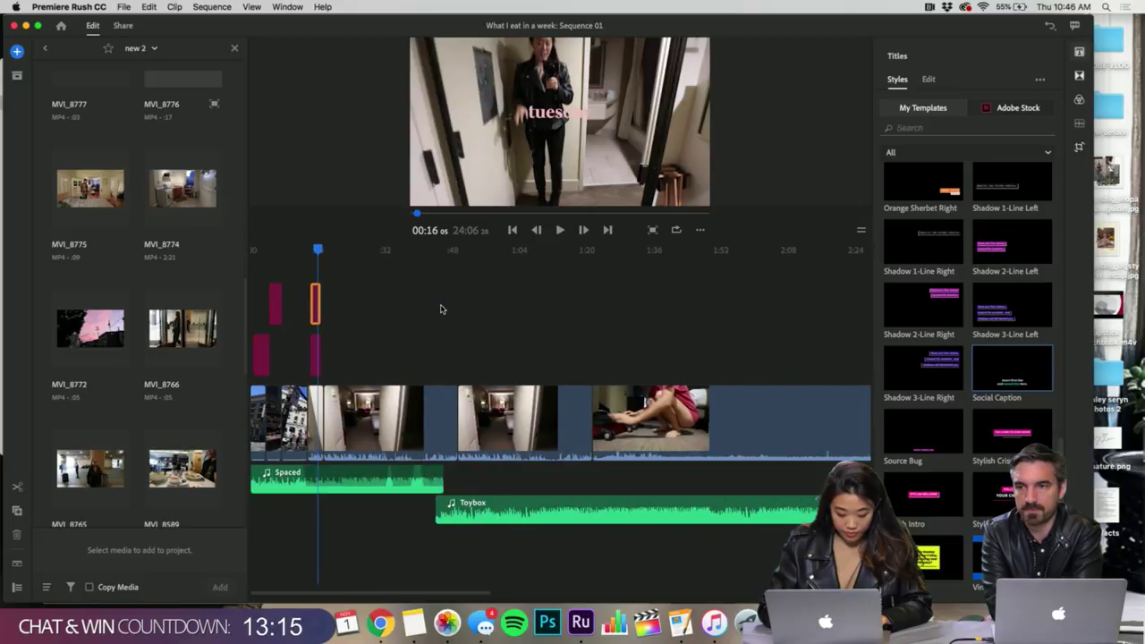
left_click_drag(318, 302, 611, 323)
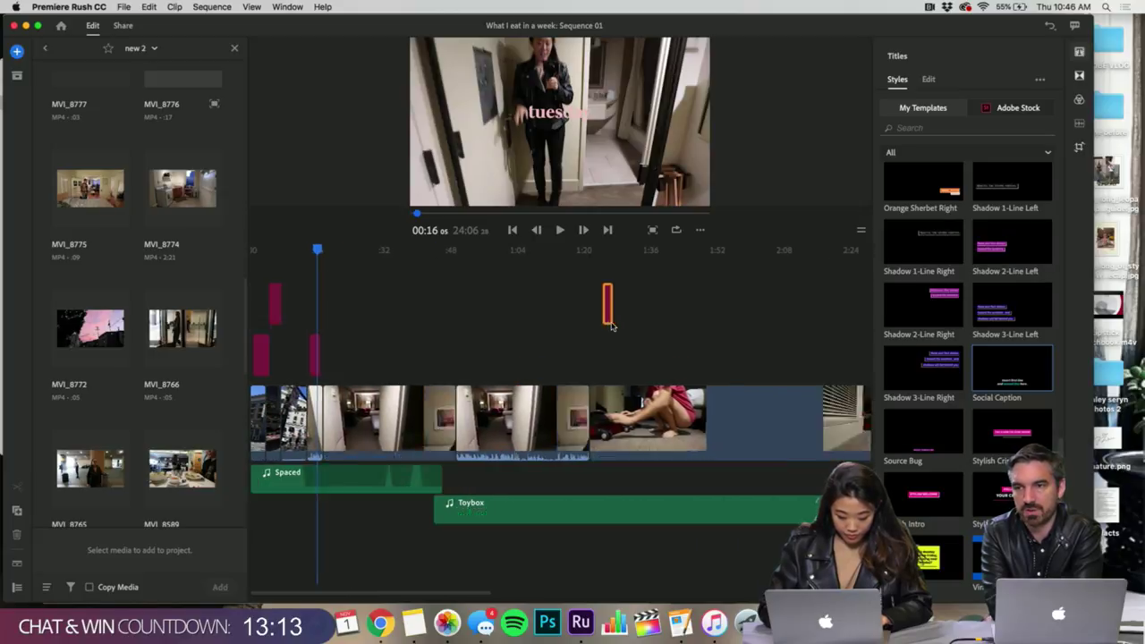
scroll(611, 327, "down", 3)
scroll(611, 326, "down", 4)
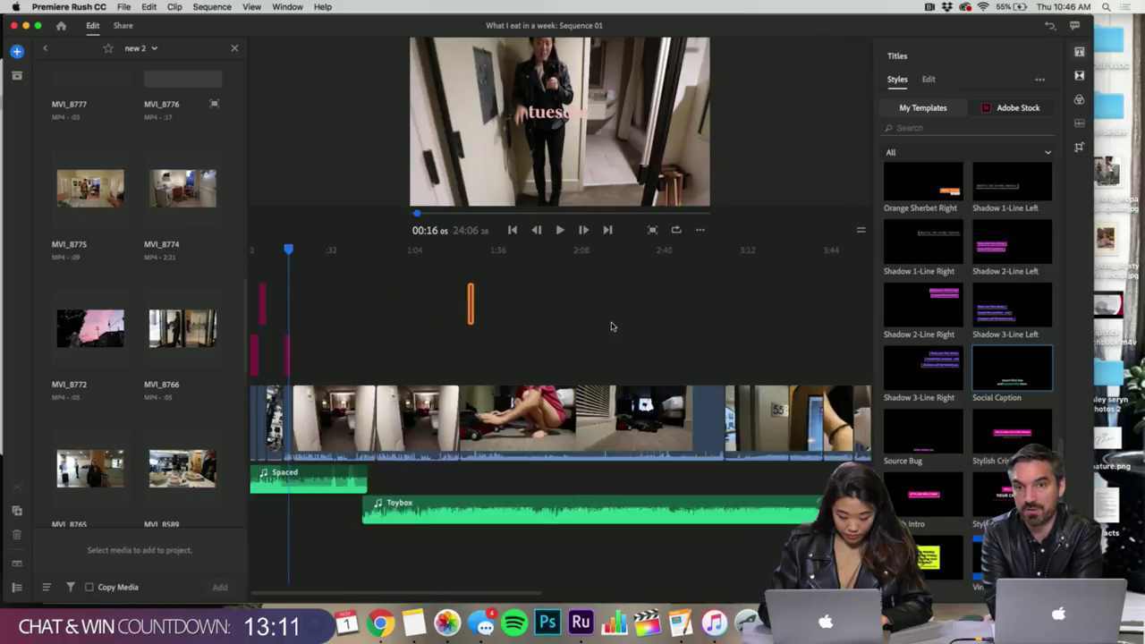
scroll(611, 326, "down", 1)
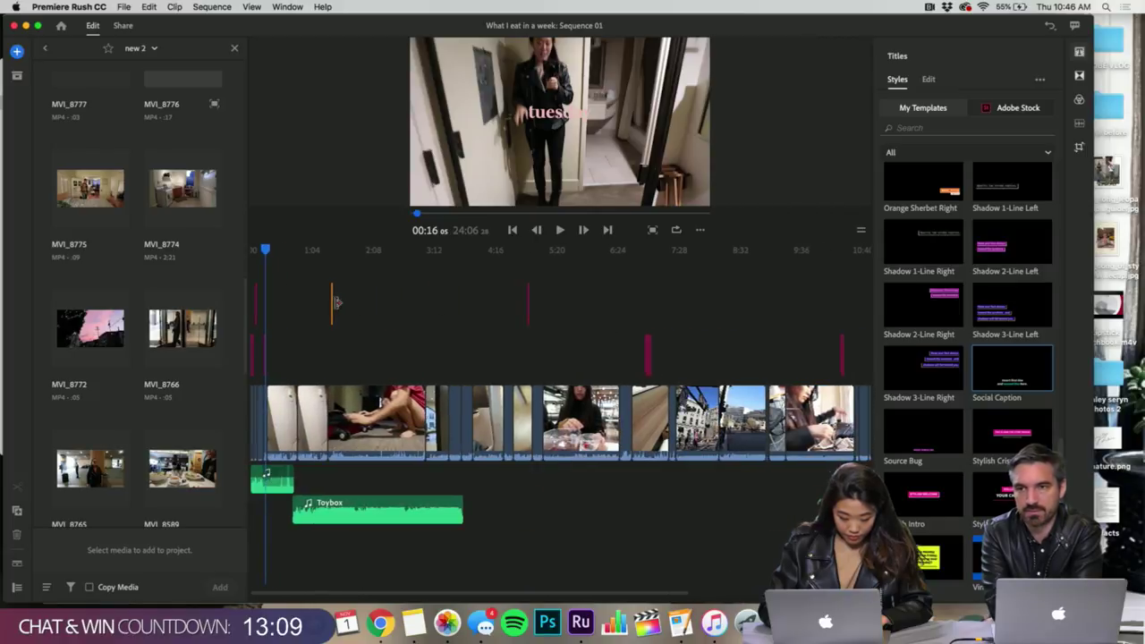
left_click_drag(336, 302, 534, 348)
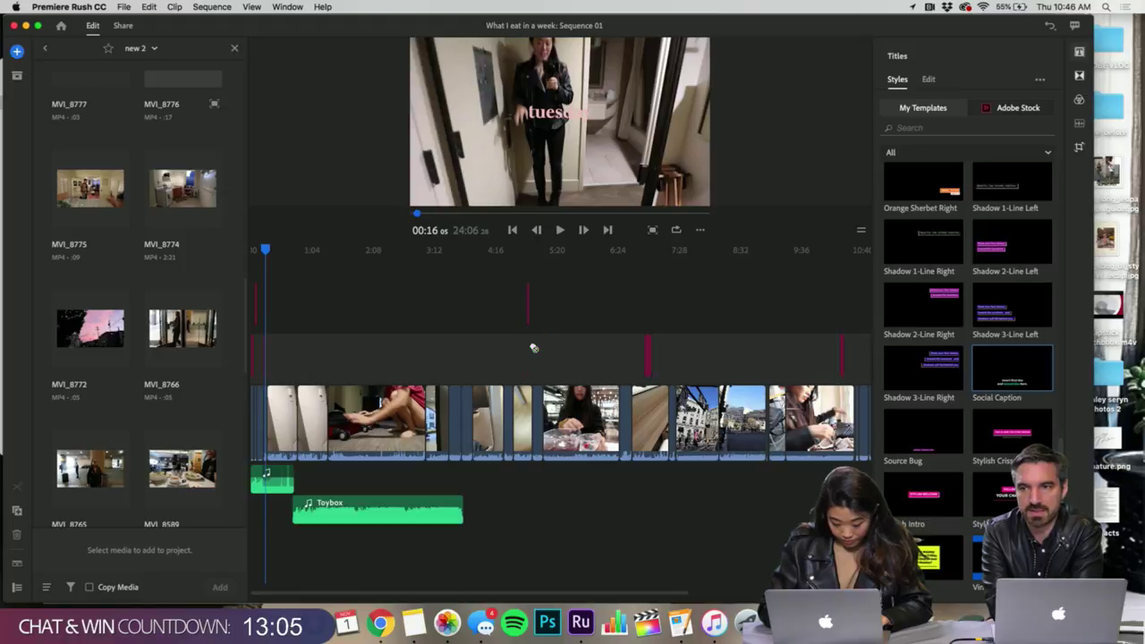
- Move the title clip progressively earlier, from about 3:48 down to roughly 1:20
scroll(533, 348, "up", 5)
scroll(540, 348, "left", 6)
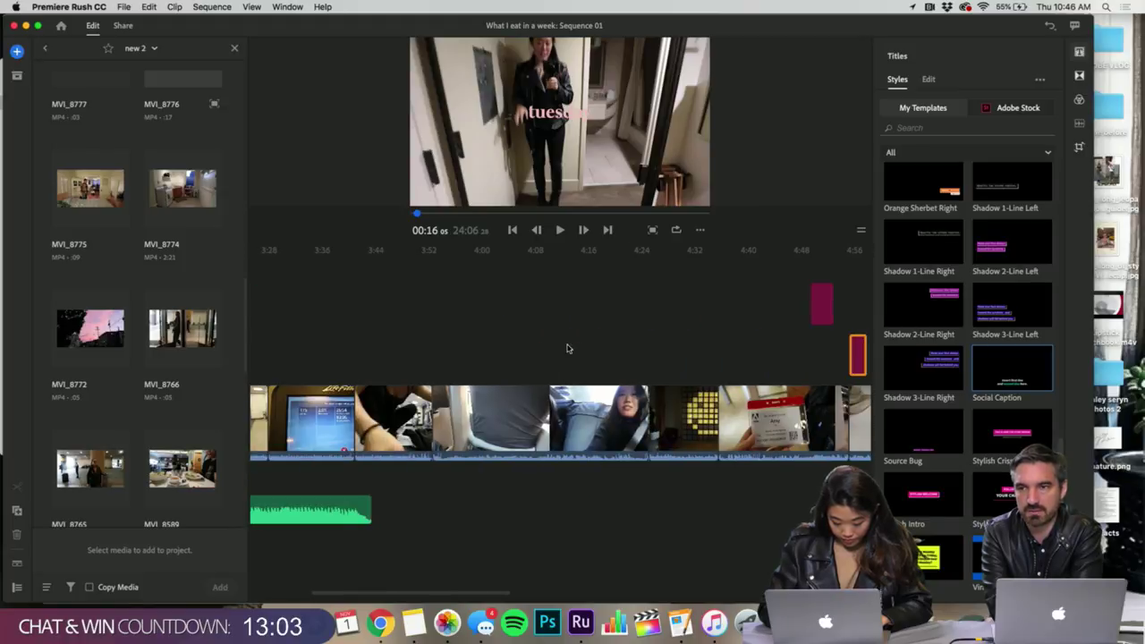
left_click_drag(861, 358, 405, 349)
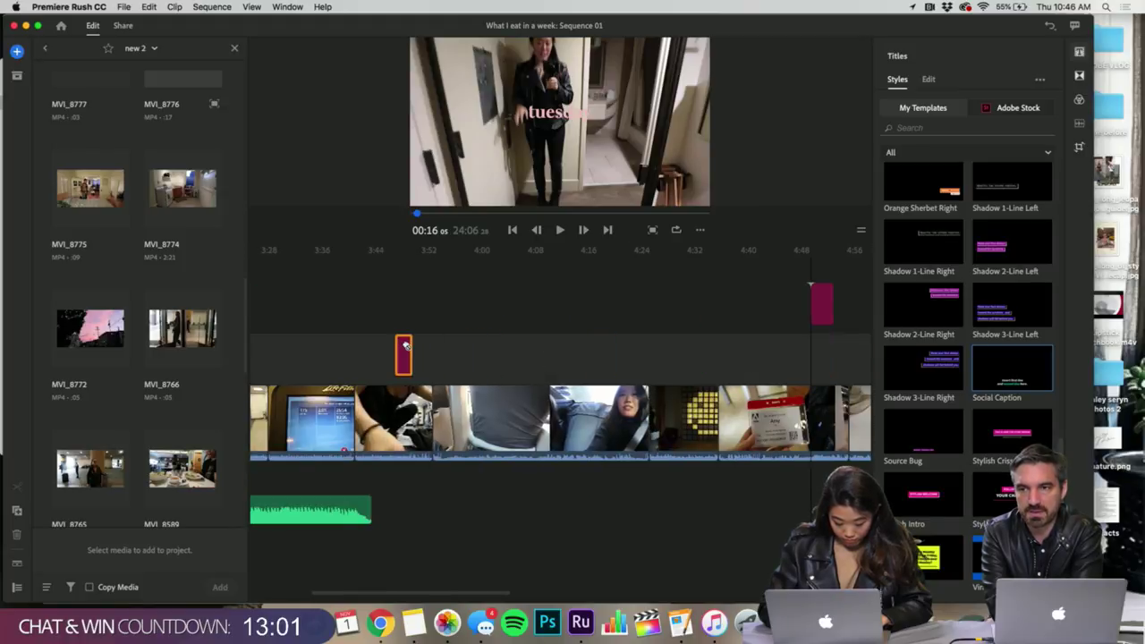
scroll(405, 347, "left", 8)
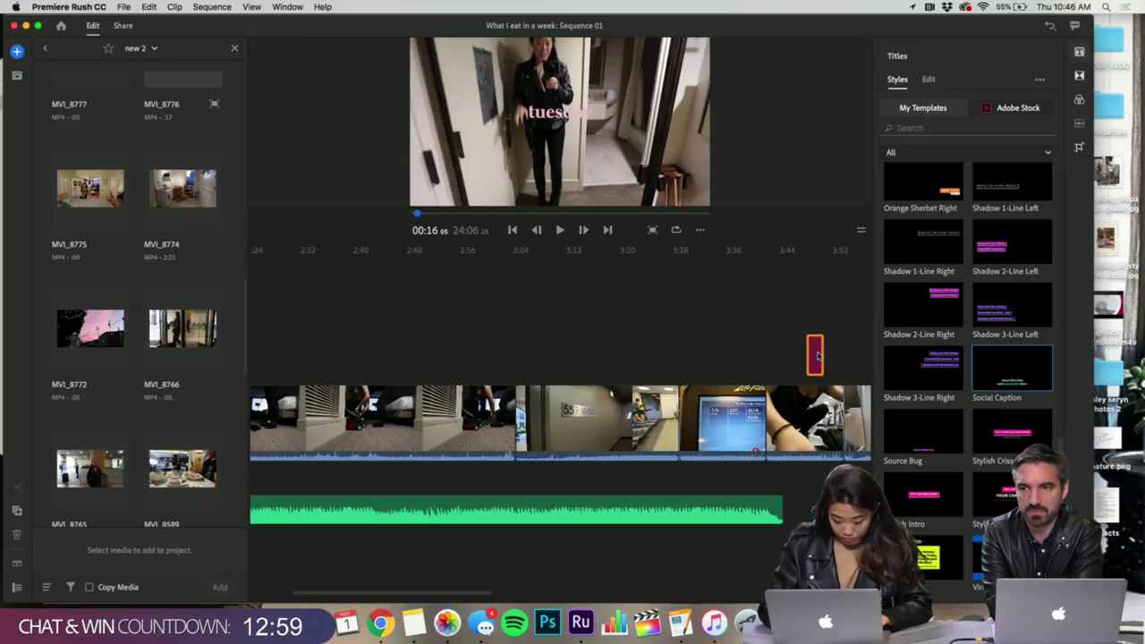
left_click_drag(817, 357, 430, 352)
scroll(435, 341, "left", 6)
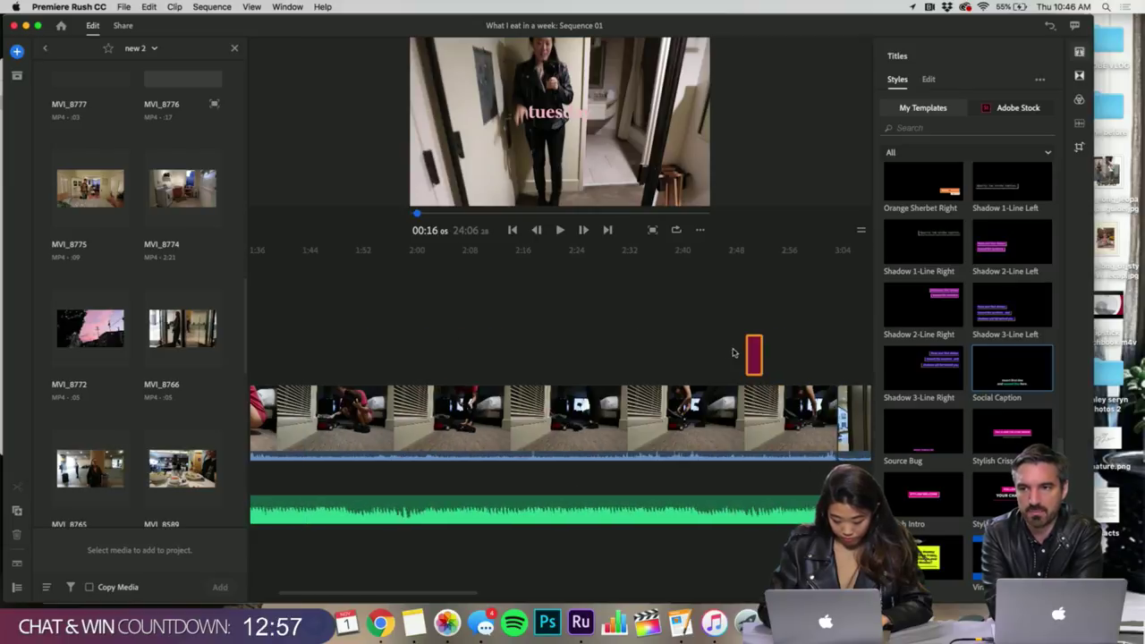
left_click_drag(754, 355, 436, 301)
scroll(435, 302, "left", 5)
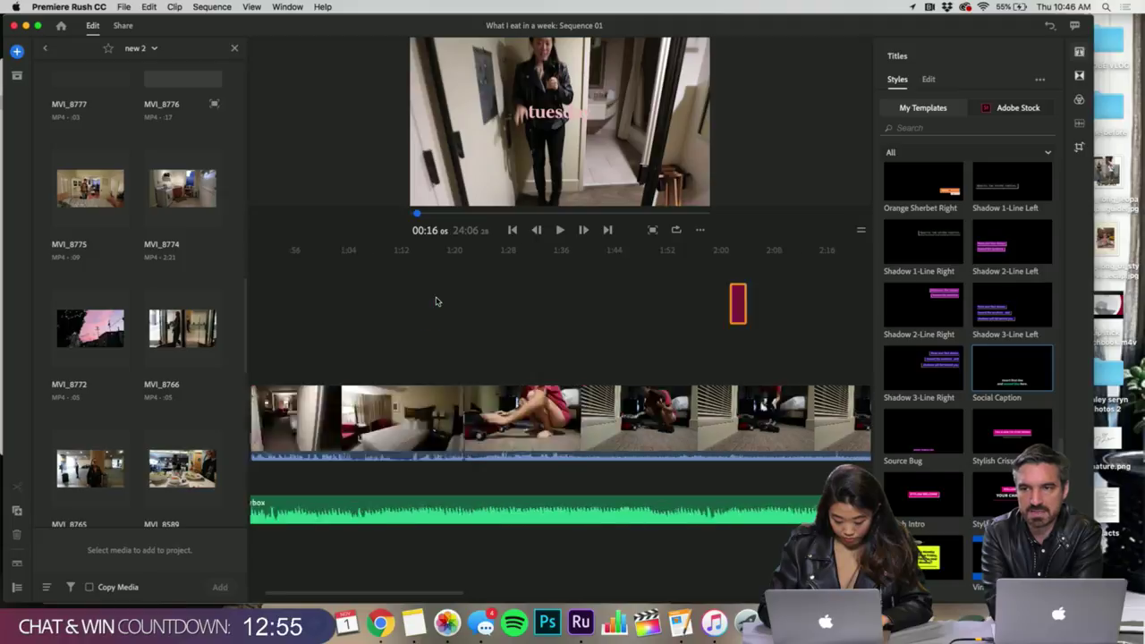
scroll(436, 302, "left", 4)
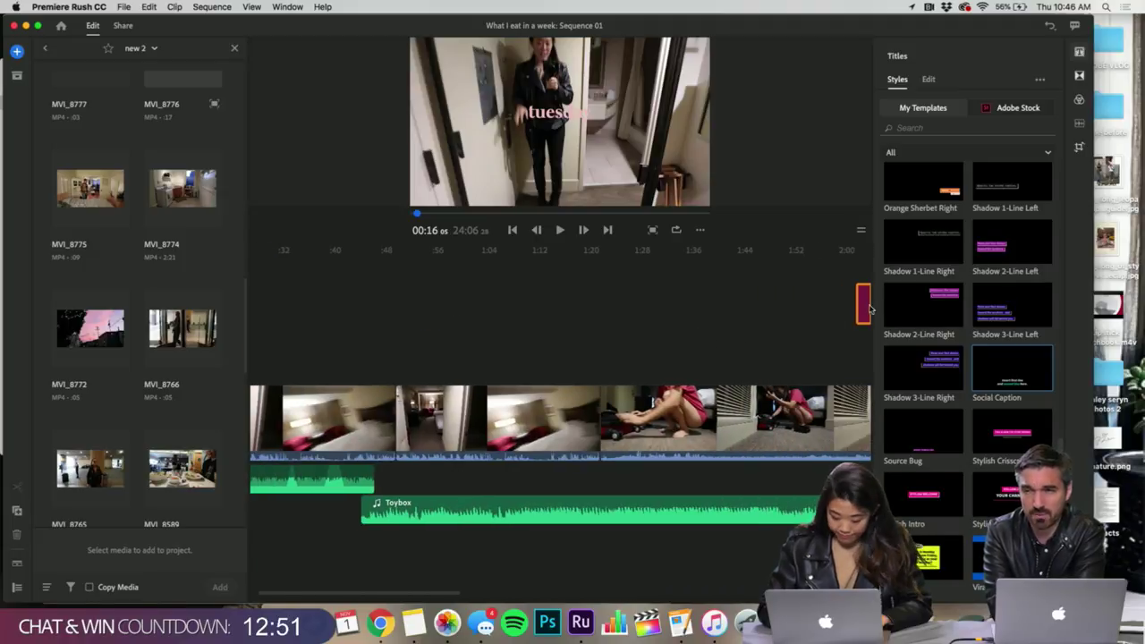
left_click_drag(870, 309, 617, 368)
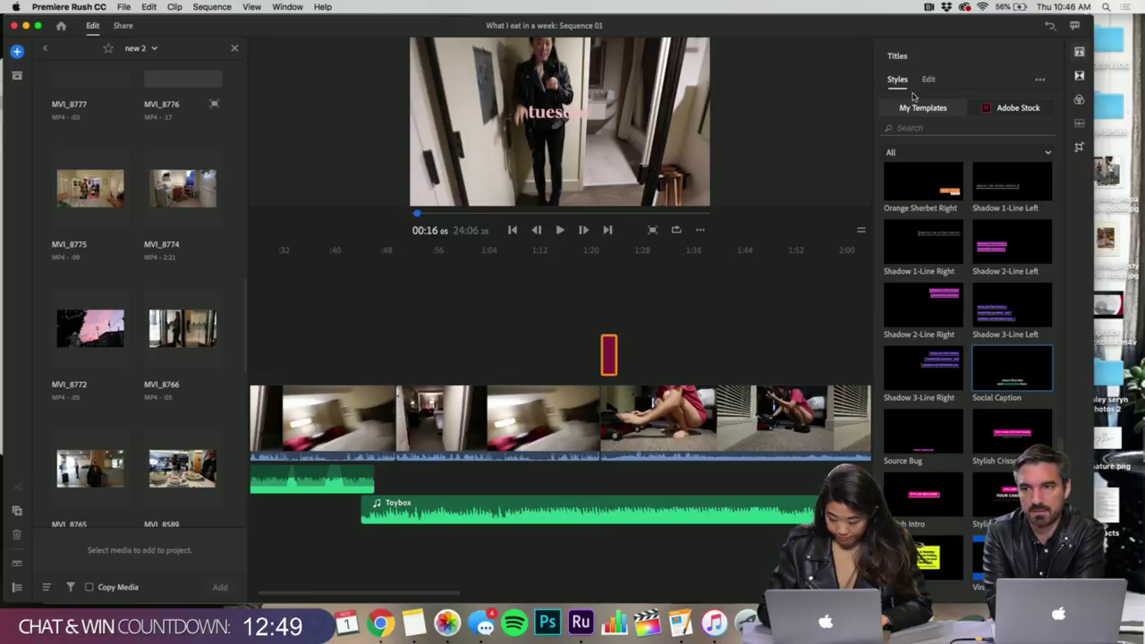
- Show the transition presets, nudge the title clip slightly later, and locate the cut near 1:16
left_click(1079, 99)
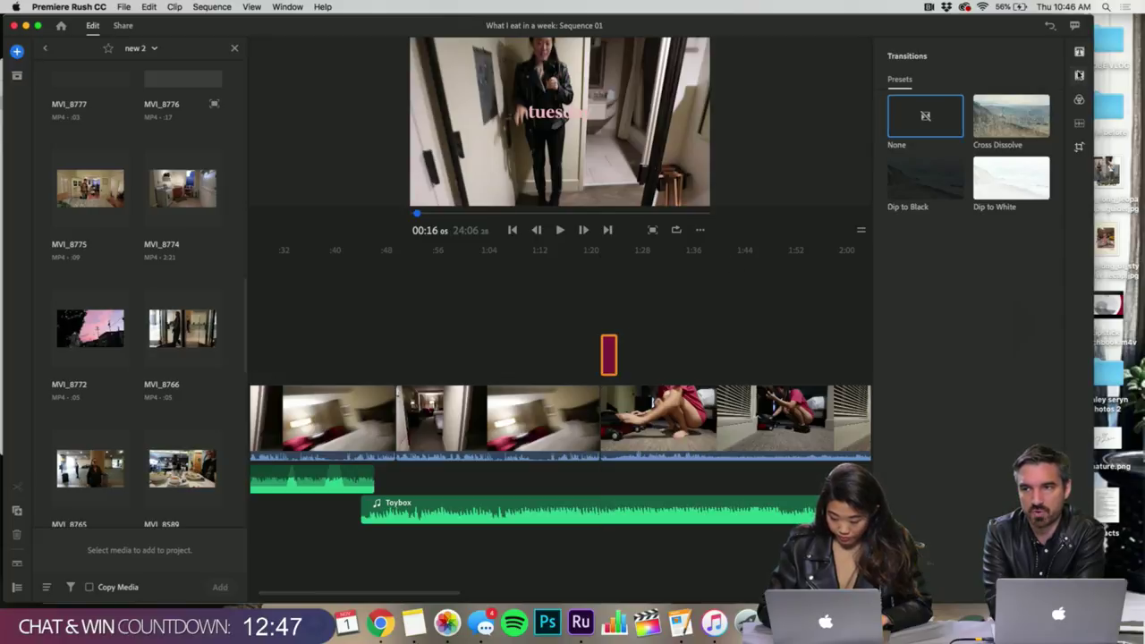
left_click_drag(602, 365, 640, 365)
left_click(569, 354)
scroll(569, 353, "left", 4)
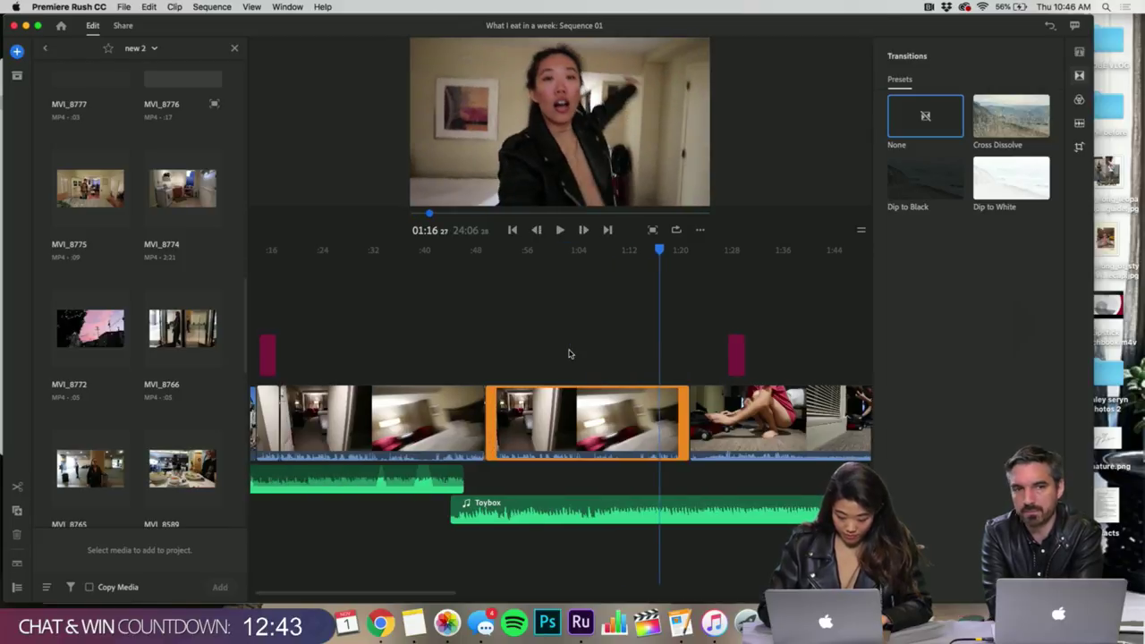
left_click(508, 342)
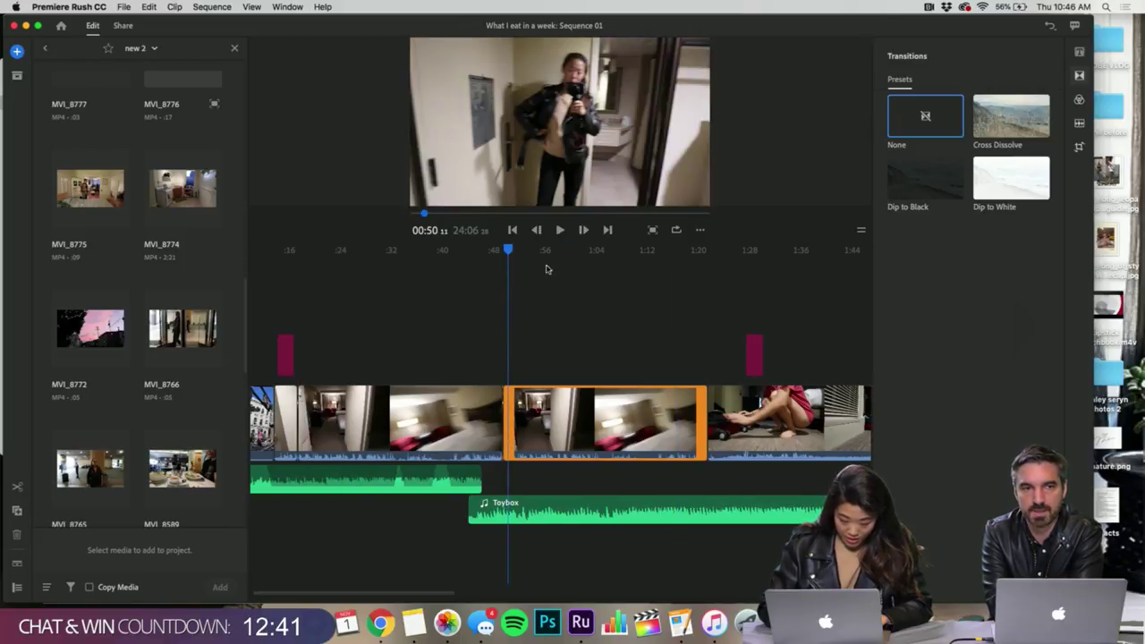
left_click(673, 325)
scroll(673, 325, "right", 3)
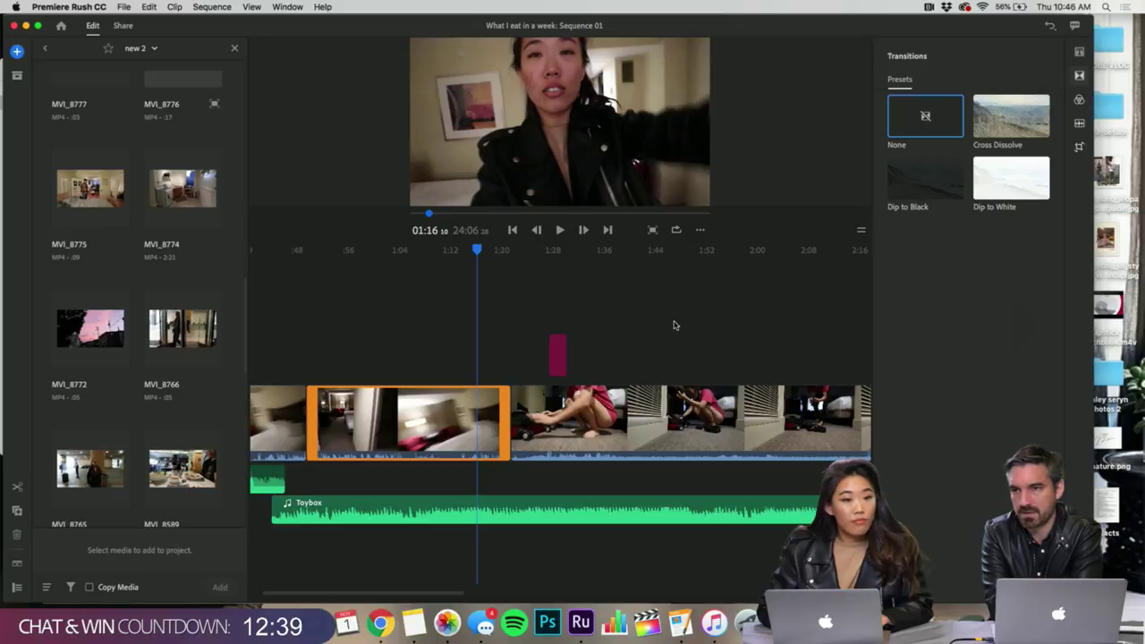
scroll(674, 326, "right", 3)
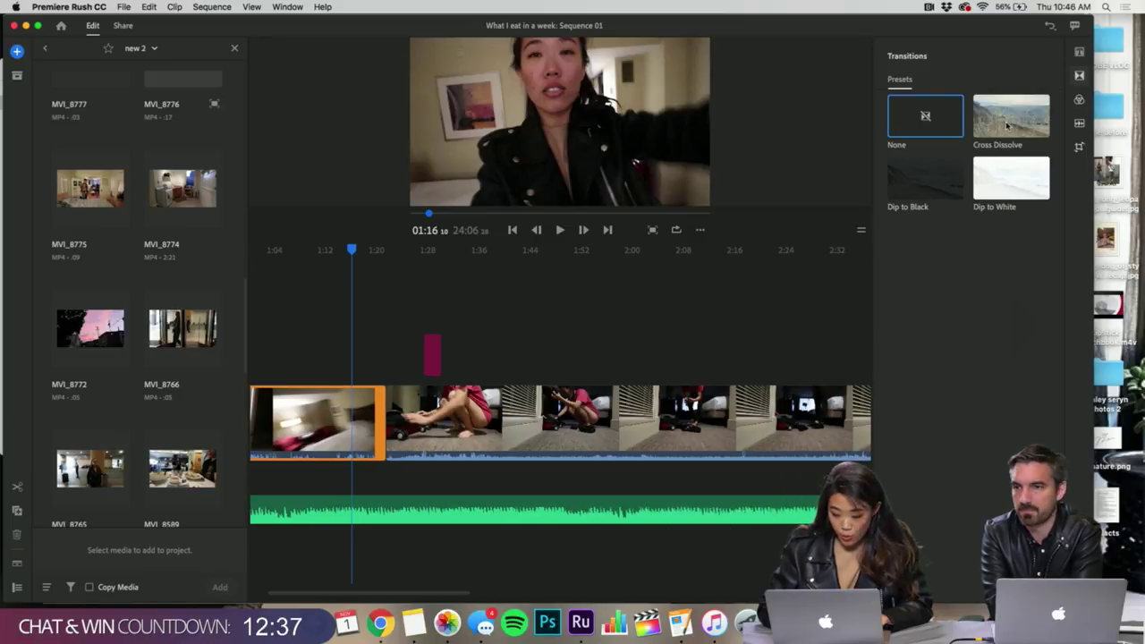
- Move the title to a higher track and drop Dip to White onto the cut between clips
left_click(1016, 128)
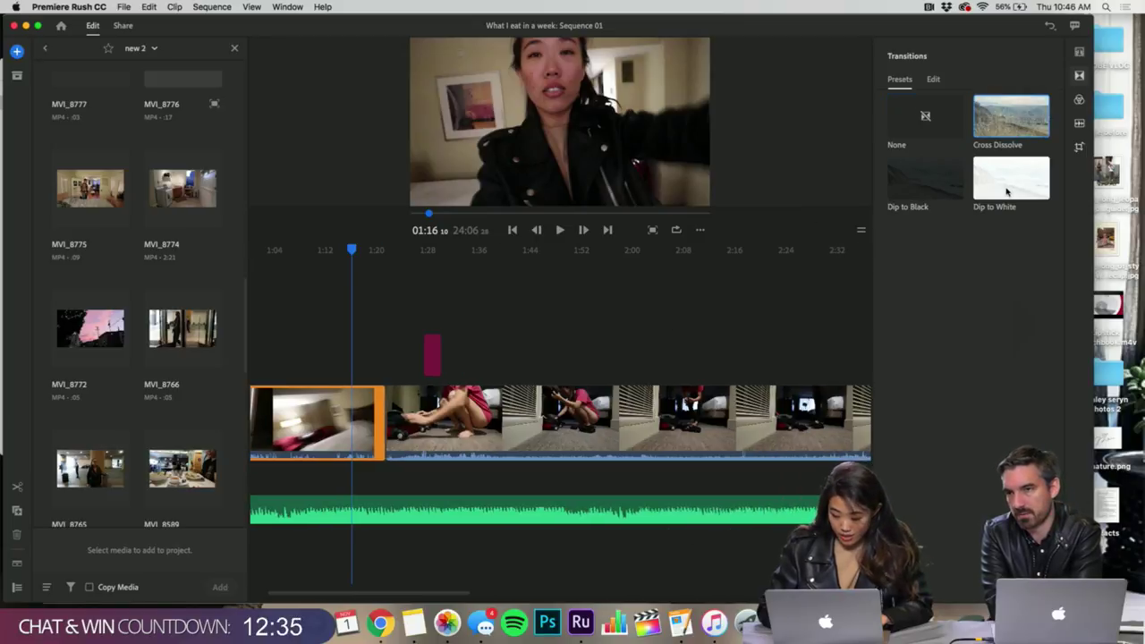
left_click(1007, 192)
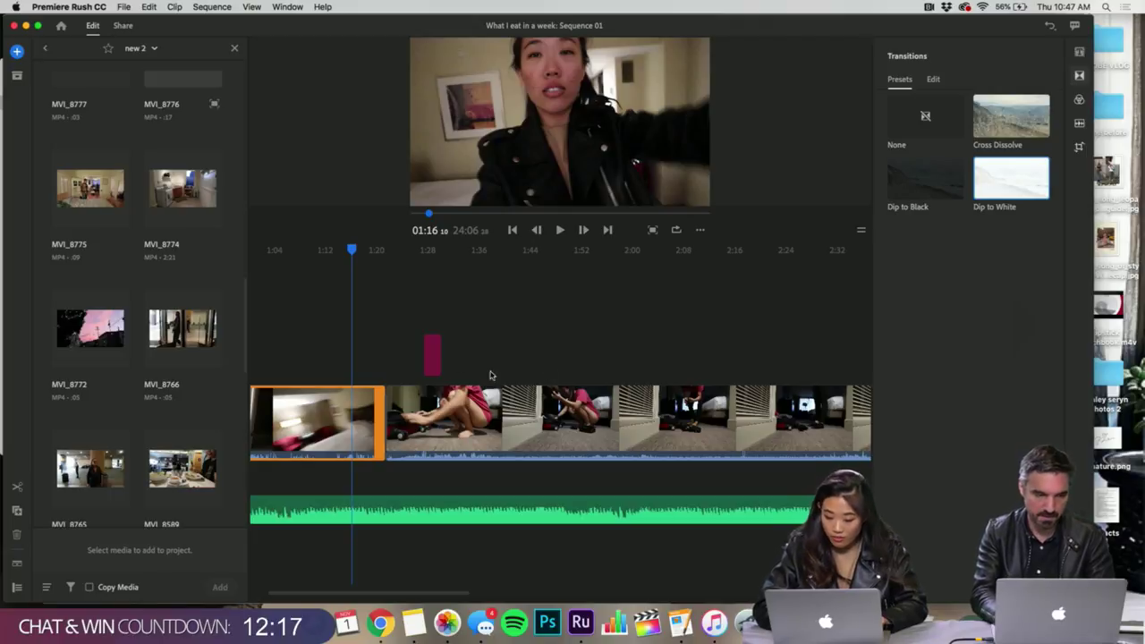
left_click_drag(434, 356, 454, 319)
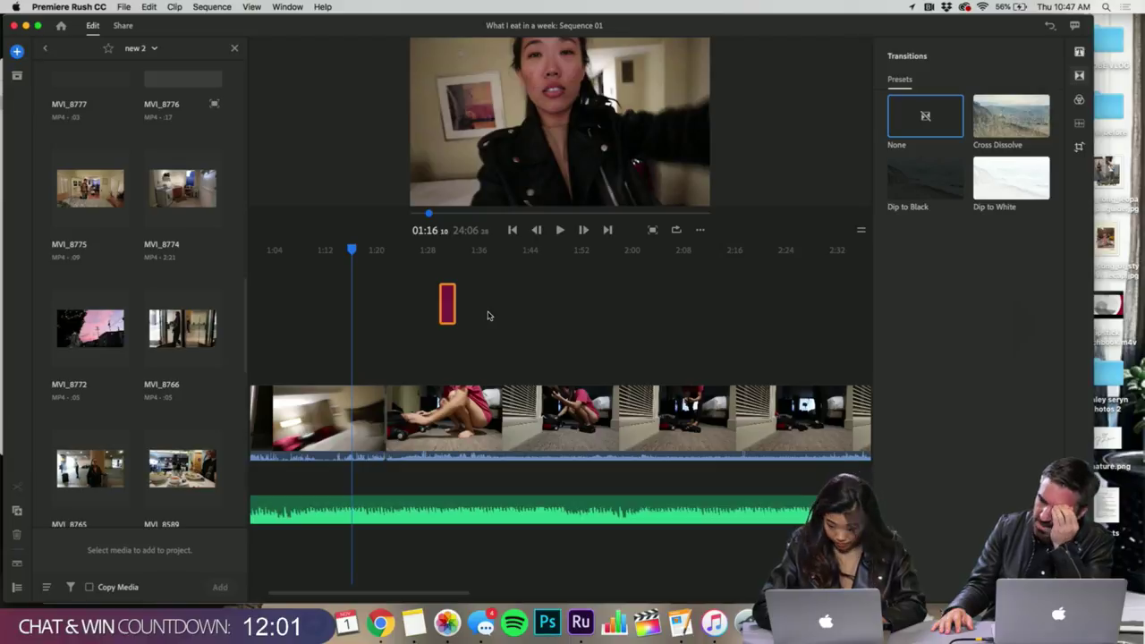
left_click(1018, 180)
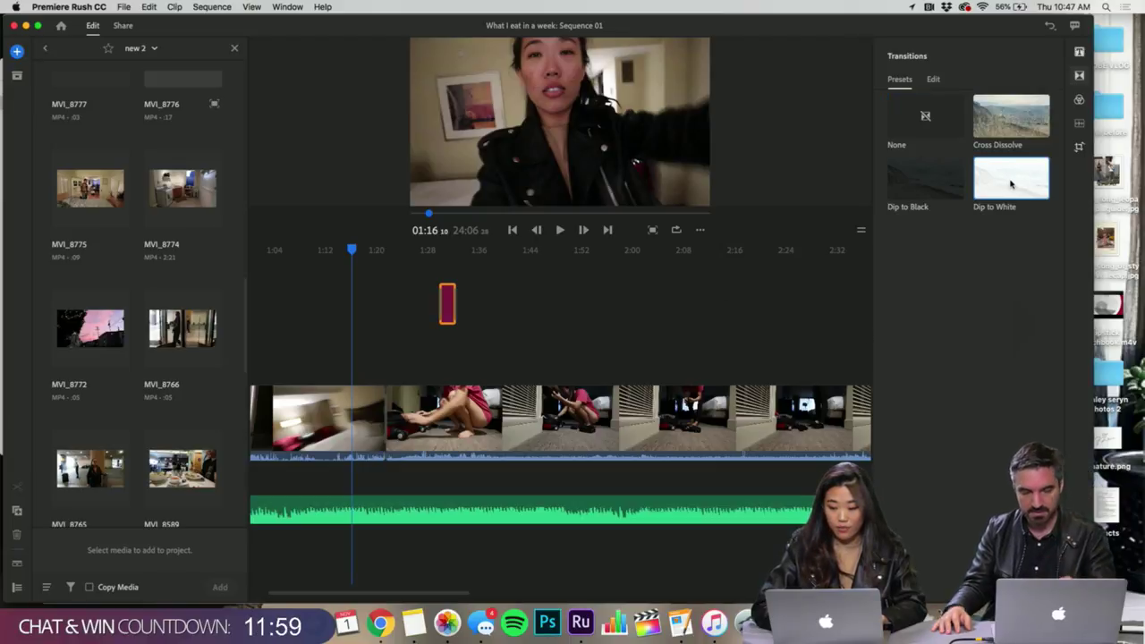
mouse_move(1011, 183)
left_mouse_down()
mouse_move(761, 230)
mouse_move(383, 416)
left_mouse_up()
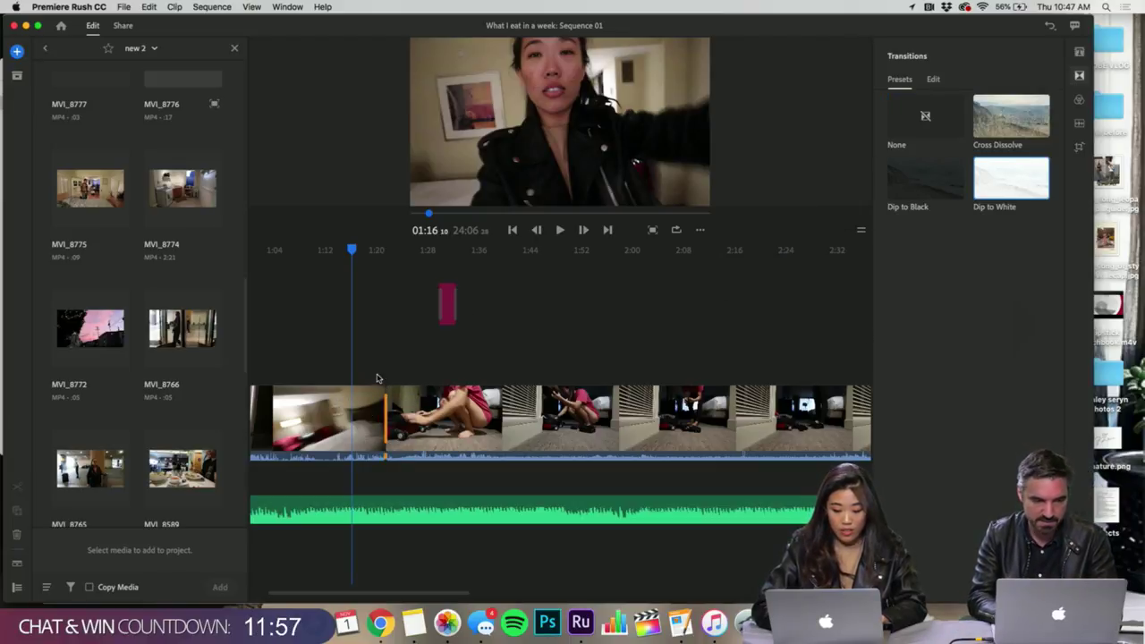
- Play through the Dip to White cut near 1:22, adjust the transition, and replay from 01:20
left_click(376, 378)
key("space")
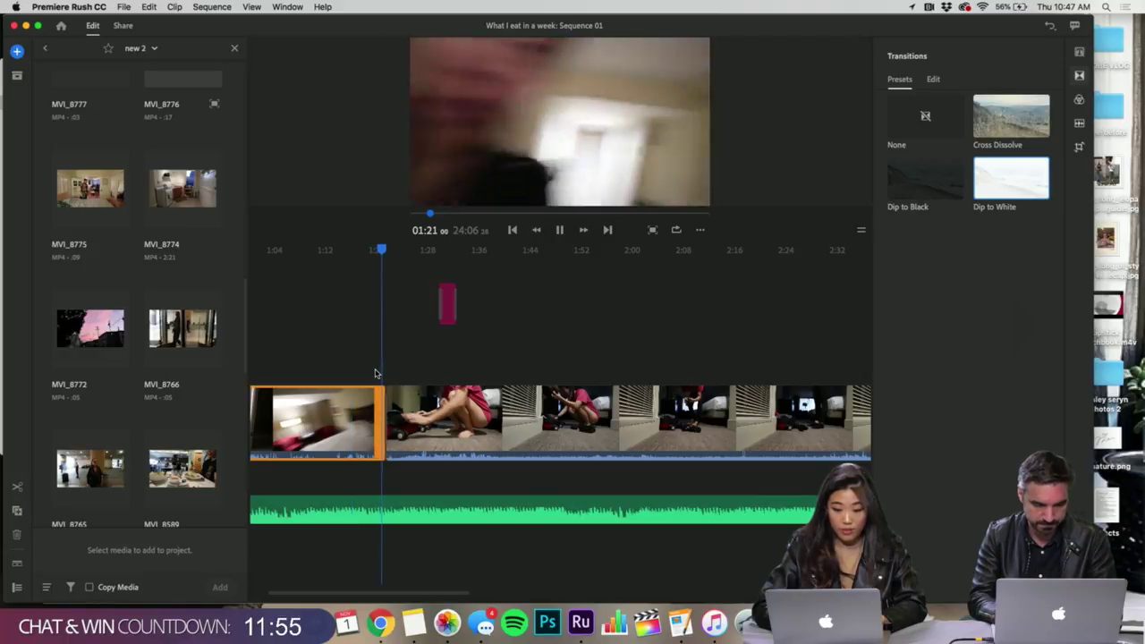
key("space")
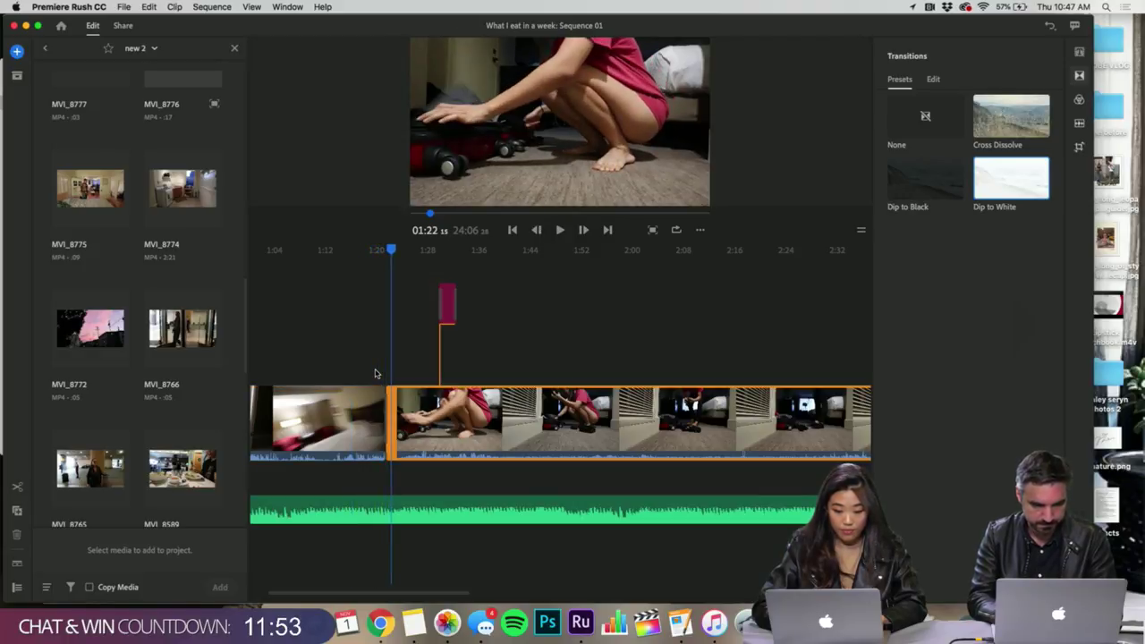
scroll(375, 373, "up", 5)
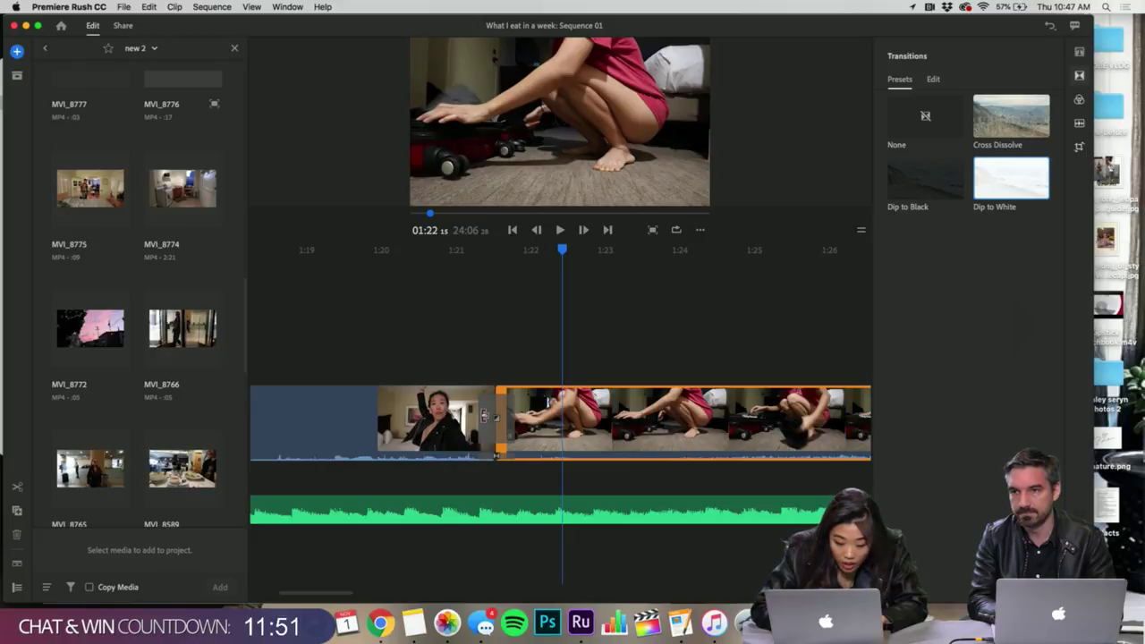
left_click_drag(484, 416, 486, 416)
left_click(417, 367)
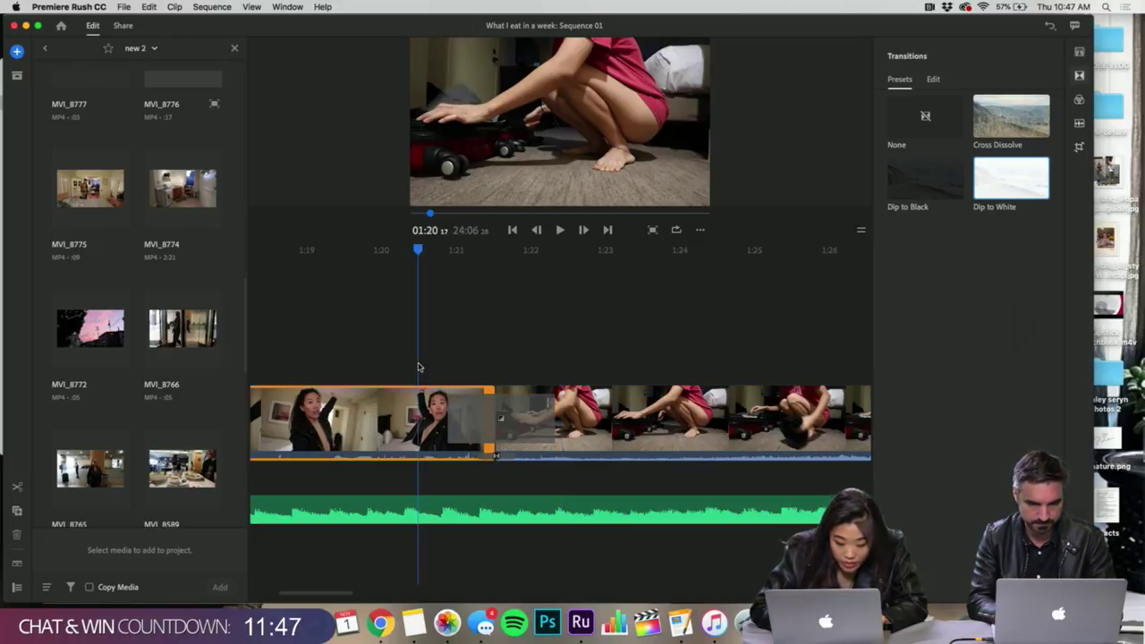
key("space")
key("space")
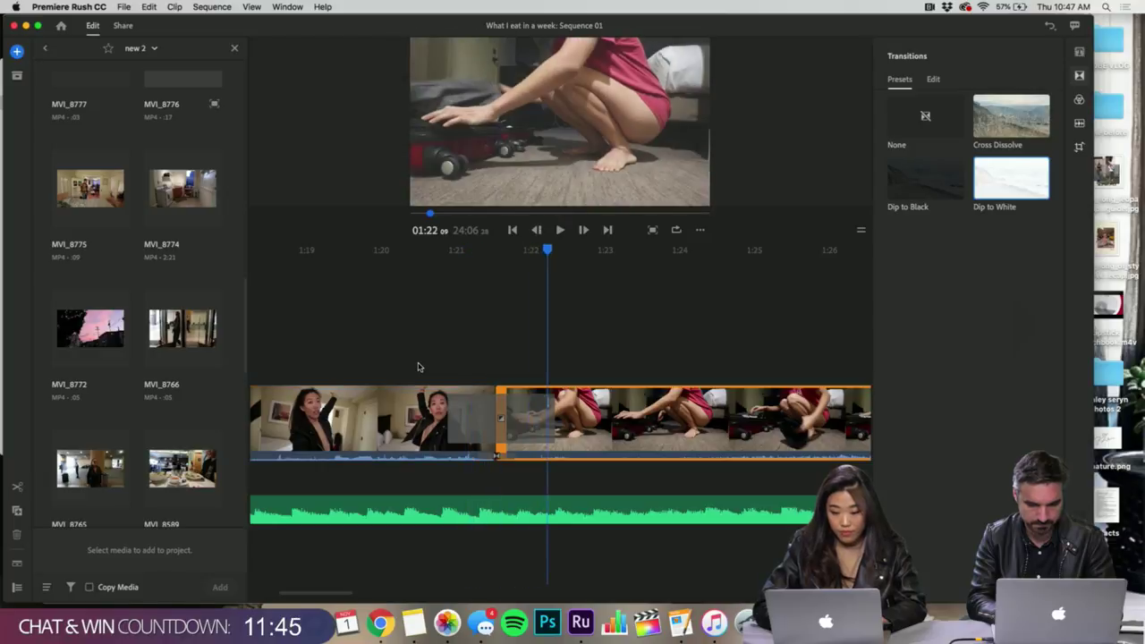
- Zoom the timeline back out and return to the hotel-room clip at 0:28
scroll(598, 385, "down", 5)
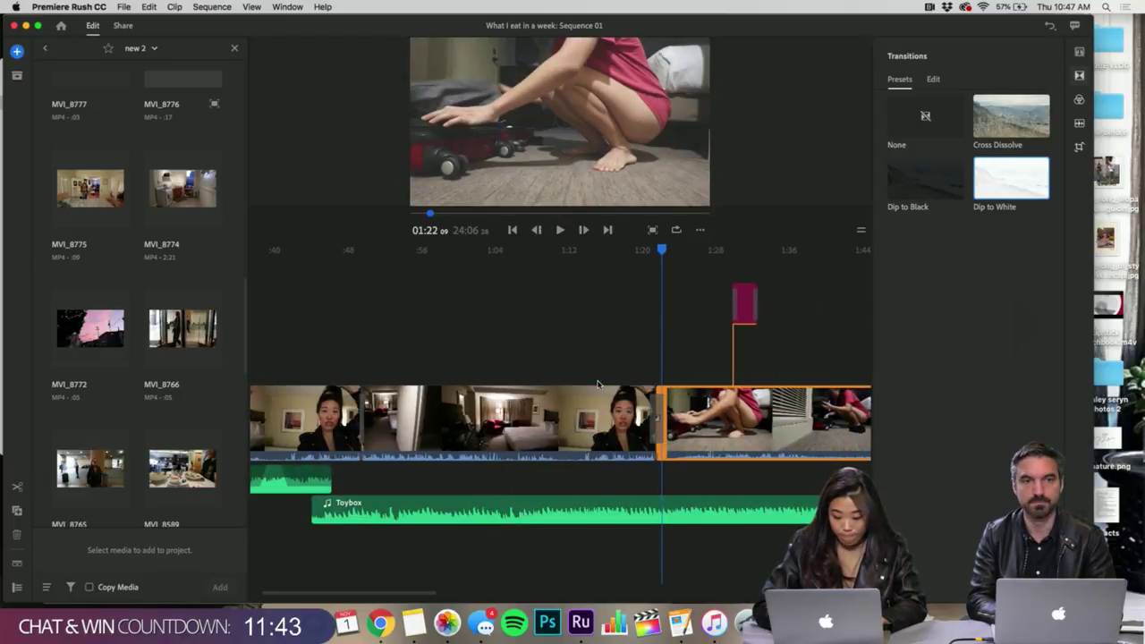
scroll(598, 385, "down", 3)
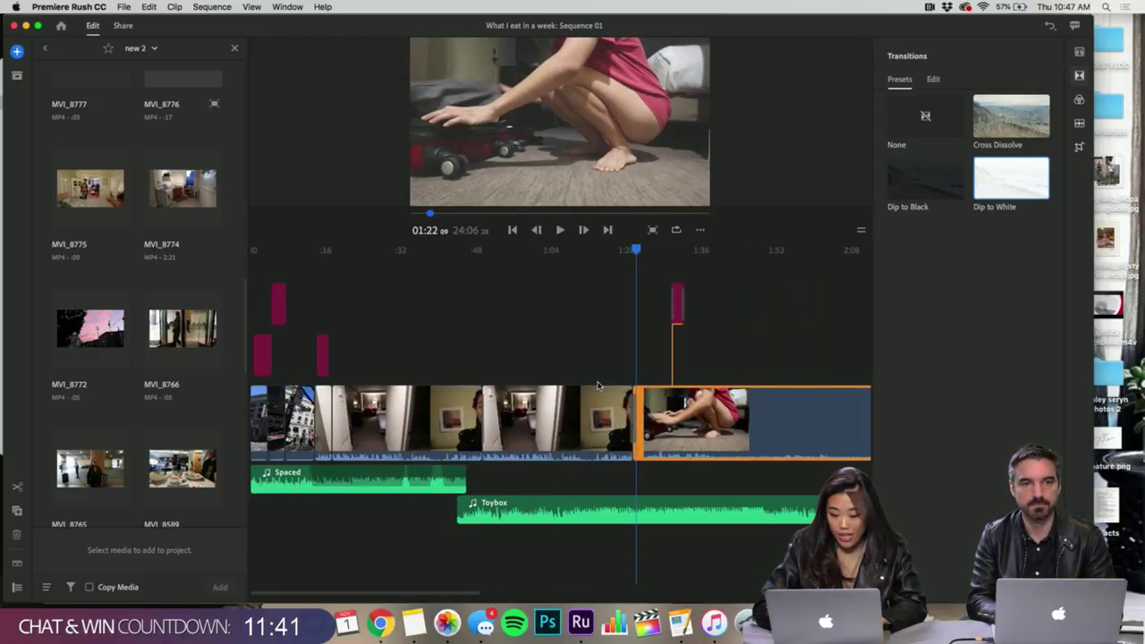
left_click(383, 299)
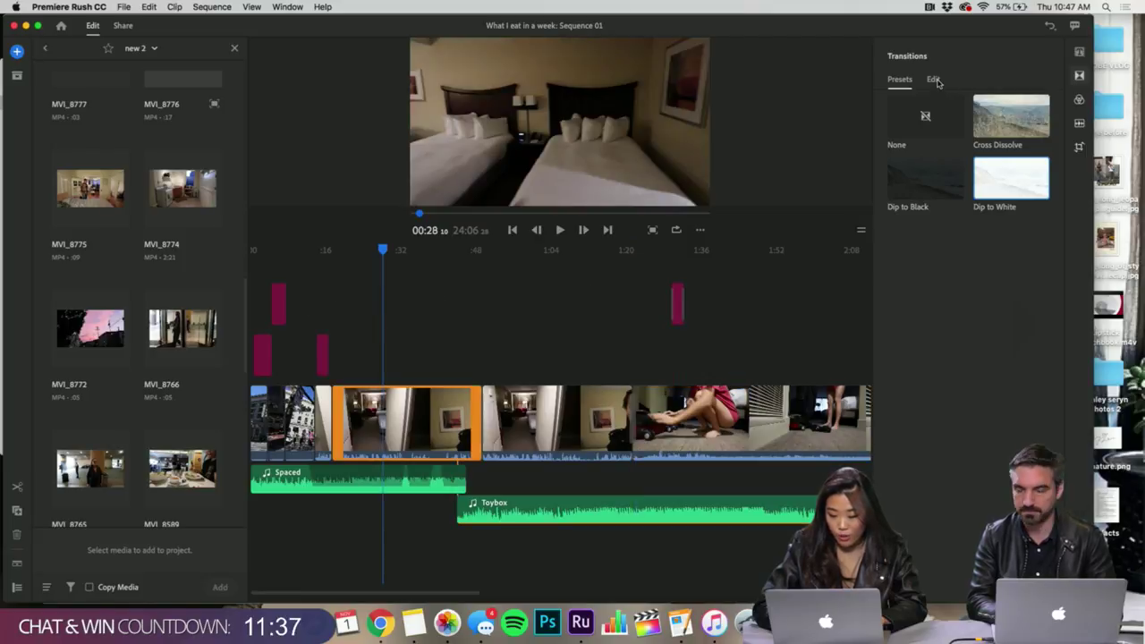
- Drag the Basic Title on Background template onto the main video track near 0:50
left_click(1080, 53)
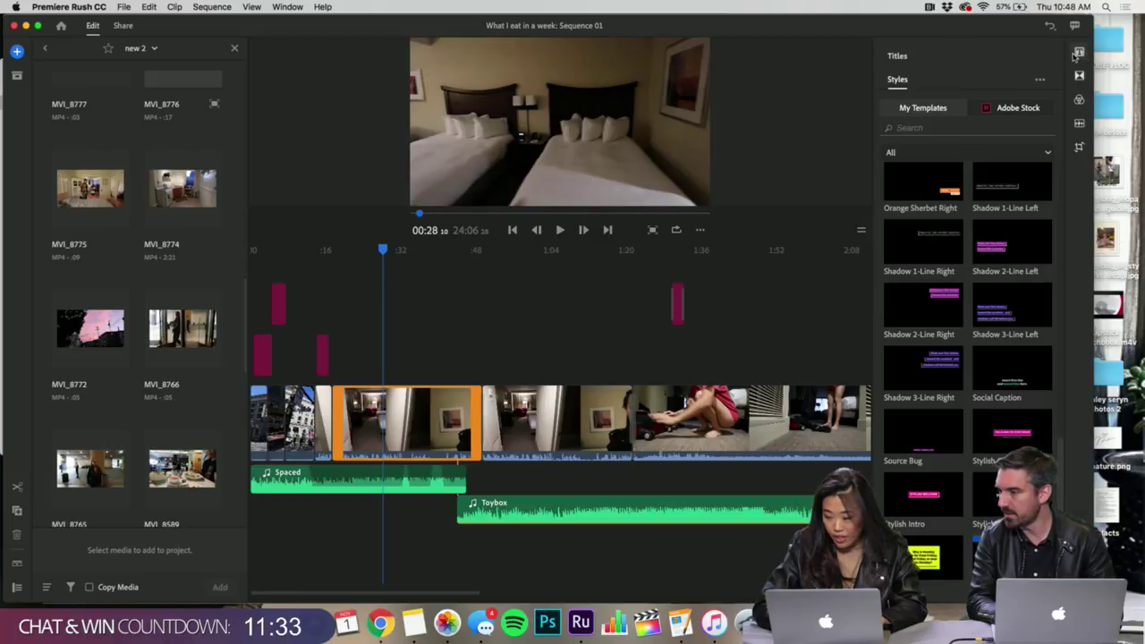
left_click(1080, 52)
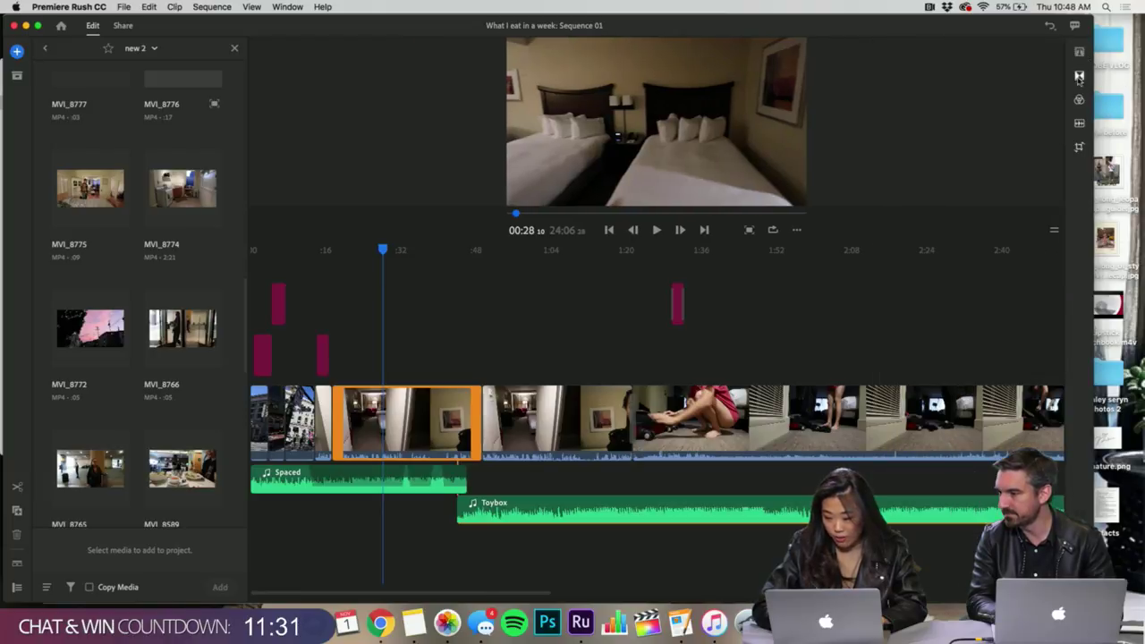
left_click(1079, 77)
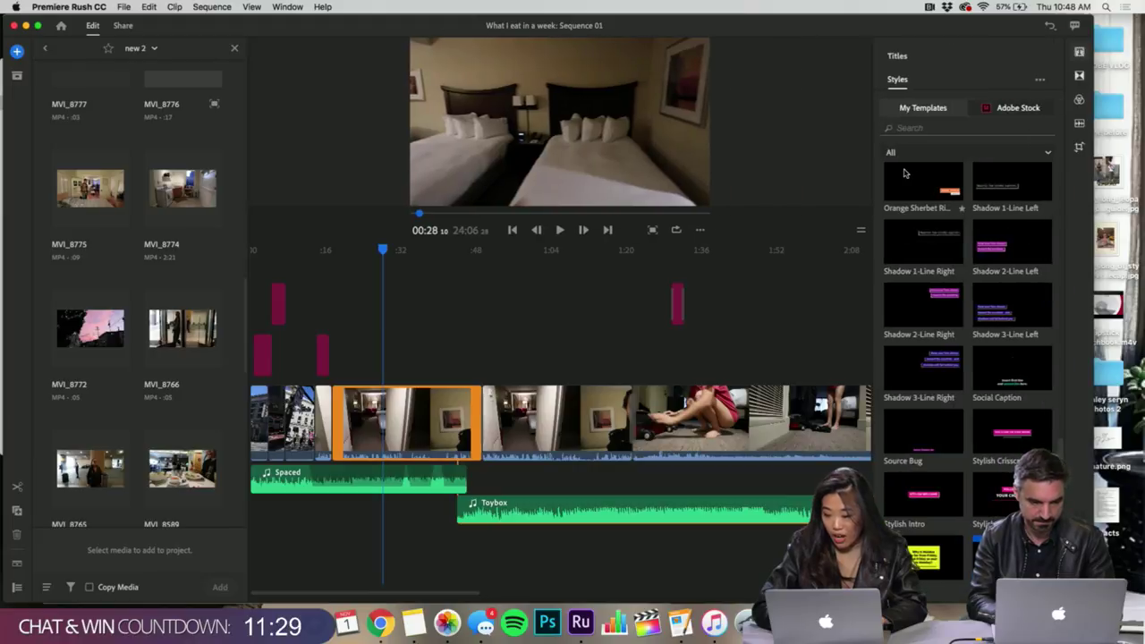
left_click(1080, 53)
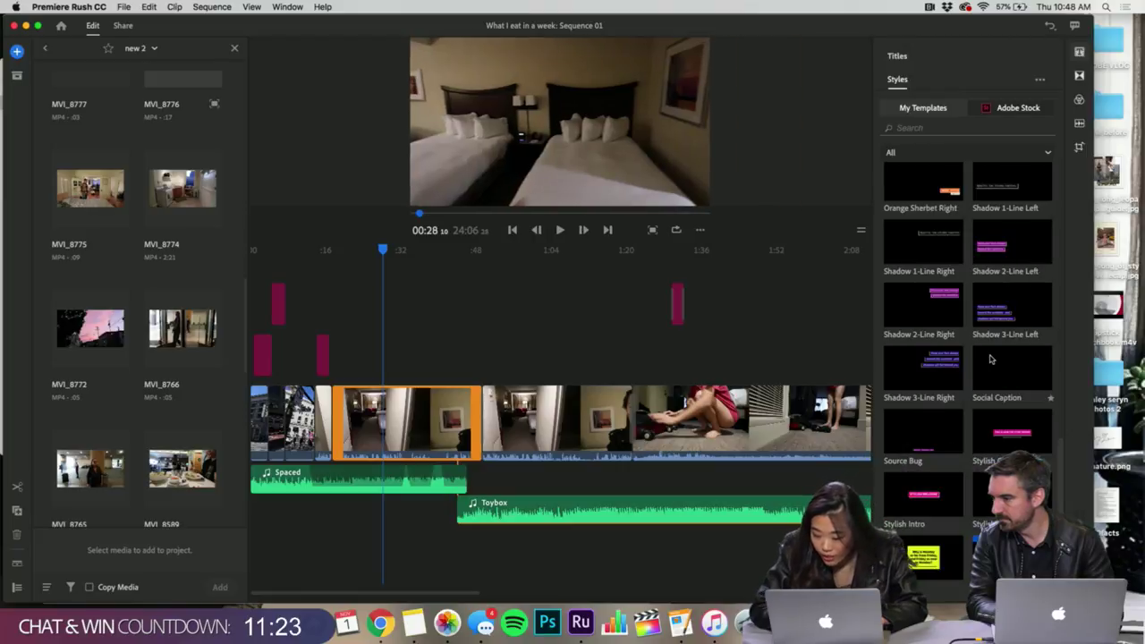
scroll(991, 360, "up", 10)
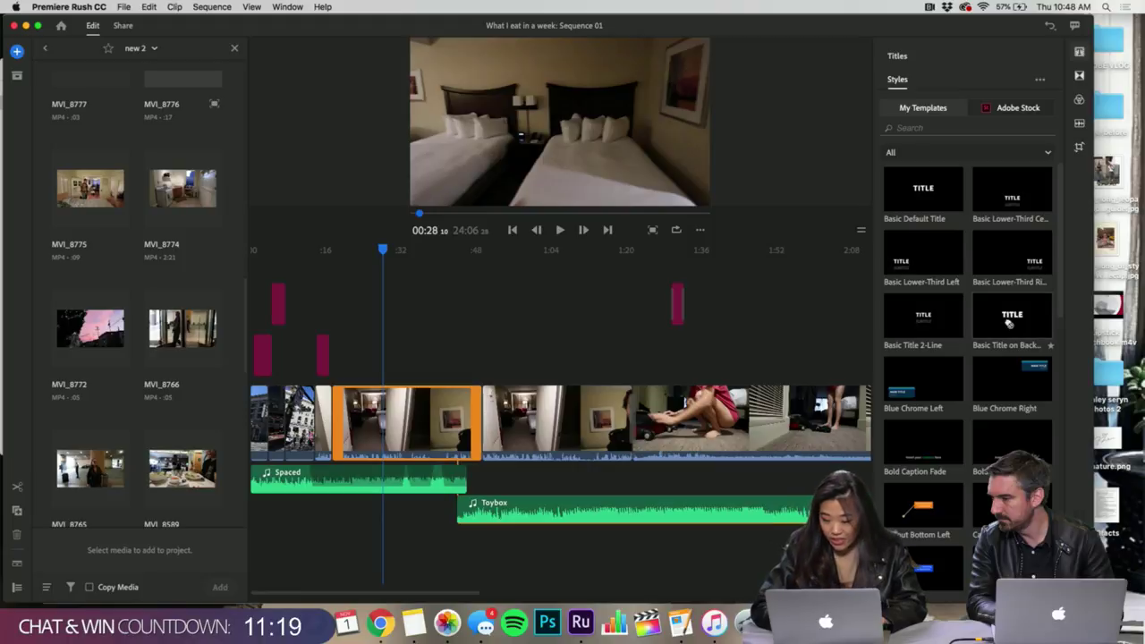
left_click_drag(1015, 310, 485, 448)
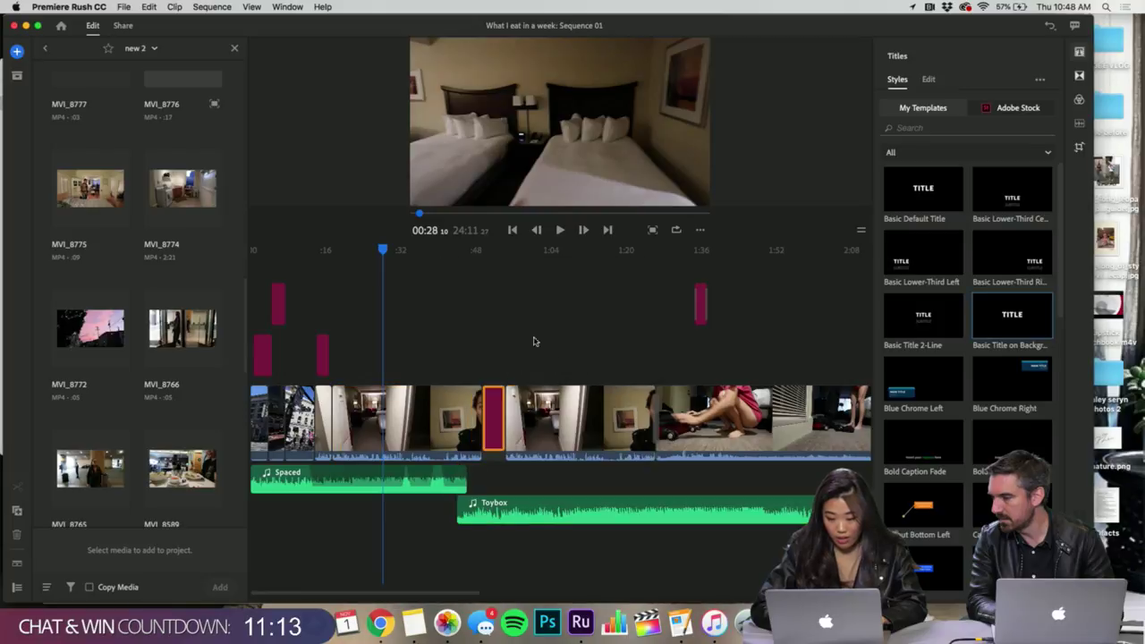
- Try pink CFA2A2 as the 0:51 title card's text fill, then cancel so TITLE stays white
left_click(490, 366)
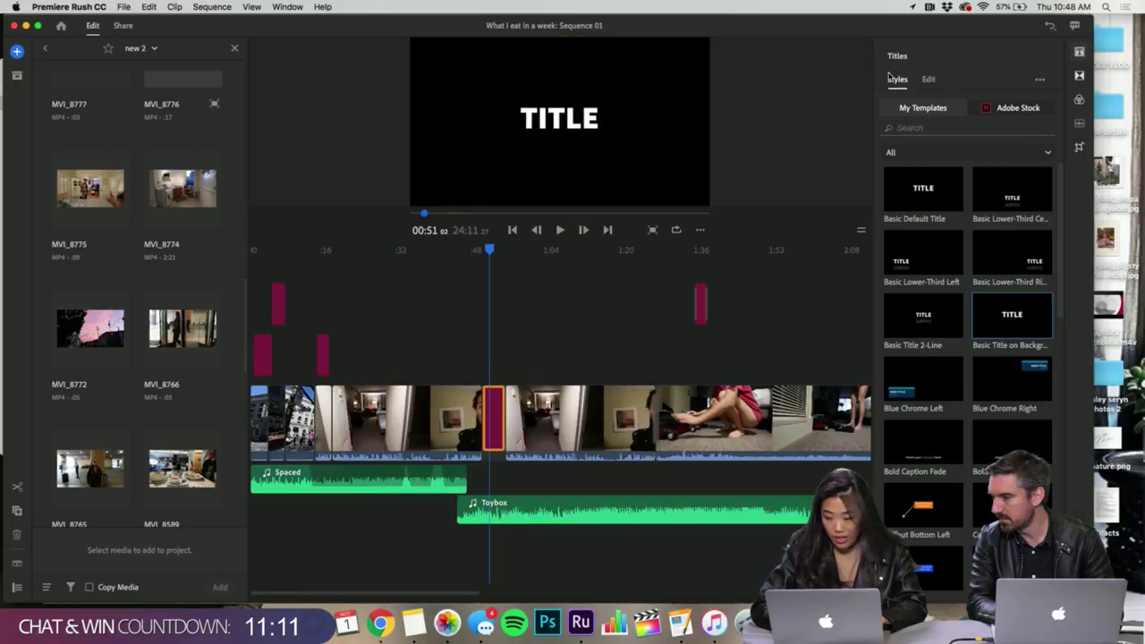
left_click(929, 78)
left_click(891, 112)
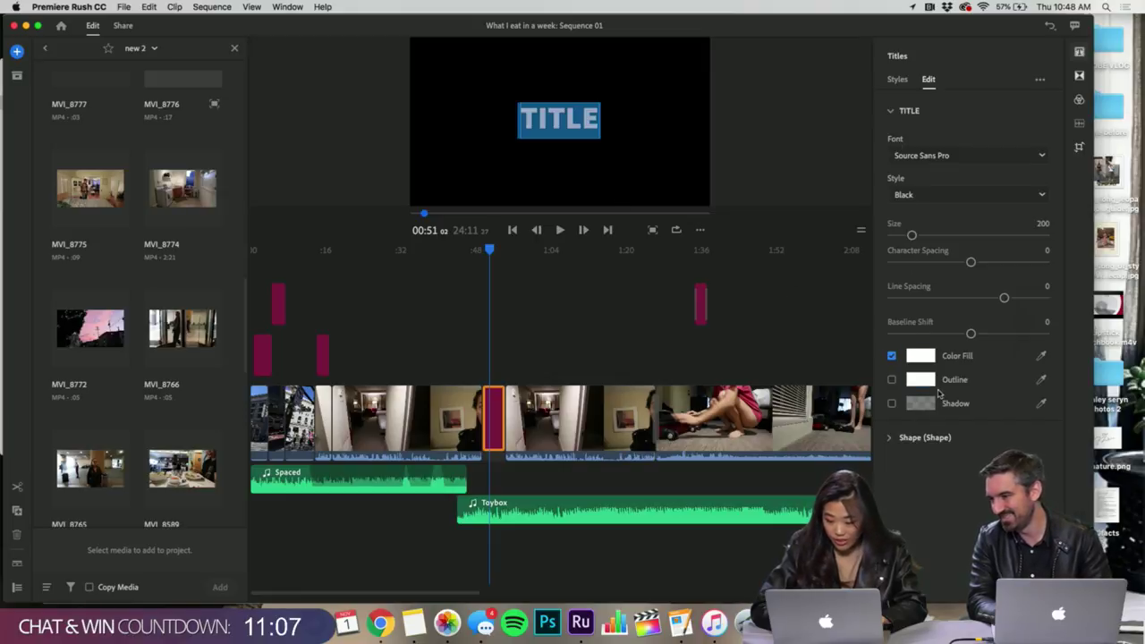
left_click(921, 356)
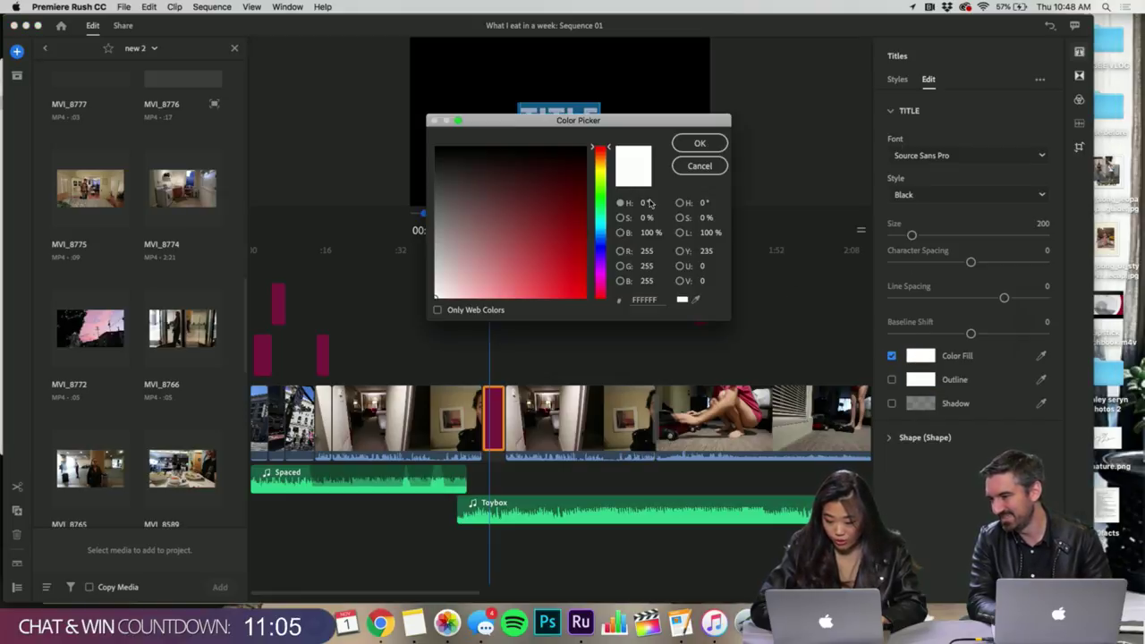
mouse_move(480, 288)
left_mouse_down()
mouse_move(485, 259)
mouse_move(466, 268)
left_mouse_up()
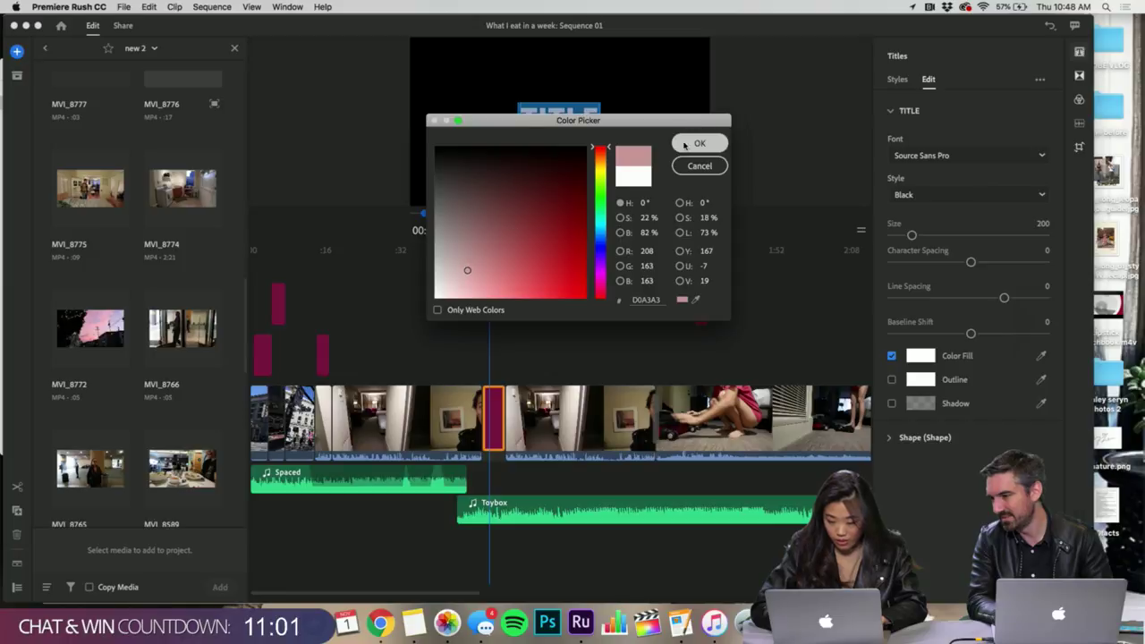
left_click(688, 169)
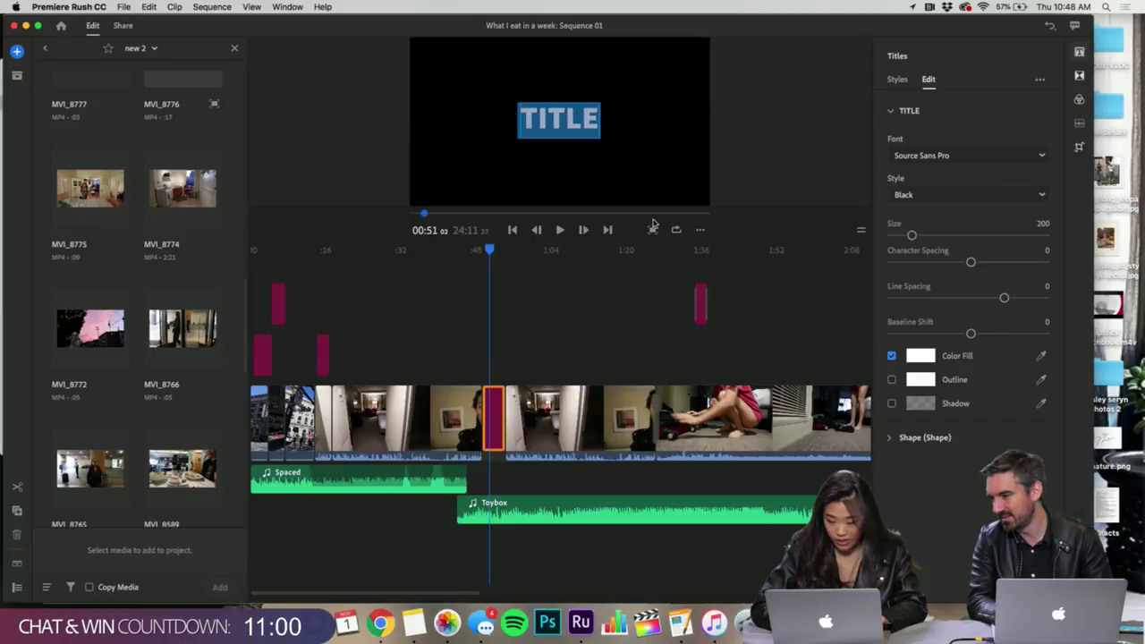
left_click(580, 128)
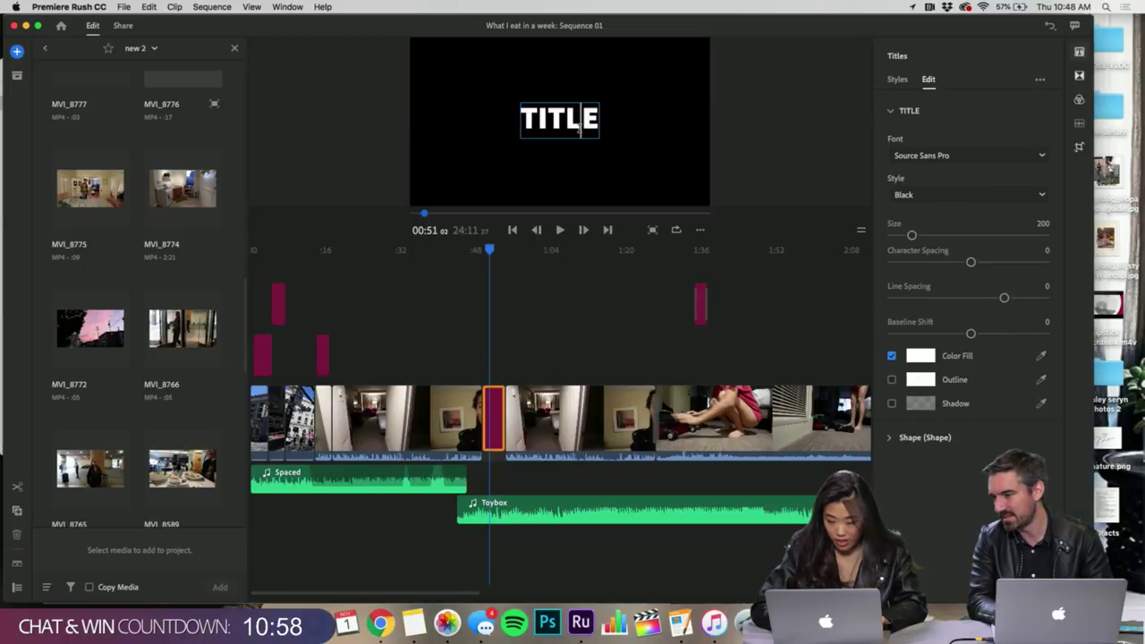
left_click(675, 184)
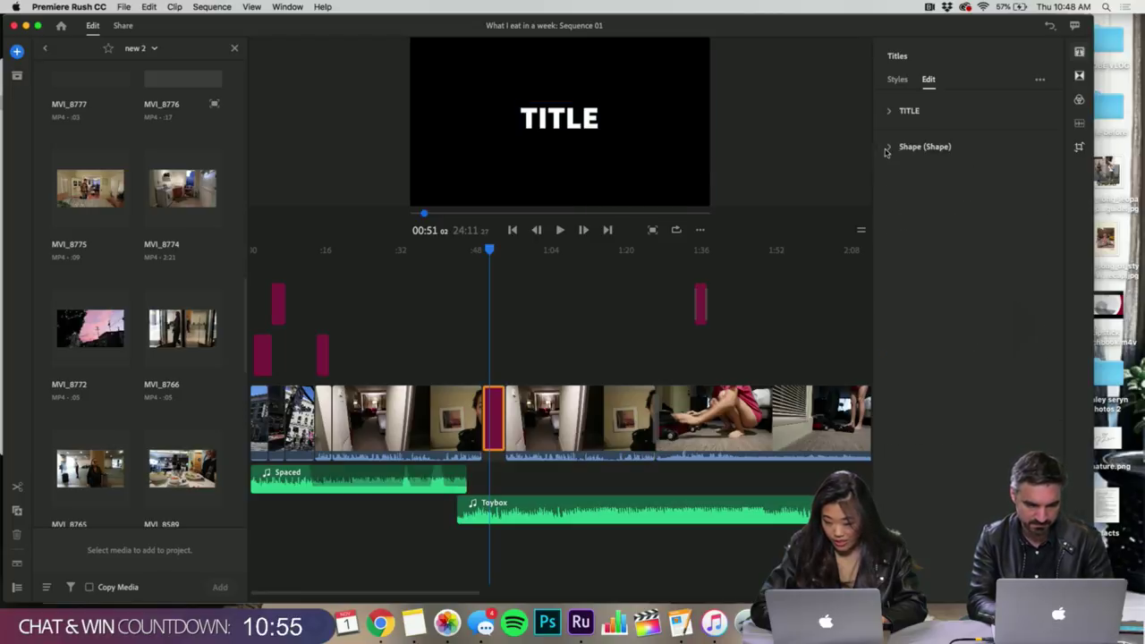
- Fill the title card's background shape with red C05C5C, then paler pink C99595
left_click(888, 147)
left_click(921, 171)
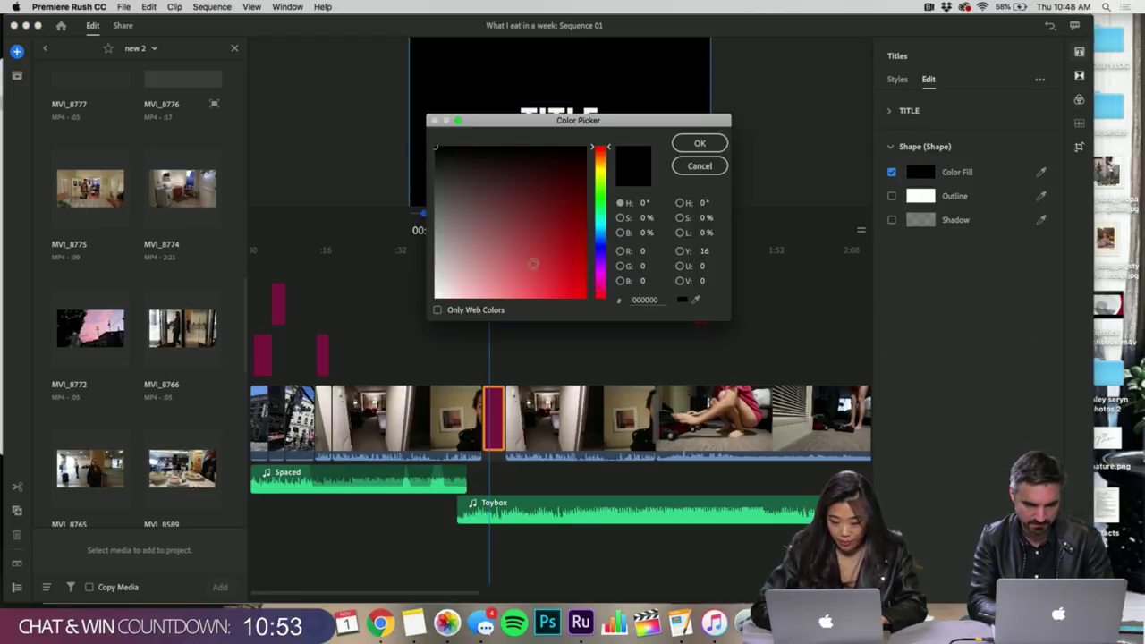
left_click_drag(503, 228, 514, 260)
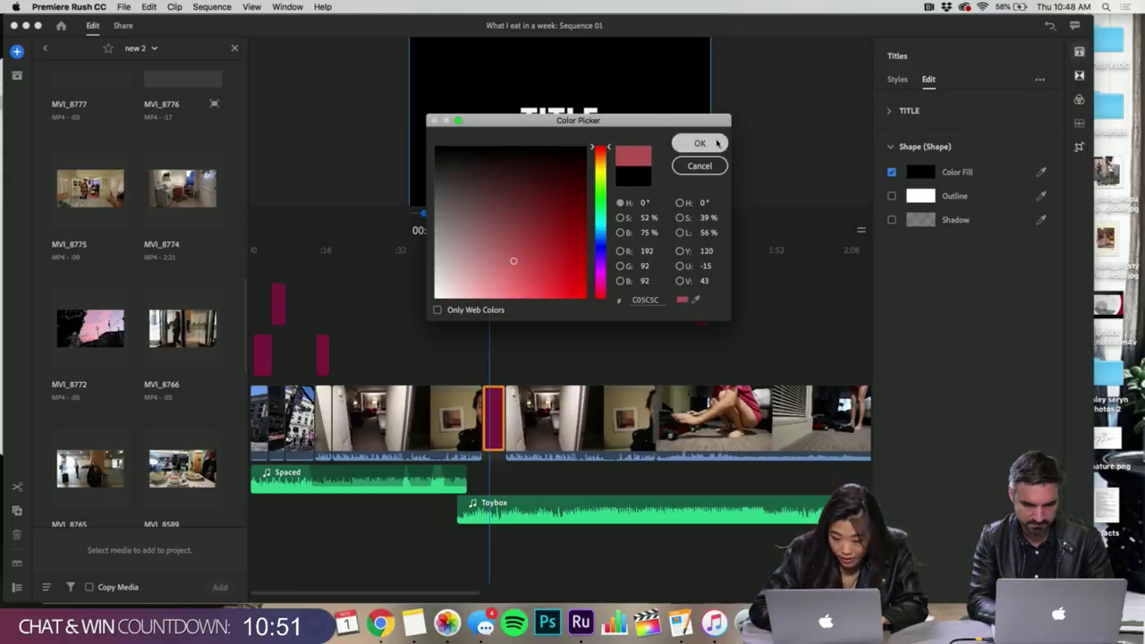
left_click(700, 144)
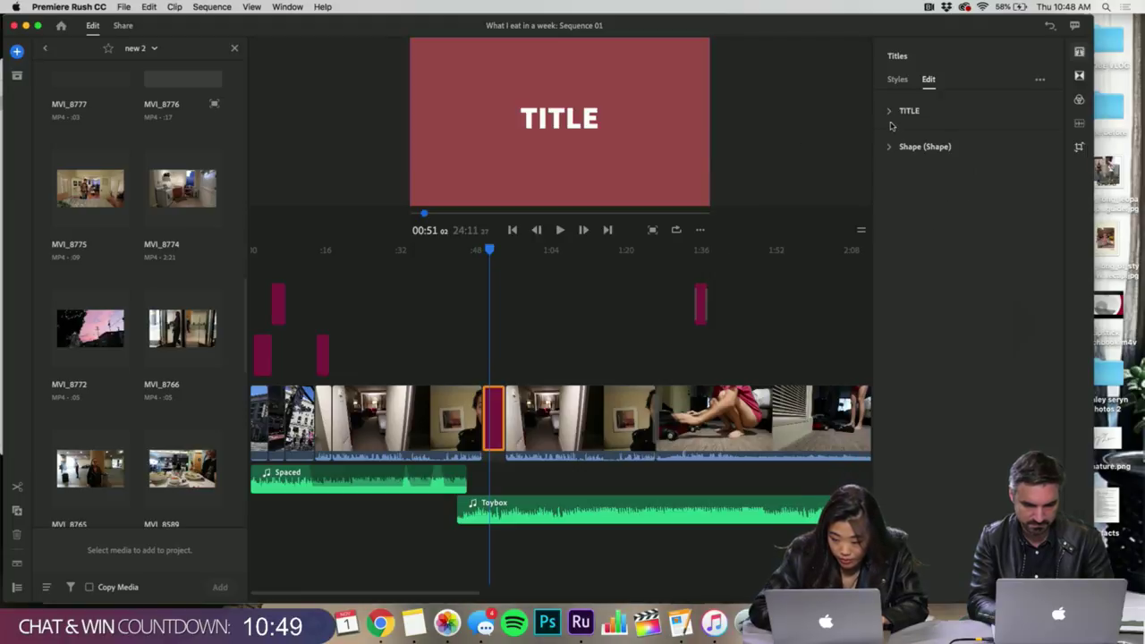
left_click(890, 147)
left_click(919, 171)
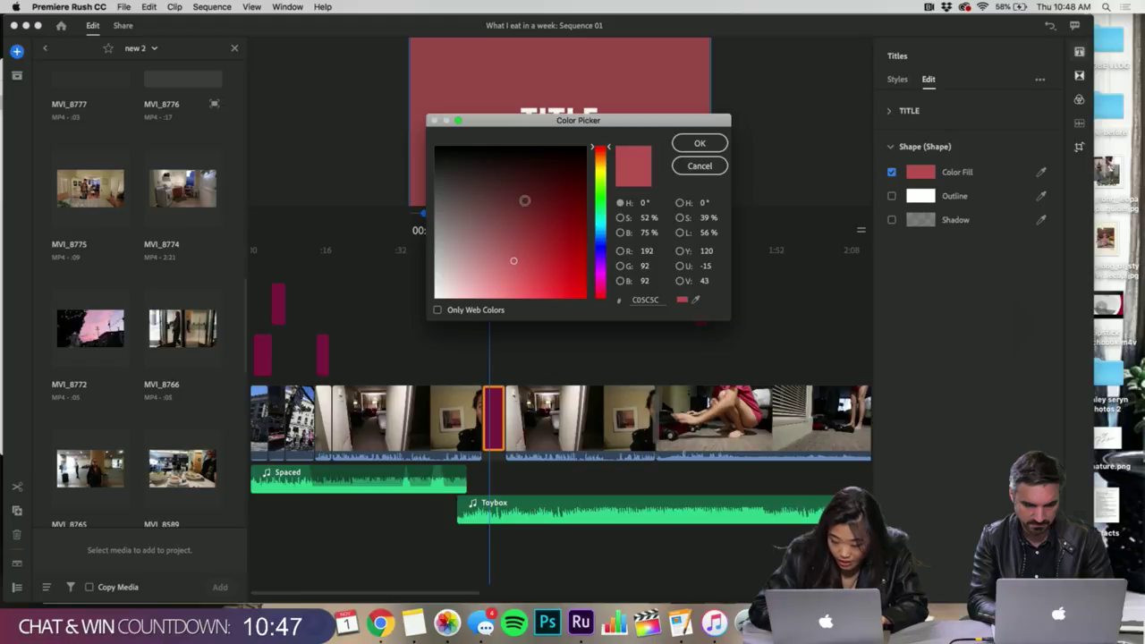
left_click_drag(514, 261, 473, 265)
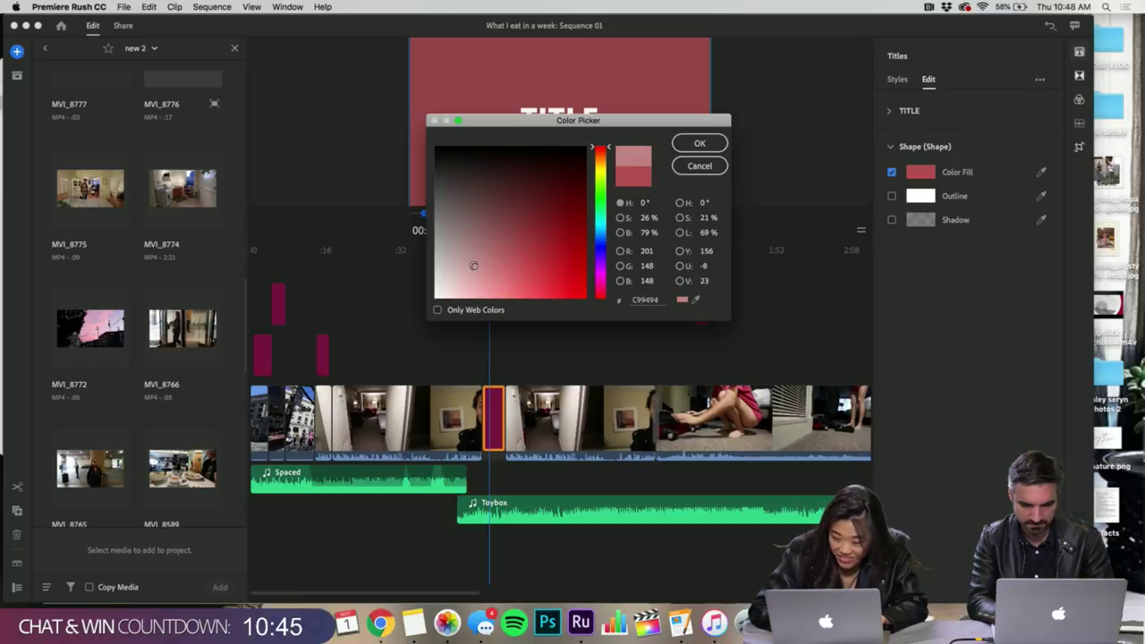
left_click(709, 149)
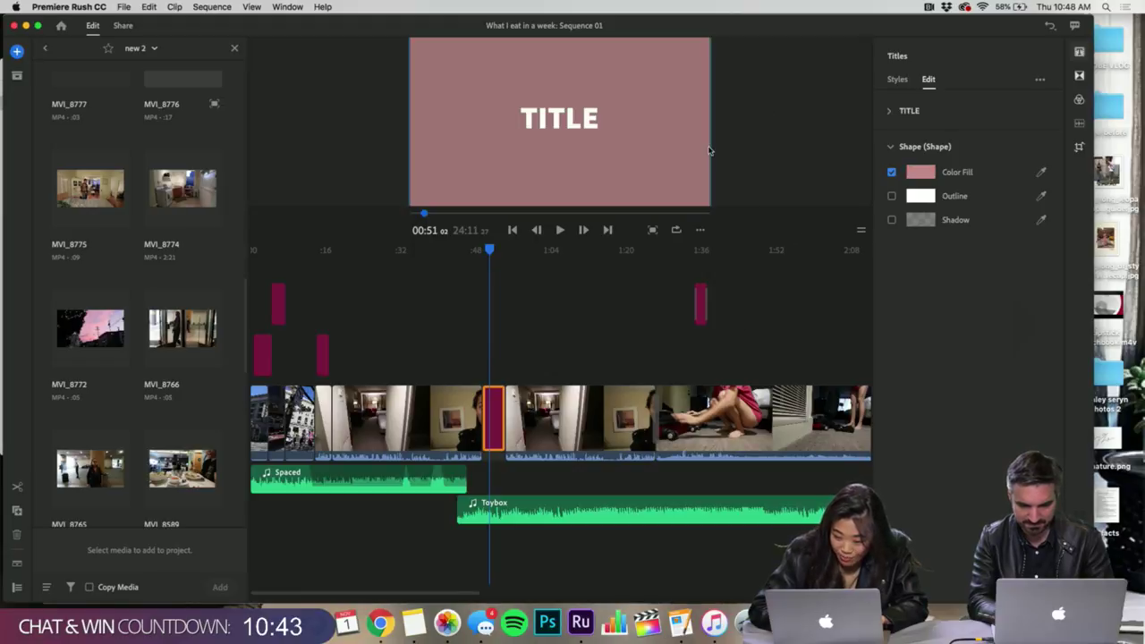
- Refine the background fill to light pink E3A5A5
left_click(919, 171)
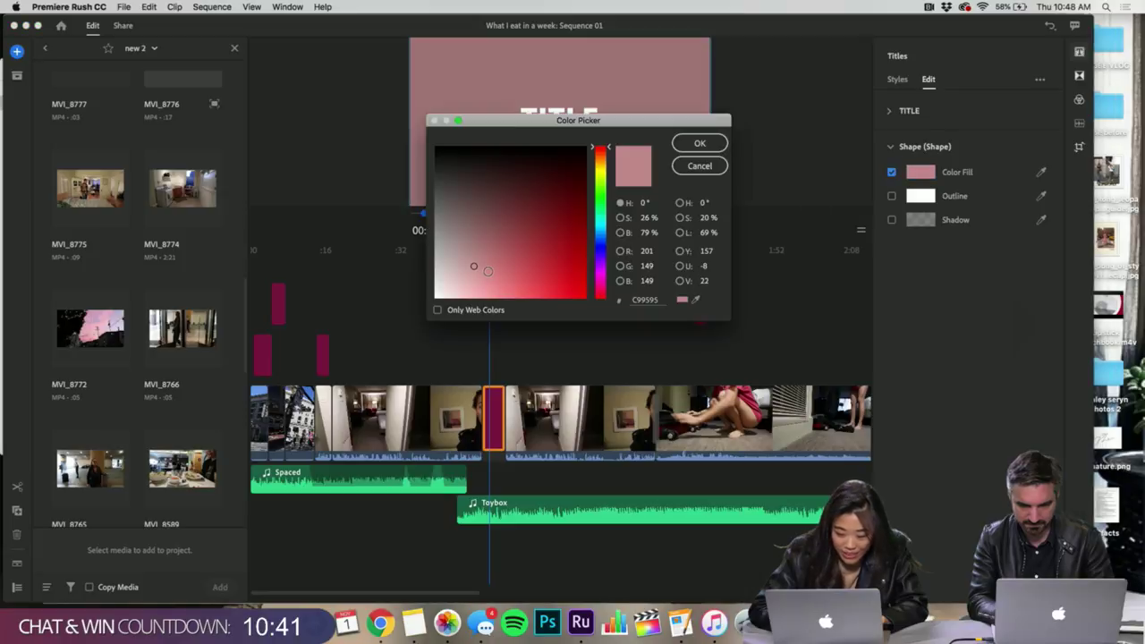
left_click(481, 283)
left_click_drag(482, 283, 475, 281)
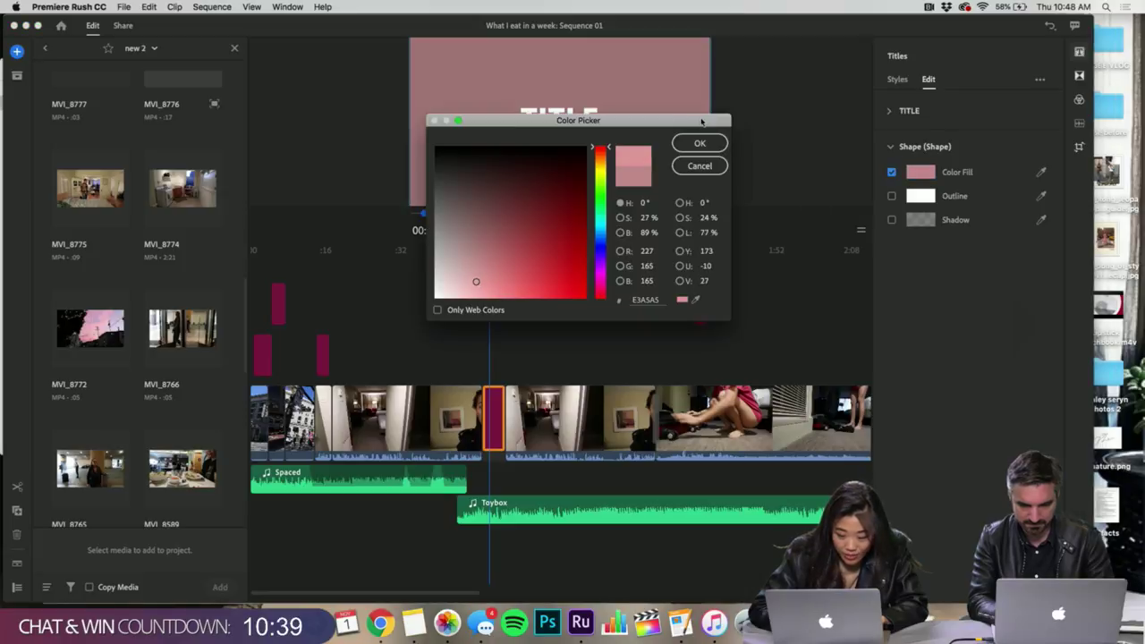
left_click(700, 143)
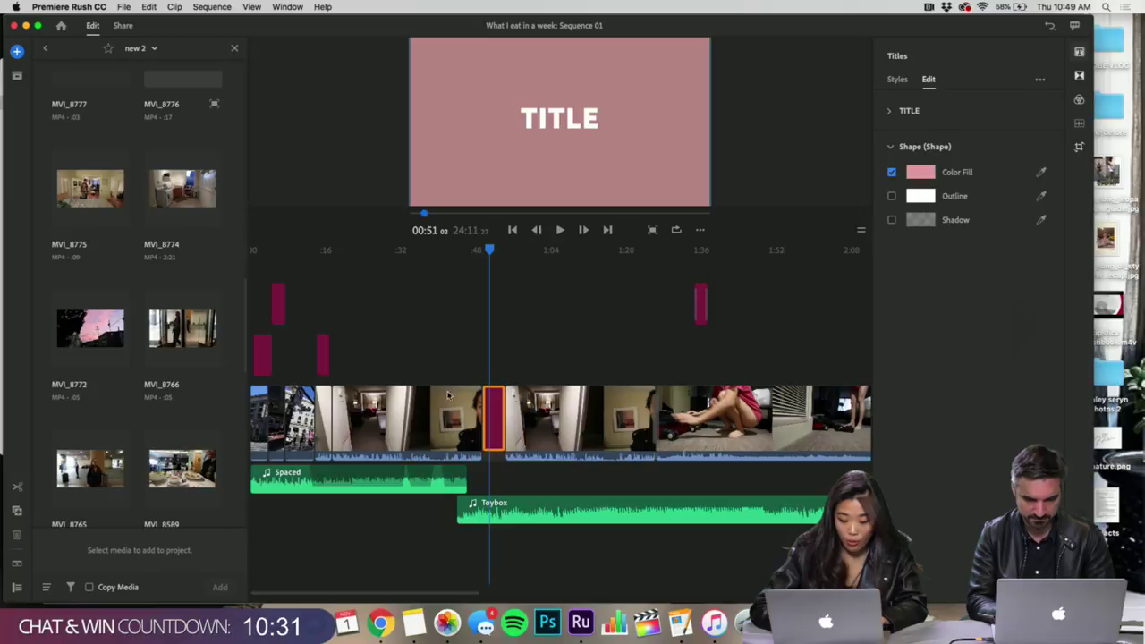
left_click(540, 350)
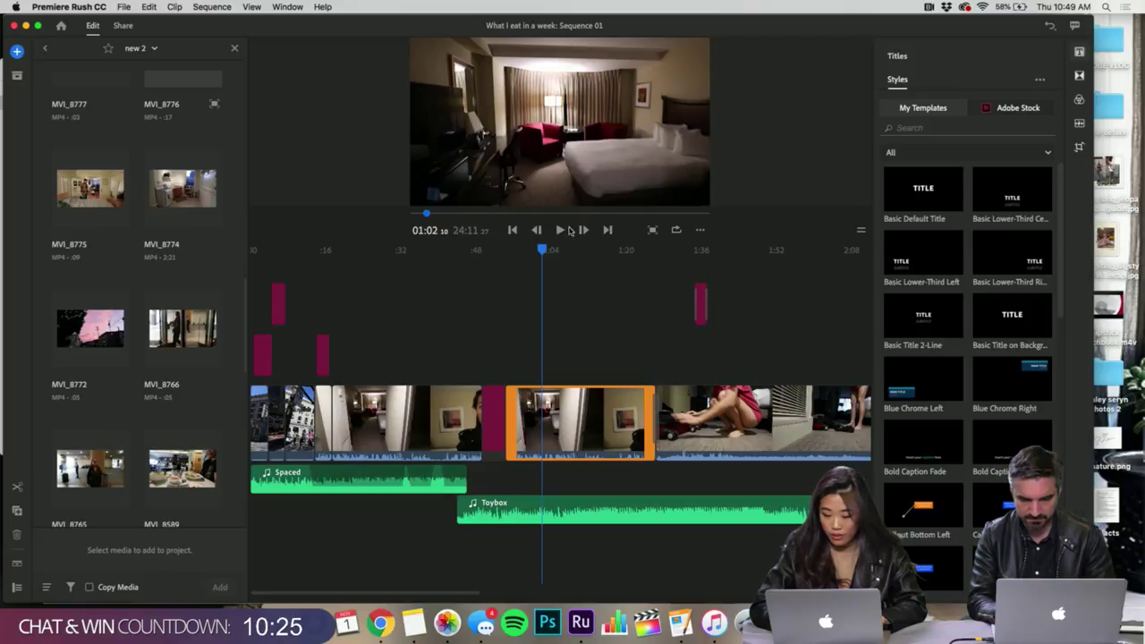
- Bring up the Transform crop settings for the hotel-room clip at 00:48
left_click(1083, 150)
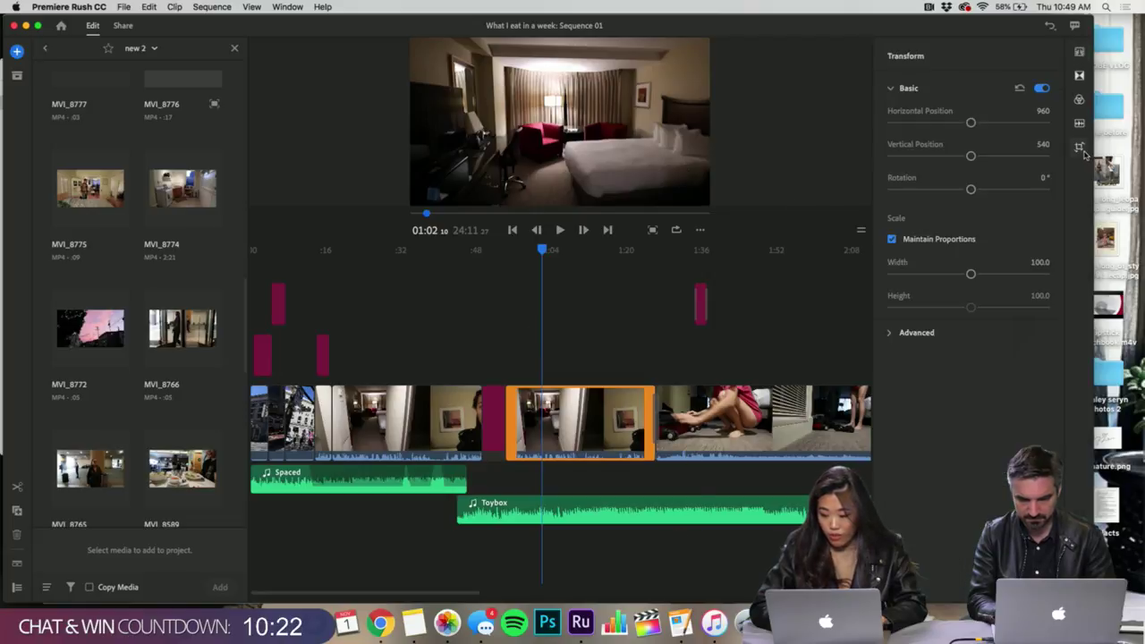
left_click(889, 334)
scroll(921, 407, "down", 1)
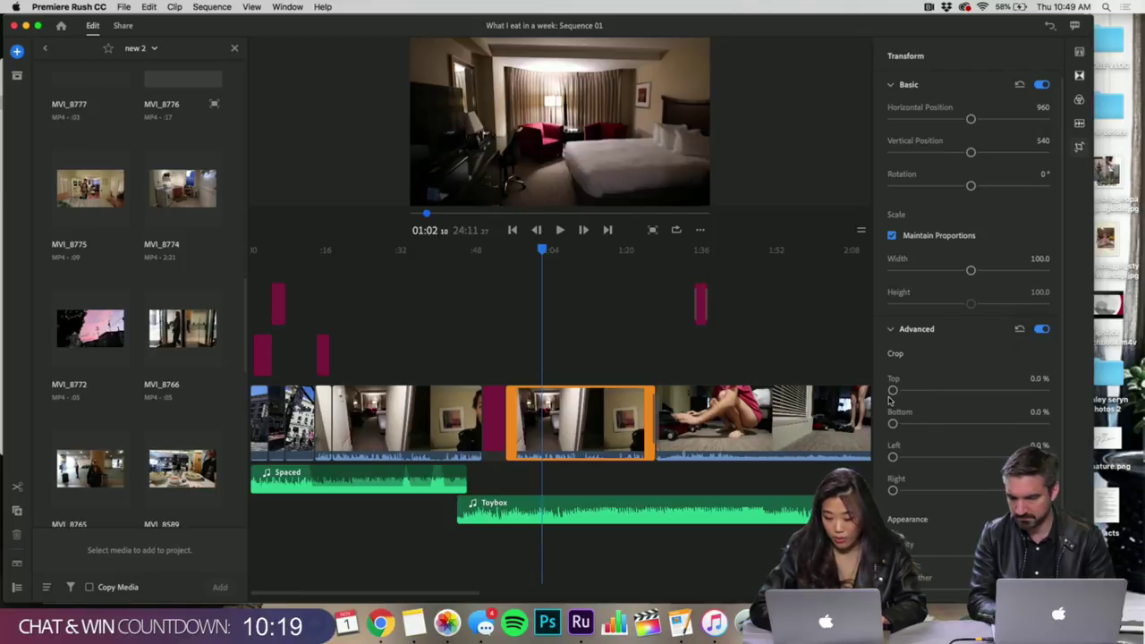
left_click(476, 355)
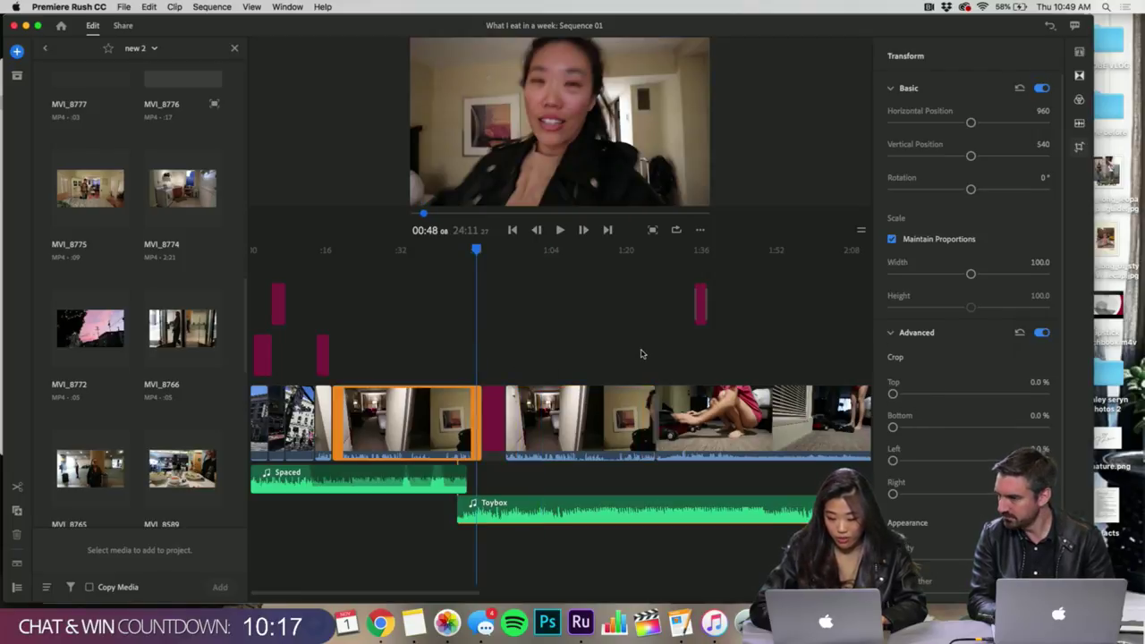
scroll(934, 476, "down", 1)
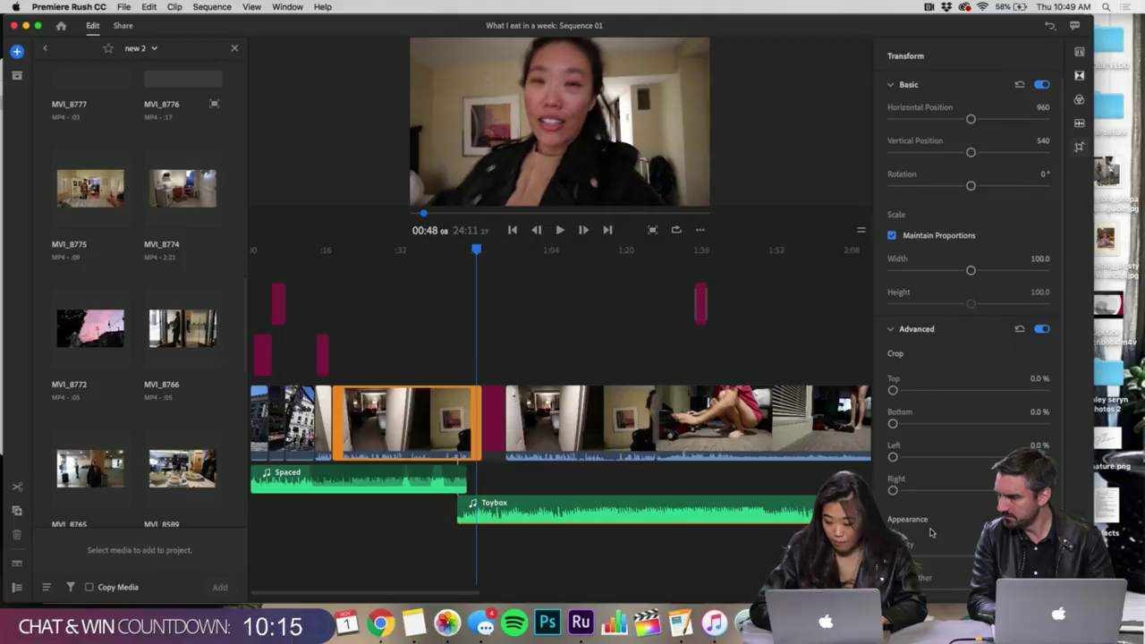
left_click(1079, 145)
left_click(1079, 145)
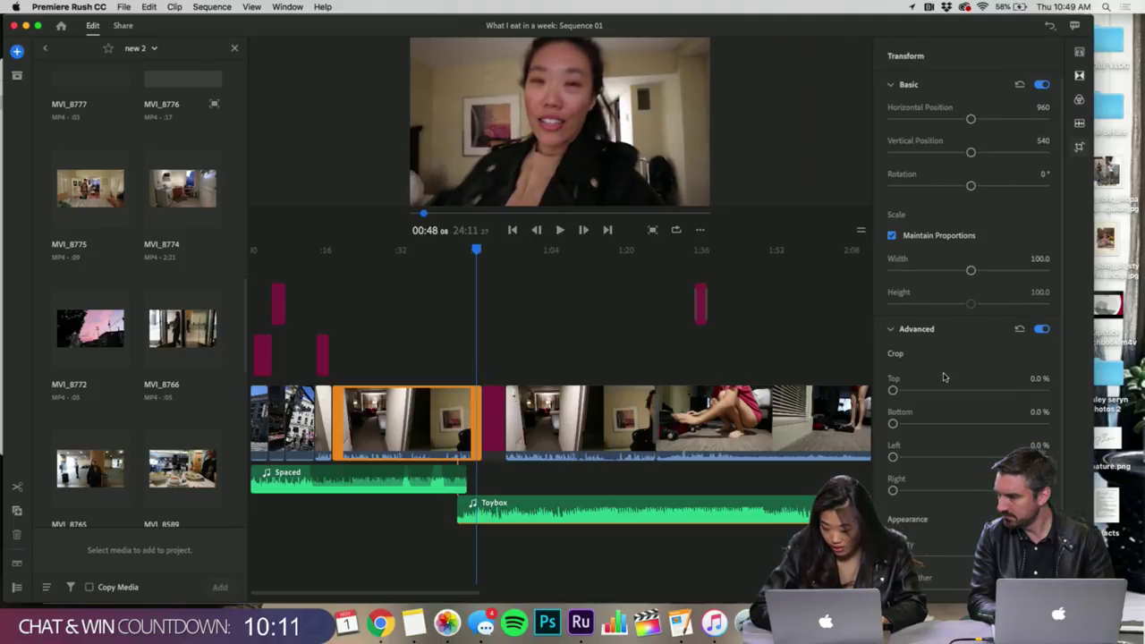
- Crop 11.8% off the clip's top, check it at 00:36, then remove the top crop
left_click_drag(892, 390, 911, 394)
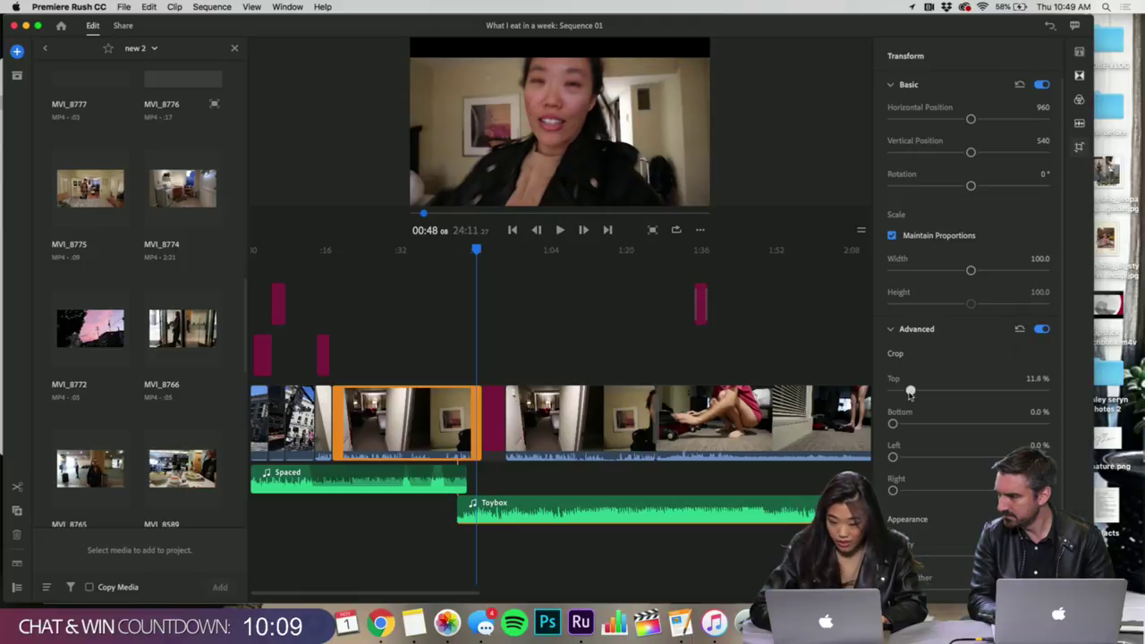
left_click(419, 349)
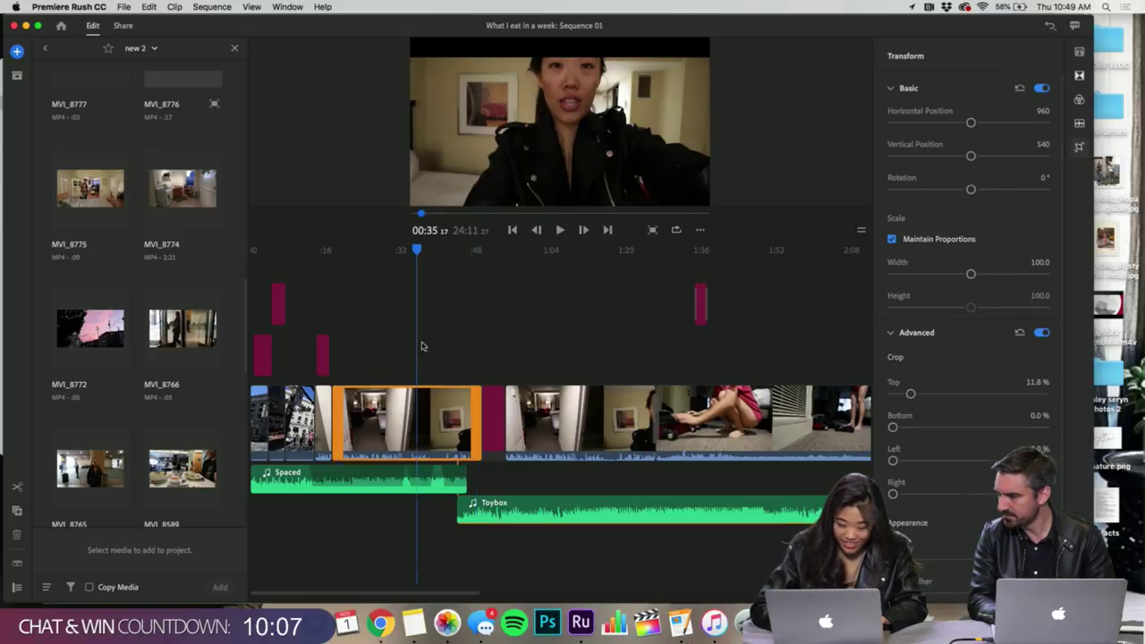
left_click(421, 259)
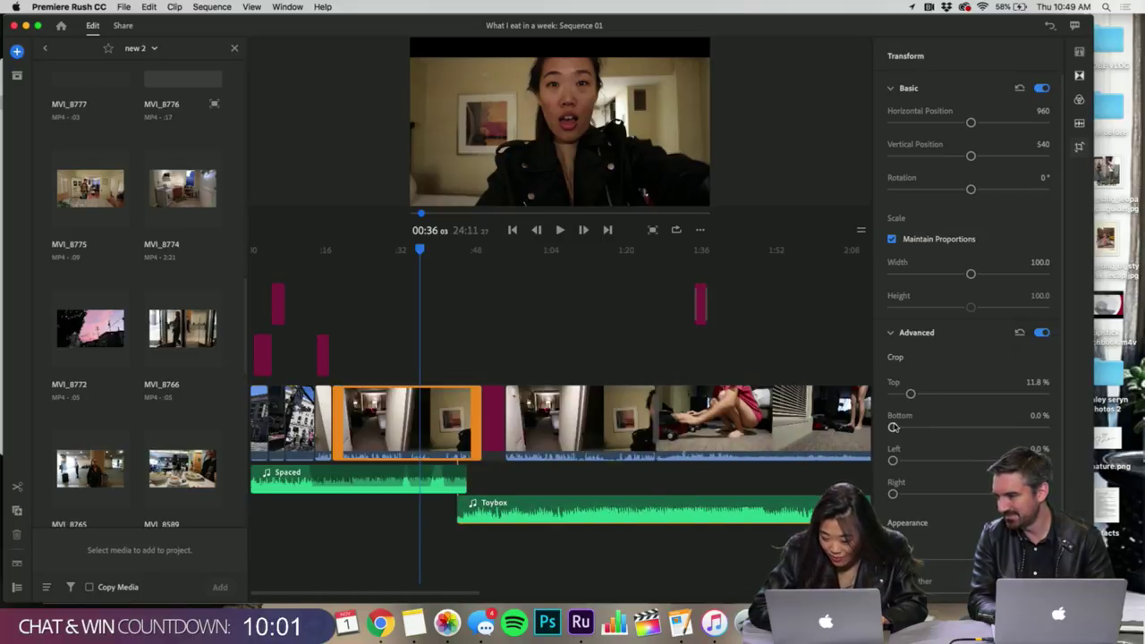
left_click_drag(908, 403, 909, 429)
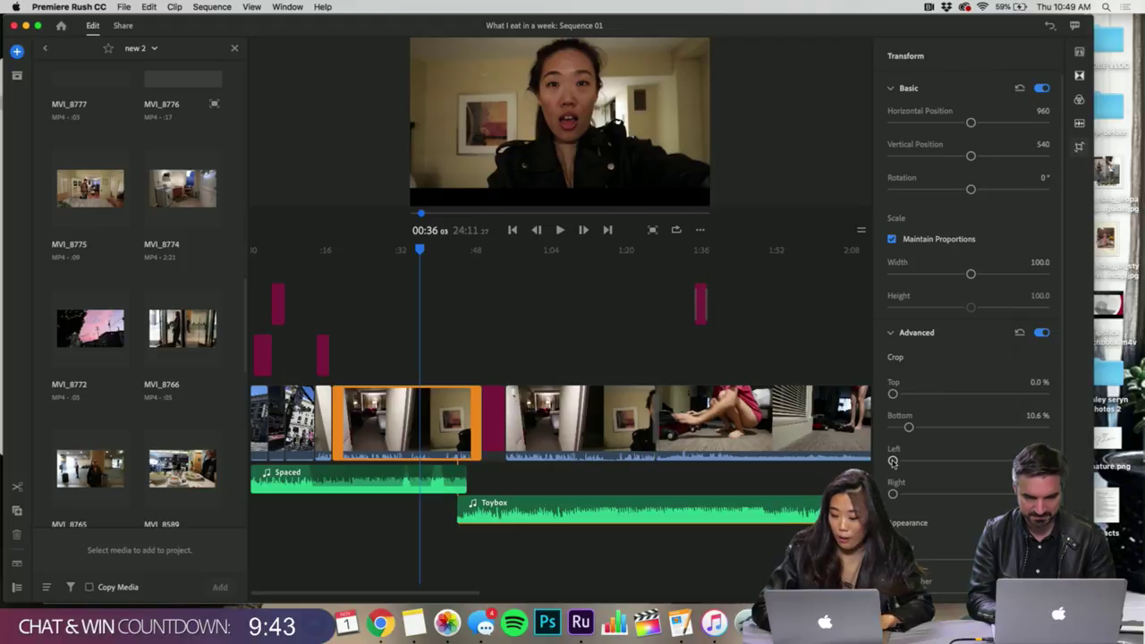
- Lengthen the TITLE card on the timeline and shift the Toybox music to start later
left_click(493, 420)
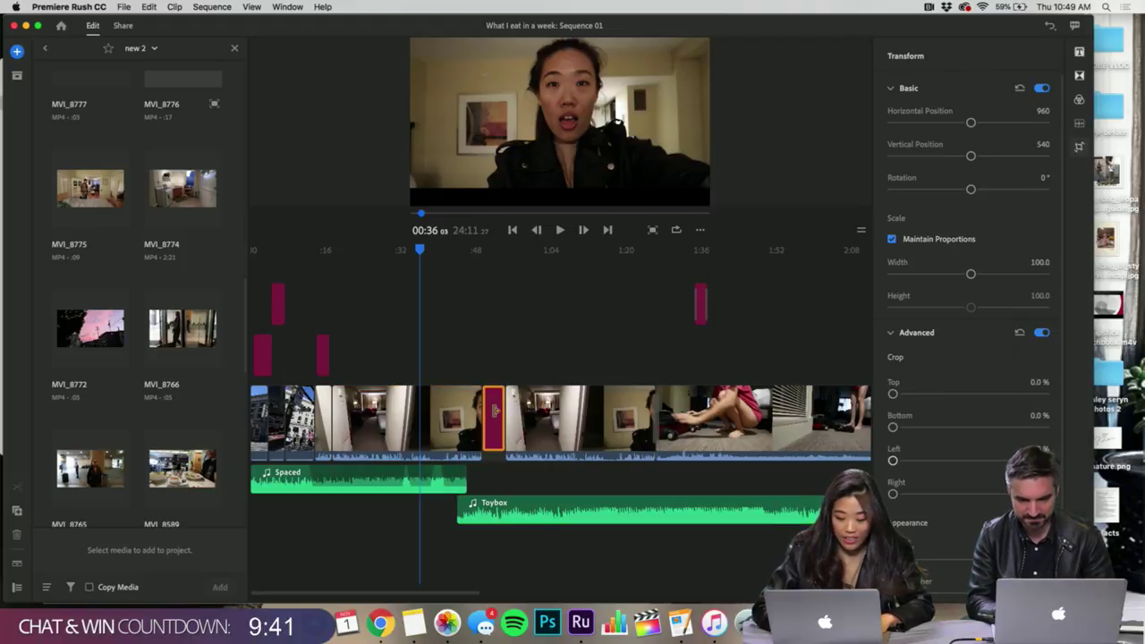
left_click_drag(483, 439, 356, 358)
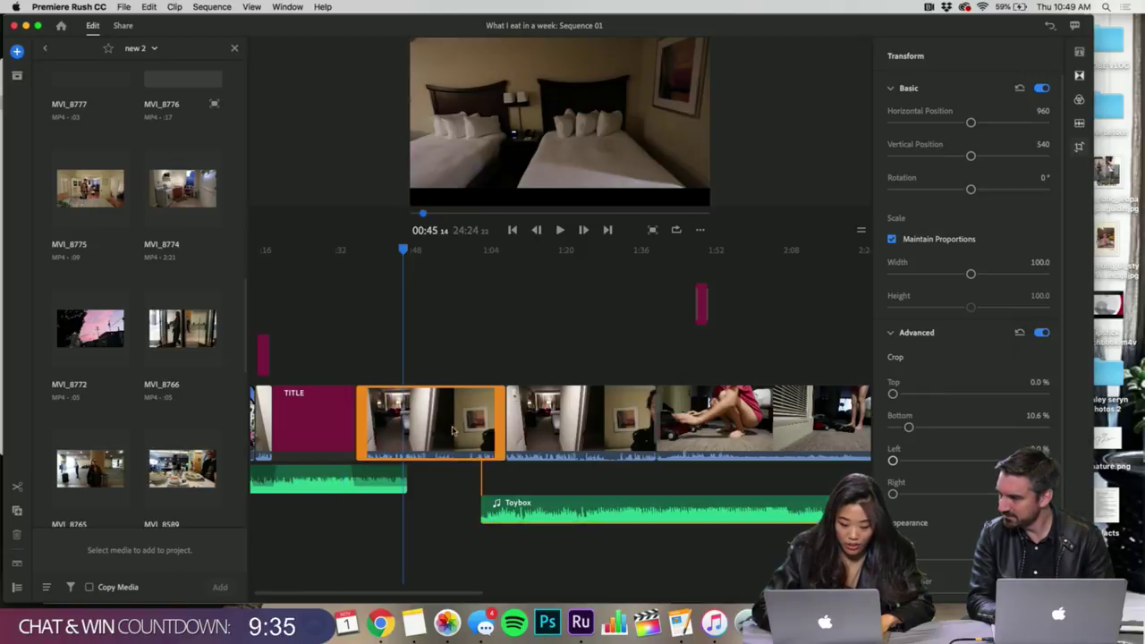
left_click_drag(506, 511, 556, 503)
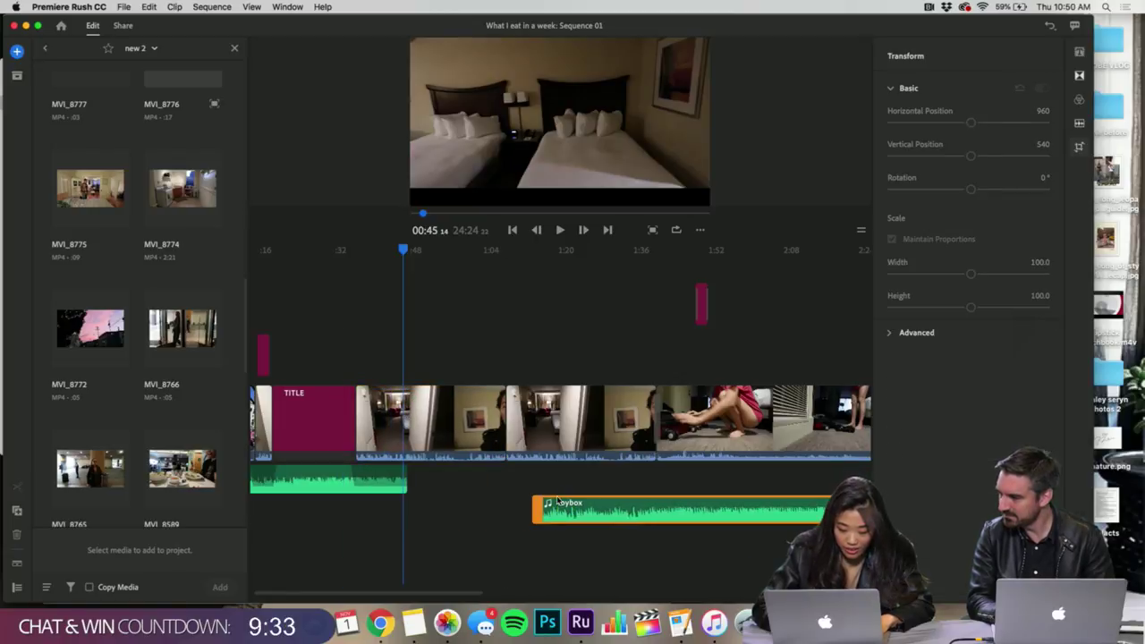
- Move the hotel-room clip onto the overlay track and reset its bottom crop to 0%
left_click_drag(402, 406, 330, 361)
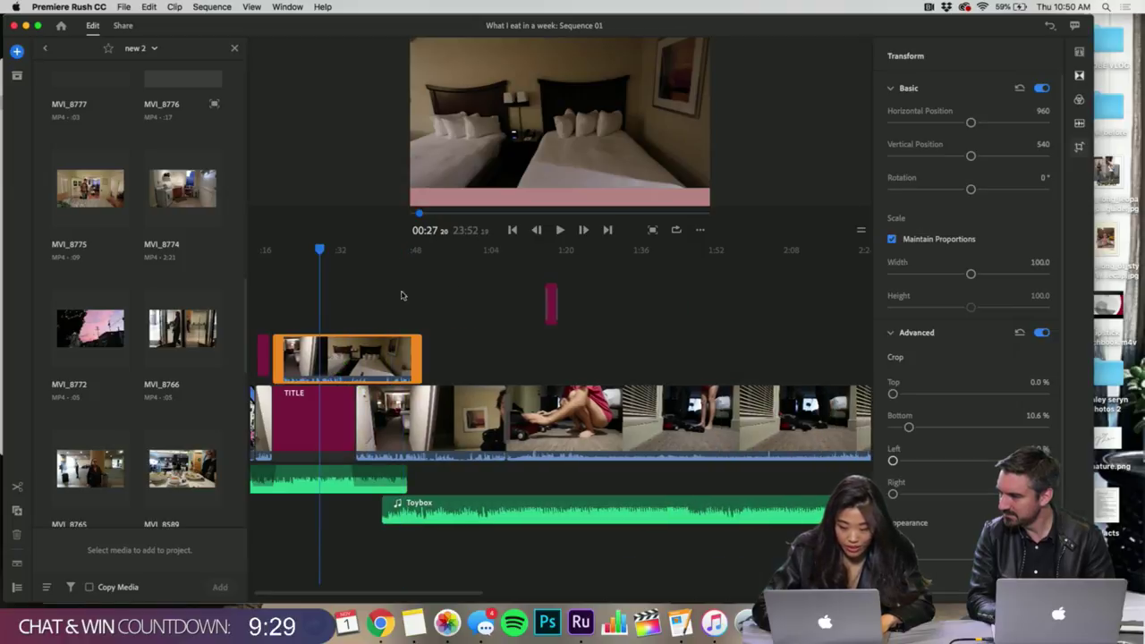
scroll(487, 292, "left", 3)
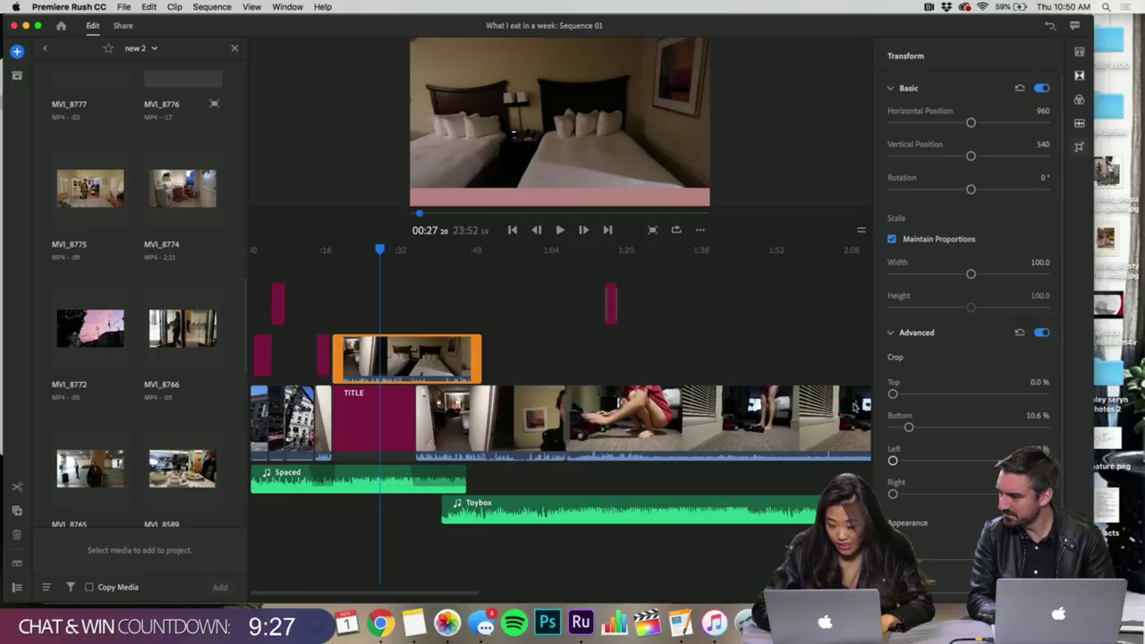
left_click_drag(909, 427, 915, 462)
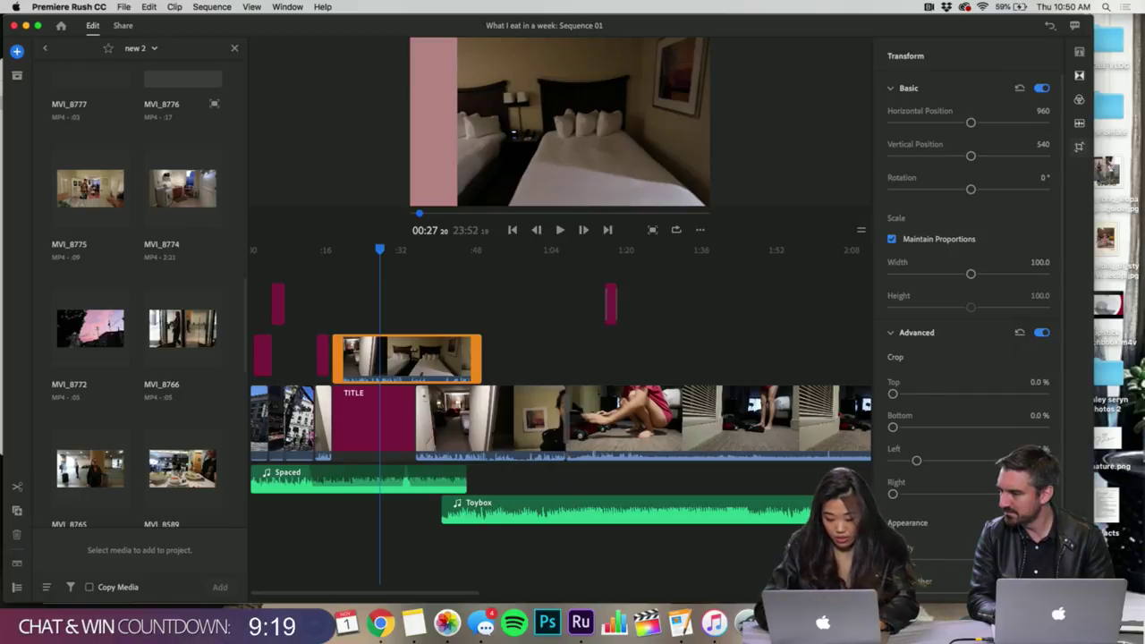
left_click_drag(893, 494, 917, 494)
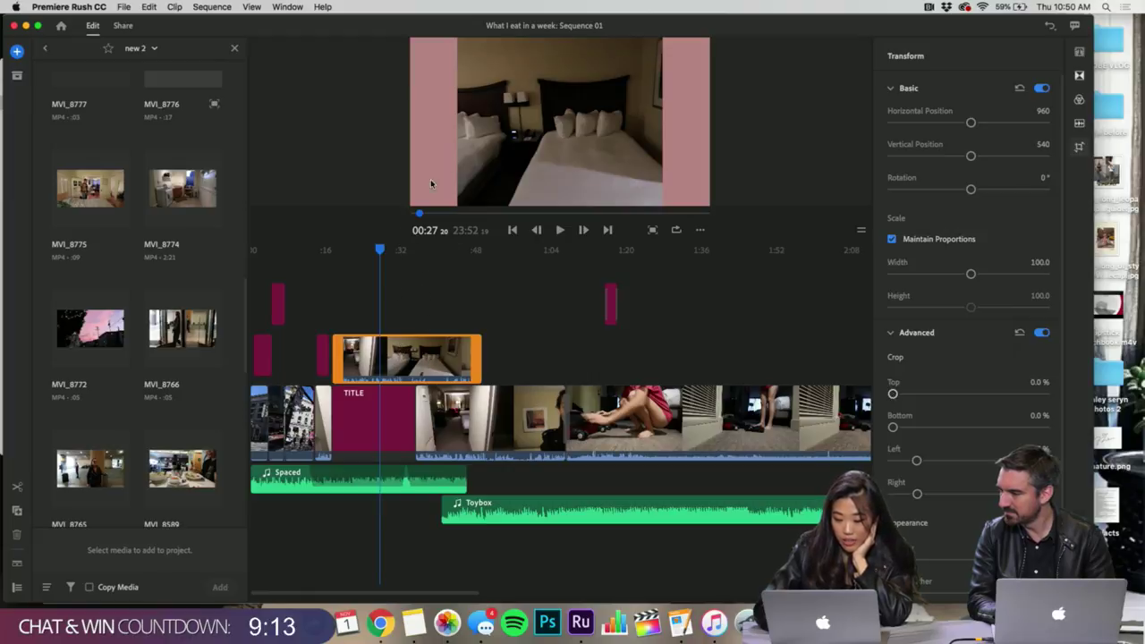
left_click(396, 355)
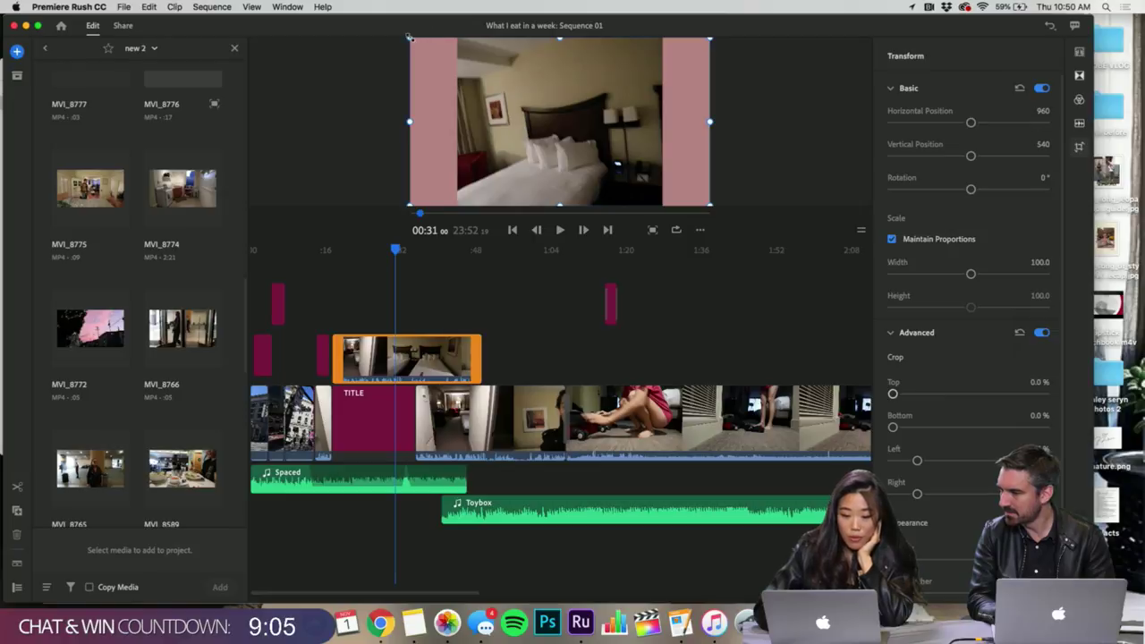
left_click_drag(412, 40, 432, 48)
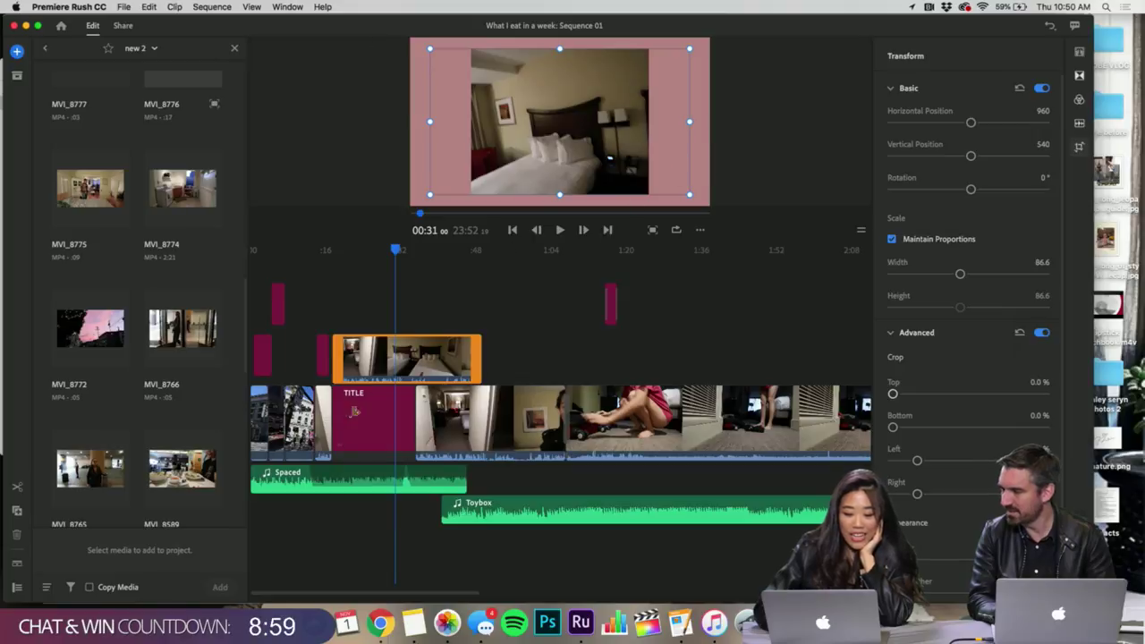
left_click(361, 304)
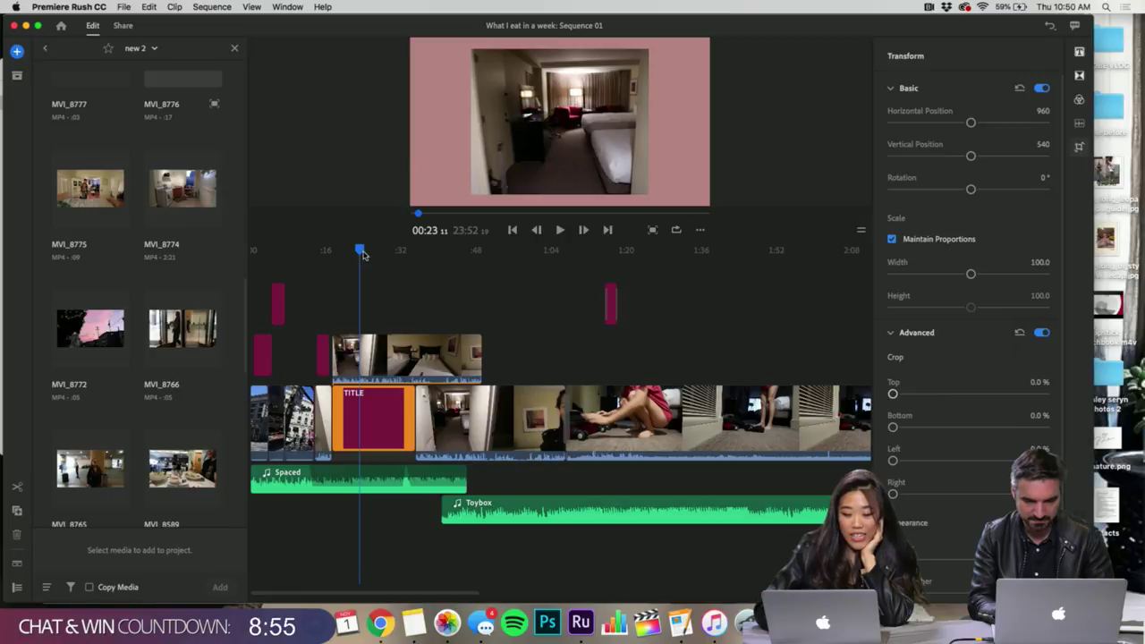
left_click_drag(360, 253, 399, 277)
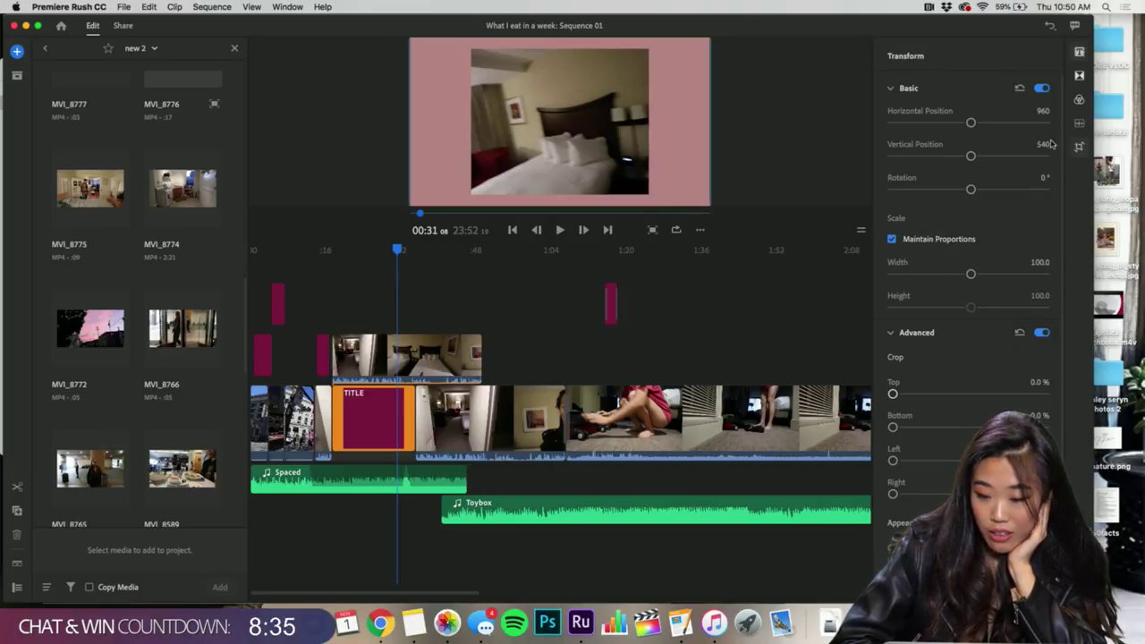
- Move the tuesday title clip earlier to about 00:24 and play from 00:21 to check it
left_click(1080, 53)
left_click(1012, 195)
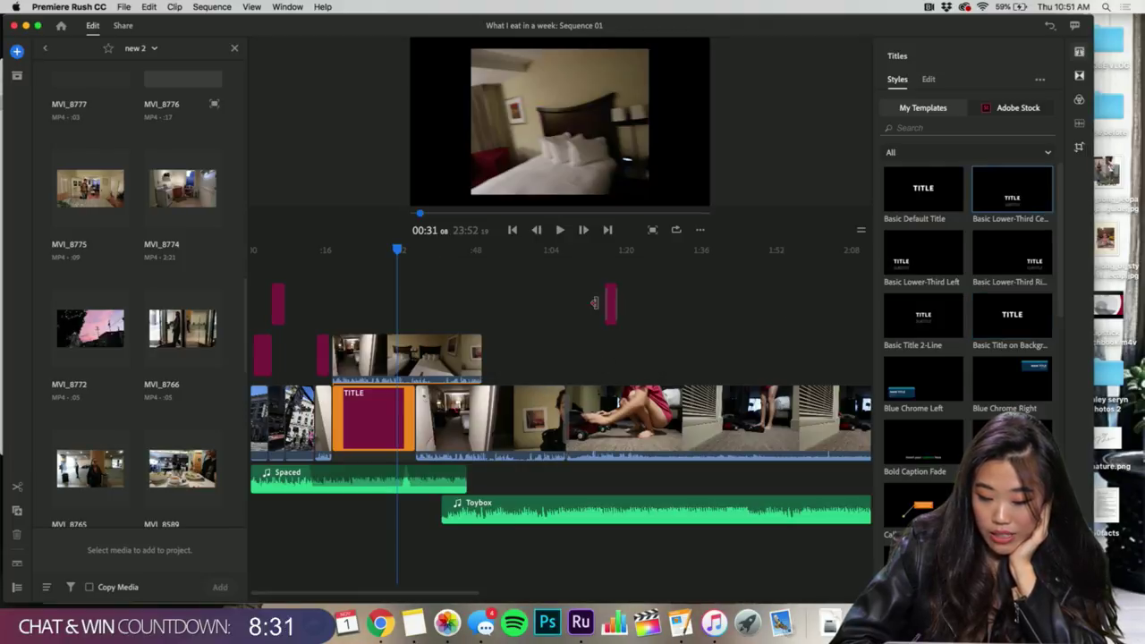
left_click_drag(611, 304, 367, 304)
left_click(352, 270)
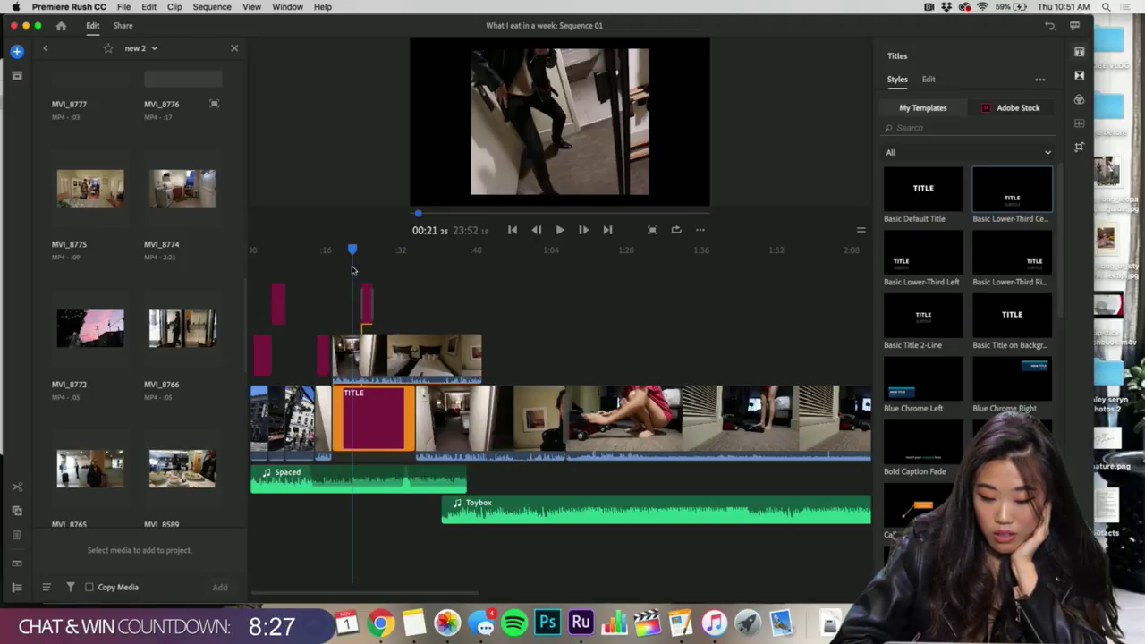
key("space")
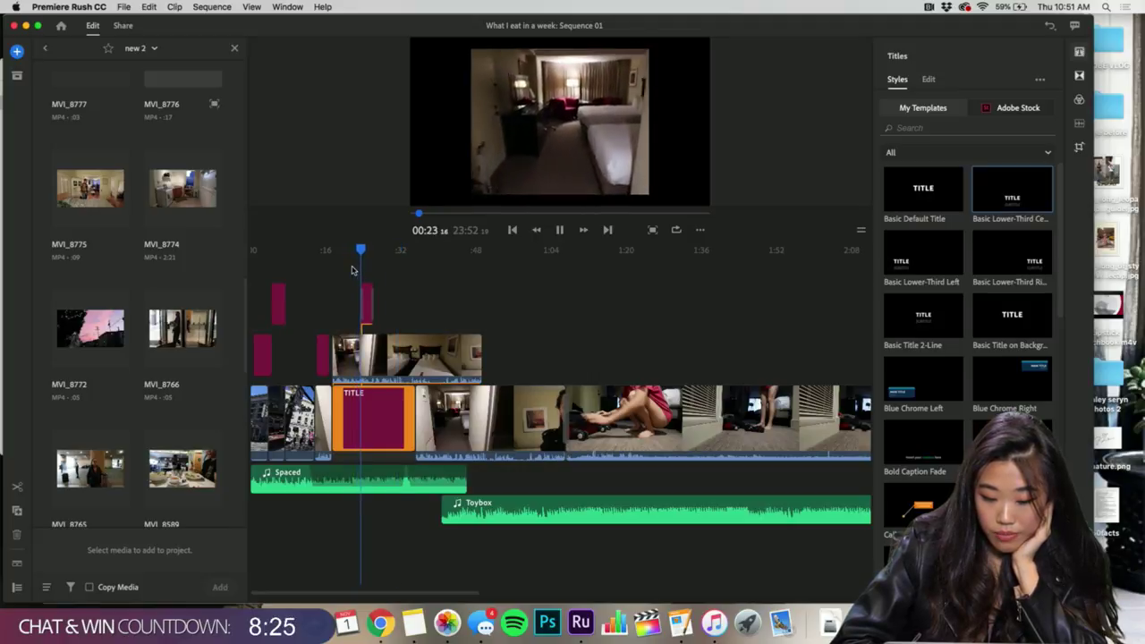
key("space")
- Replace the tuesday title with a Basic Default Title at the playhead
left_click(365, 295)
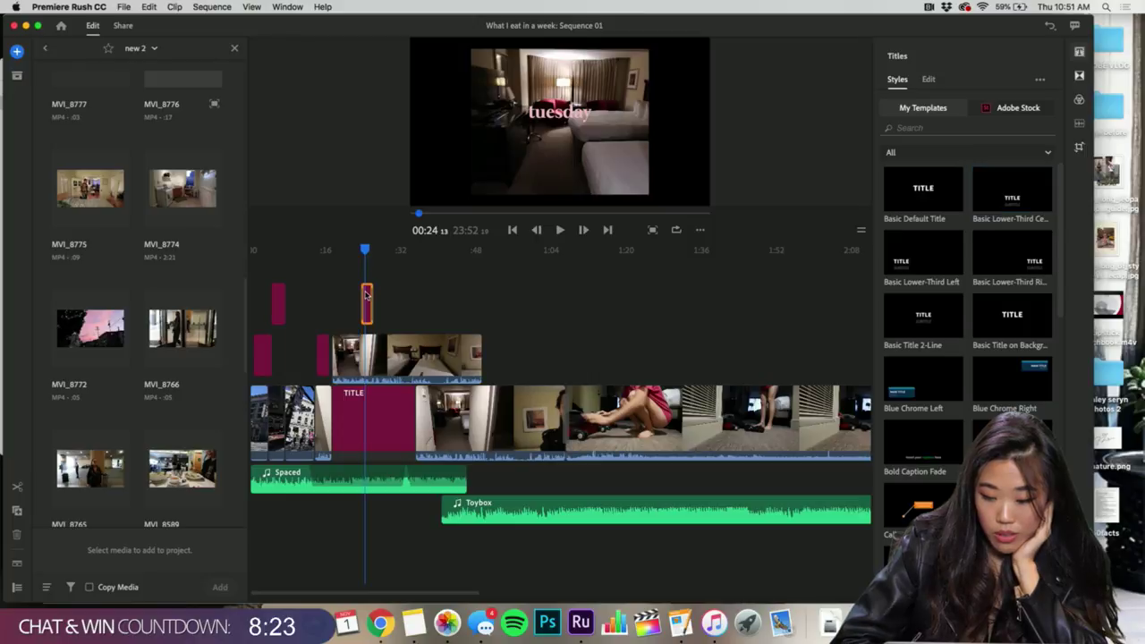
key("Delete")
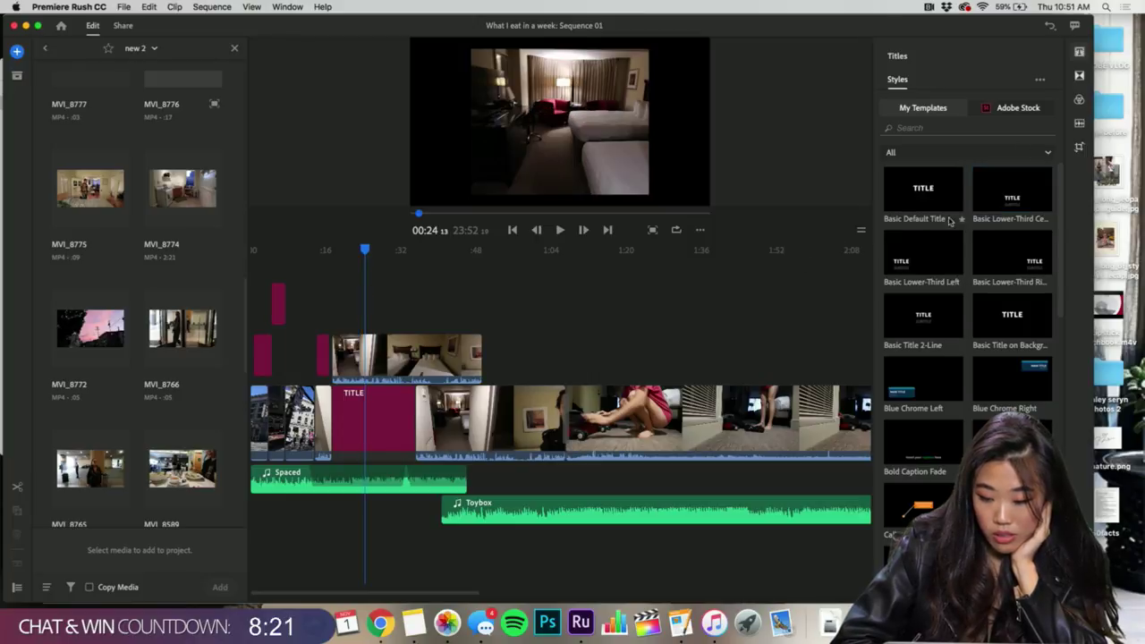
left_click_drag(940, 188, 358, 289)
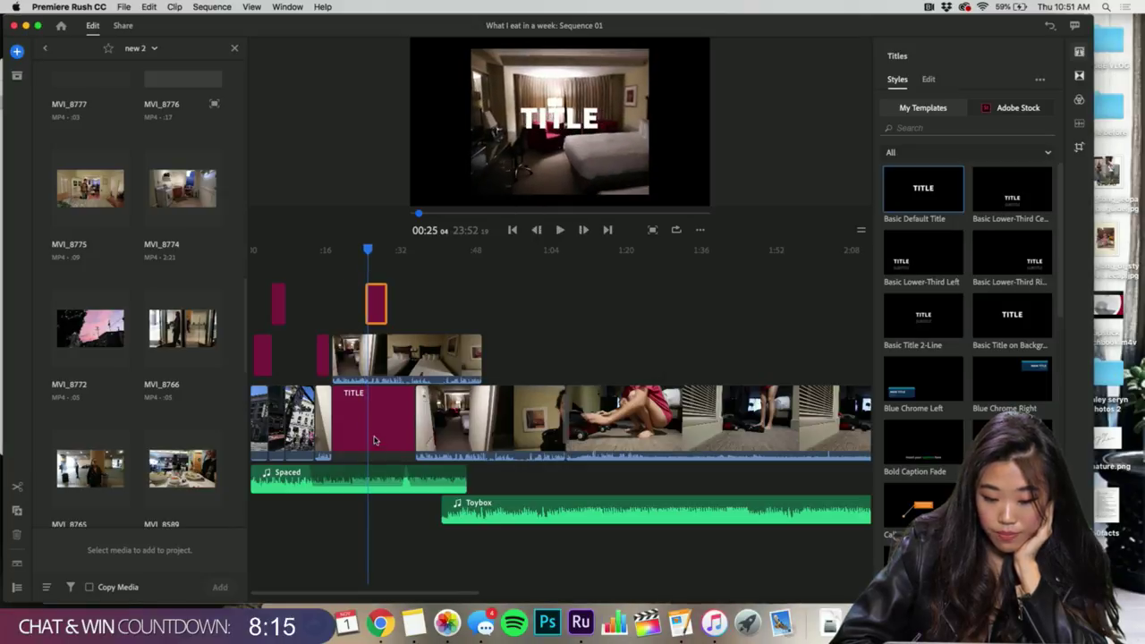
left_click(367, 391)
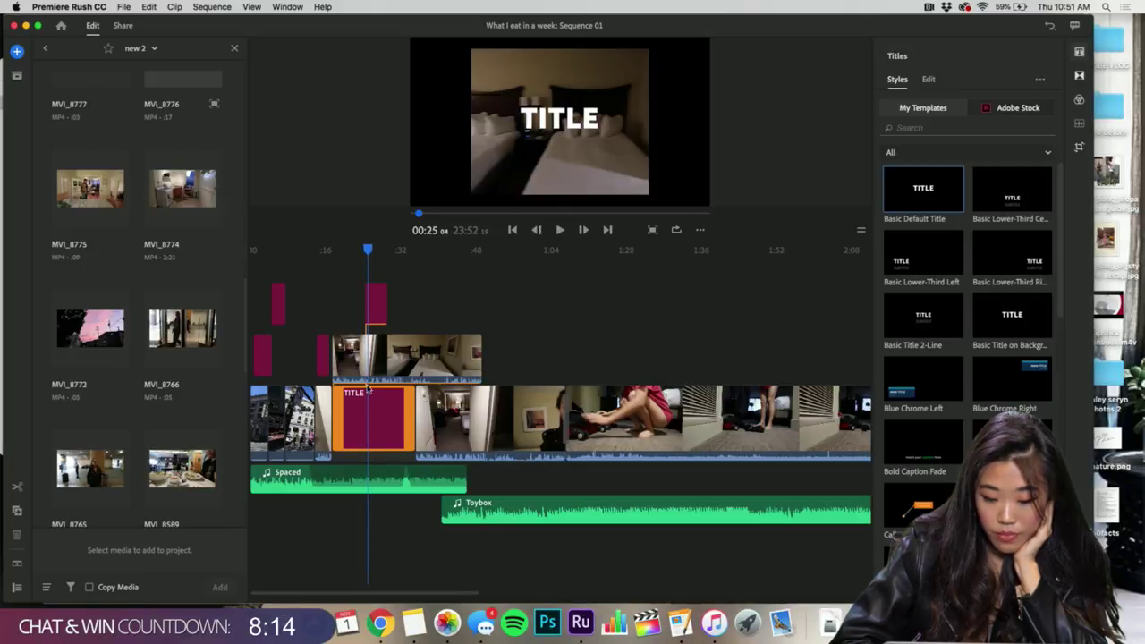
left_click(930, 80)
left_click(892, 147)
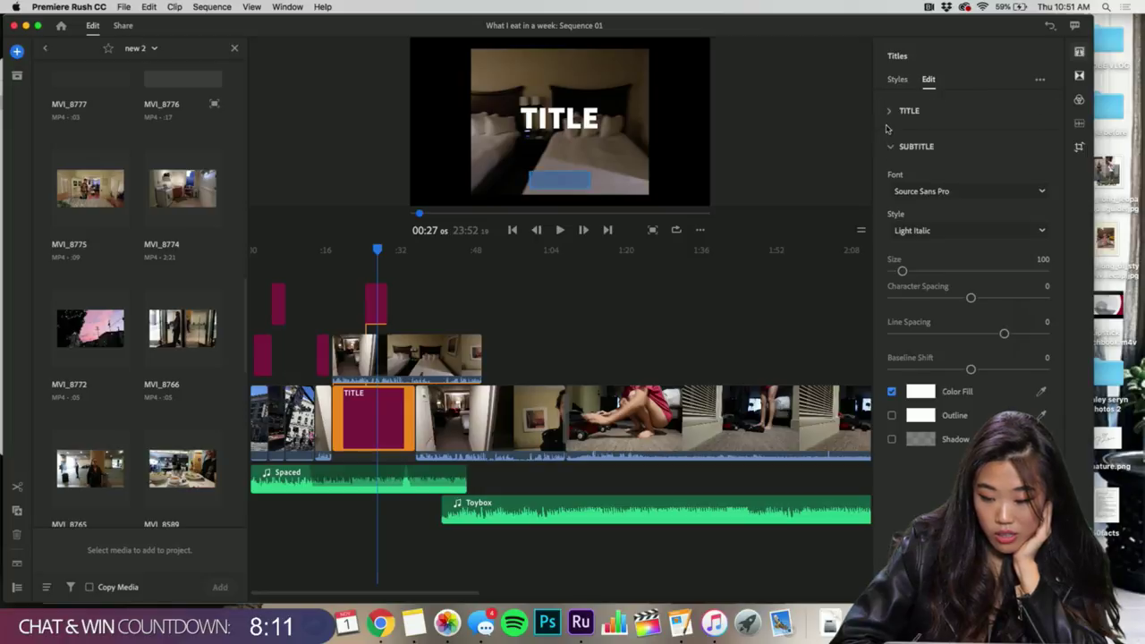
left_click(890, 115)
left_click(359, 438)
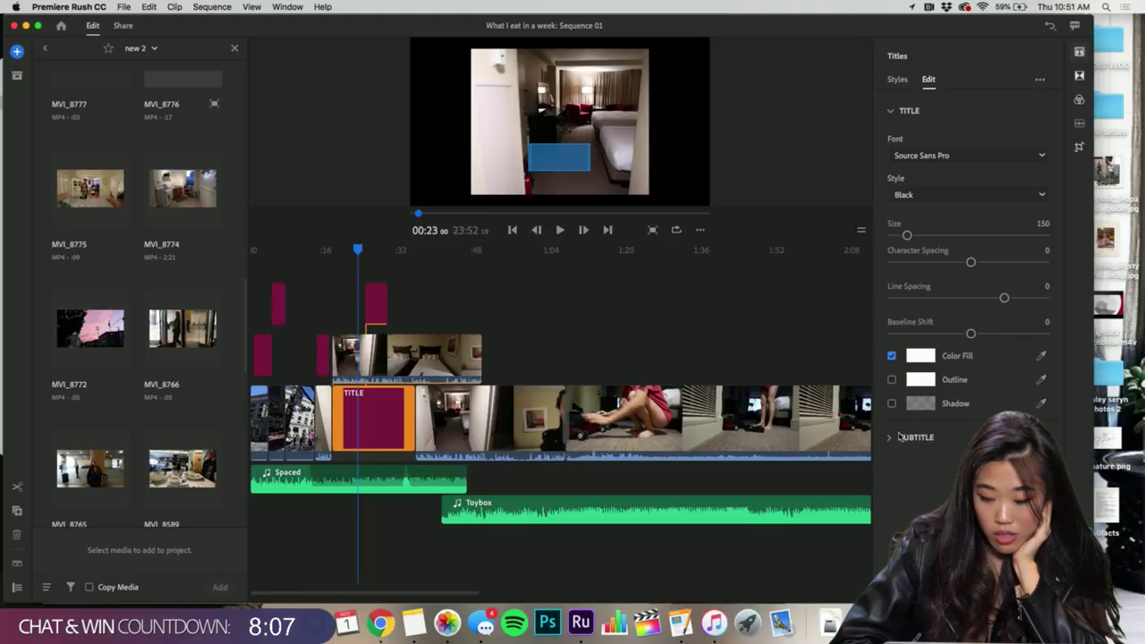
left_click(319, 294)
key("space")
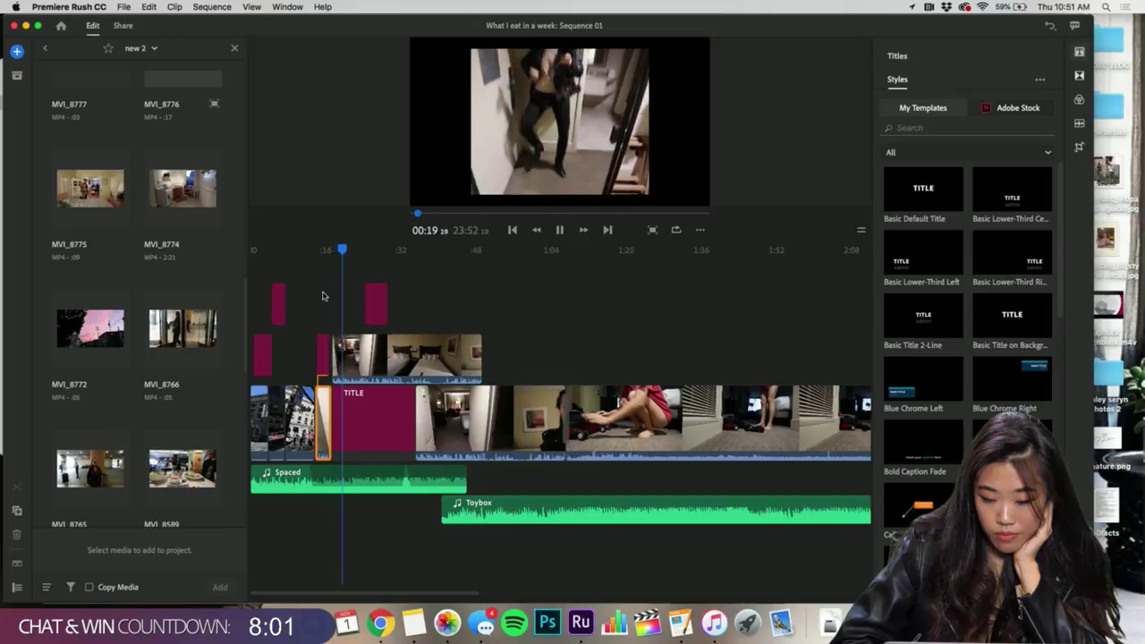
left_click(385, 413)
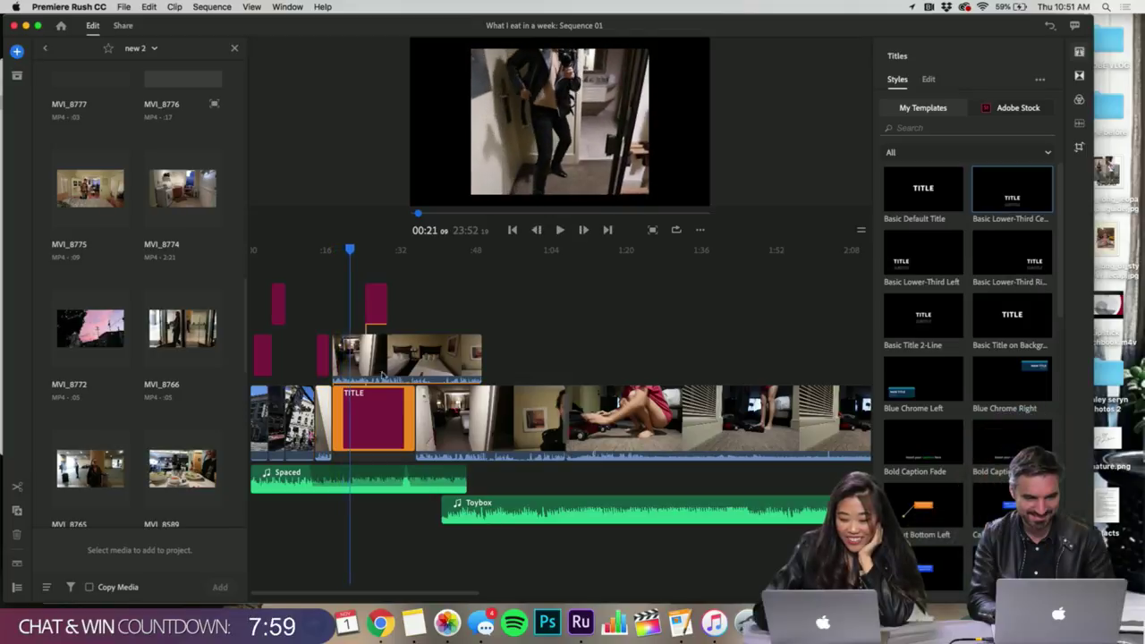
left_click(364, 426)
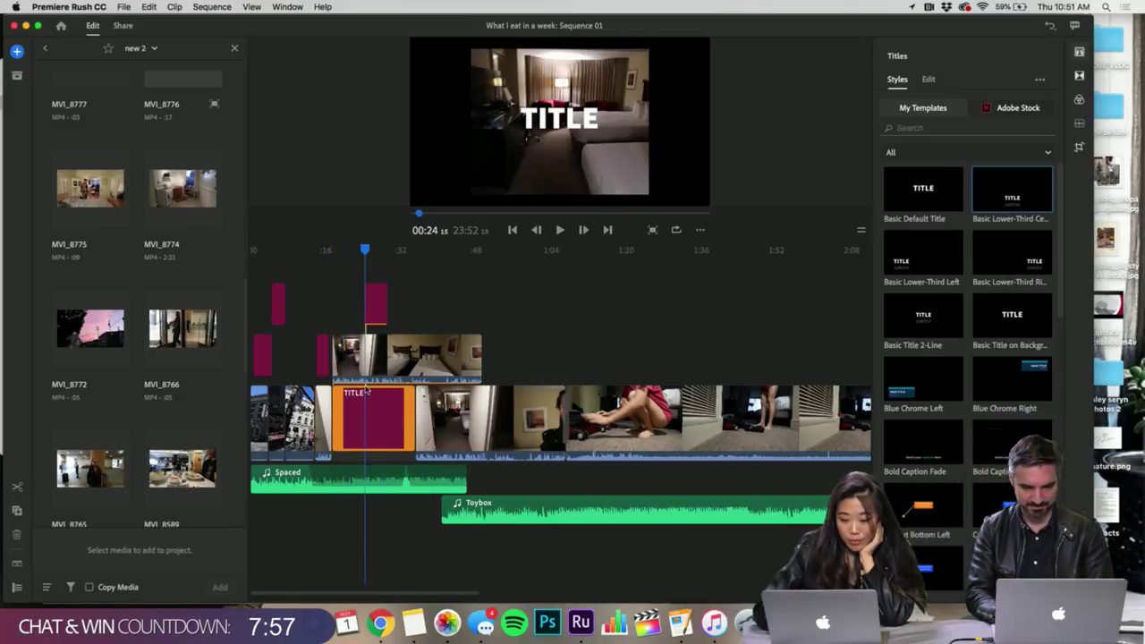
double_click(369, 435)
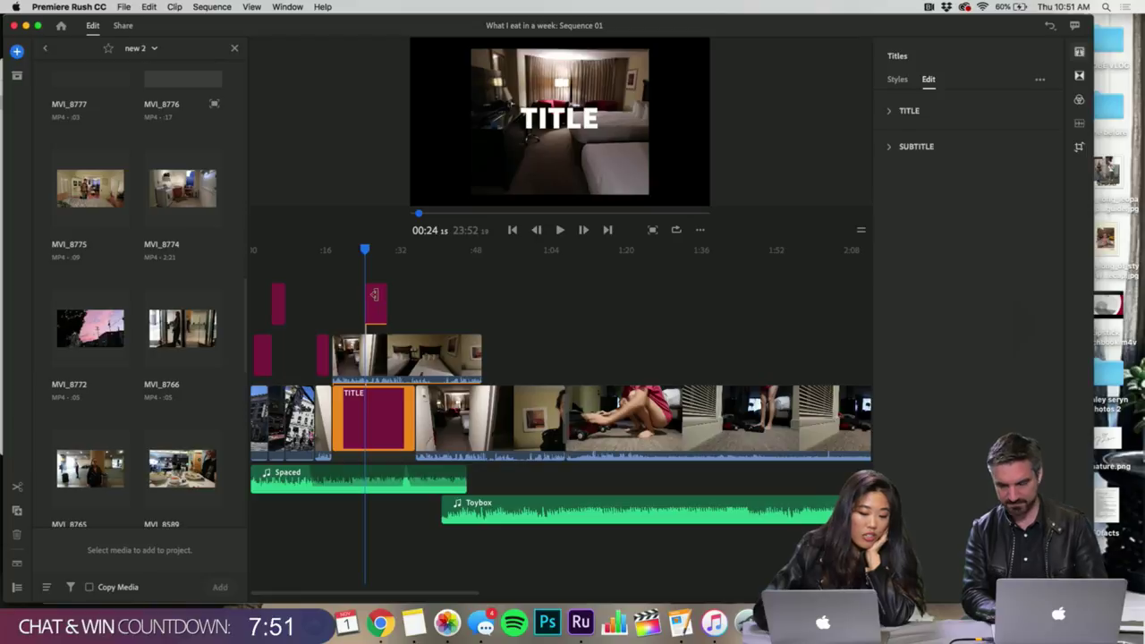
left_click(374, 294)
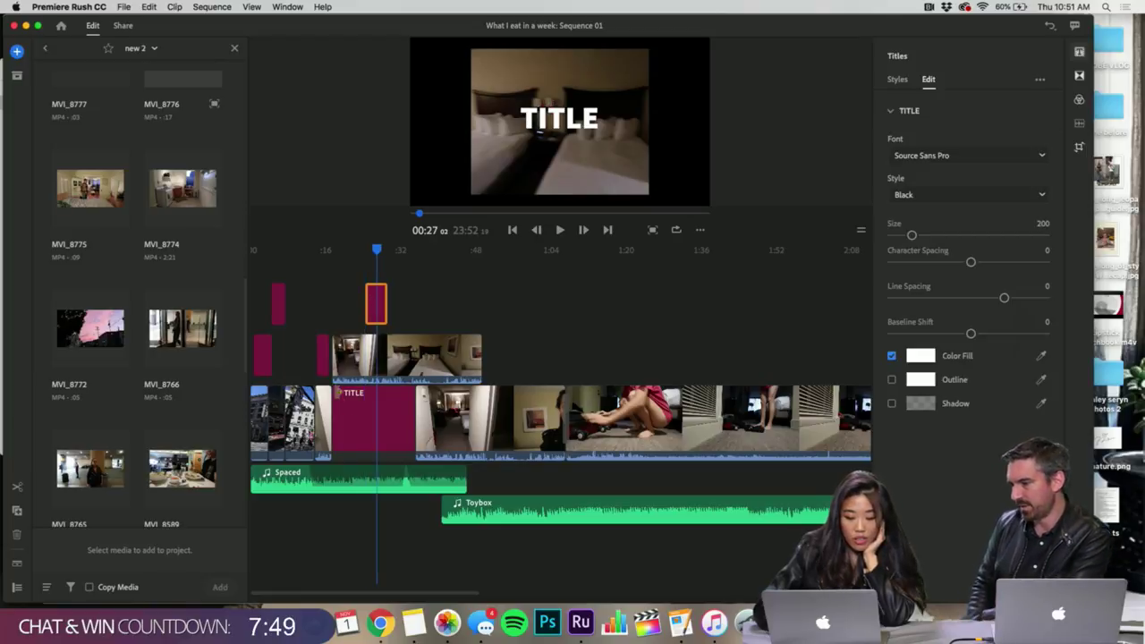
left_click(352, 305)
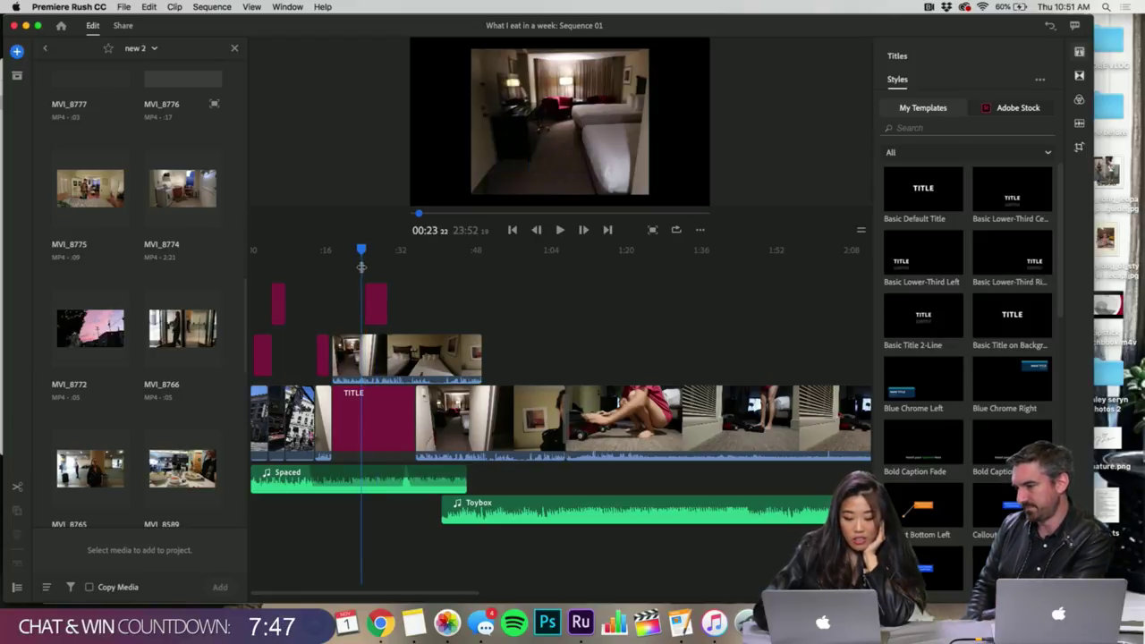
- Scrub between 00:23 and 00:27, then delete the default title clip
mouse_move(360, 248)
left_mouse_down()
mouse_move(388, 248)
mouse_move(358, 247)
mouse_move(379, 248)
left_mouse_up()
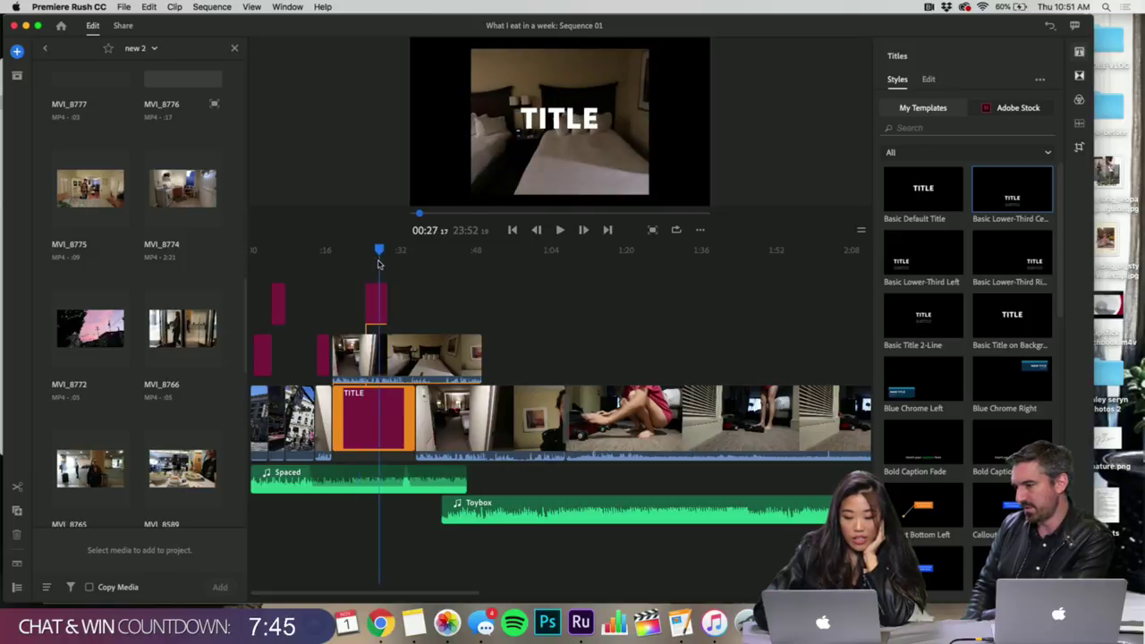
left_click(379, 309)
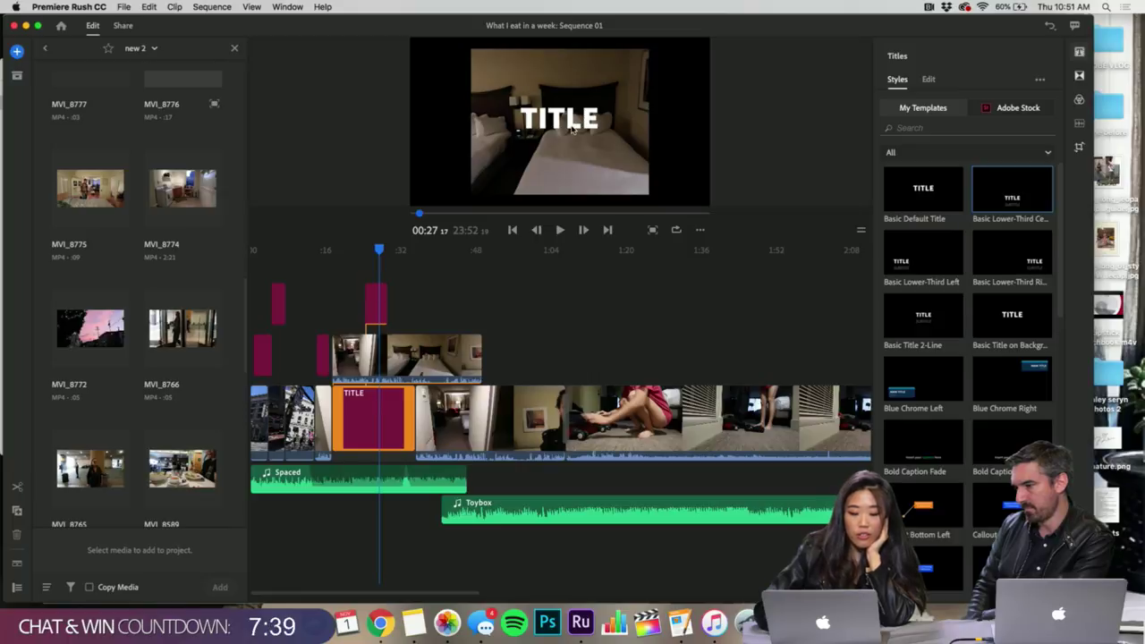
left_click(376, 306)
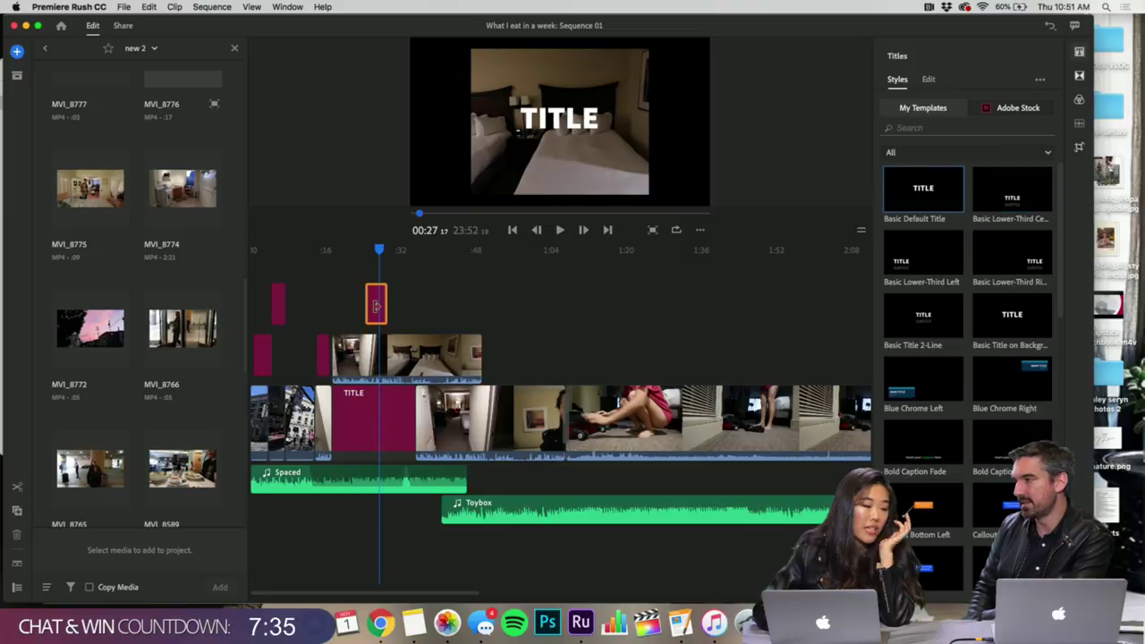
key("Delete")
- Undo back to the tuesday title at its original time near 01:17 and select it
left_click(334, 305)
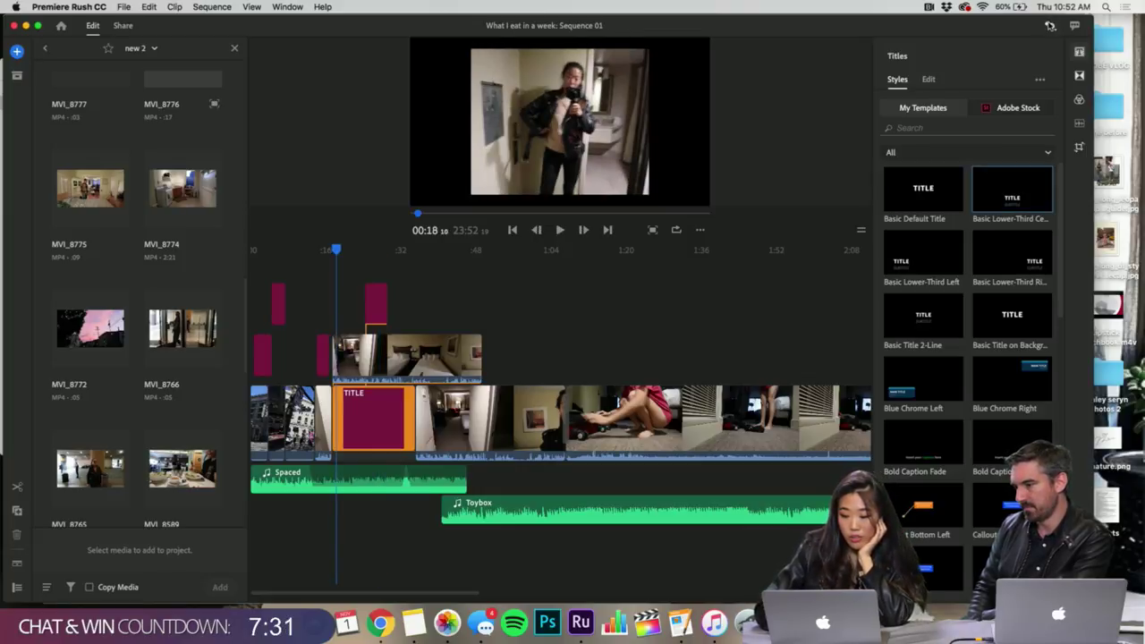
key("super+z")
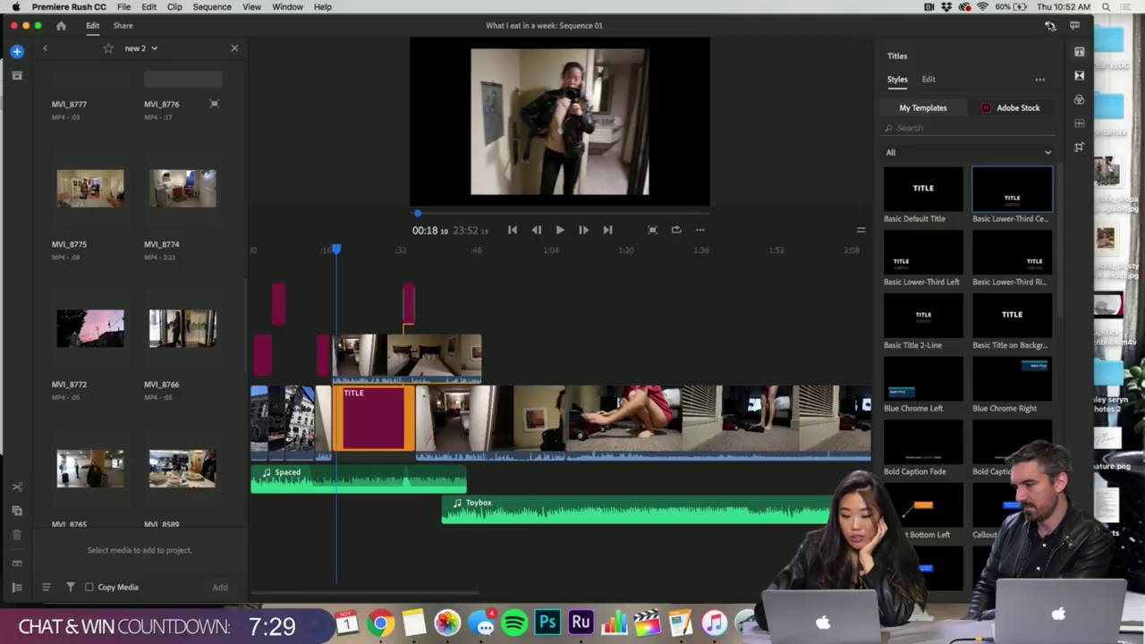
left_click(1051, 25)
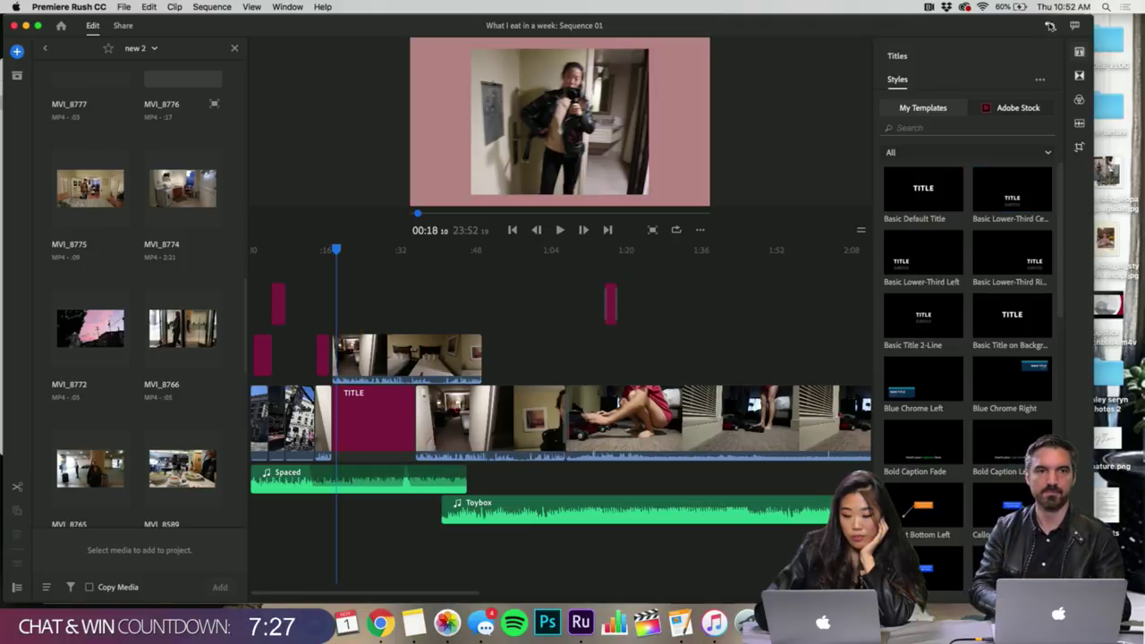
left_click(610, 304)
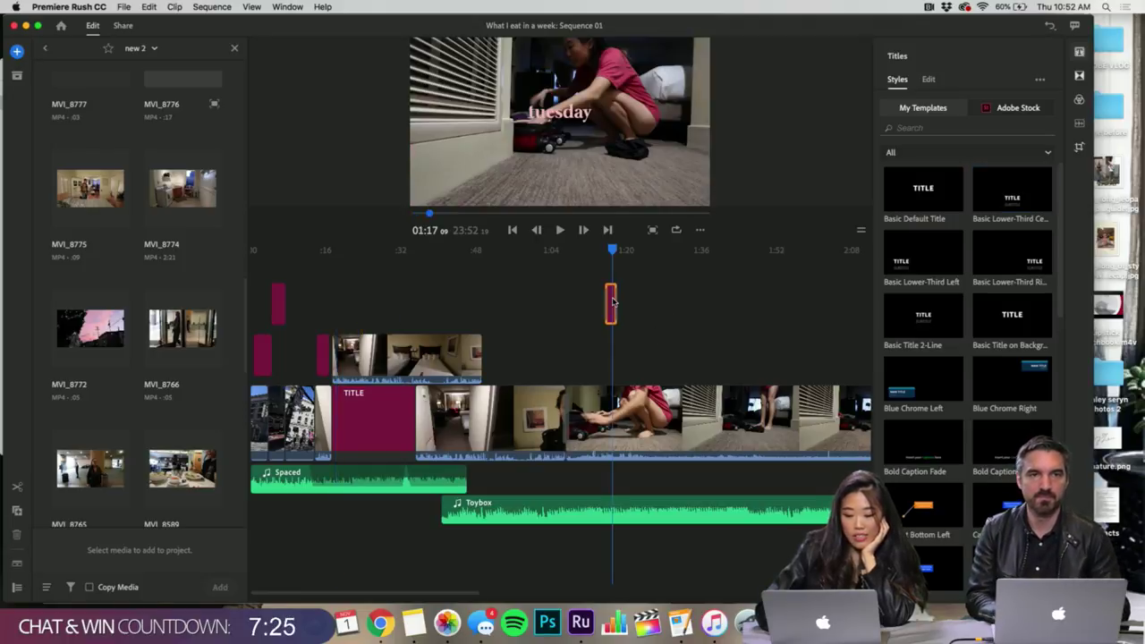
- Delete the selected clip and scrub the title card section from 00:20 to 00:31
key("Delete")
left_click(349, 287)
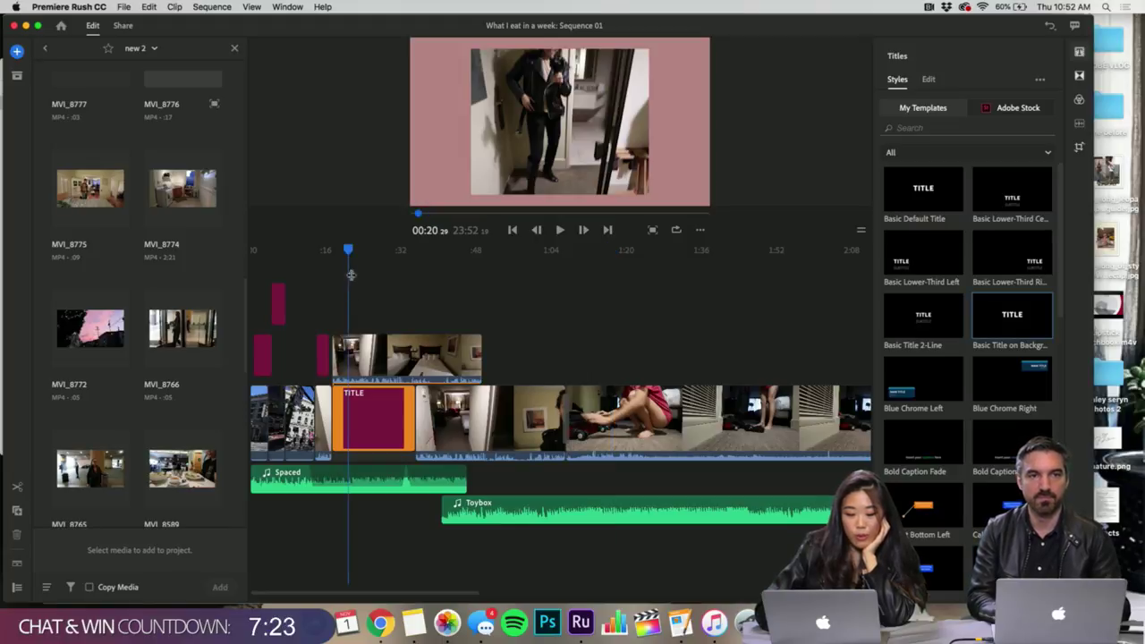
left_click_drag(350, 256, 415, 276)
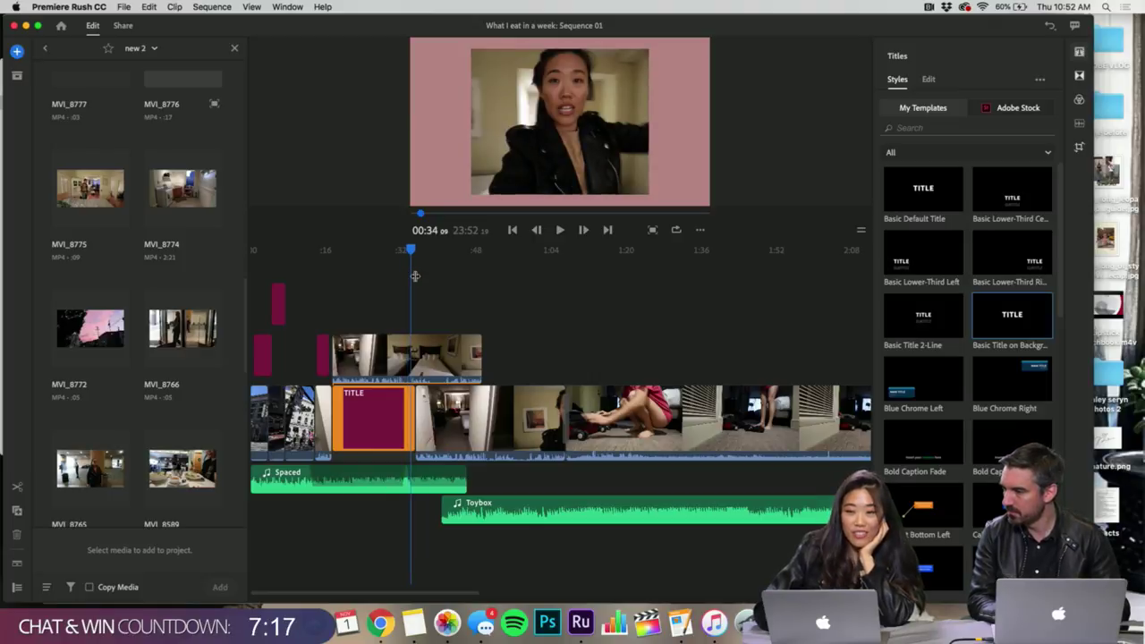
left_click(930, 79)
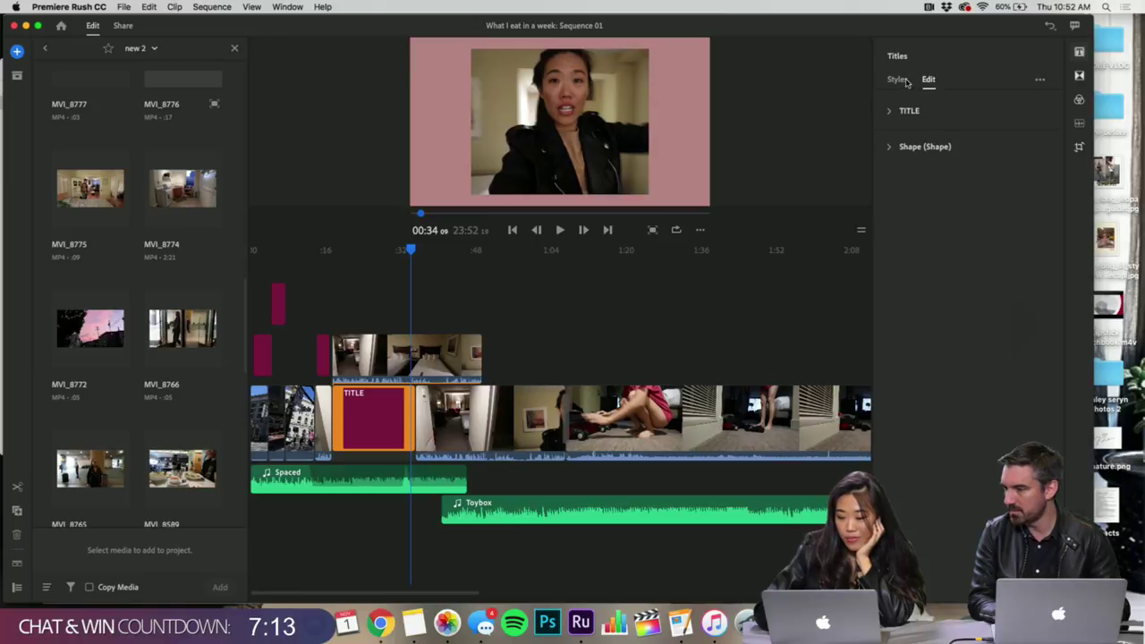
- Crop the bedroom inset's top so TITLE shows, and move the long red-case clip to the overlay track
left_click(385, 358)
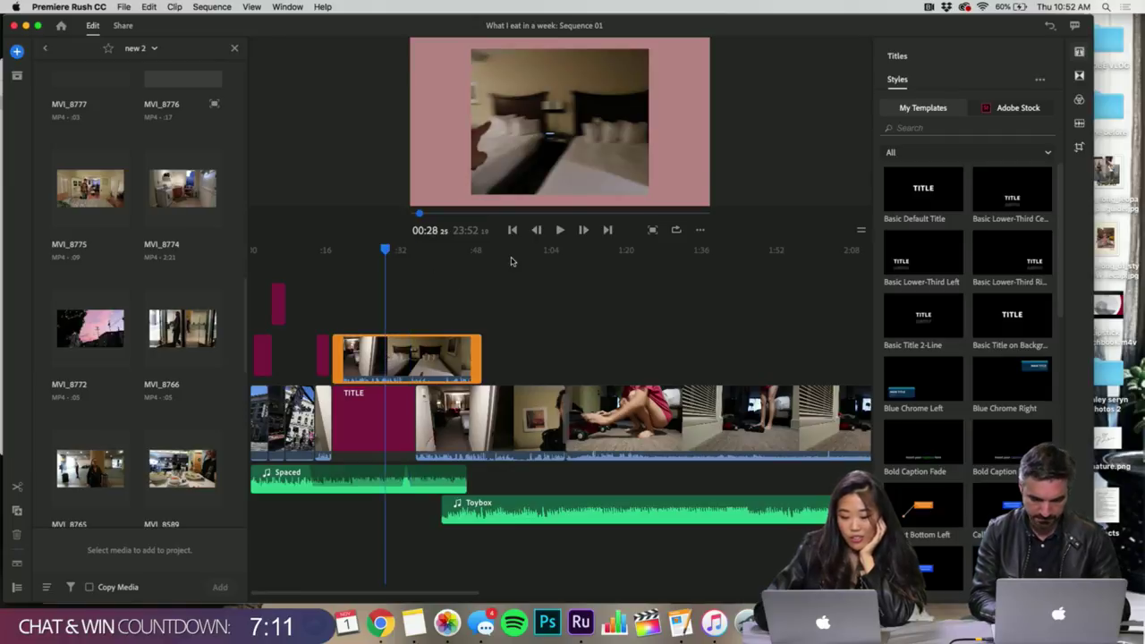
left_click(1079, 147)
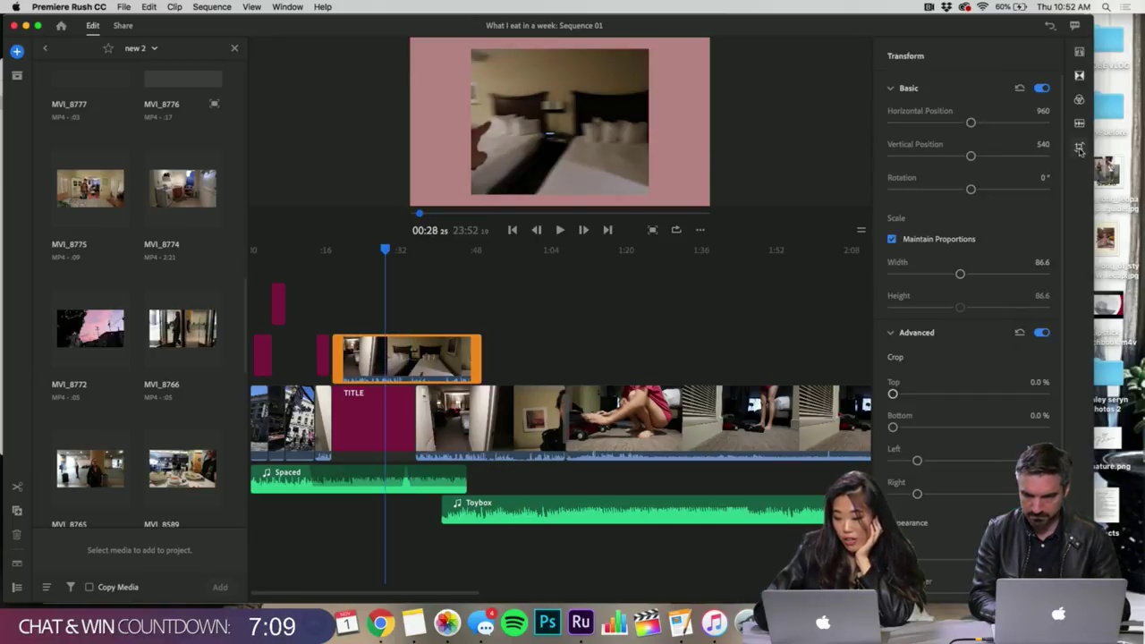
left_click_drag(893, 393, 988, 403)
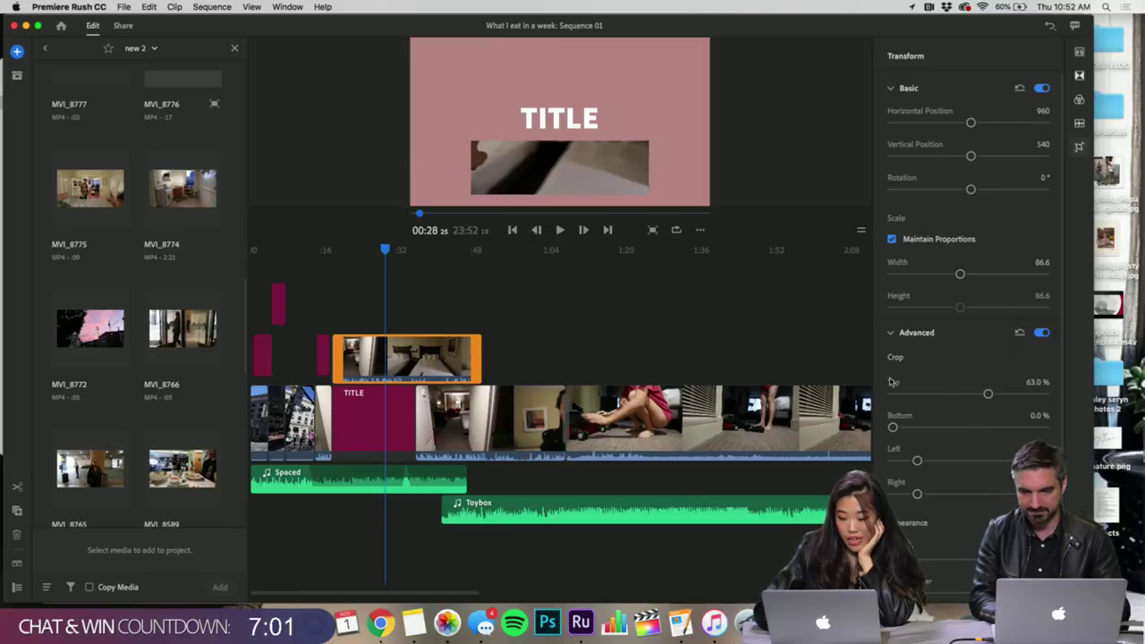
mouse_move(990, 402)
left_mouse_down()
mouse_move(891, 391)
mouse_move(995, 390)
mouse_move(972, 388)
left_mouse_up()
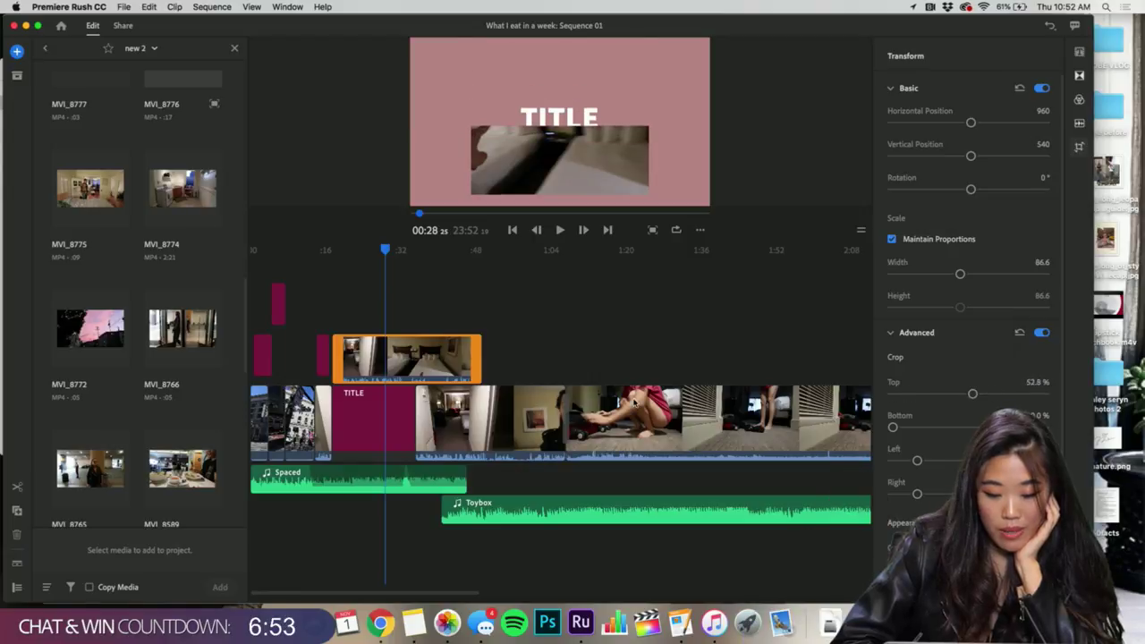
left_click_drag(631, 421, 421, 313)
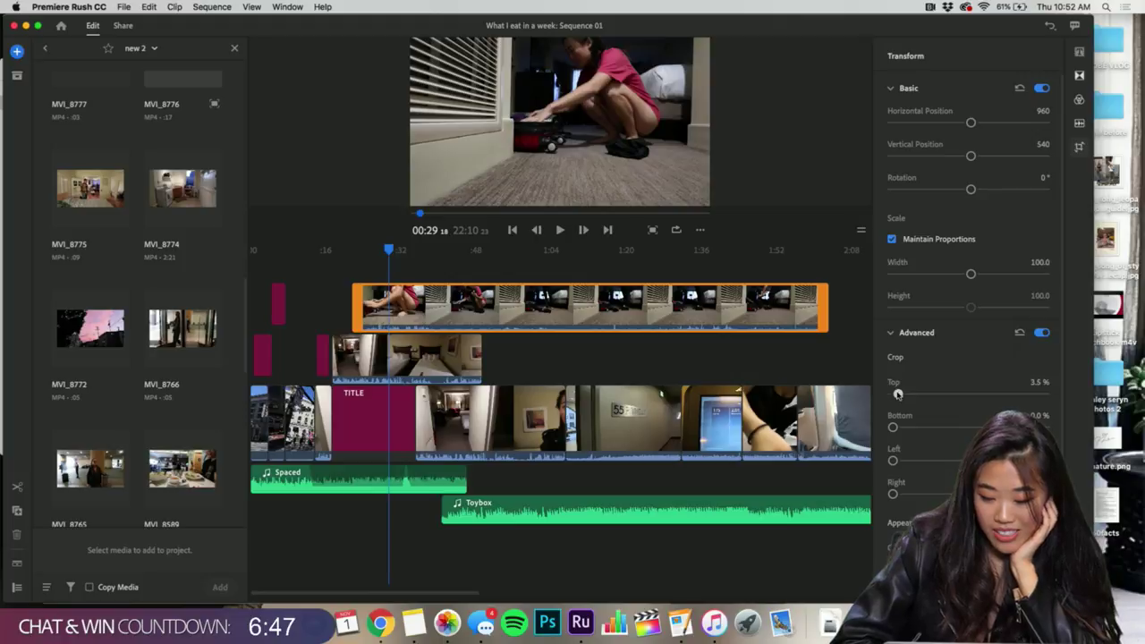
- Crop the floor clip's top, right and left, and move it up and right over TITLE
left_click_drag(893, 393, 988, 395)
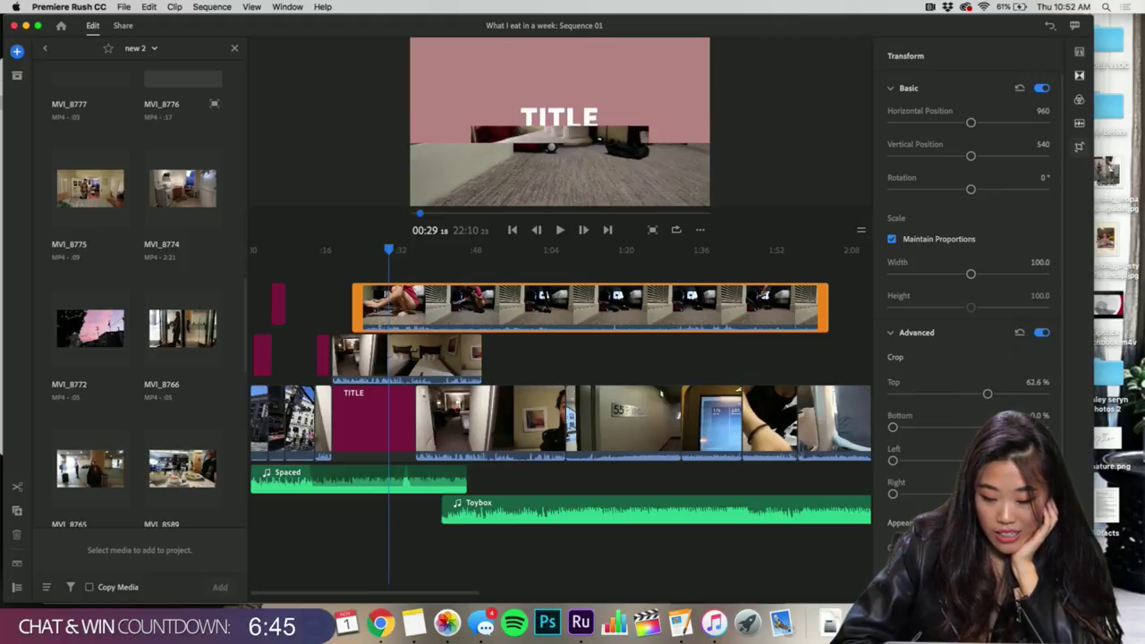
left_click_drag(892, 494, 926, 497)
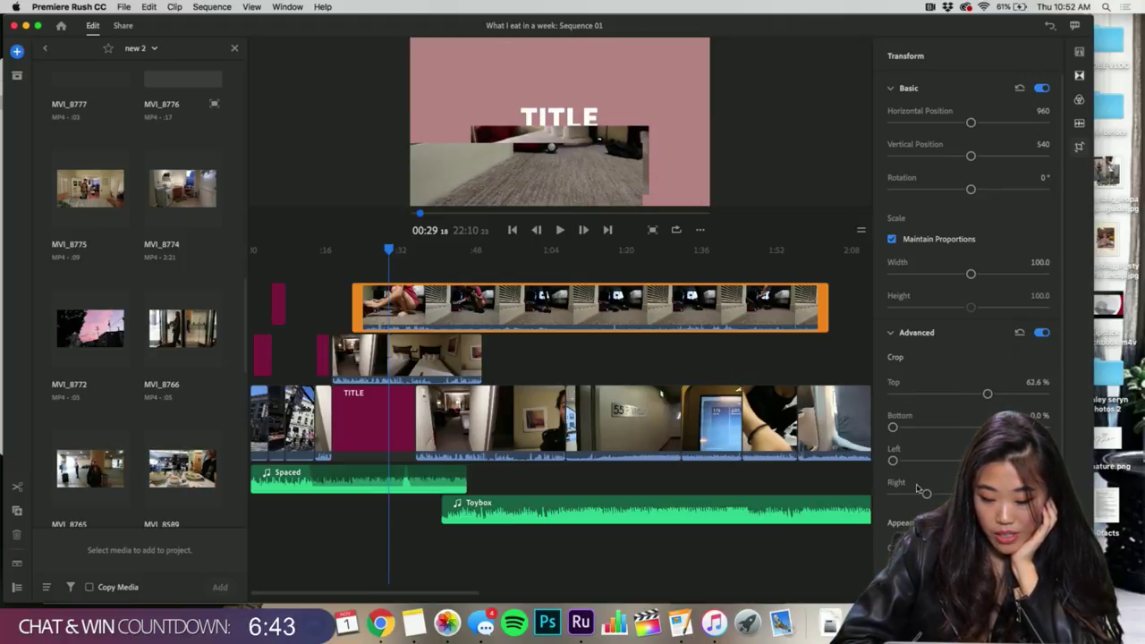
left_click_drag(893, 460, 924, 461)
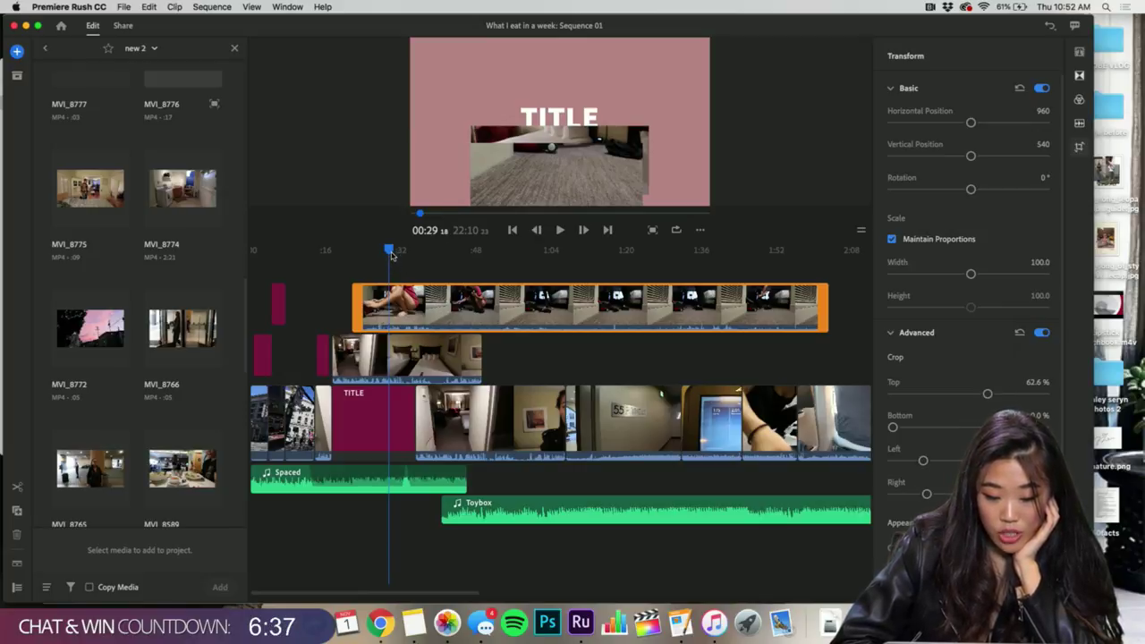
left_click(502, 170)
left_click_drag(502, 170, 562, 70)
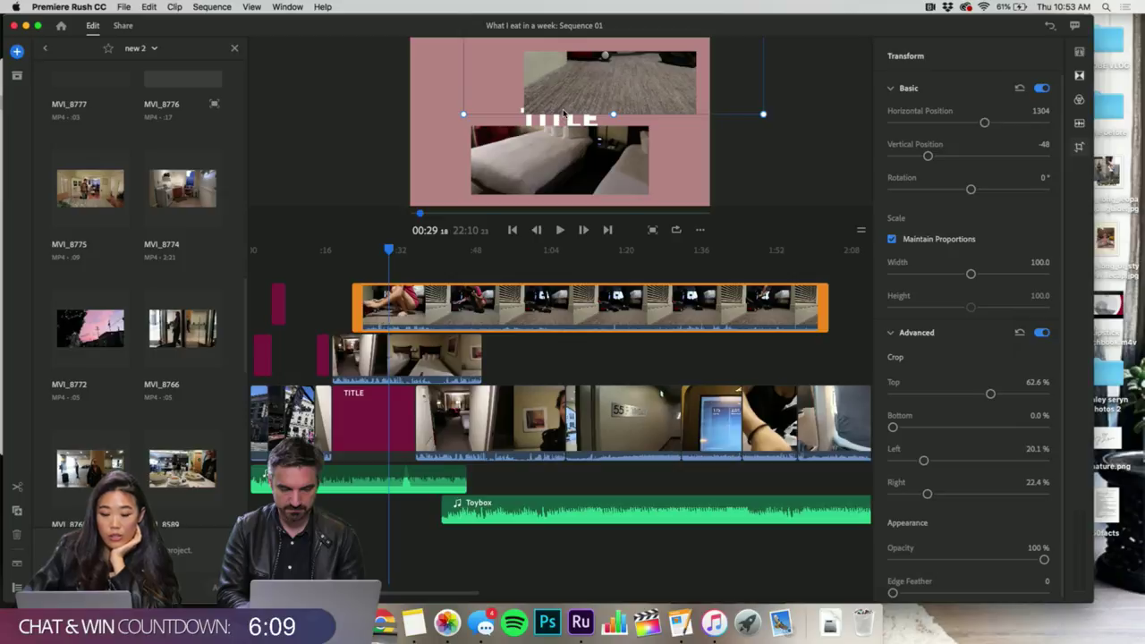
- Play back and scrub the title section from 00:17 to review the inset
left_click(351, 420)
key("space")
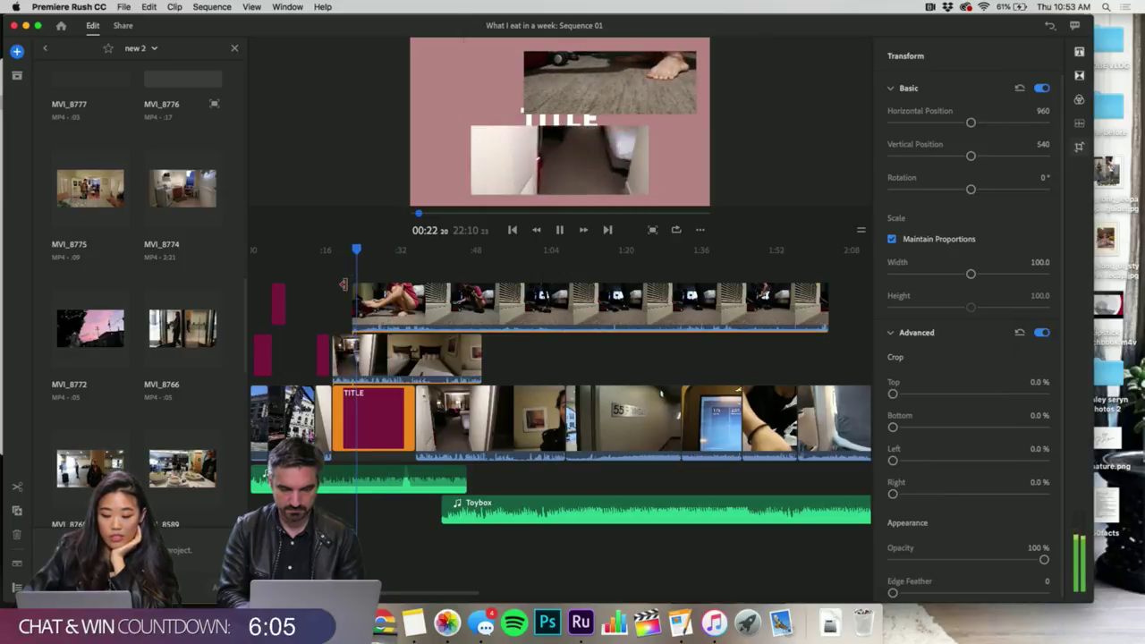
key("space")
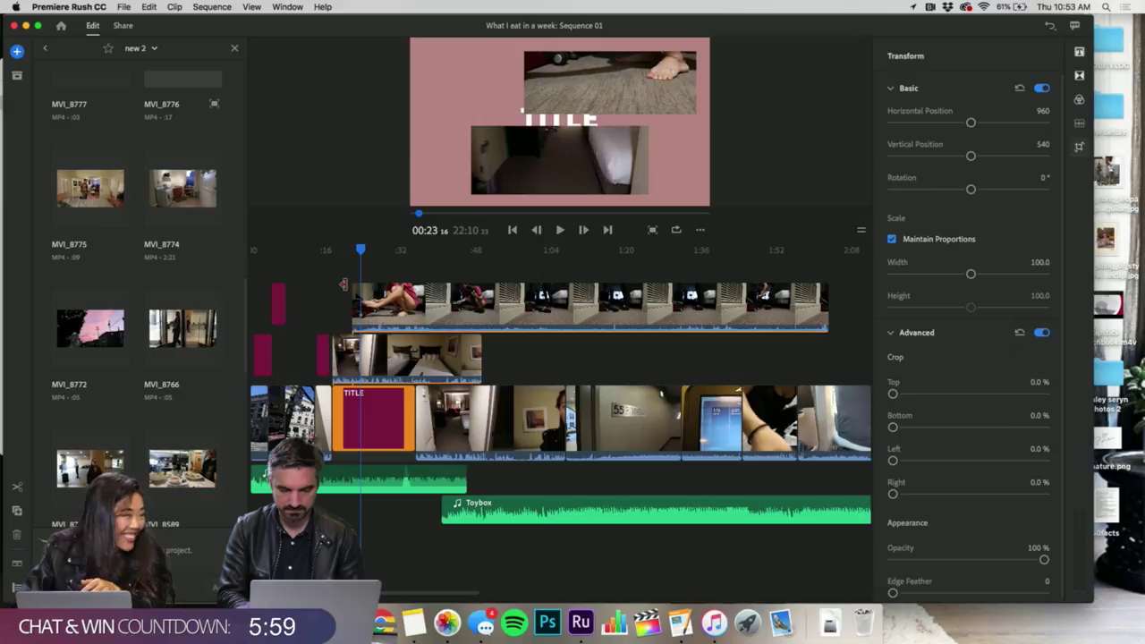
key("space")
key("space")
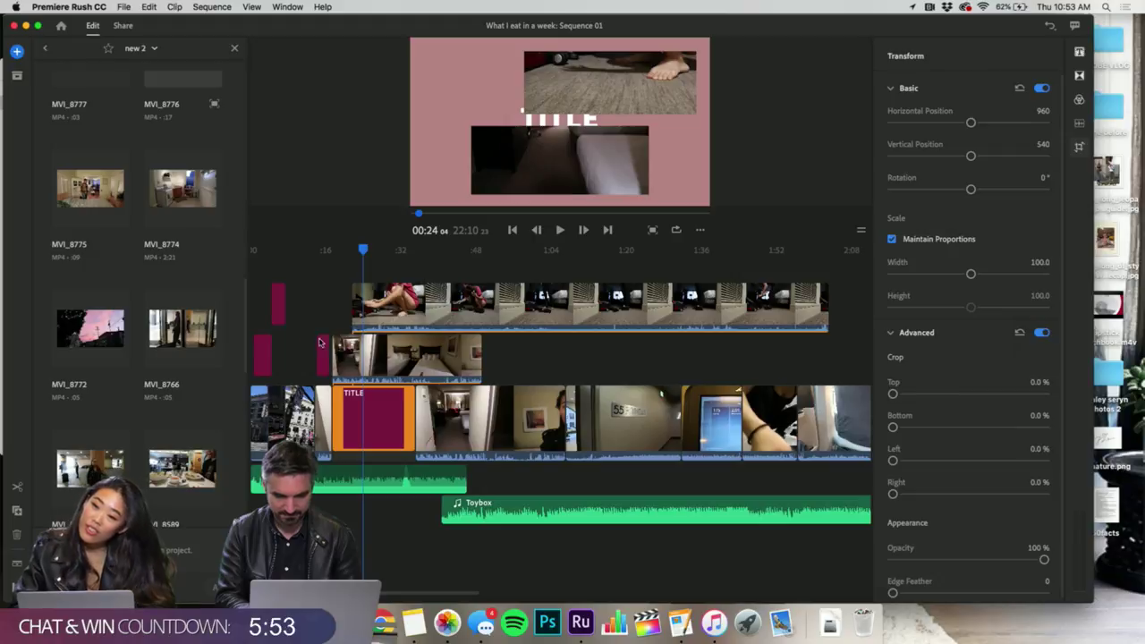
left_click(332, 252)
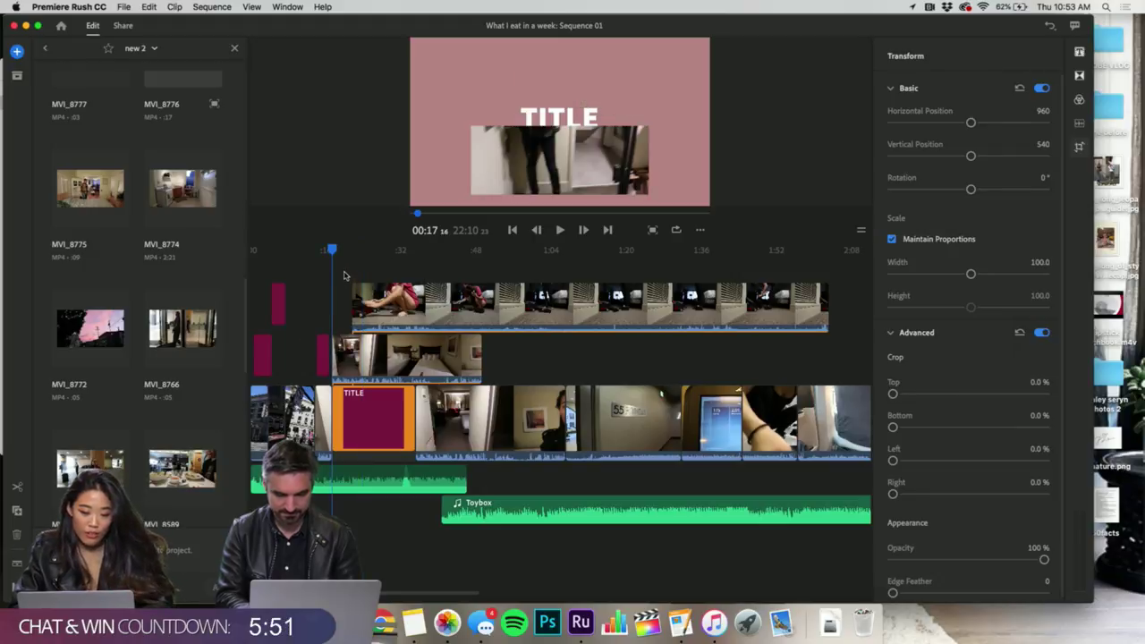
left_click_drag(334, 253, 389, 249)
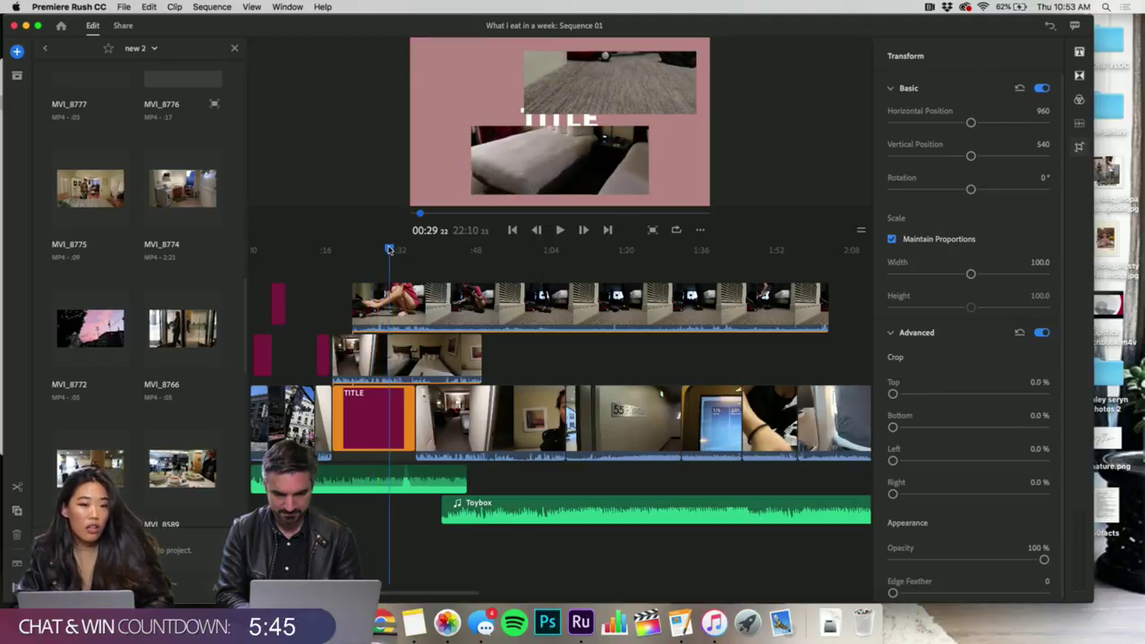
- Undo the last four edits to remove the cropped inset layout
left_click(1051, 28)
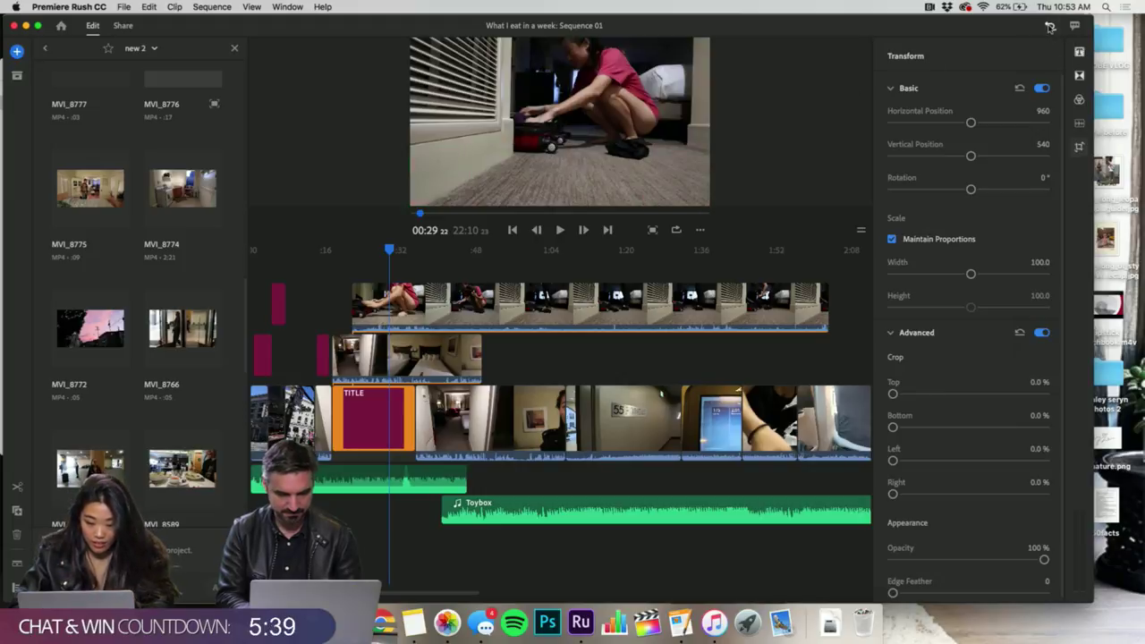
left_click(1050, 28)
left_click(1050, 29)
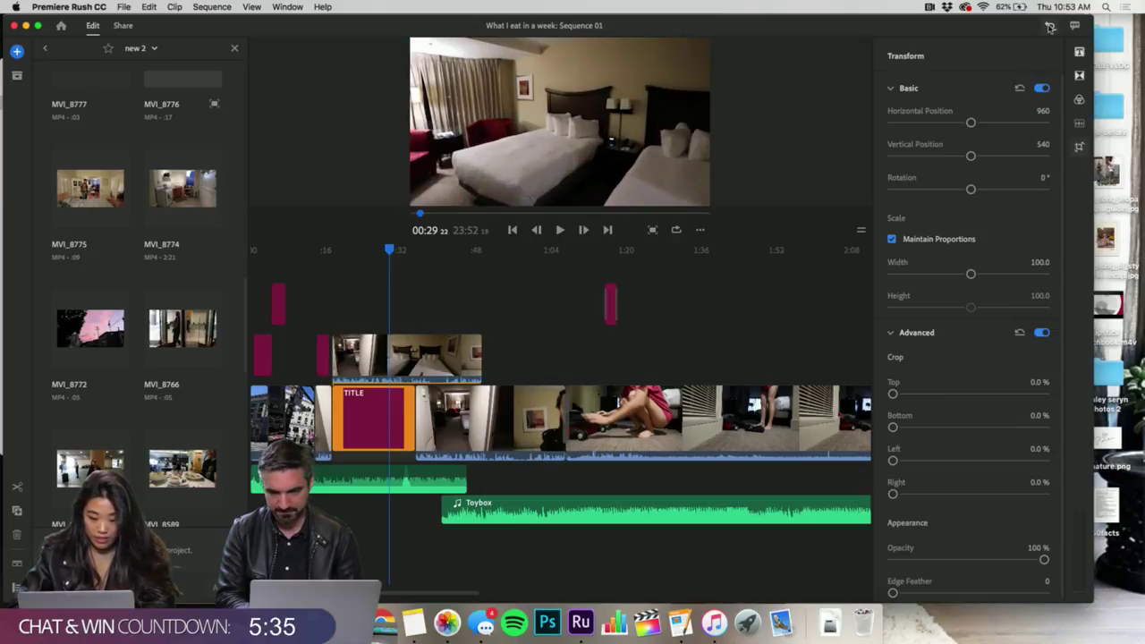
left_click(1051, 28)
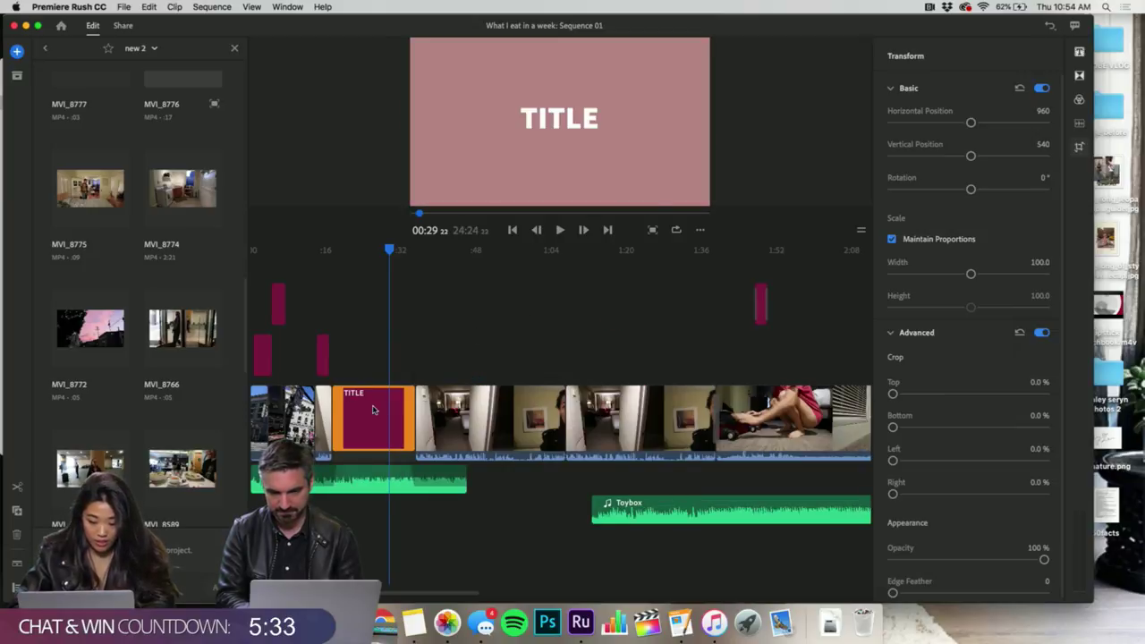
- Delete the TITLE clip from the main track, then restore it with Undo
key("Delete")
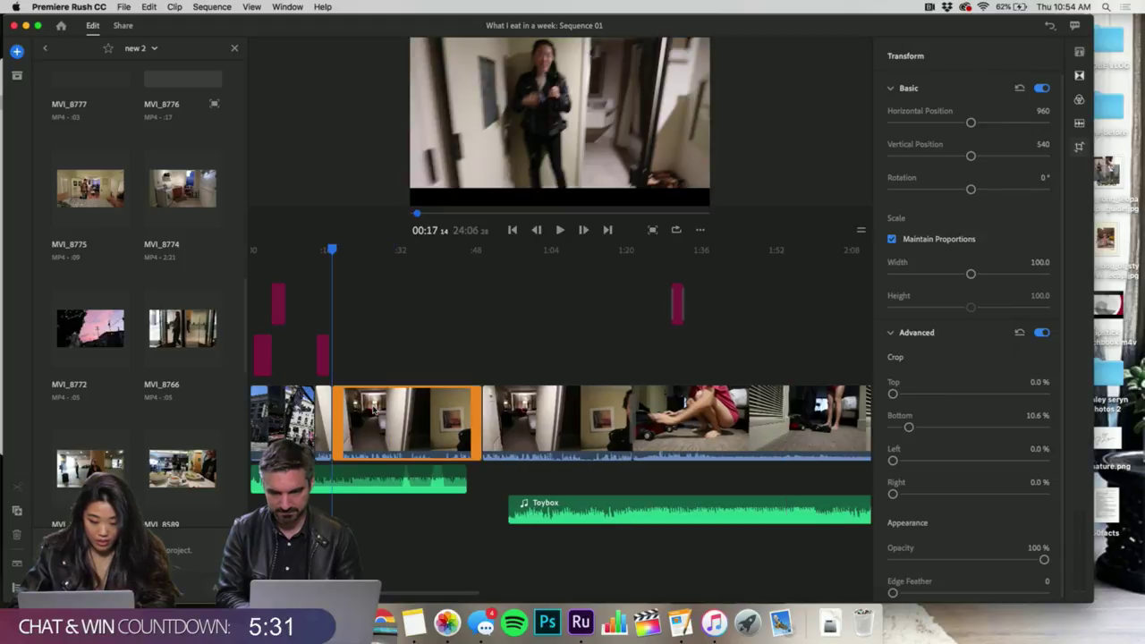
left_click(348, 347)
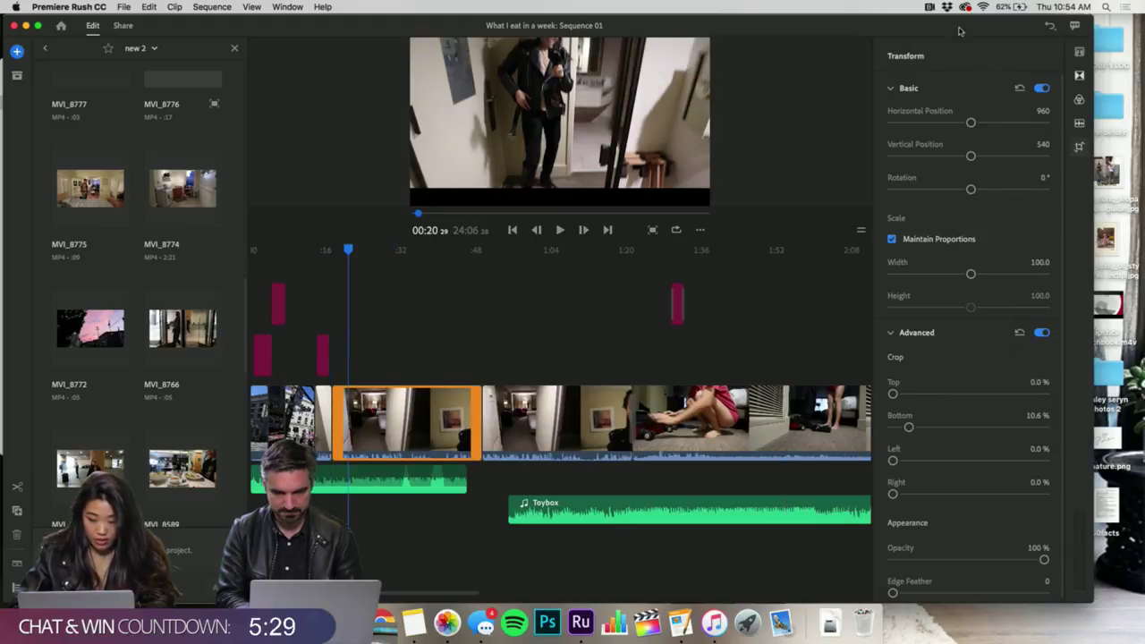
left_click(152, 7)
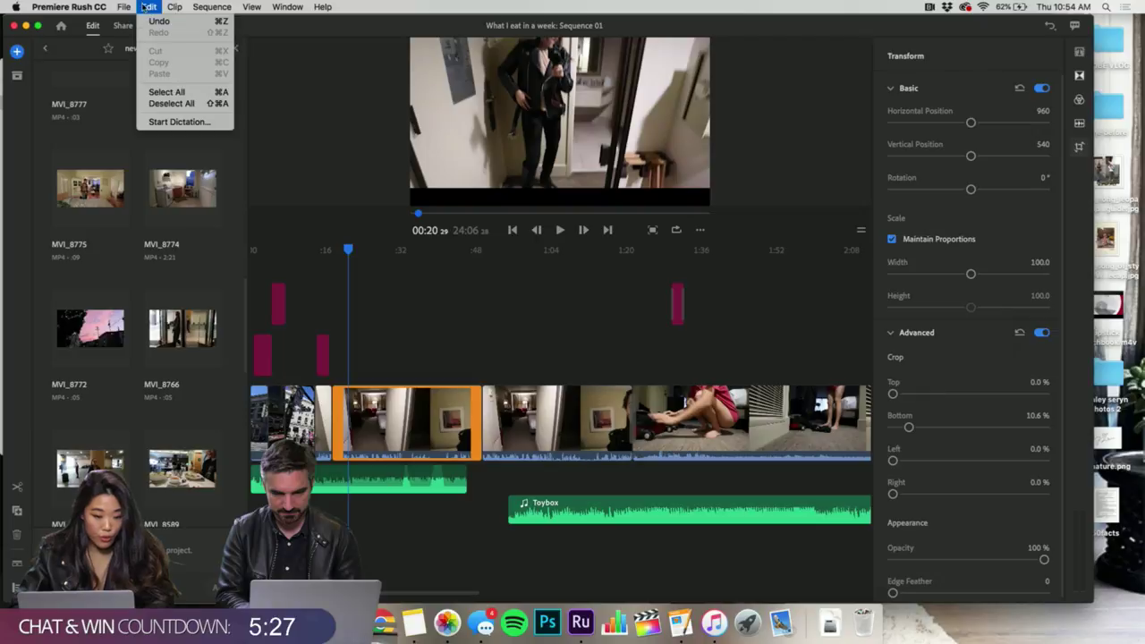
left_click(146, 7)
left_click(365, 306)
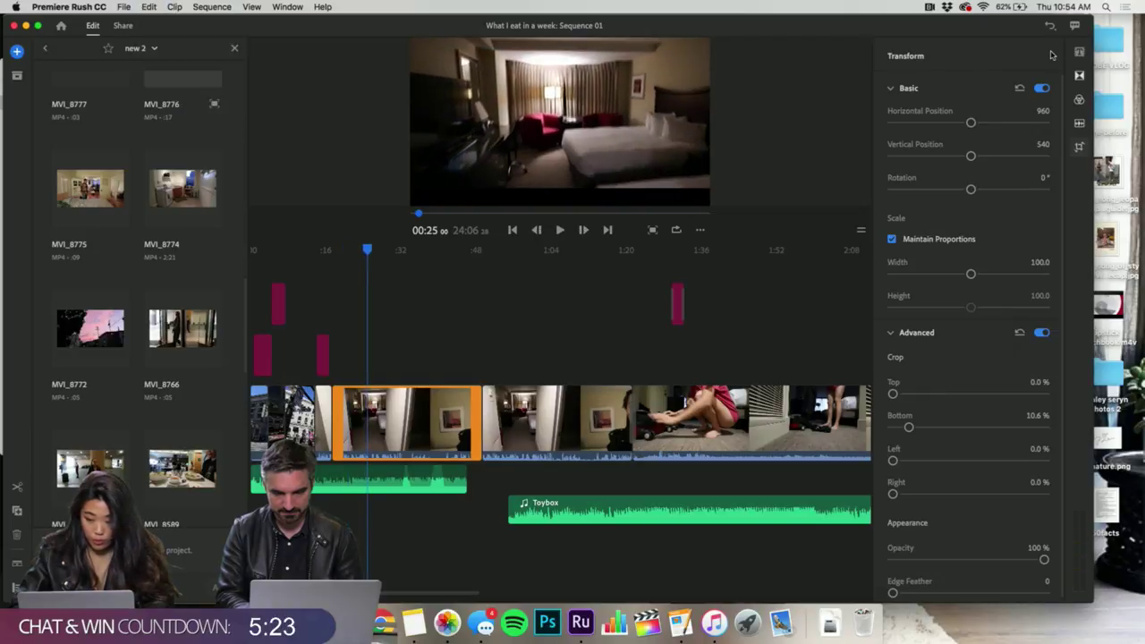
left_click(1052, 26)
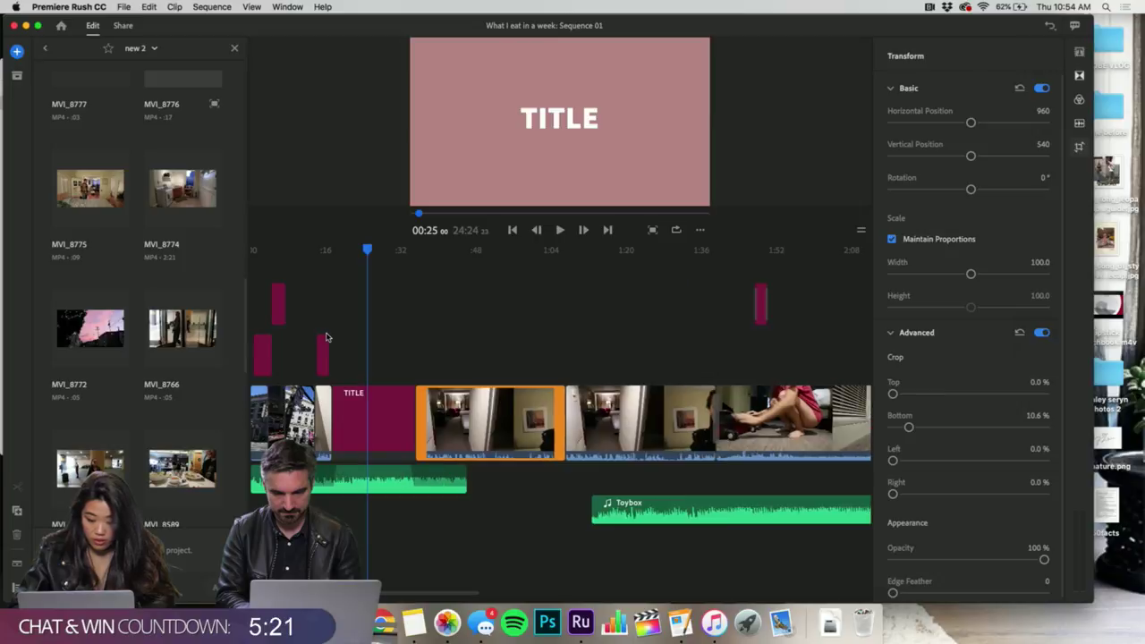
- Play from about 00:15 and move the short hallway clip onto the overlay track
left_click(320, 299)
key("space")
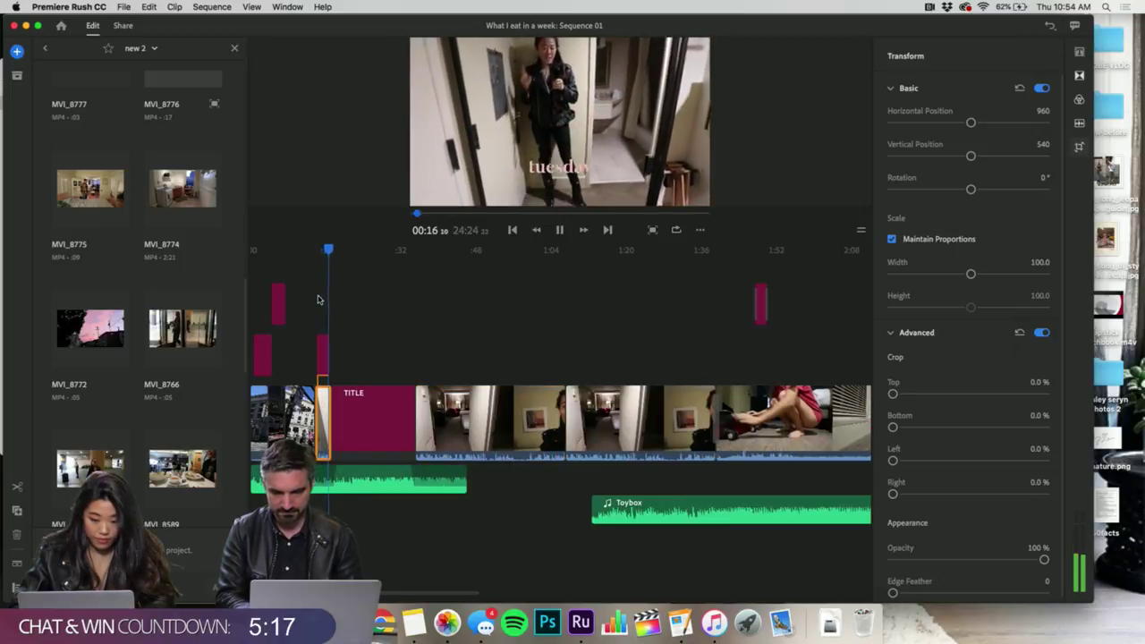
left_click(371, 425)
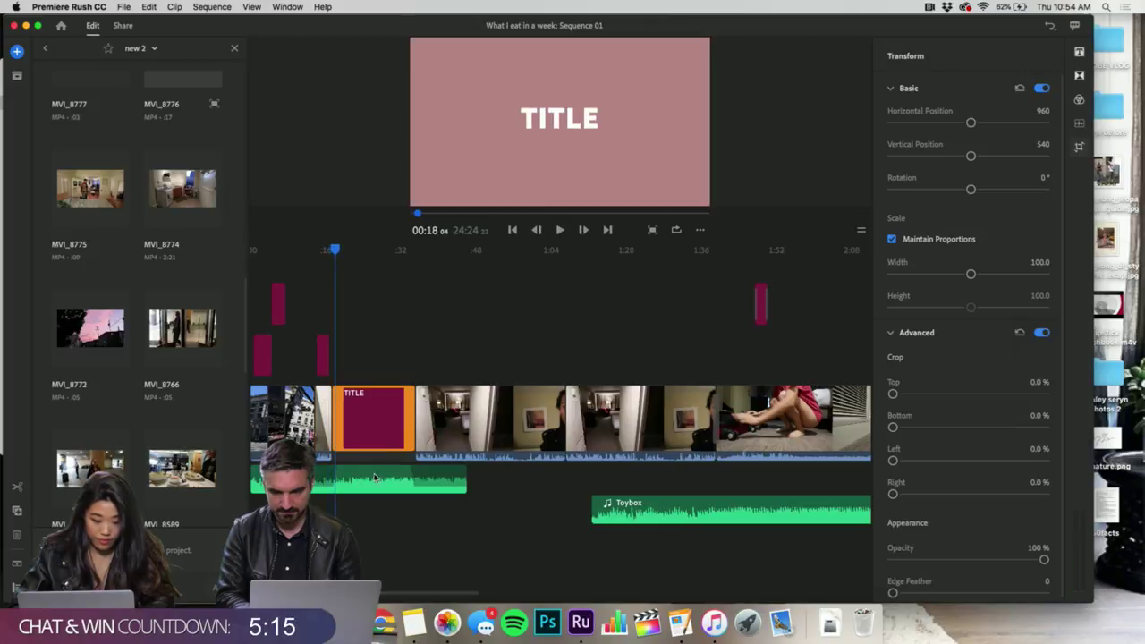
left_click_drag(373, 426, 333, 336)
- Set the TITLE text's font to Mermaid and retype it as 'tuesday'
left_click(315, 314)
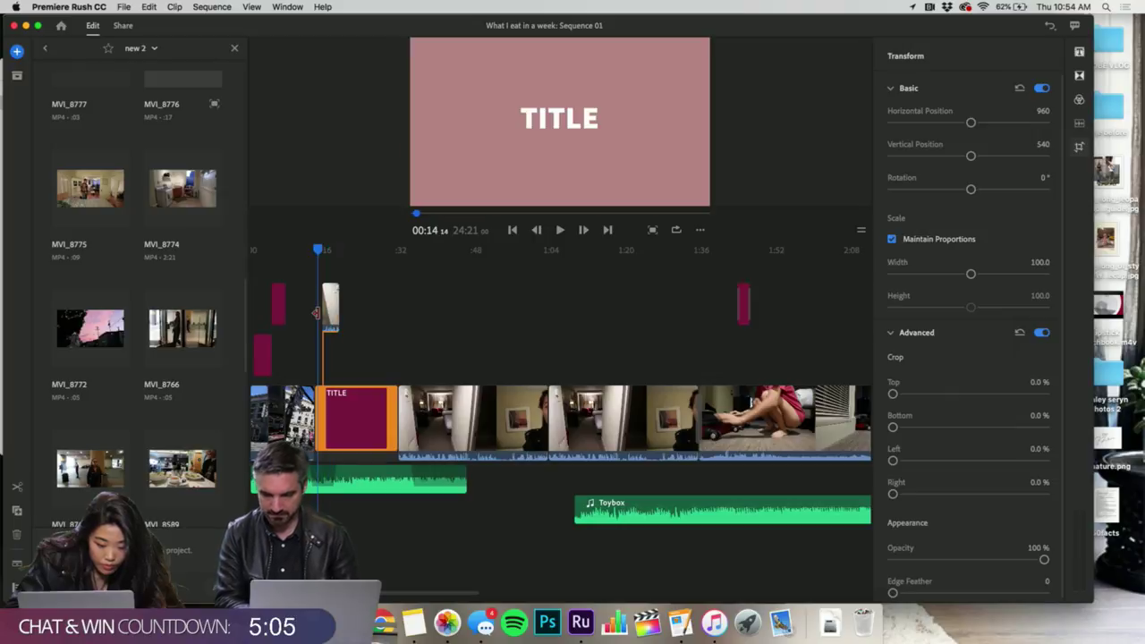
double_click(562, 119)
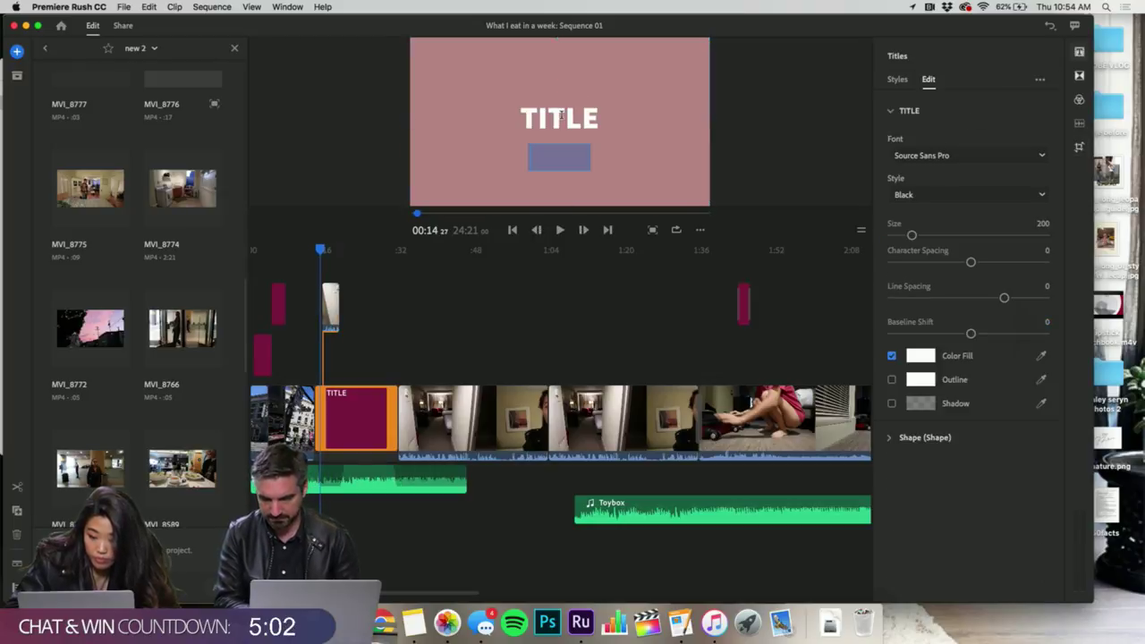
left_click(911, 154)
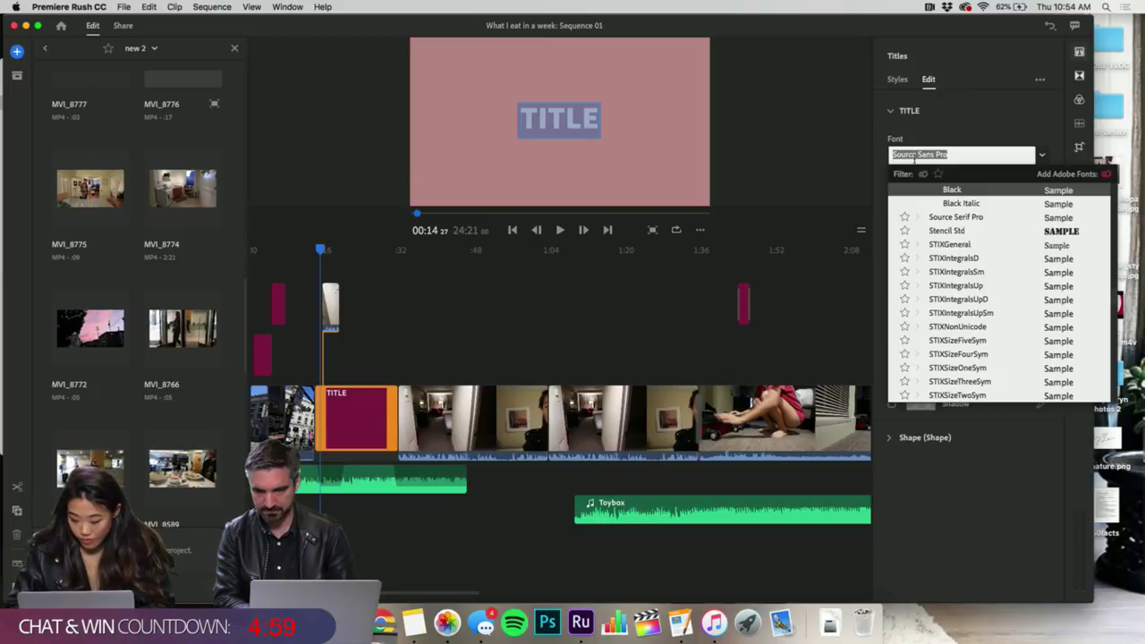
type("mermai")
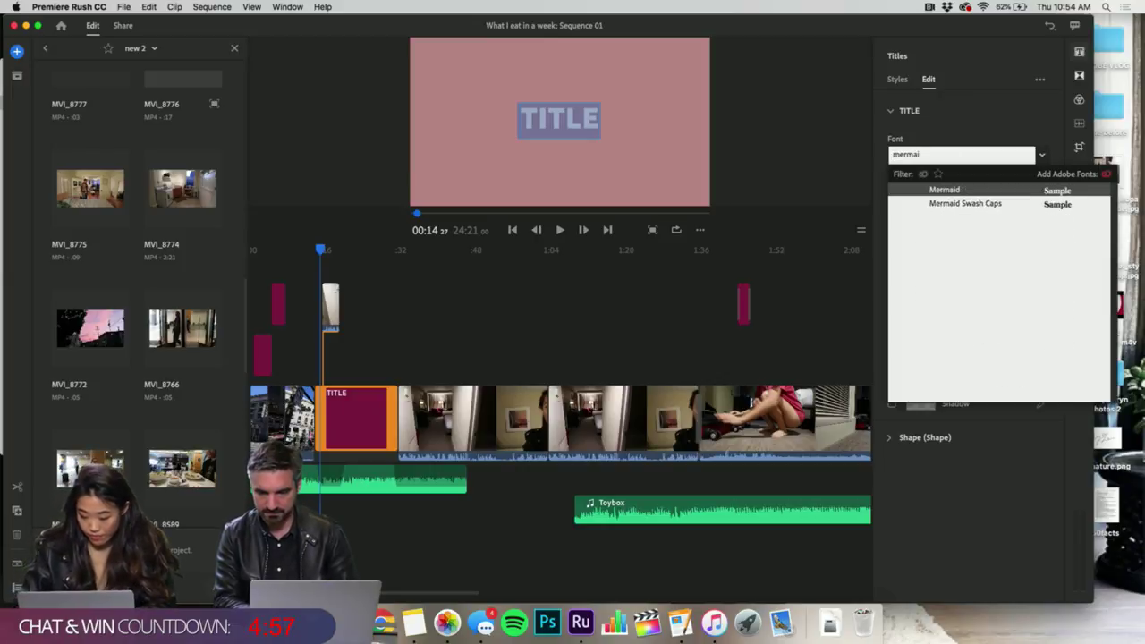
key("Return")
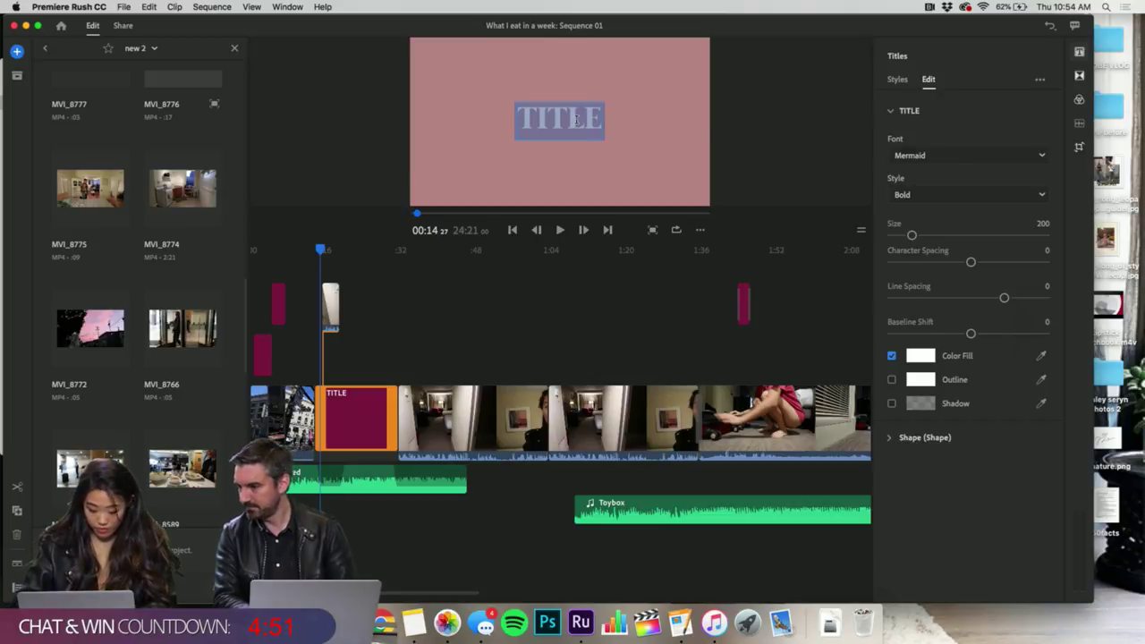
type("tuesday")
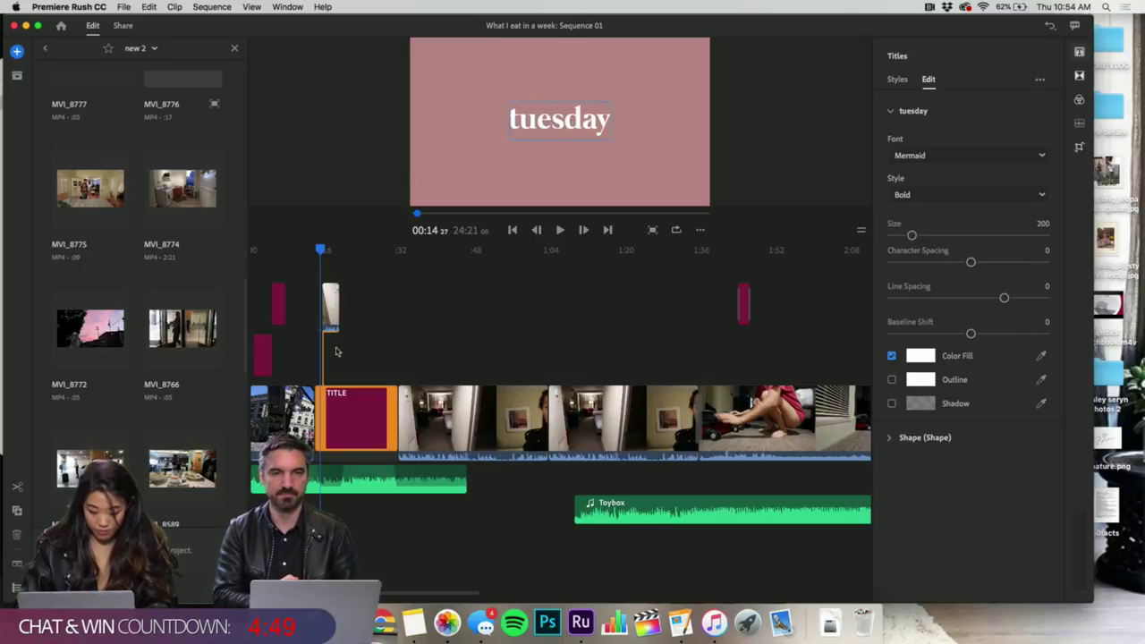
left_click(329, 304)
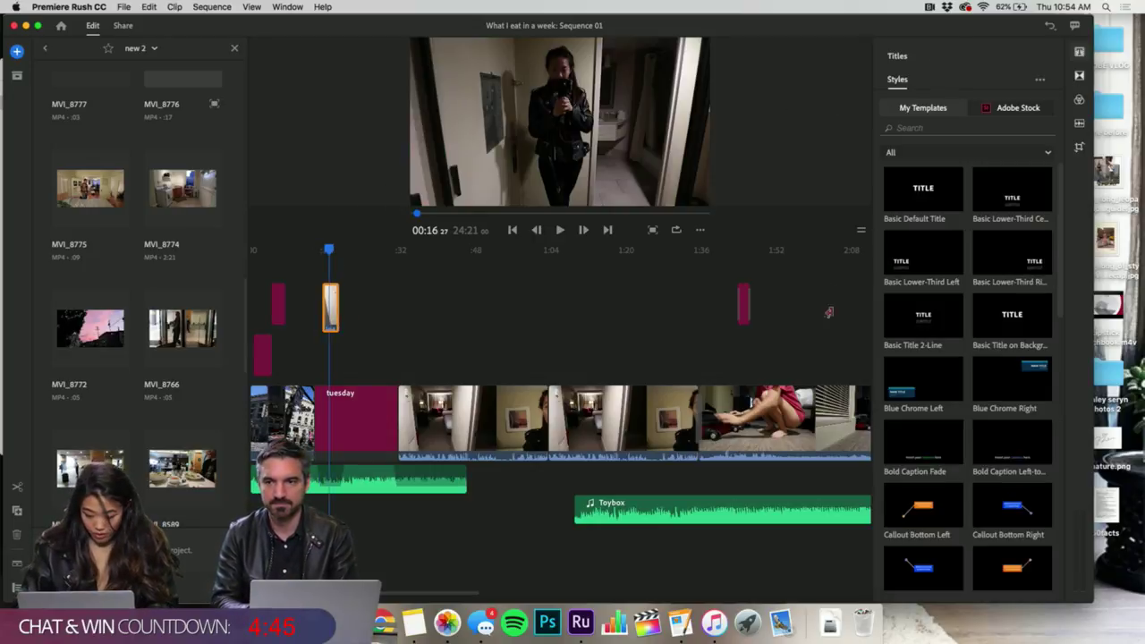
- In Transform, crop the hallway overlay clip's left side by entering 15.7%
left_click(1079, 148)
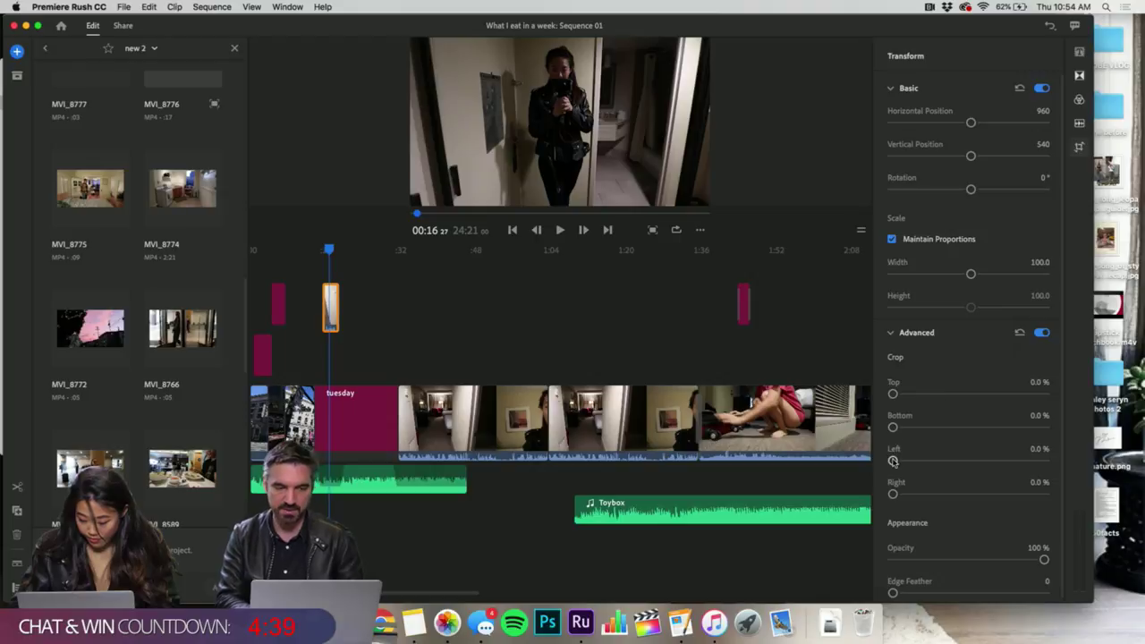
left_click_drag(893, 461, 915, 503)
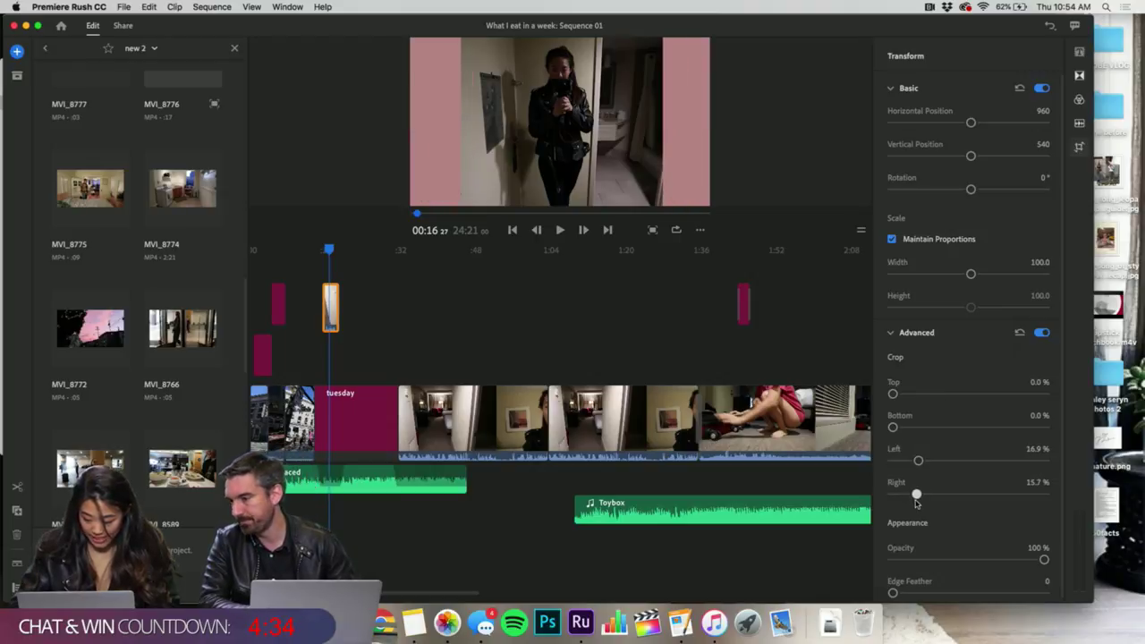
left_click(1032, 452)
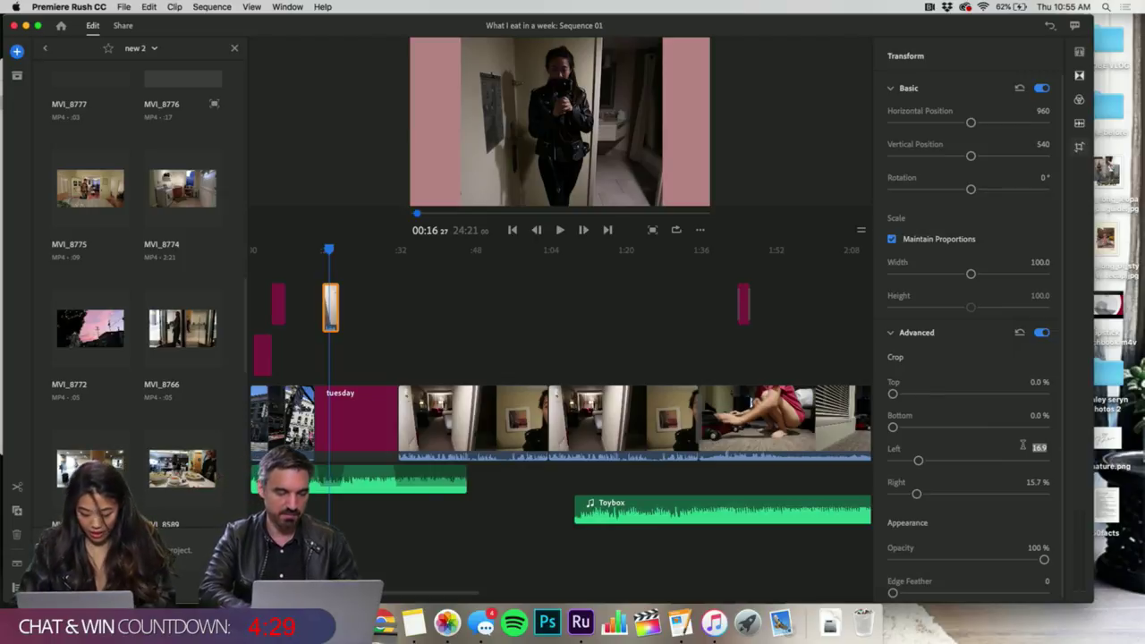
type("15.7")
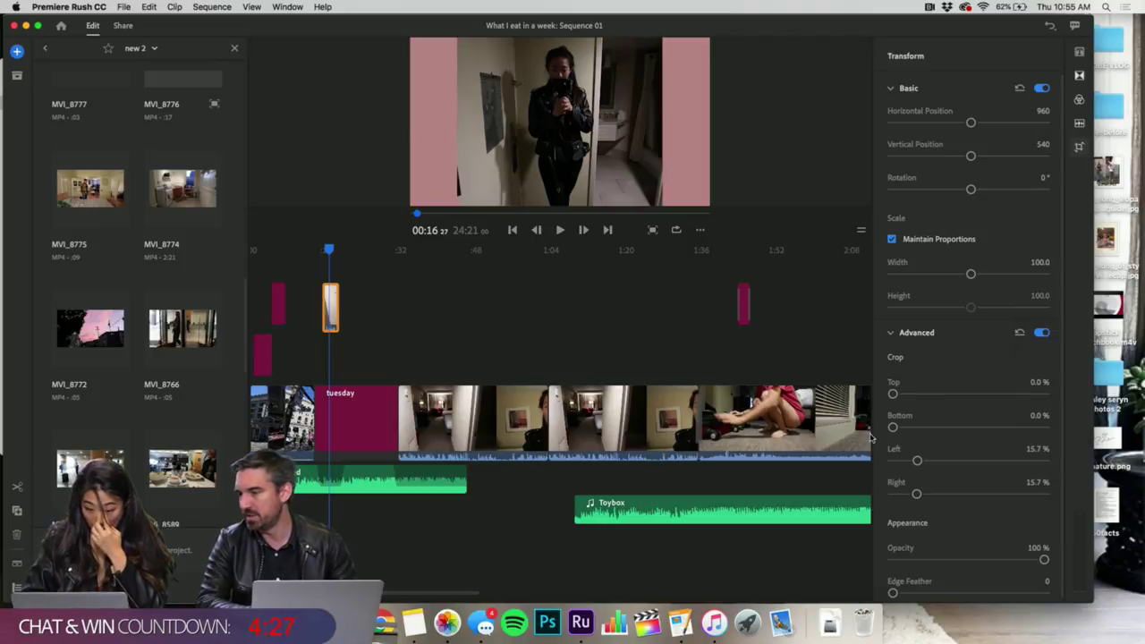
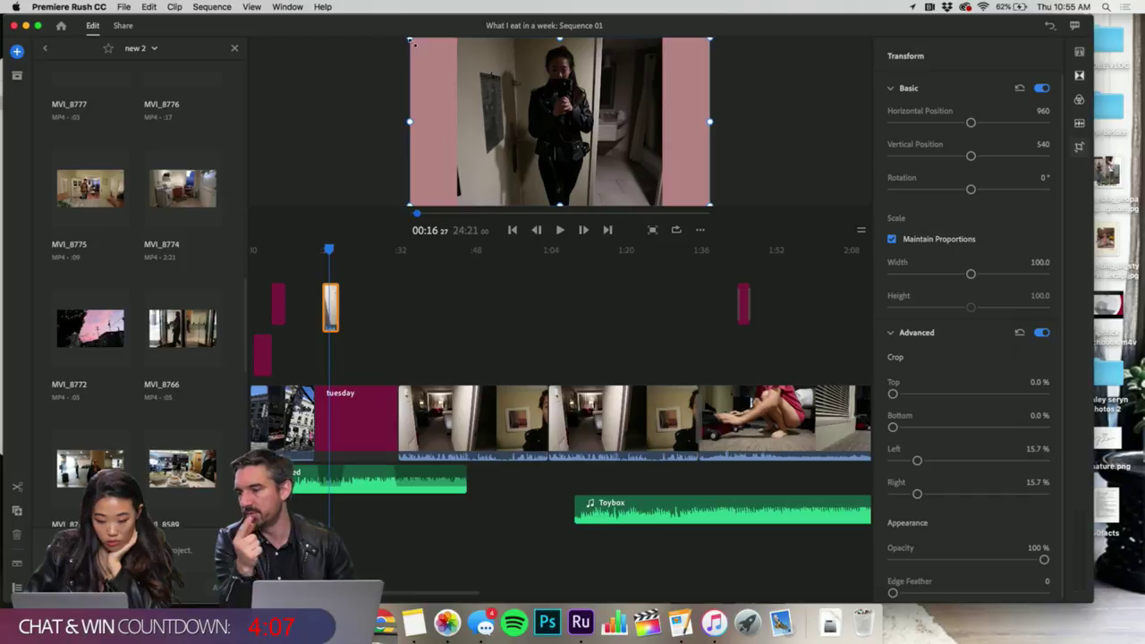
- Scale the cropped hallway clip down to 90.8% and preview the edit
left_click_drag(411, 39, 434, 49)
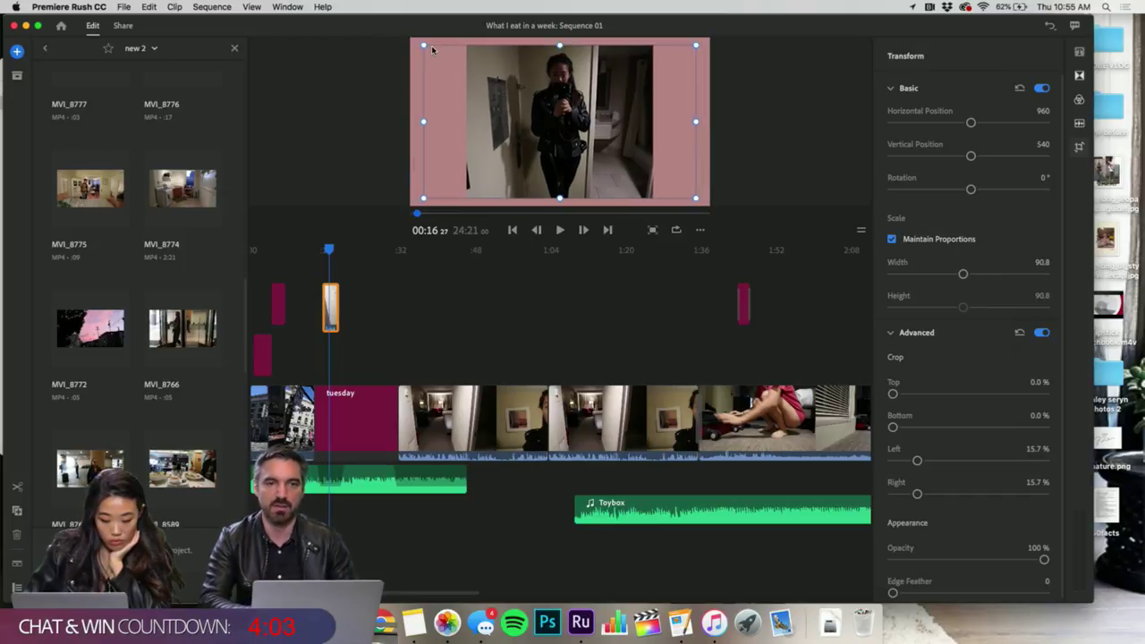
left_click(311, 278)
key("space")
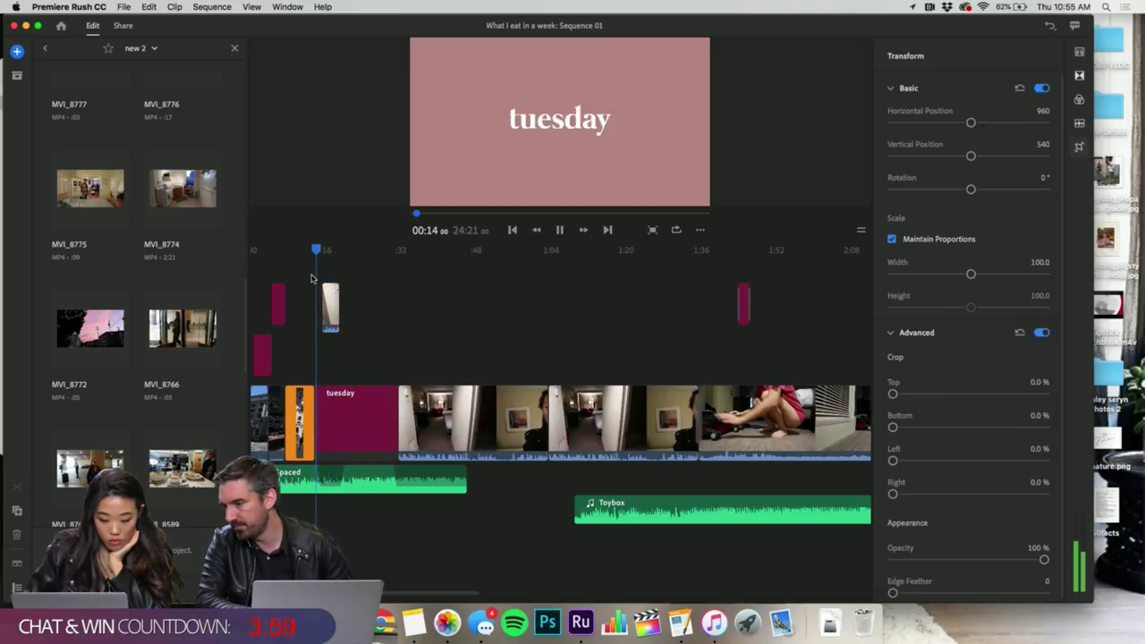
key("space")
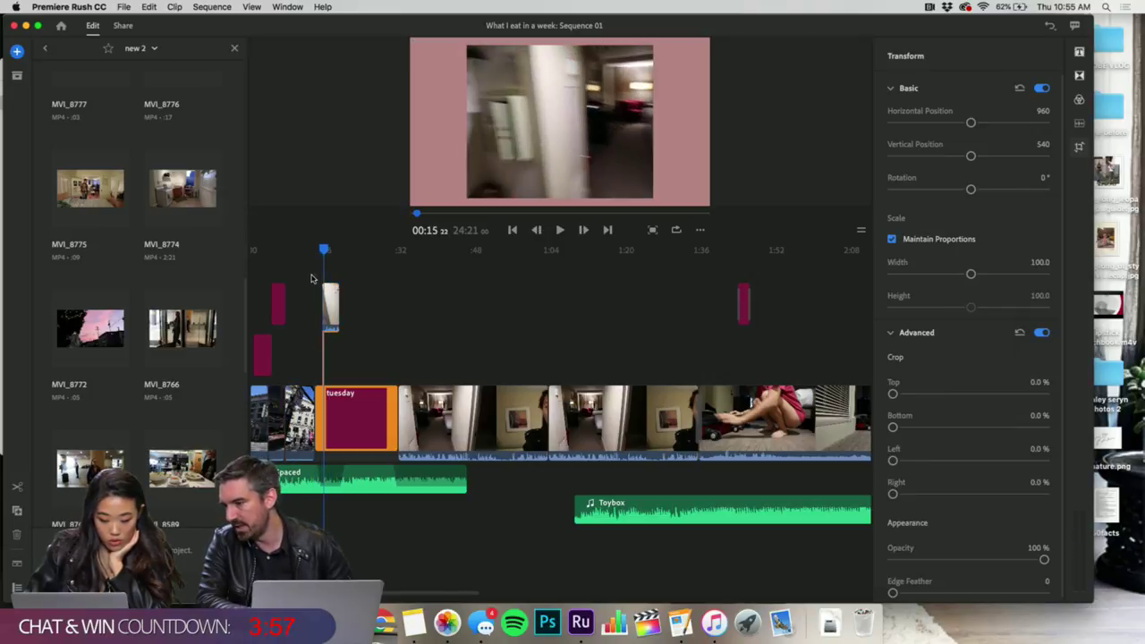
- Move the hallway clip onto the main track right after the street clip
left_click(336, 307)
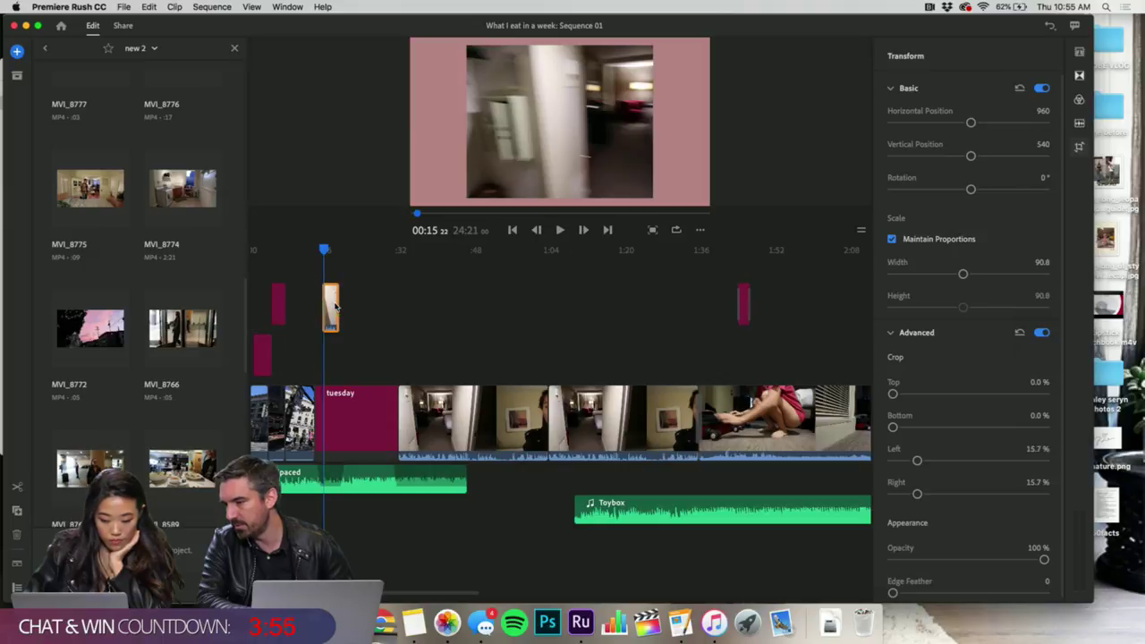
left_click_drag(331, 305, 341, 308)
left_click(306, 254)
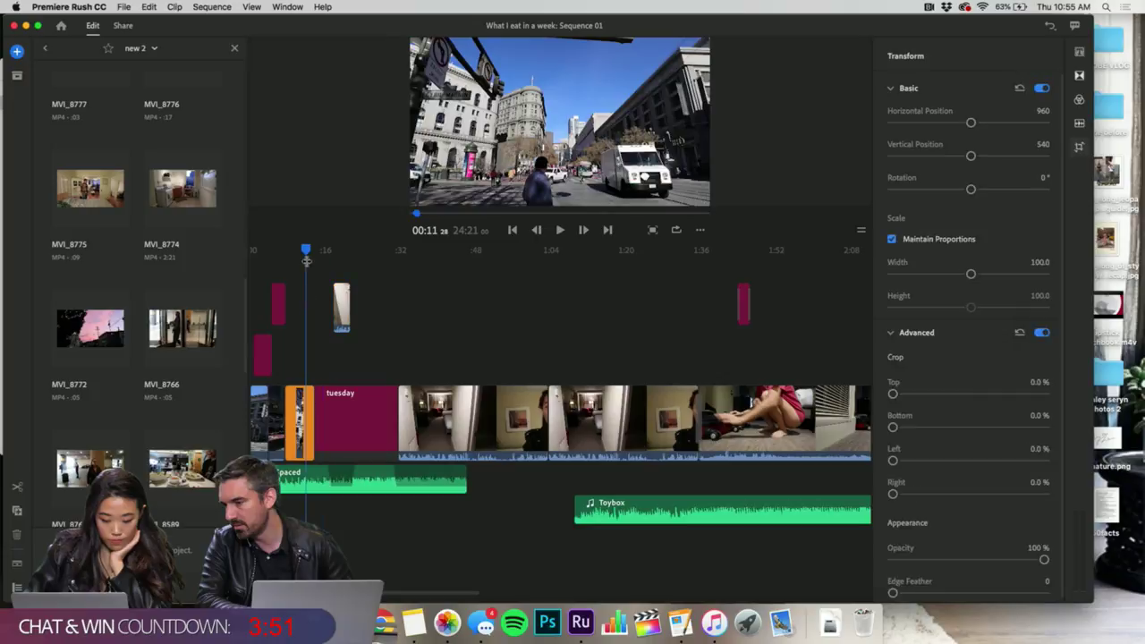
key("space")
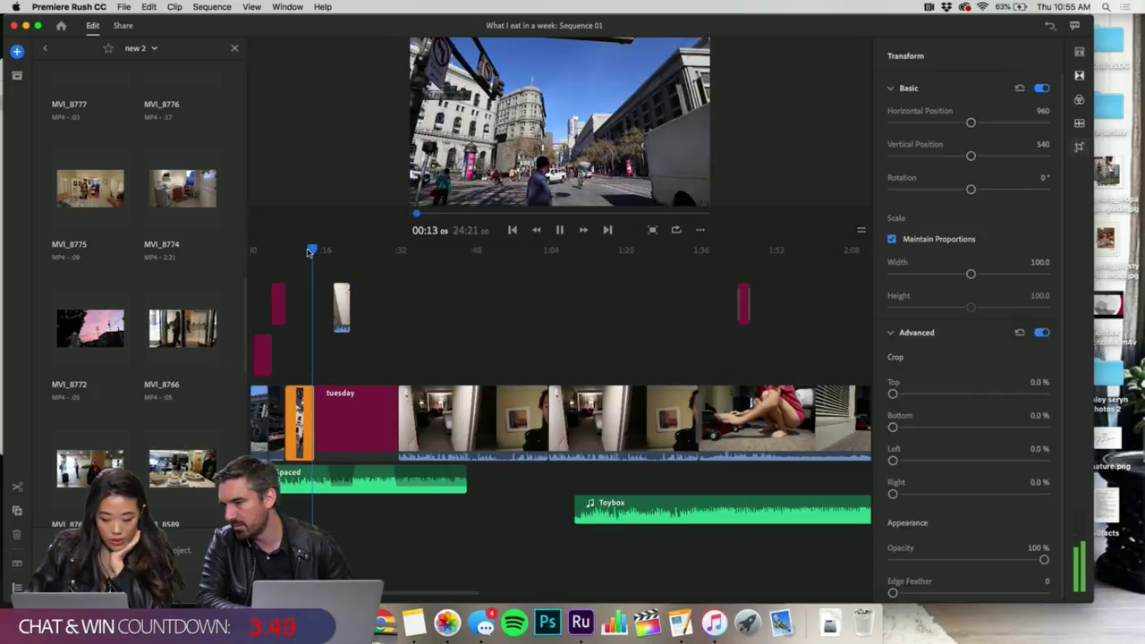
key("space")
scroll(337, 286, "up", 5)
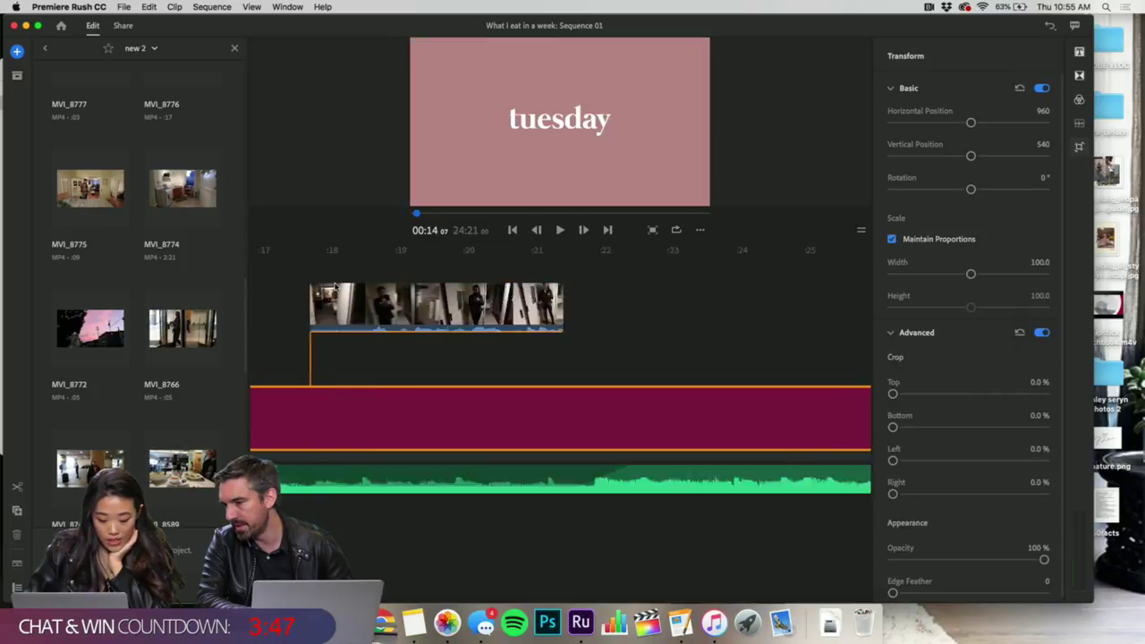
scroll(335, 286, "down", 5)
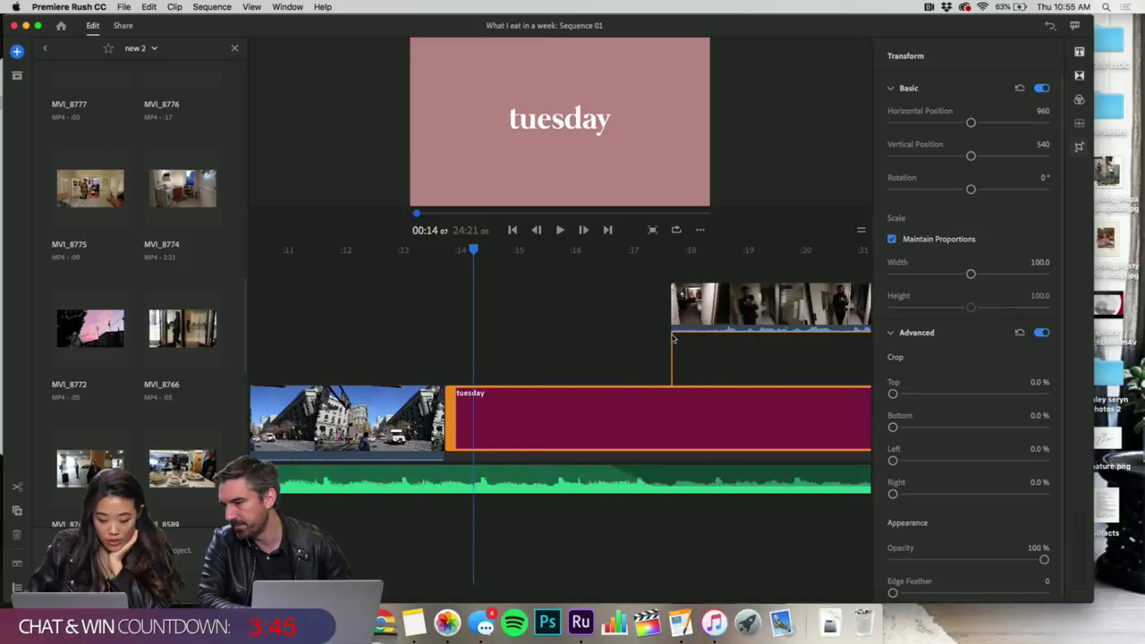
left_click_drag(712, 309, 514, 308)
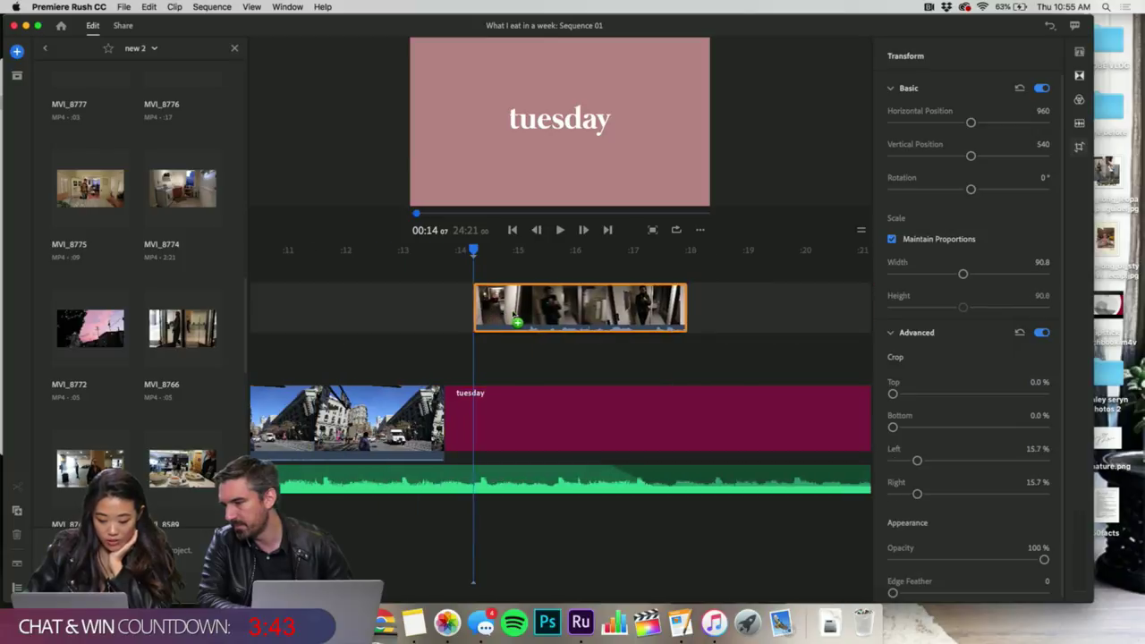
left_click(432, 306)
- Review the edit point before tuesday and trim the hallway clip's start
key("Up")
key("space")
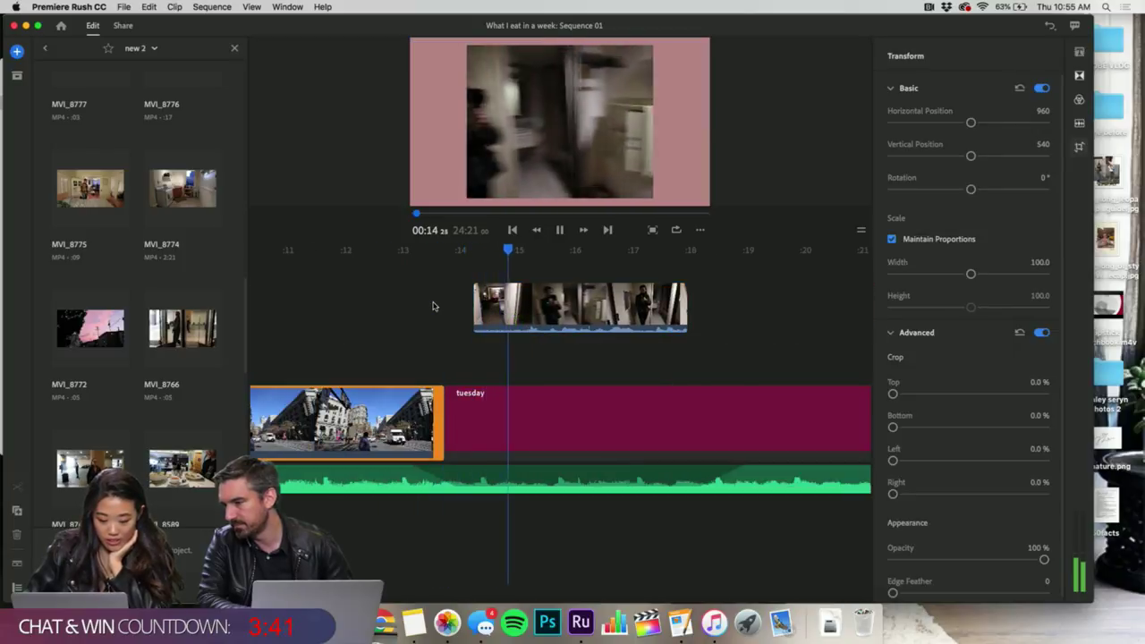
key("space")
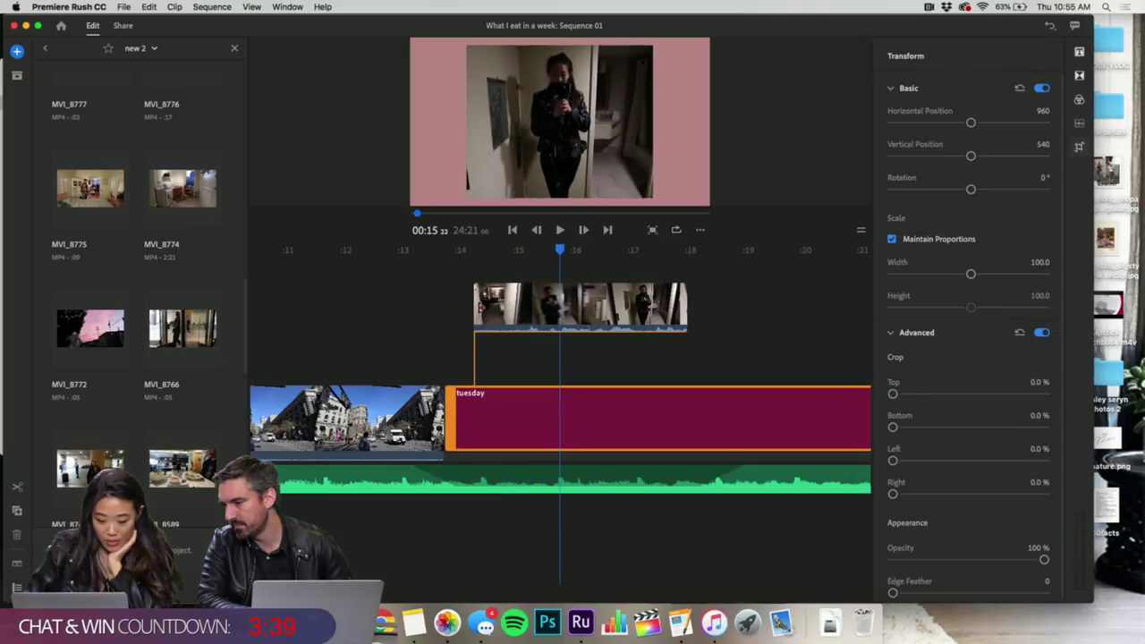
left_click_drag(481, 307, 494, 412)
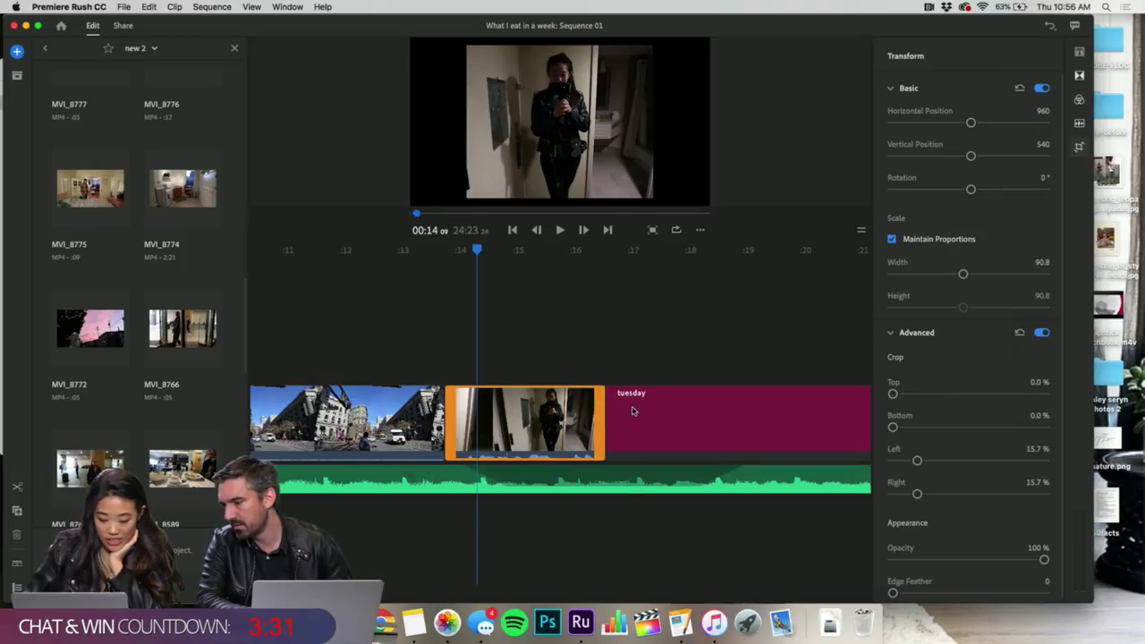
- Try the tuesday card on the upper track, then return it to the main track
left_click_drag(632, 411, 472, 345)
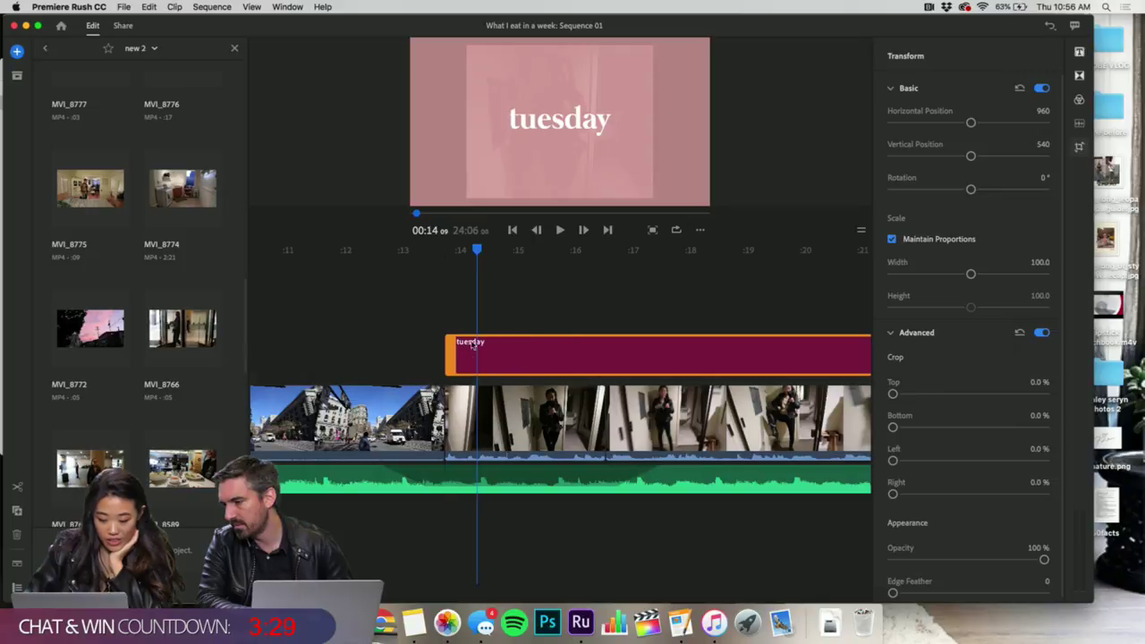
key("space")
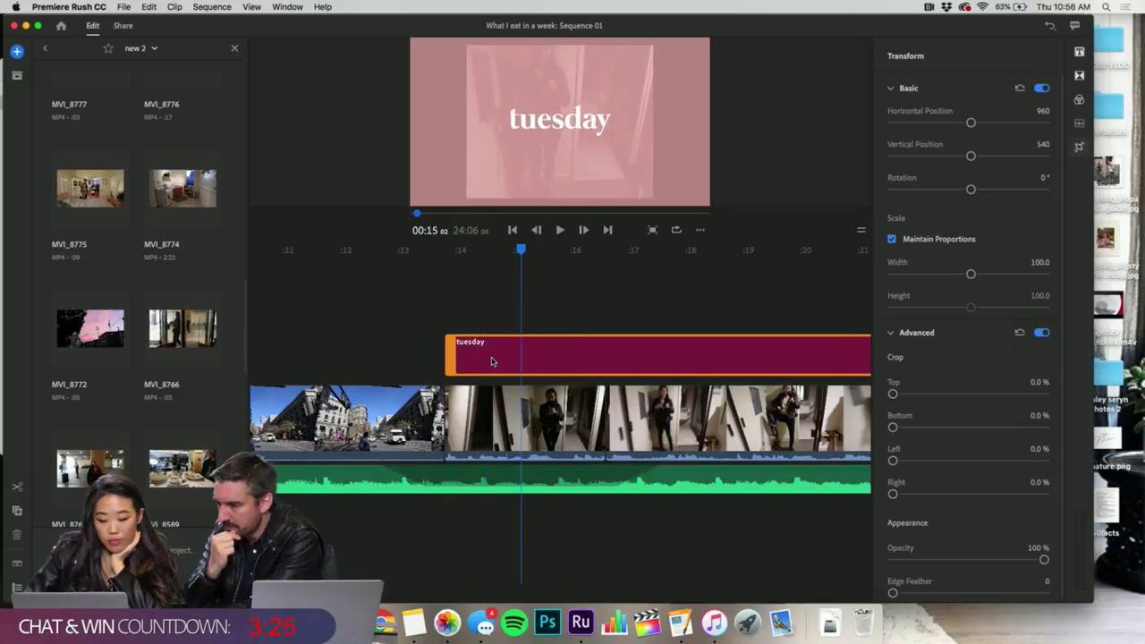
left_click(493, 396)
left_click(492, 364)
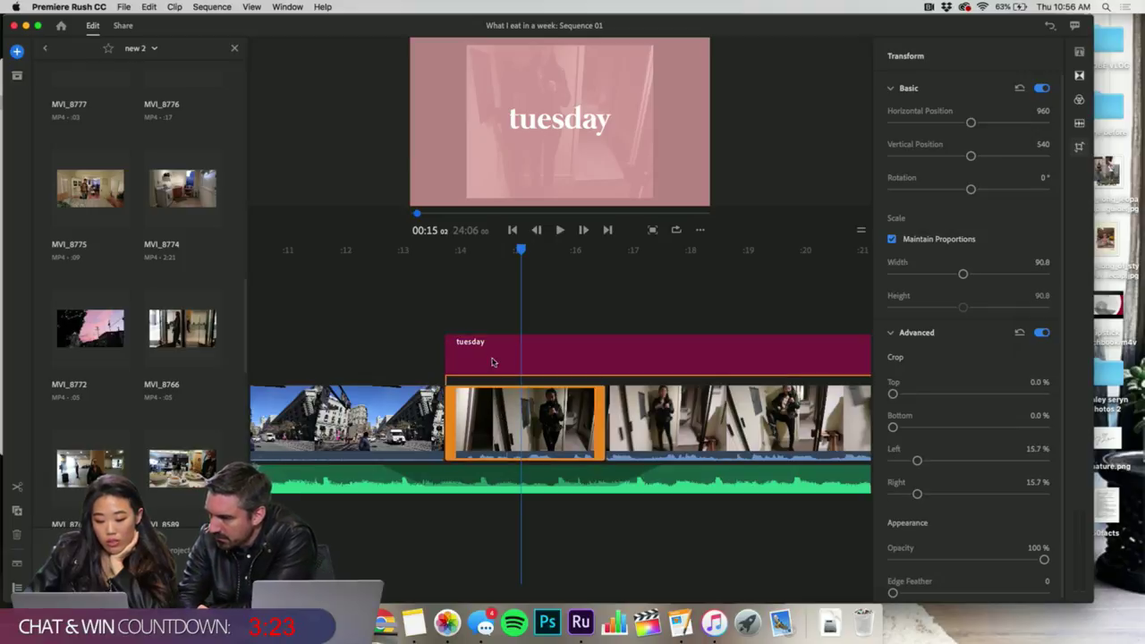
left_click_drag(564, 361, 553, 407)
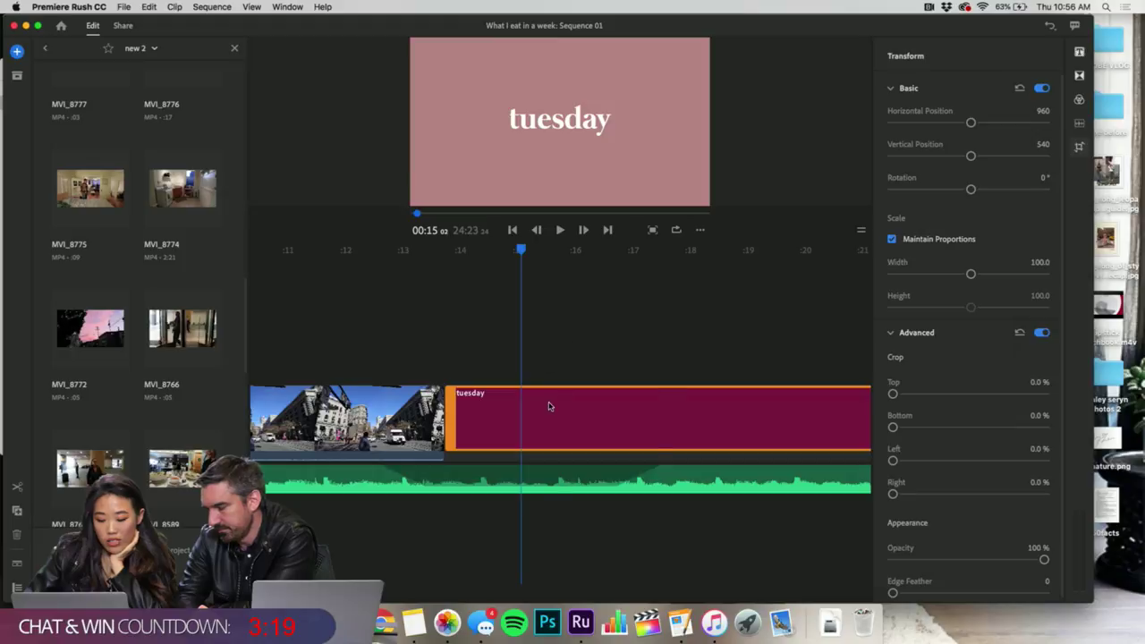
scroll(550, 407, "down", 4)
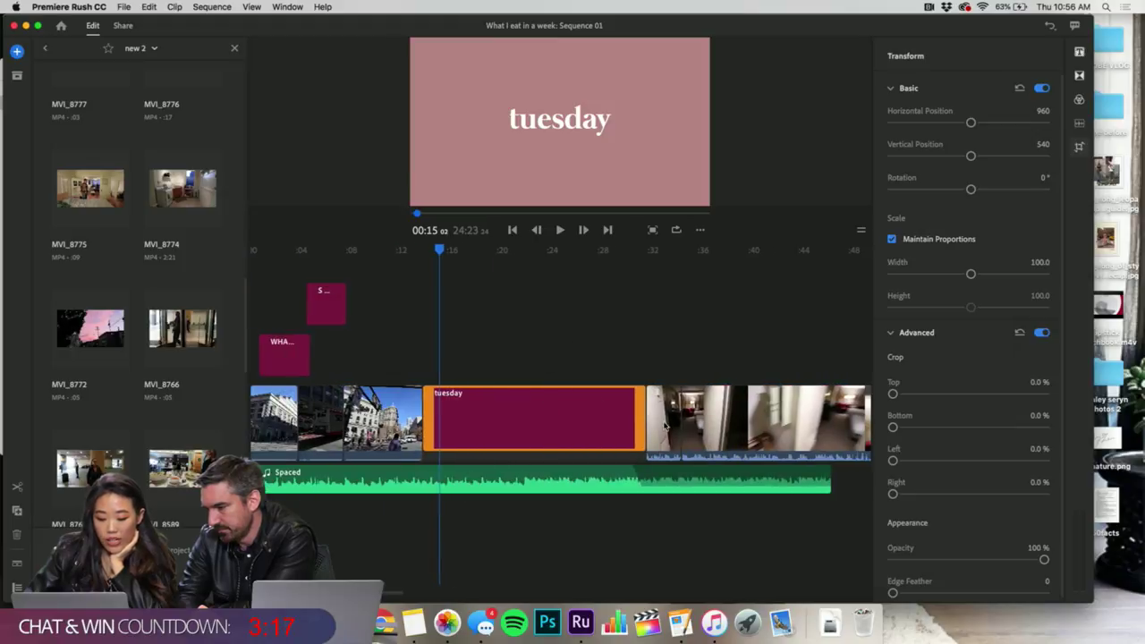
- Overlay the hallway clip above the tuesday card at the playhead and play it back
left_click_drag(664, 427, 450, 358)
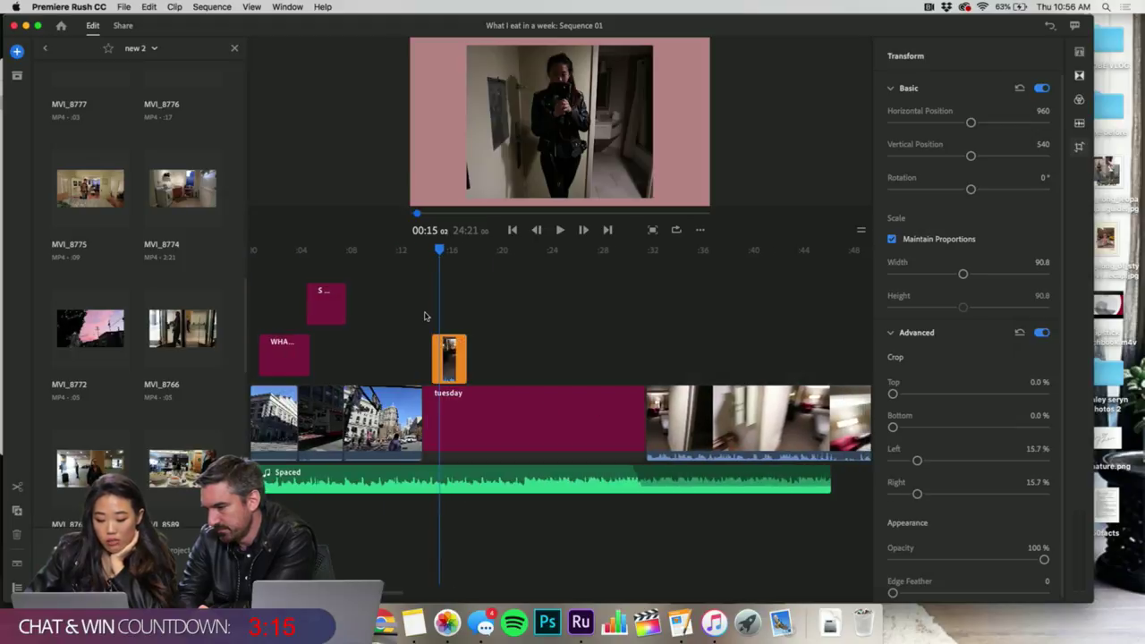
key("Up")
key("space")
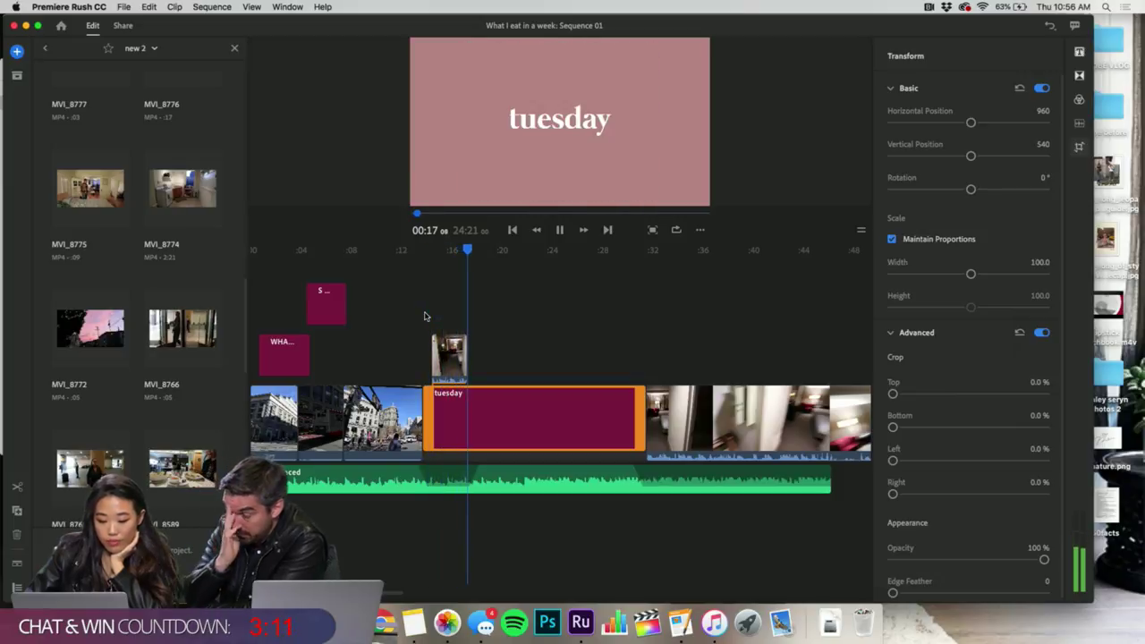
key("space")
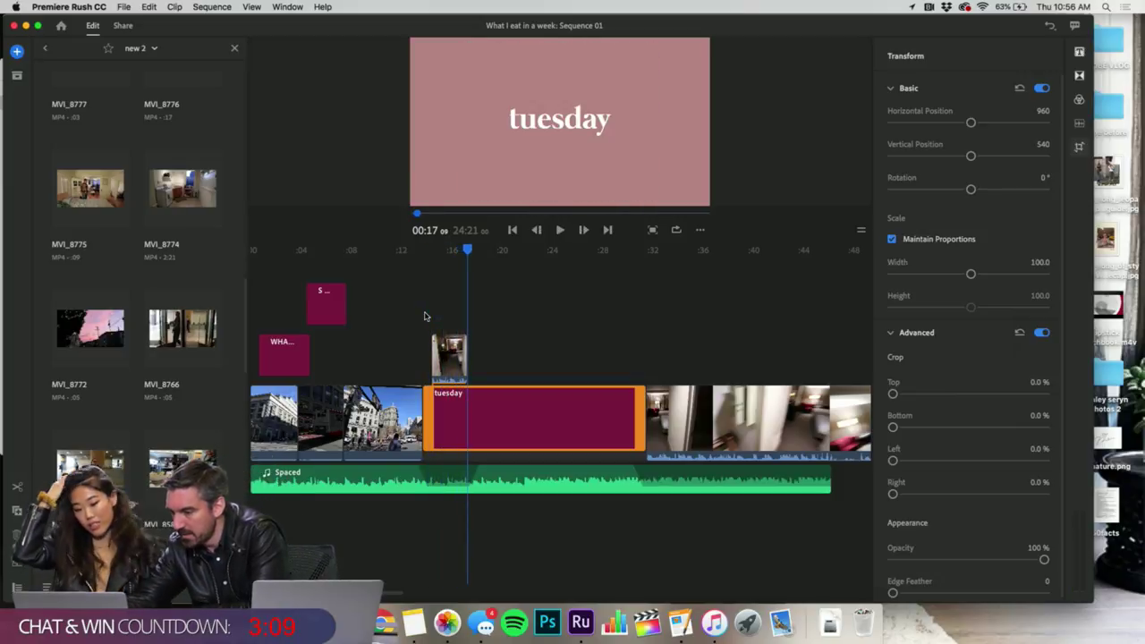
left_click(445, 397)
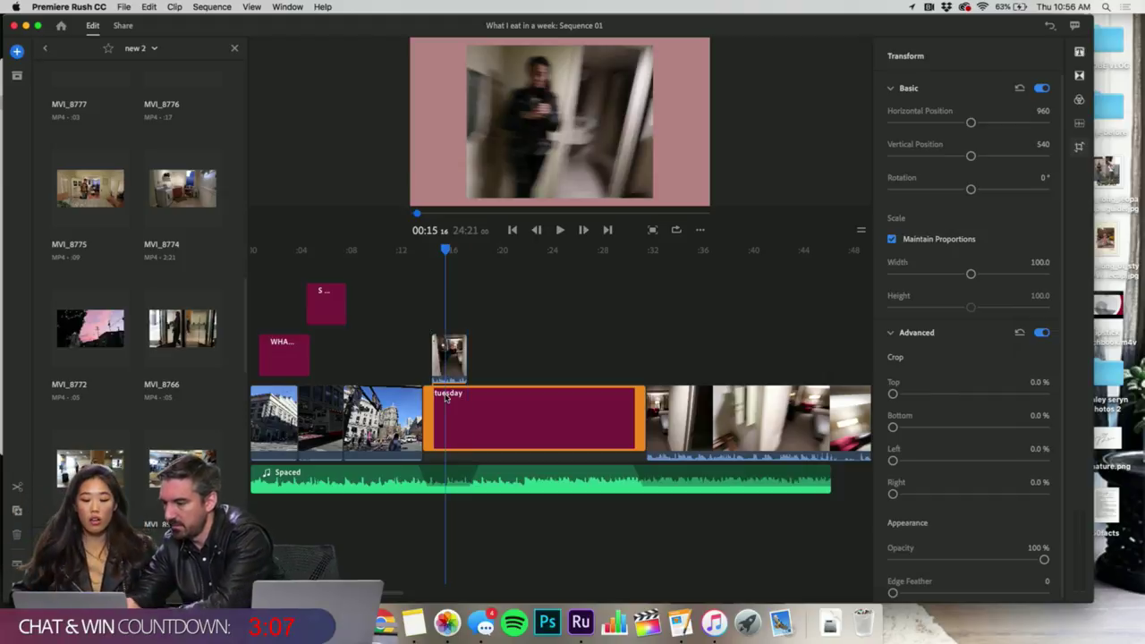
- Add a Basic Default Title above the hallway clip at about 15 seconds
left_click(1080, 53)
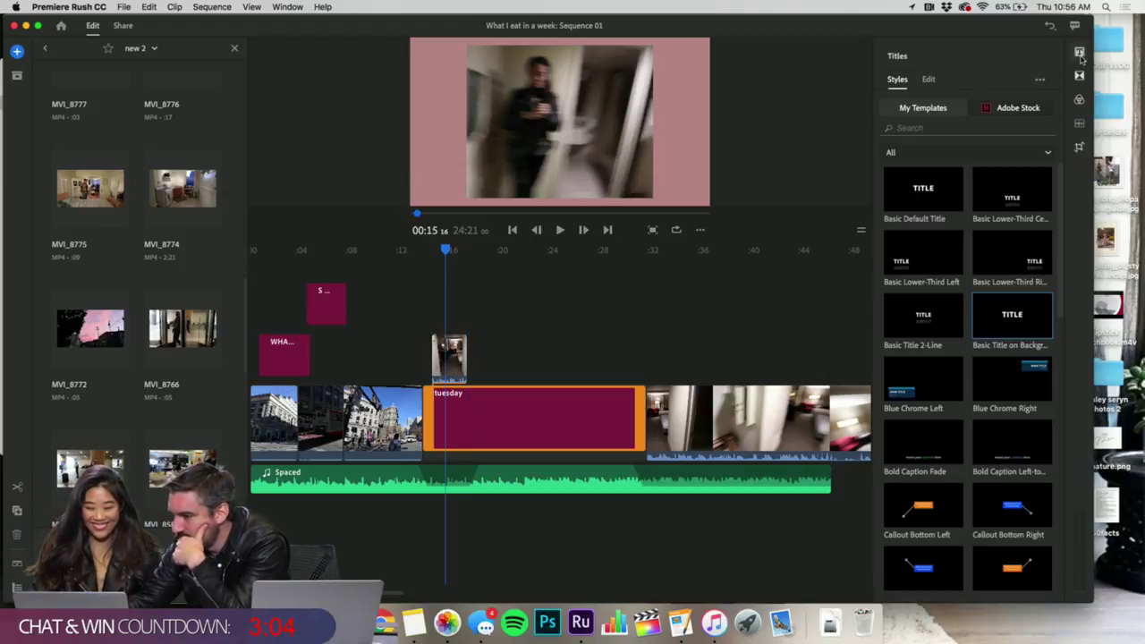
left_click(491, 337)
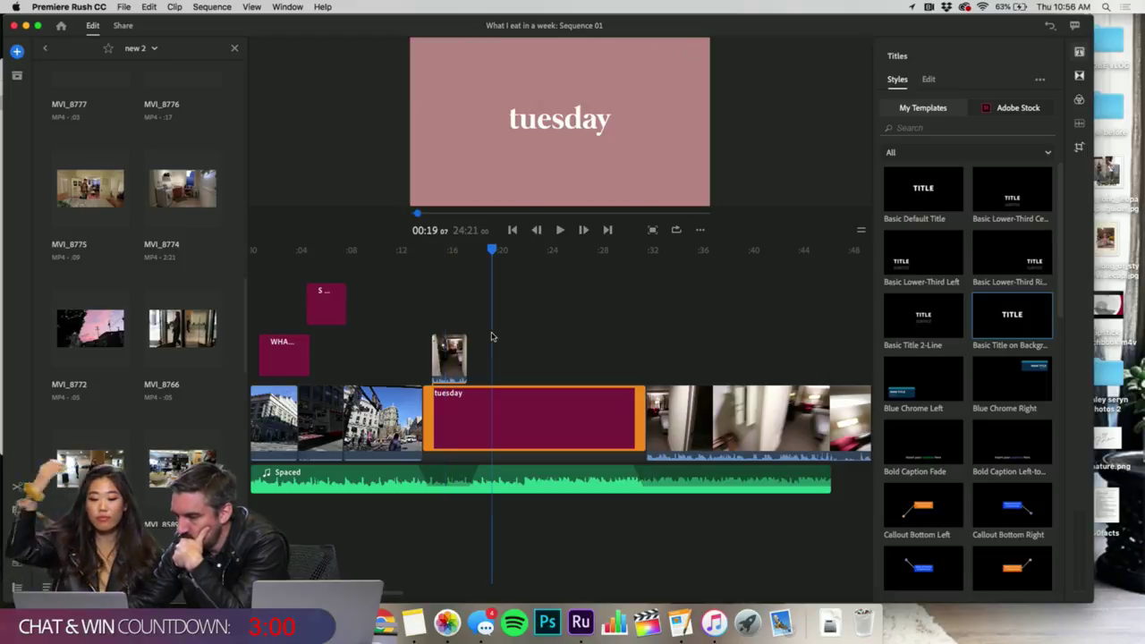
left_click(443, 255)
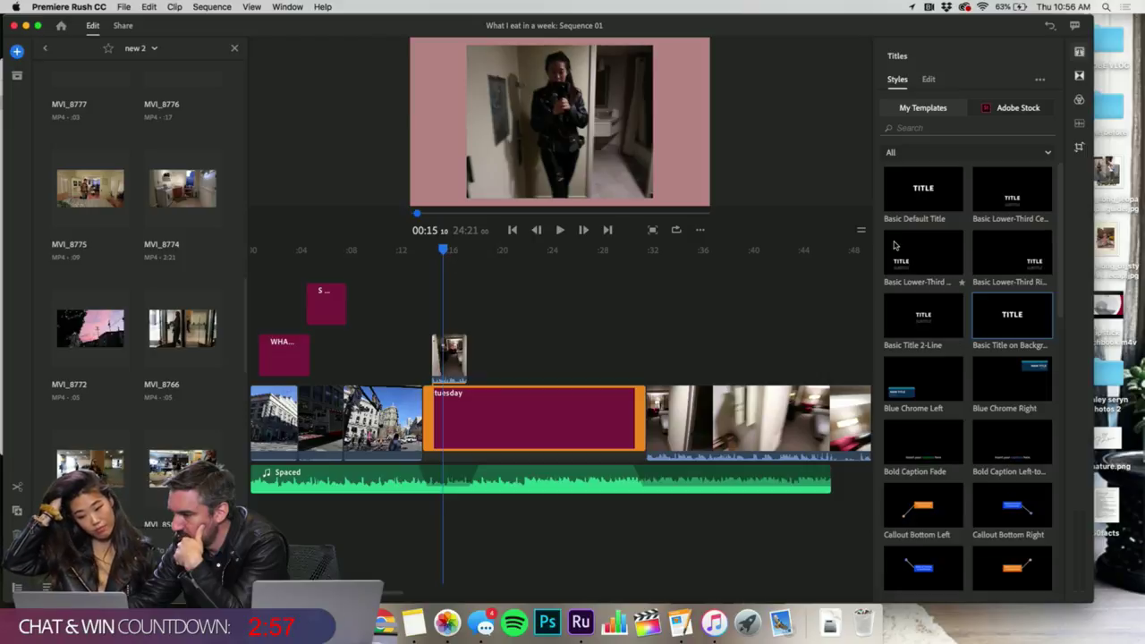
left_click_drag(775, 301, 432, 317)
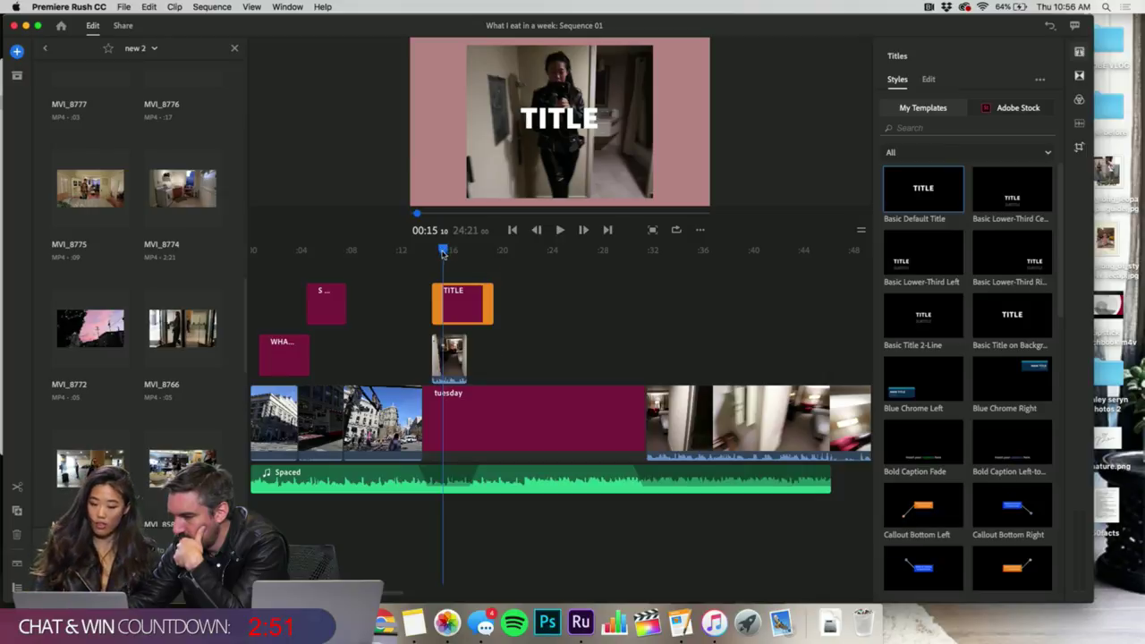
- Select the tuesday title clip and show its editable text layers
left_click(462, 397)
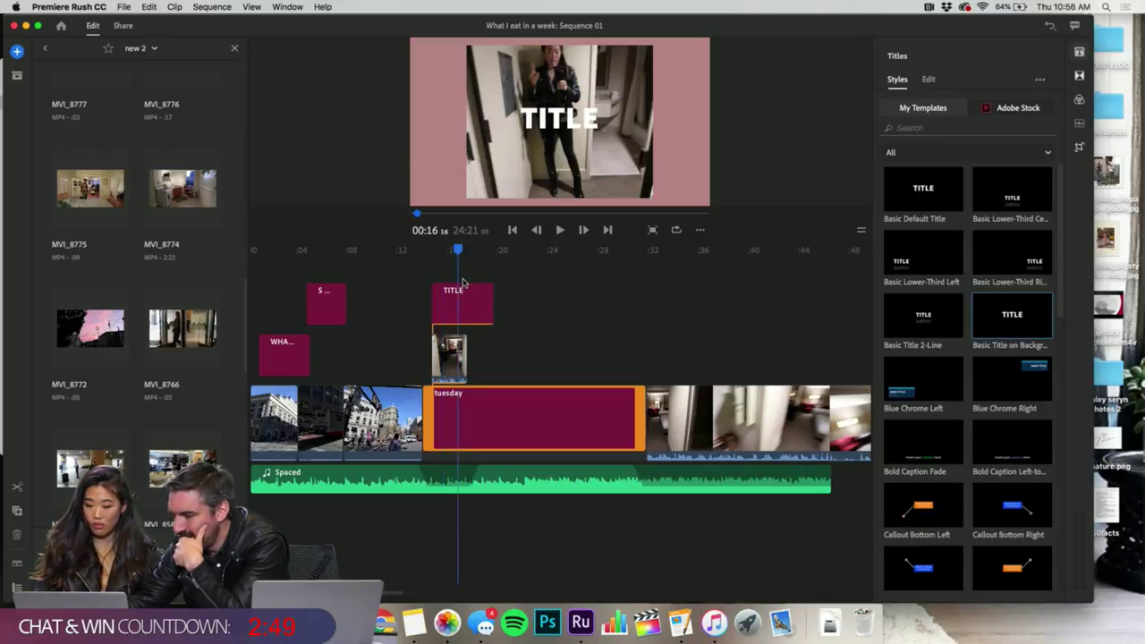
left_click(527, 256)
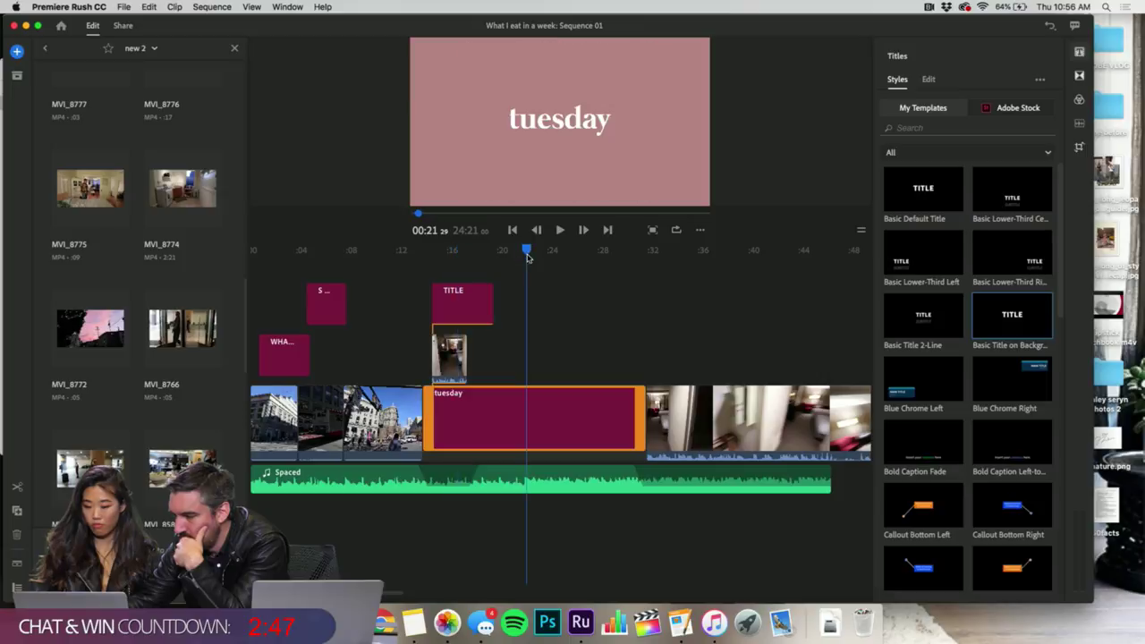
left_click(929, 80)
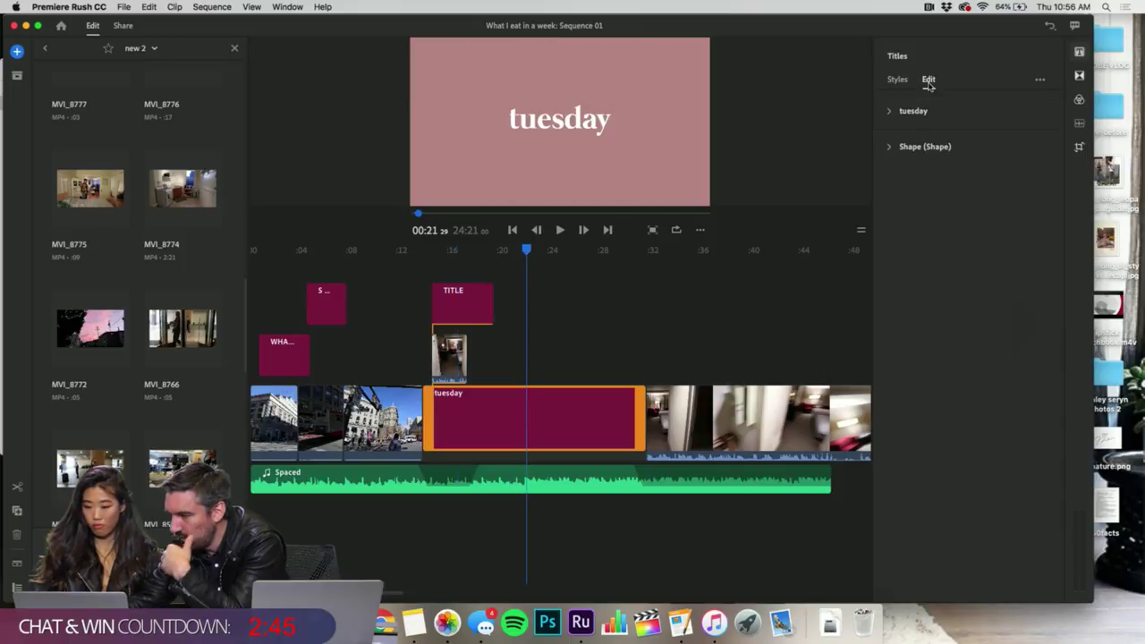
- Clear the long tuesday title's text and set the TITLE clip's font to Mermaid
left_click(891, 112)
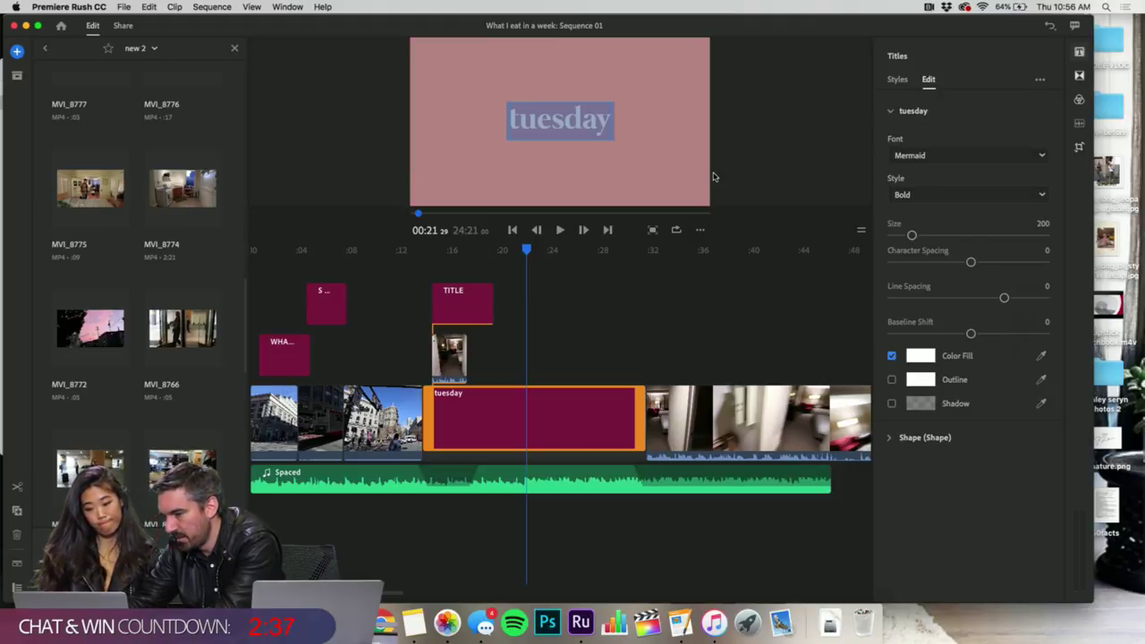
key("BackSpace")
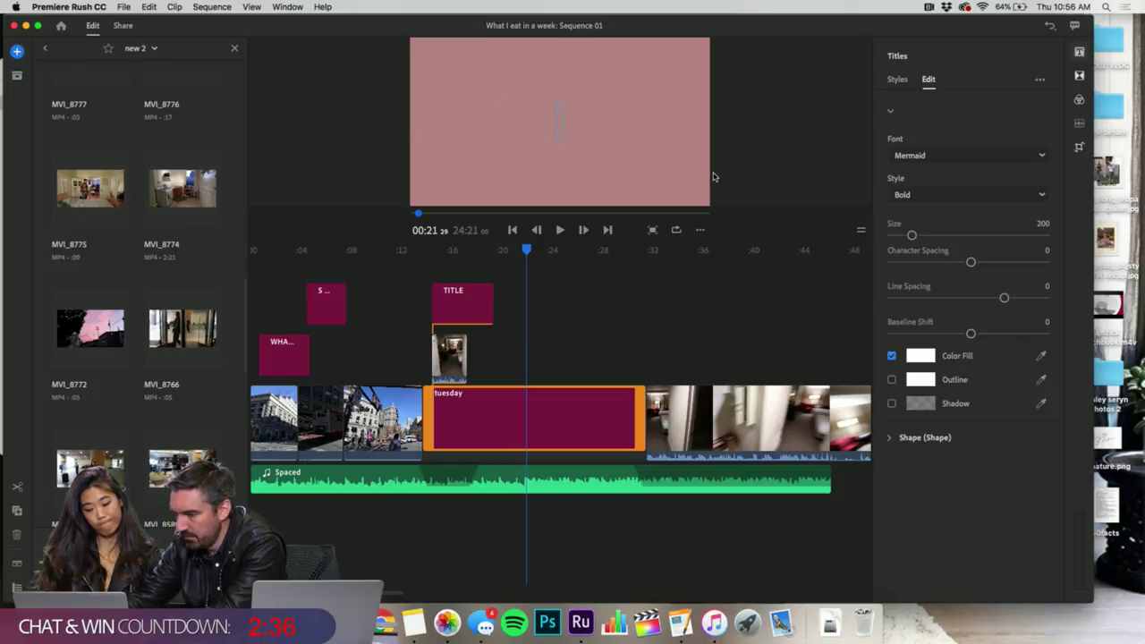
left_click(454, 250)
left_click(472, 317)
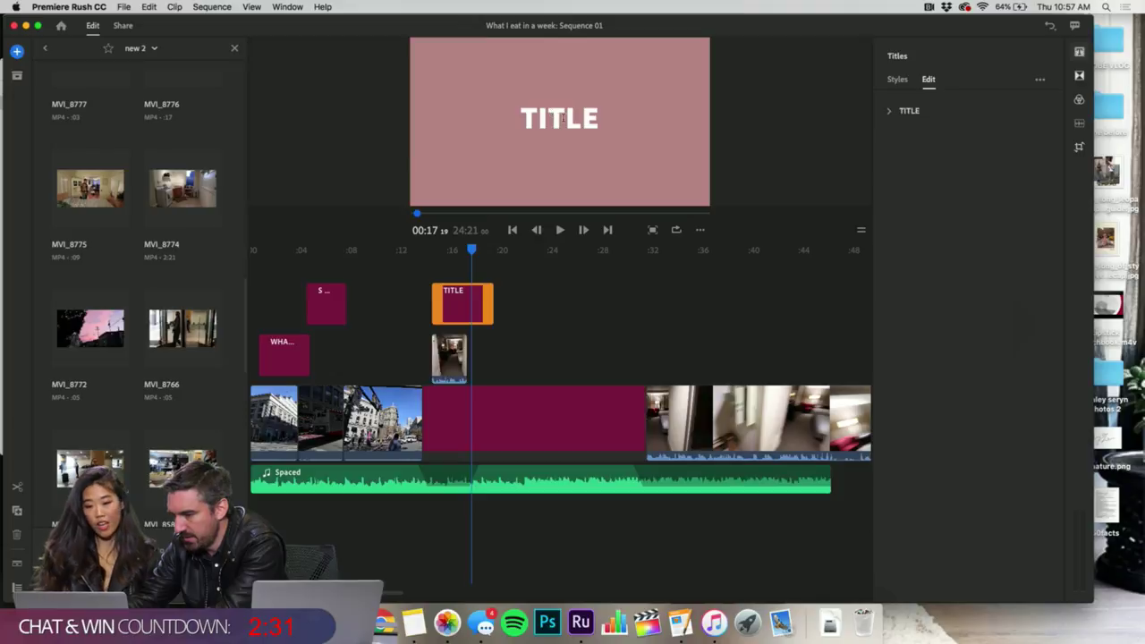
left_click(889, 113)
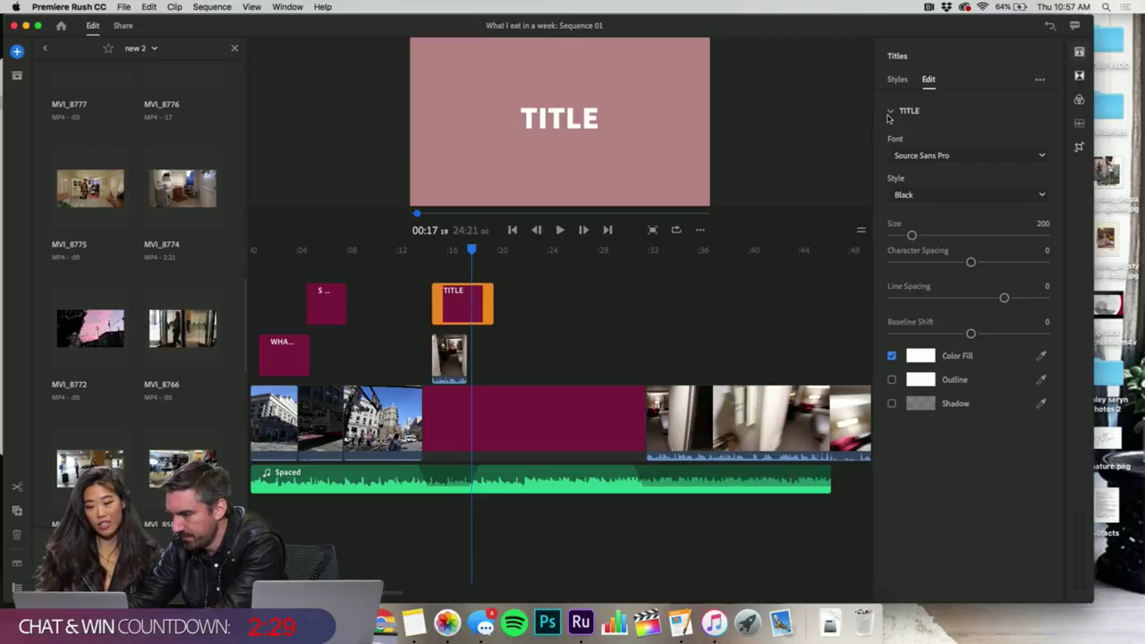
left_click(945, 154)
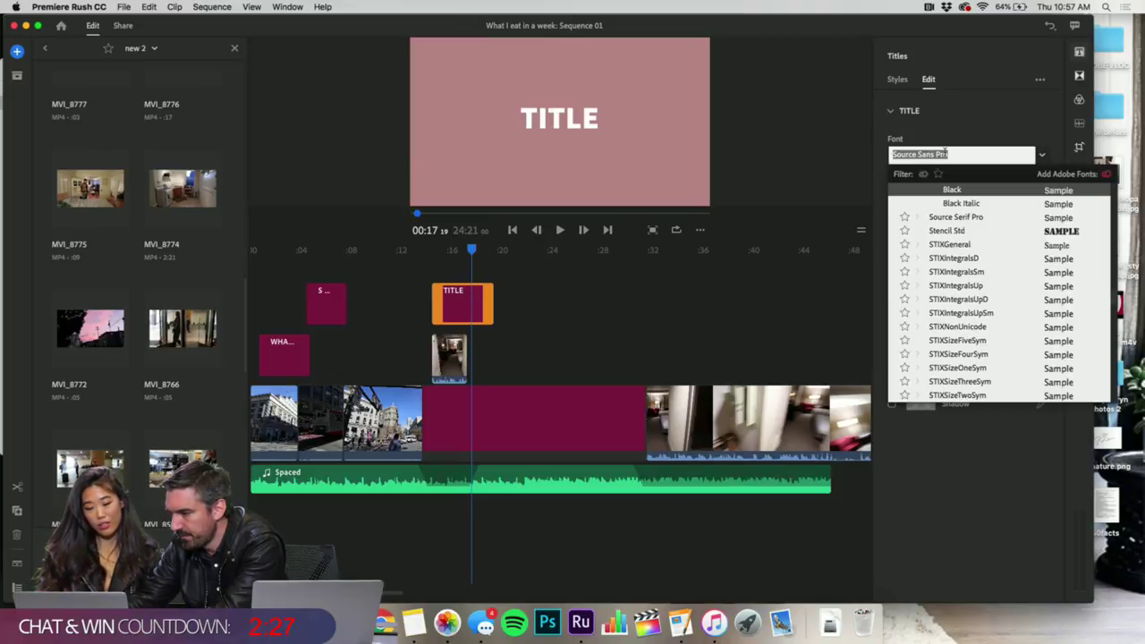
type("merm")
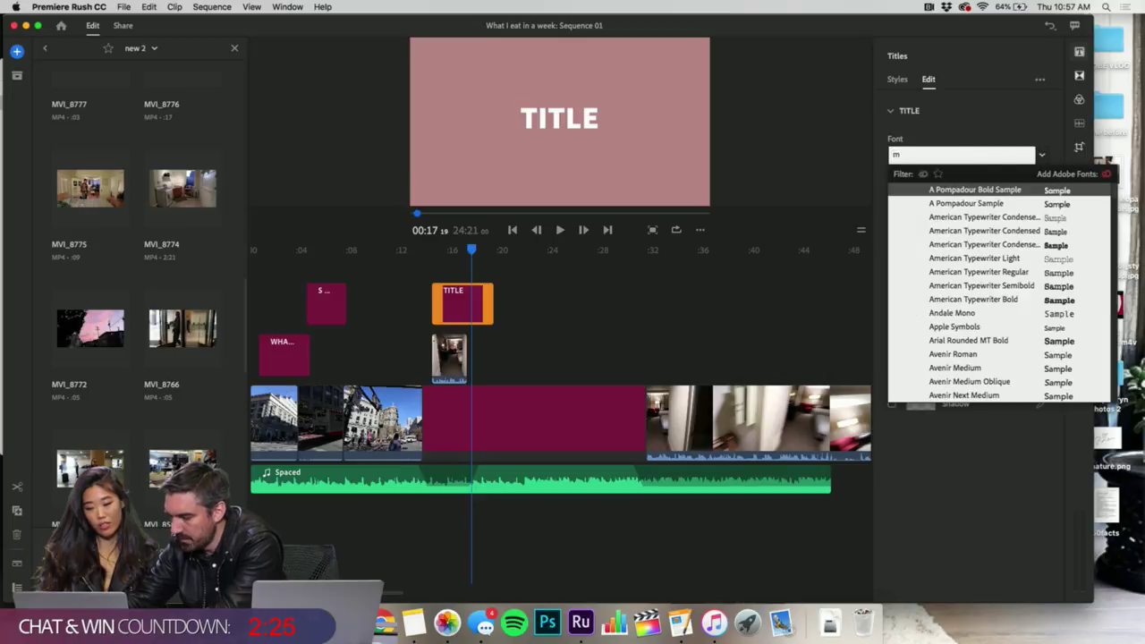
left_click(949, 190)
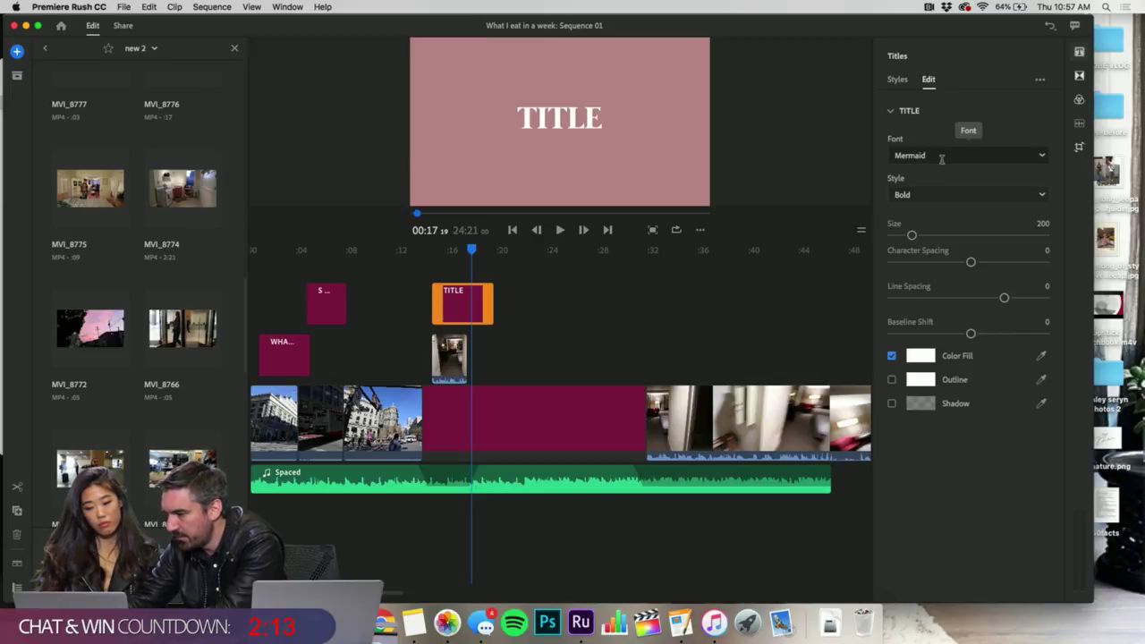
- Replace the TITLE clip's text with 'tuesday'
left_click(915, 111)
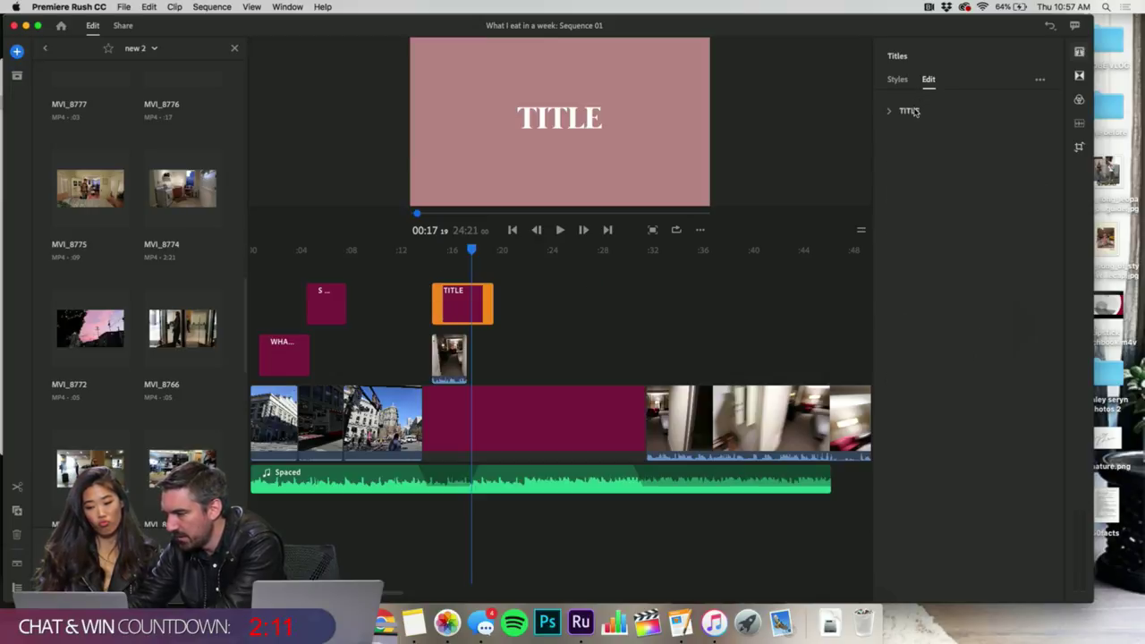
left_click(914, 112)
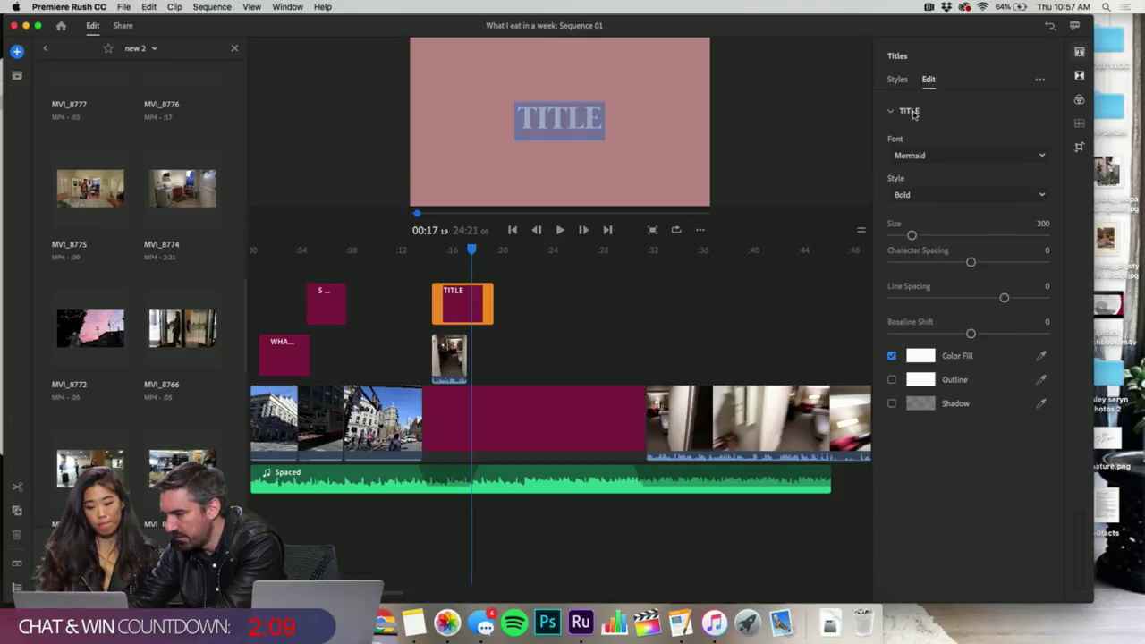
type("tue")
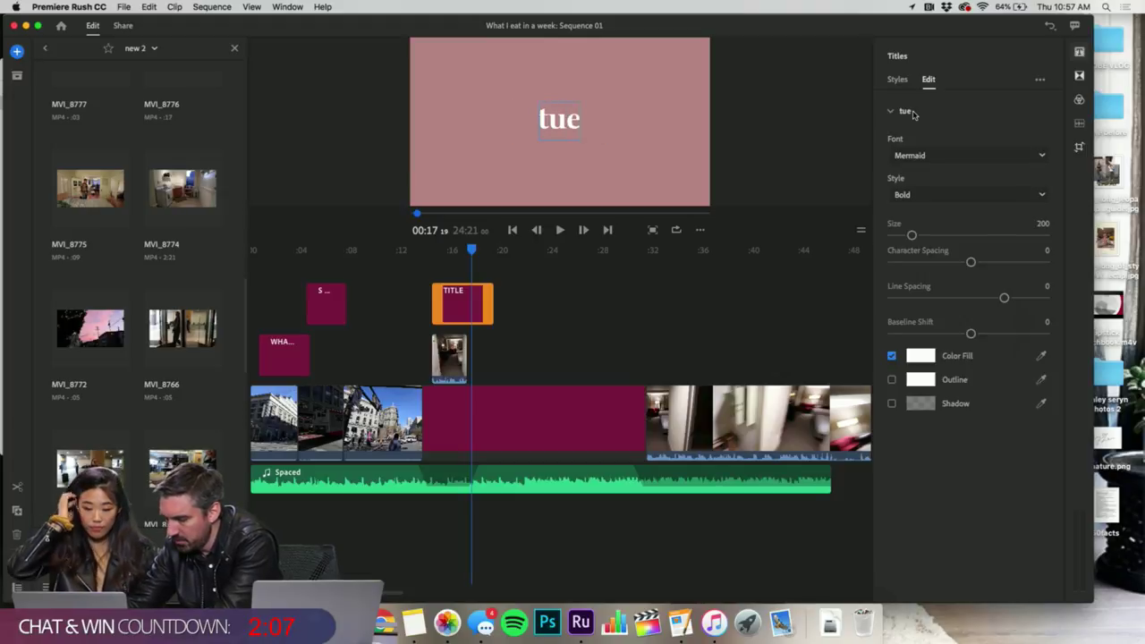
type("sday")
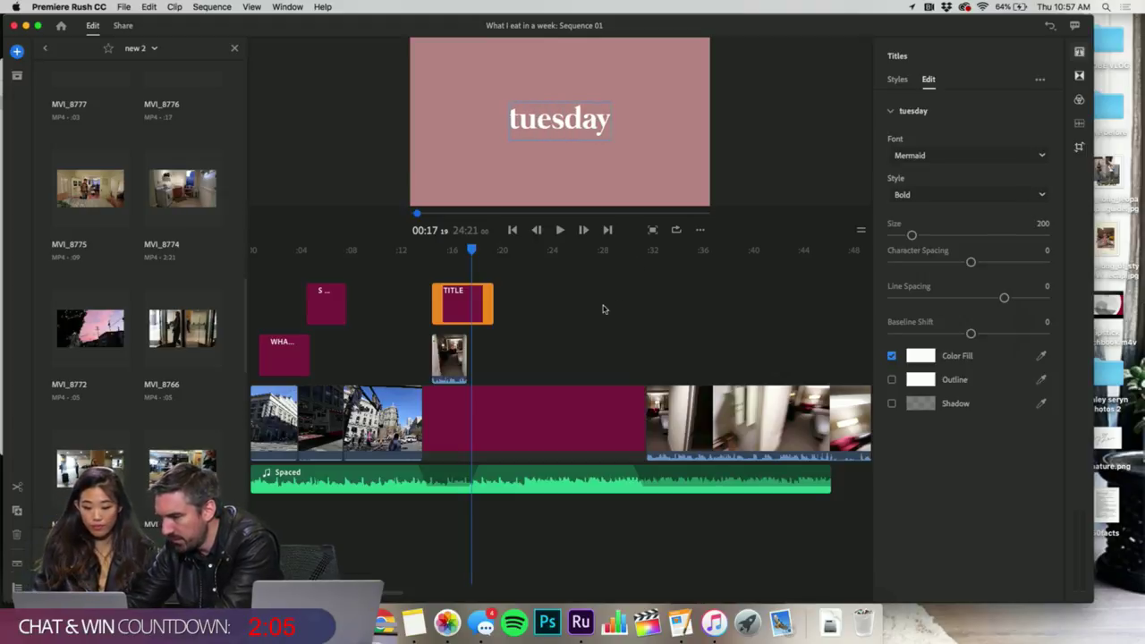
left_click(602, 310)
- Check that the tuesday title keeps the Mermaid font in Bold style
left_click(456, 252)
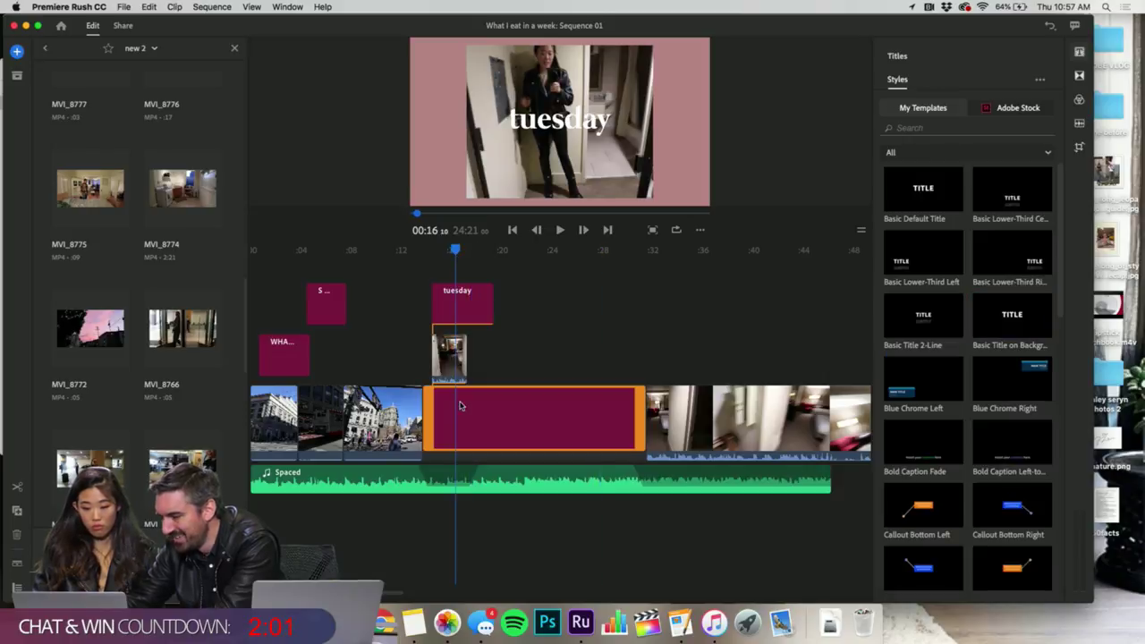
left_click(458, 304)
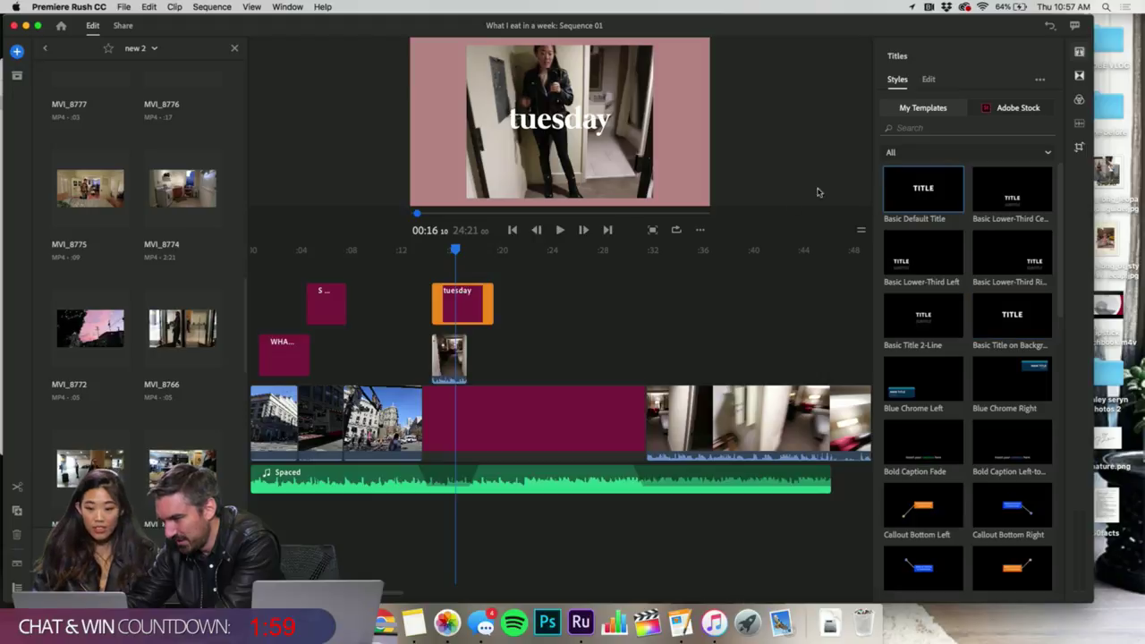
left_click(932, 80)
left_click(895, 114)
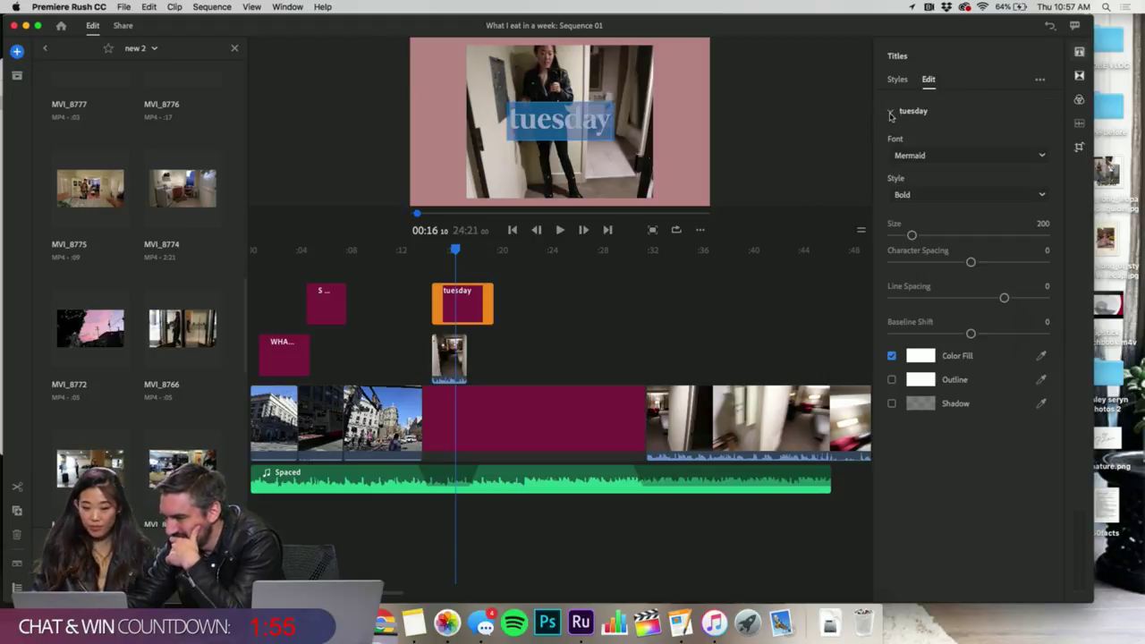
left_click(1043, 197)
left_click(1045, 197)
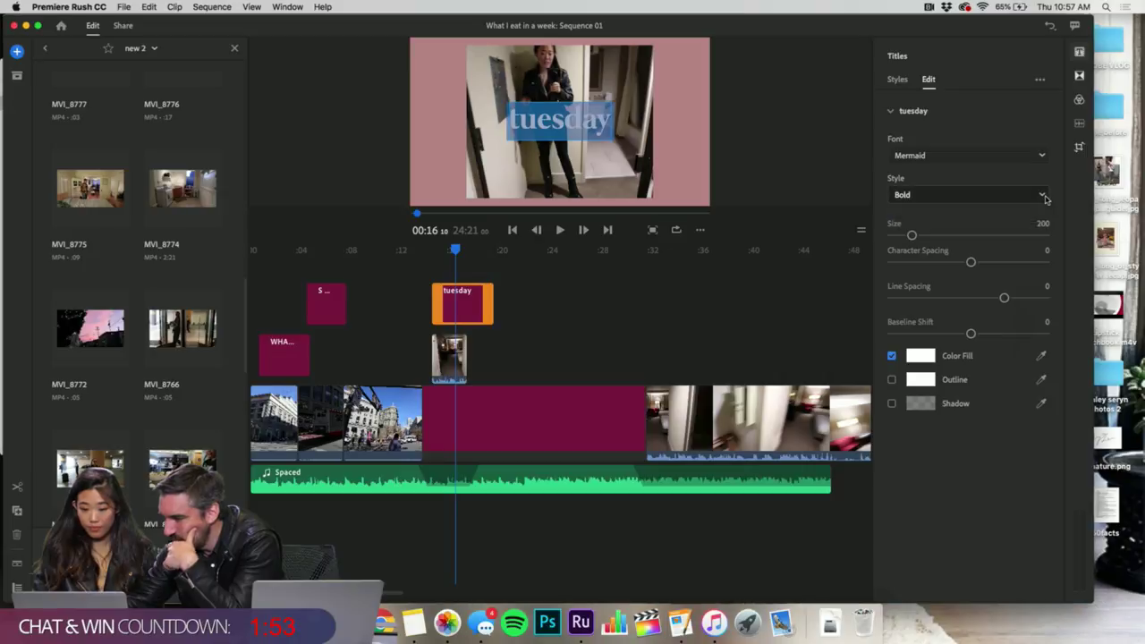
left_click(1043, 156)
left_click(1045, 158)
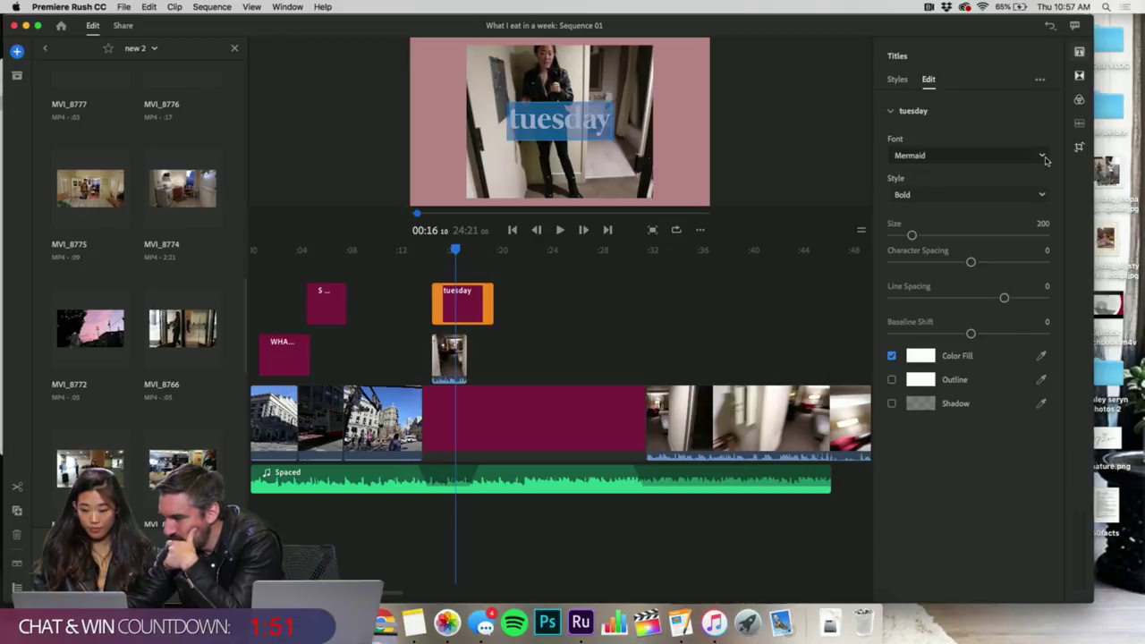
- Extend the tuesday title to start with the pink card and play it back
left_click(561, 310)
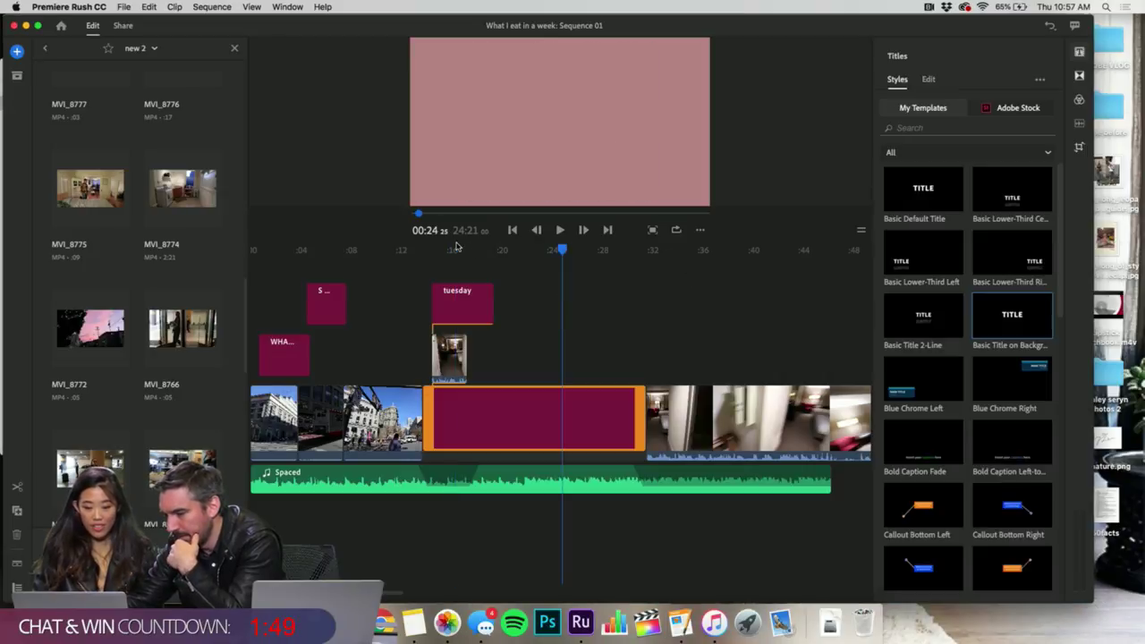
left_click(455, 252)
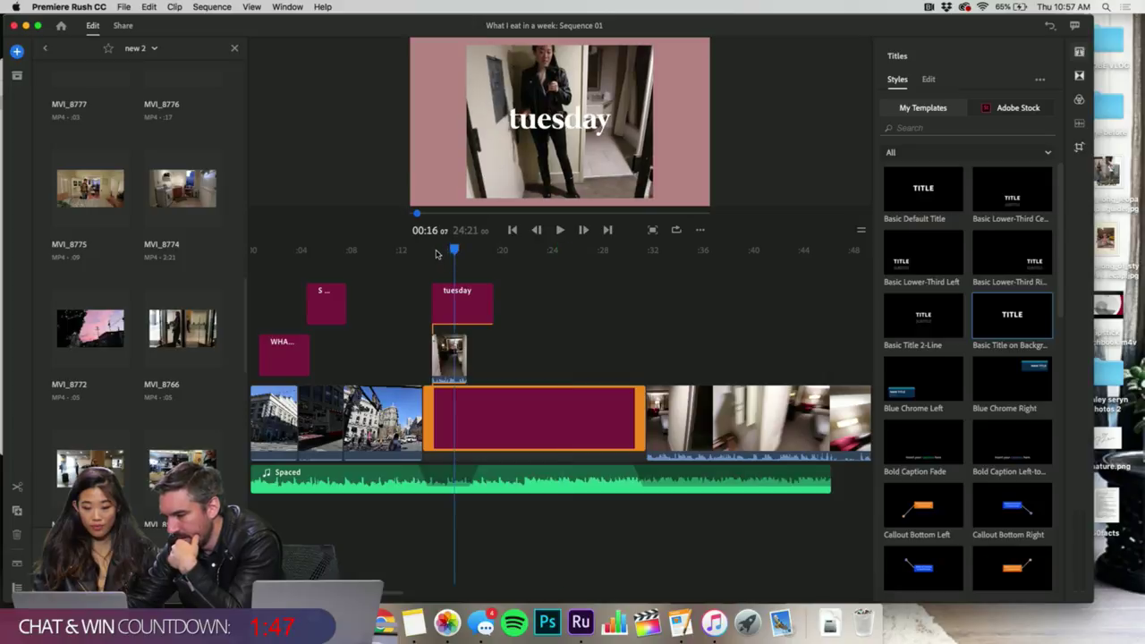
left_click(437, 253)
left_click_drag(434, 306, 427, 306)
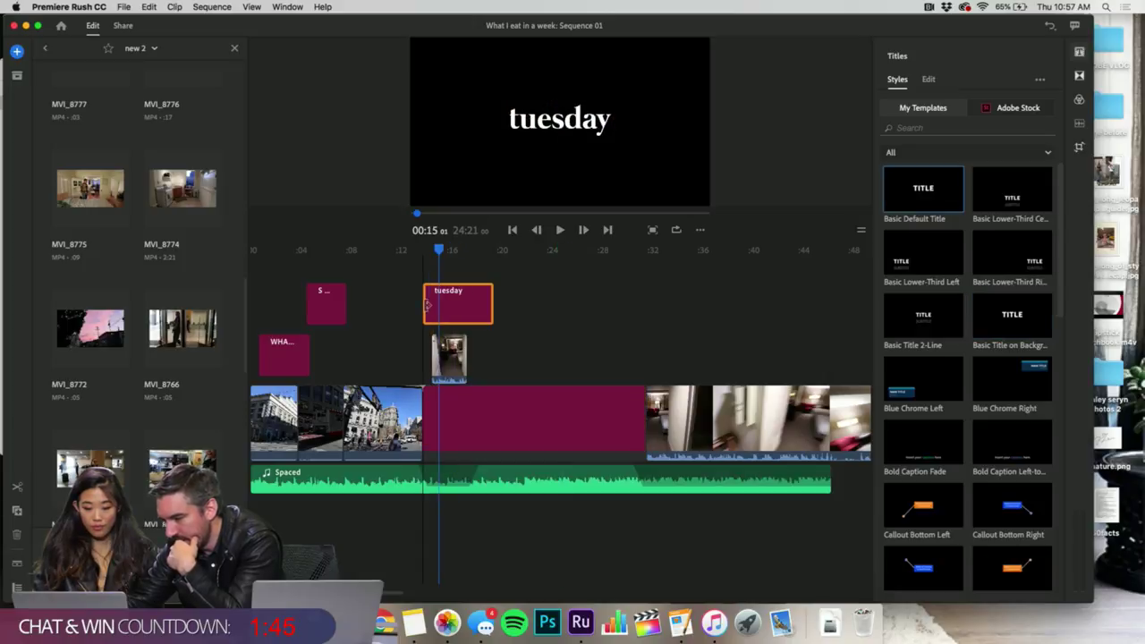
left_click_drag(439, 253, 415, 254)
key("space")
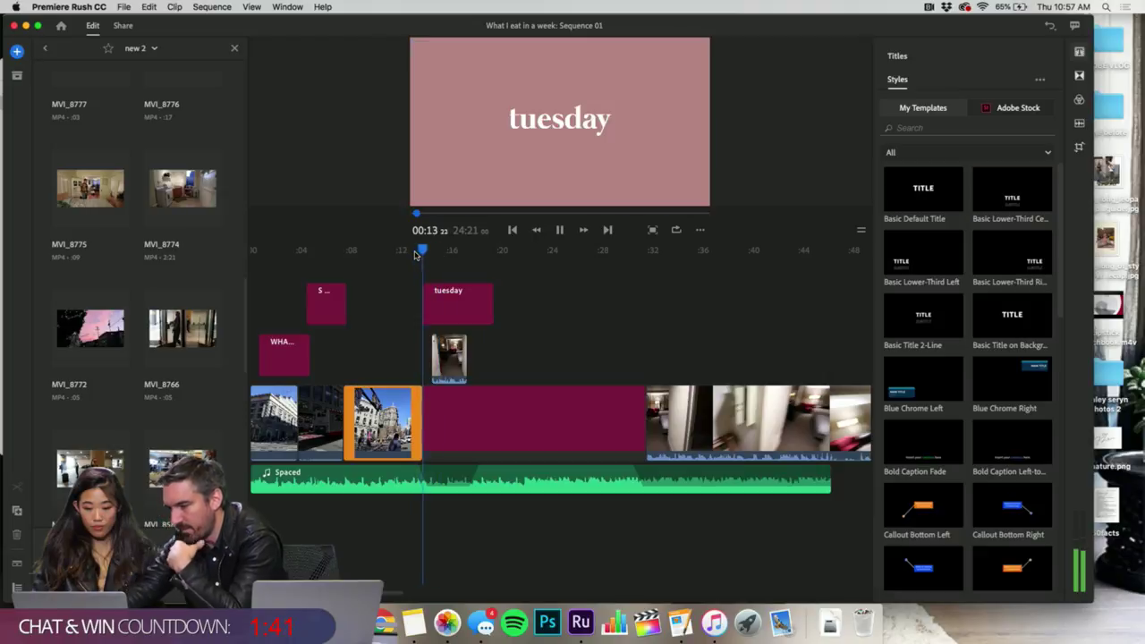
key("space")
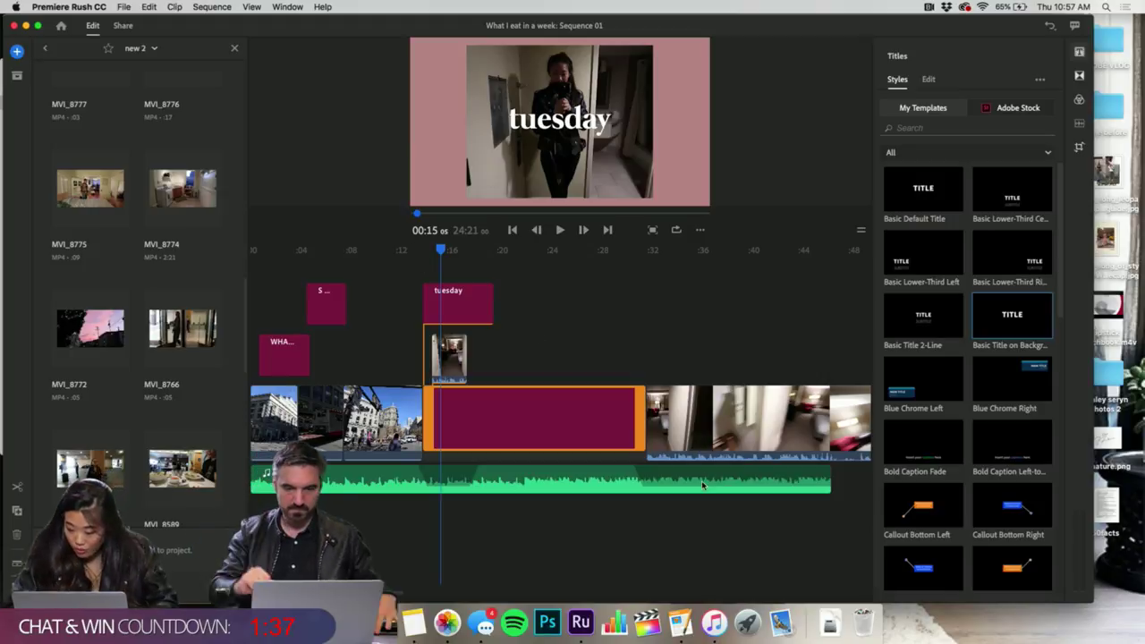
- Apply the Social Caption template and move the small title onto a new top track
scroll(991, 523, "down", 3)
scroll(992, 524, "up", 3)
scroll(981, 396, "down", 6)
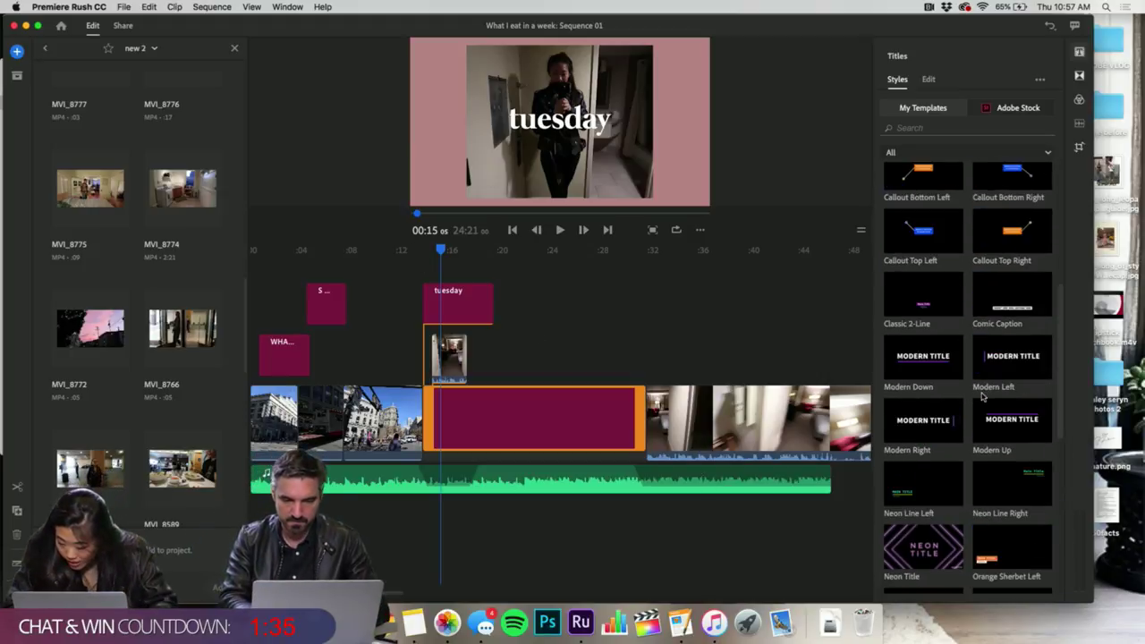
scroll(981, 396, "up", 6)
scroll(981, 396, "down", 5)
scroll(989, 368, "down", 10)
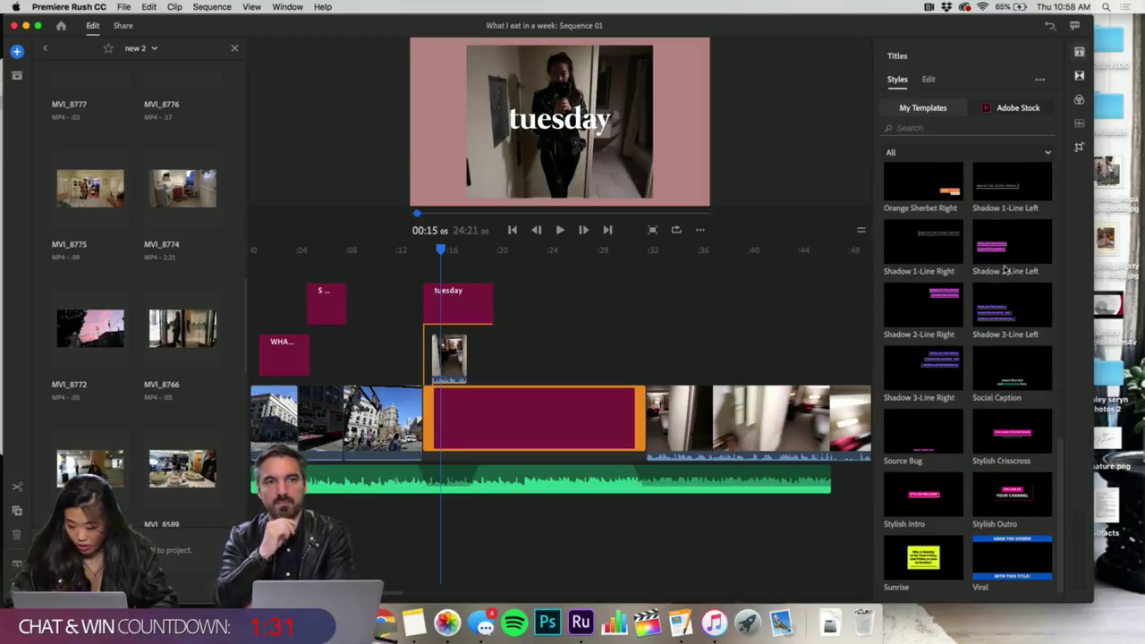
left_click(1009, 367)
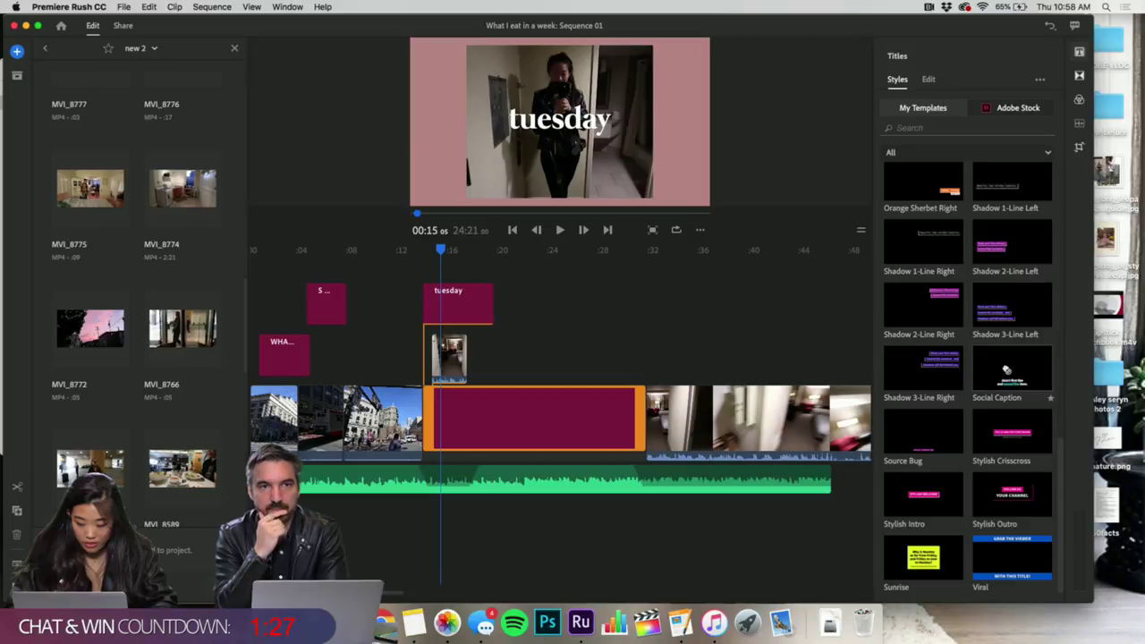
left_click_drag(664, 374, 433, 260)
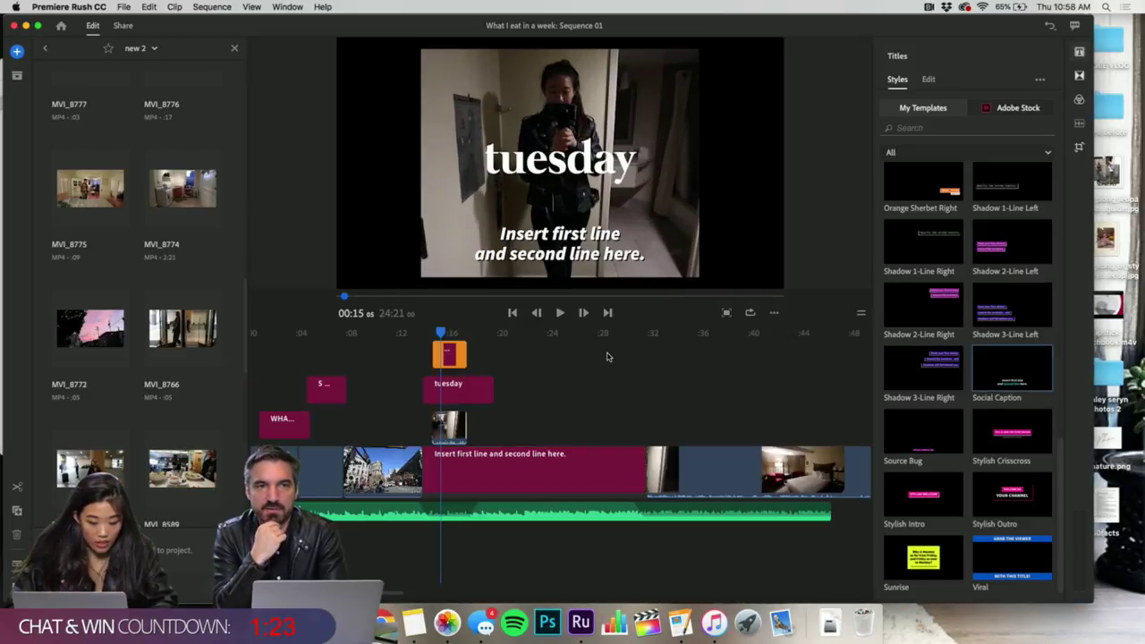
- Preview the titles around 00:15, then delete the extra caption title clip
mouse_move(439, 333)
left_mouse_down()
mouse_move(429, 333)
mouse_move(446, 334)
left_mouse_up()
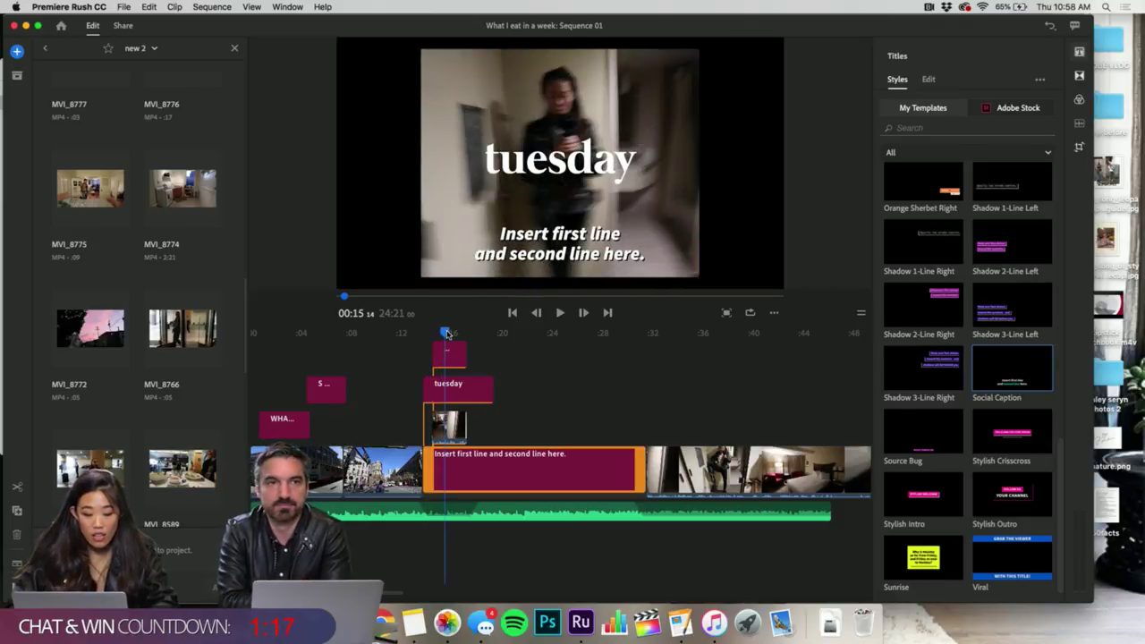
left_click(445, 343)
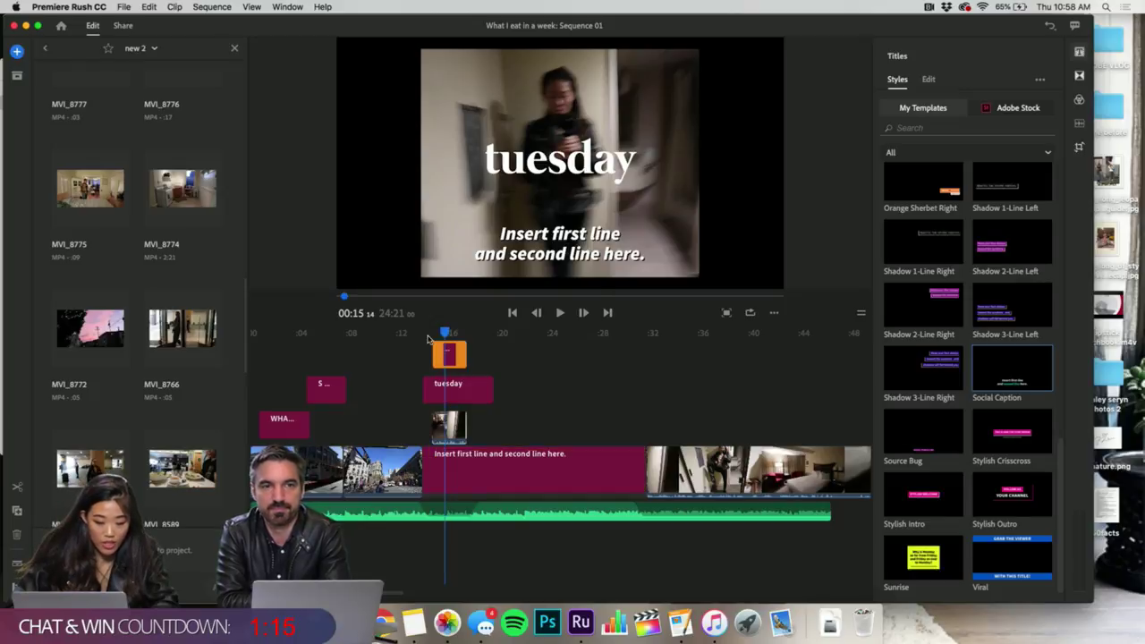
left_click_drag(427, 339, 437, 333)
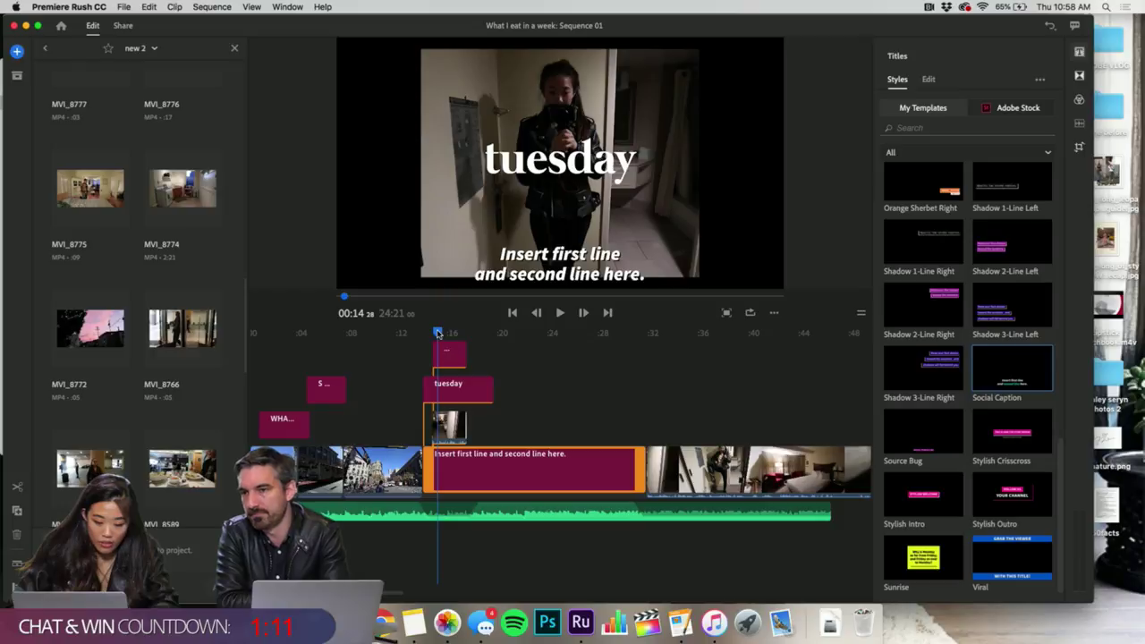
left_click_drag(437, 333, 441, 334)
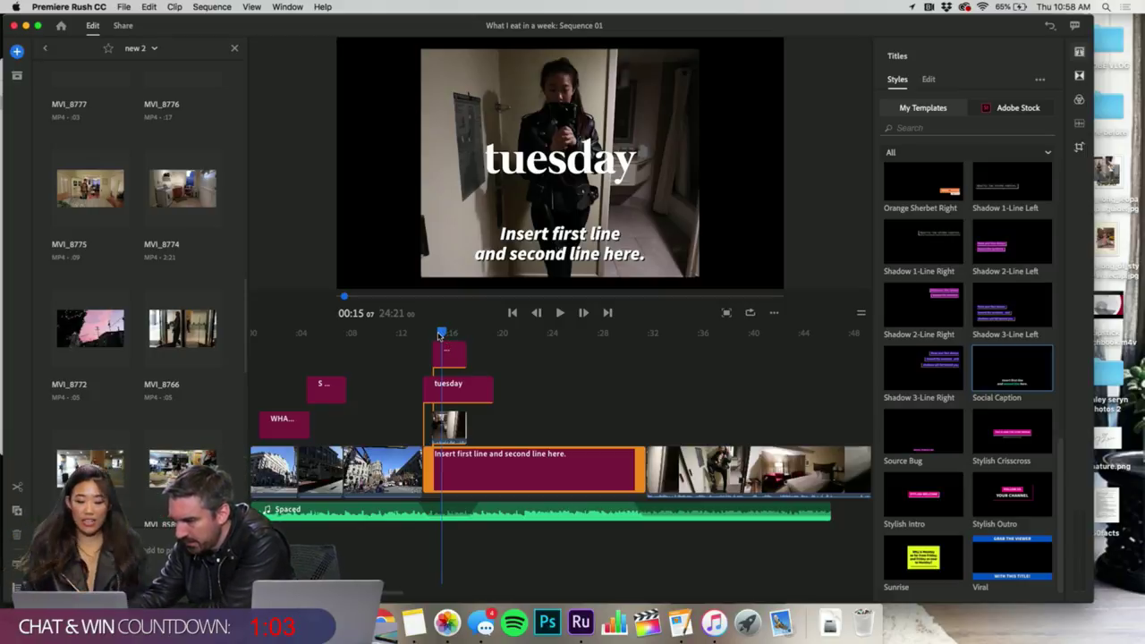
mouse_move(439, 336)
left_mouse_down()
mouse_move(422, 343)
mouse_move(442, 343)
left_mouse_up()
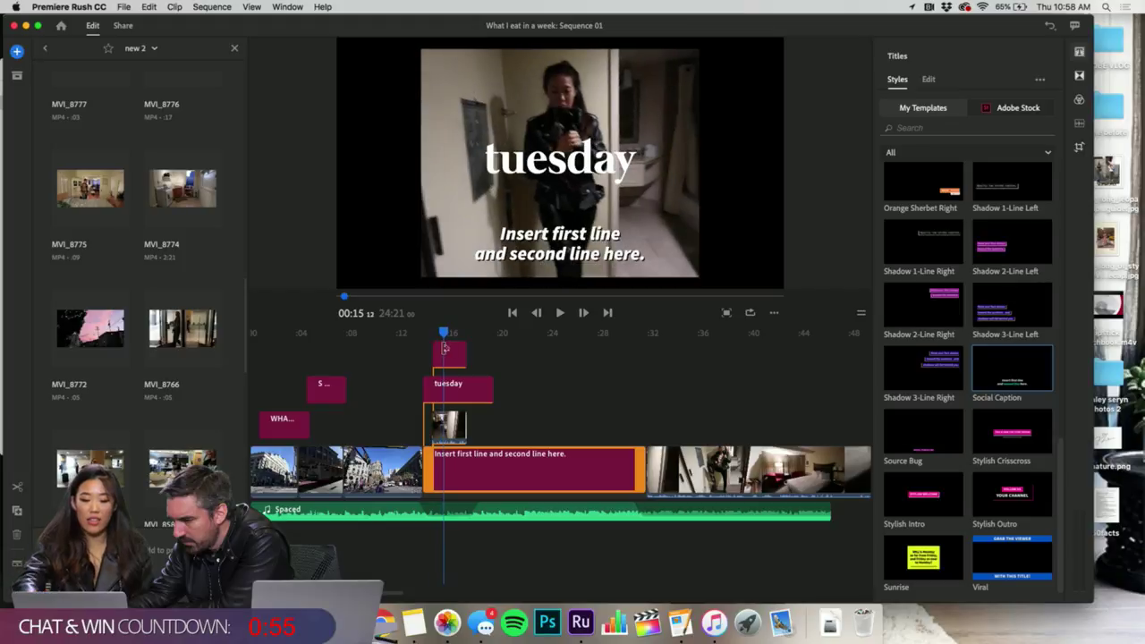
left_click(449, 355)
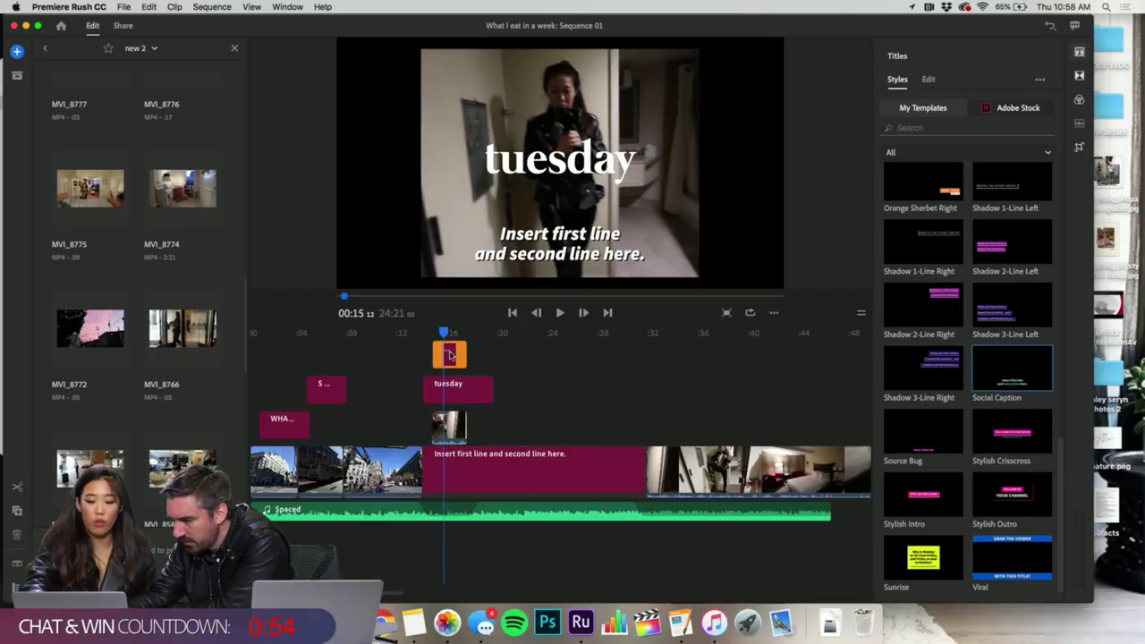
left_click(429, 396)
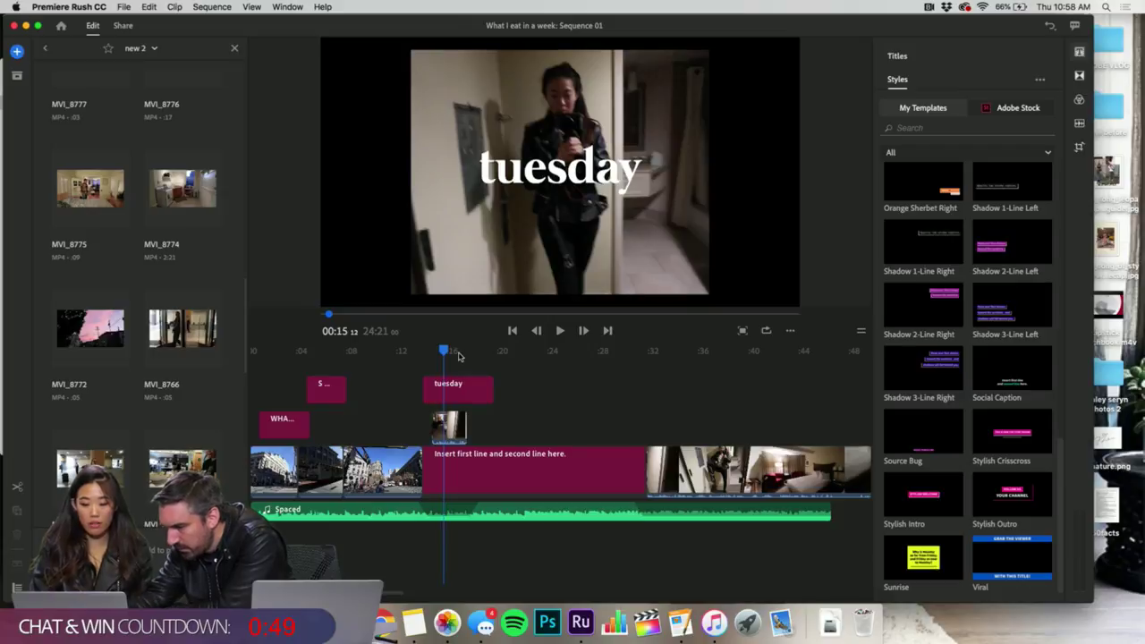
- Select the pink card clip and try the Social Caption style on it
left_click(447, 358)
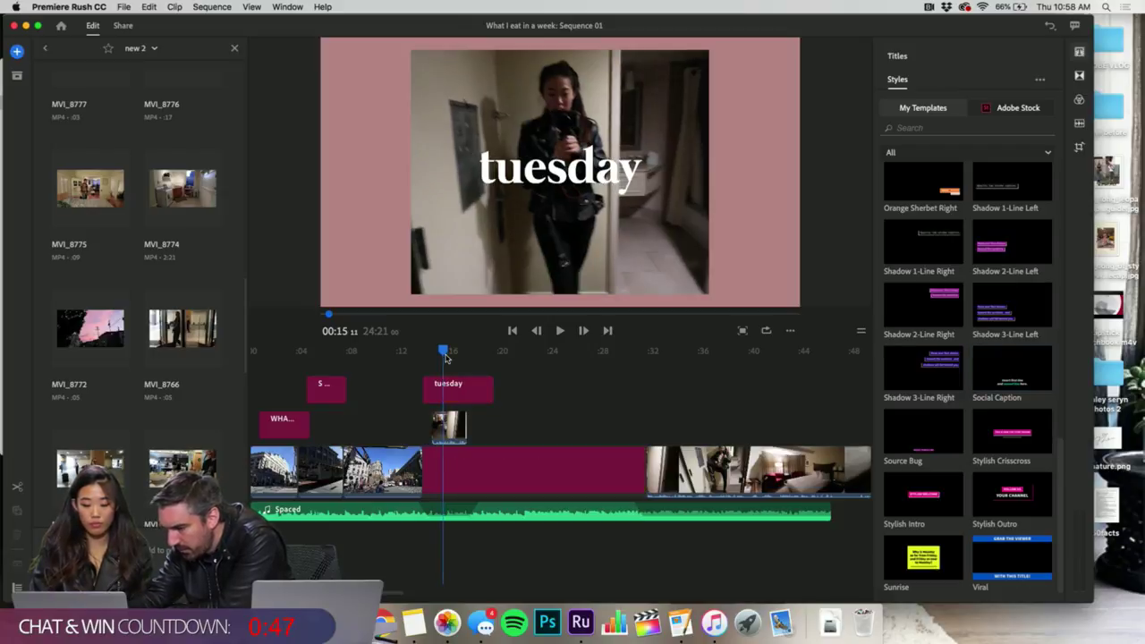
mouse_move(443, 355)
left_mouse_down()
mouse_move(425, 356)
mouse_move(480, 357)
mouse_move(448, 361)
left_mouse_up()
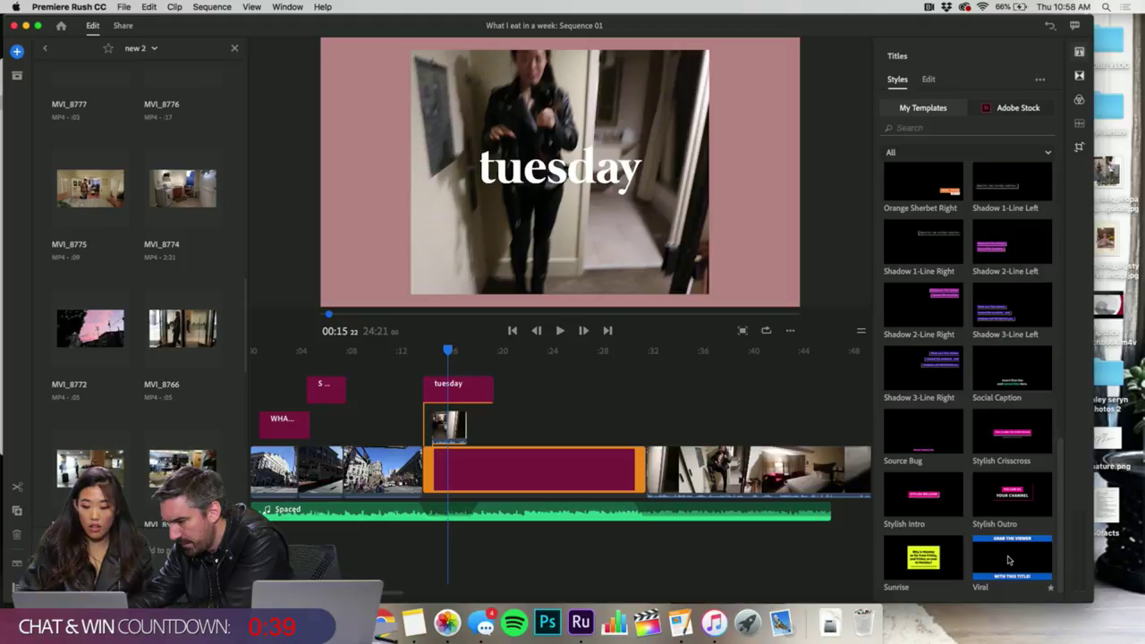
left_click(1011, 374)
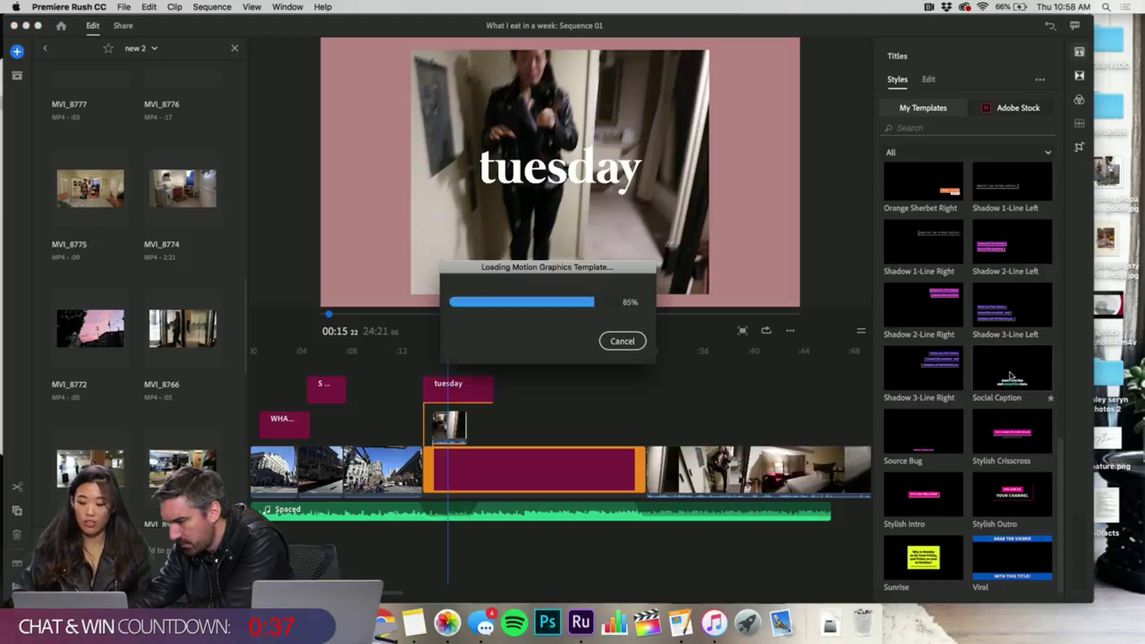
left_click(1002, 376)
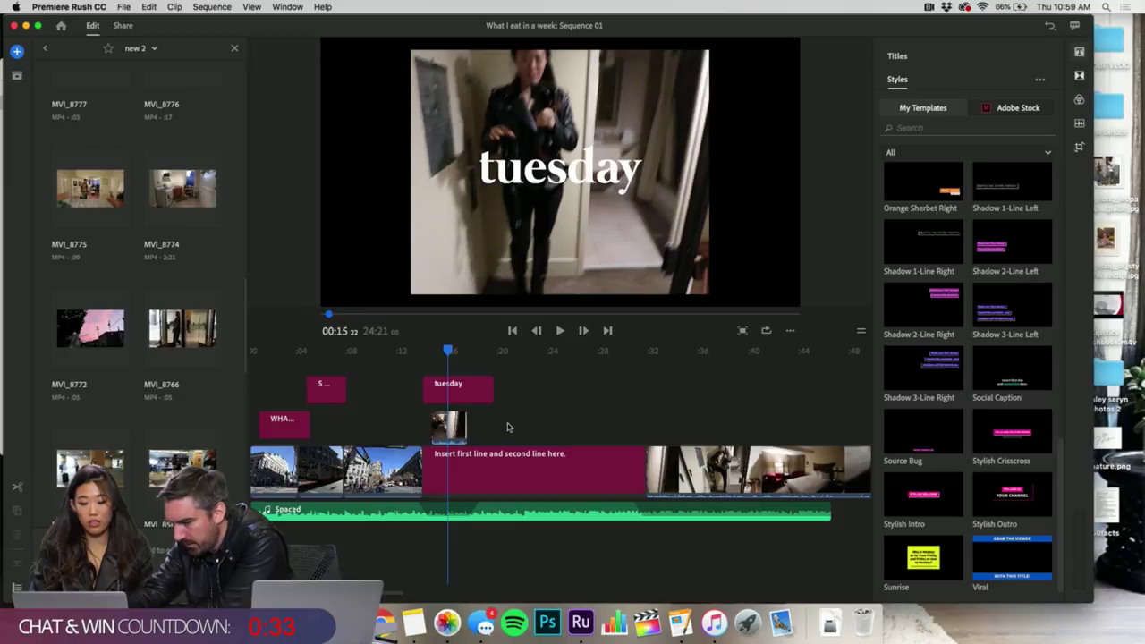
- Drop a Social Caption title above the tuesday title at 00:15 and scrub to check it
left_click(674, 354)
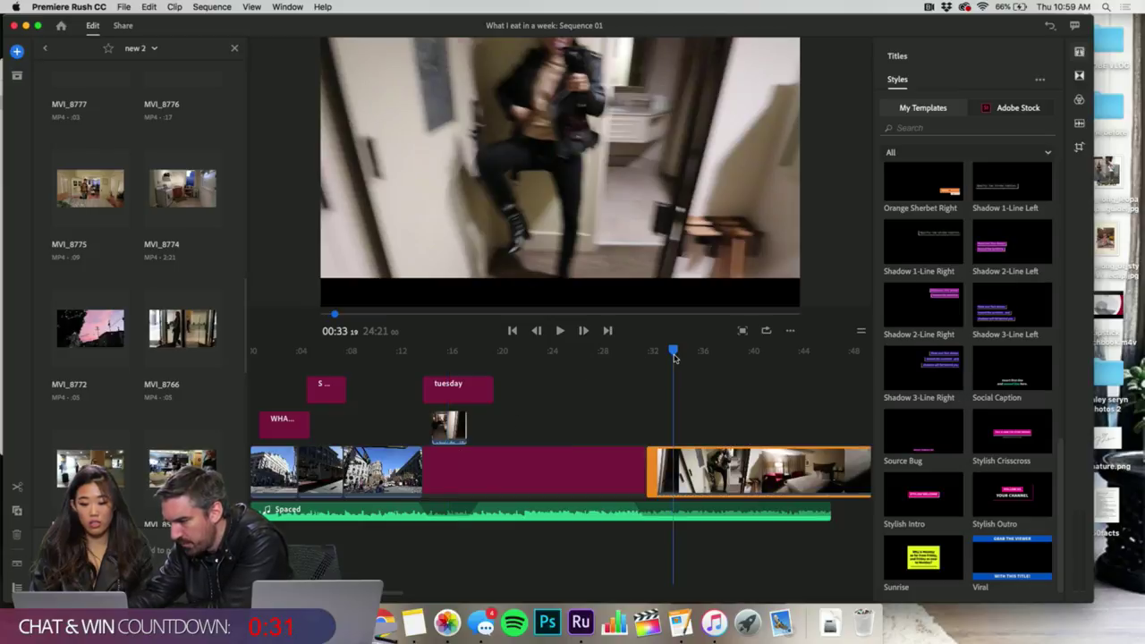
left_click_drag(1007, 367, 451, 365)
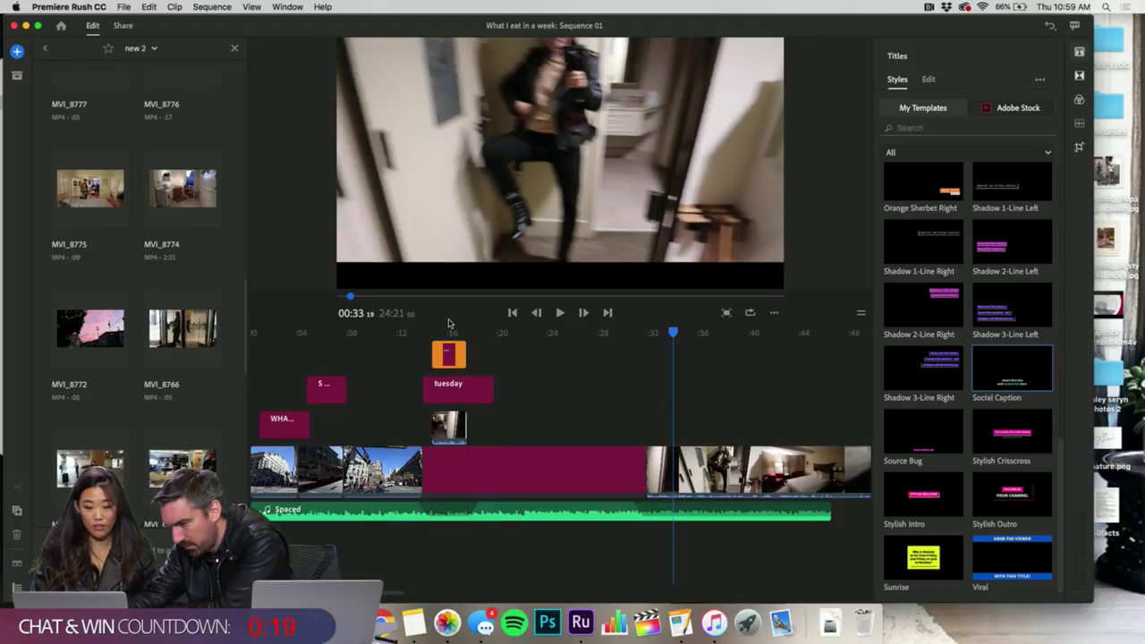
left_click(449, 331)
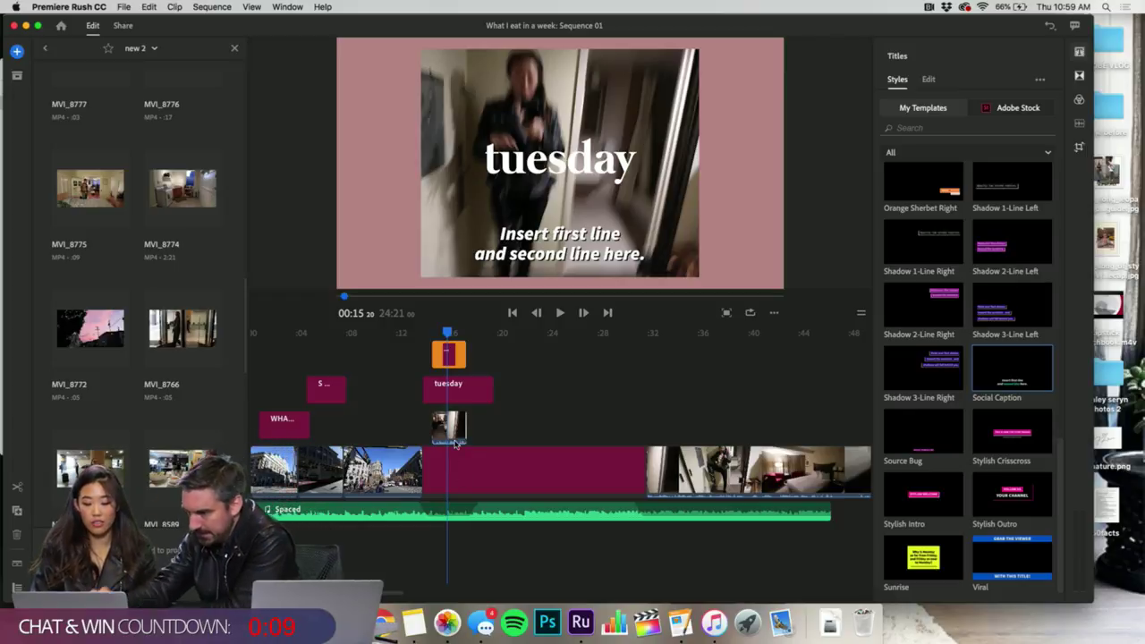
left_click(689, 345)
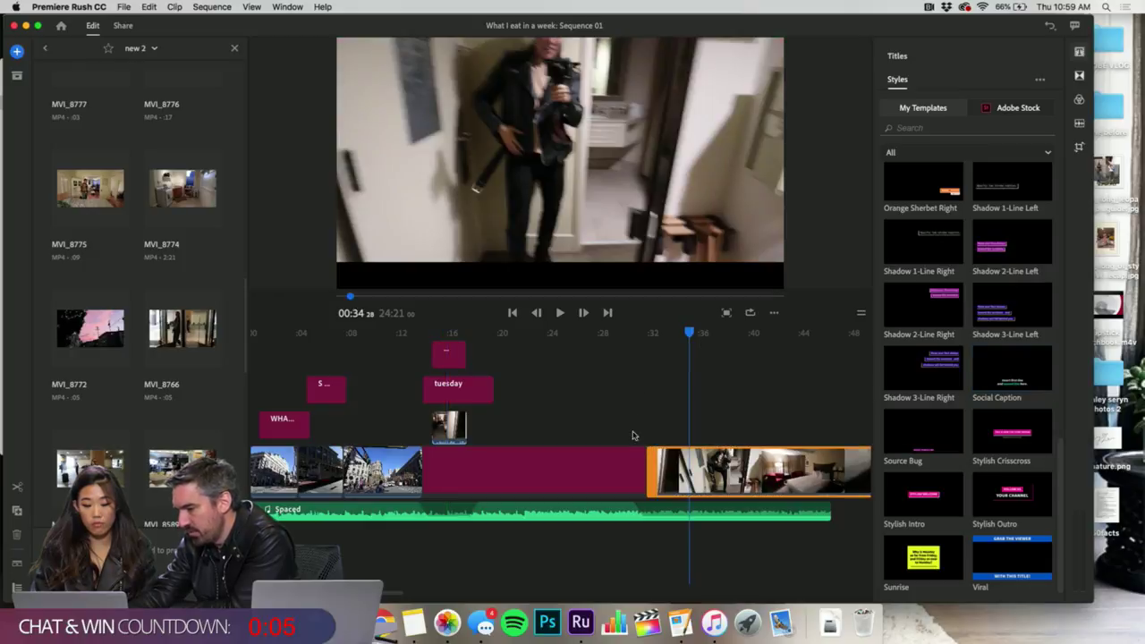
left_click(449, 336)
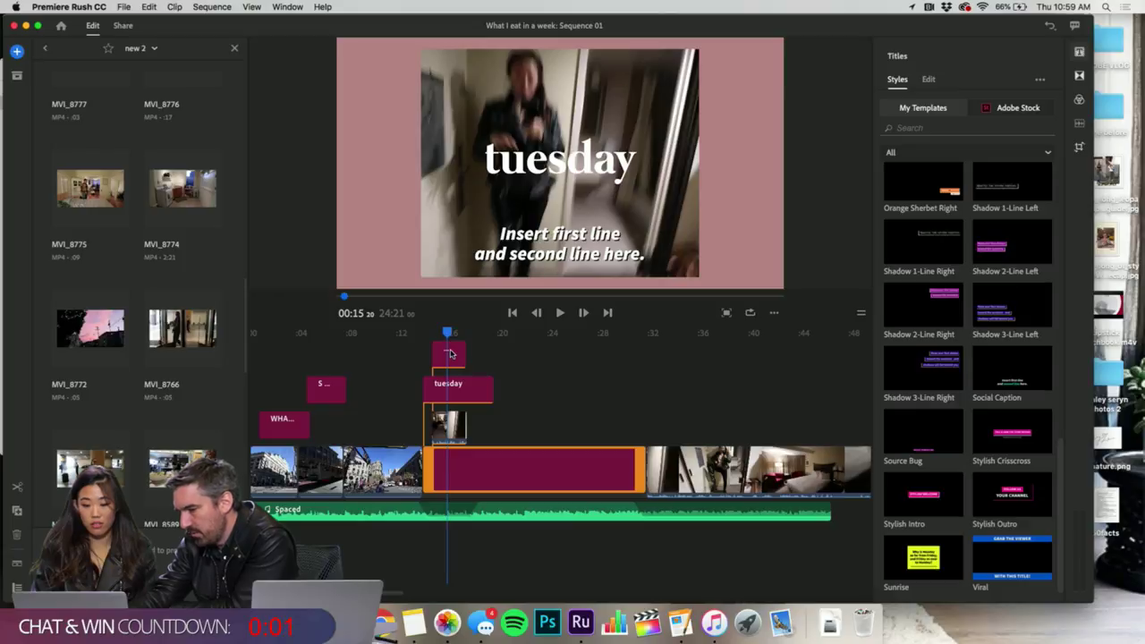
left_click_drag(447, 333, 434, 336)
mouse_move(435, 336)
left_mouse_down()
mouse_move(480, 337)
mouse_move(432, 338)
left_mouse_up()
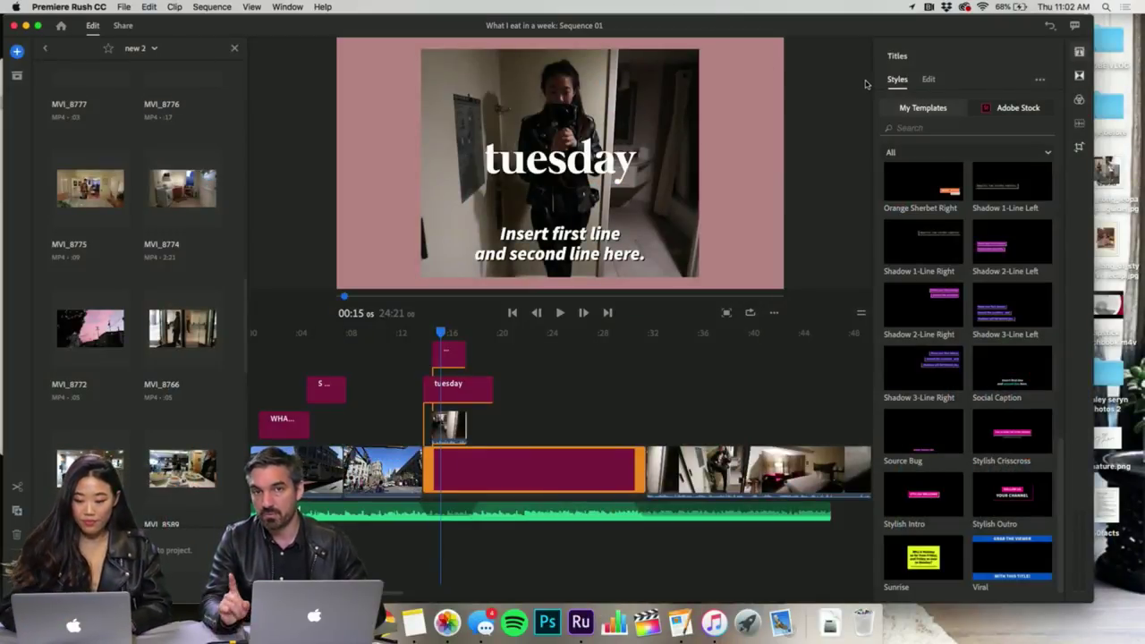
- Delete the tuesday title clip and move the Social Caption title down beside 'S...'
left_click(927, 81)
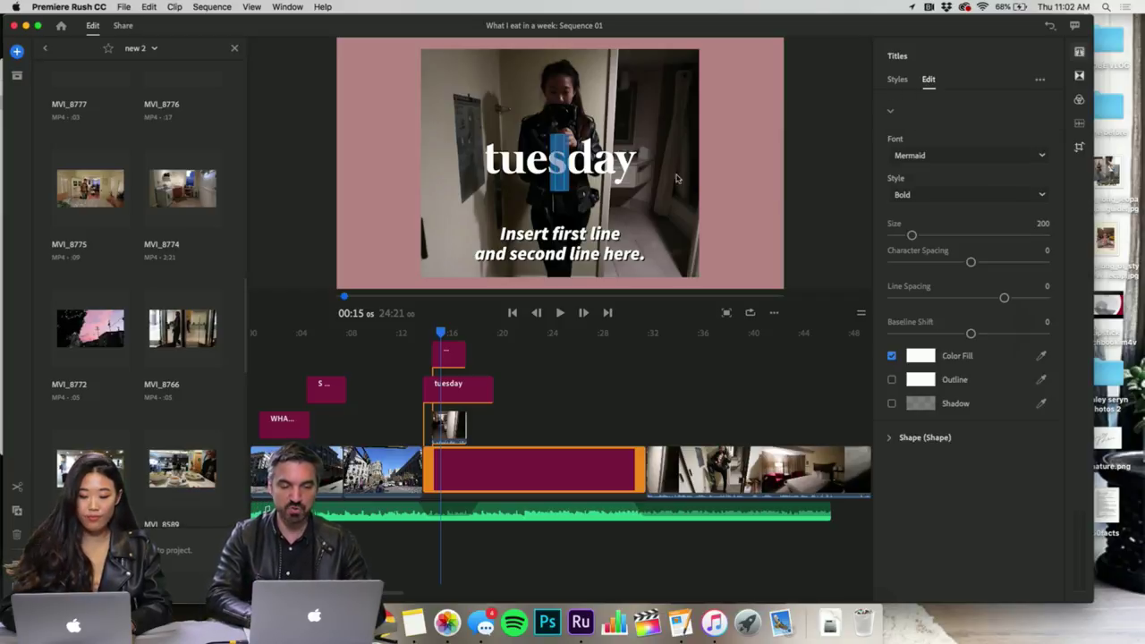
left_click(448, 354)
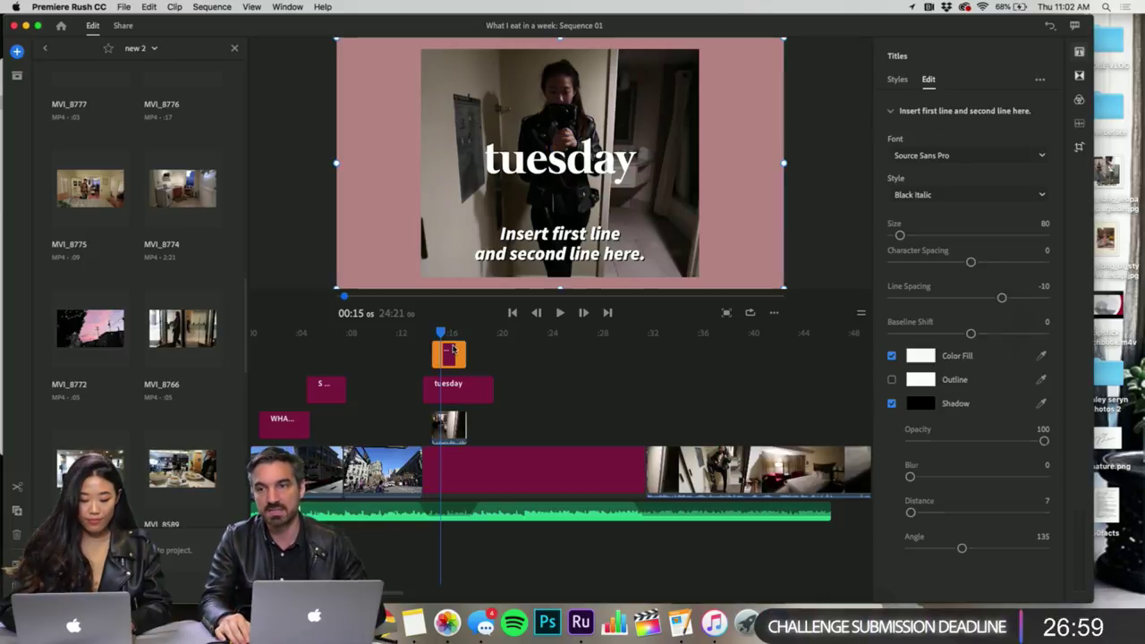
left_click(448, 335)
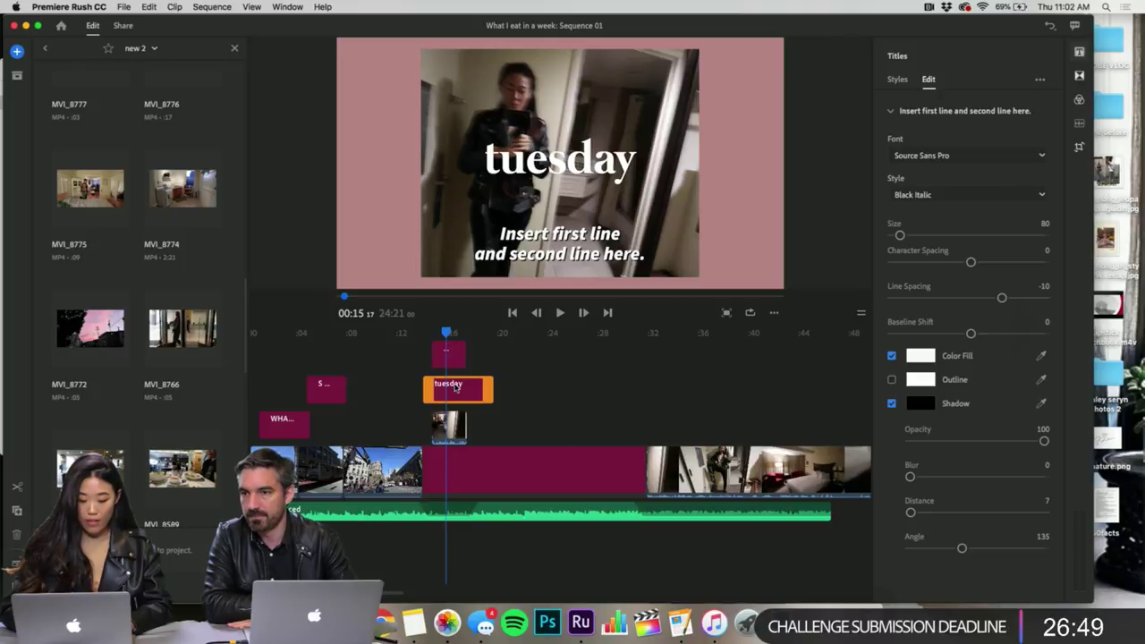
key("Delete")
left_click_drag(451, 359, 449, 376)
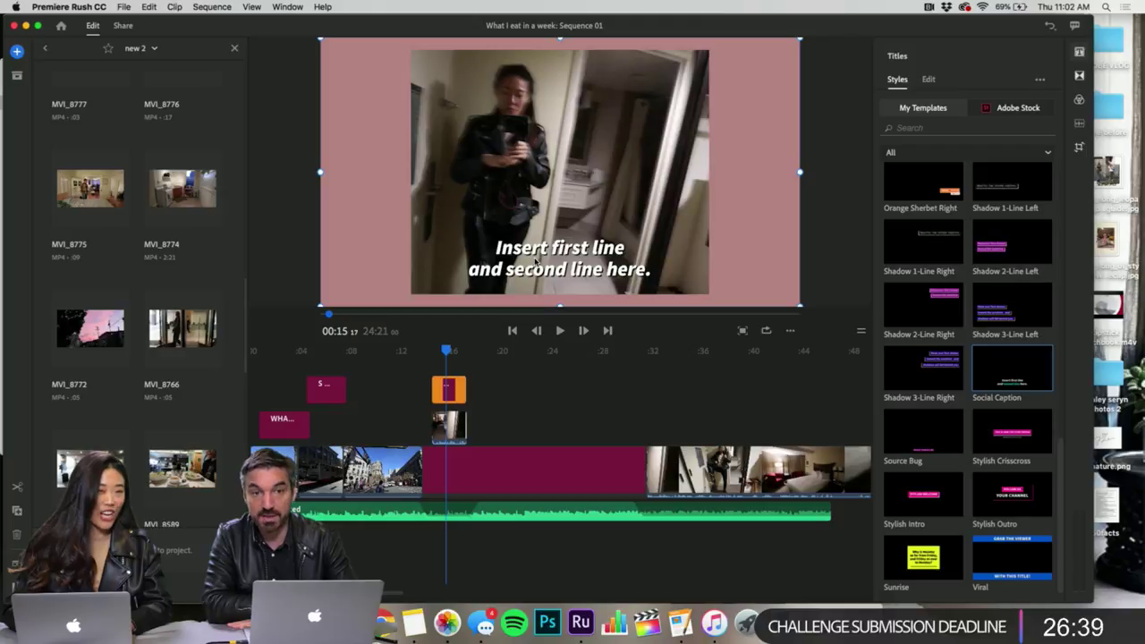
- Style the two-line caption text in Source Sans Pro Black Italic, size 80, with shadow
left_click(929, 80)
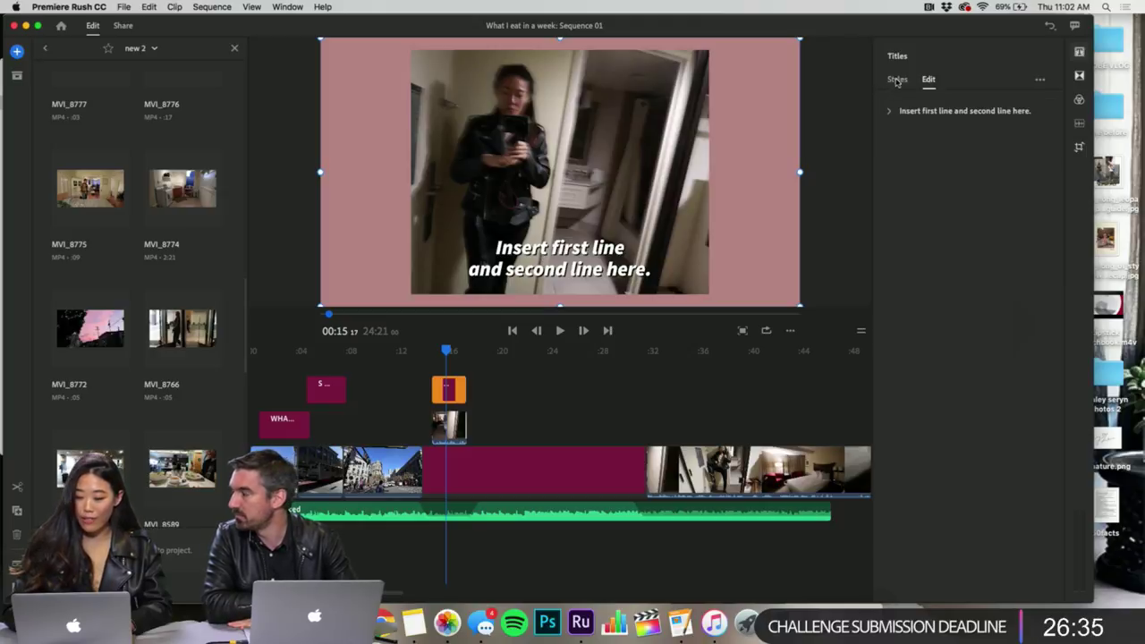
left_click(896, 81)
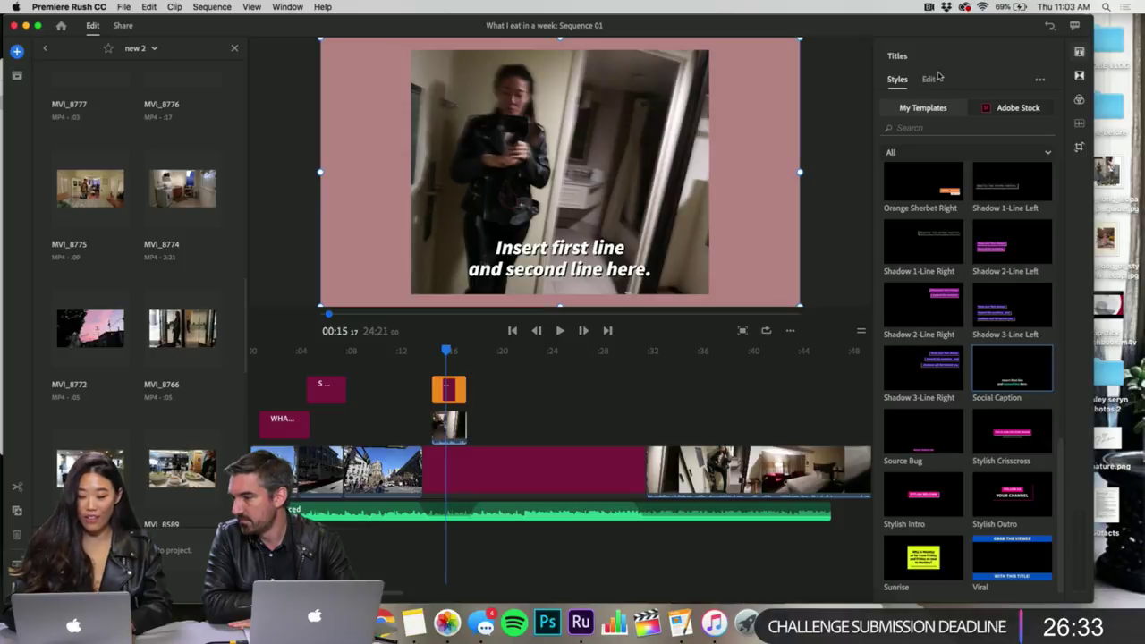
left_click(930, 80)
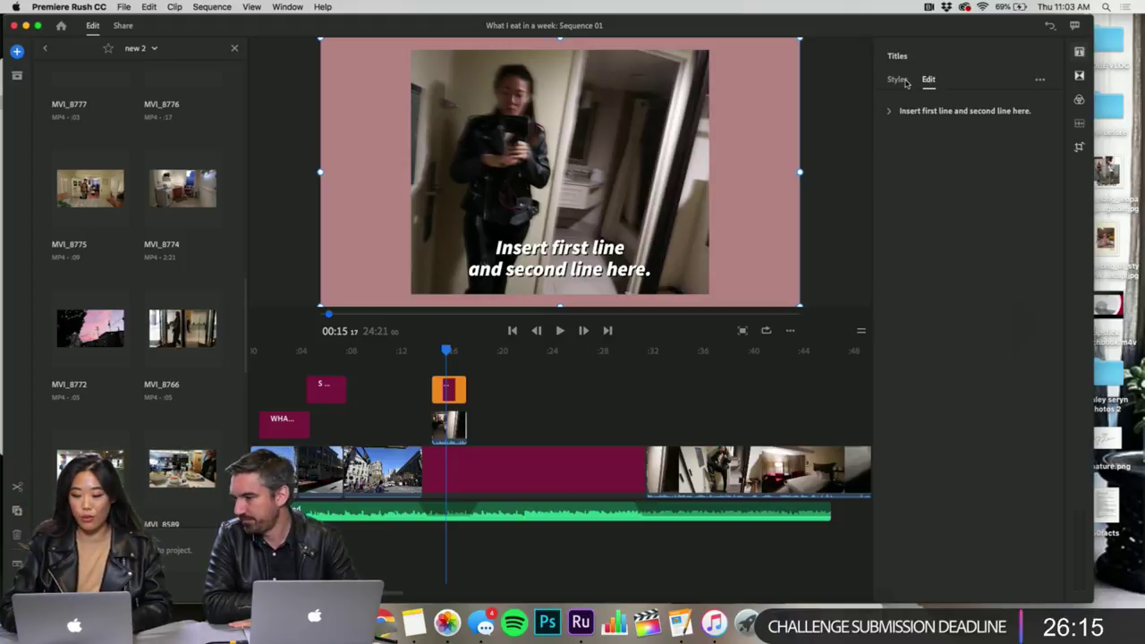
left_click(904, 81)
left_click(928, 81)
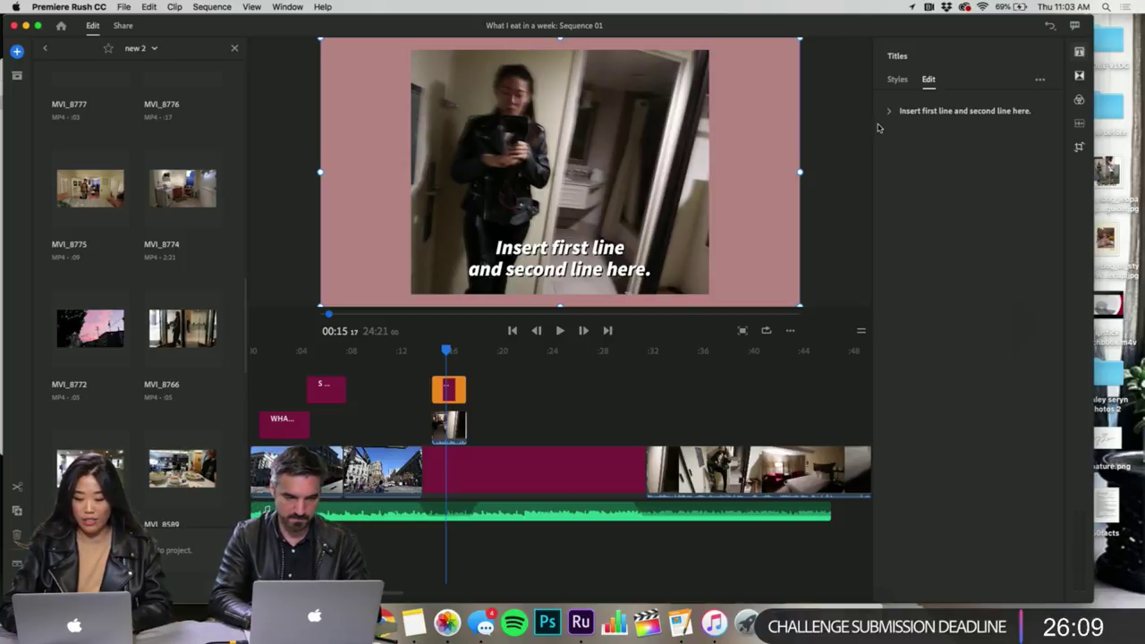
left_click(586, 264)
triple_click(584, 261)
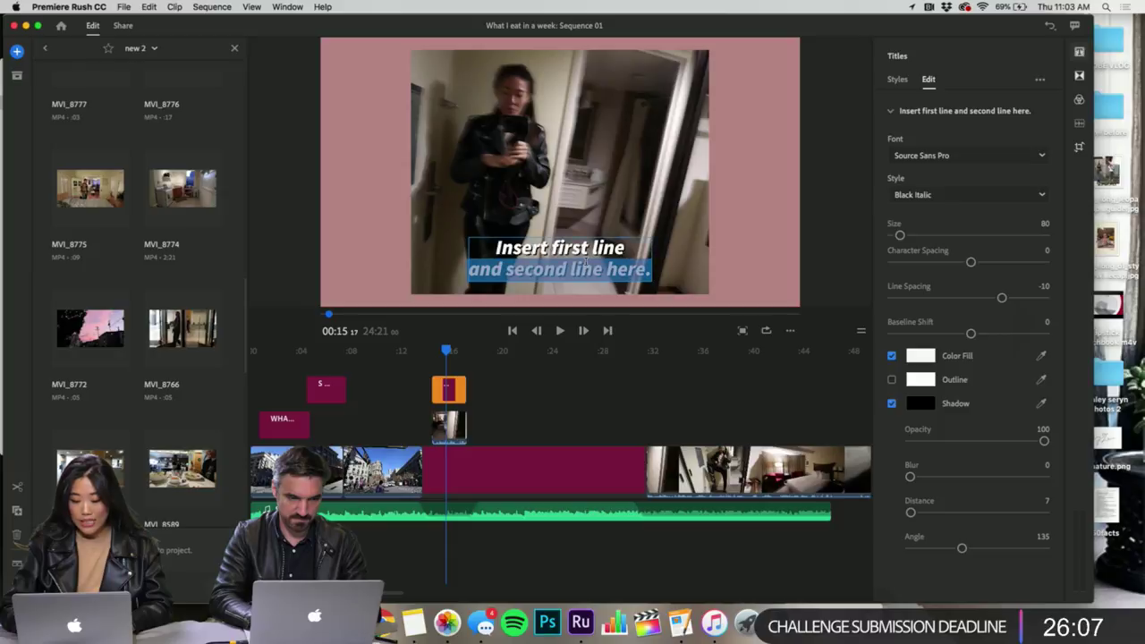
left_click(897, 79)
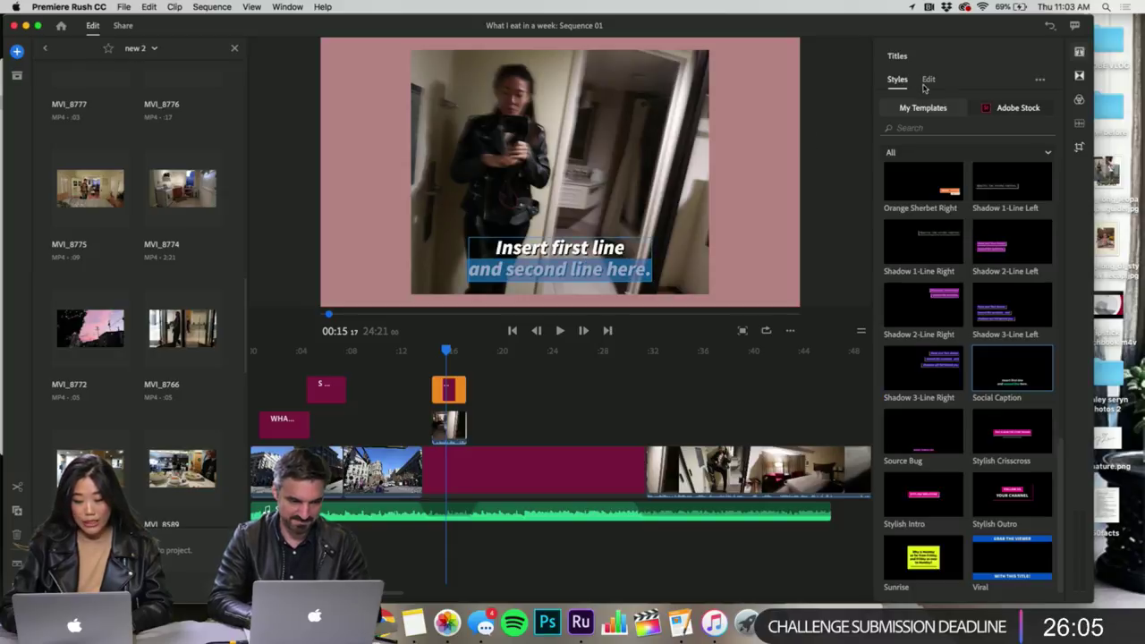
left_click(929, 80)
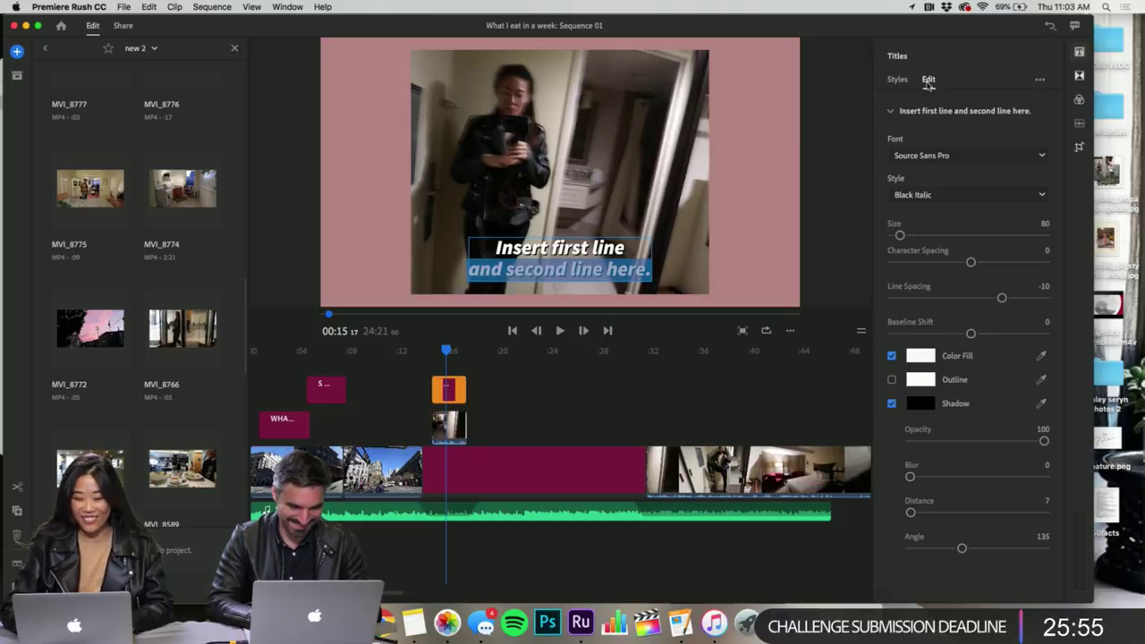
left_click(502, 240)
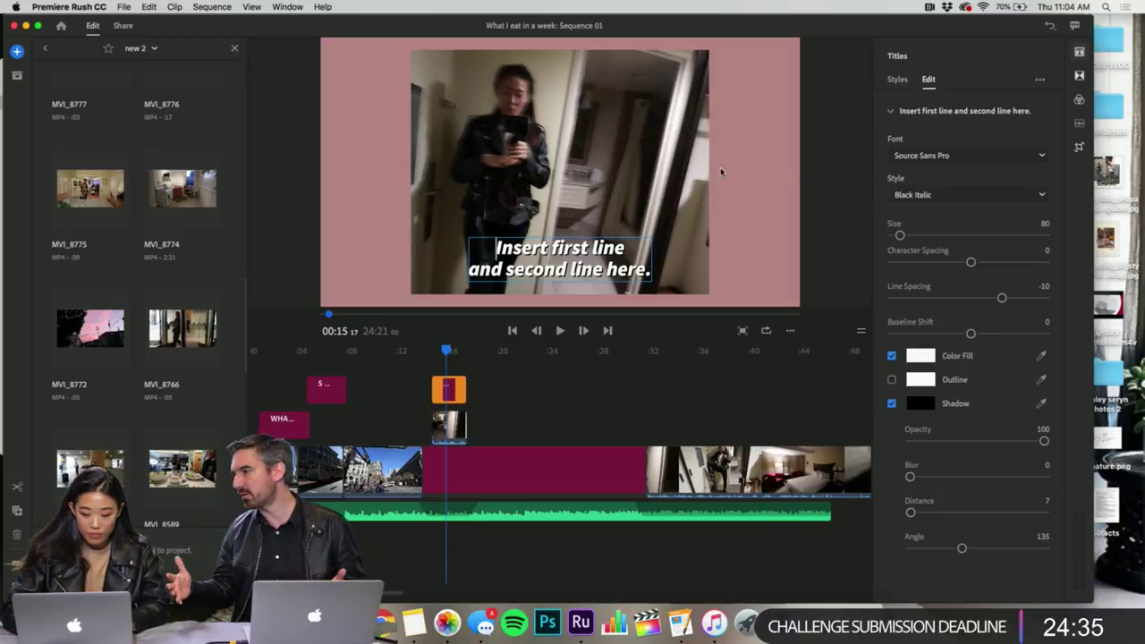
- Replace the placeholder title text with 'tuesday' and expand its font and style settings
double_click(552, 268)
left_click(499, 248)
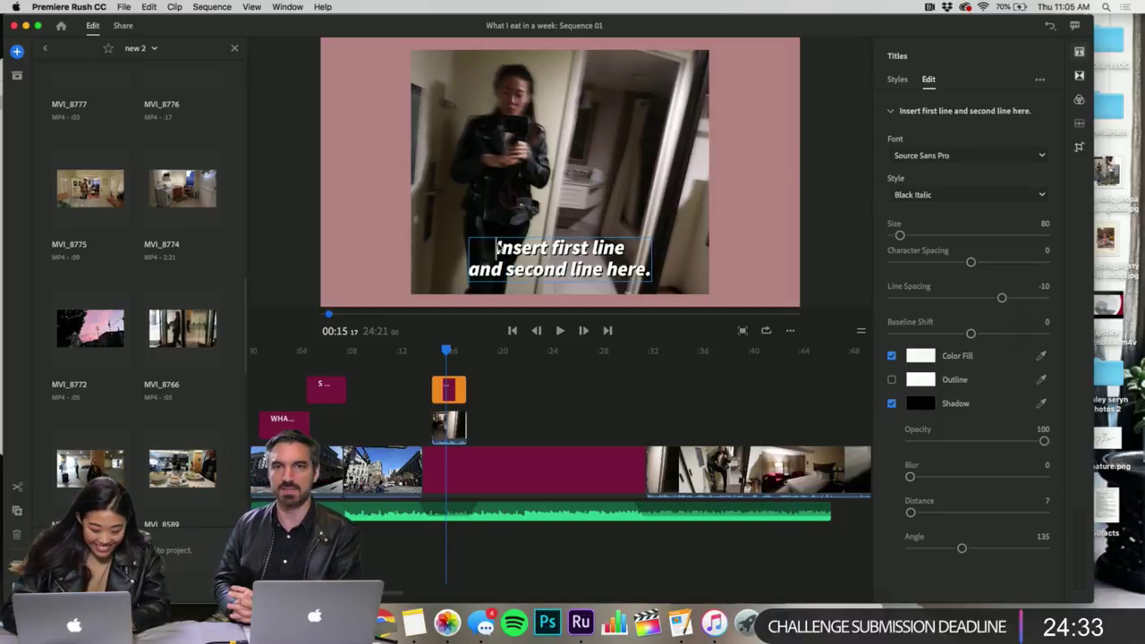
left_click_drag(498, 249, 659, 280)
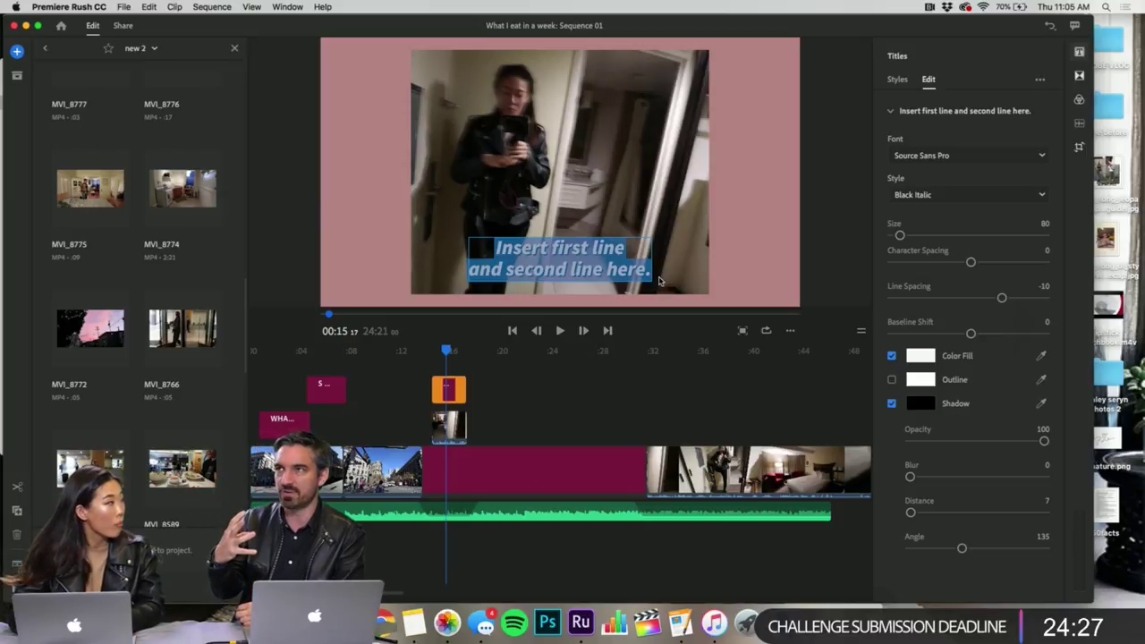
key("BackSpace")
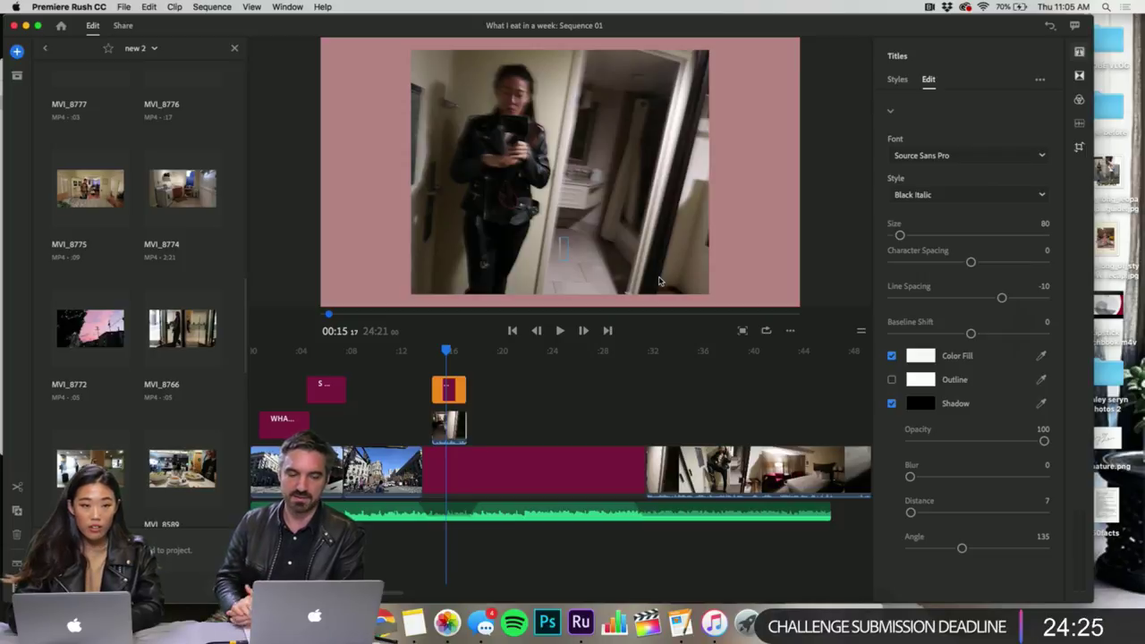
type("tuesday")
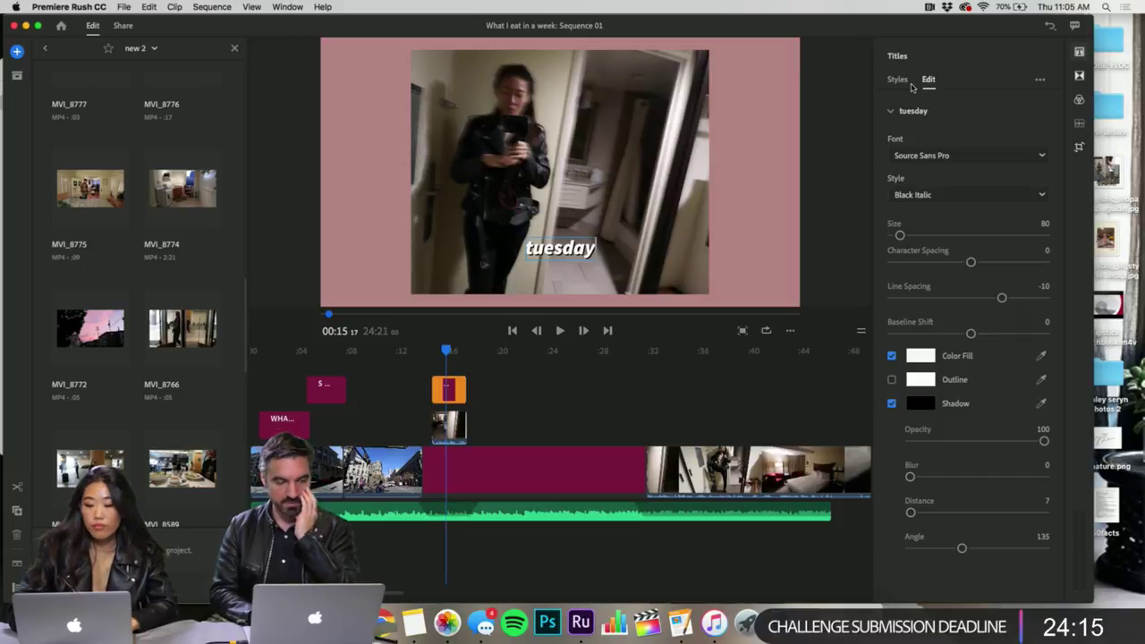
left_click(891, 111)
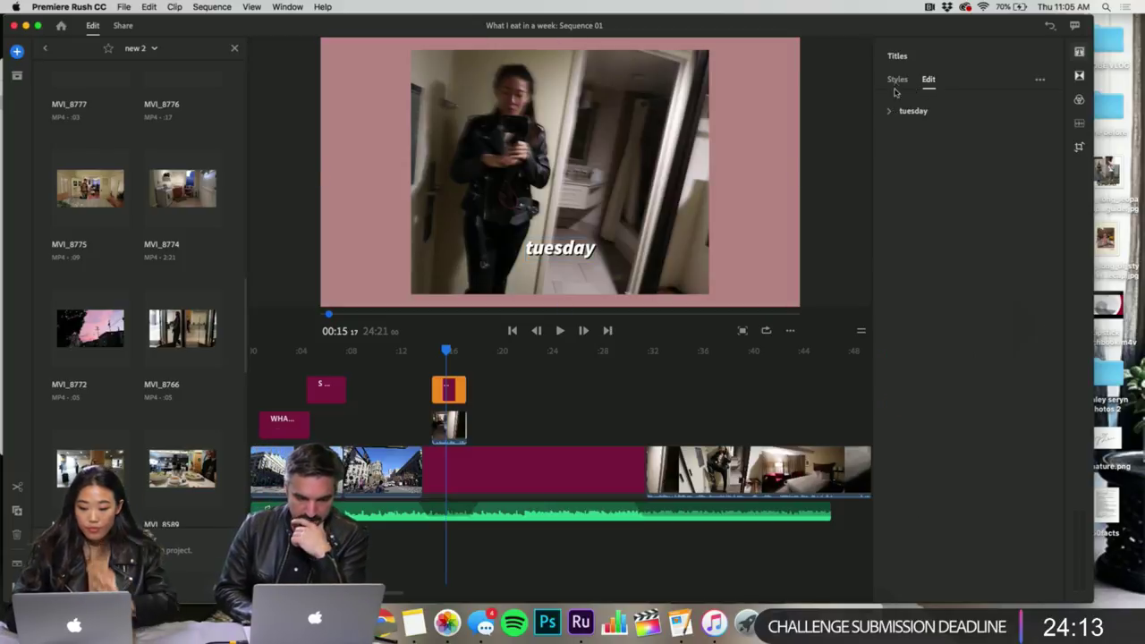
left_click(891, 111)
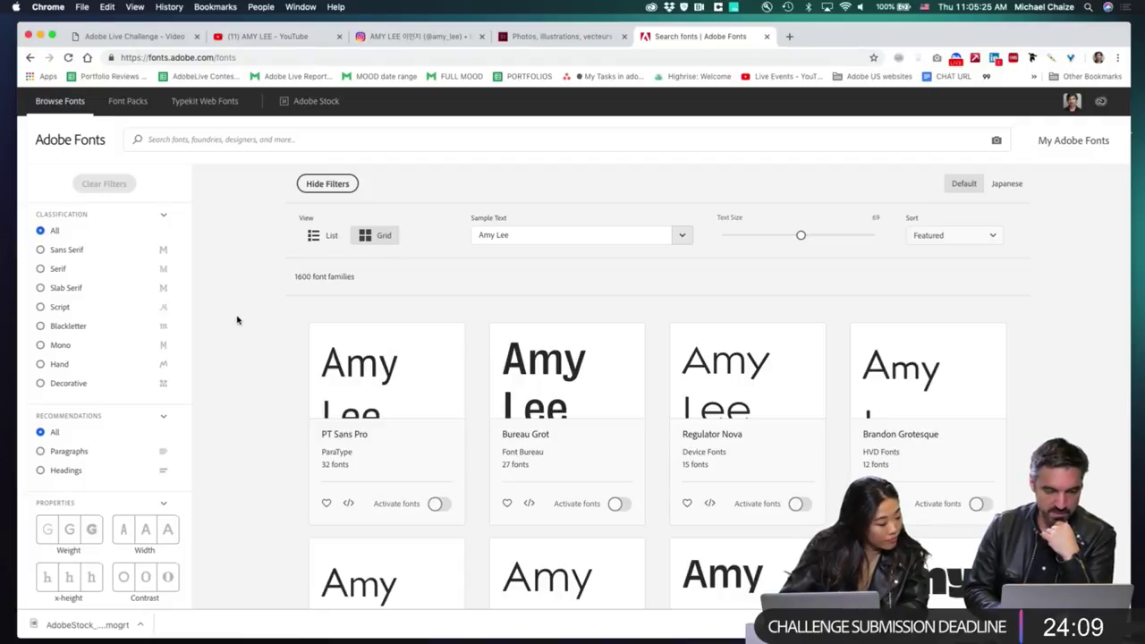
- Filter the Adobe Fonts catalogue to Sans Serif and show the results as a list
left_click(70, 250)
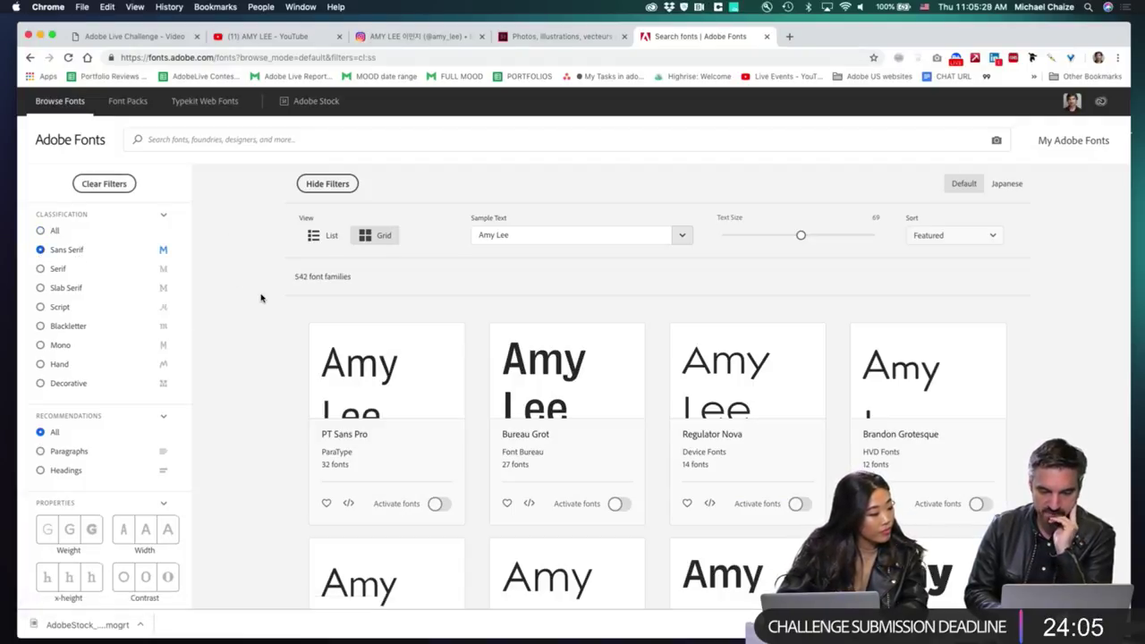
left_click(330, 237)
scroll(209, 308, "down", 5)
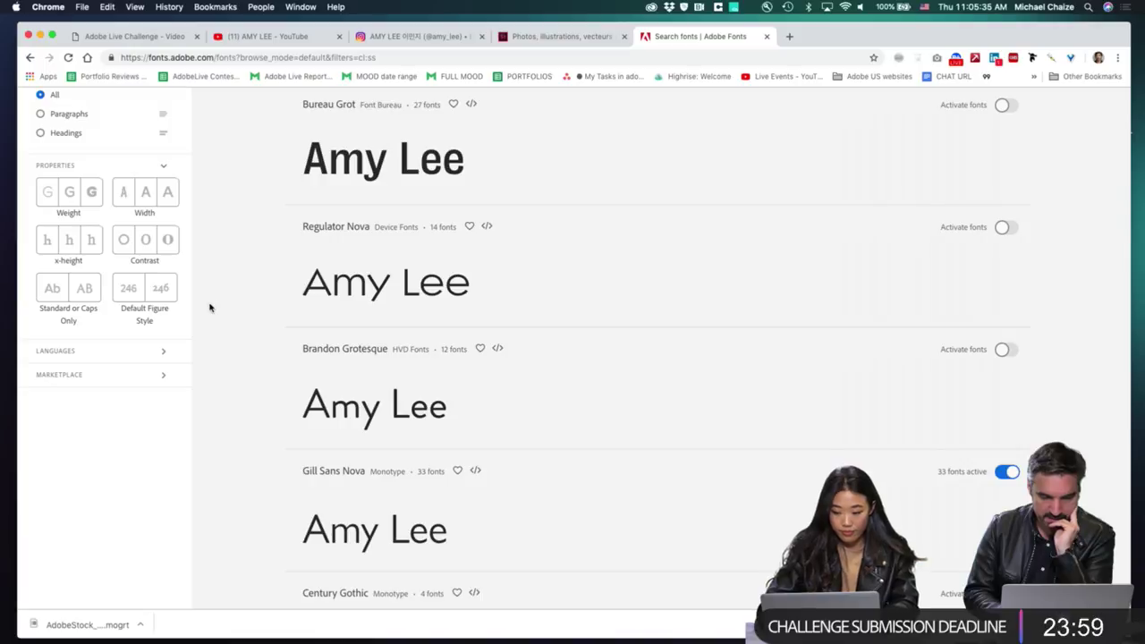
scroll(209, 307, "down", 6)
scroll(209, 307, "down", 5)
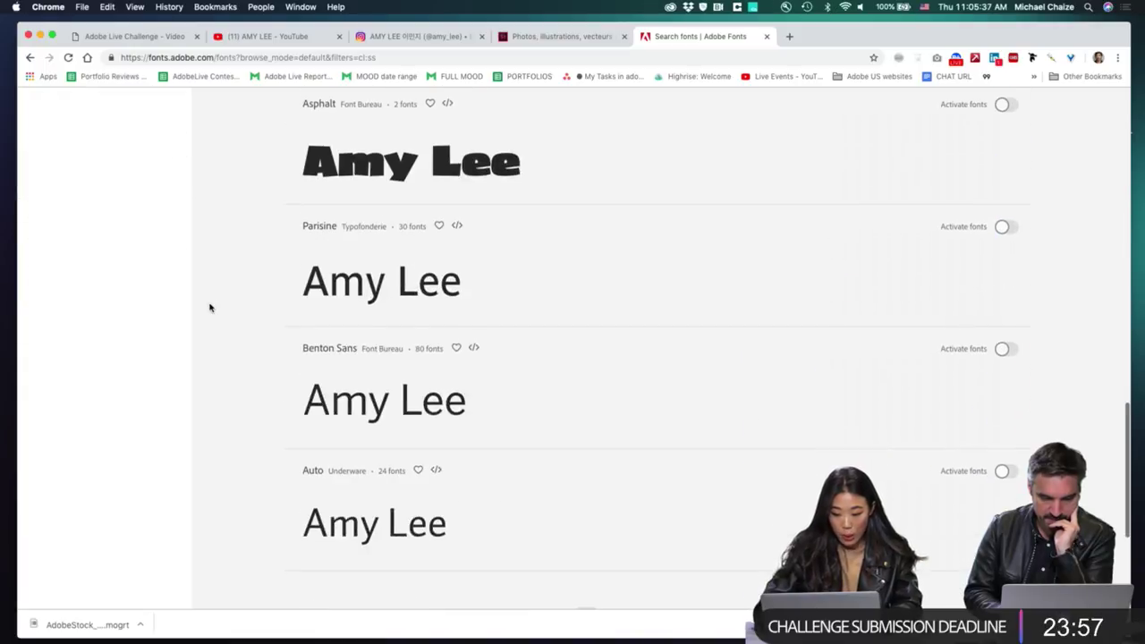
scroll(210, 308, "up", 15)
scroll(210, 307, "down", 1)
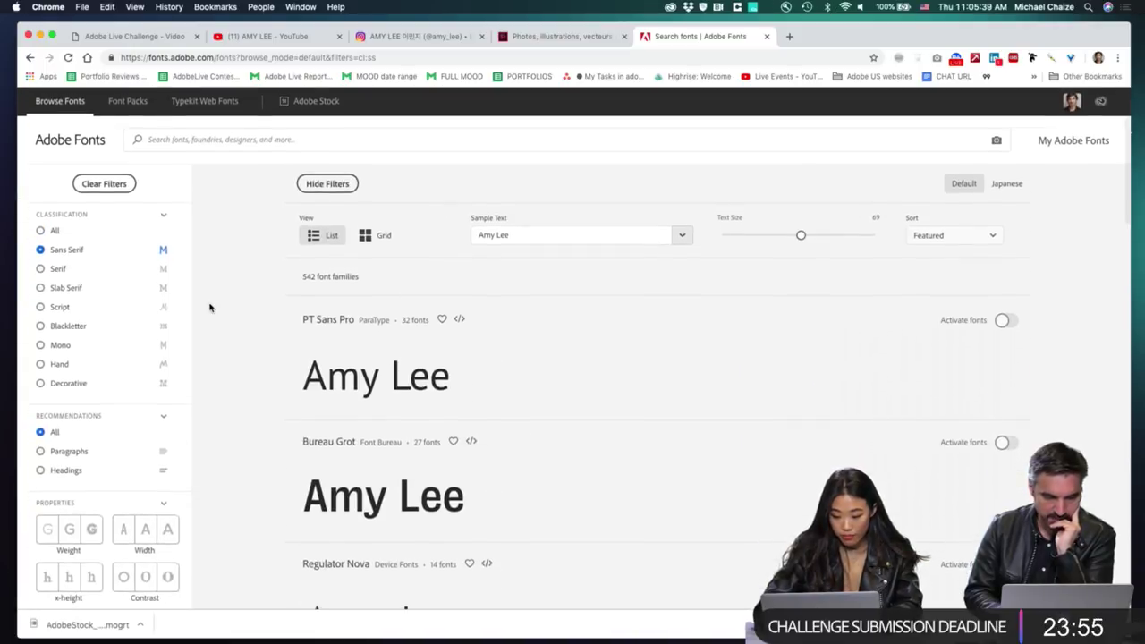
- Search Adobe Fonts for 'proxima nova' and browse the results
left_click(221, 136)
type("proxima noca")
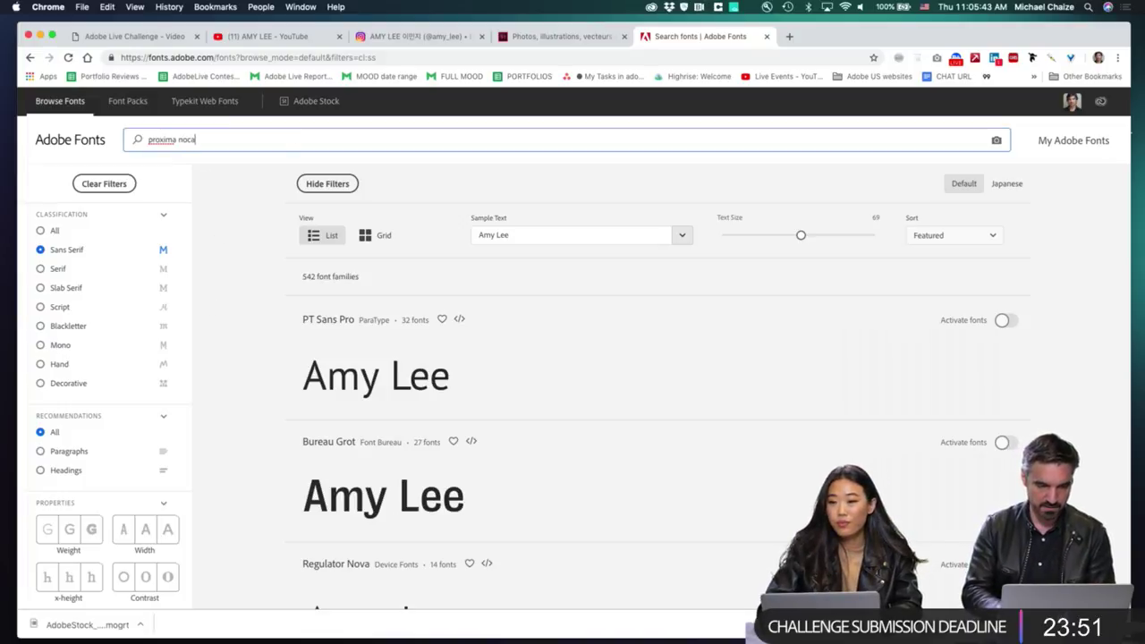
key("BackSpace")
type("va")
key("Return")
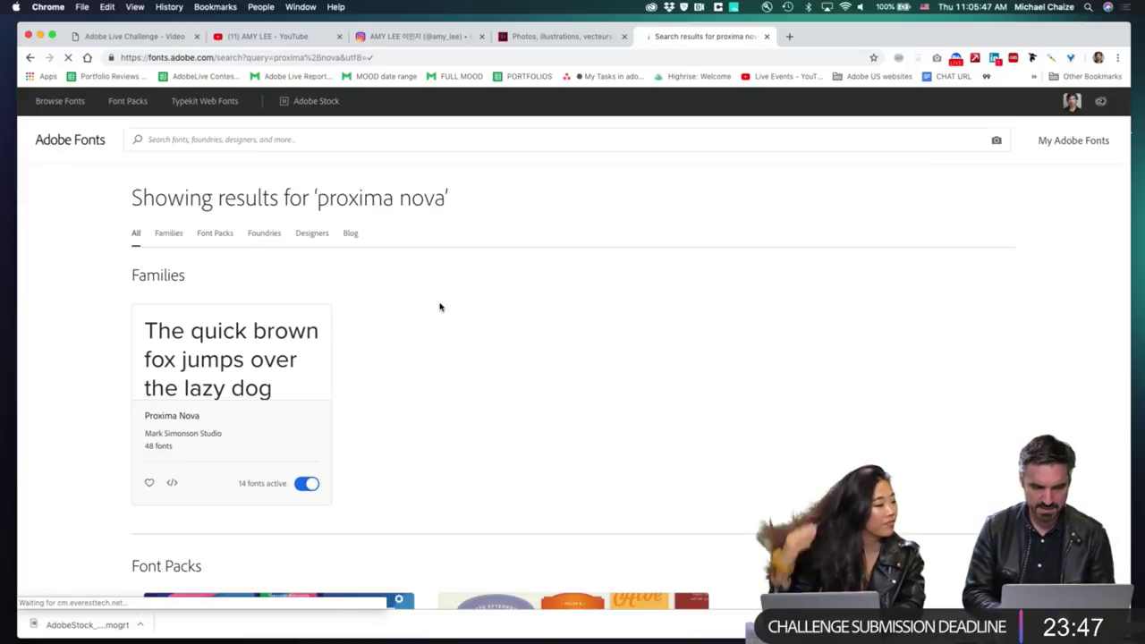
scroll(439, 307, "down", 2)
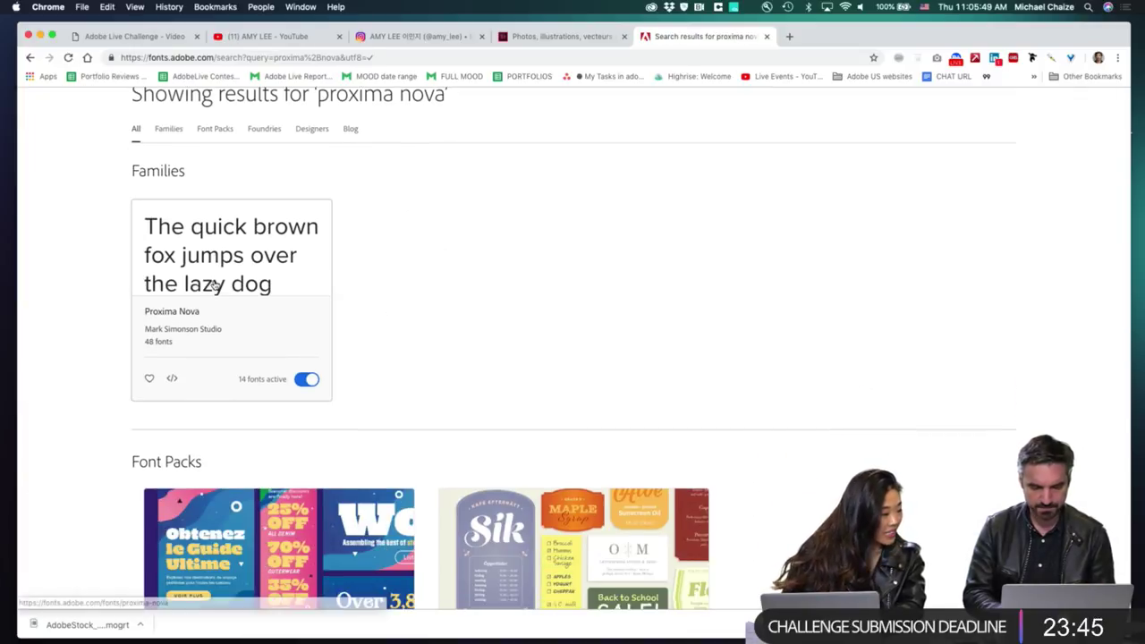
scroll(376, 260, "up", 3)
scroll(375, 259, "left", 5)
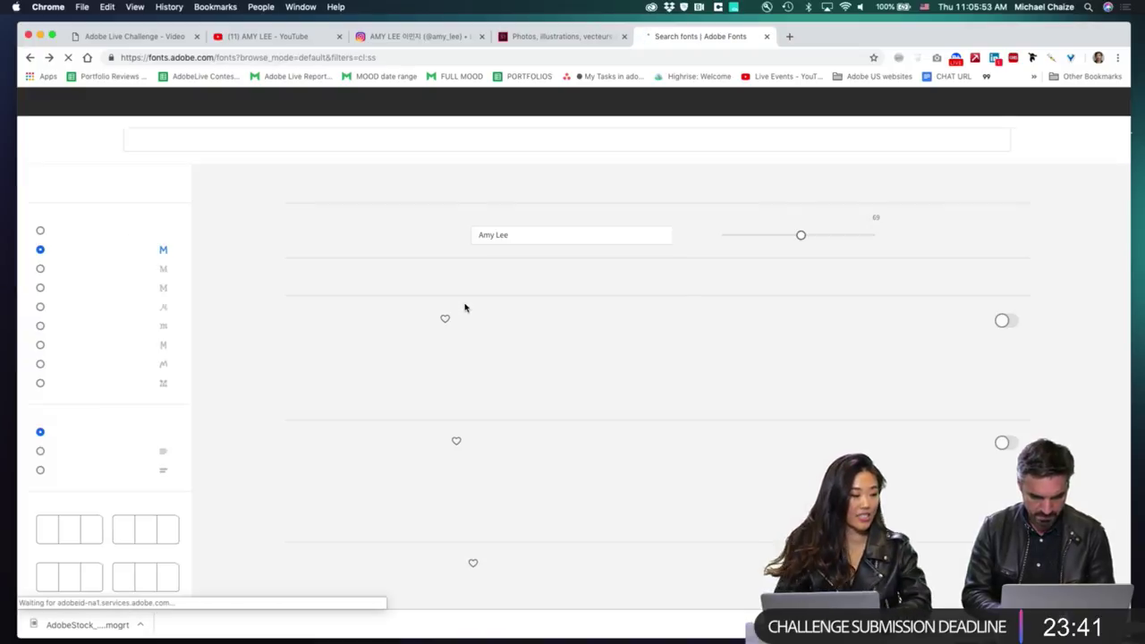
scroll(236, 403, "down", 3)
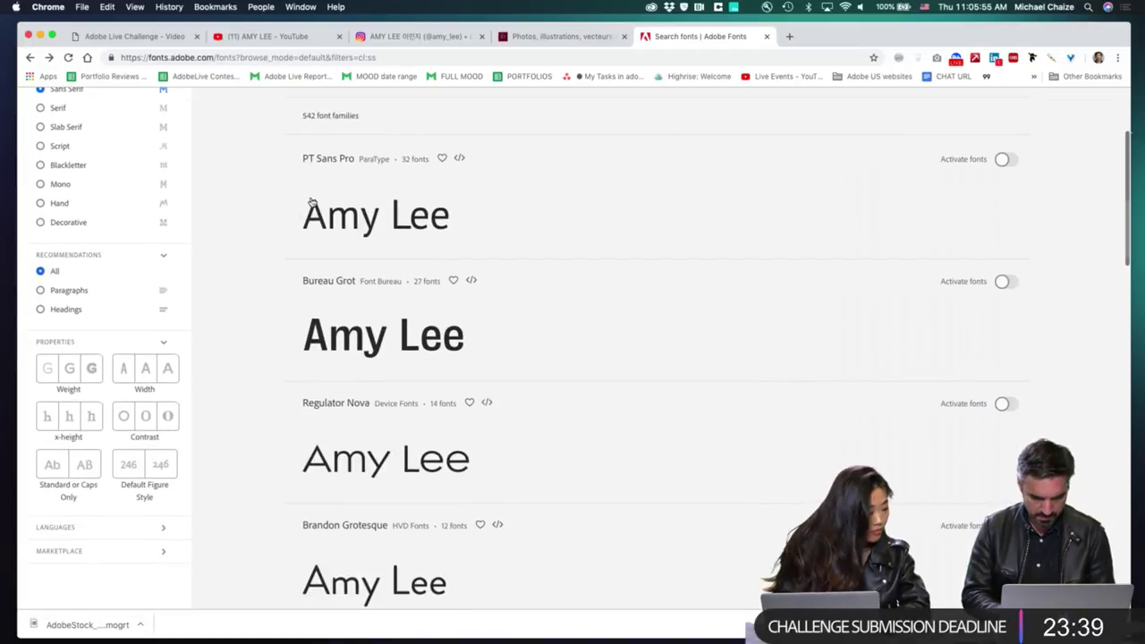
scroll(266, 251, "down", 2)
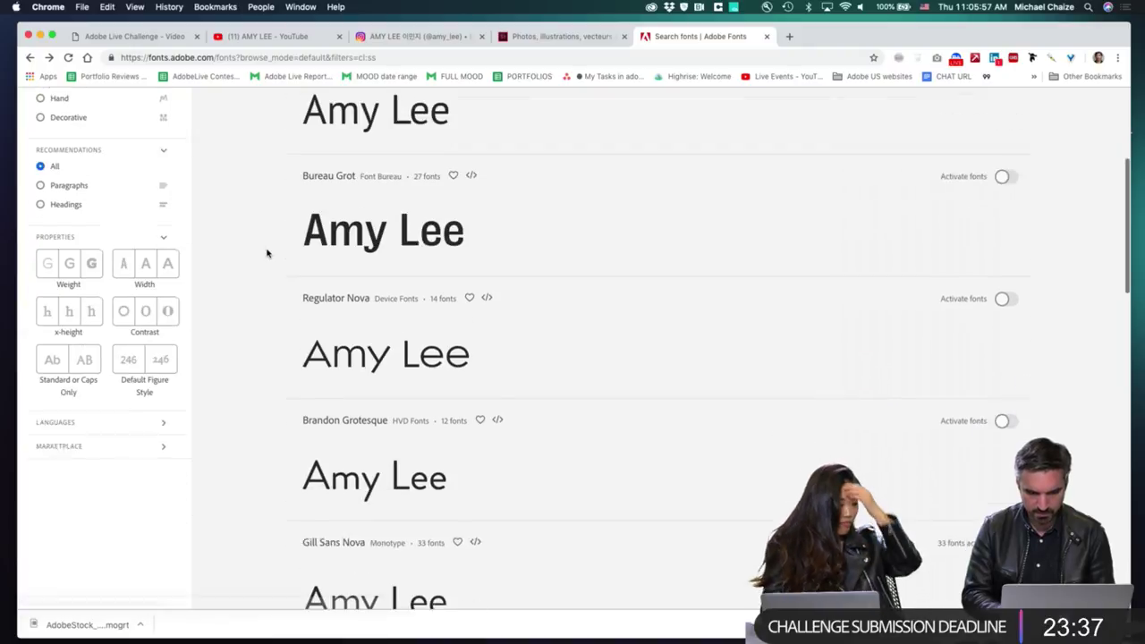
scroll(266, 252, "down", 9)
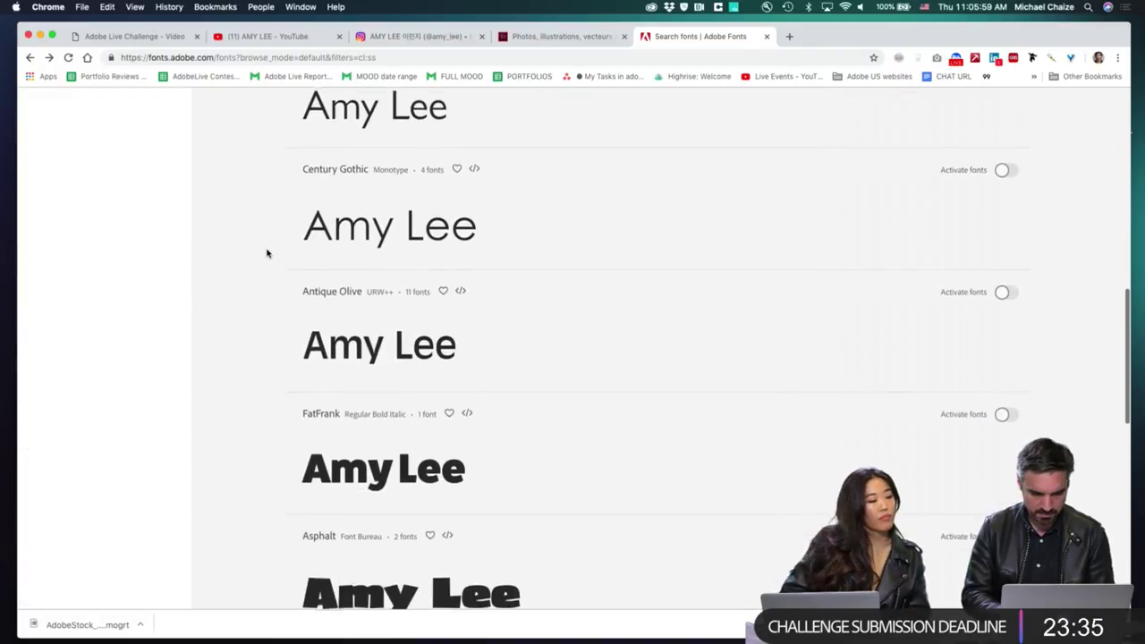
scroll(266, 252, "down", 9)
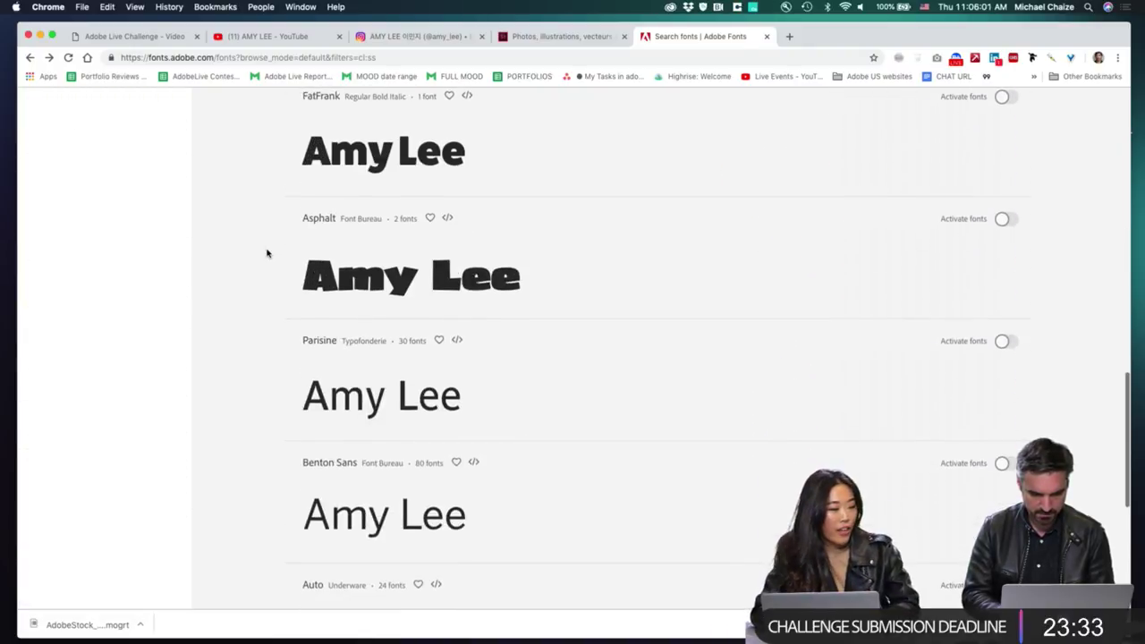
scroll(266, 252, "up", 20)
left_click(258, 148)
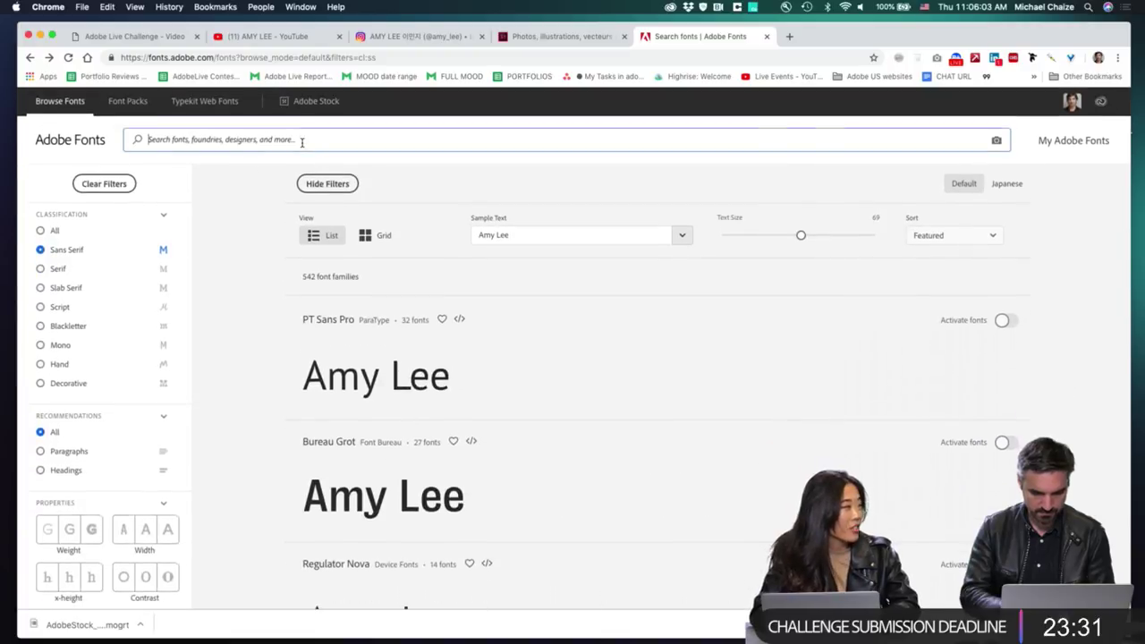
- Search for 'rale' and open the Raleway family page to browse its 18 fonts
type("railway")
key("Return")
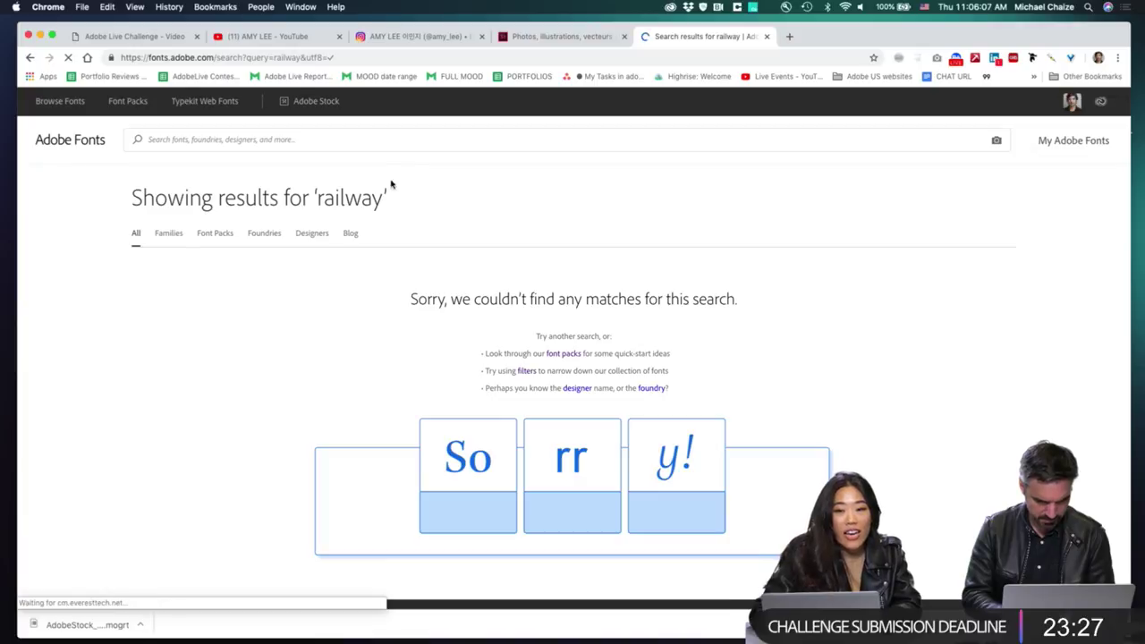
left_click(200, 141)
type("rale")
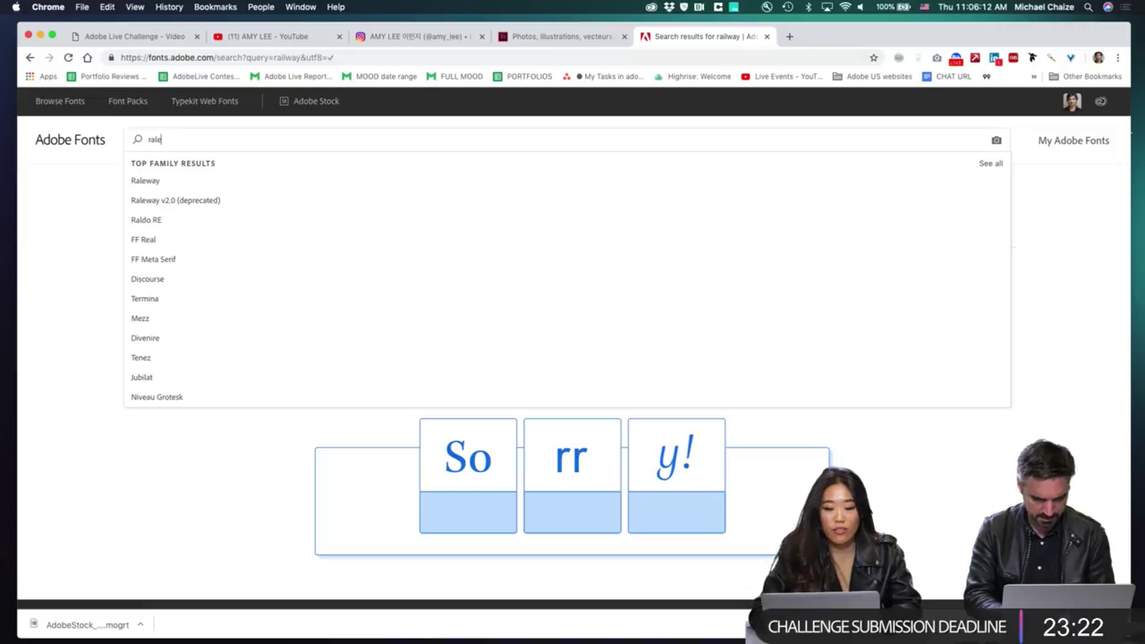
left_click(204, 180)
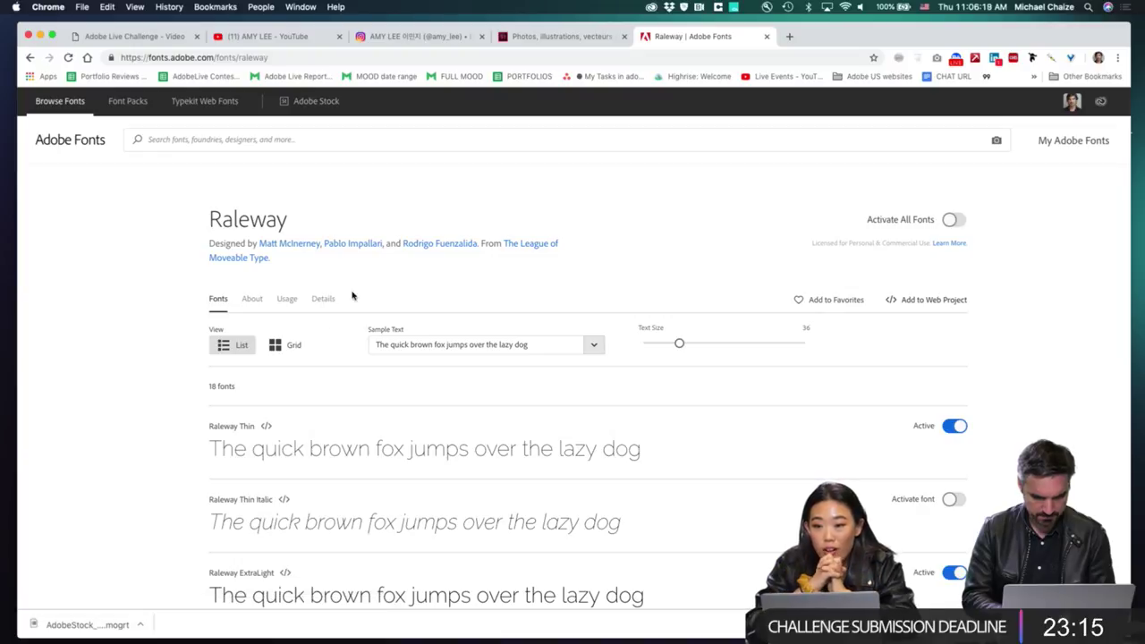
scroll(166, 370, "down", 5)
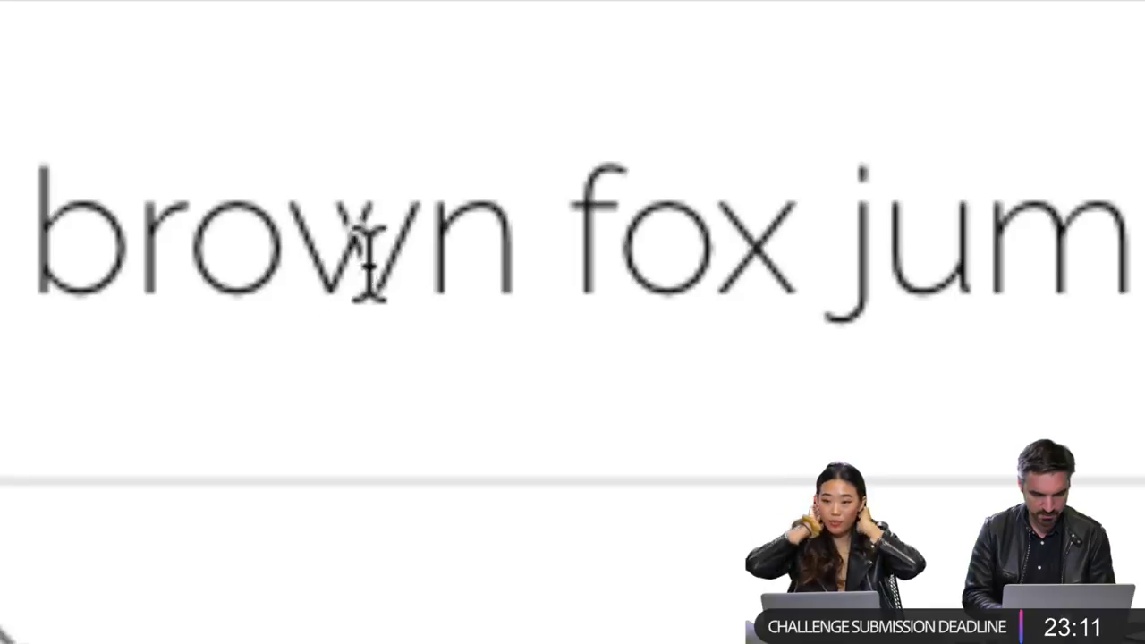
scroll(463, 390, "down", 10)
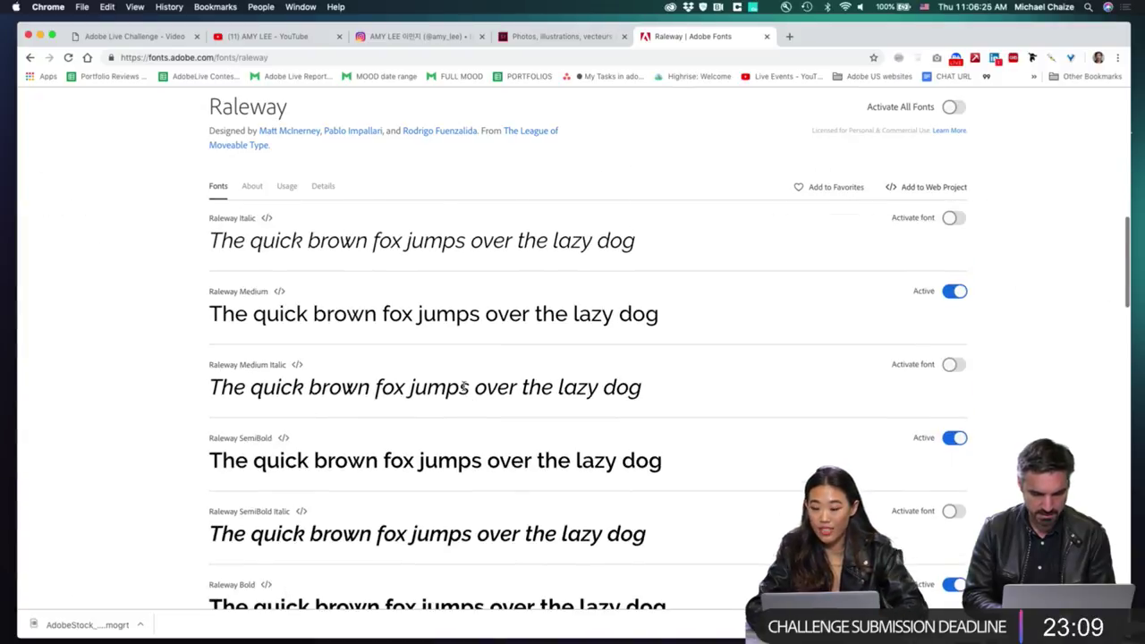
scroll(464, 390, "up", 15)
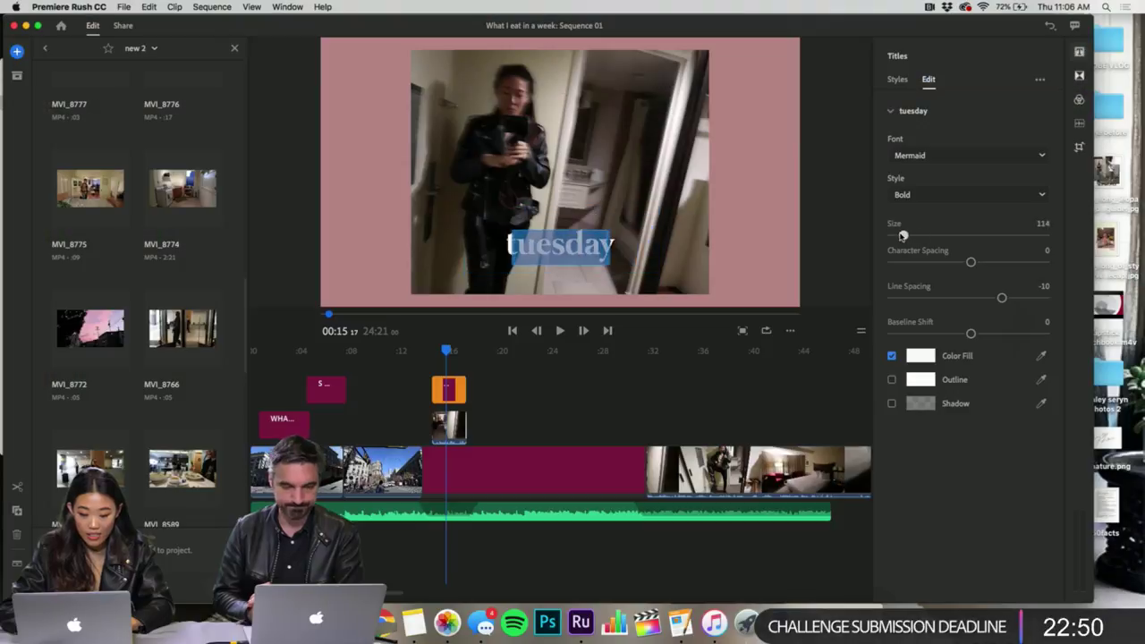
left_click_drag(906, 234, 905, 234)
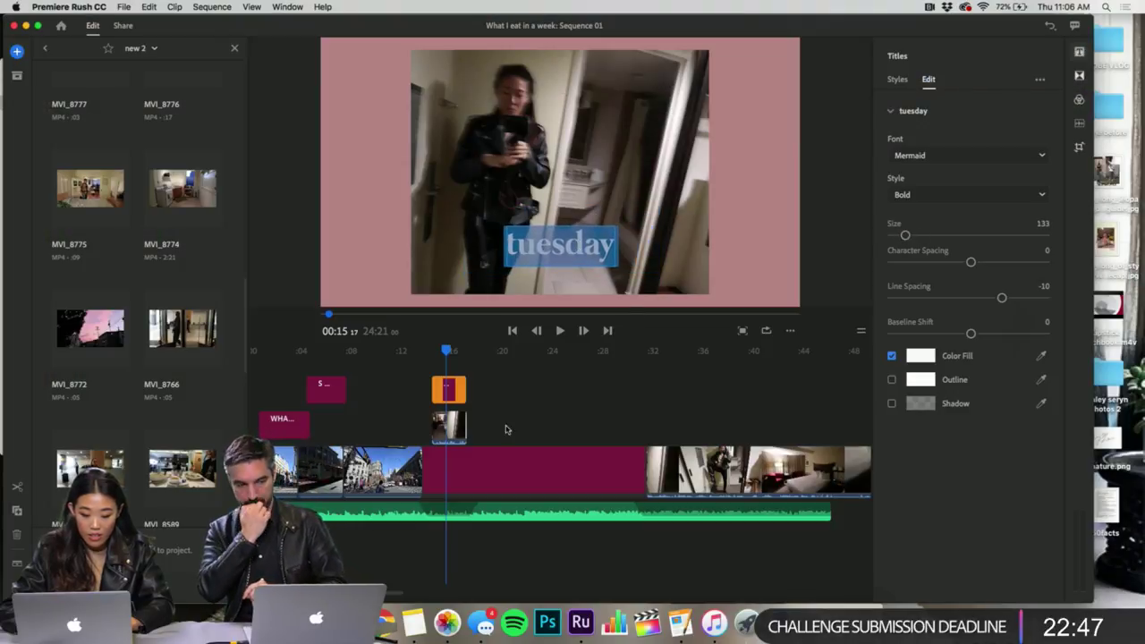
left_click(421, 365)
key("space")
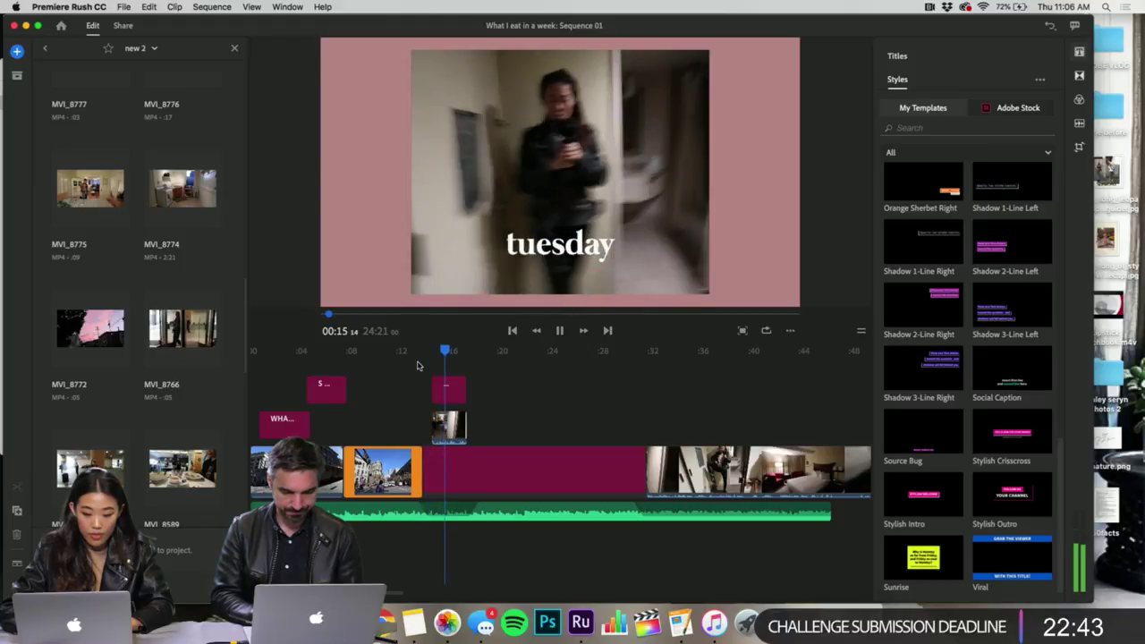
left_click(589, 229)
left_click(448, 390)
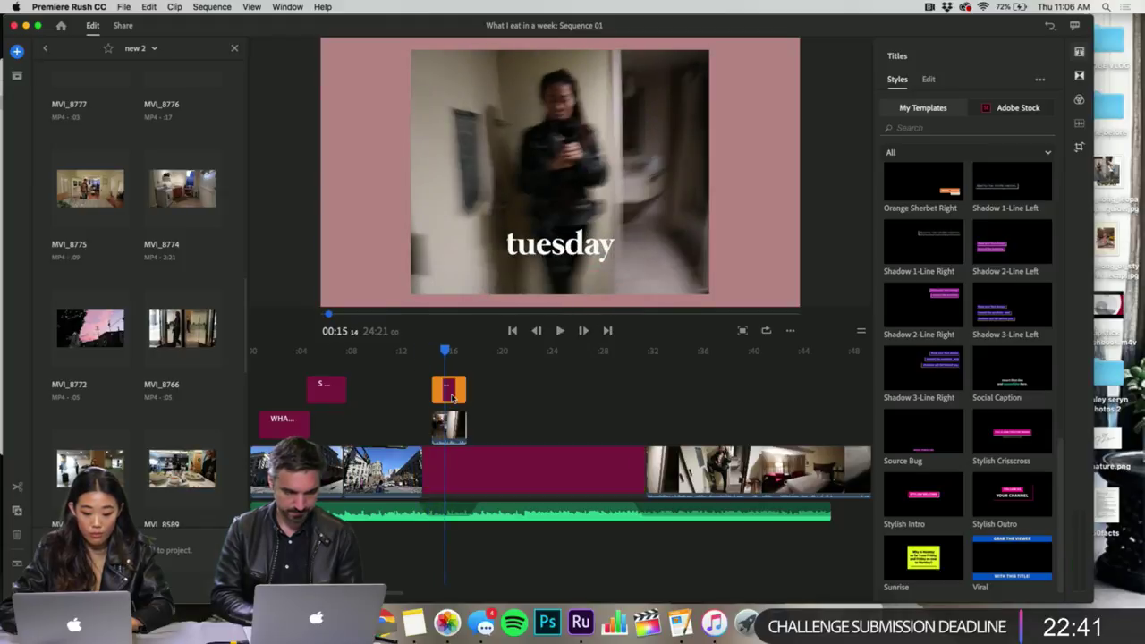
left_click(452, 350)
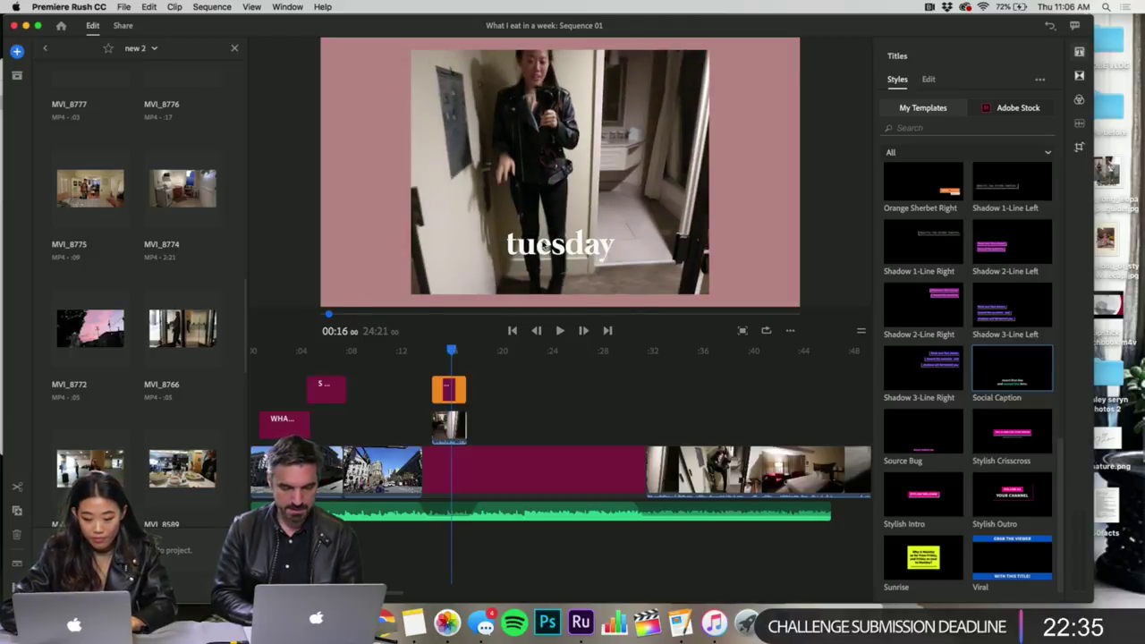
left_click_drag(542, 249, 543, 176)
left_click(420, 375)
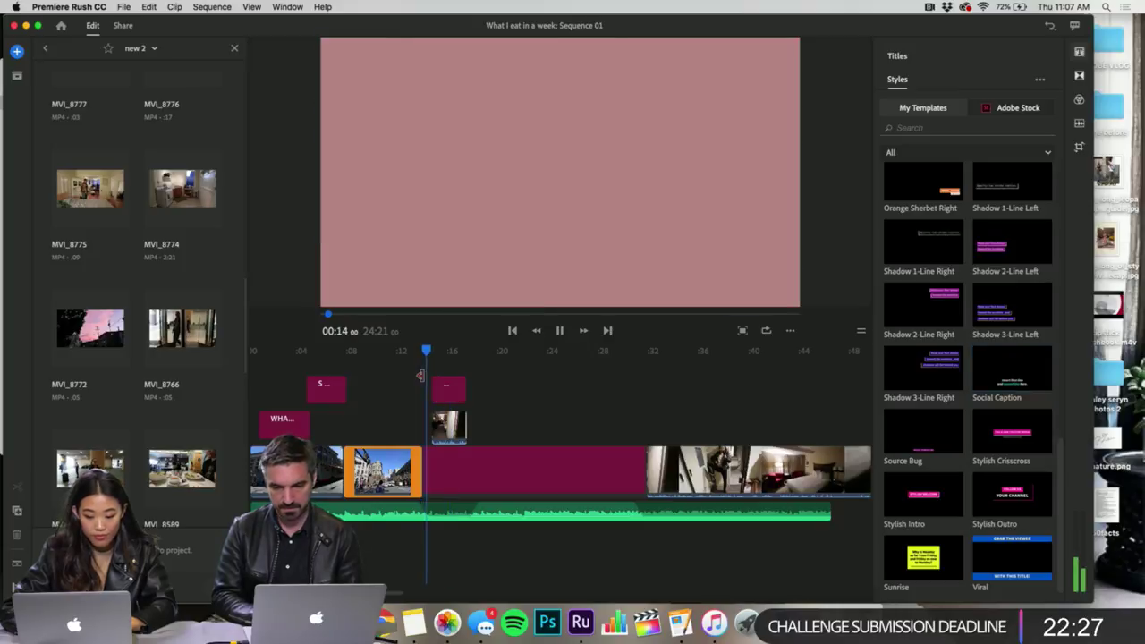
key("space")
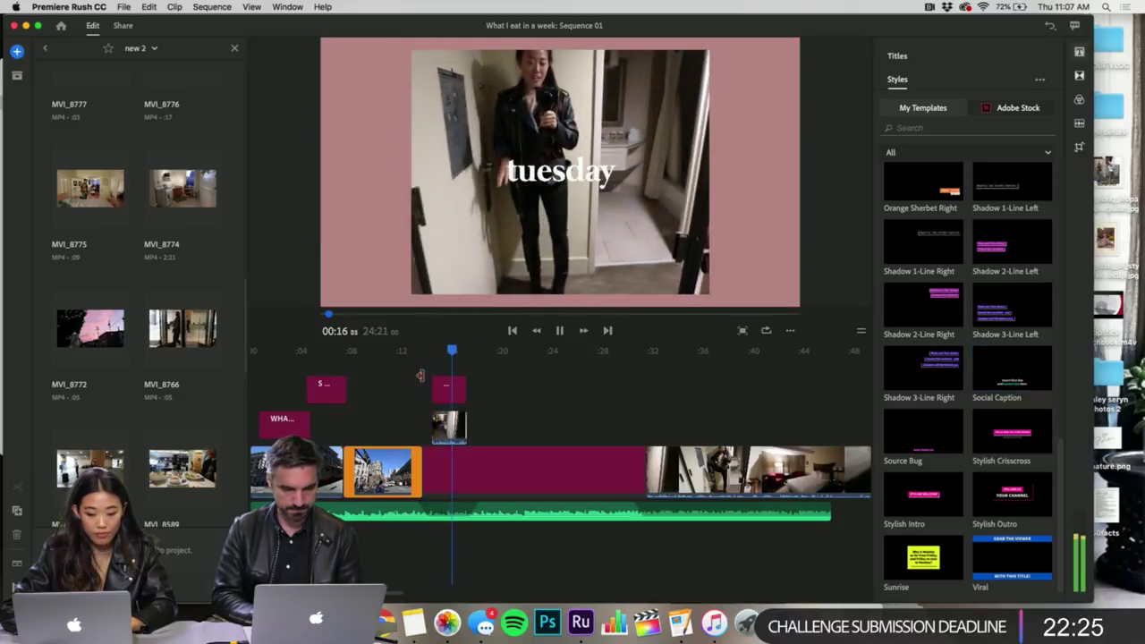
left_click(442, 385)
left_click(449, 392)
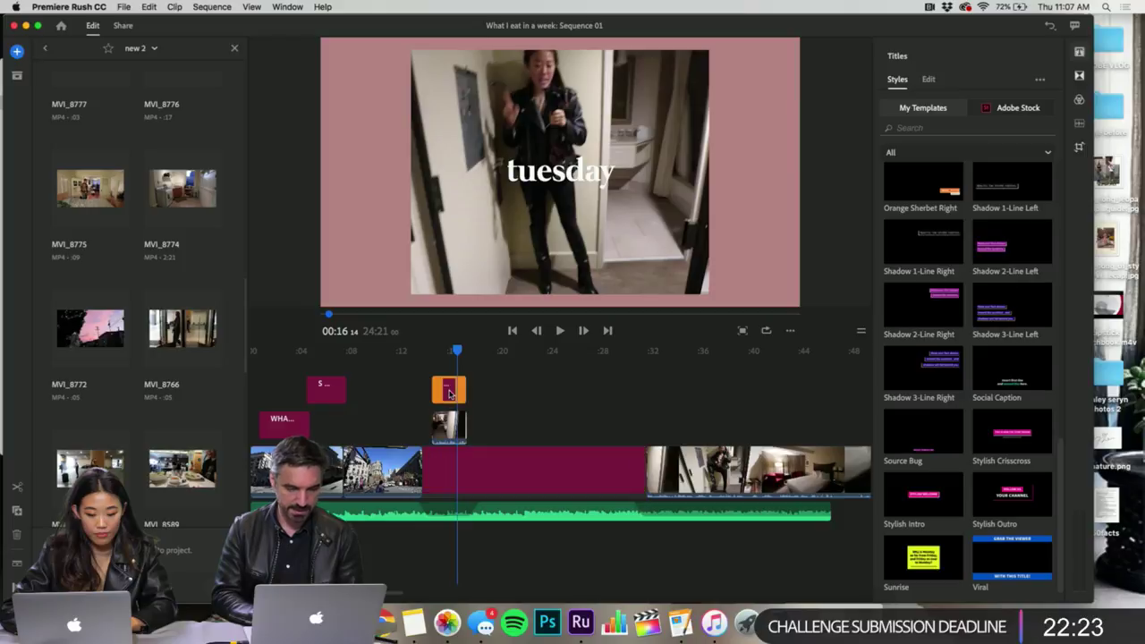
left_click(423, 383)
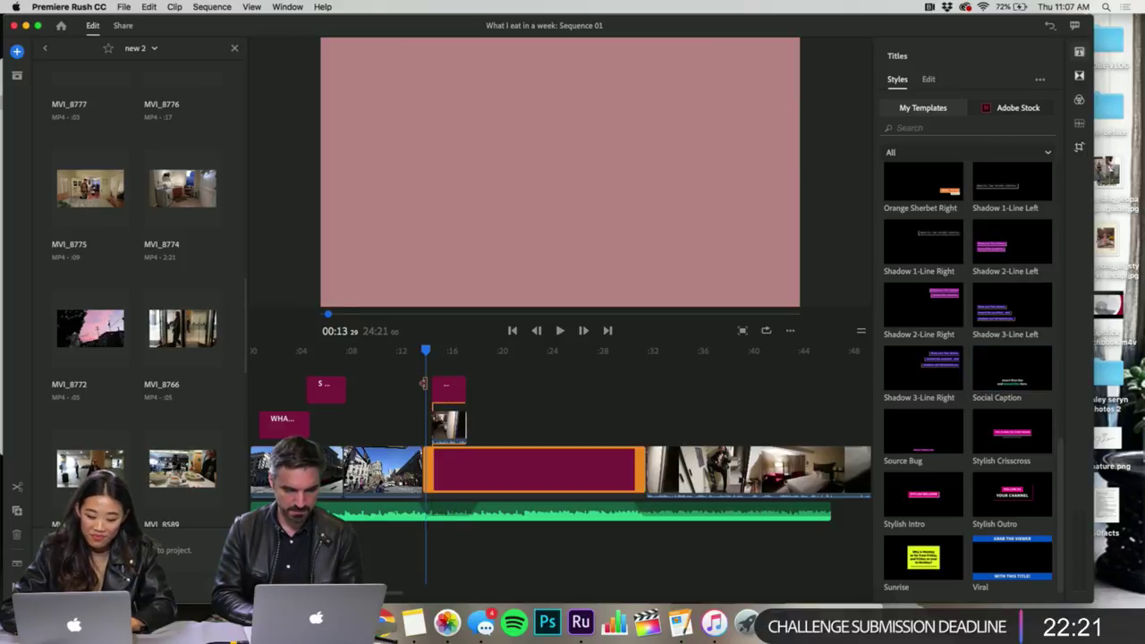
key("space")
key("space")
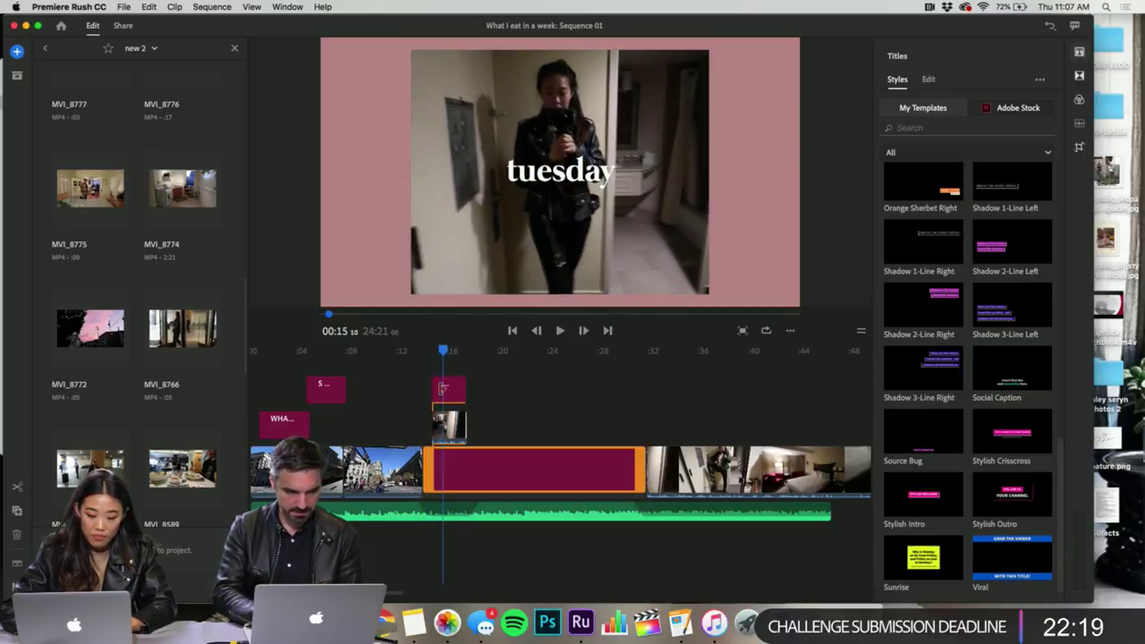
left_click(441, 391)
left_click(411, 383)
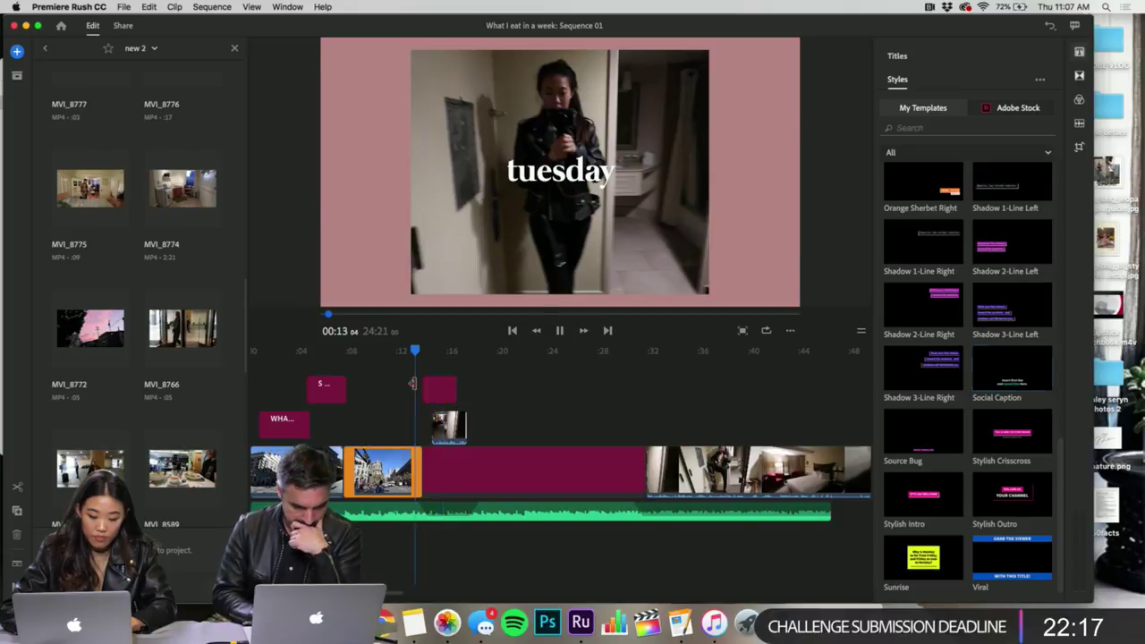
key("space")
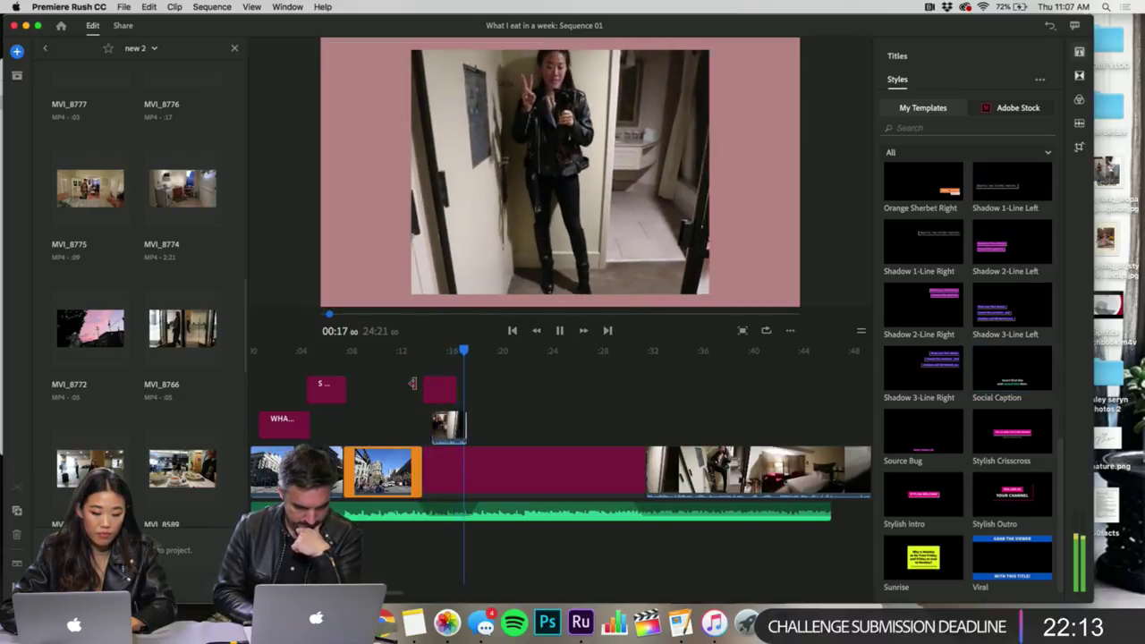
key("space")
left_click(428, 373)
key("space")
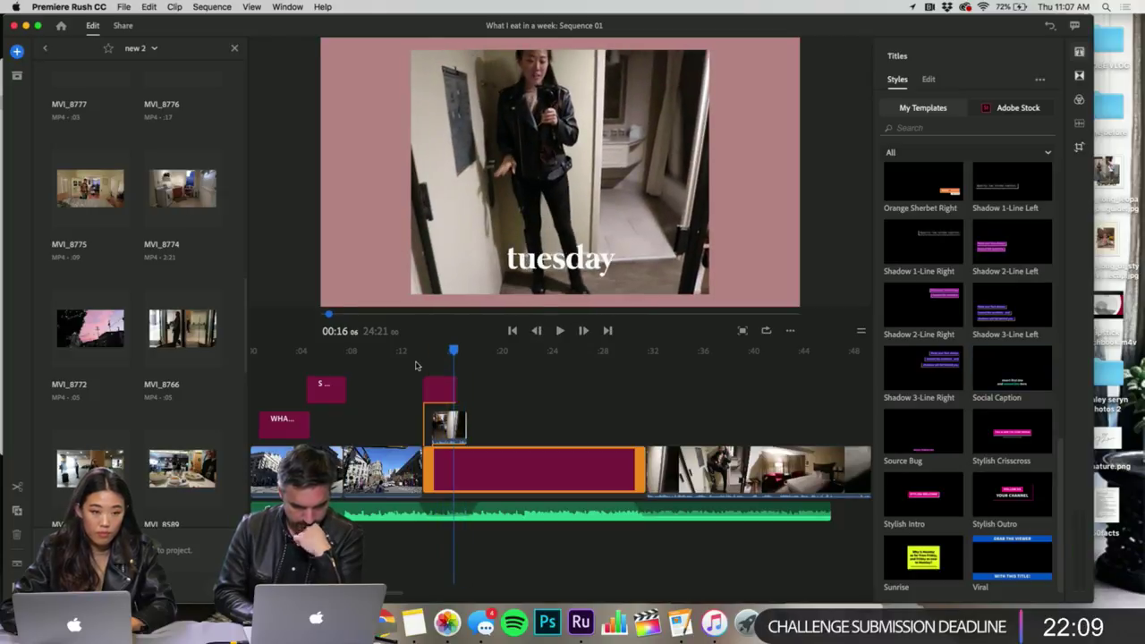
left_click(416, 365)
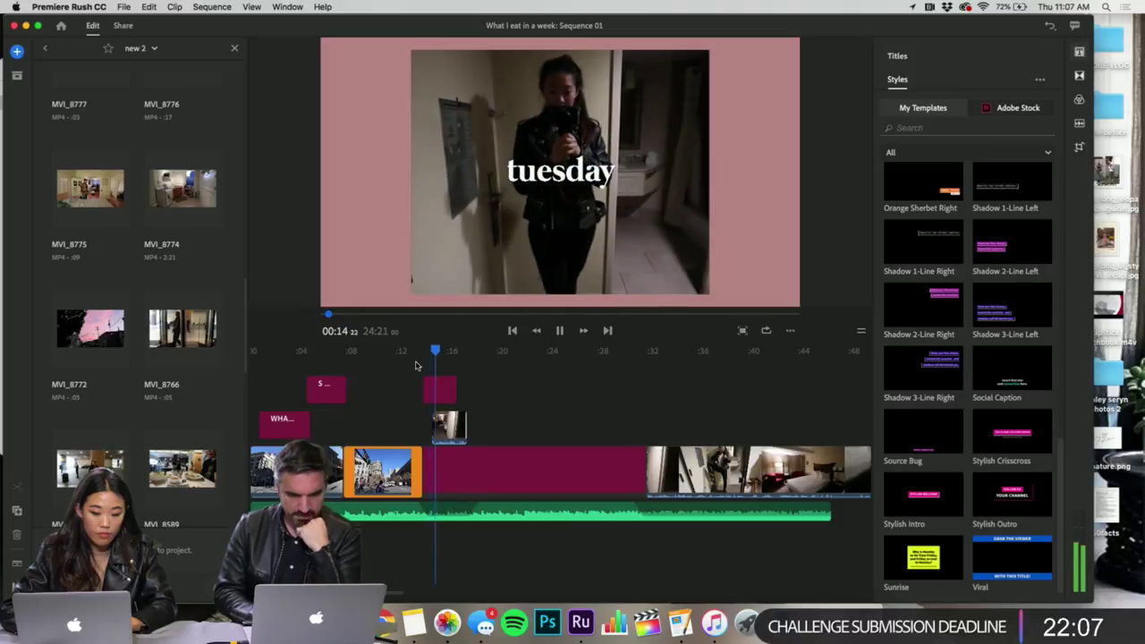
key("space")
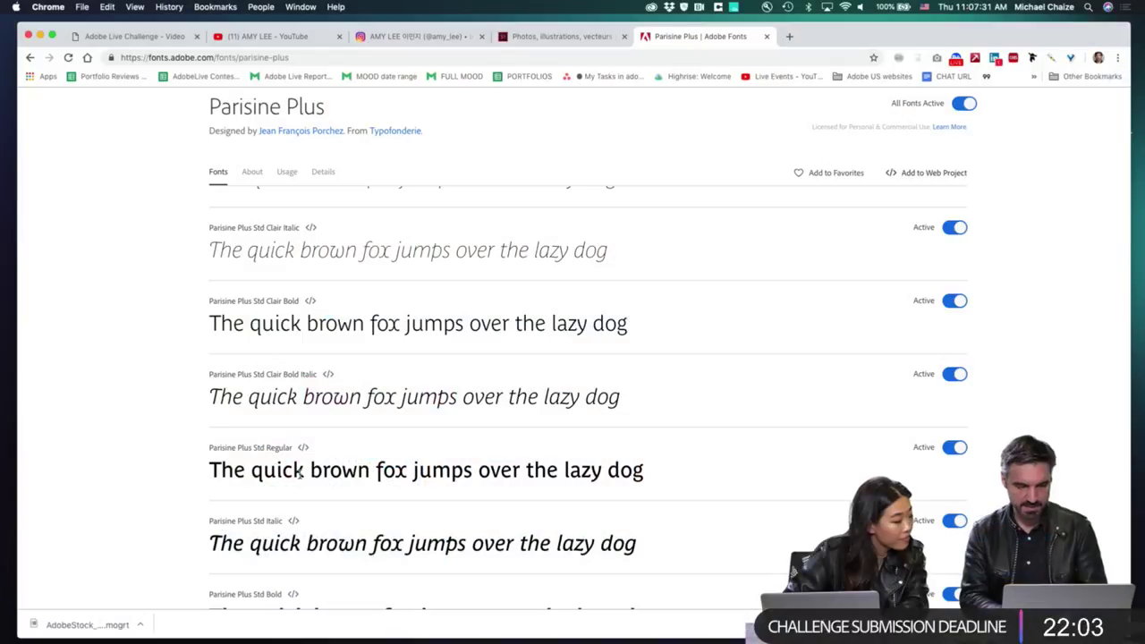
scroll(355, 501, "down", 5)
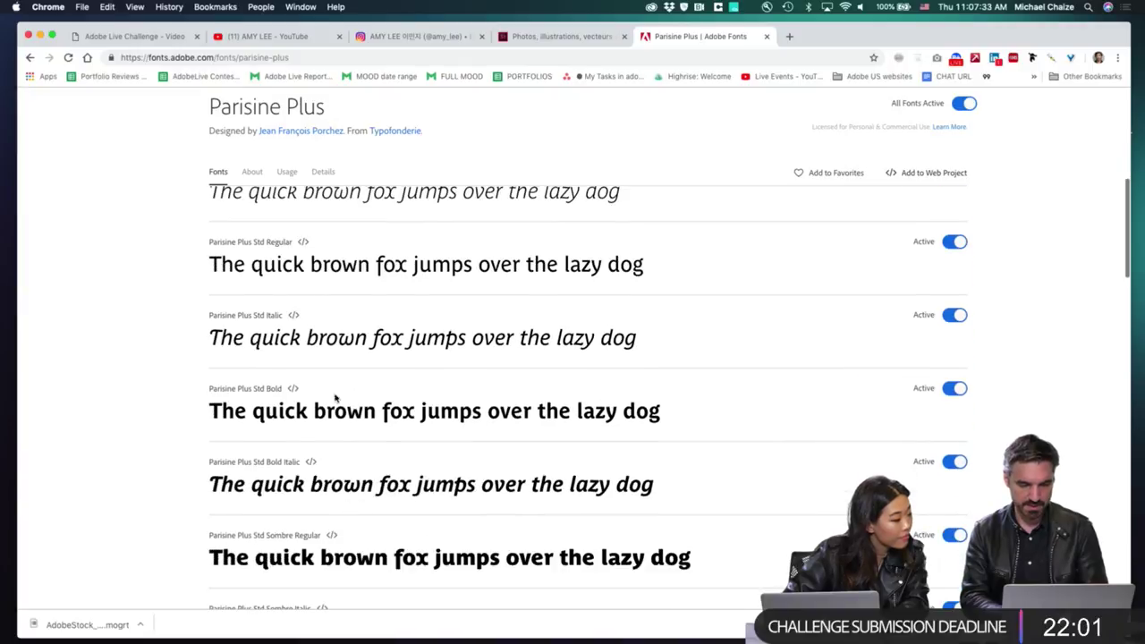
scroll(331, 422, "down", 3)
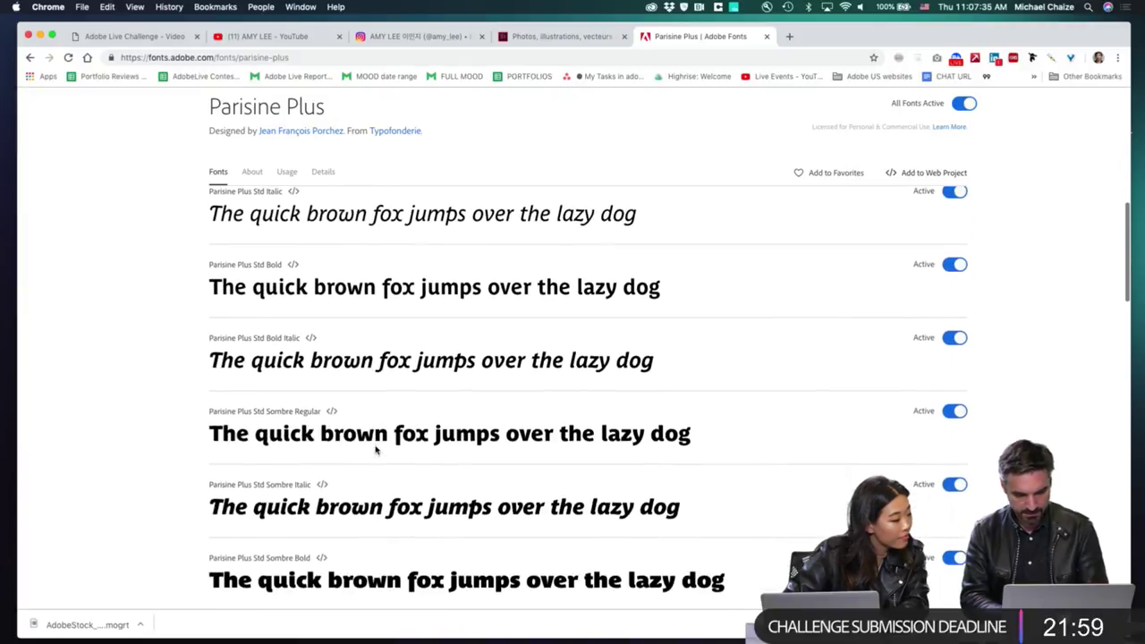
scroll(374, 454, "up", 3)
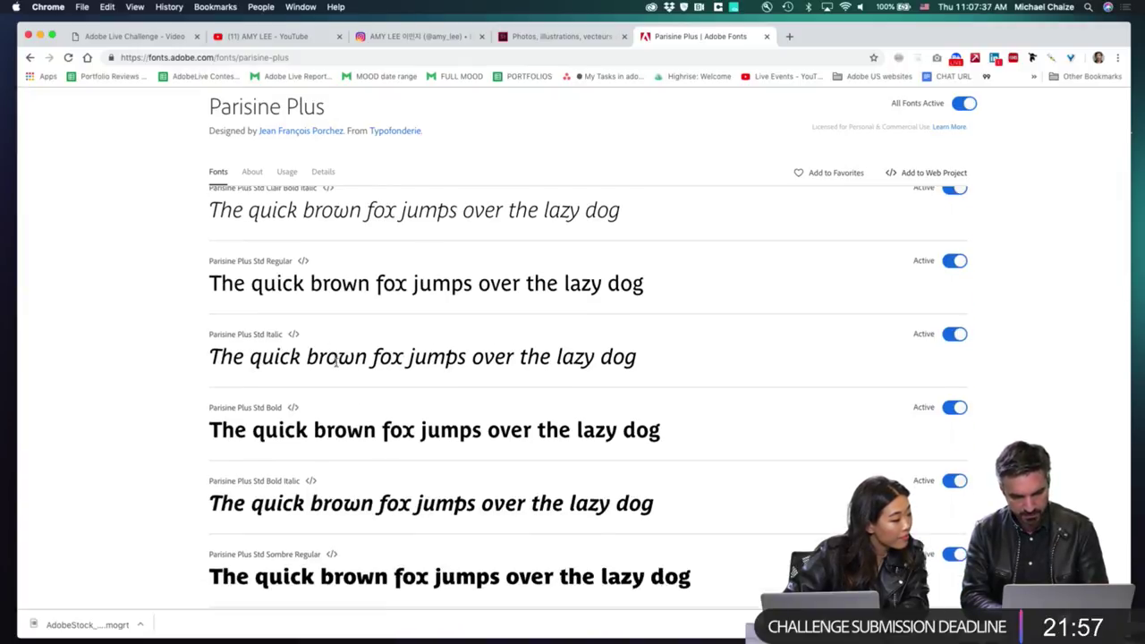
scroll(336, 360, "up", 1)
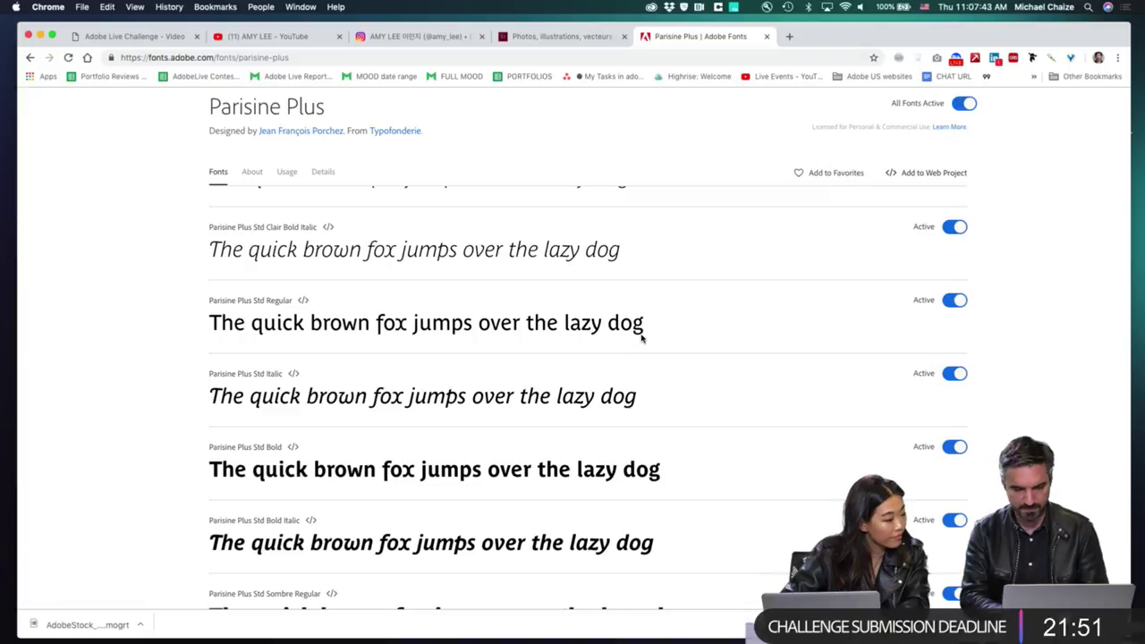
scroll(642, 339, "down", 12)
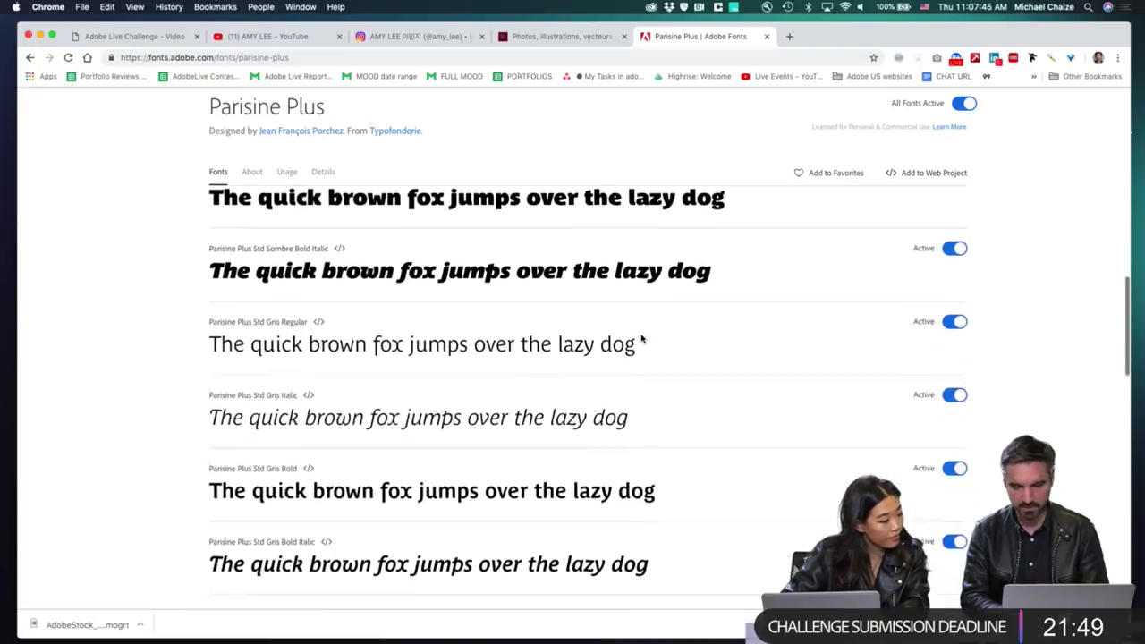
scroll(642, 336, "up", 2)
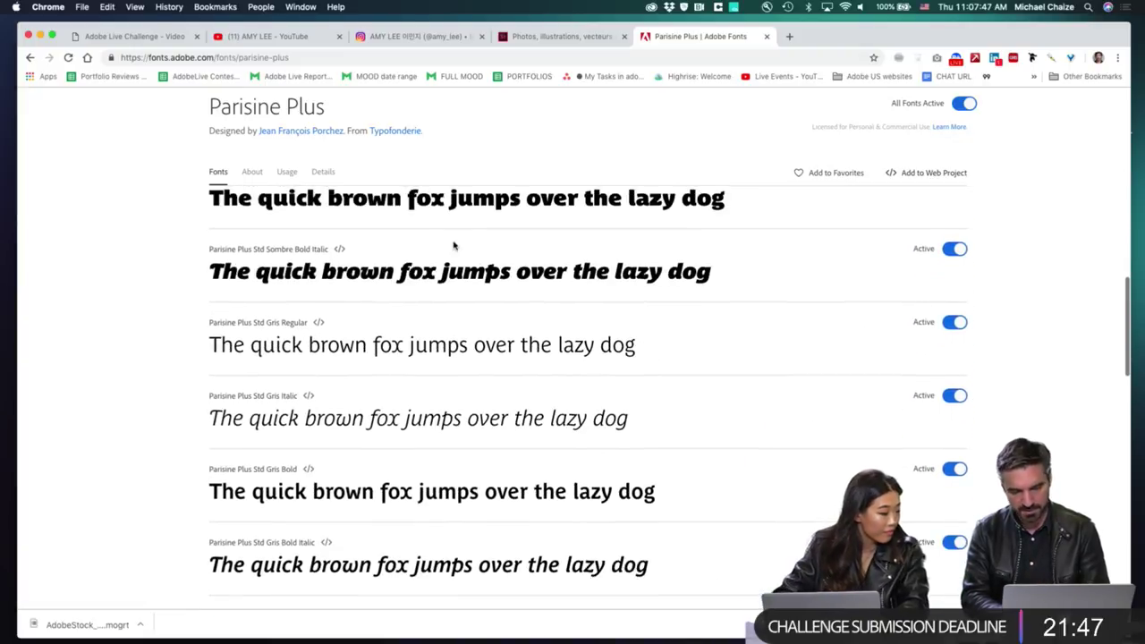
scroll(584, 288, "up", 10)
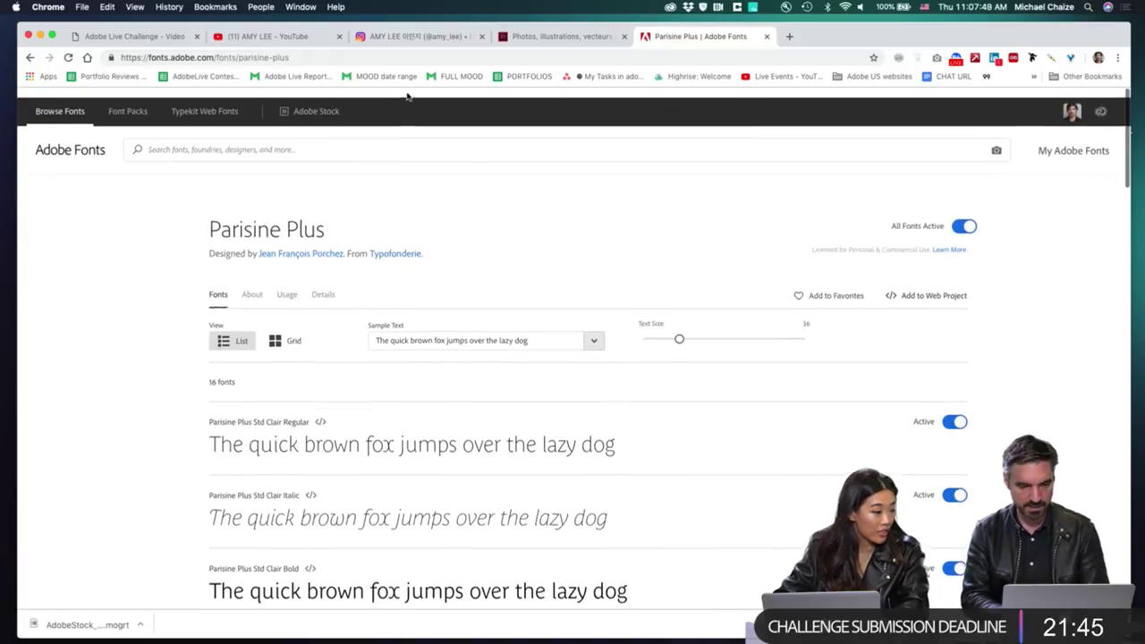
left_click(261, 138)
- Open the Ambroise family page from the 'am' search and browse its styles
type("ambroise")
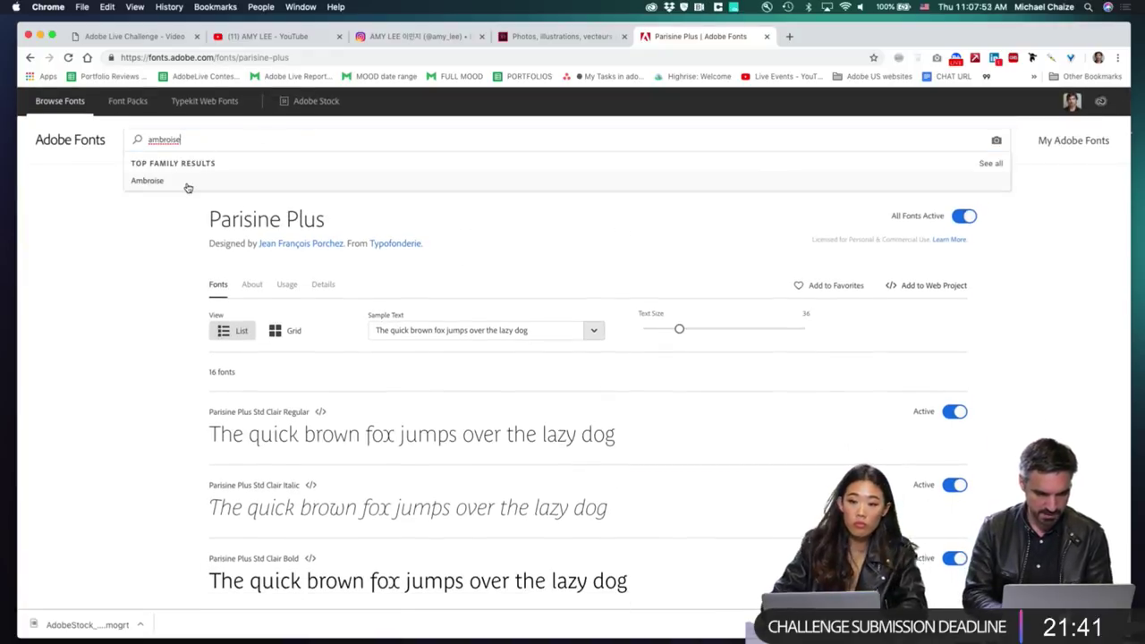
left_click(188, 187)
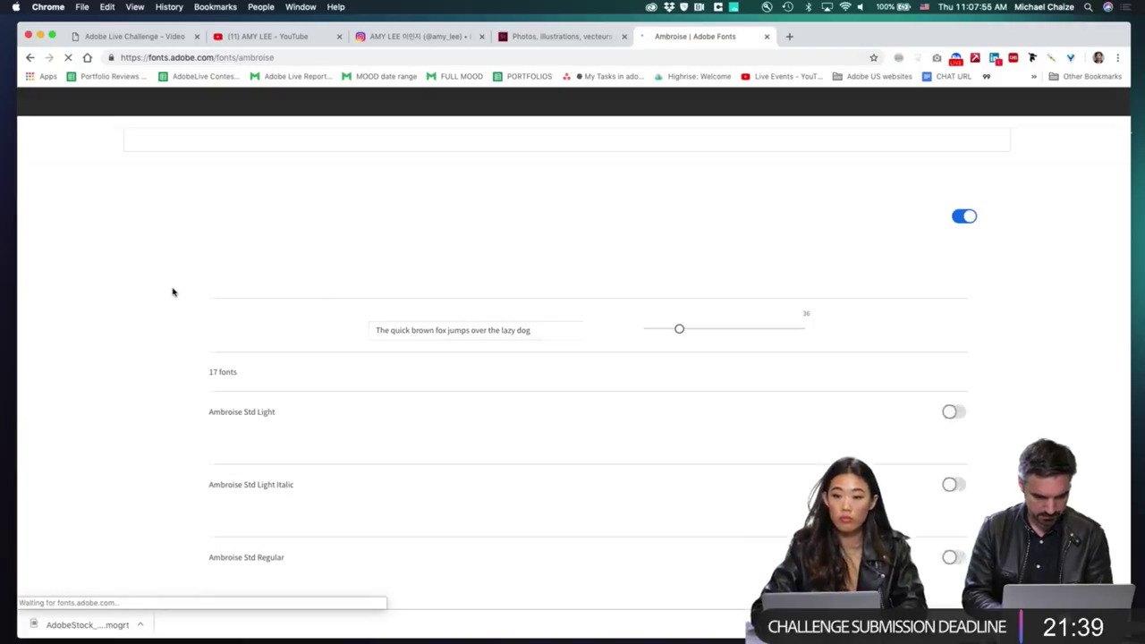
scroll(701, 412, "down", 5)
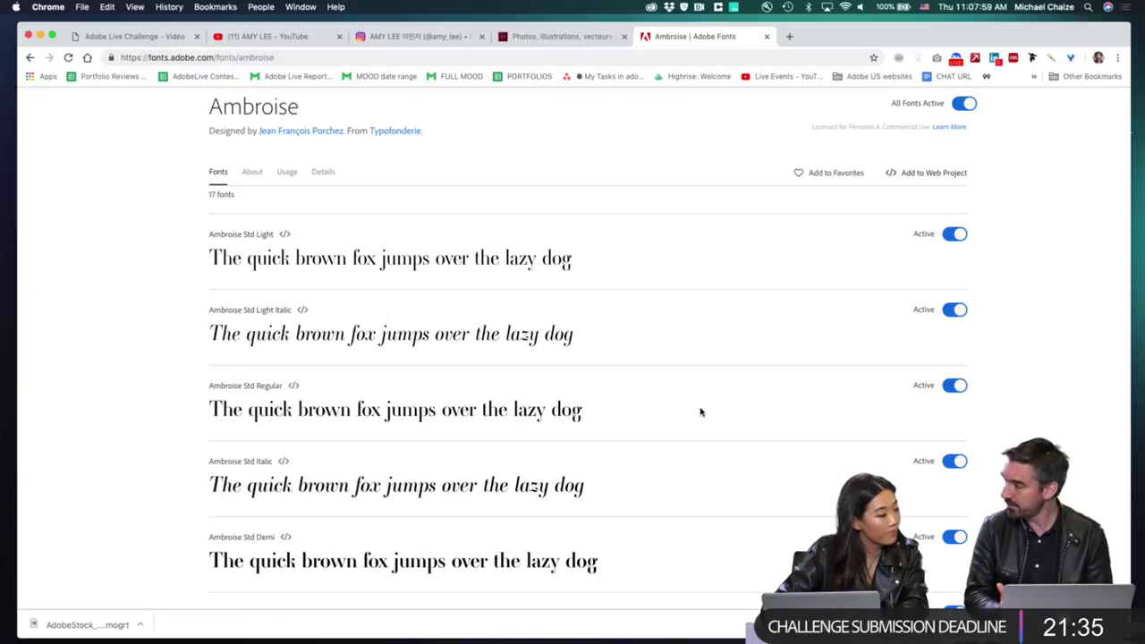
scroll(700, 412, "down", 8)
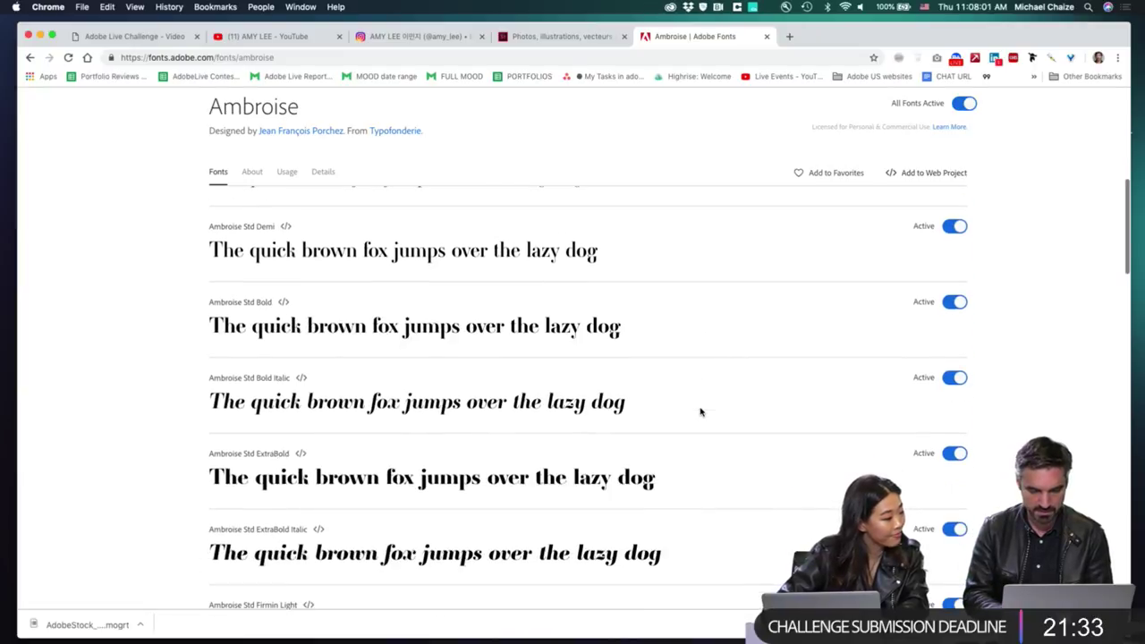
scroll(701, 411, "down", 4)
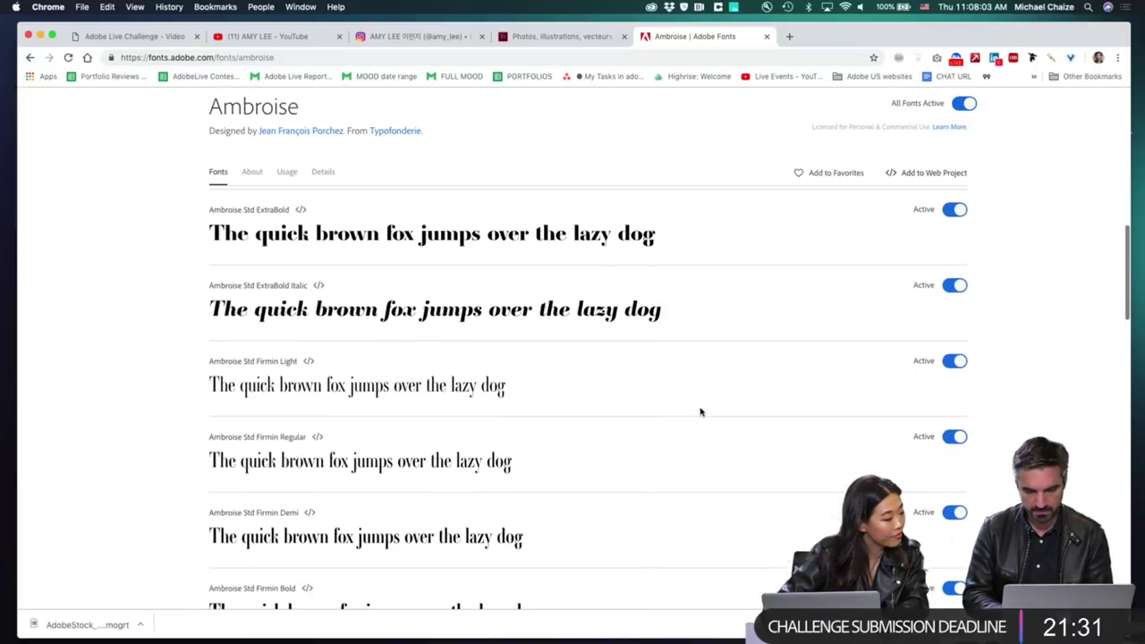
scroll(701, 411, "down", 4)
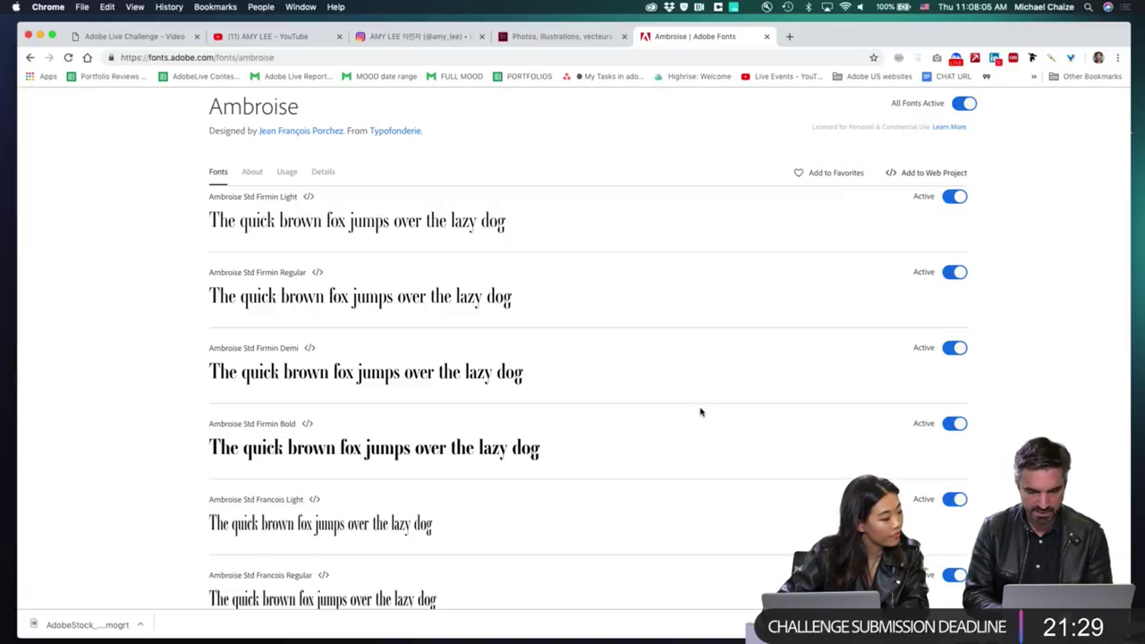
scroll(701, 411, "down", 4)
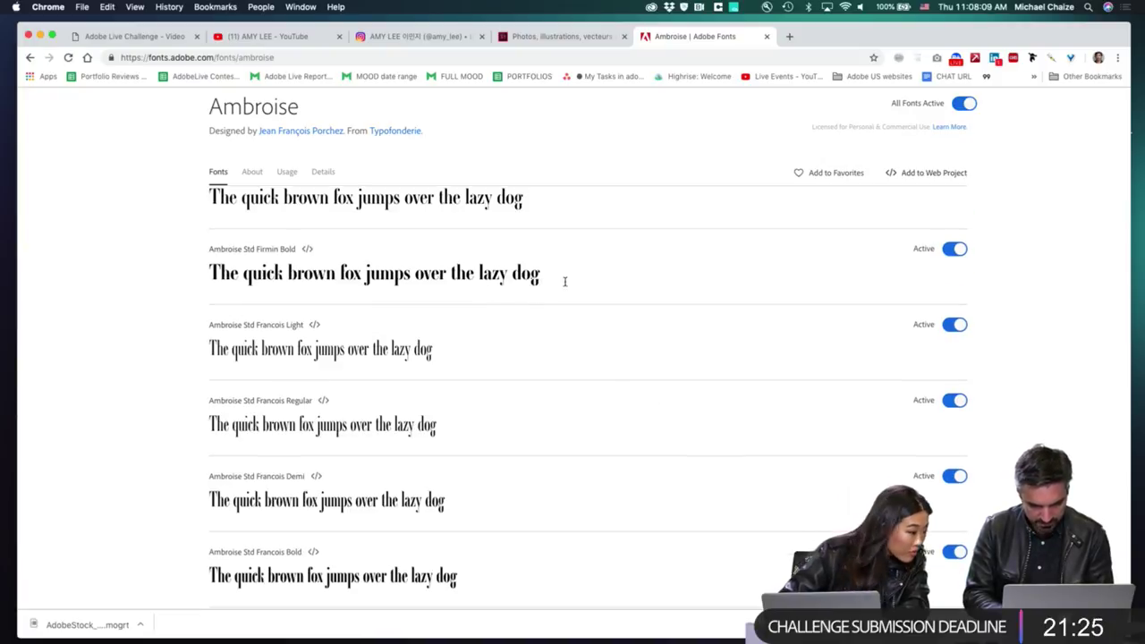
scroll(515, 273, "up", 20)
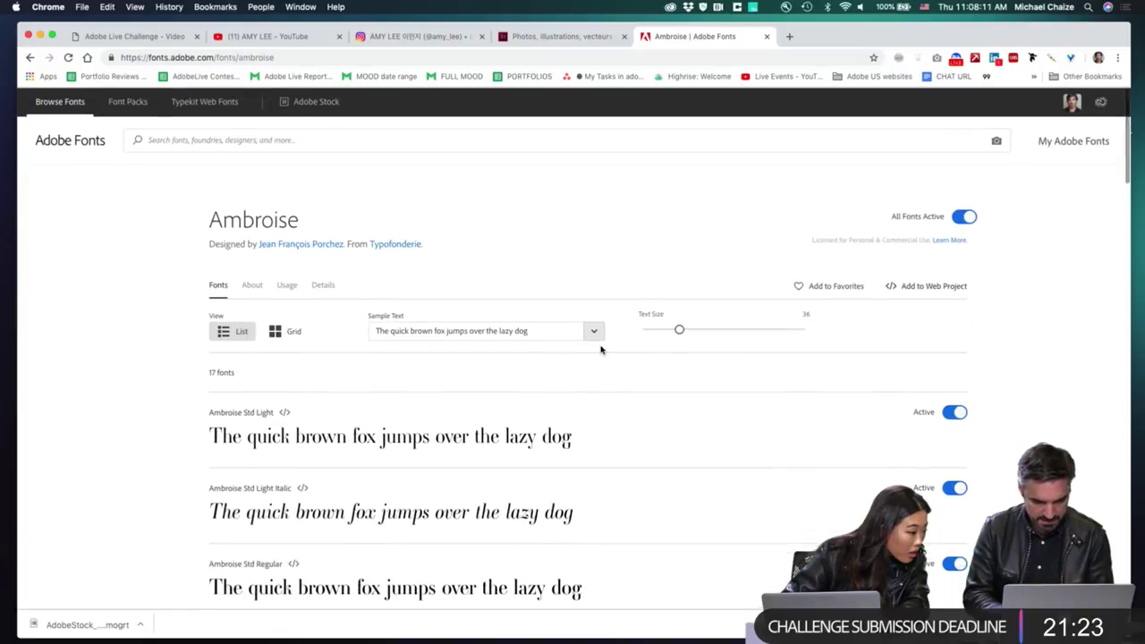
- Preview Ambroise at text size 74 with the sample text 'the g the k'
left_click_drag(680, 330, 734, 330)
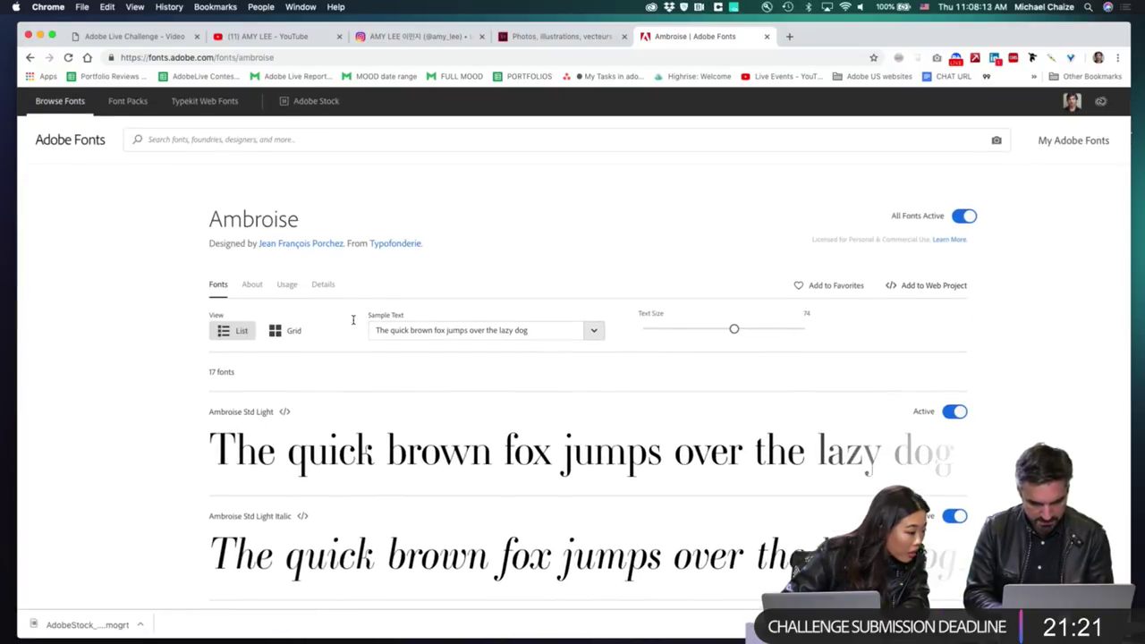
left_click_drag(550, 325, 360, 325)
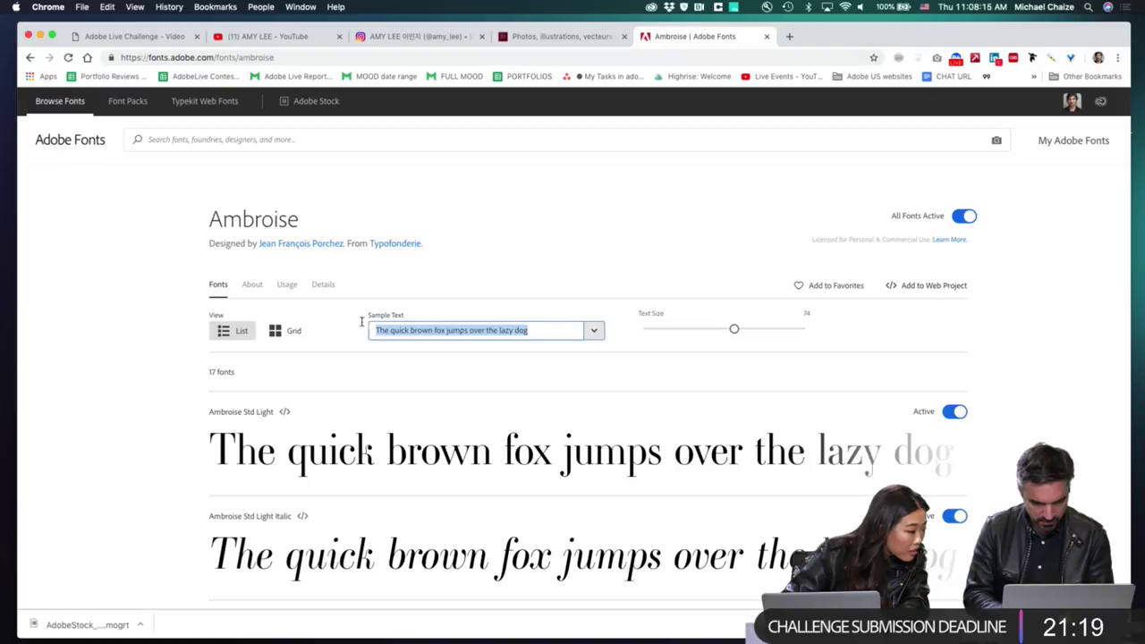
type("the g")
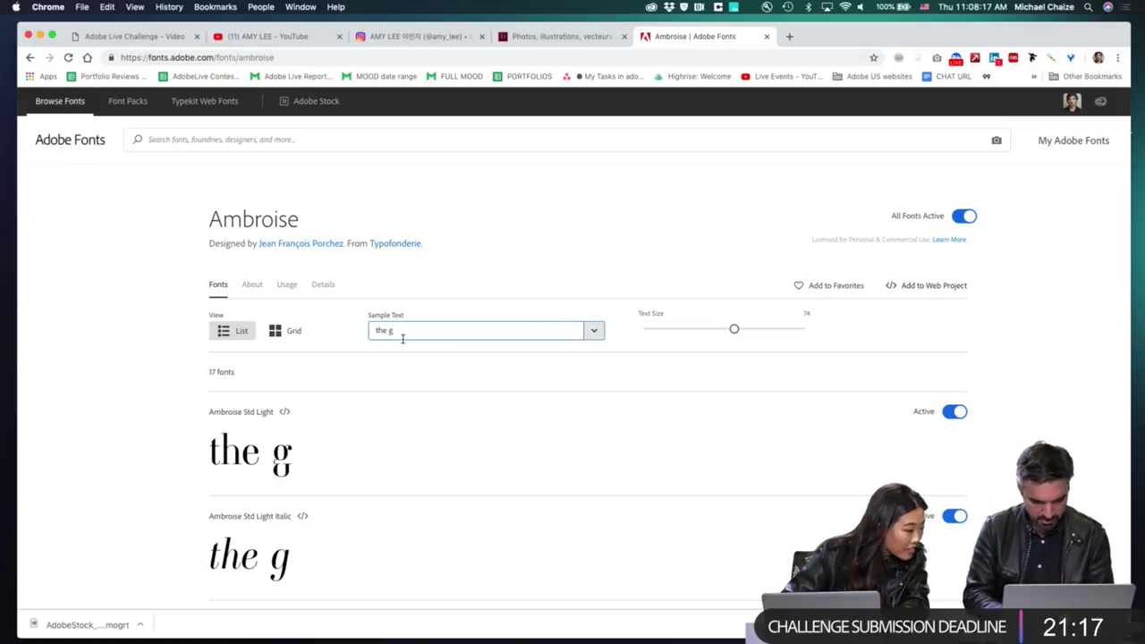
type(" the k")
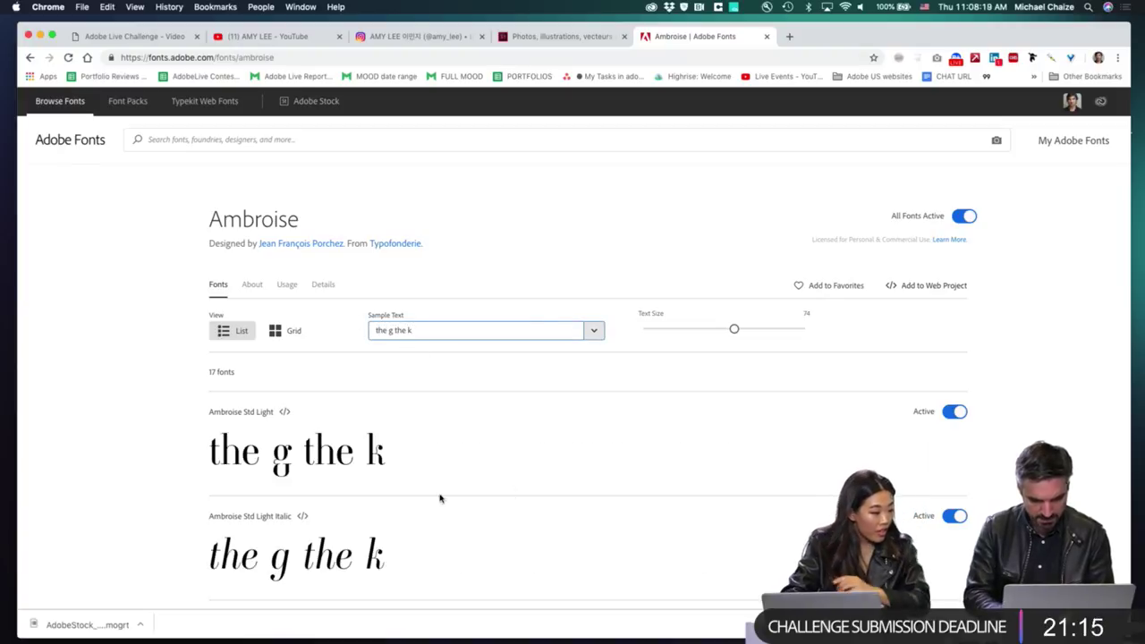
scroll(414, 498, "down", 4)
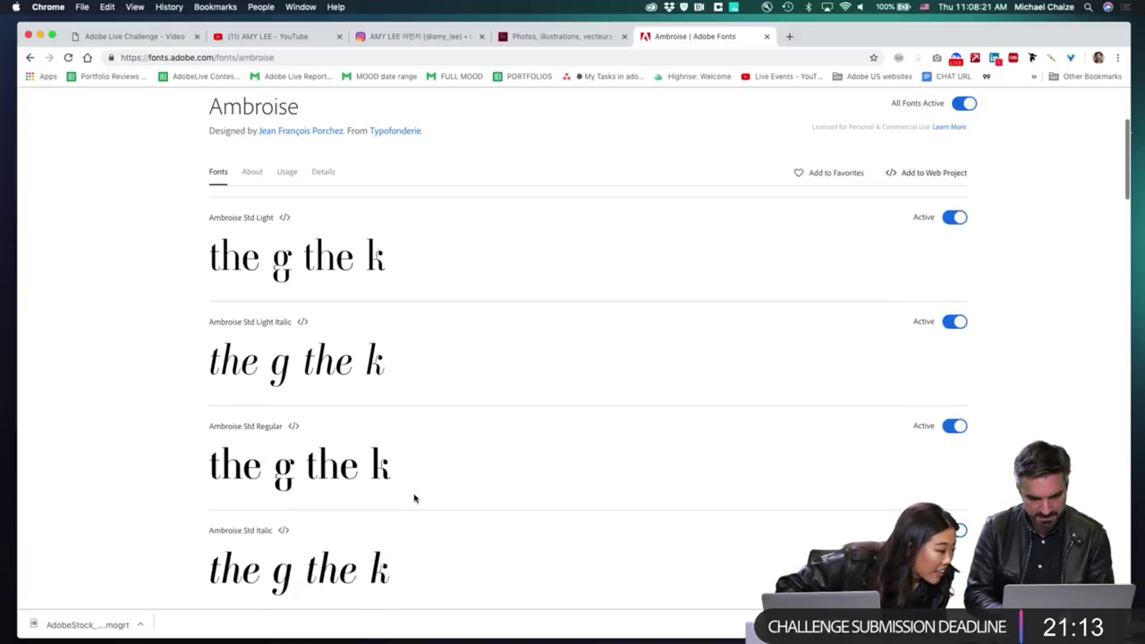
scroll(287, 394, "down", 10)
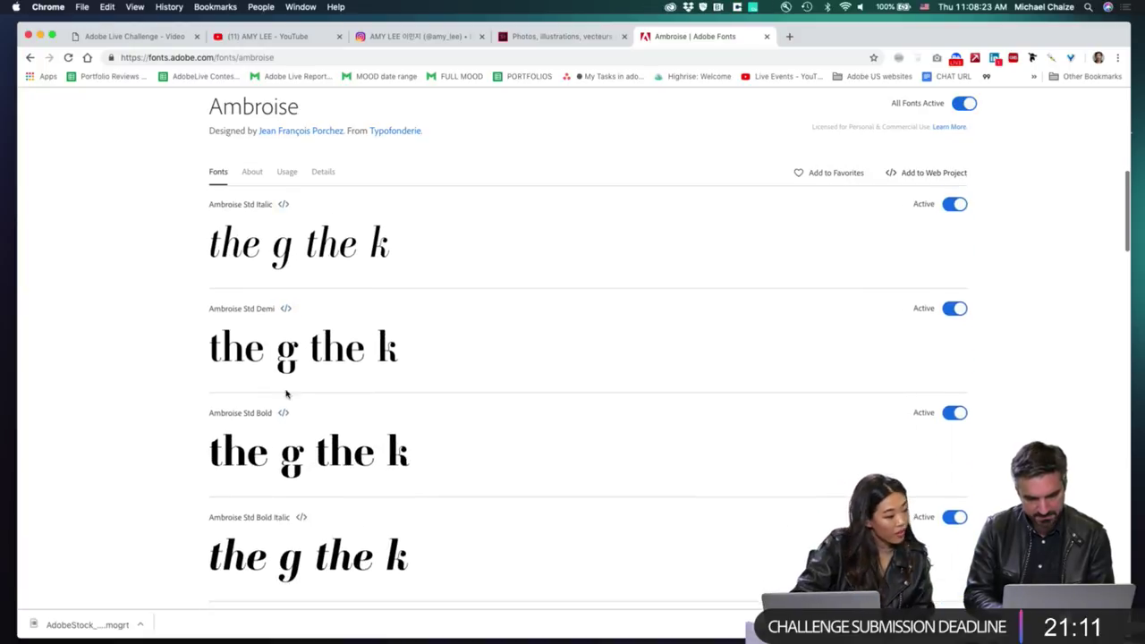
scroll(287, 394, "up", 12)
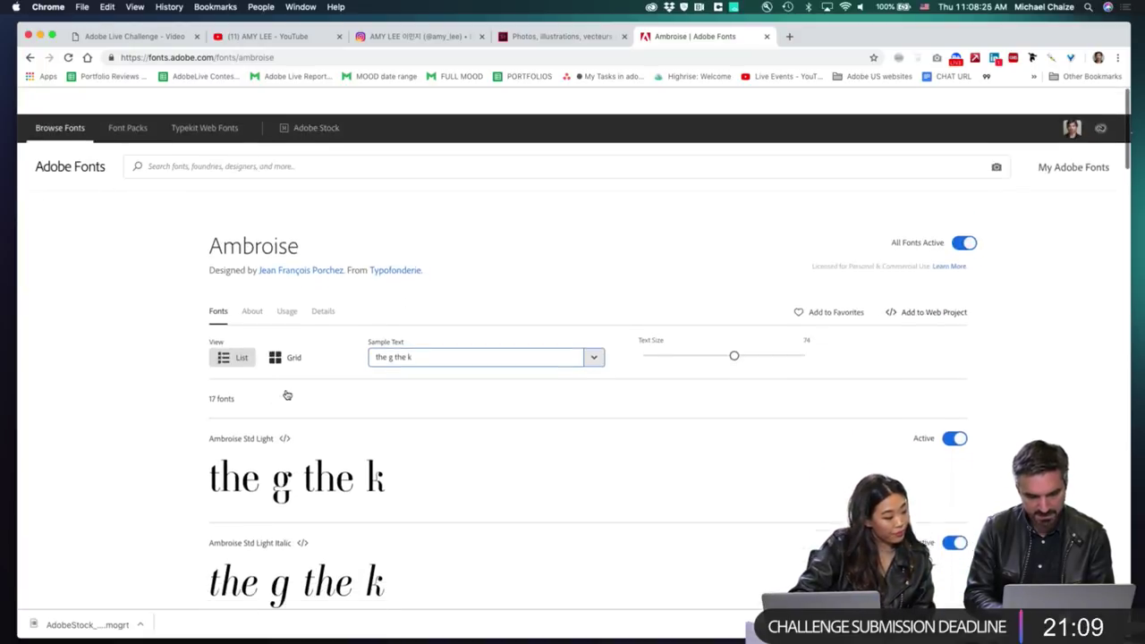
left_click(279, 142)
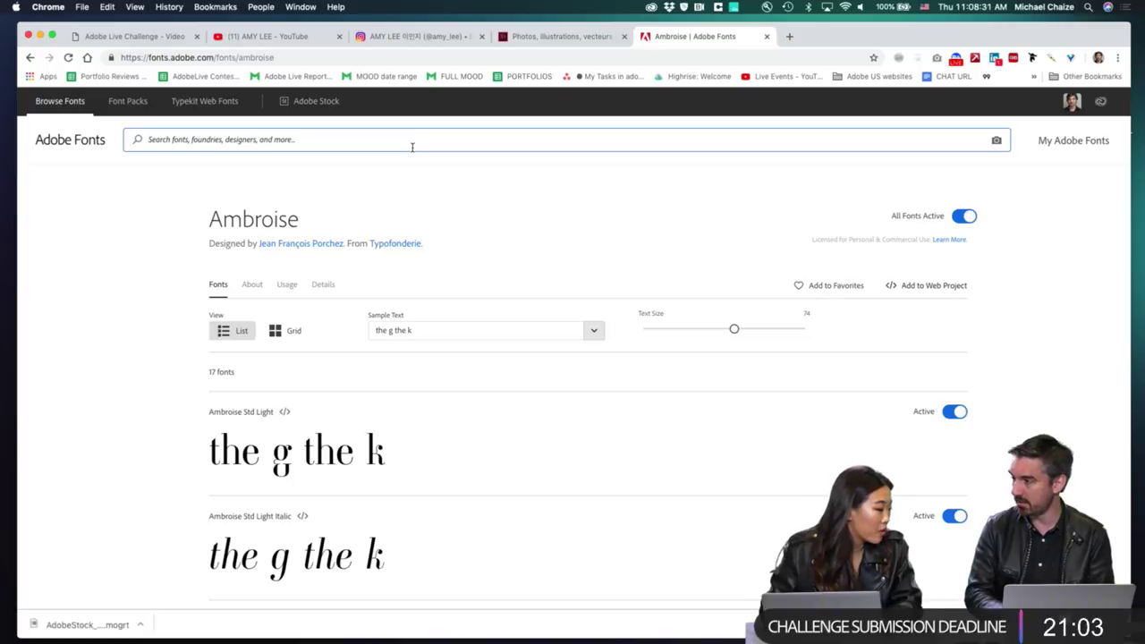
- Open the Retiro family and preview it at size 69 with the sample text 'Fashion and Food'
type("retiro")
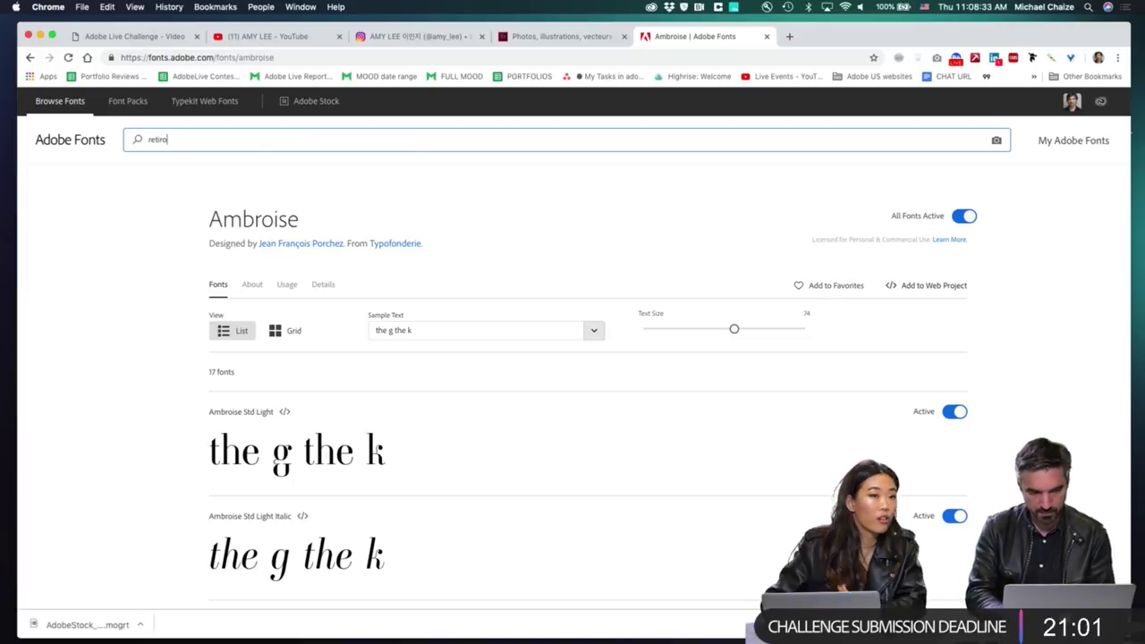
left_click(334, 186)
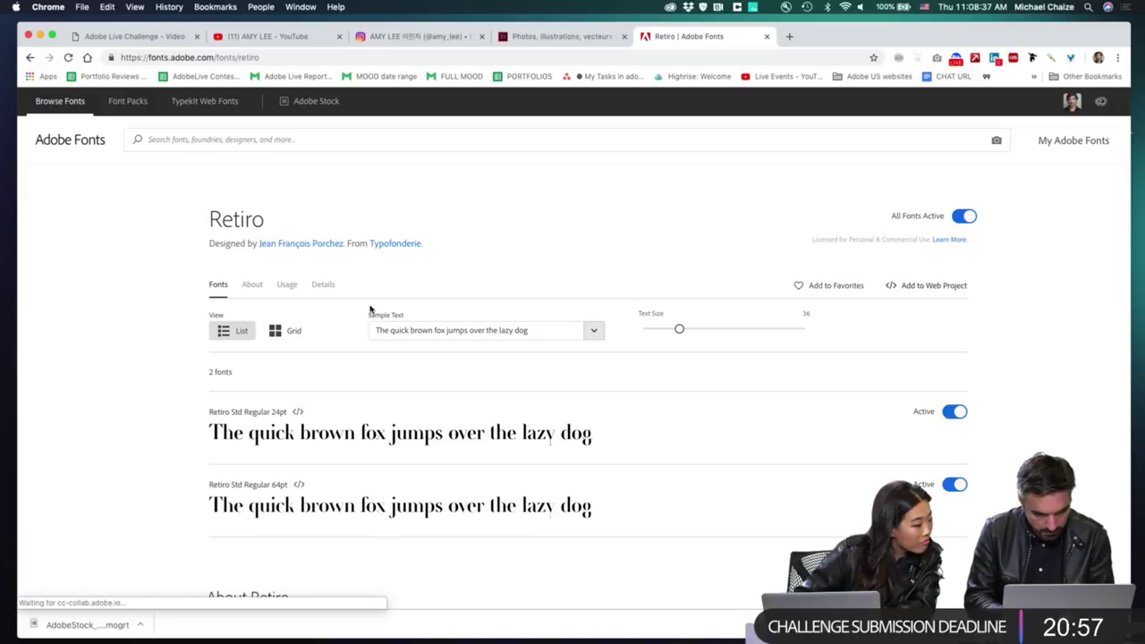
left_click_drag(679, 329, 727, 331)
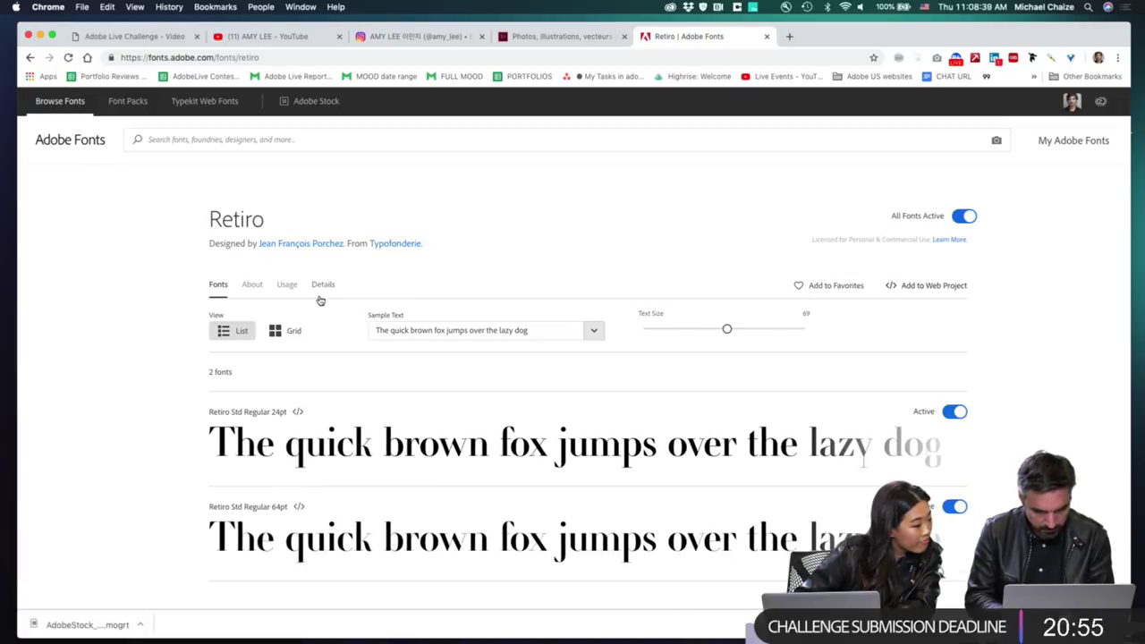
left_click_drag(546, 326, 361, 327)
type("F")
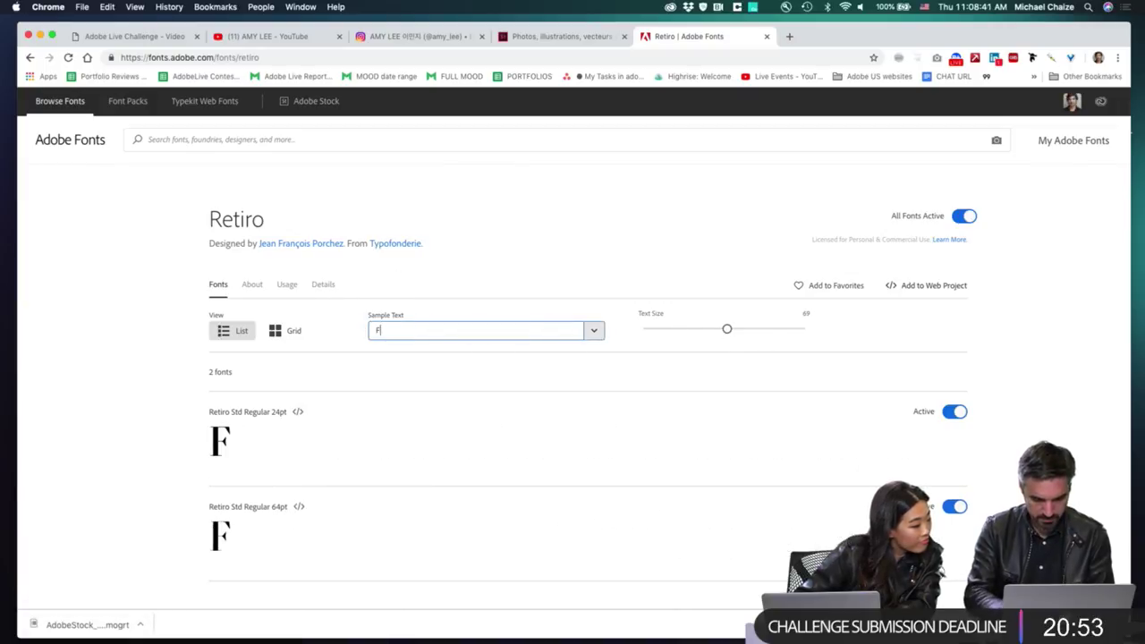
type("ashio")
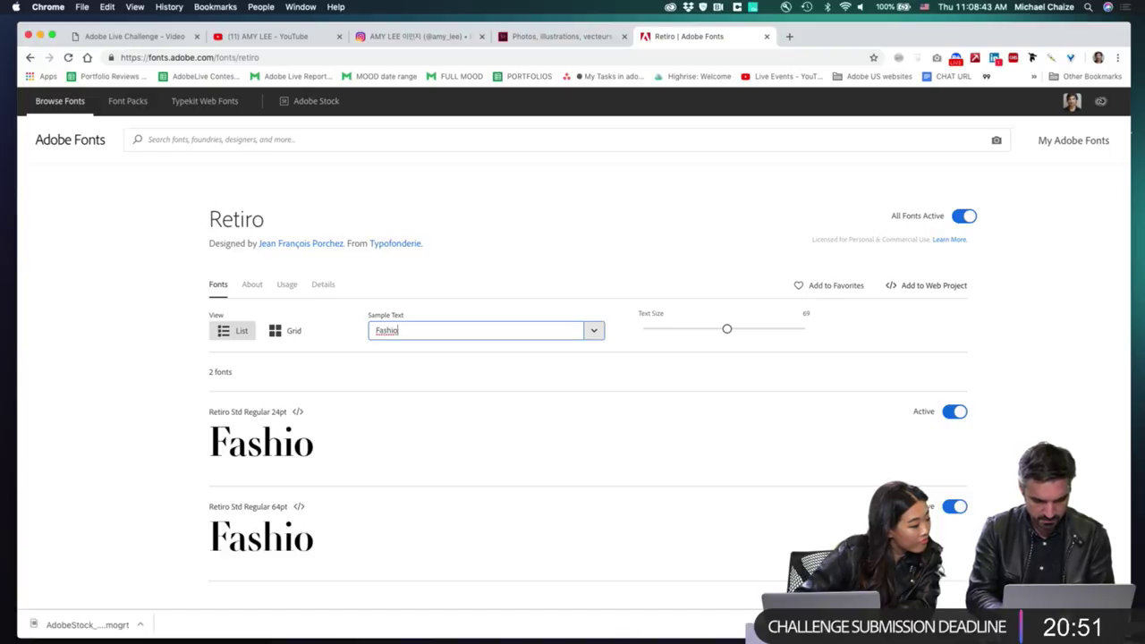
type("n and Food")
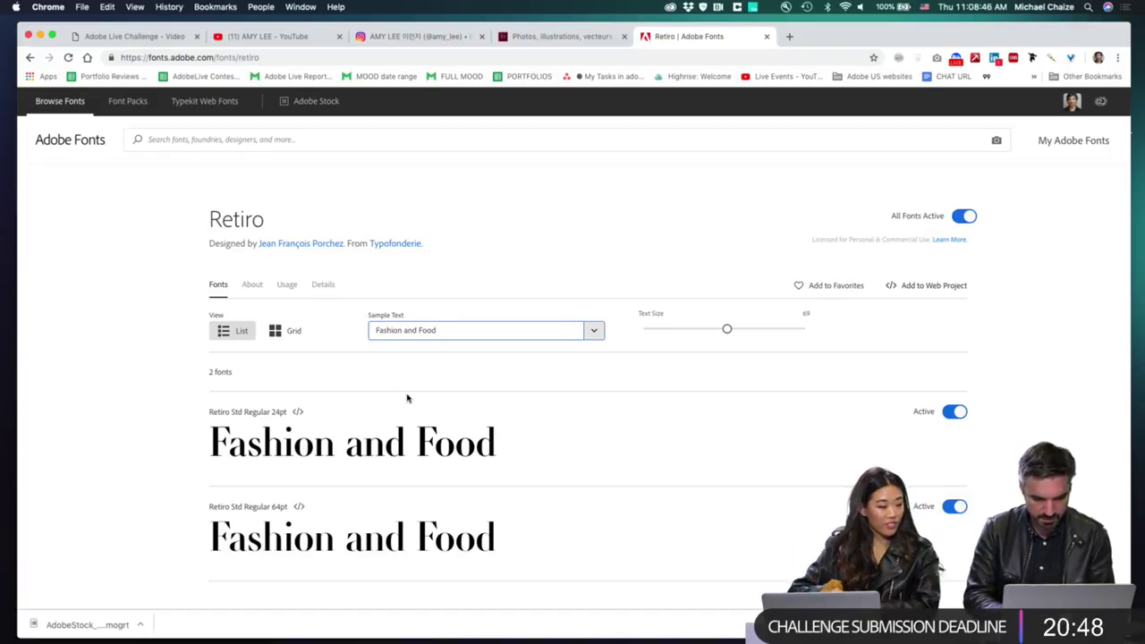
scroll(407, 398, "down", 5)
scroll(407, 398, "up", 5)
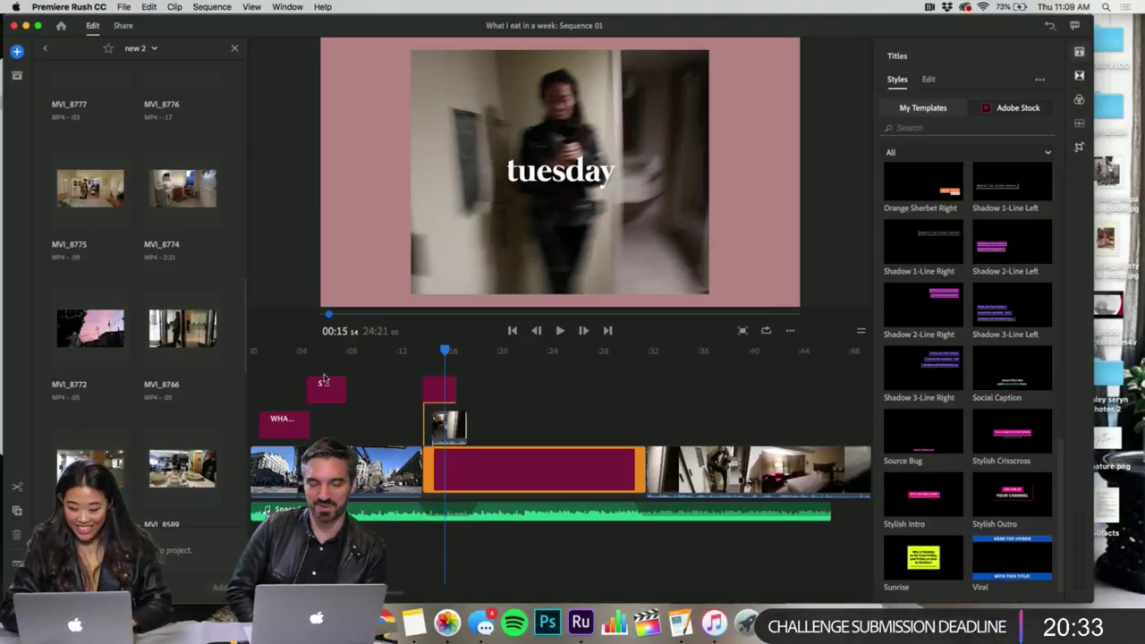
left_click(413, 376)
left_click(421, 348)
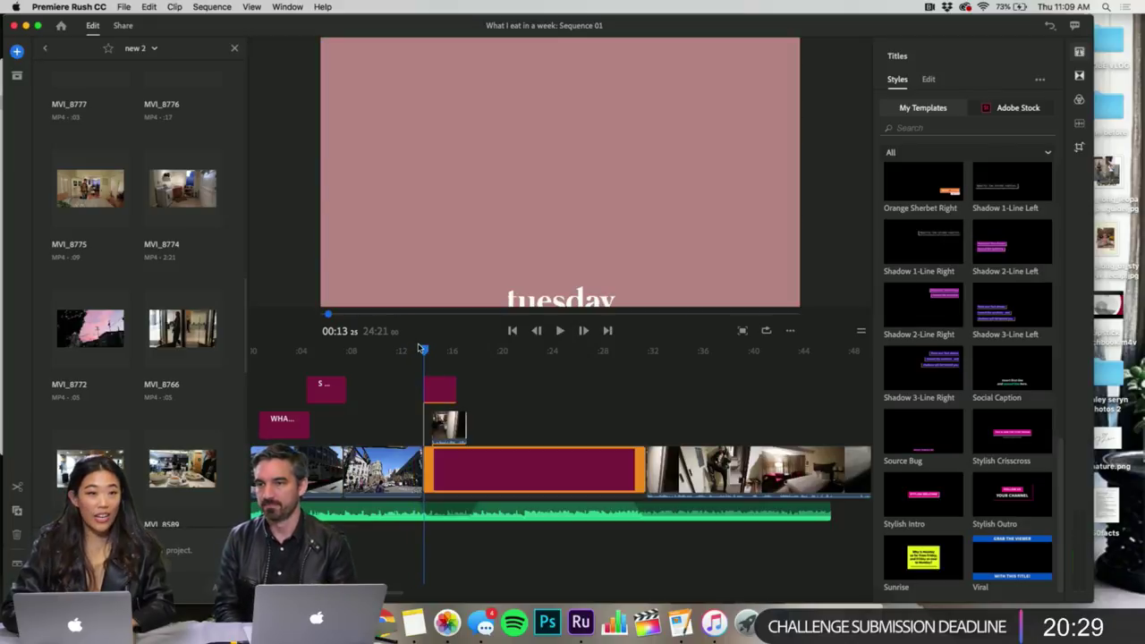
key("space")
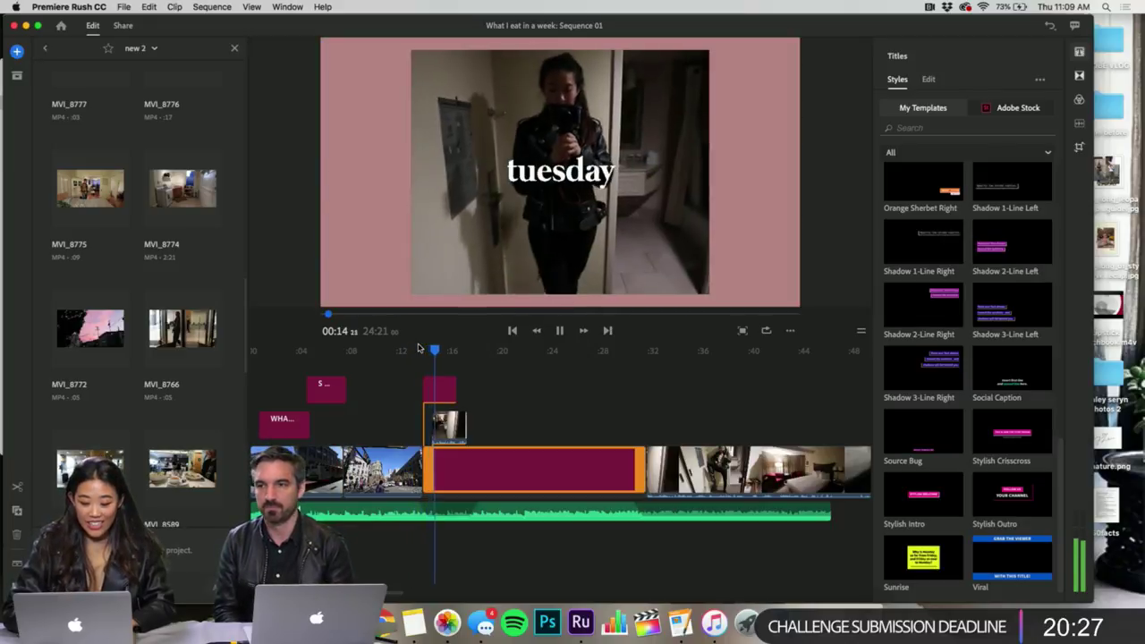
key("space")
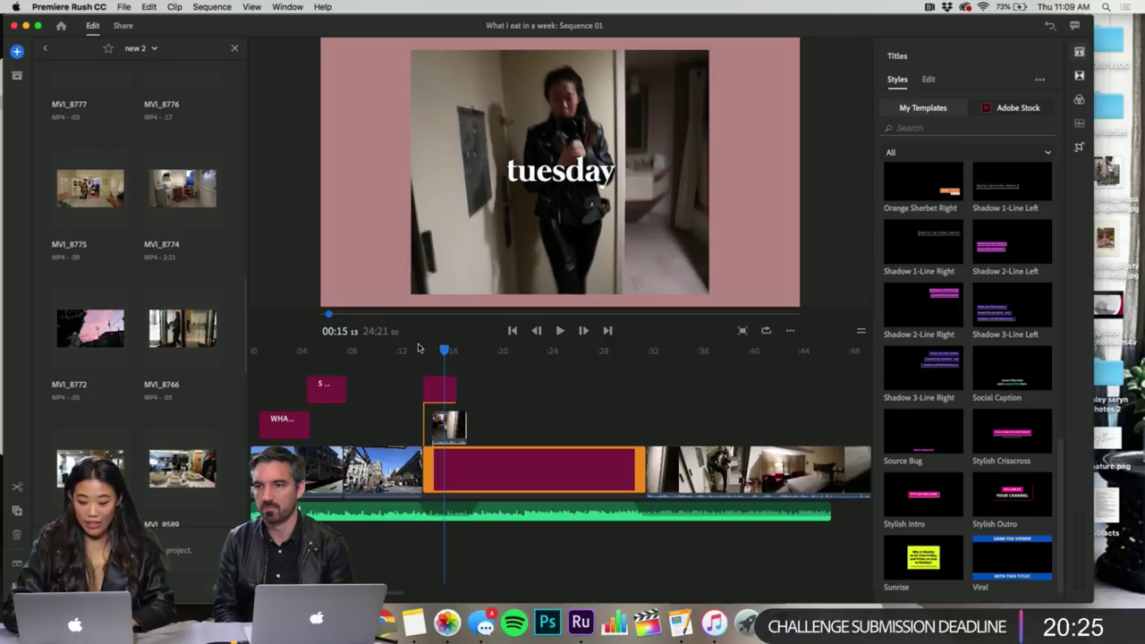
mouse_move(425, 357)
left_mouse_down()
mouse_move(436, 351)
mouse_move(422, 351)
left_mouse_up()
key("space")
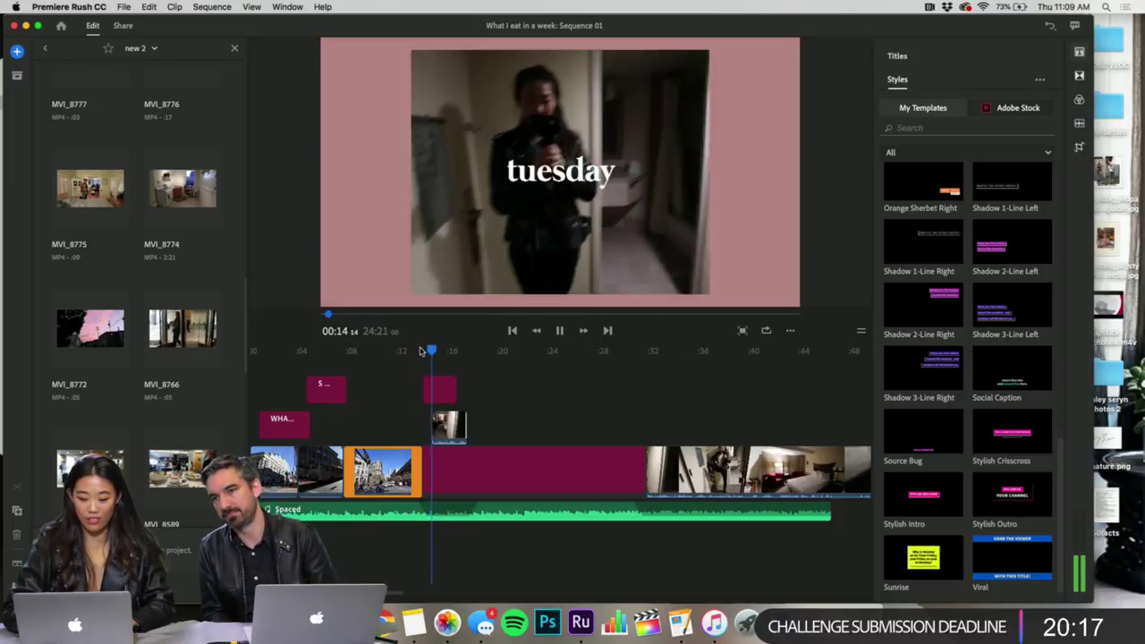
key("space")
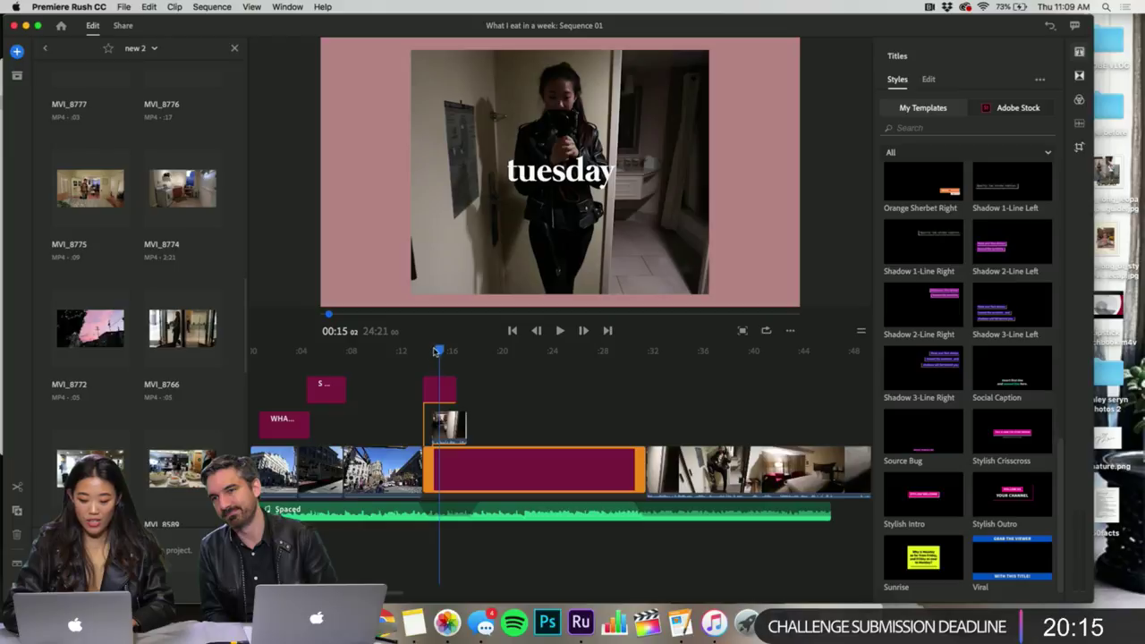
left_click_drag(436, 352, 430, 350)
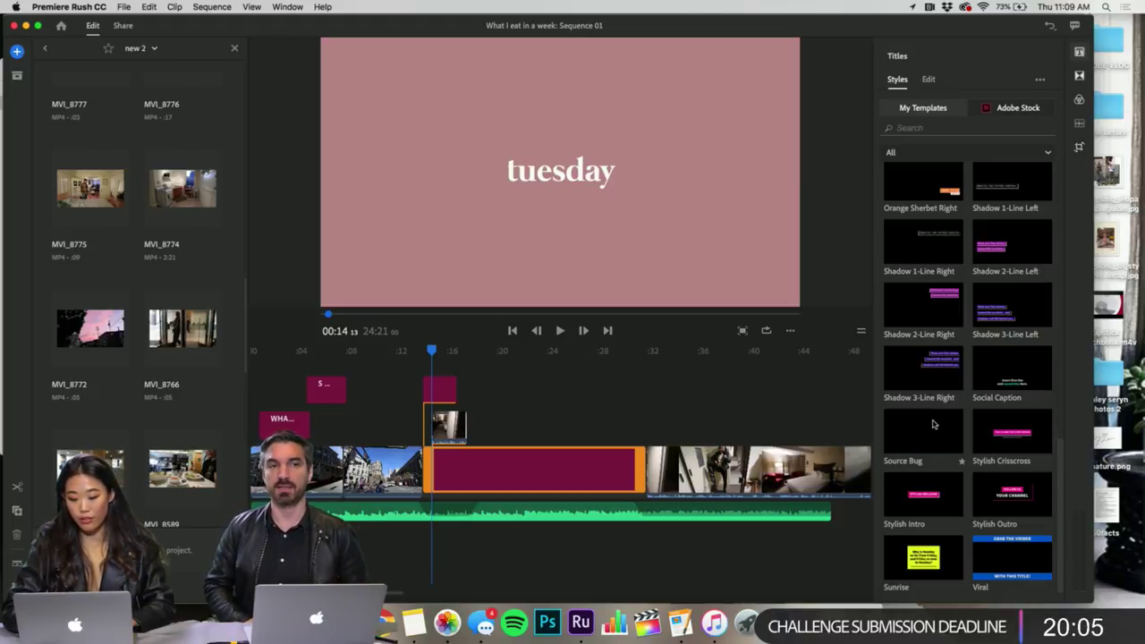
scroll(933, 424, "up", 5)
scroll(932, 425, "up", 4)
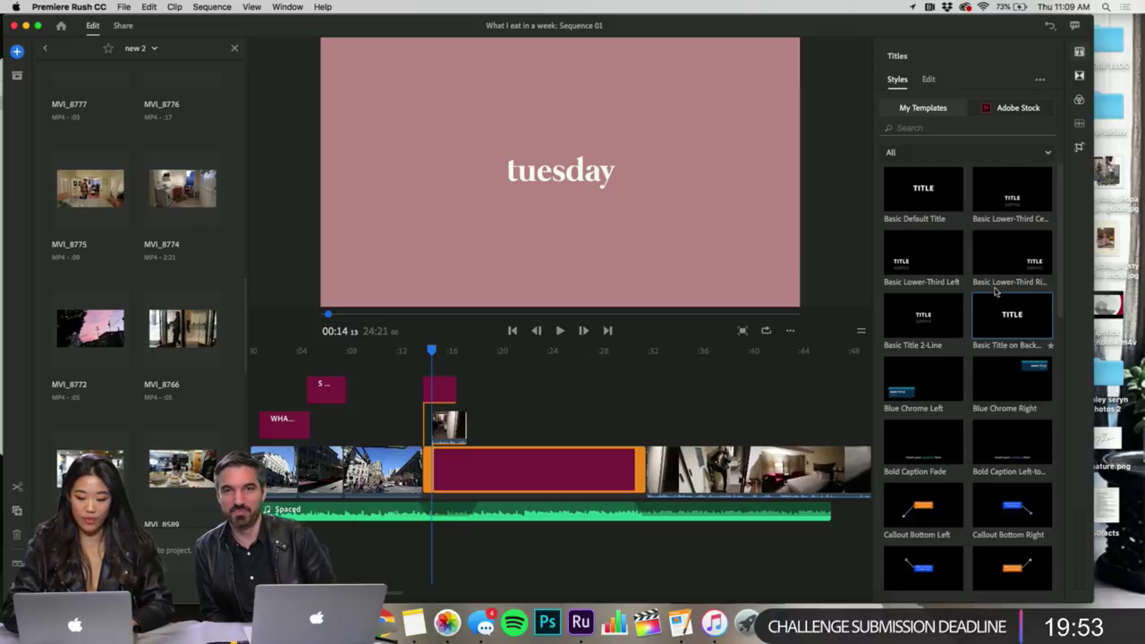
left_click(540, 417)
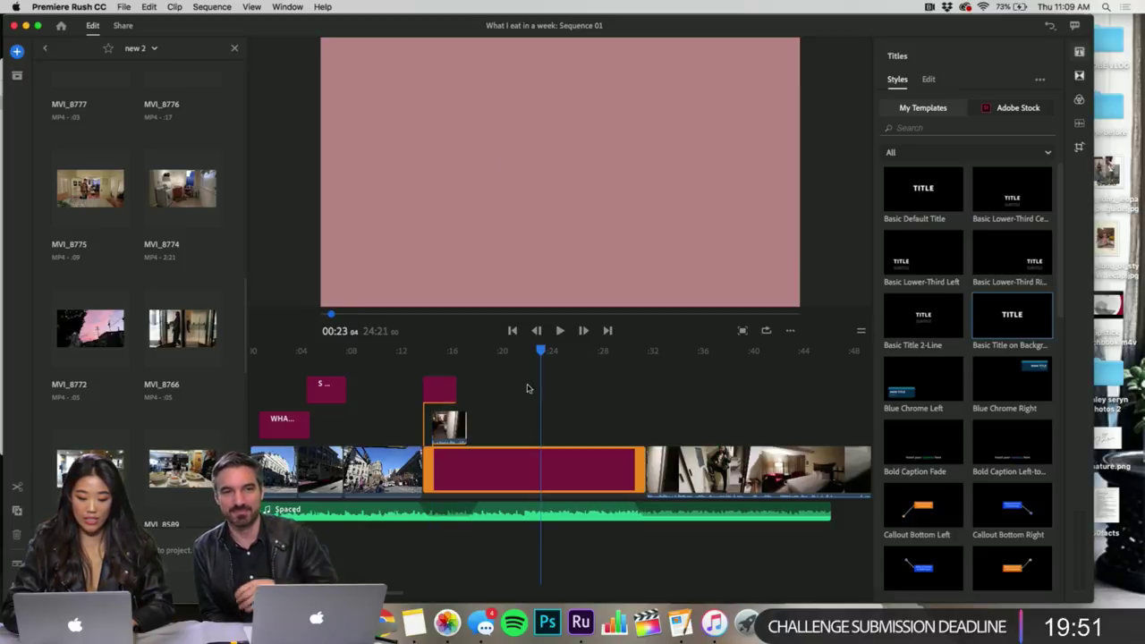
left_click_drag(543, 352, 448, 362)
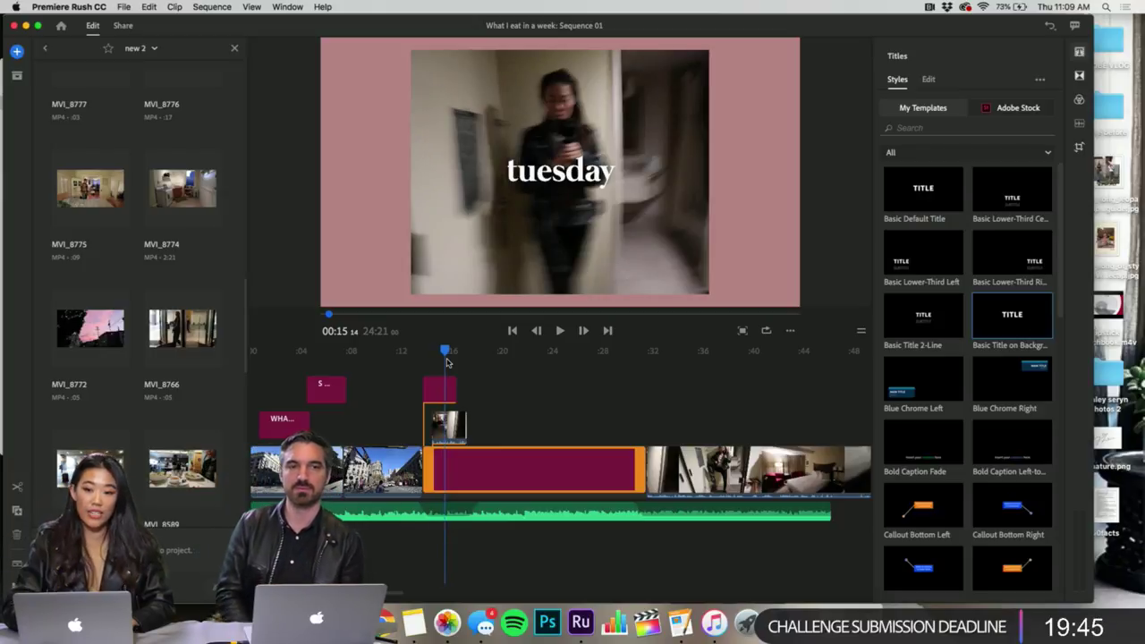
left_click_drag(445, 354, 426, 353)
key("space")
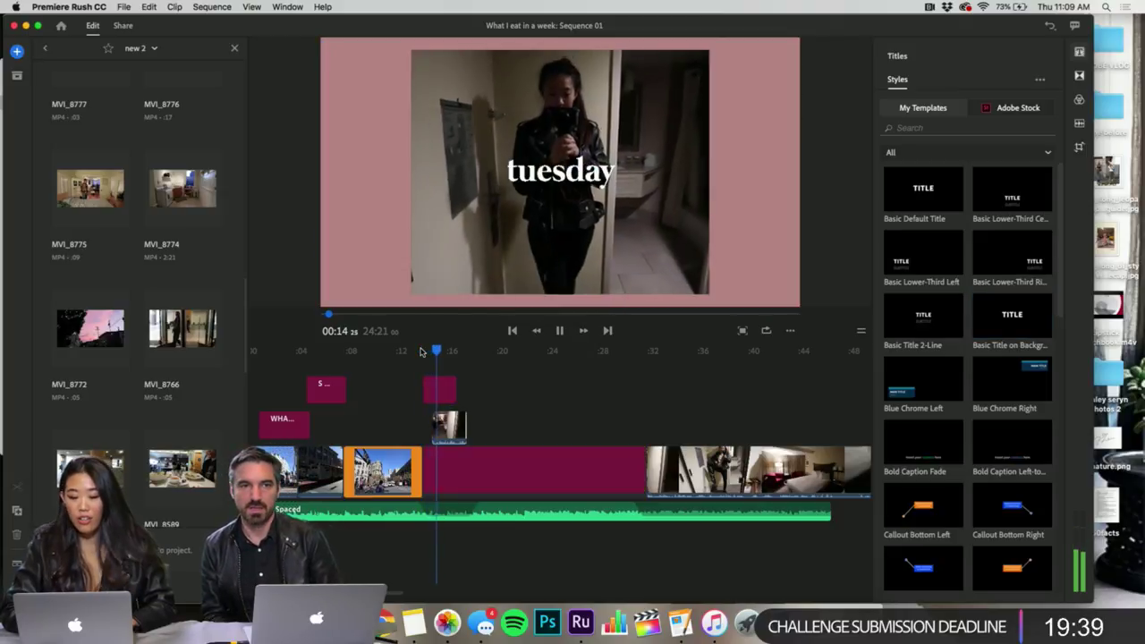
key("space")
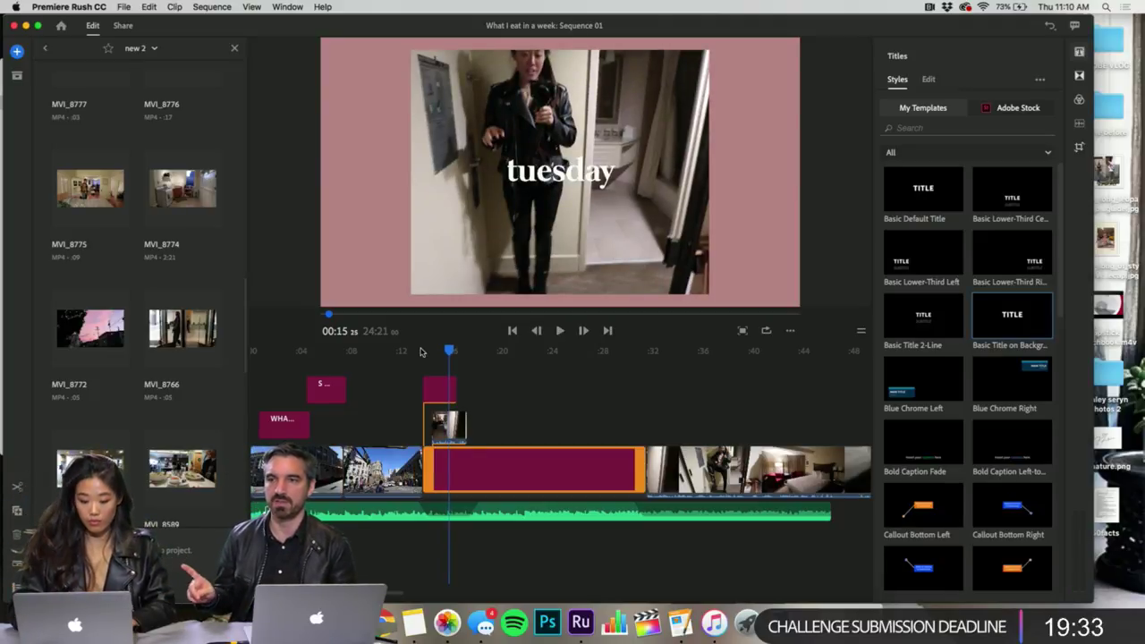
left_click(411, 358)
key("XF86AudioLowerVolume")
key("XF86AudioLowerVolume")
key("XF86AudioLowerVolume")
key("XF86AudioLowerVolume")
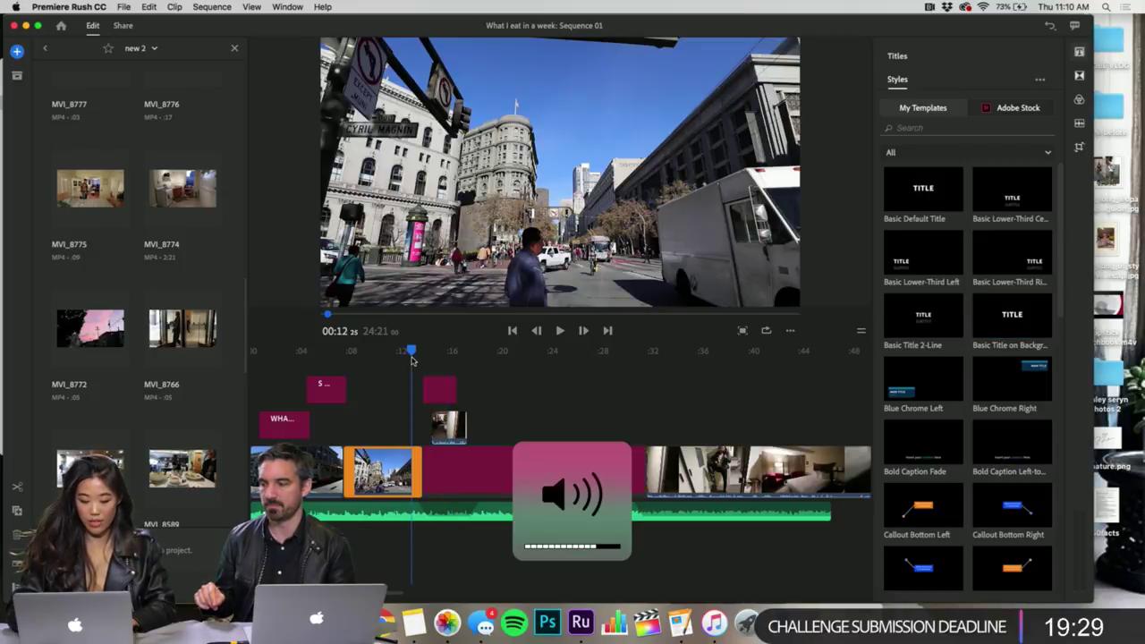
left_click(399, 351)
key("space")
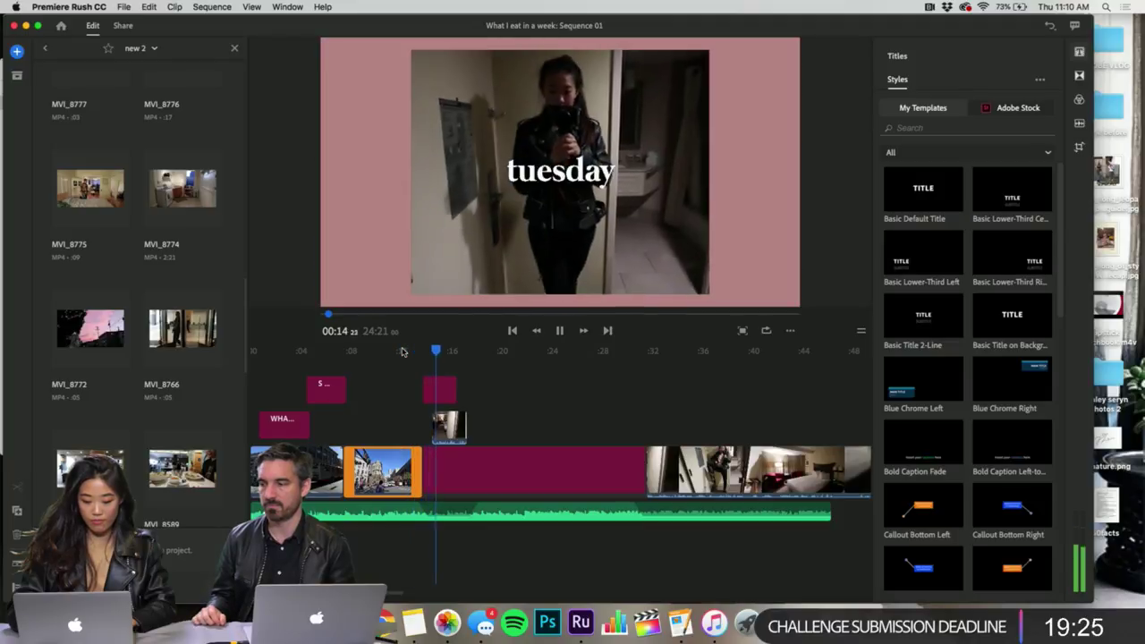
key("space")
key("XF86AudioRaiseVolume")
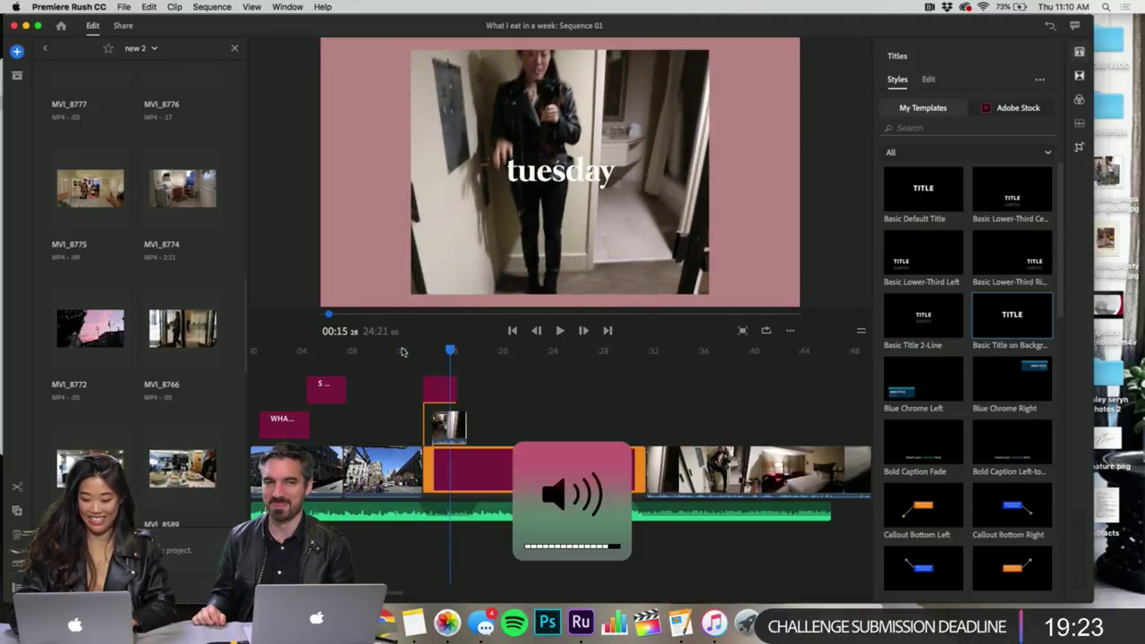
left_click(369, 363)
key("space")
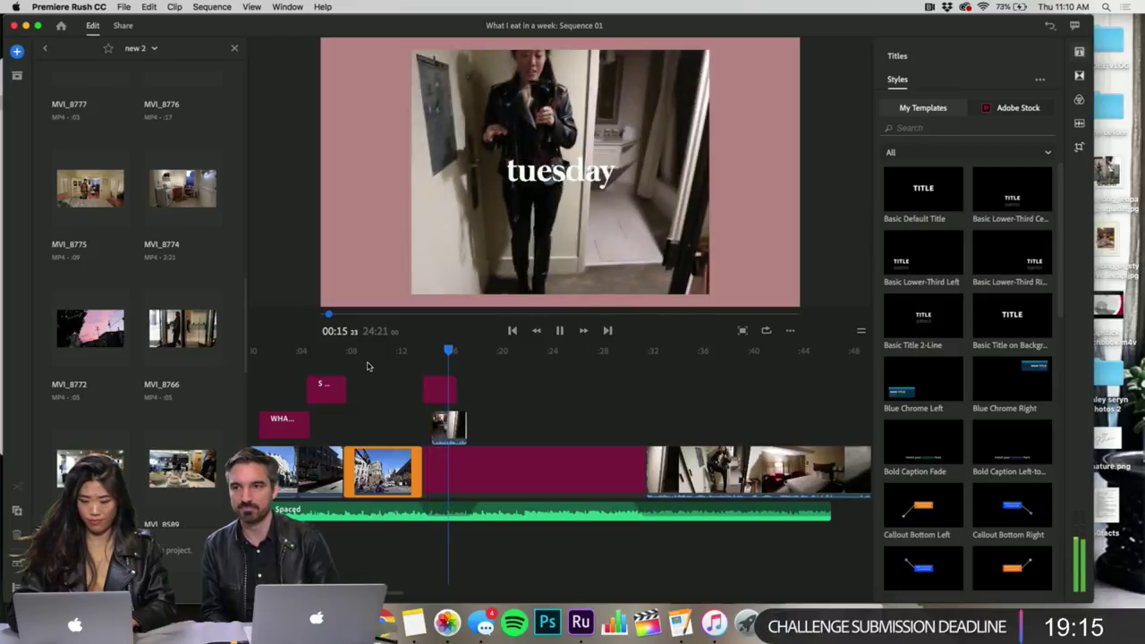
key("space")
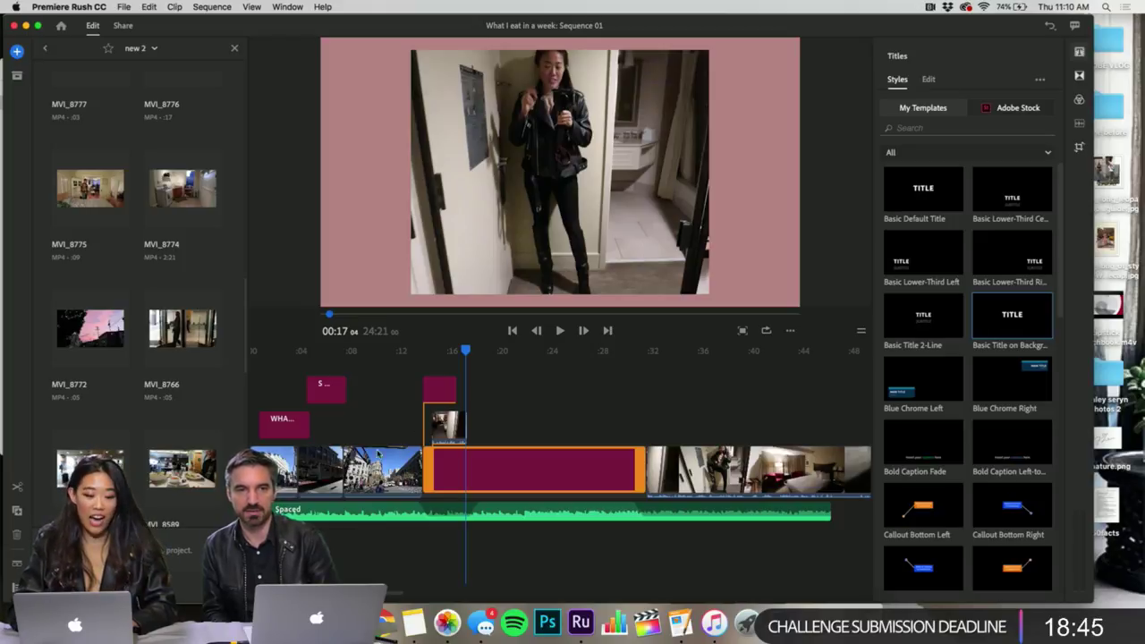
left_click(407, 408)
key("space")
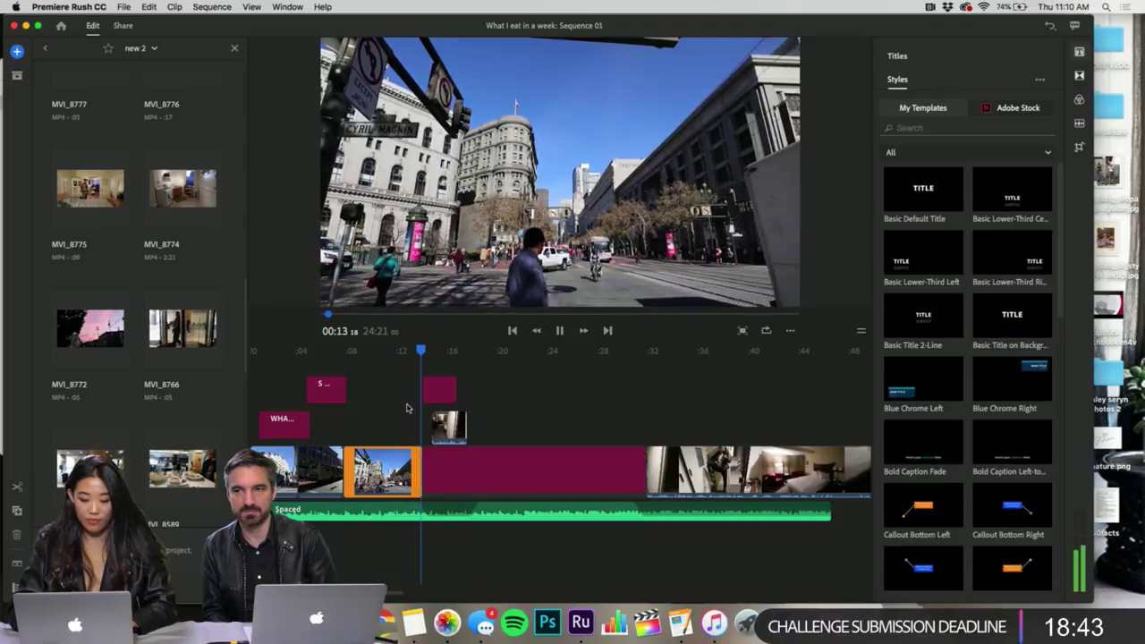
key("space")
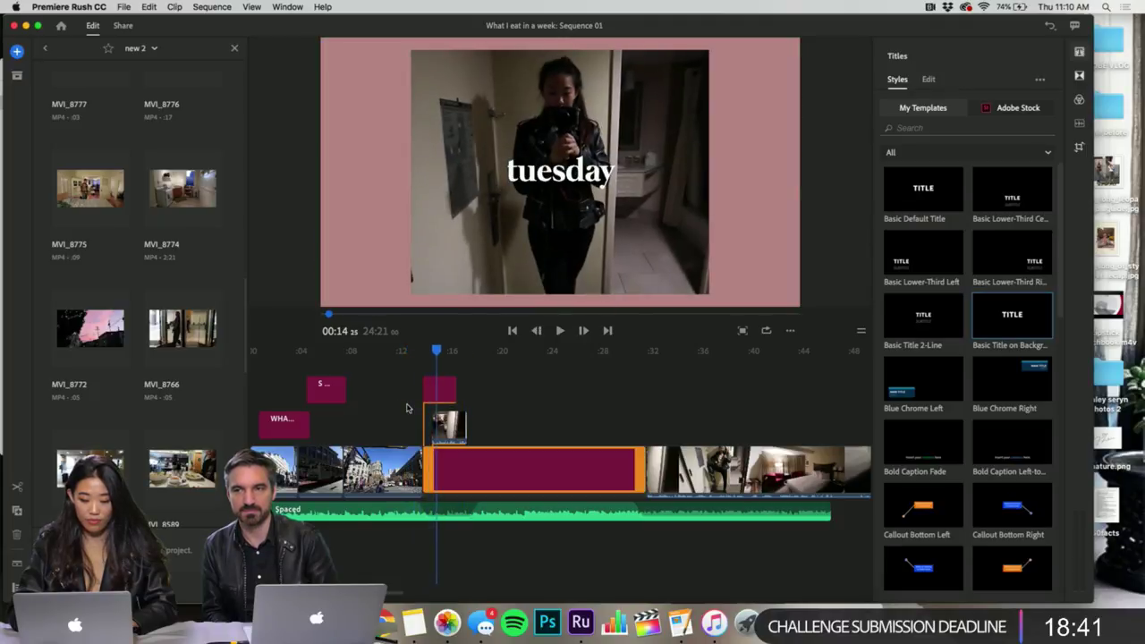
left_click(441, 388)
scroll(439, 387, "up", 5)
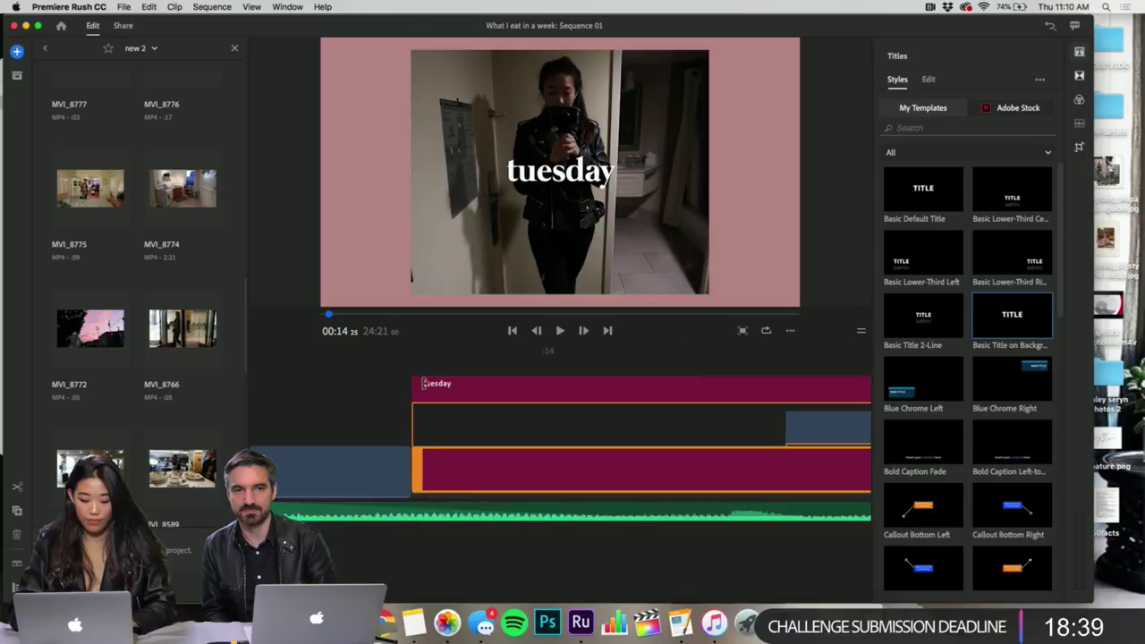
left_click(418, 356)
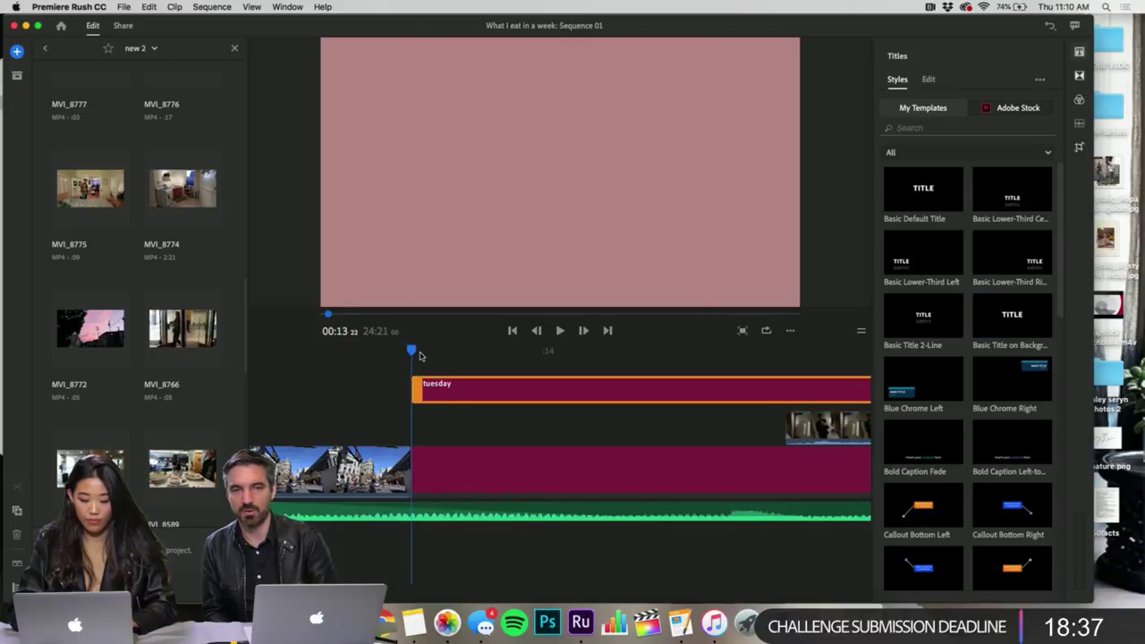
key("space")
key("space")
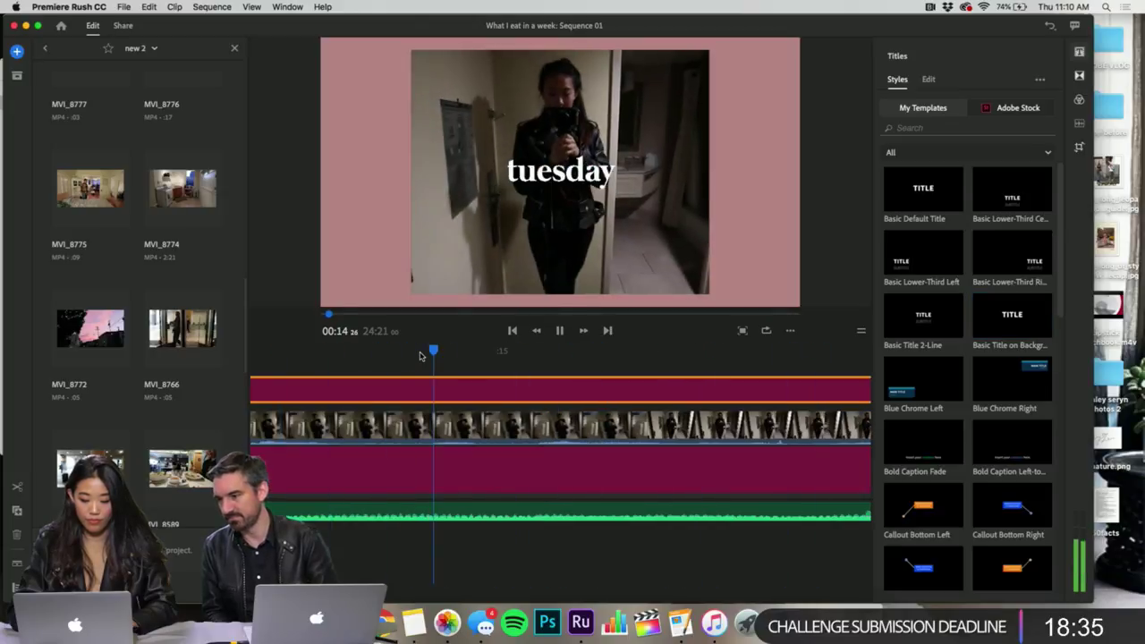
scroll(465, 391, "down", 5)
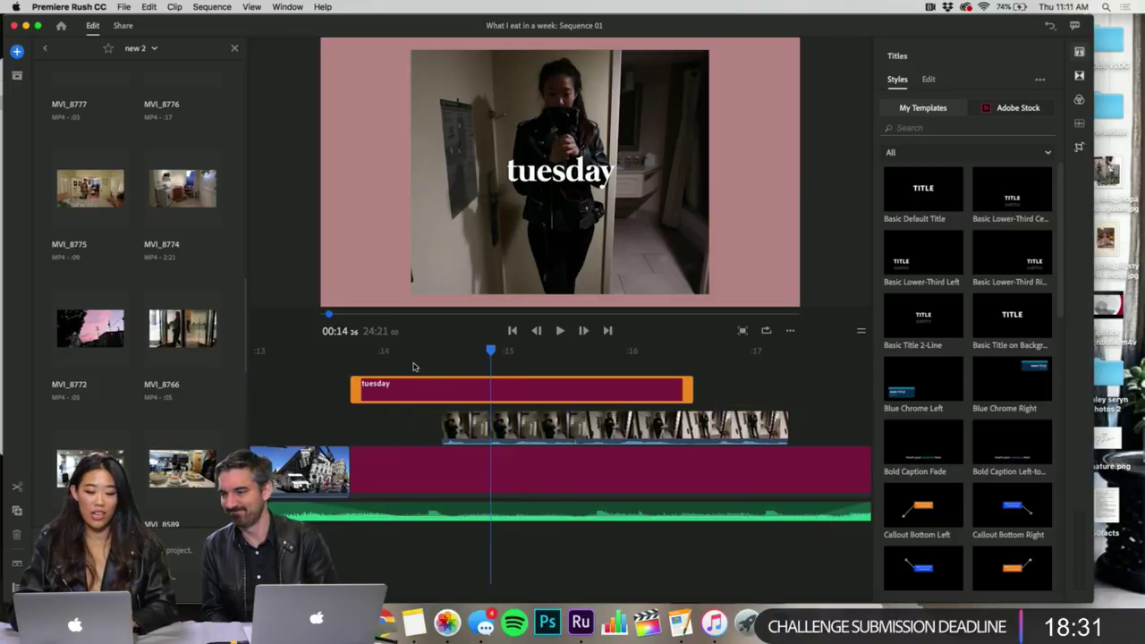
left_click(342, 373)
key("space")
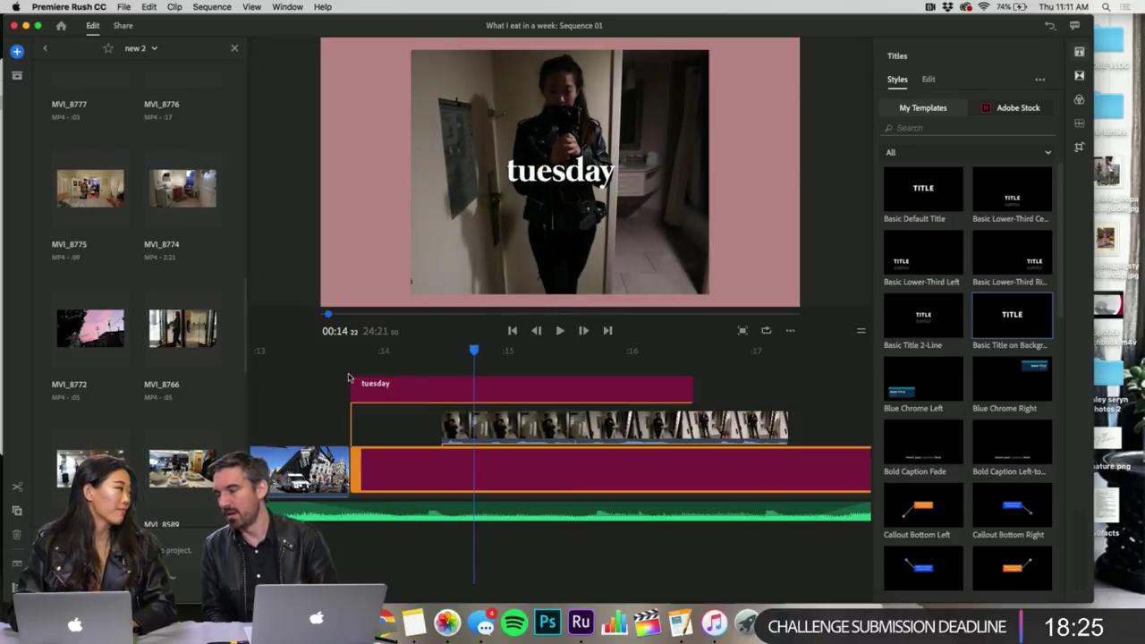
left_click(349, 377)
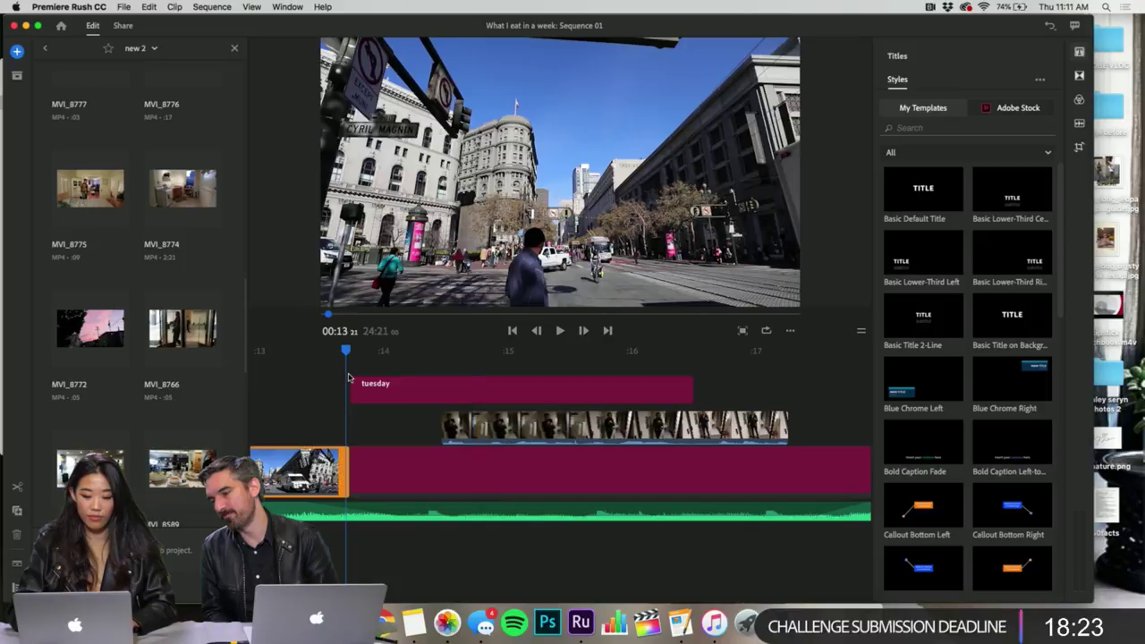
key("space")
key("space")
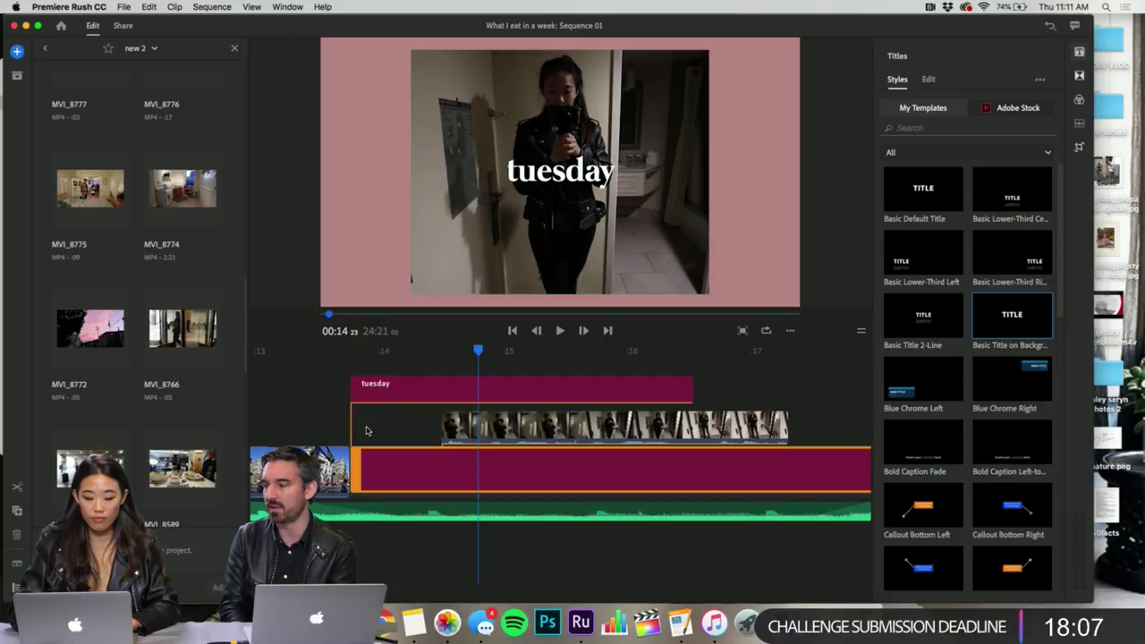
scroll(392, 398, "left", 5)
scroll(392, 403, "right", 5)
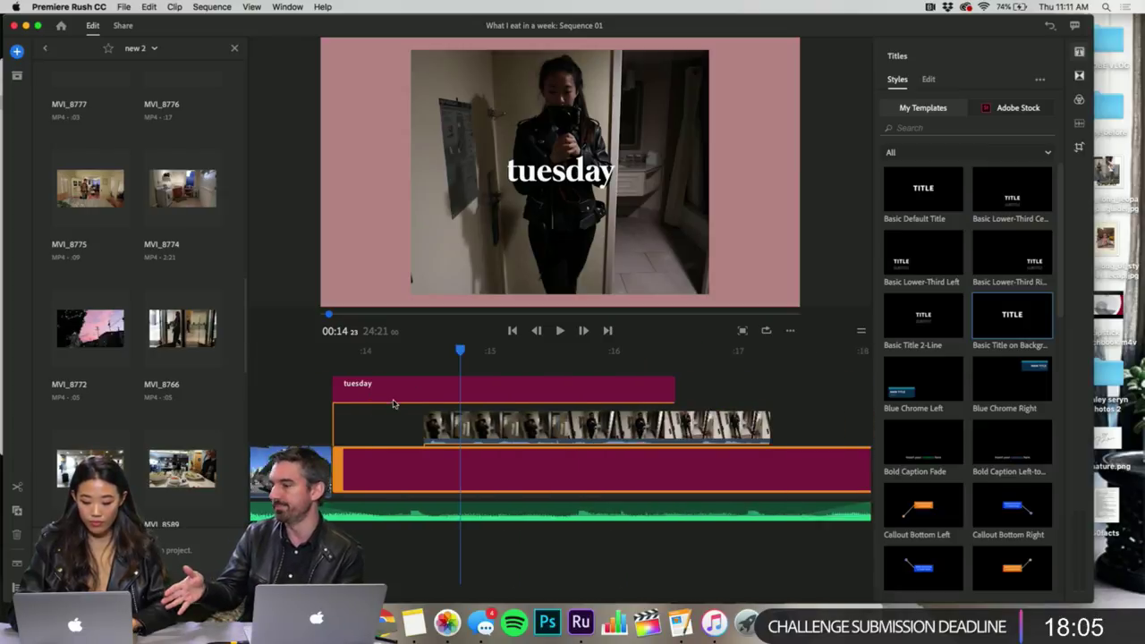
scroll(392, 404, "left", 3)
scroll(392, 403, "right", 5)
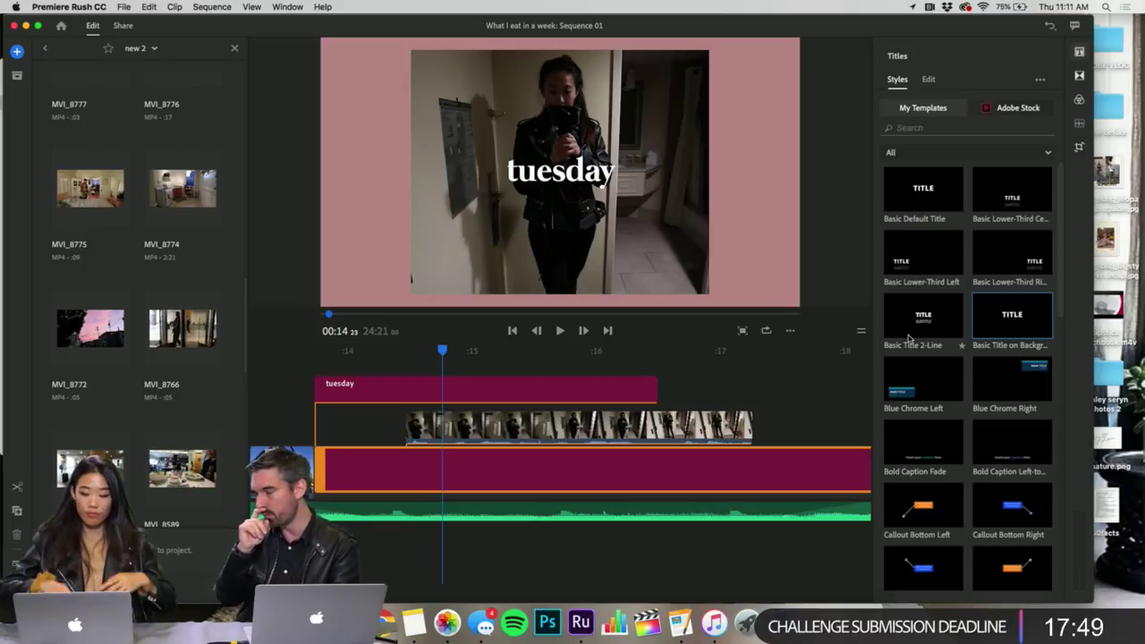
scroll(625, 433, "left", 3)
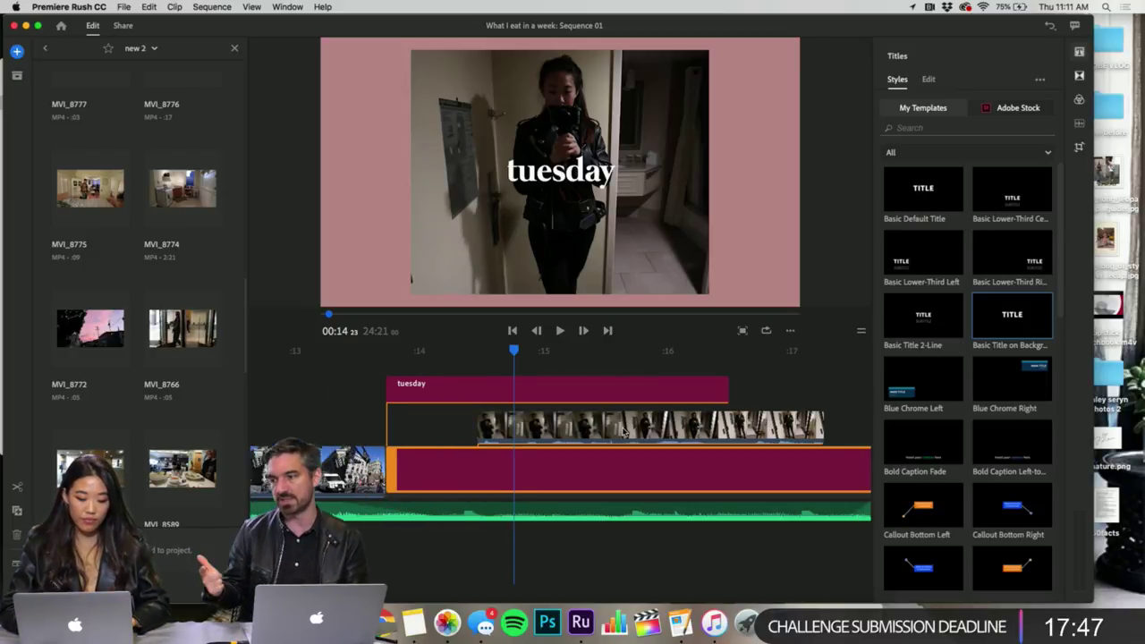
scroll(625, 438, "left", 5)
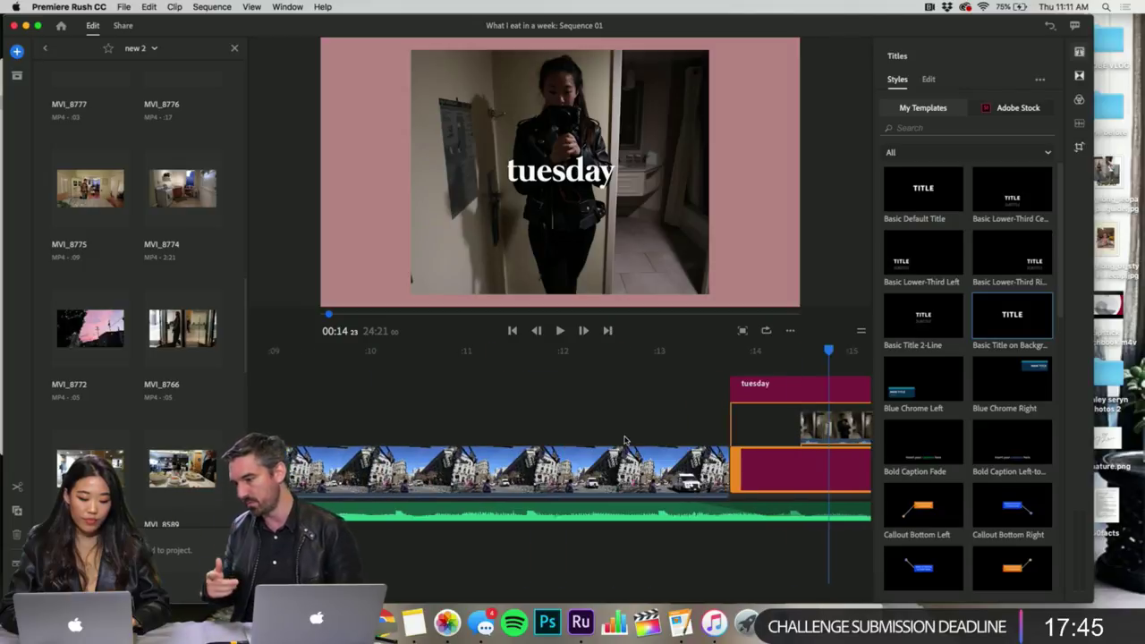
scroll(627, 422, "right", 6)
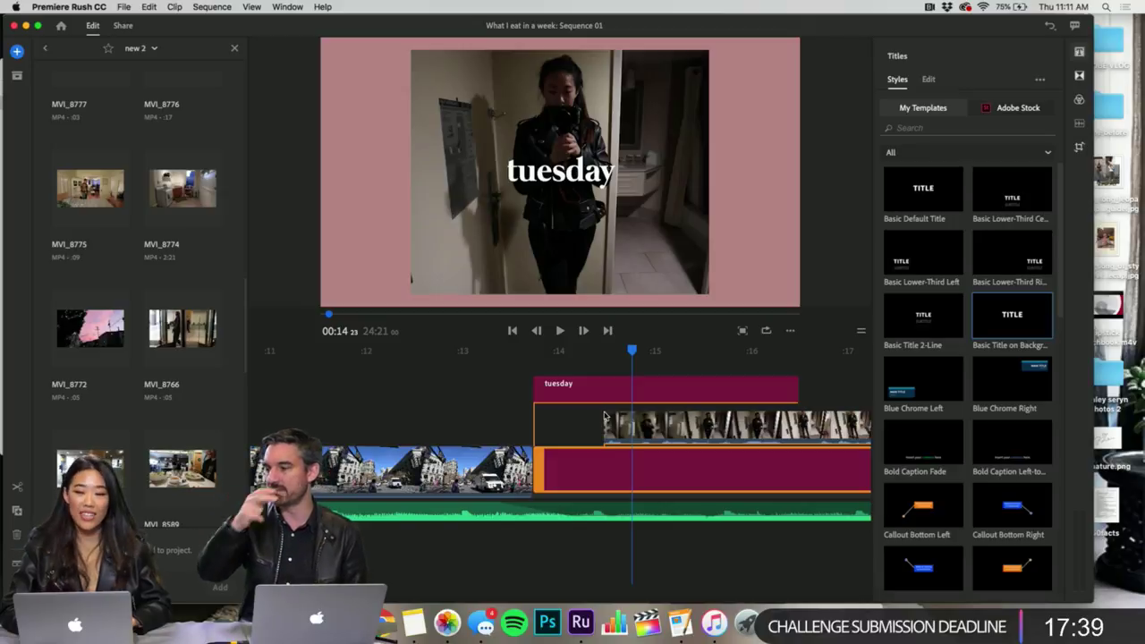
scroll(573, 510, "left", 5)
scroll(569, 514, "right", 6)
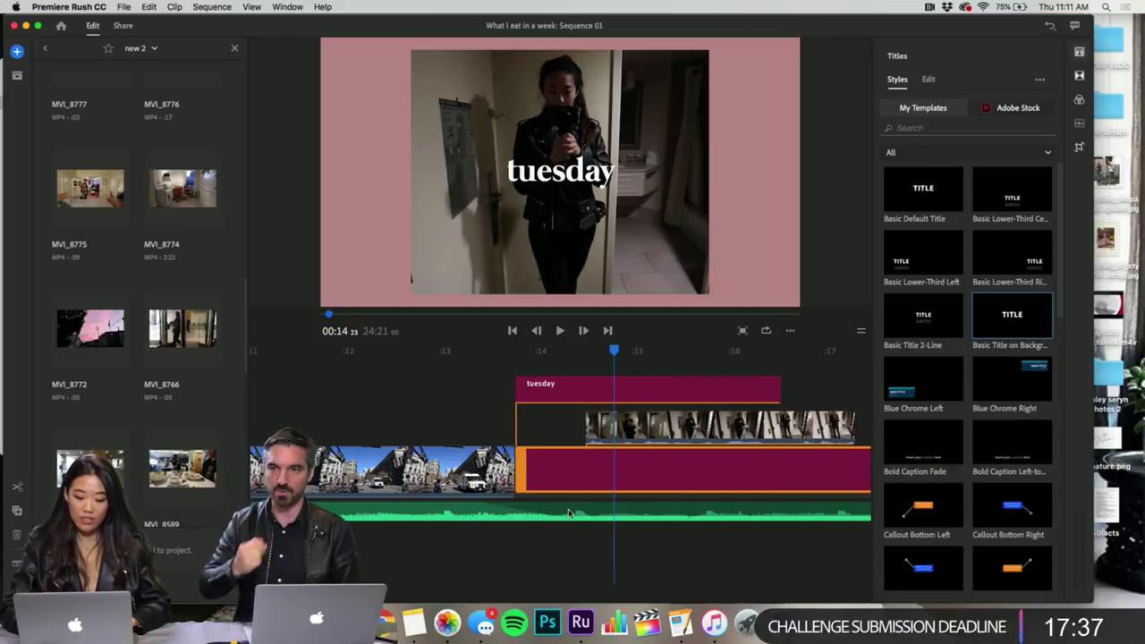
left_click(548, 354)
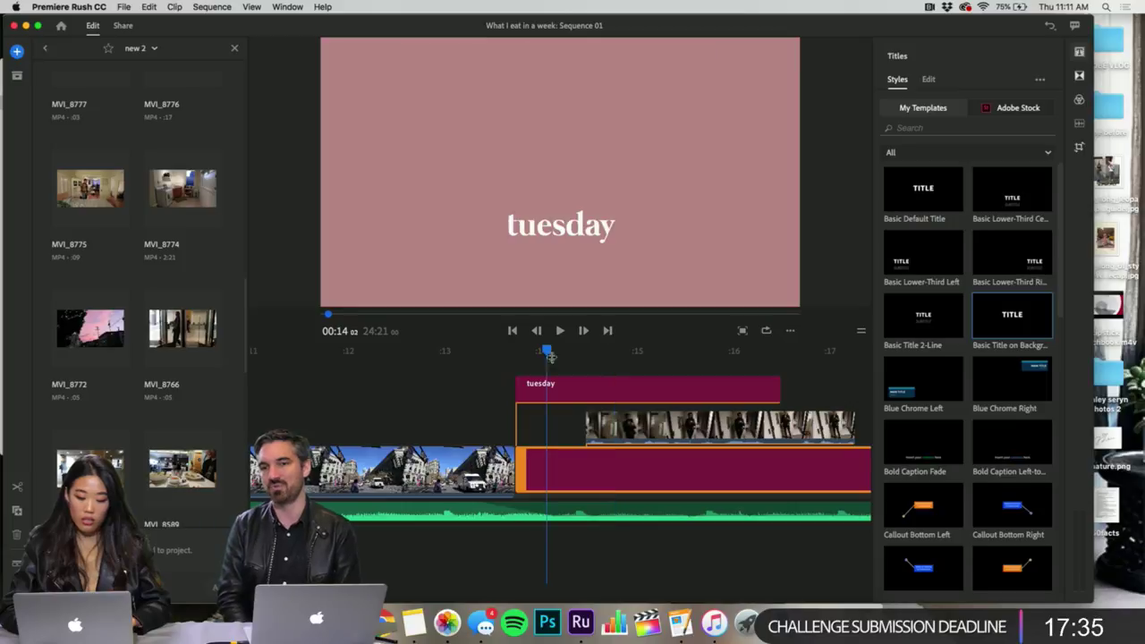
left_click_drag(547, 349, 587, 360)
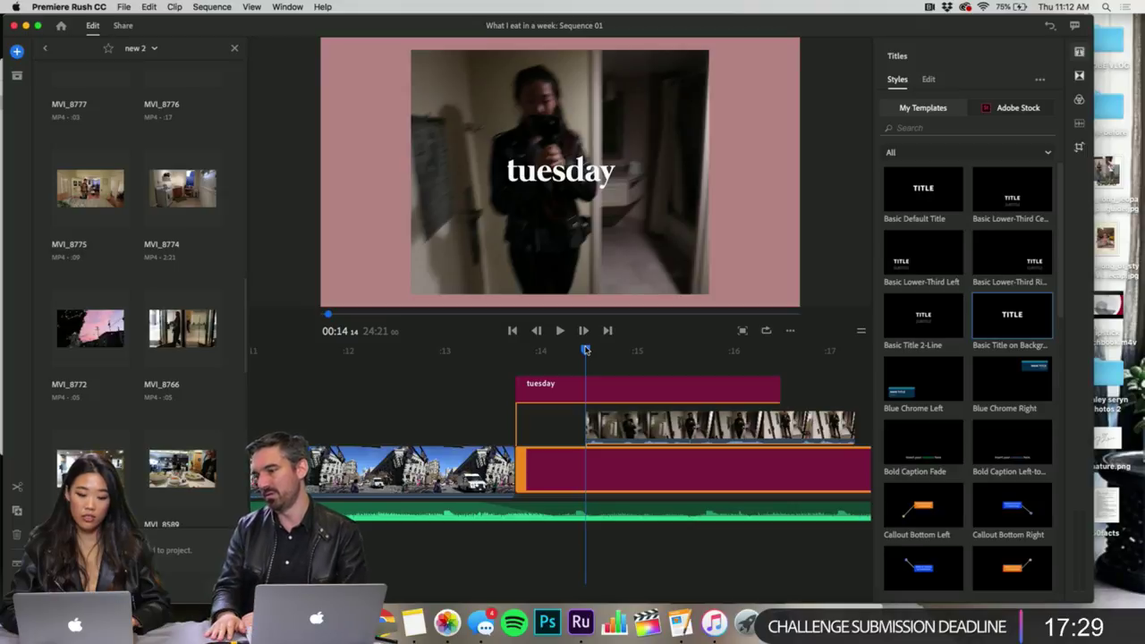
left_click_drag(584, 349, 629, 367)
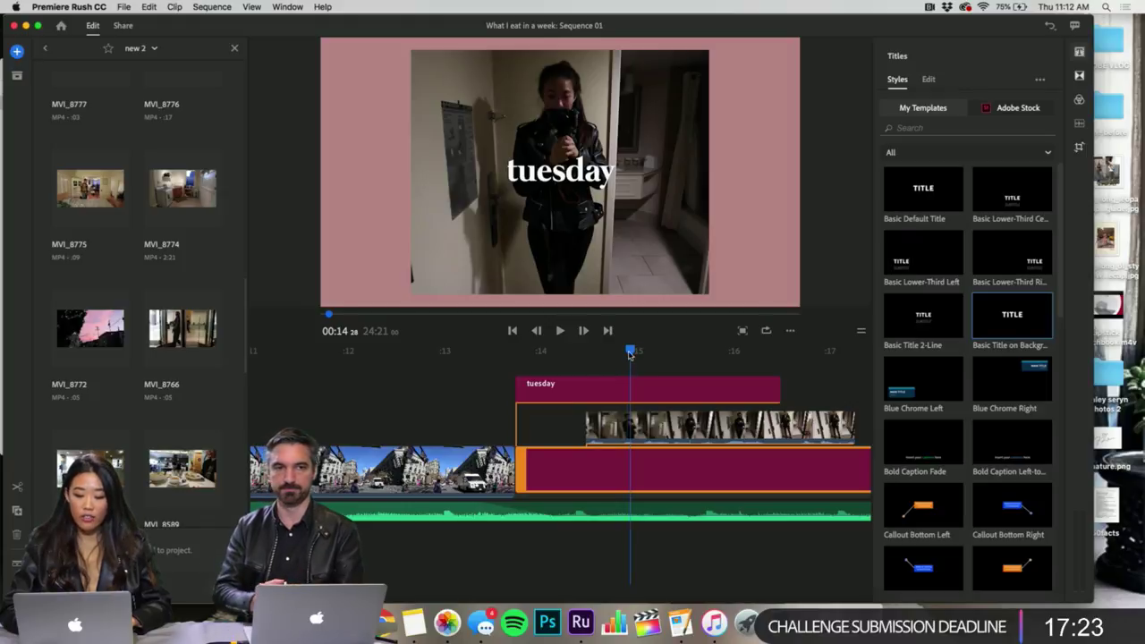
left_click_drag(630, 354, 589, 382)
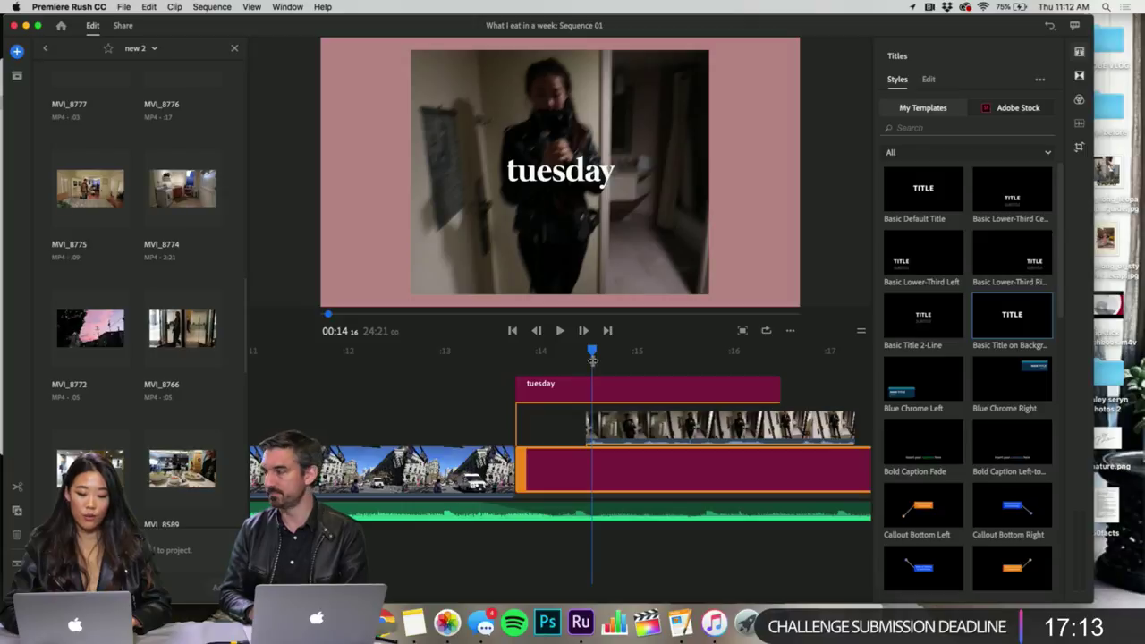
left_click(562, 391)
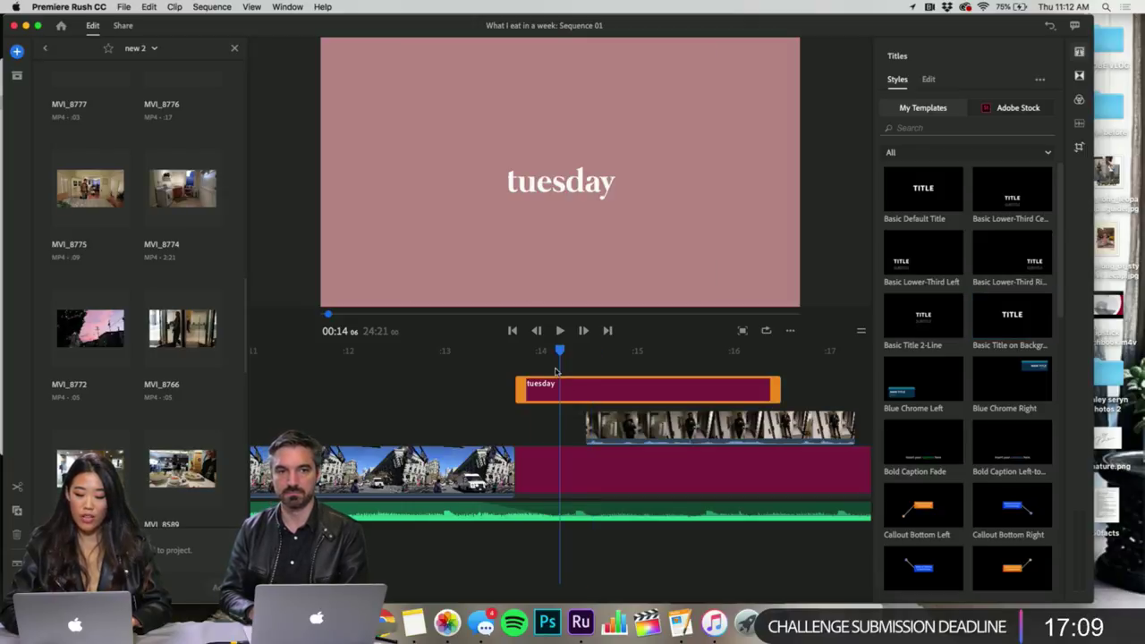
left_click_drag(561, 354, 456, 399)
key("space")
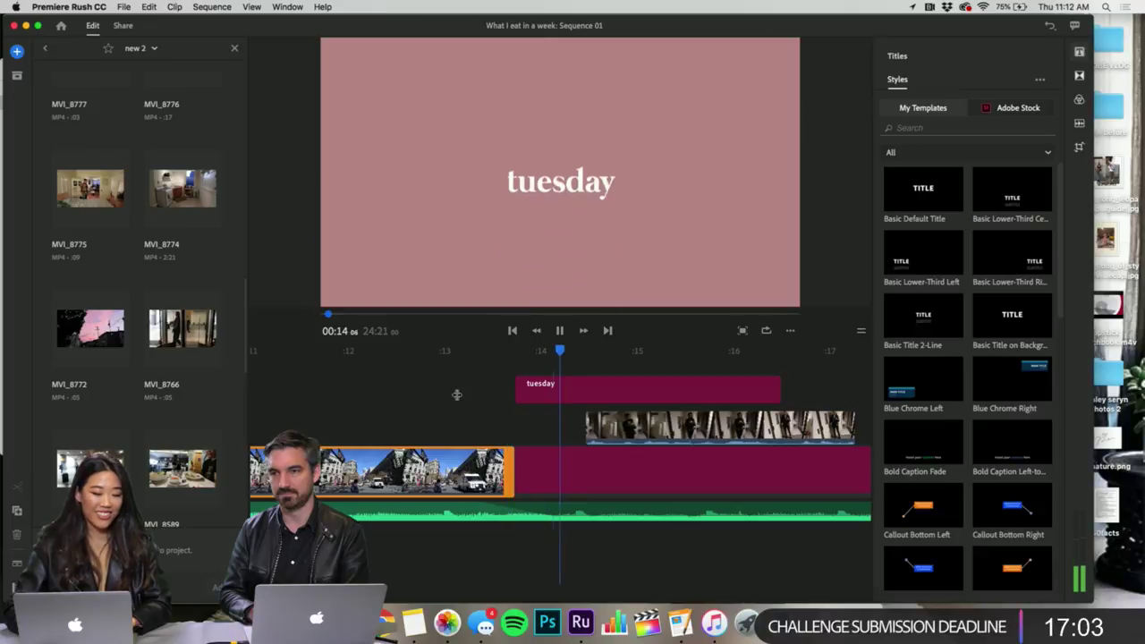
key("space")
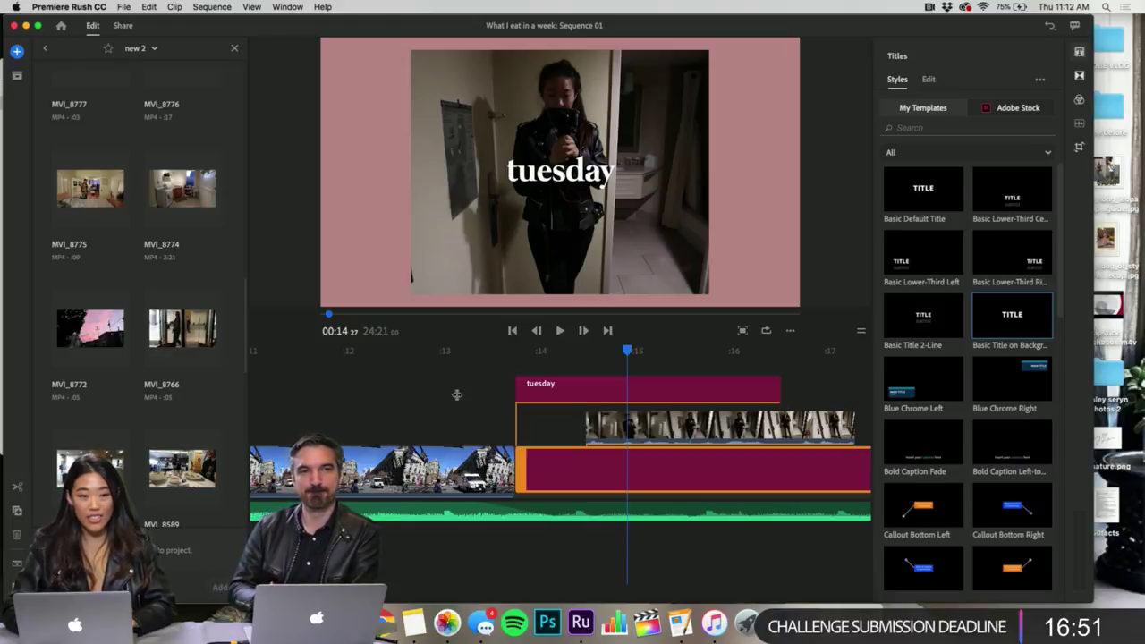
scroll(303, 421, "right", 3)
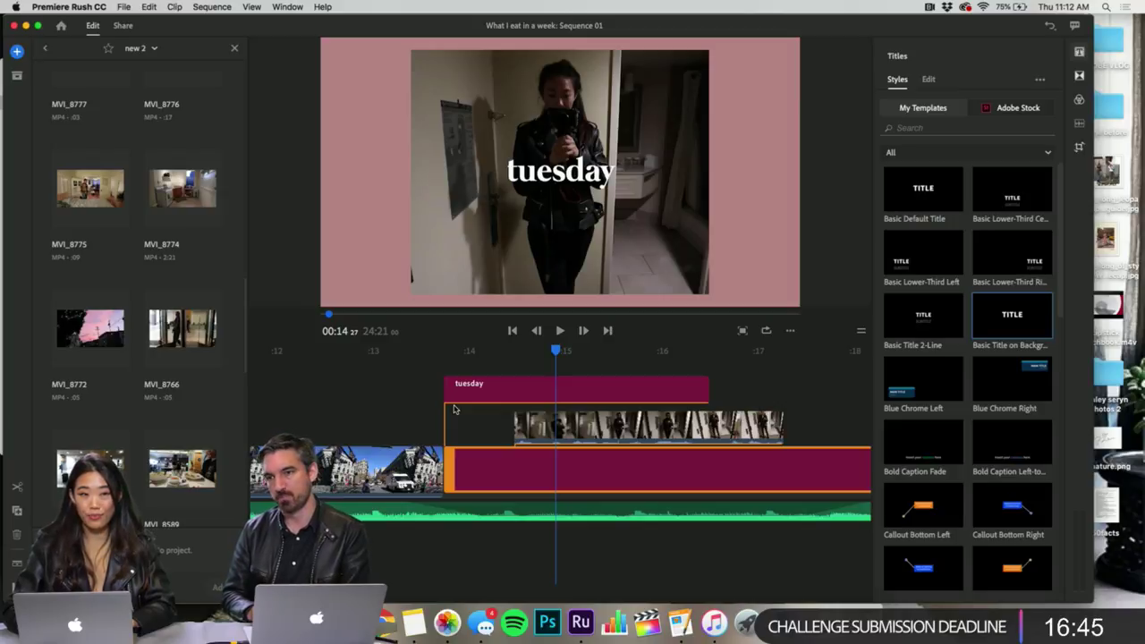
left_click(493, 383)
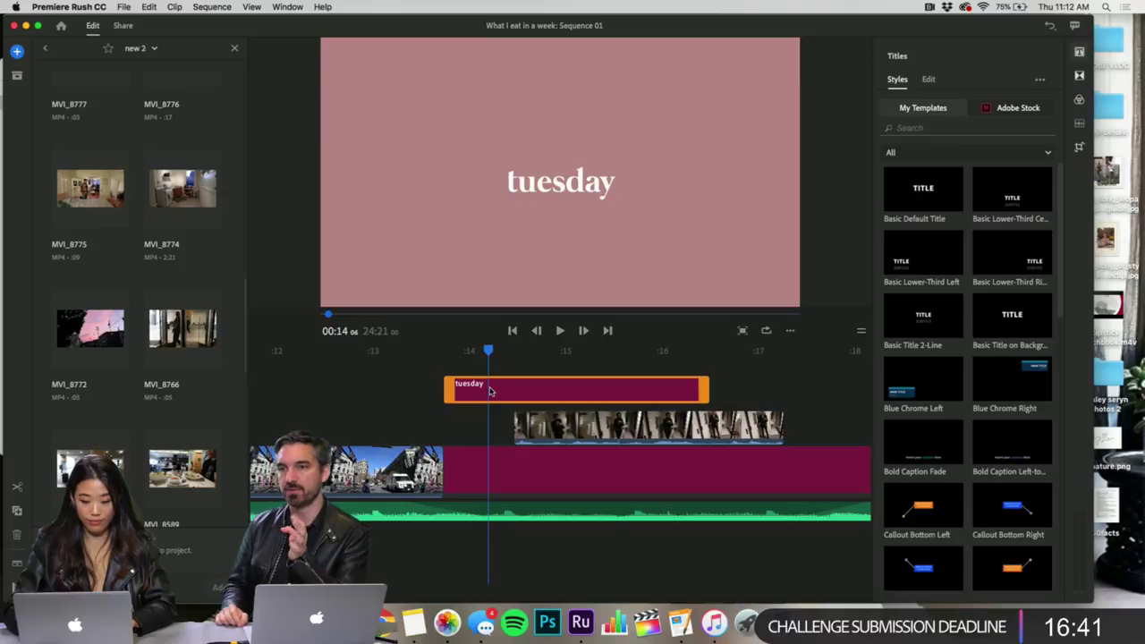
- Delete the tuesday title and add a Basic Default Title lined up with the pink card's start
key("Delete")
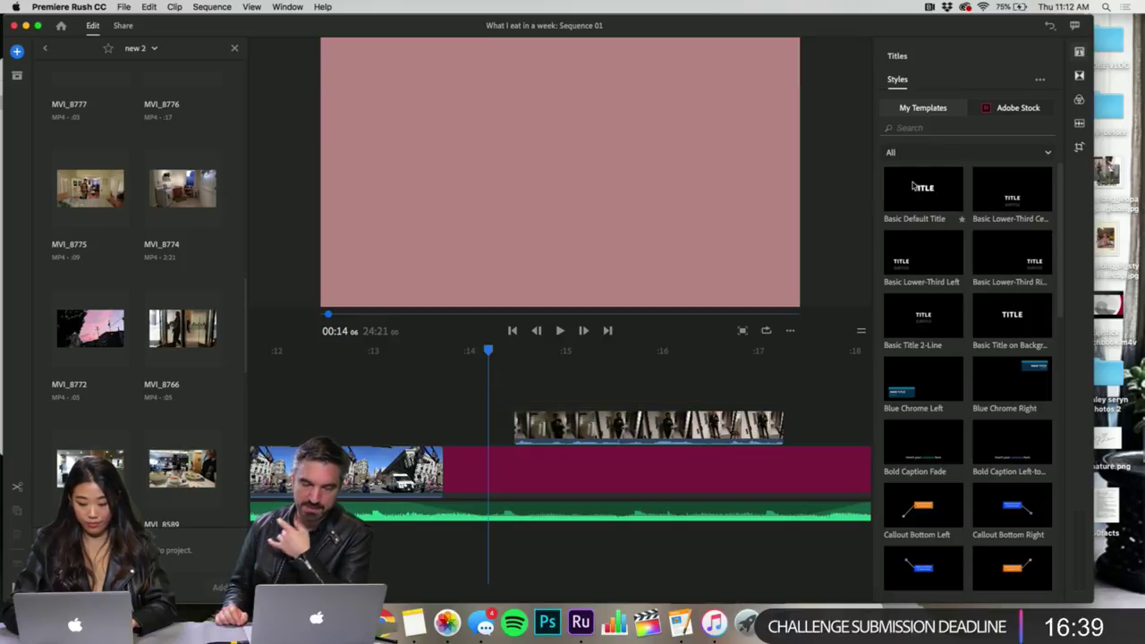
left_click_drag(623, 330, 553, 383)
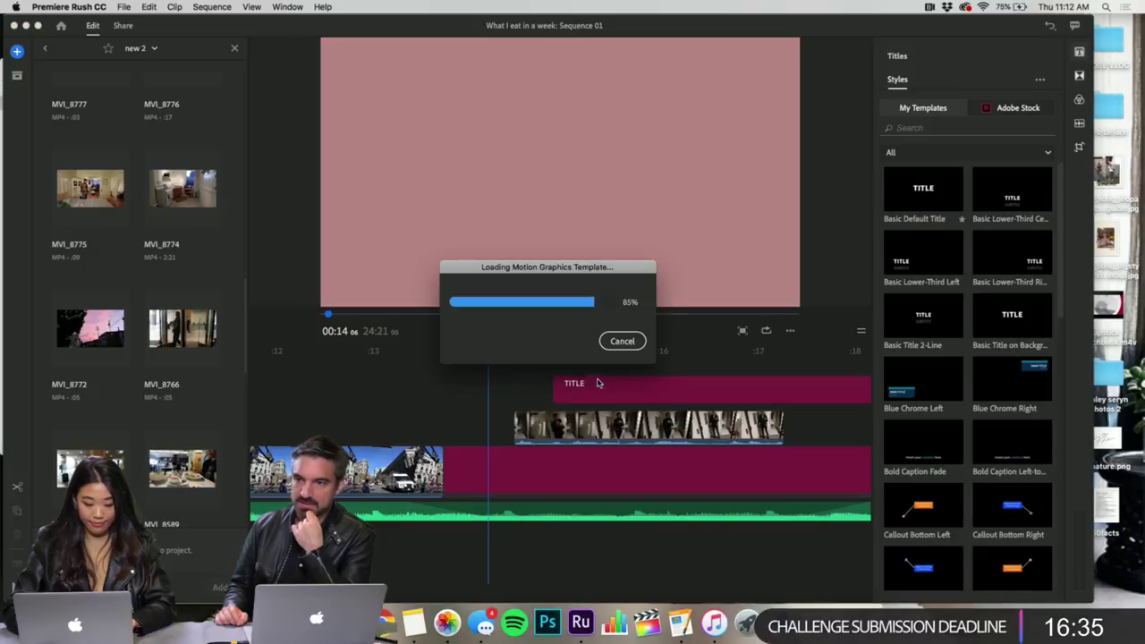
left_click_drag(556, 390, 506, 383)
left_click(504, 470)
left_click(546, 470)
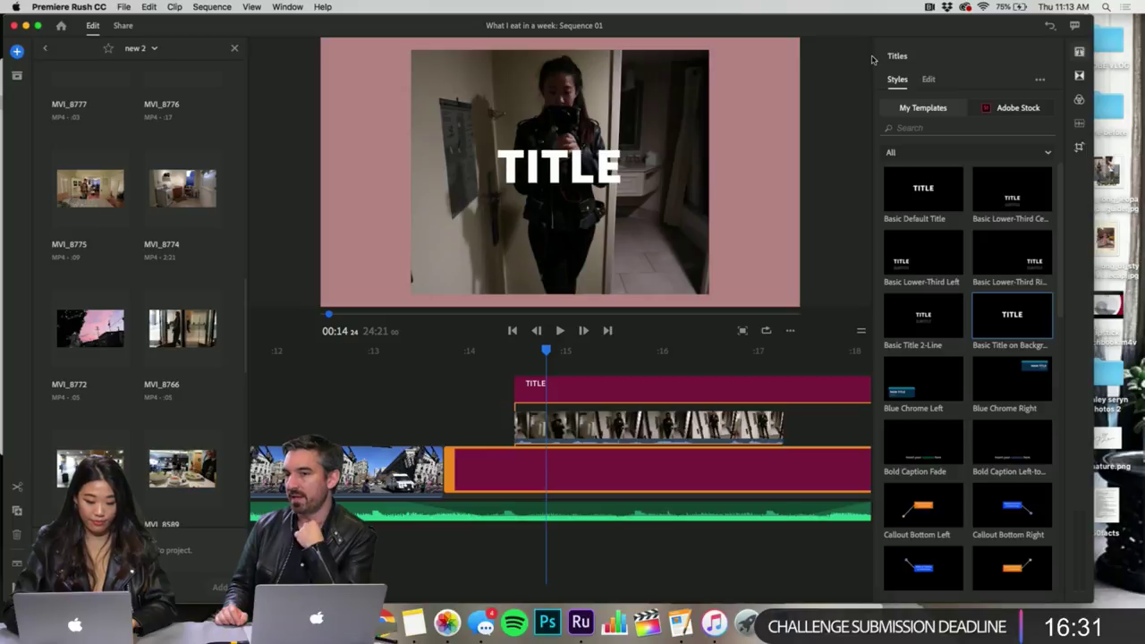
left_click_drag(657, 380, 583, 385)
- Set the new title's font to Mermaid in the Titles Edit panel
left_click(930, 80)
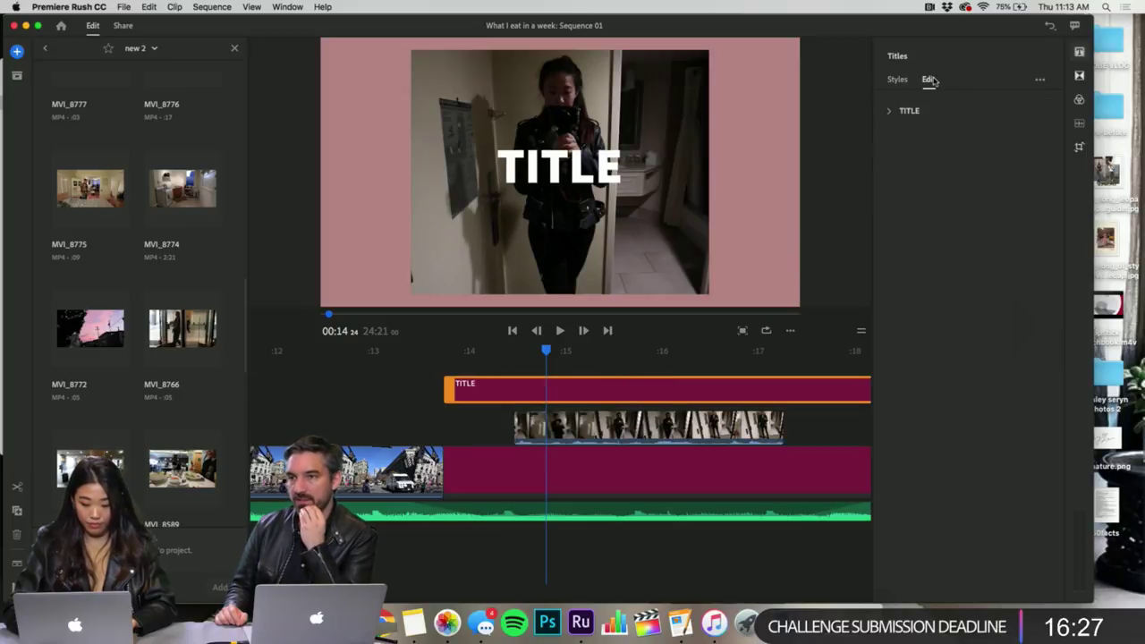
left_click(900, 113)
left_click(913, 158)
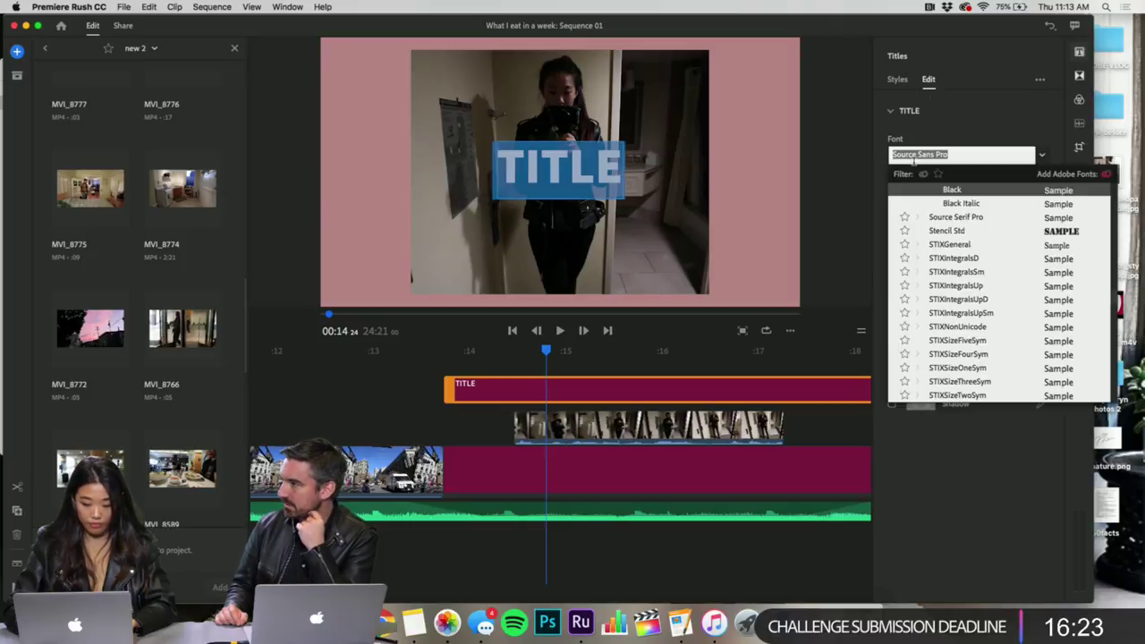
type("mermaid")
key("Return")
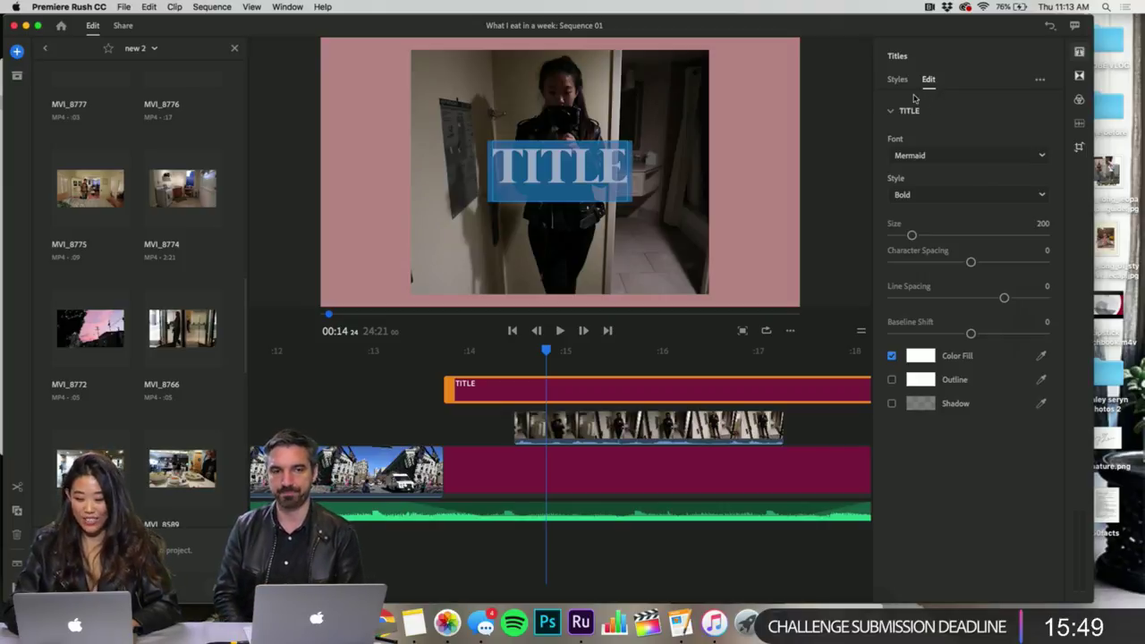
left_click(892, 114)
left_click(892, 113)
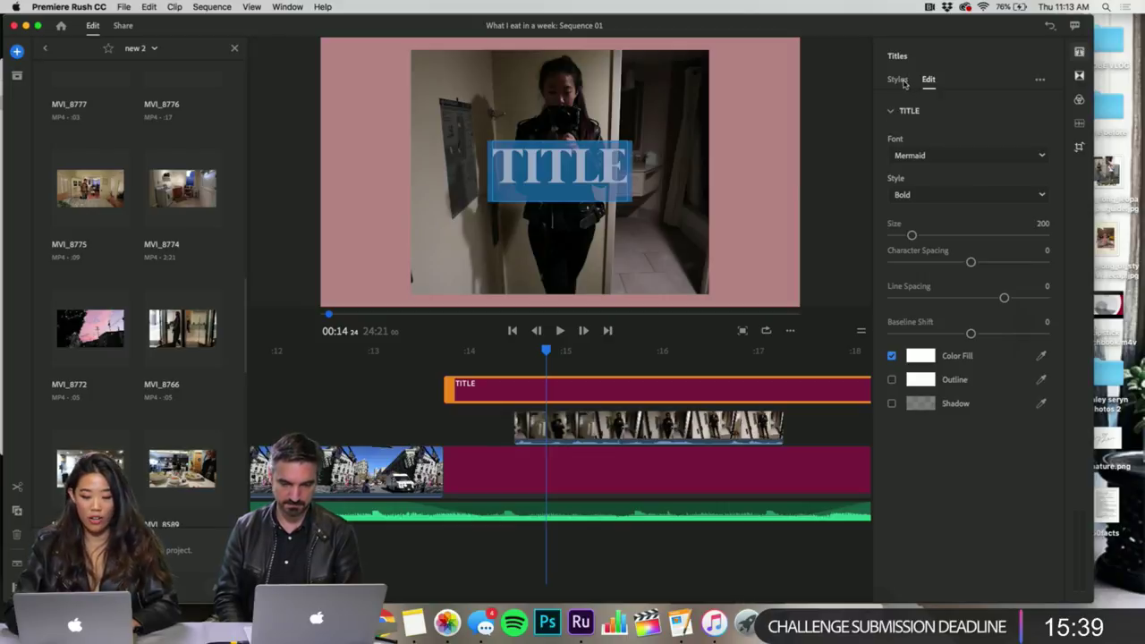
left_click(890, 112)
left_click(890, 112)
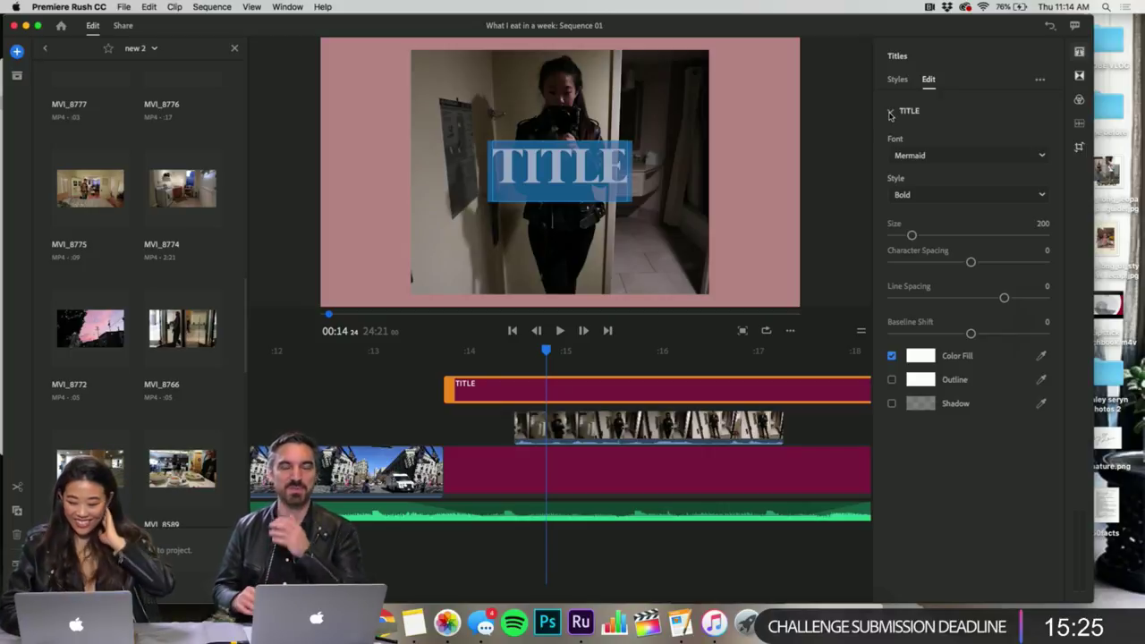
left_click(890, 113)
left_click(890, 113)
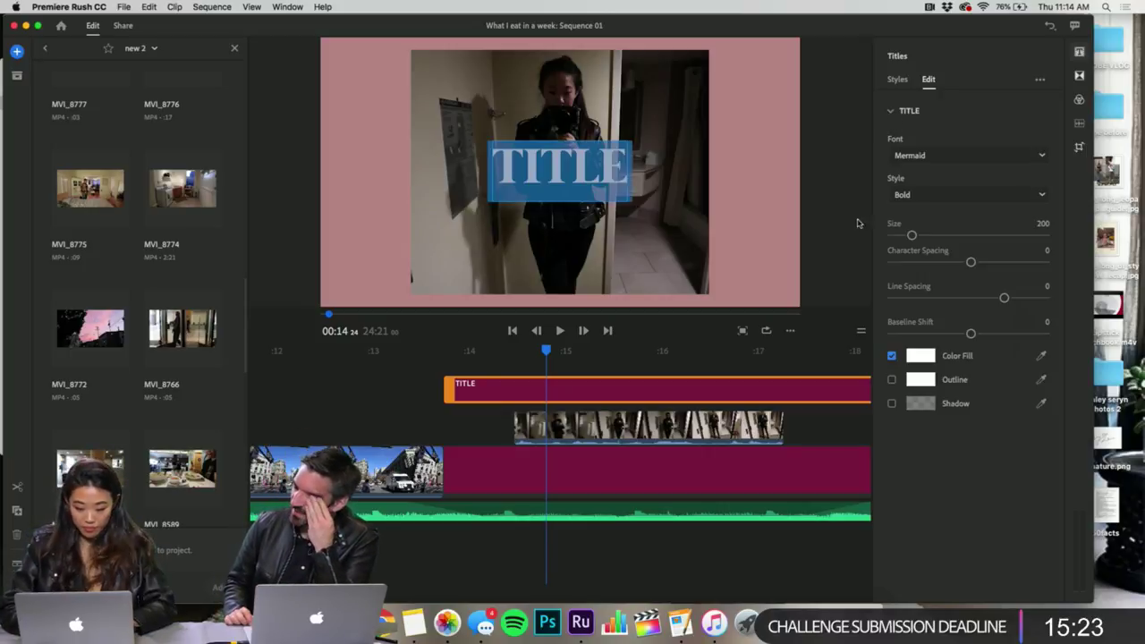
- Change the title text from TITLE to 'tuesday'
left_click(627, 188)
double_click(626, 188)
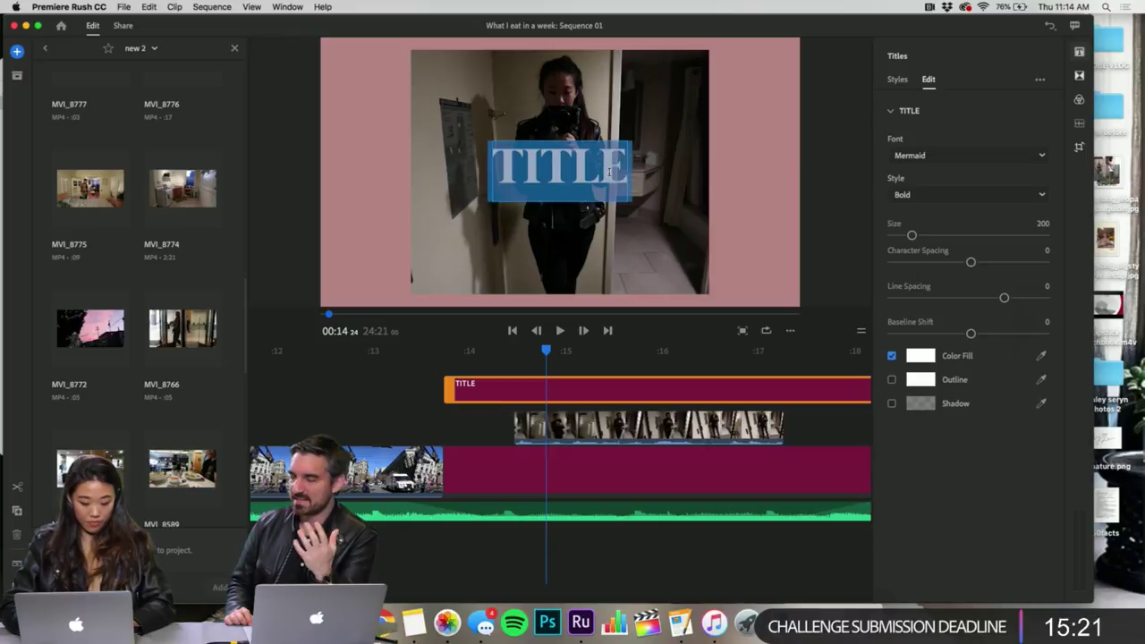
type("tuesday")
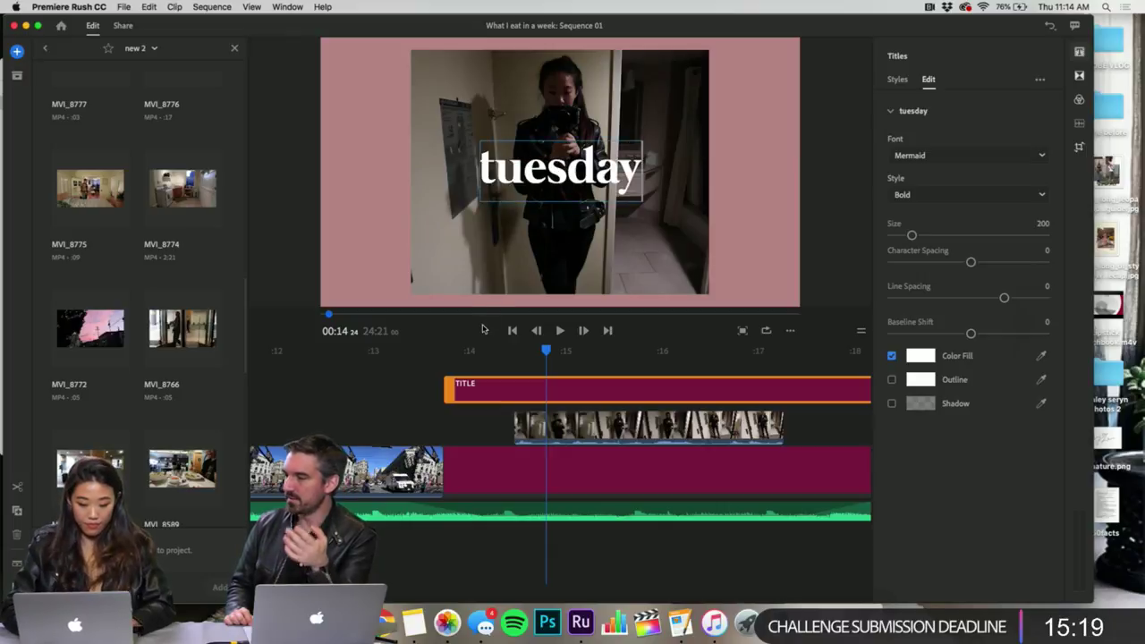
left_click(436, 372)
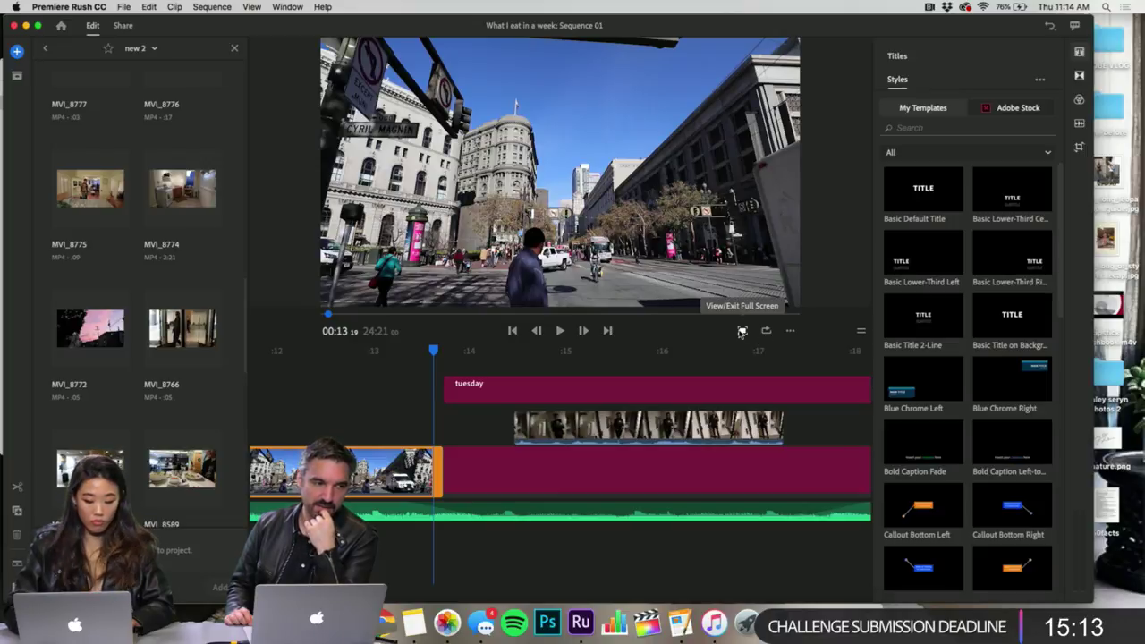
- Play the 'tuesday' opening full screen with sound muted, then return to the editor
left_click(741, 332)
key("space")
key("XF86AudioRaiseVolume")
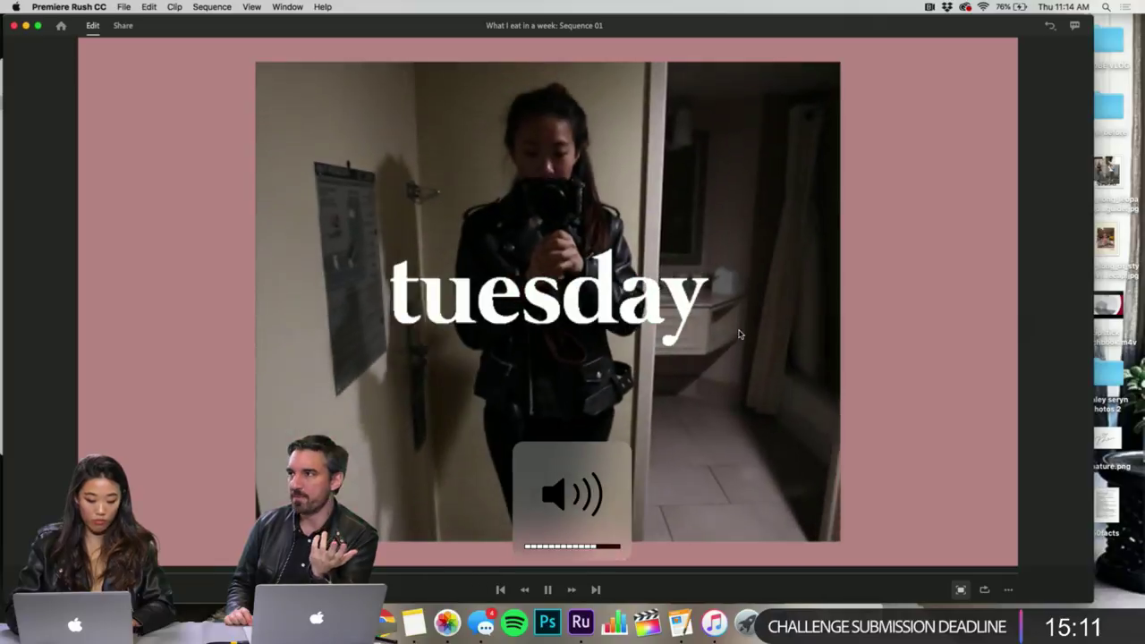
key("XF86AudioMute")
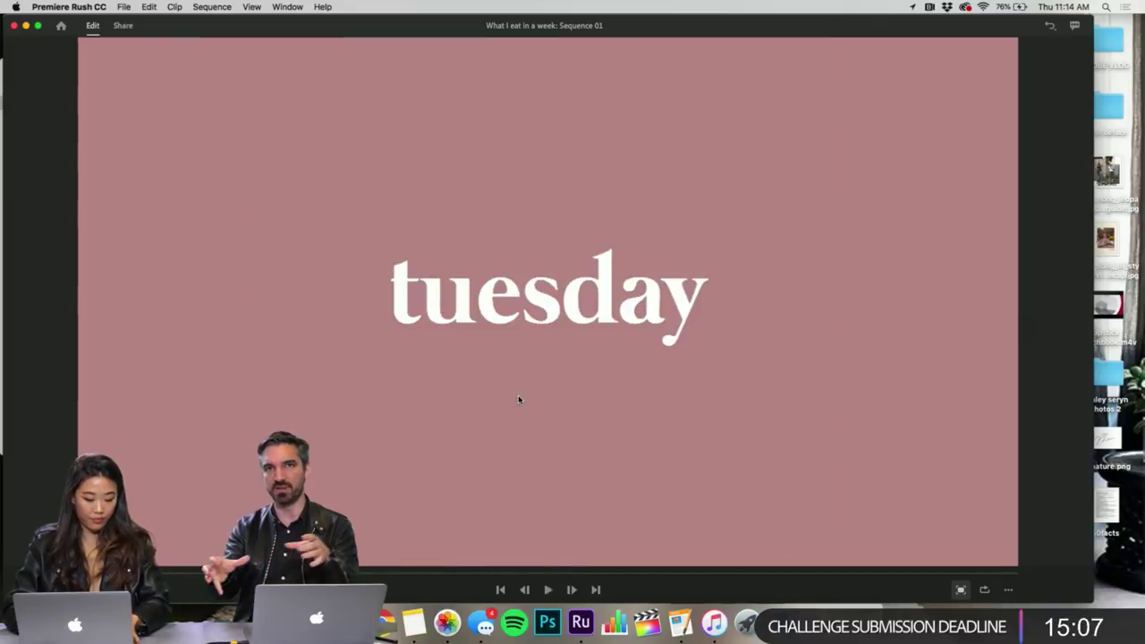
left_click(548, 590)
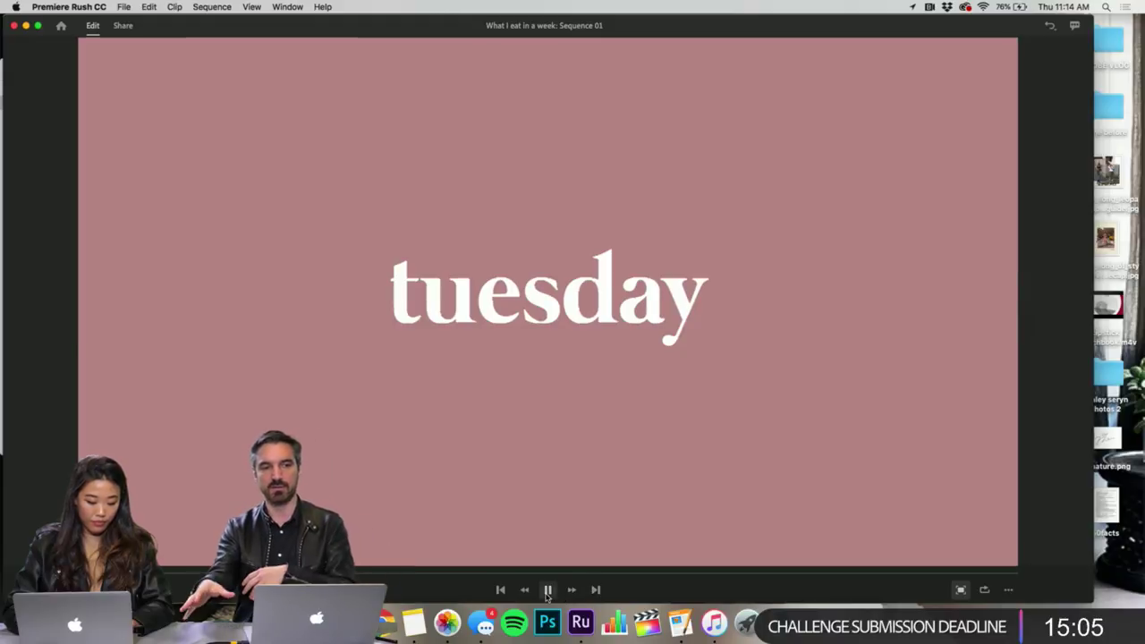
left_click(960, 589)
- Drag the clips following the pink bar onto the upper video track, then return to the title
scroll(392, 489, "right", 10)
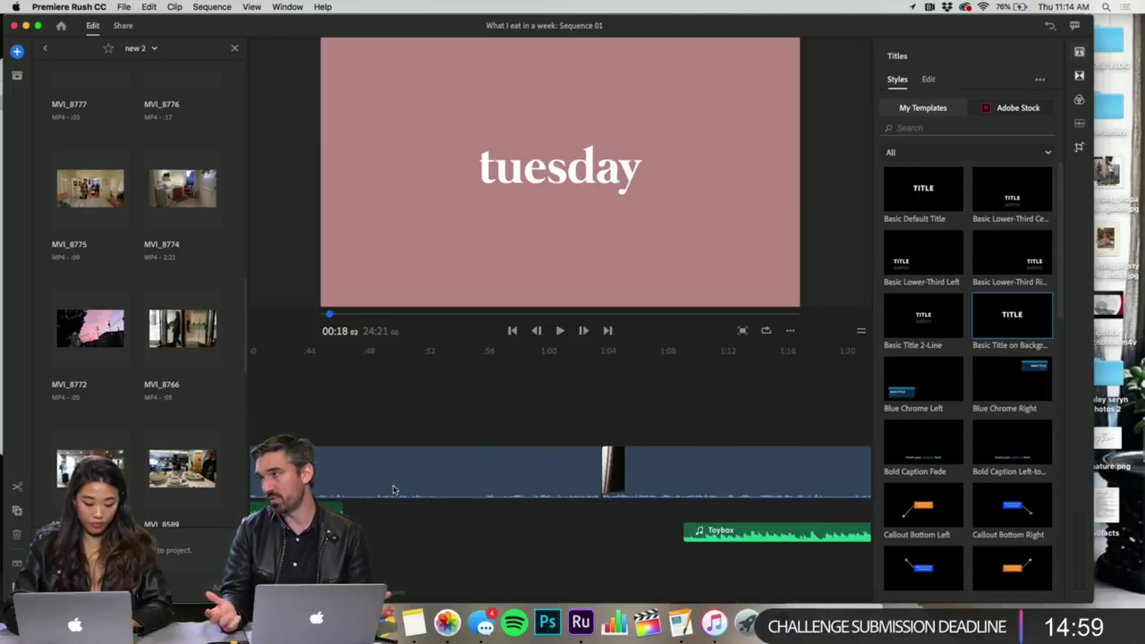
scroll(392, 489, "left", 10)
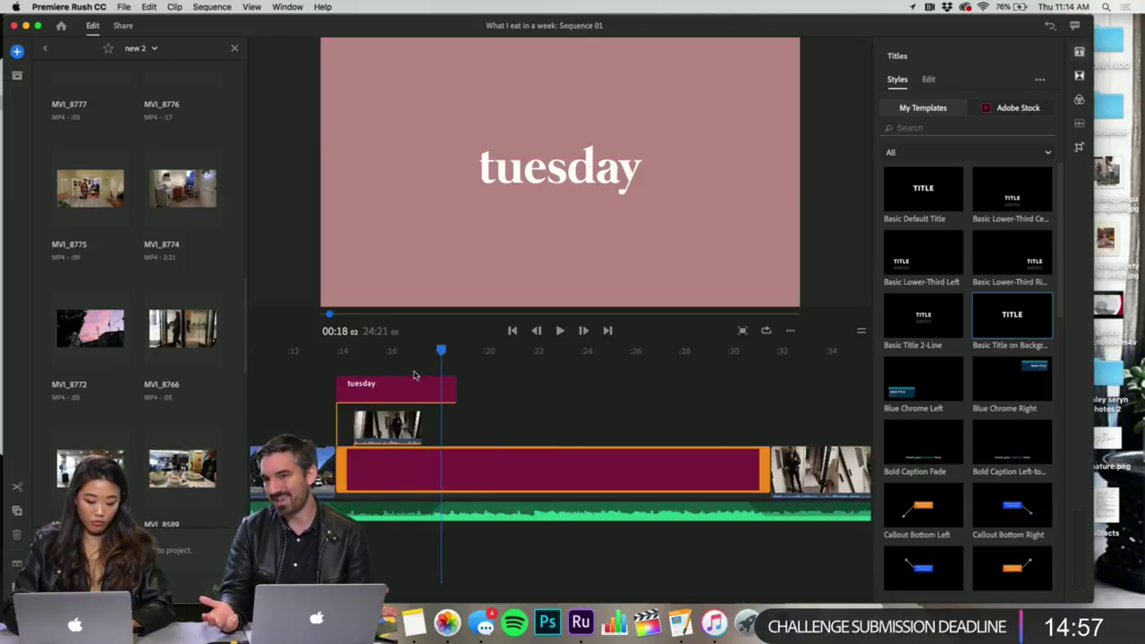
left_click_drag(441, 354, 464, 356)
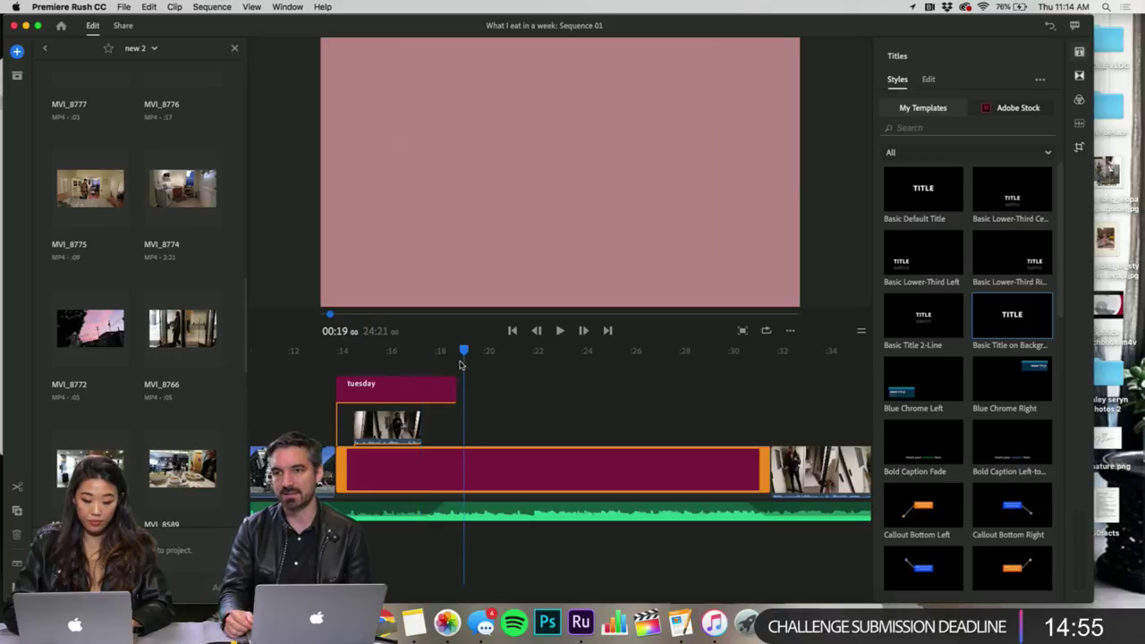
scroll(582, 465, "right", 3)
scroll(711, 464, "left", 1)
scroll(711, 463, "left", 2)
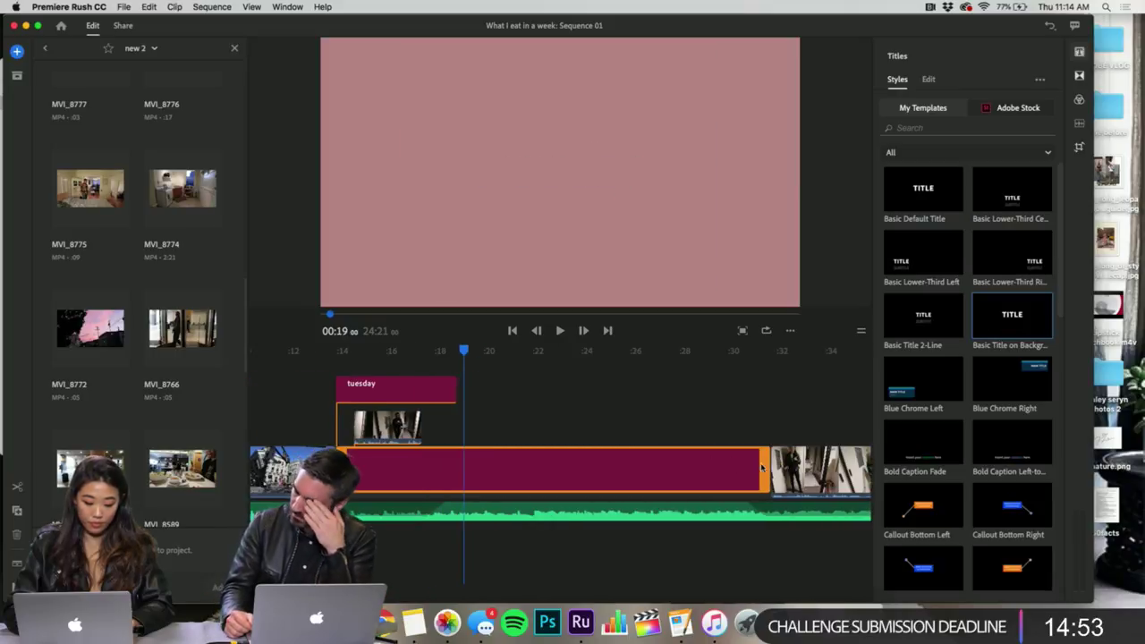
left_click_drag(779, 466, 452, 430)
left_click(407, 366)
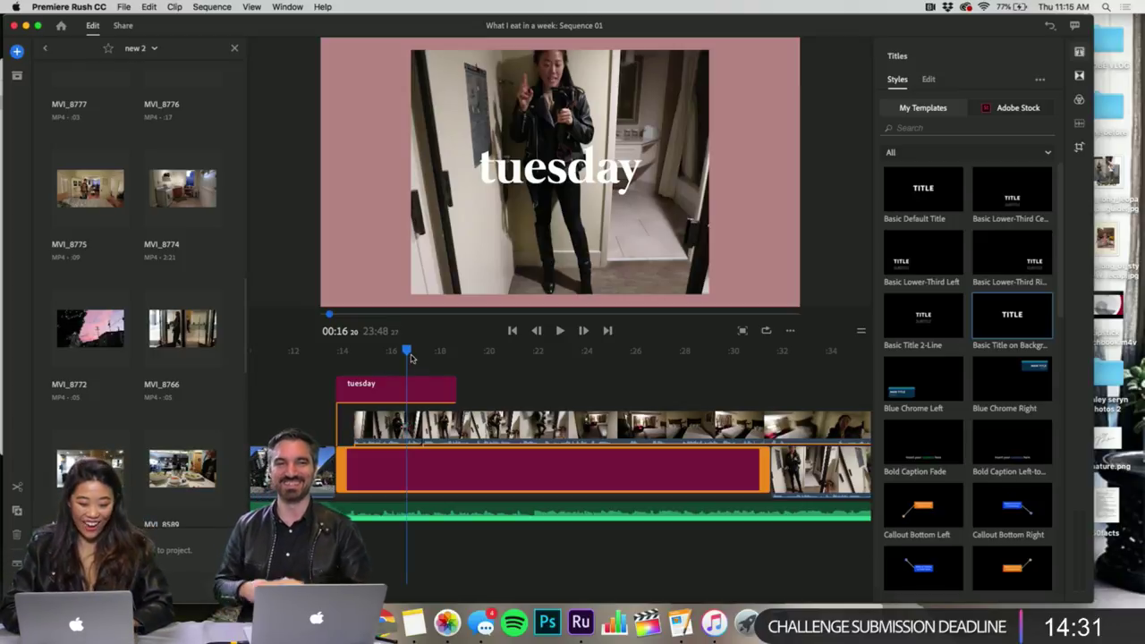
- Select the first short selfie clip and show its transform settings: 90.8% scale, 15.7% side crops
left_click_drag(408, 354, 360, 356)
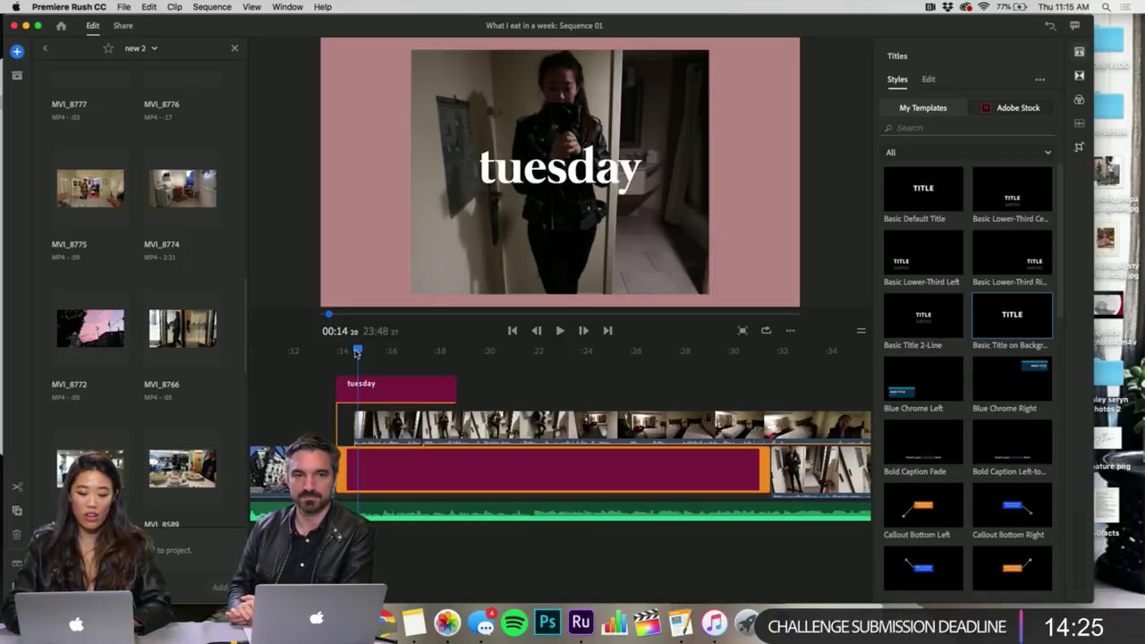
left_click_drag(357, 352, 344, 349)
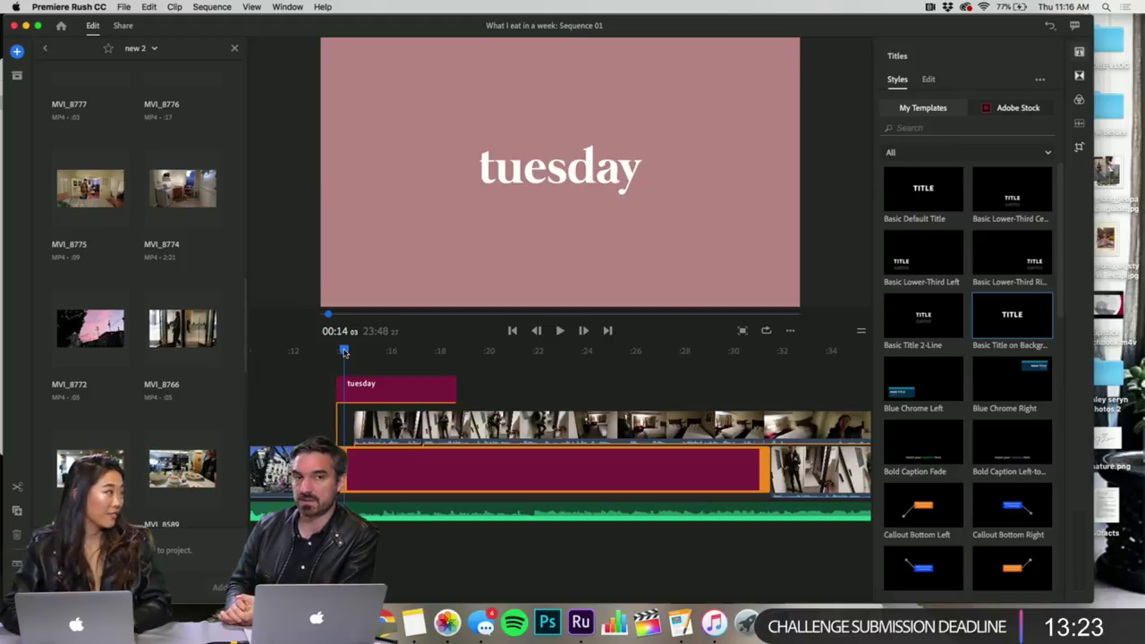
left_click(407, 354)
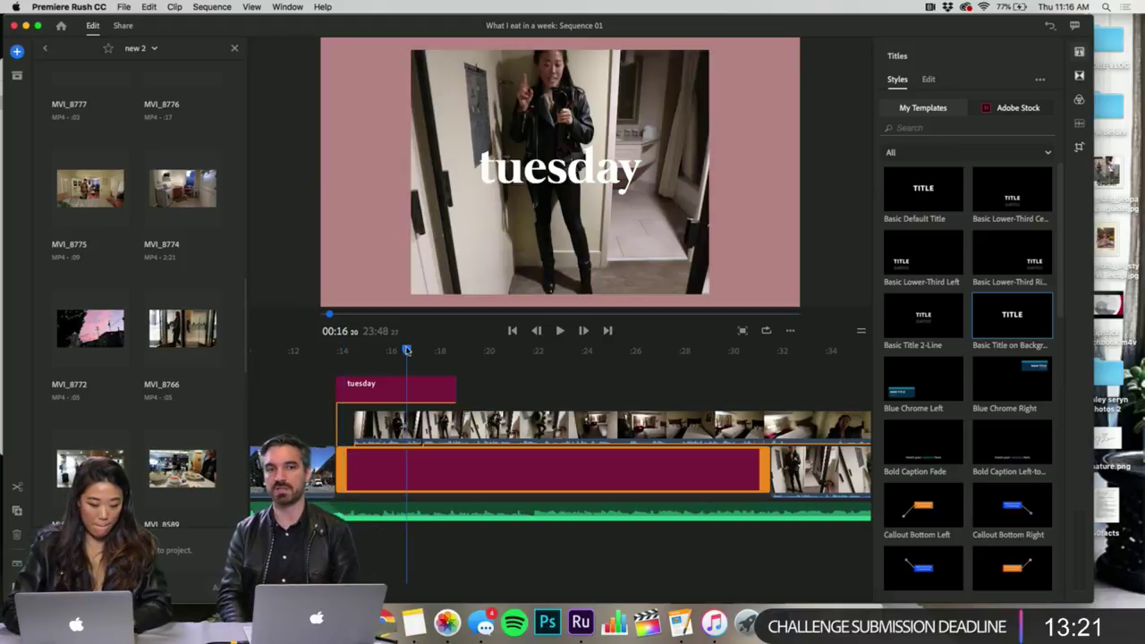
left_click(529, 351)
left_click(582, 420)
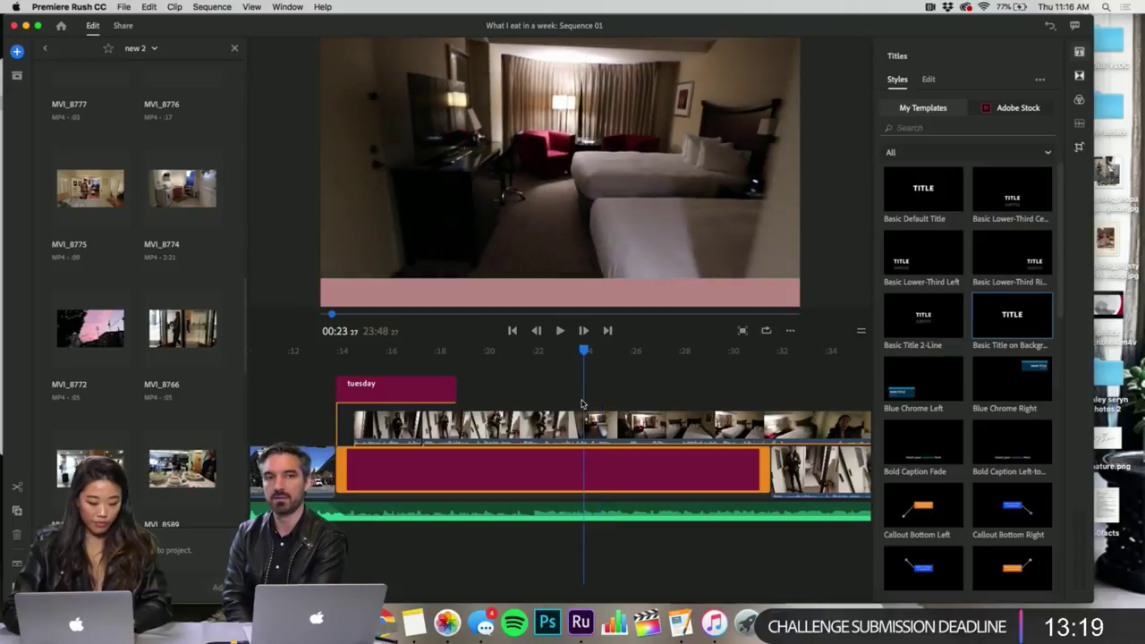
left_click(541, 420)
left_click(400, 426)
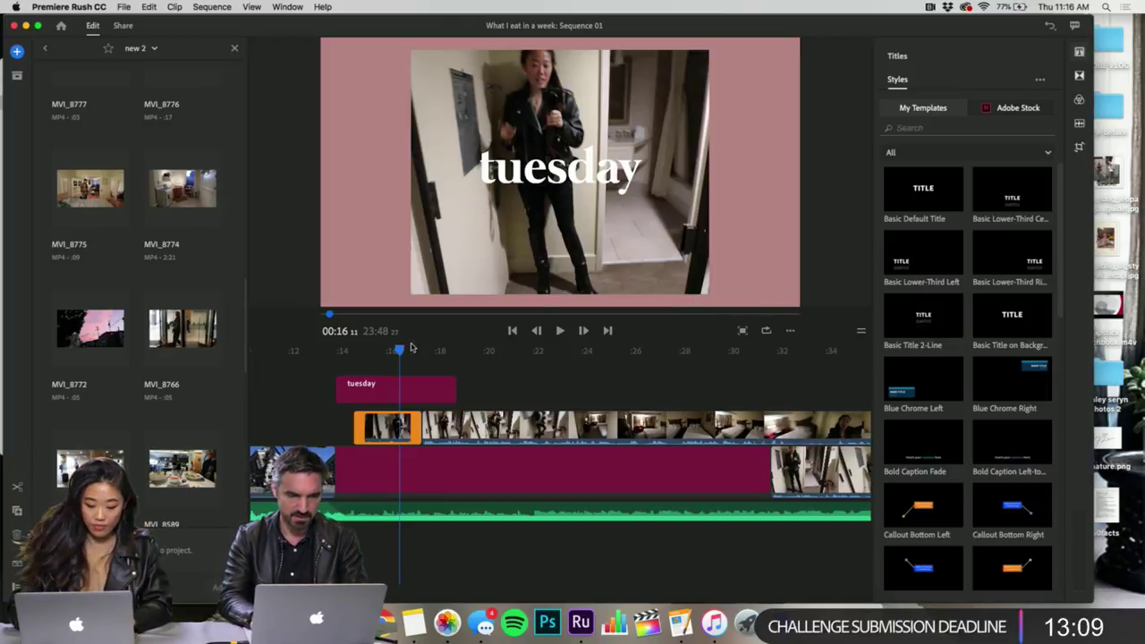
key("Left")
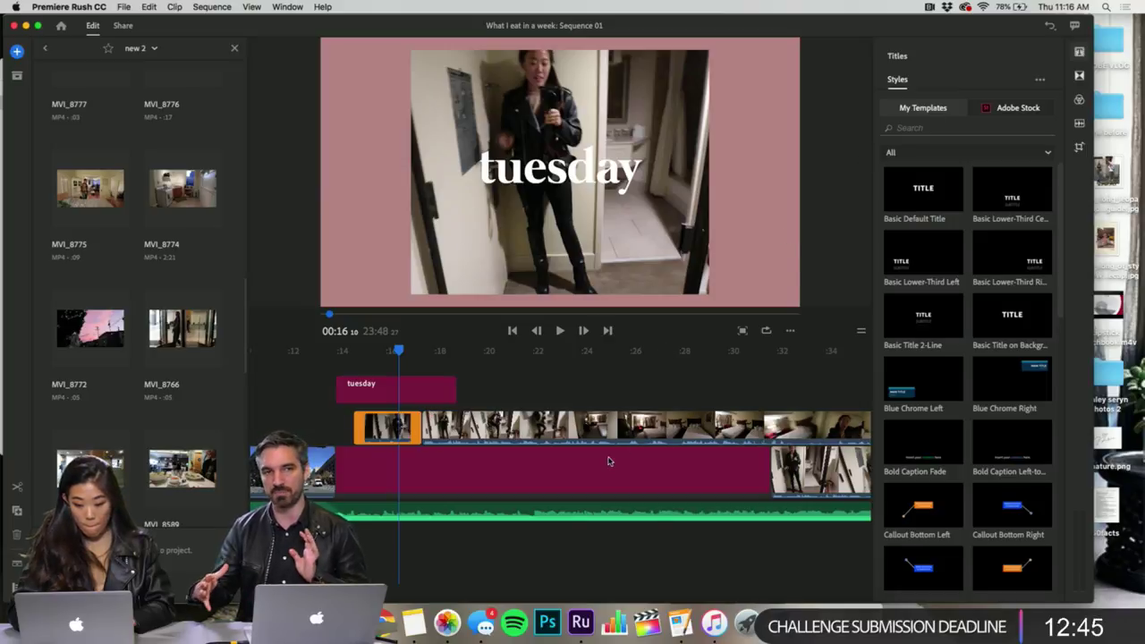
left_click(1079, 147)
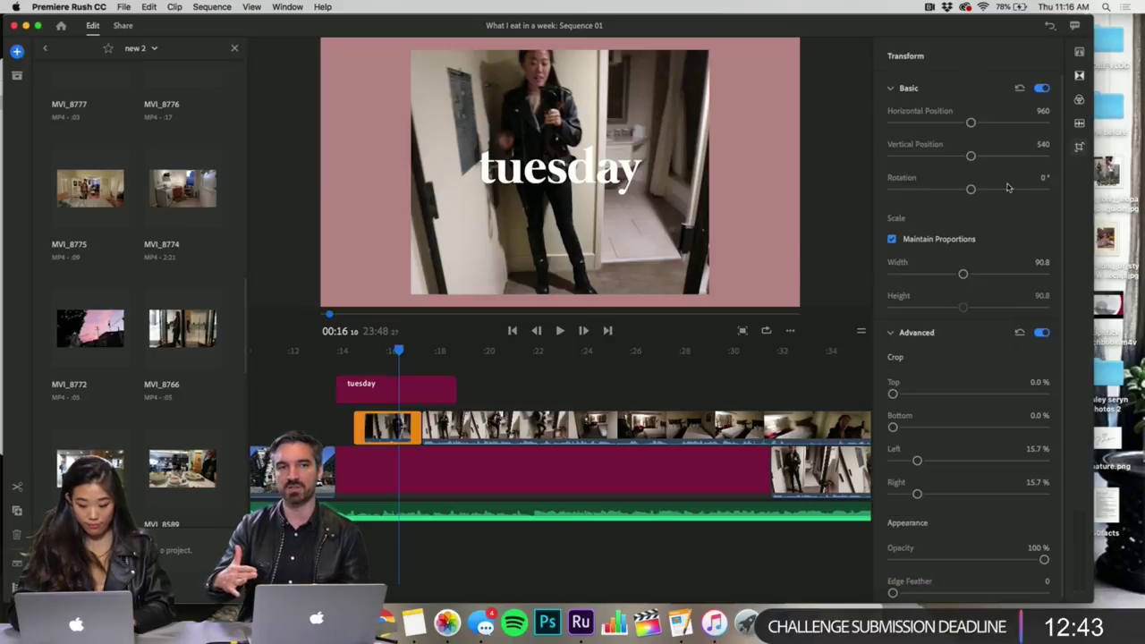
- Crop the long hotel room clip to bottom 0, left 15.7% and right 15.7%
left_click(634, 420)
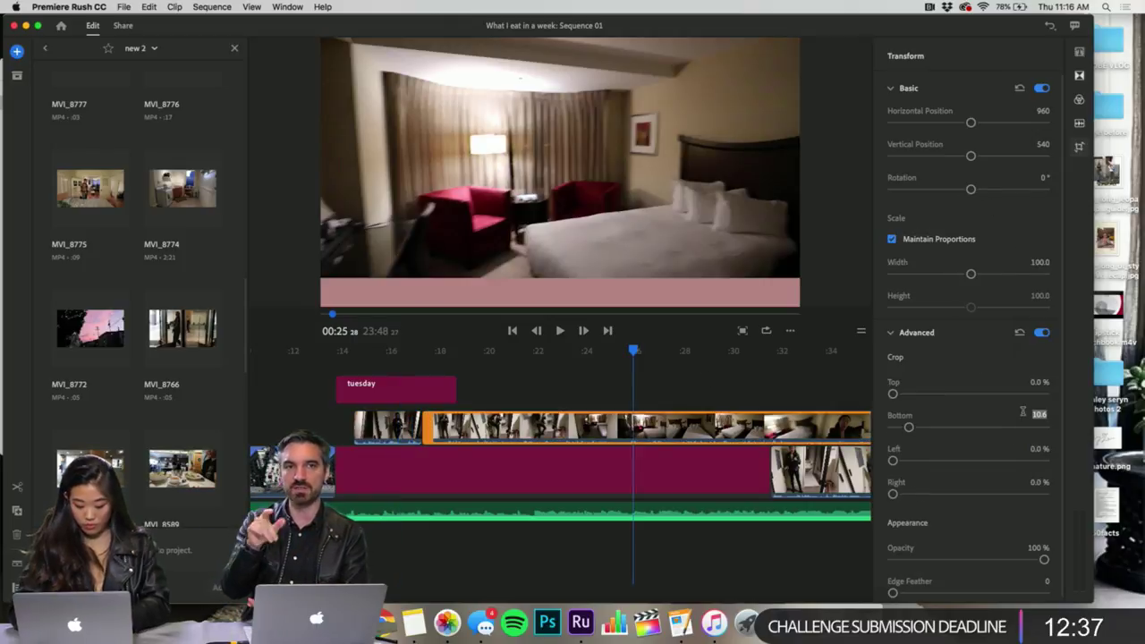
type("0")
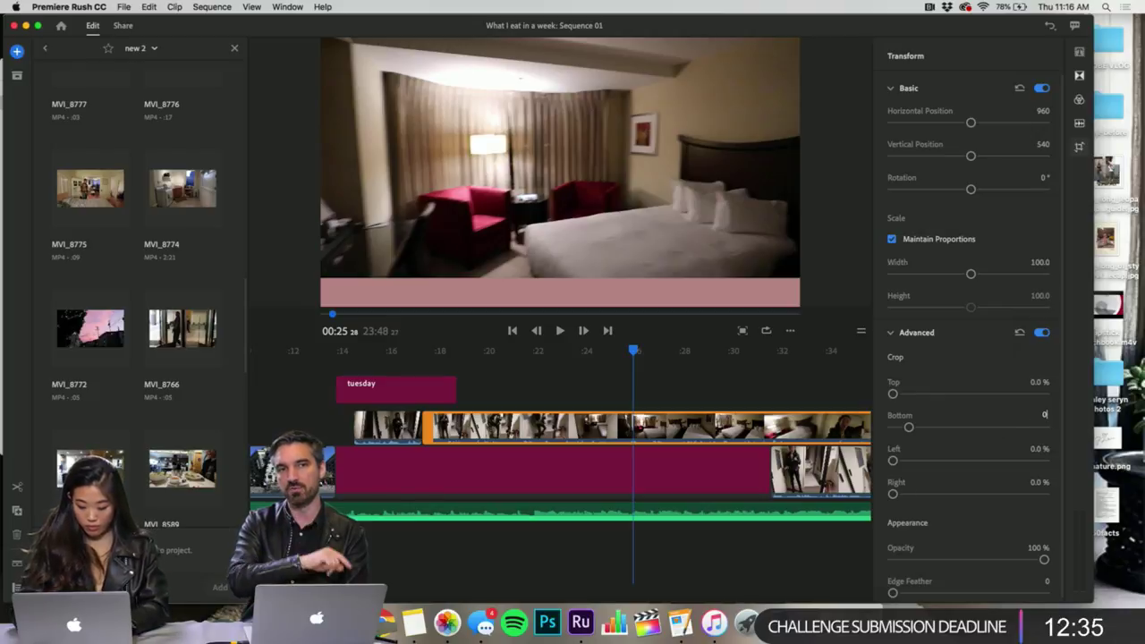
key("Return")
left_click(1038, 448)
type("15")
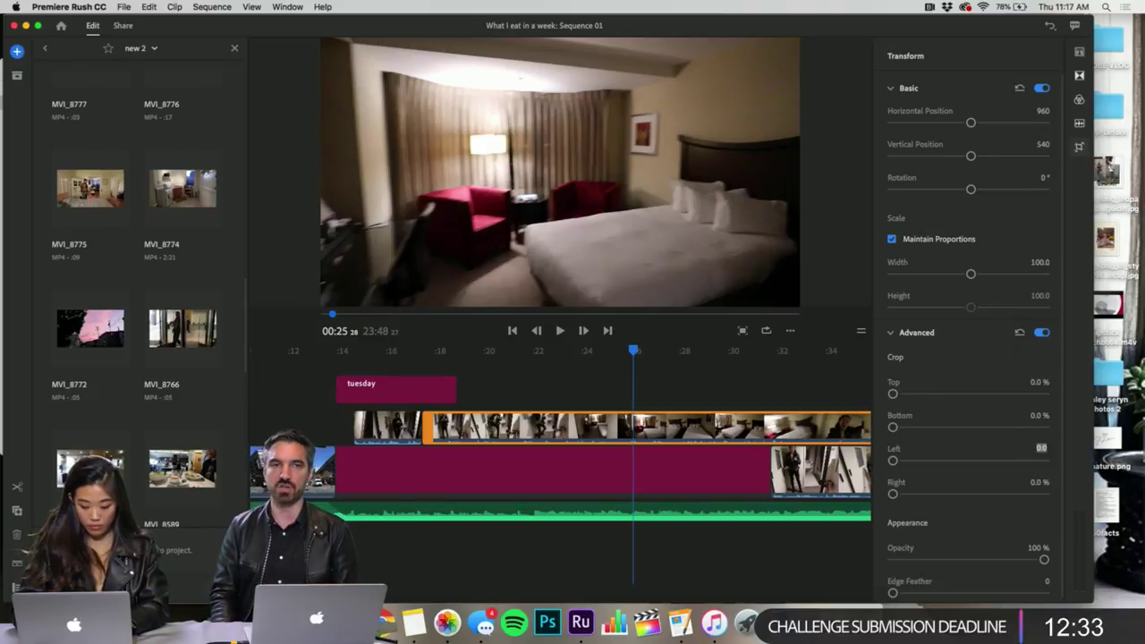
type(".7")
key("Tab")
type("15")
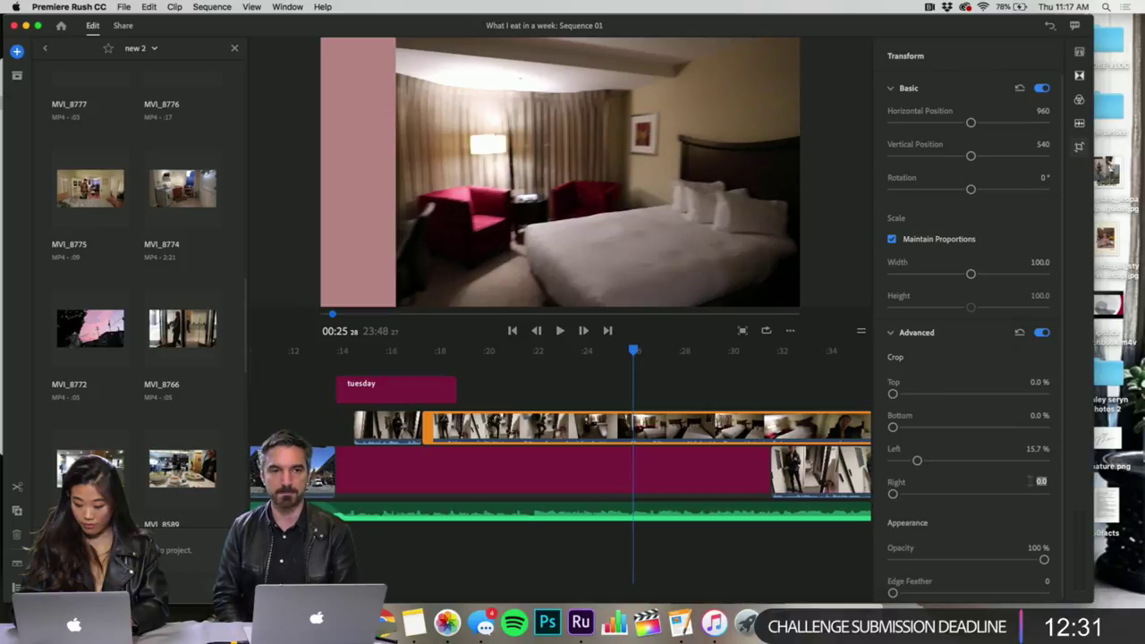
type(".7")
key("Return")
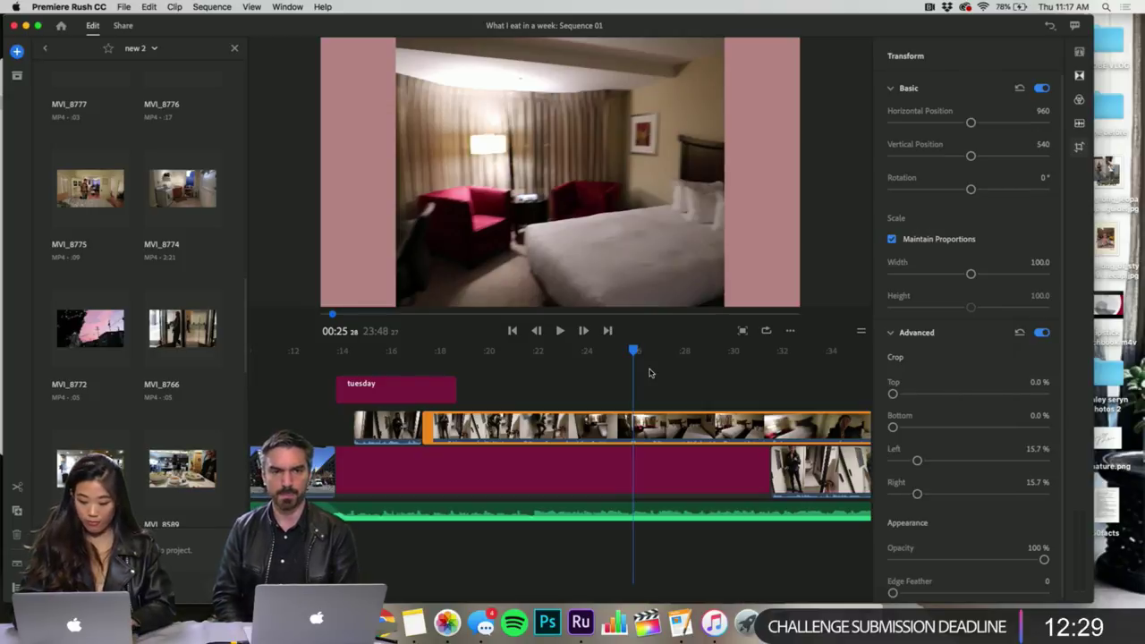
- Check frames near 0:17–0:18 and compare against the first short clip's settings
left_click_drag(411, 352, 451, 358)
left_click(424, 358)
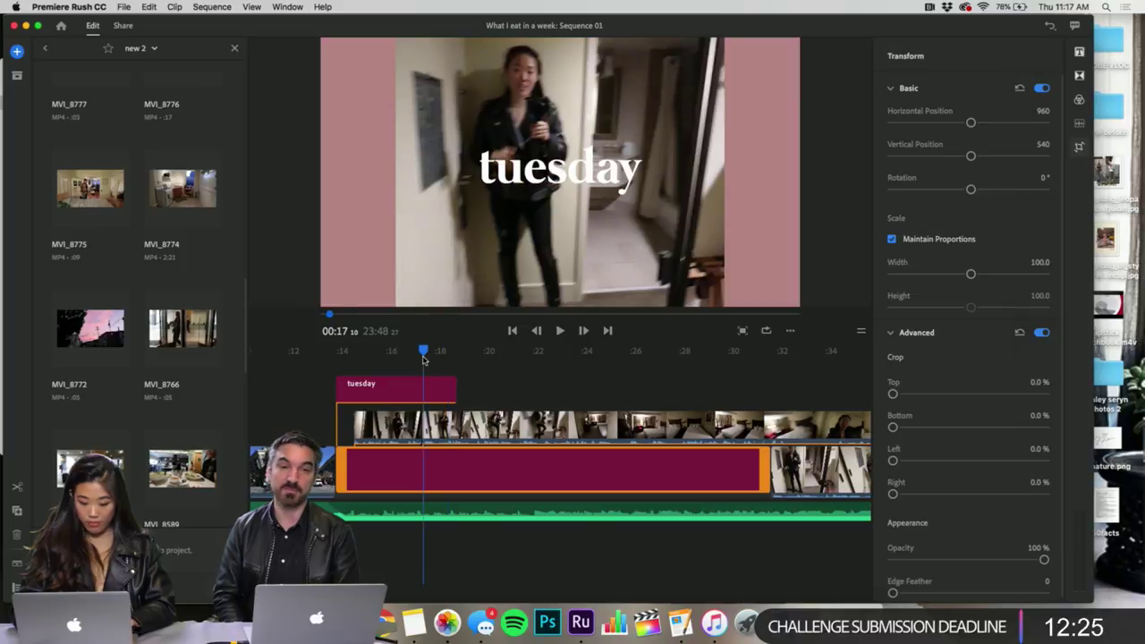
left_click(439, 363)
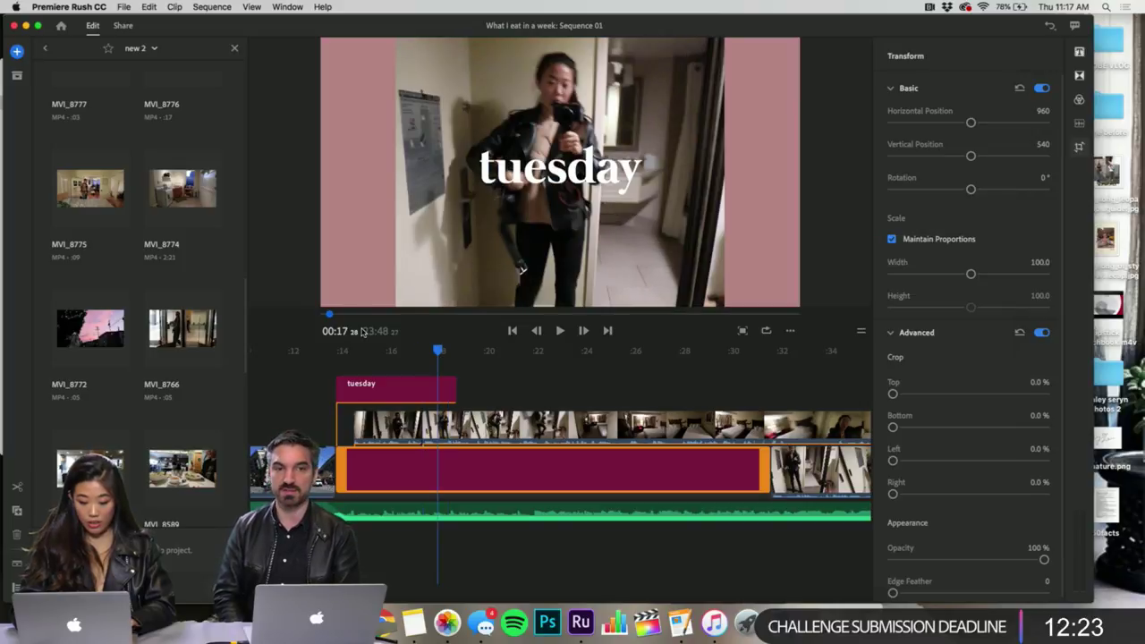
left_click(370, 435)
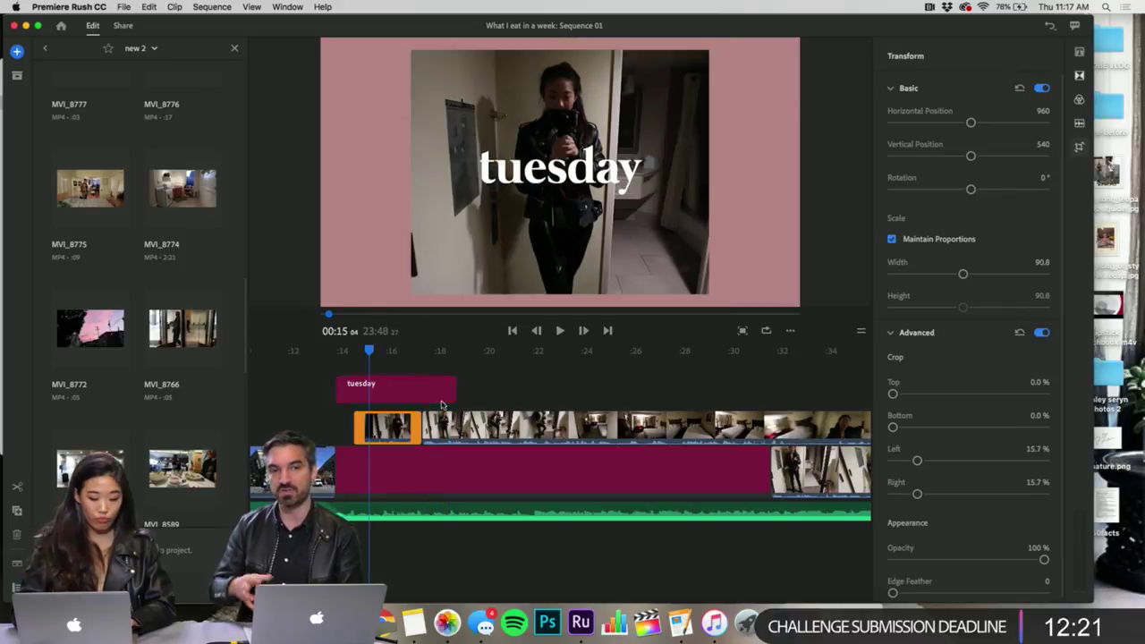
left_click(440, 356)
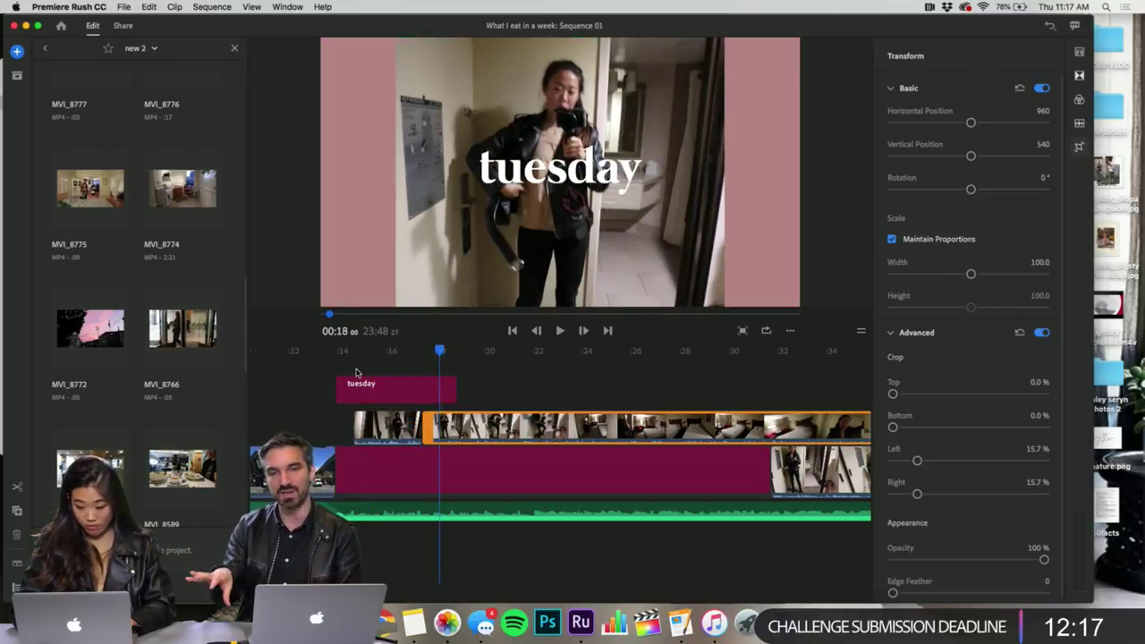
left_click(389, 437)
- Scale the second clip's width to 90.8, matching the first clip
left_click(457, 427)
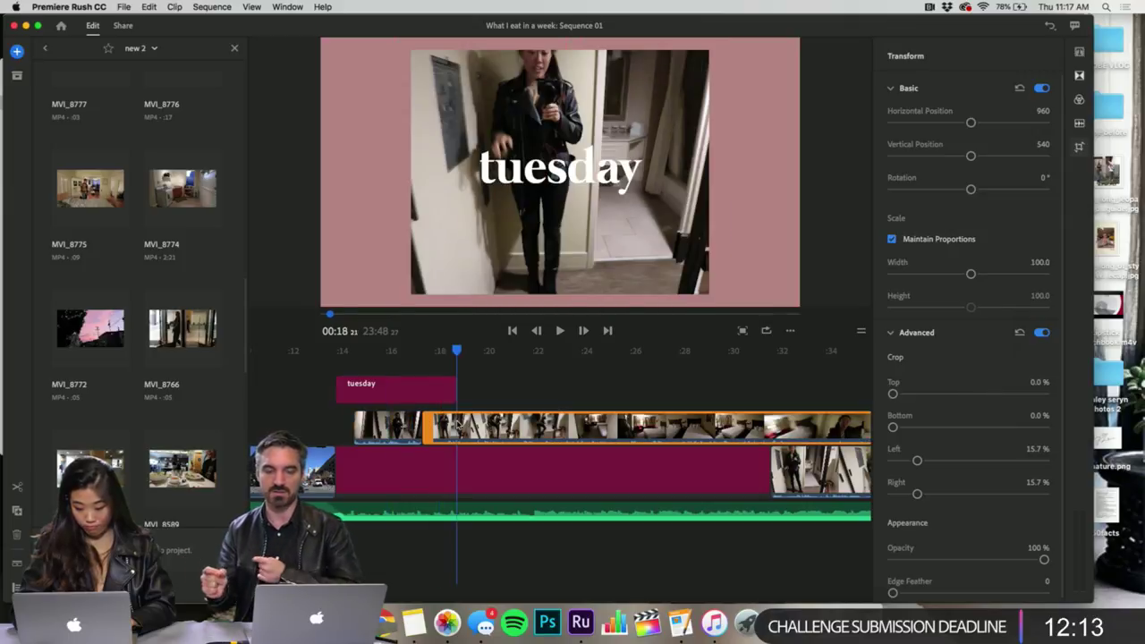
left_click(1039, 263)
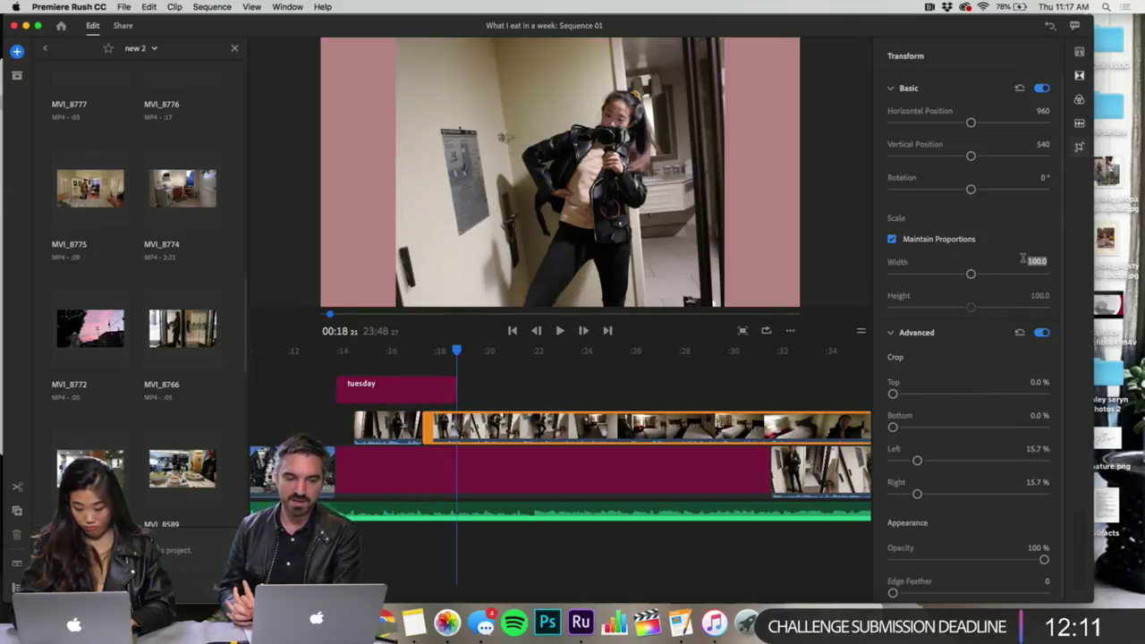
type("908")
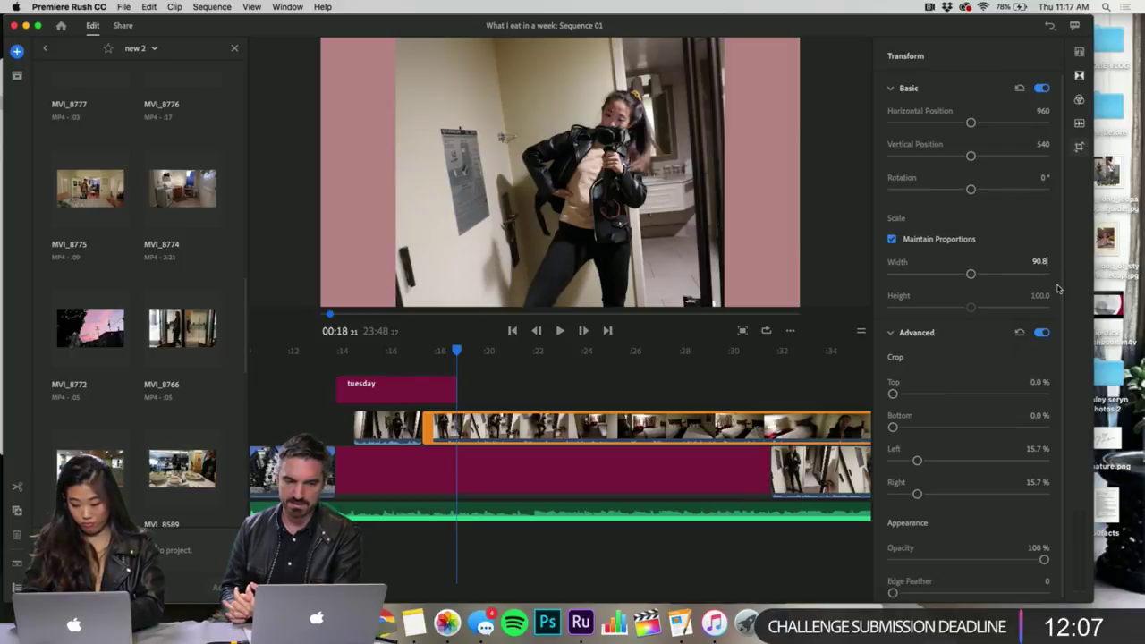
key("Return")
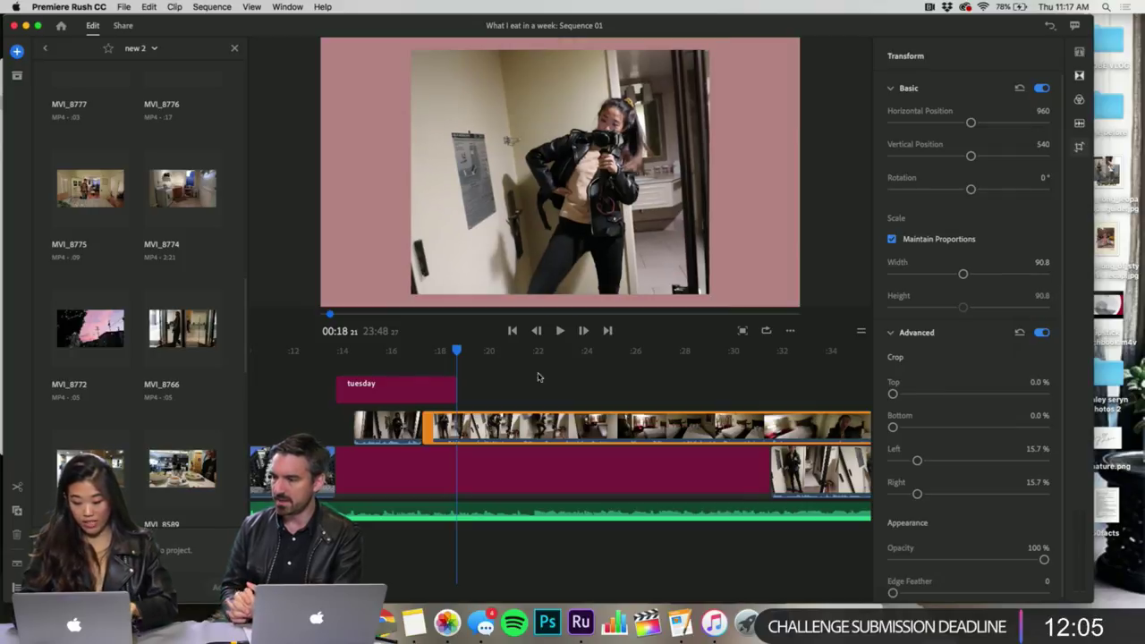
left_click(422, 354)
- Scrub through the footage from the tuesday title to about 00:56
left_click_drag(420, 353, 800, 408)
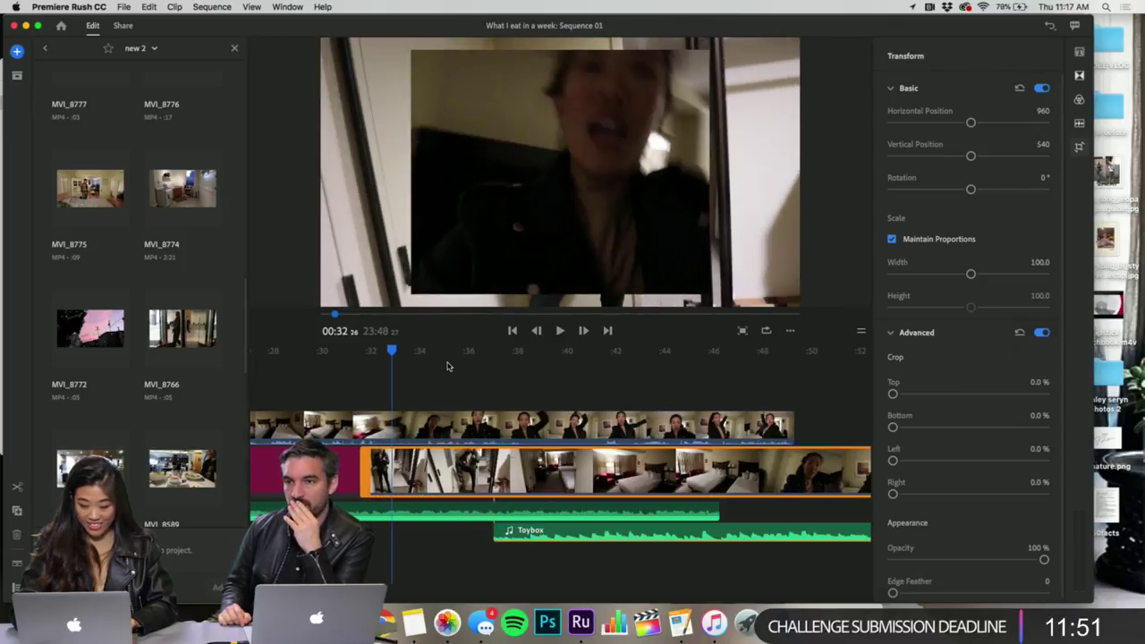
left_click_drag(395, 358, 767, 368)
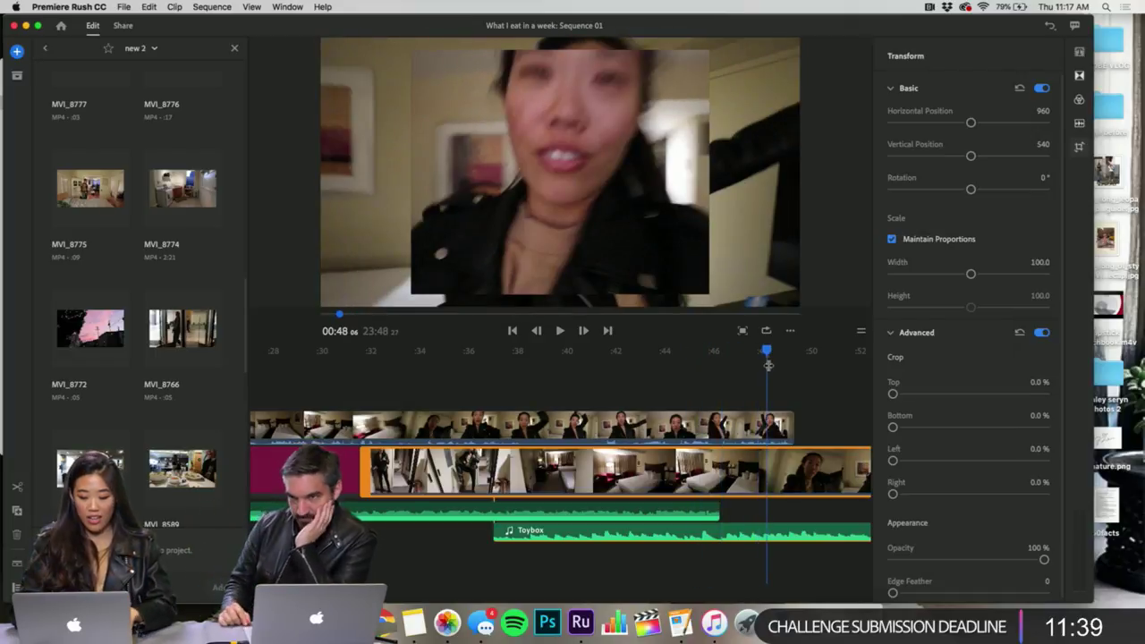
left_click_drag(767, 367, 788, 384)
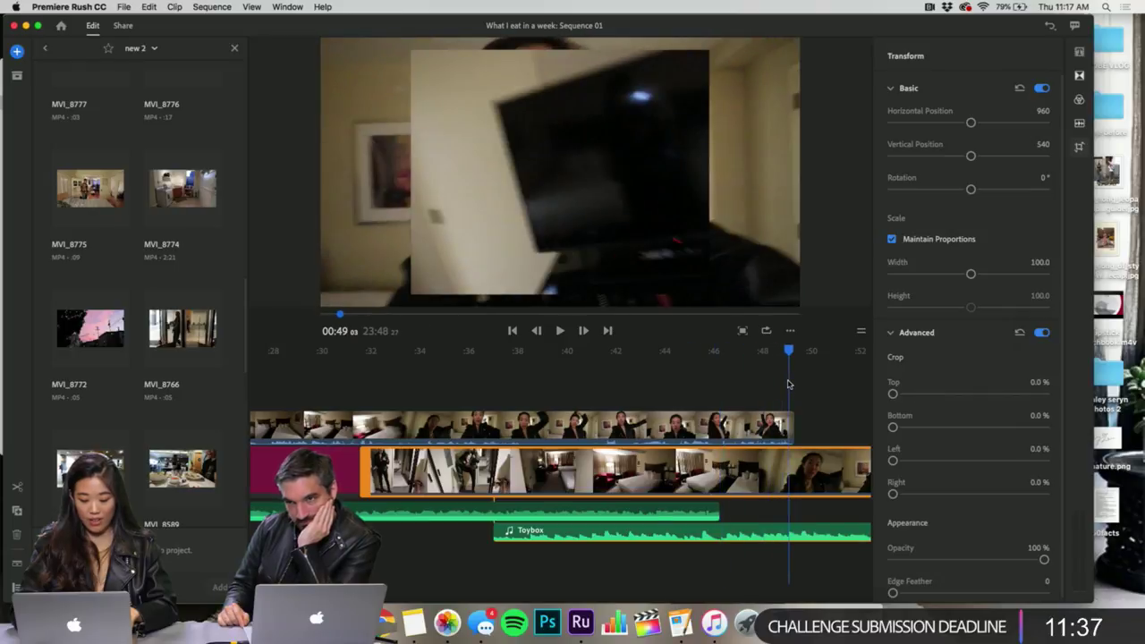
scroll(789, 384, "right", 5)
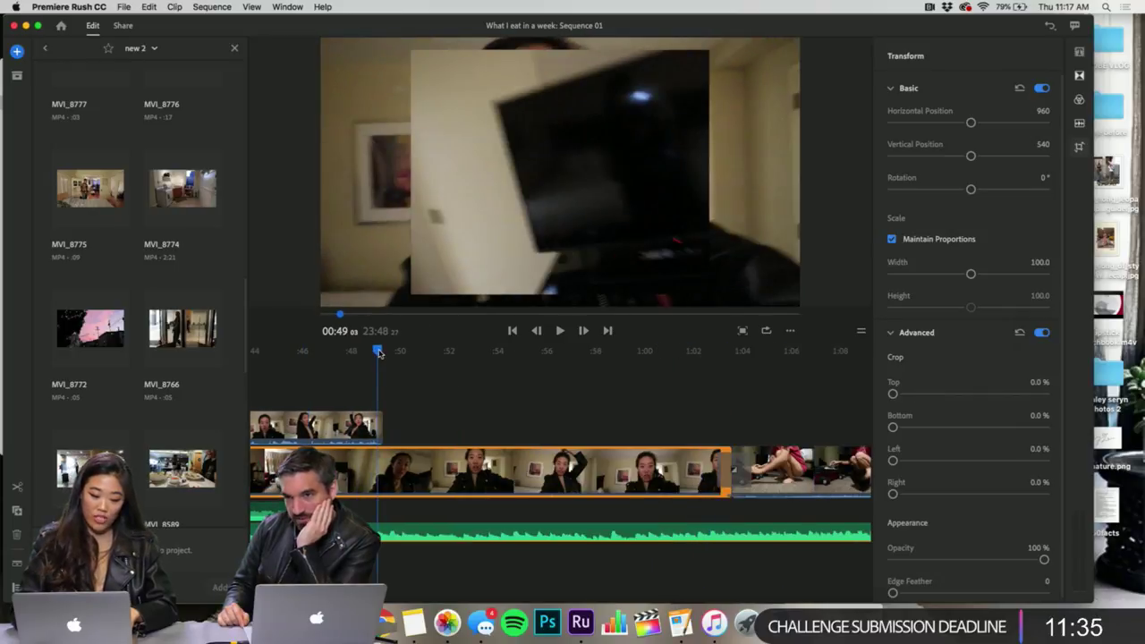
left_click_drag(379, 354, 564, 404)
scroll(563, 404, "left", 8)
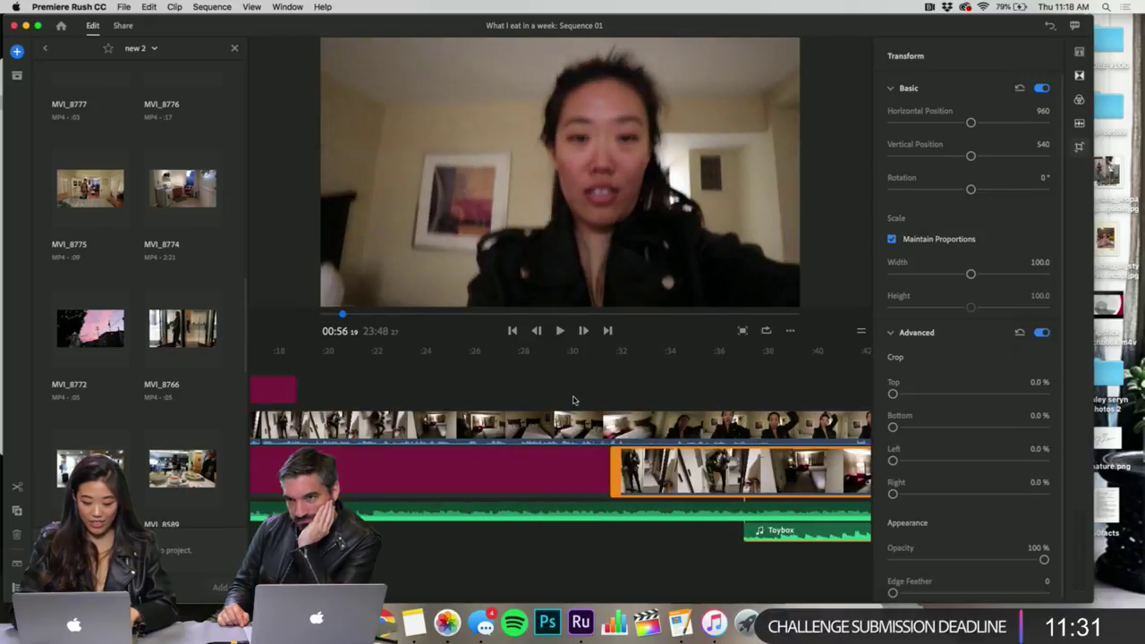
- Return the playhead to 00:32 and hide the media browser to widen the timeline
left_click(621, 384)
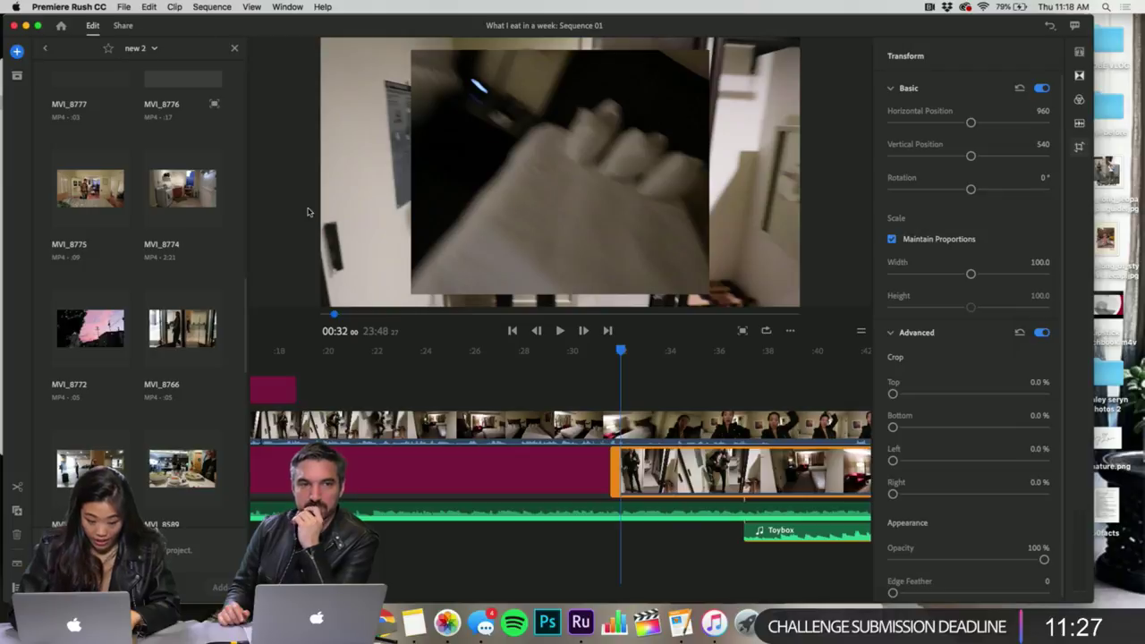
scroll(452, 408, "left", 5)
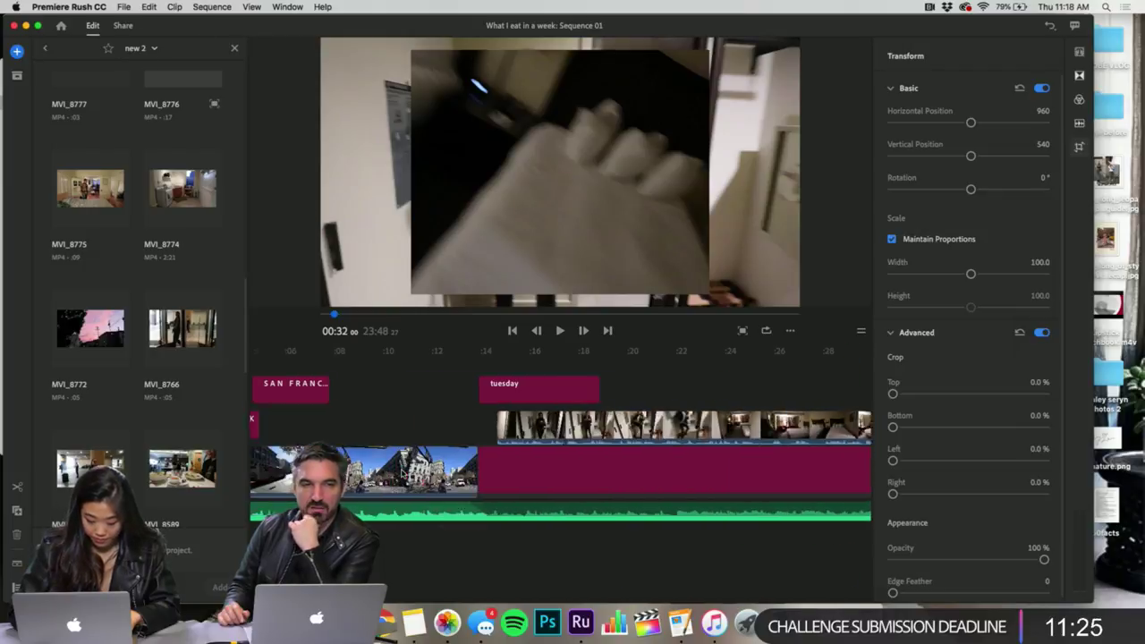
scroll(452, 408, "right", 5)
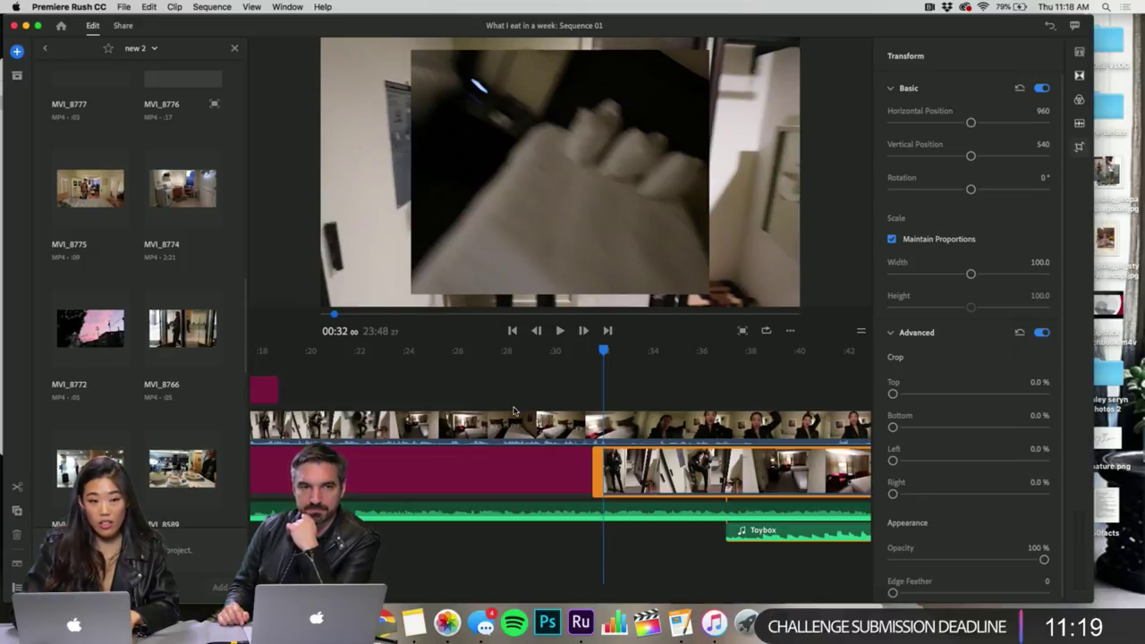
scroll(513, 411, "right", 1)
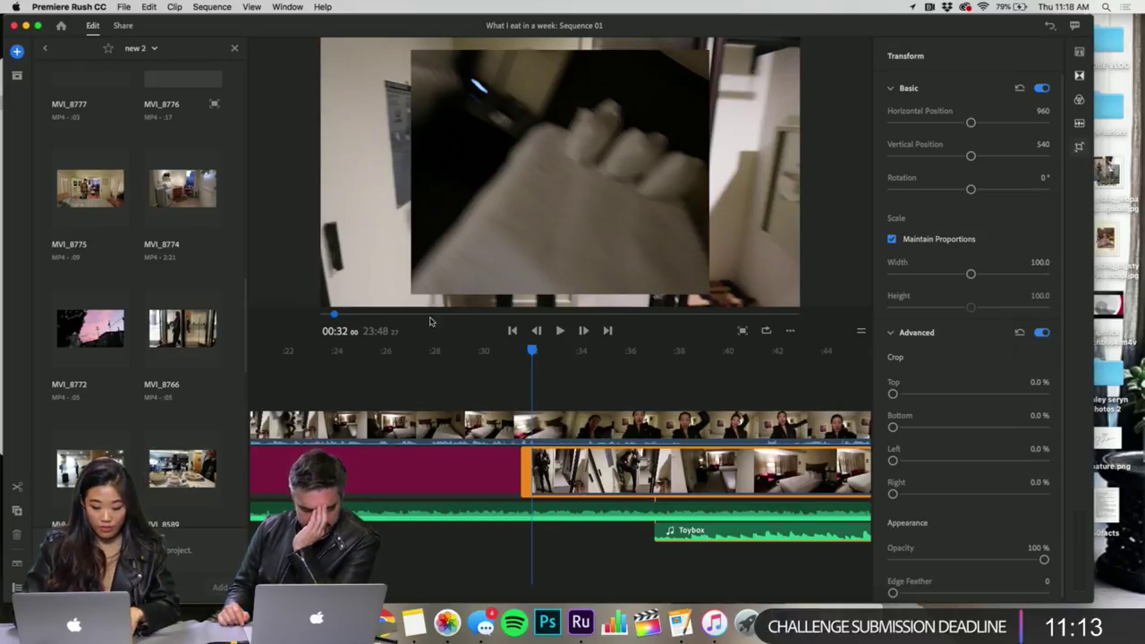
left_click(235, 47)
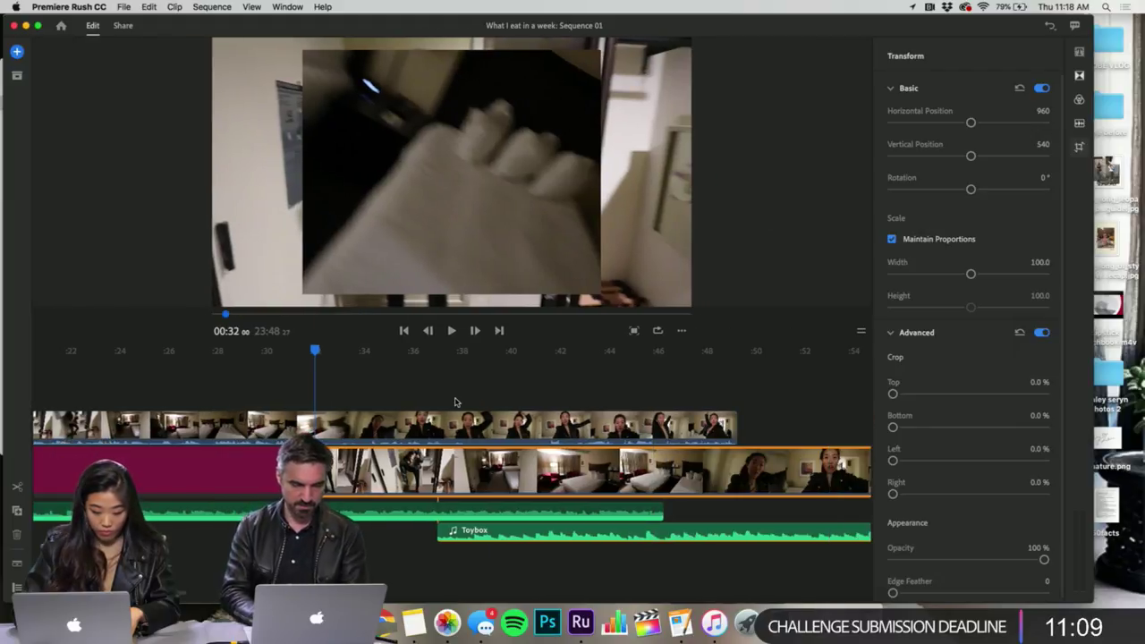
- Select the upper bedroom clip and set the playhead to about 00:31:16
left_click(205, 488)
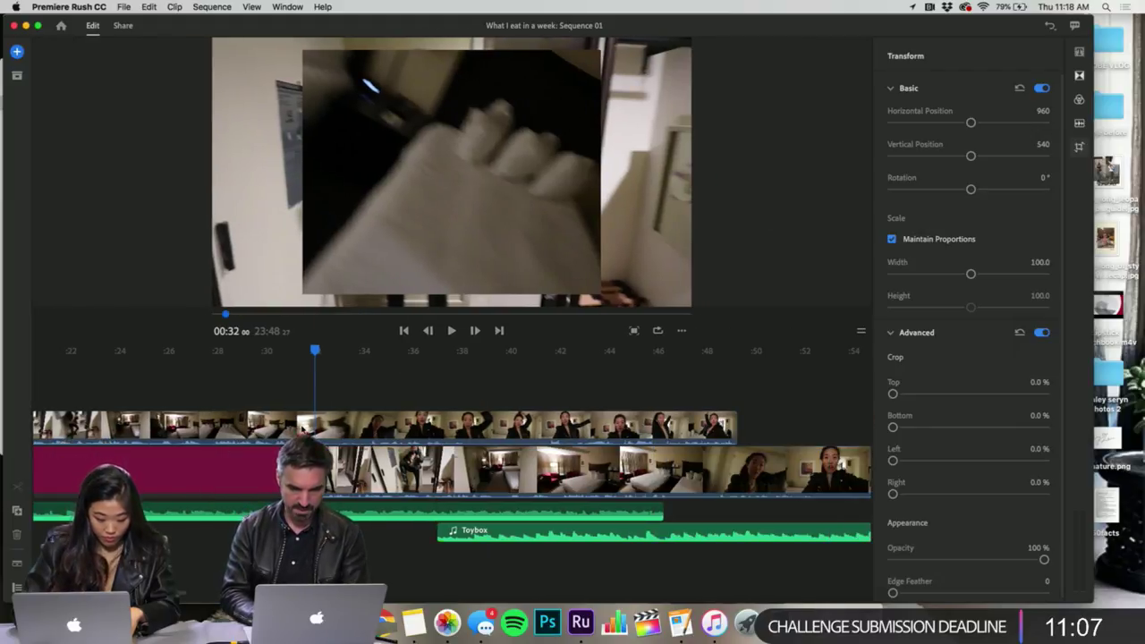
left_click(1050, 28)
key("Left")
key("Left")
key("Left")
key("Left")
key("Left")
key("Left")
key("Left")
key("Left")
key("Left")
key("Left")
key("Left")
key("Left")
key("Left")
key("Left")
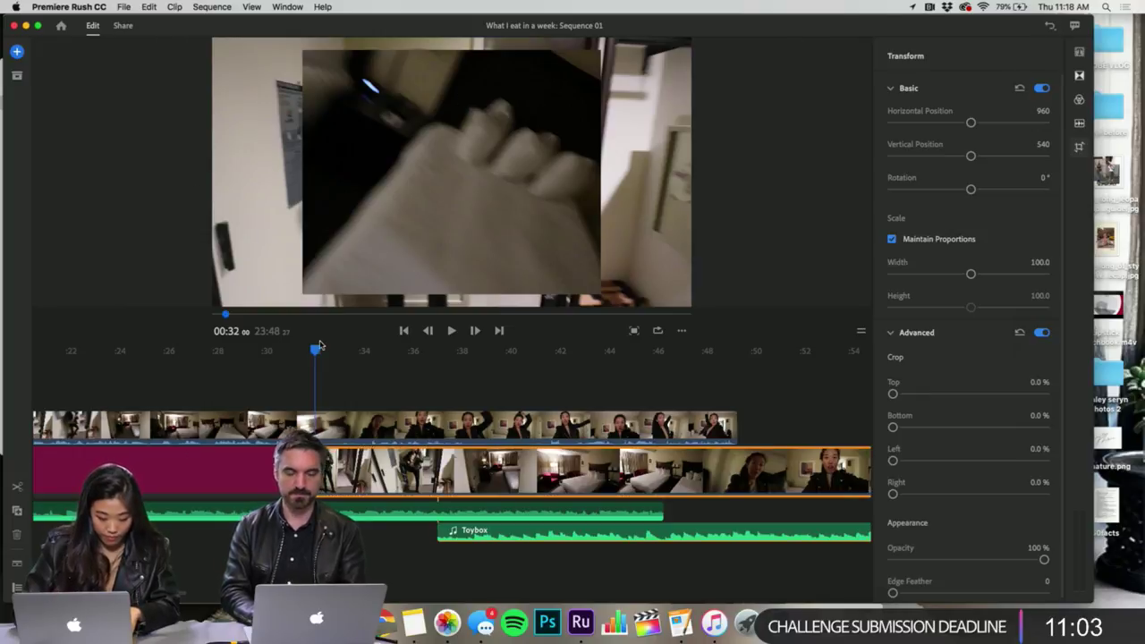
left_click(317, 426)
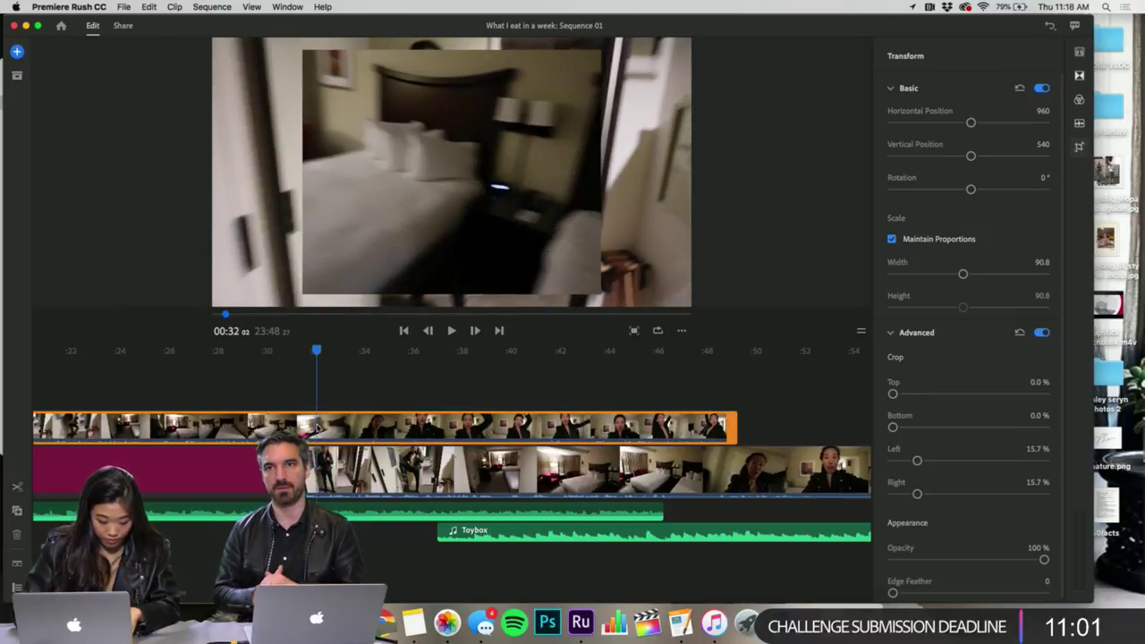
key("Left")
key("Left")
key("Left")
left_click_drag(301, 353, 305, 355)
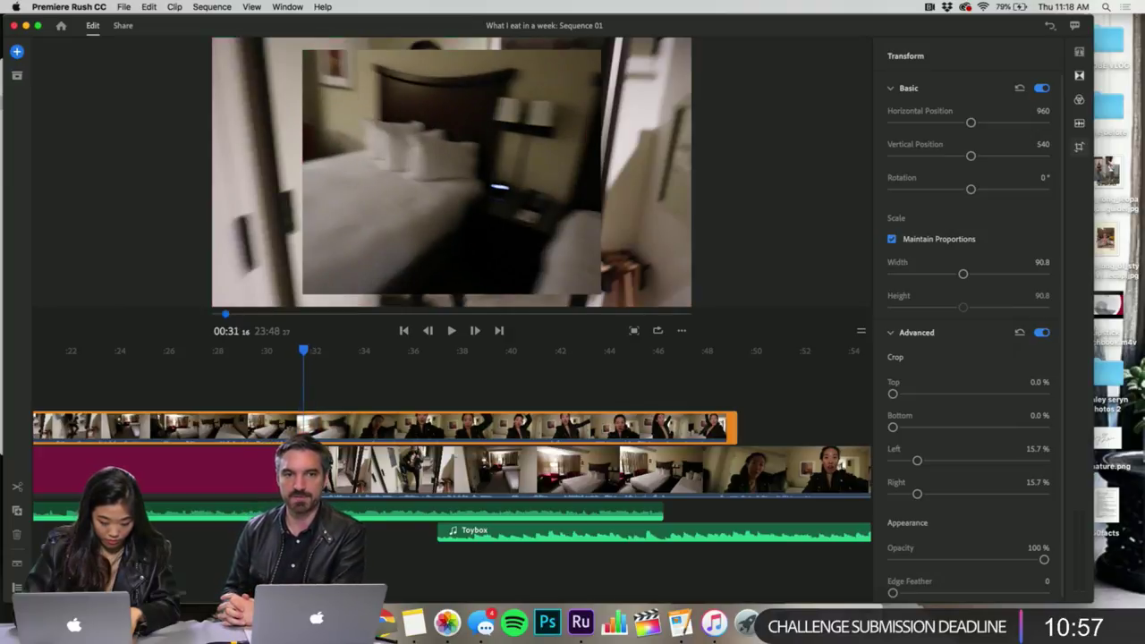
- Lengthen the pink card under the overlaid clip, undoing a stray split at 00:30
left_click_drag(324, 470, 730, 487)
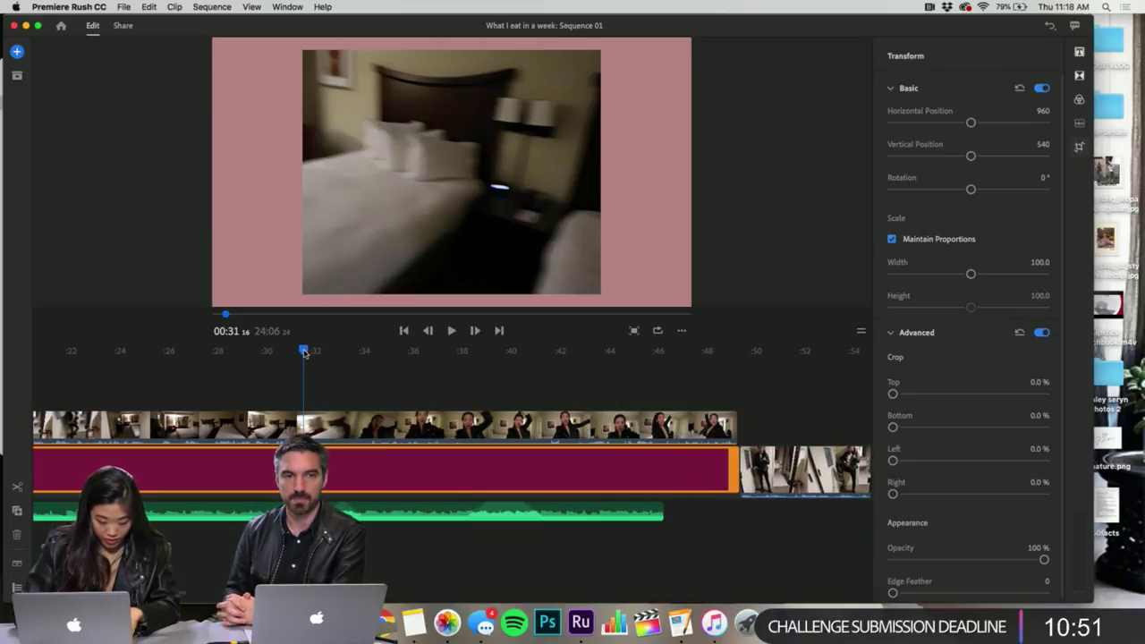
left_click_drag(311, 351, 268, 358)
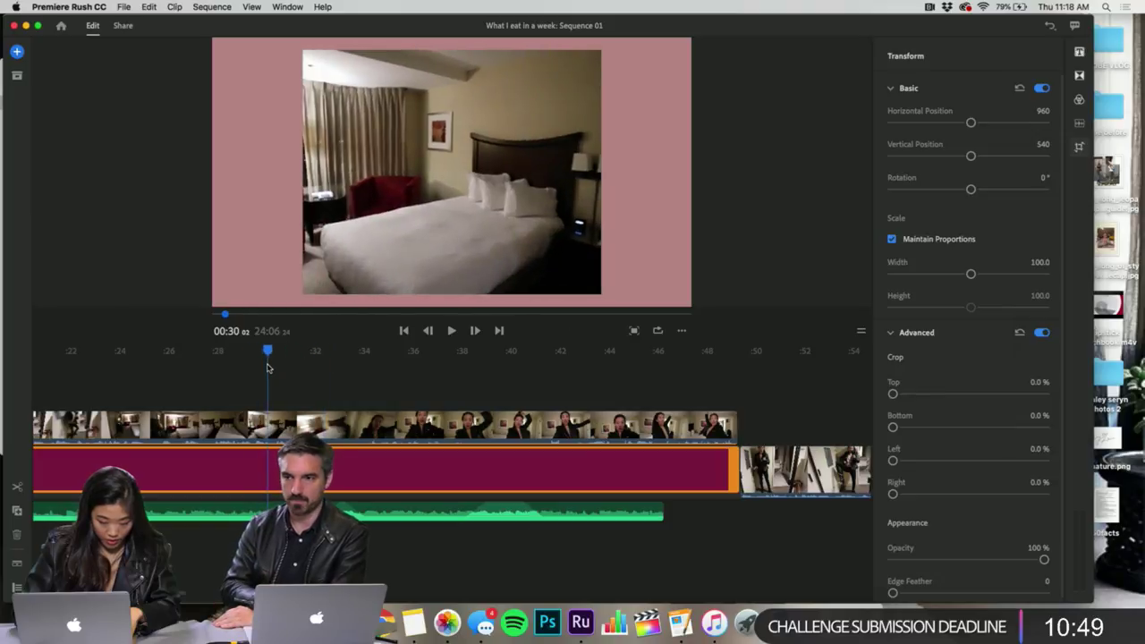
left_click(17, 487)
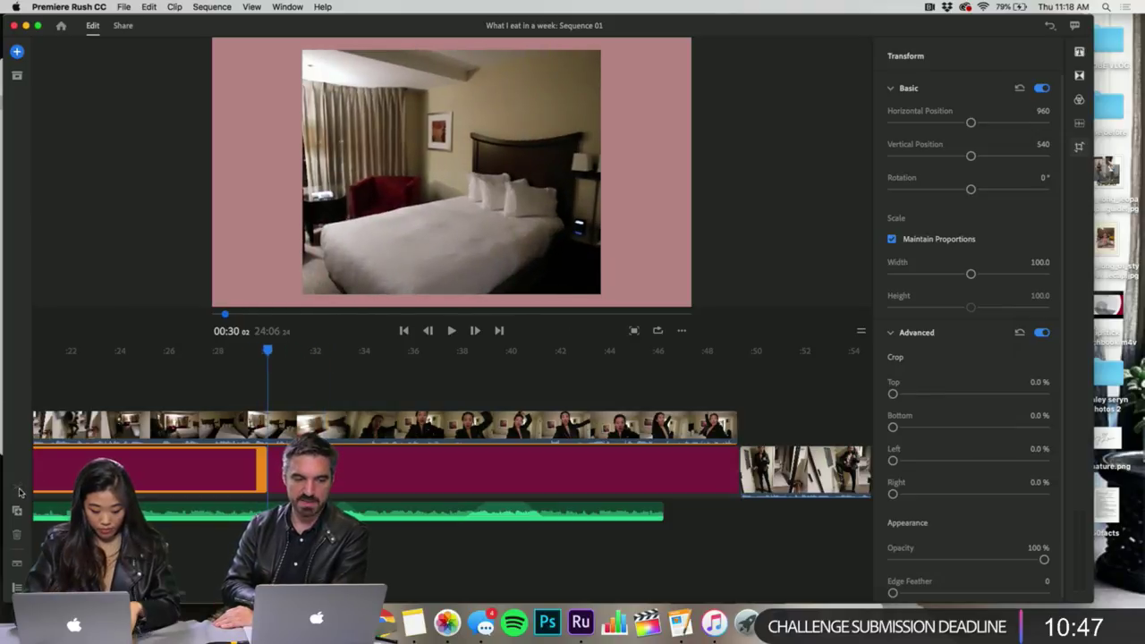
left_click(1051, 27)
left_click(270, 424)
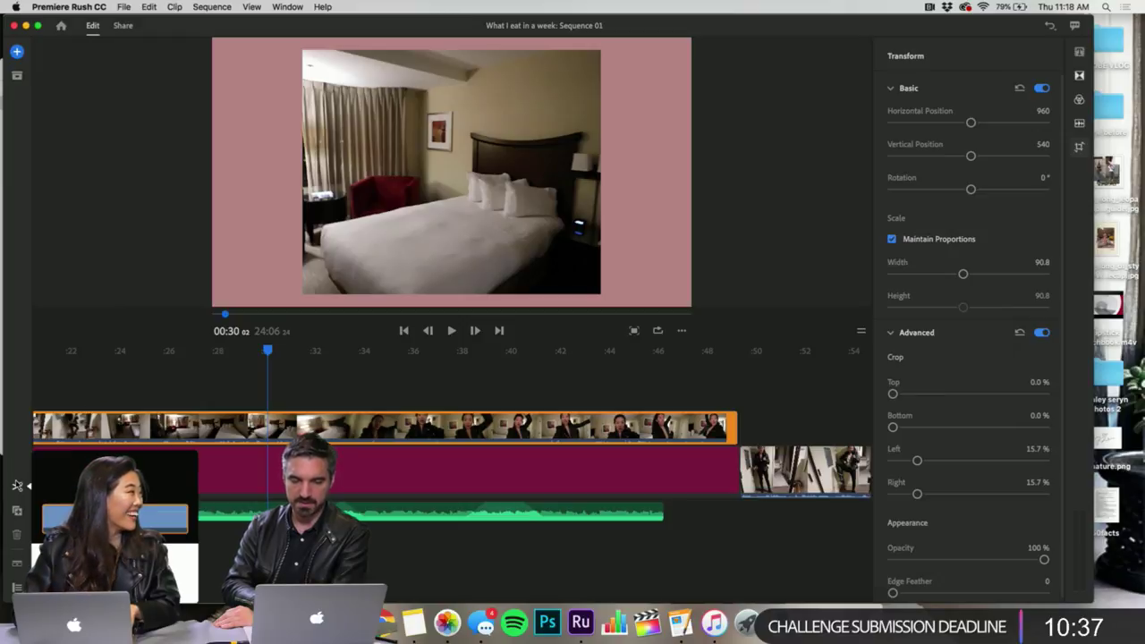
- Split the bedroom clip at 00:30, shorten the pink card, and move the later part to the main track
left_click(17, 488)
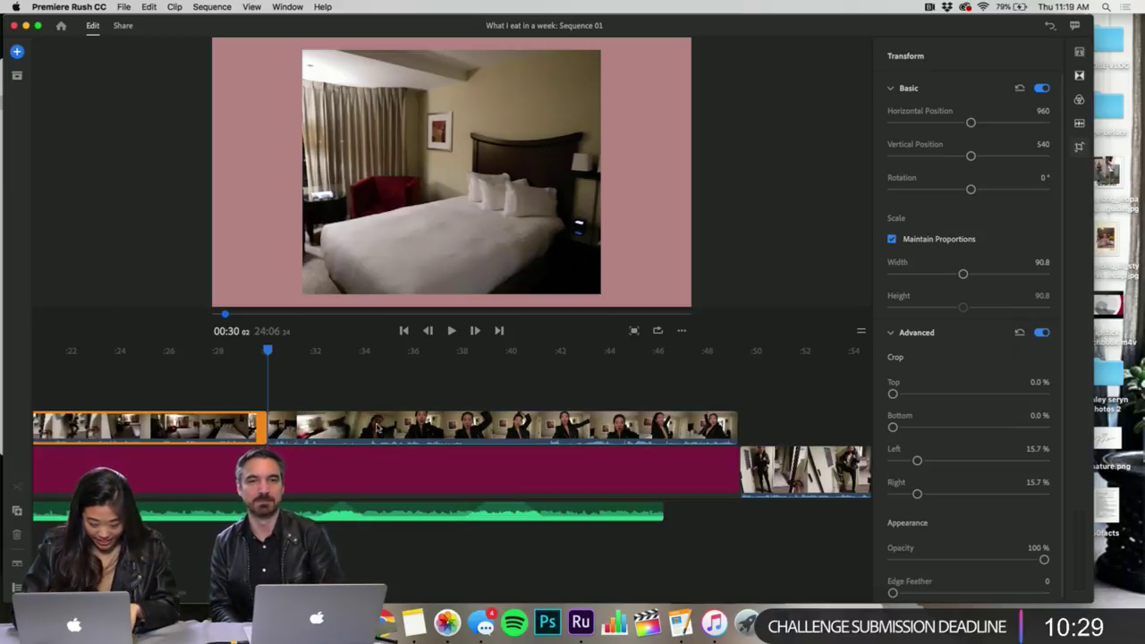
left_click_drag(732, 474, 319, 472)
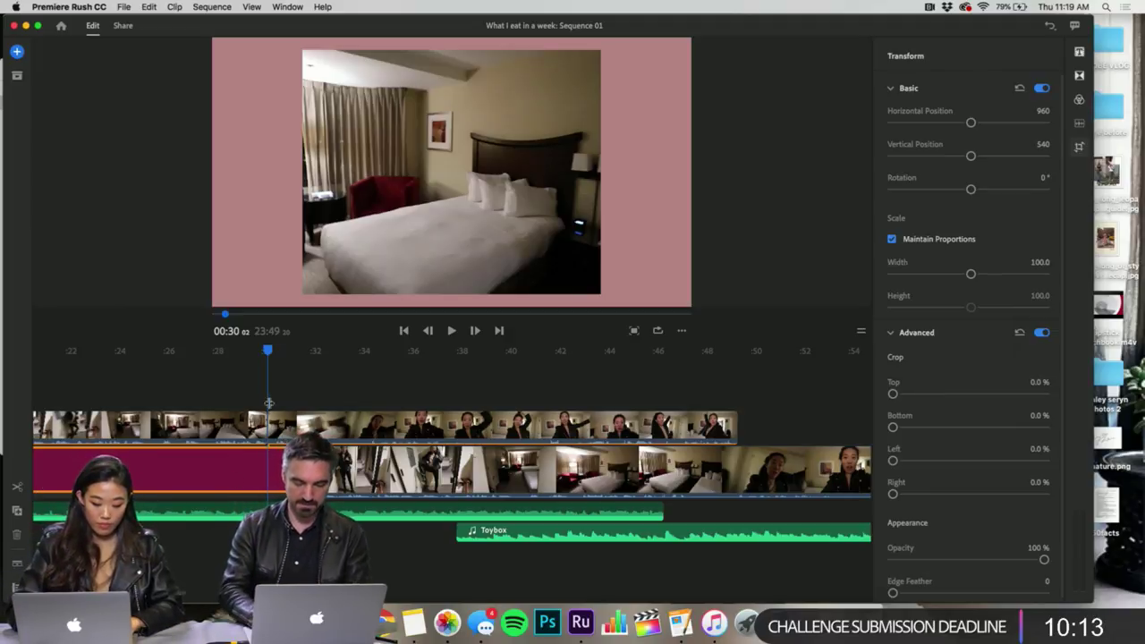
mouse_move(268, 351)
left_mouse_down()
mouse_move(322, 359)
mouse_move(268, 354)
left_mouse_up()
left_click_drag(322, 427, 329, 474)
left_click_drag(265, 458, 258, 458)
- Review the cut from about 00:28 and trim the moved clip's start later
left_click(236, 390)
key("space")
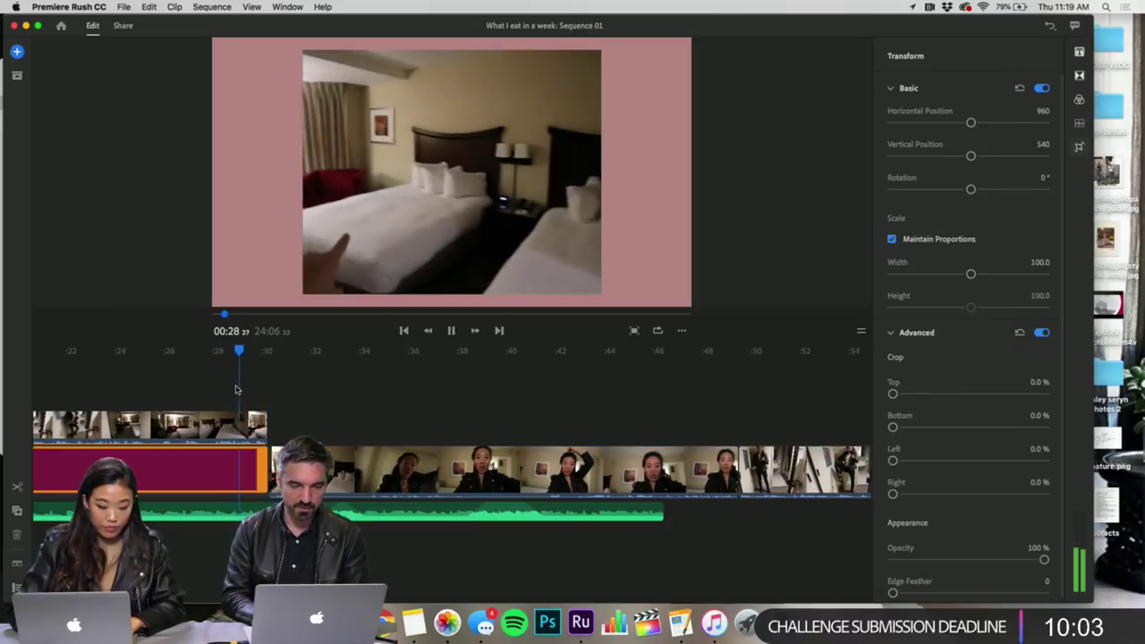
key("space")
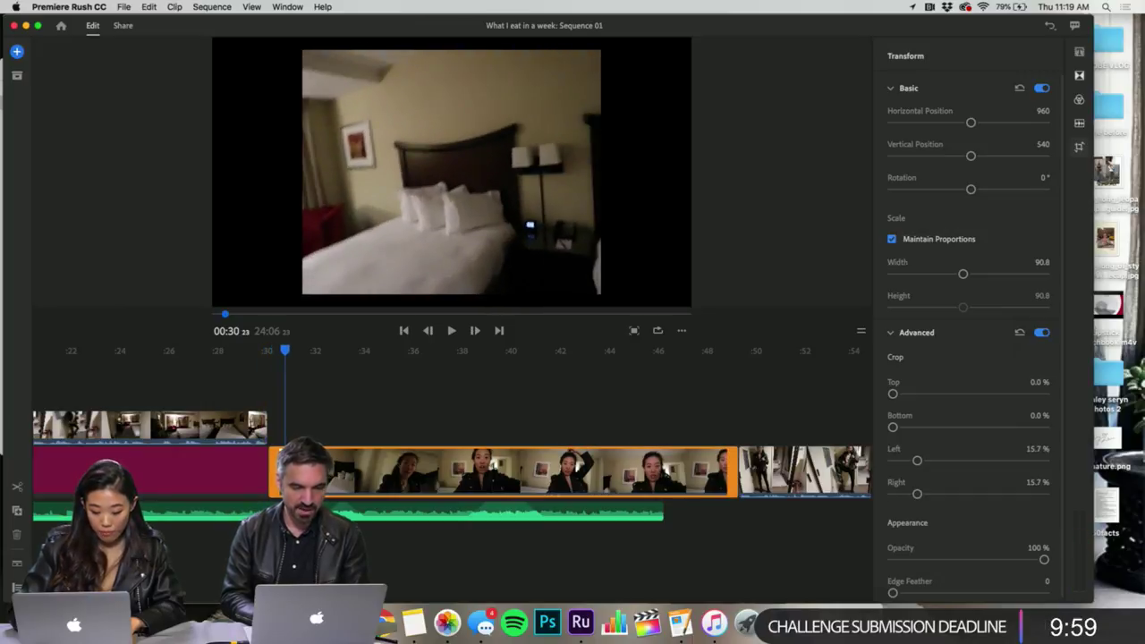
left_click_drag(270, 472, 363, 484)
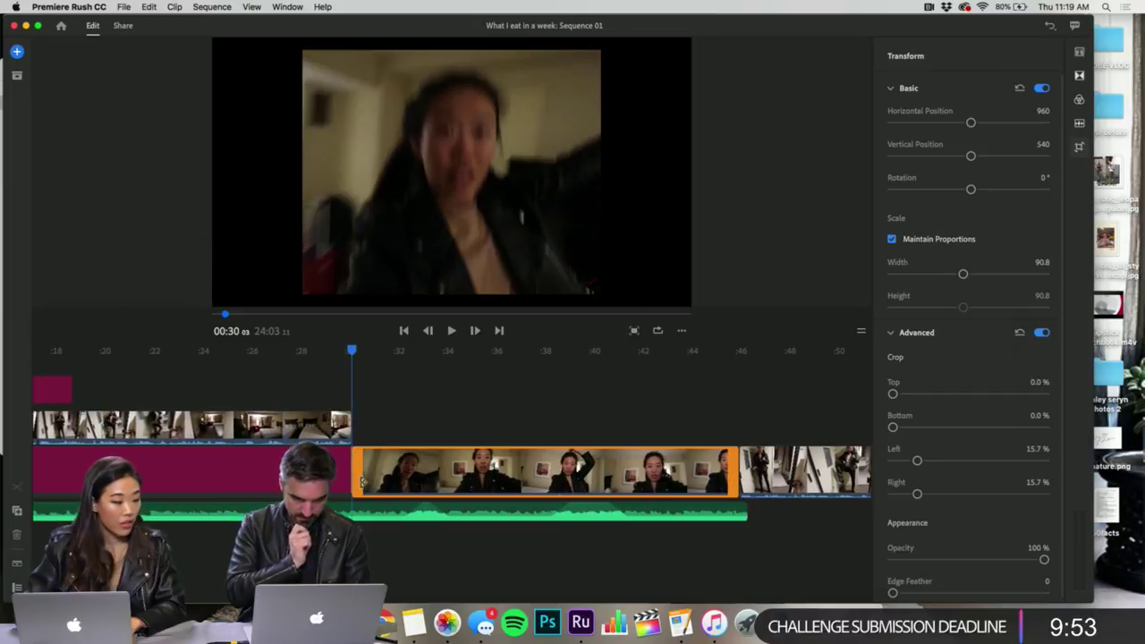
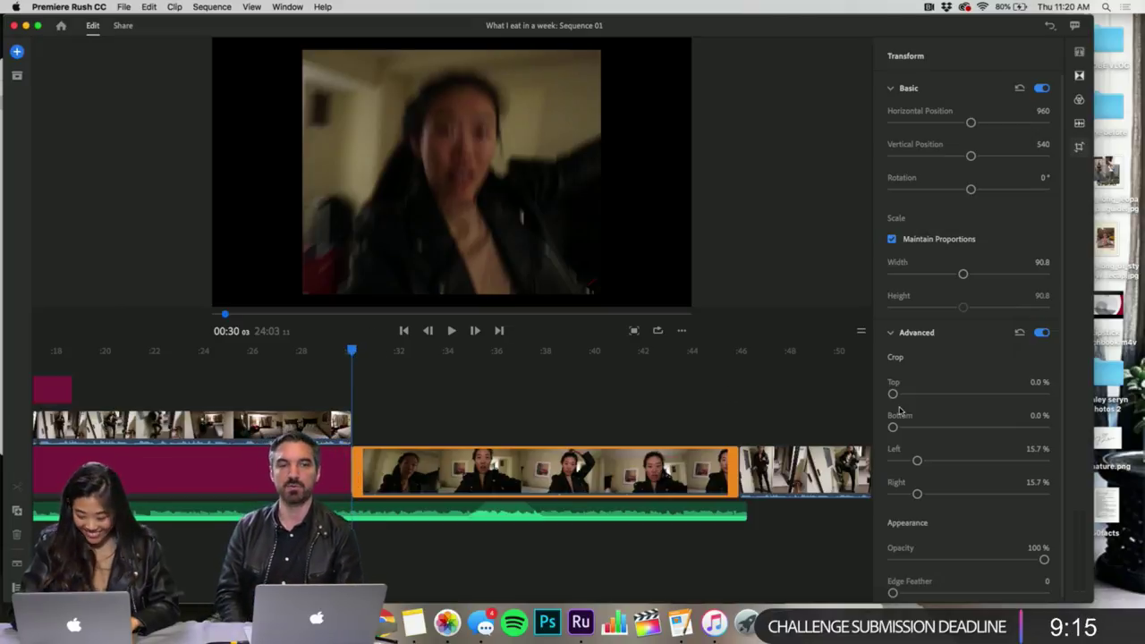
- Remove the clip's left and right crop to 0% and set its Width to 0
left_click_drag(922, 457, 827, 499)
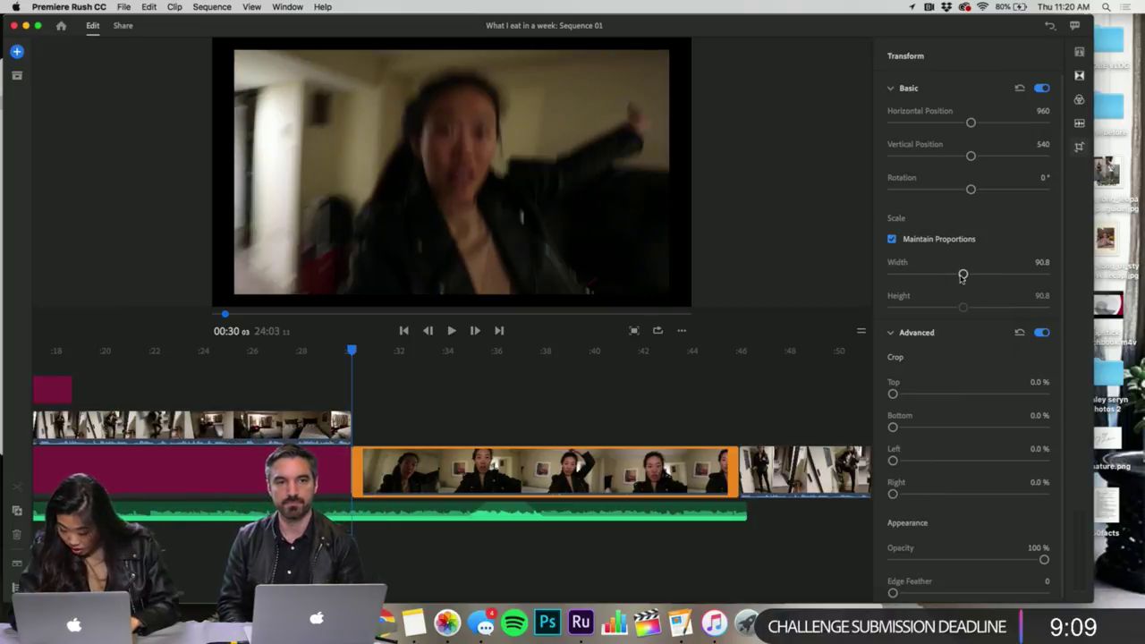
type("0")
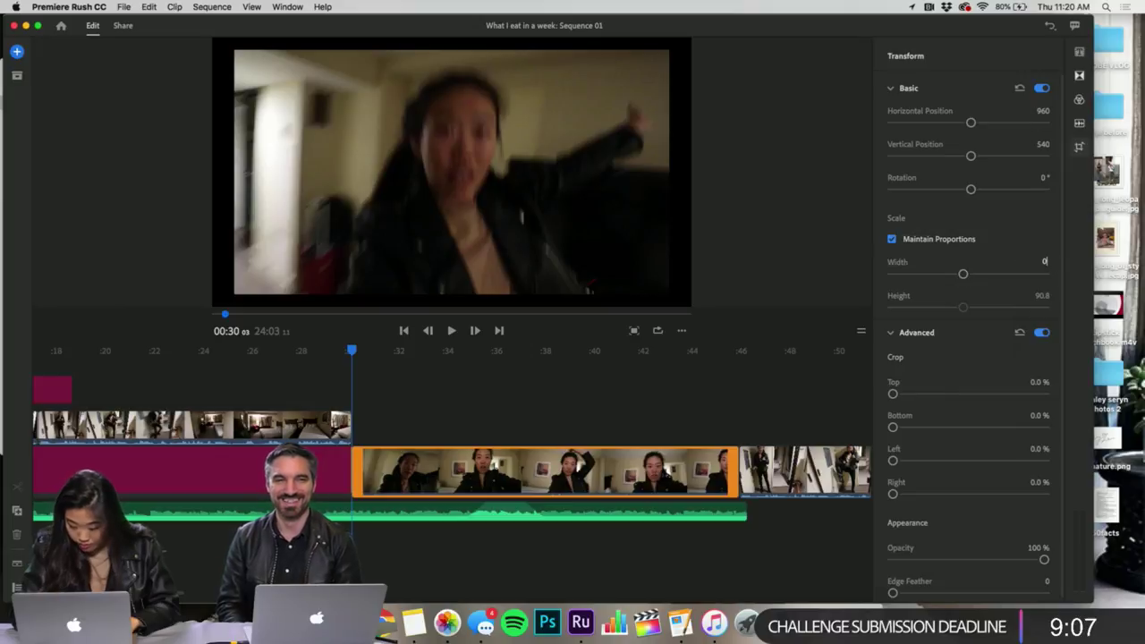
key("Return")
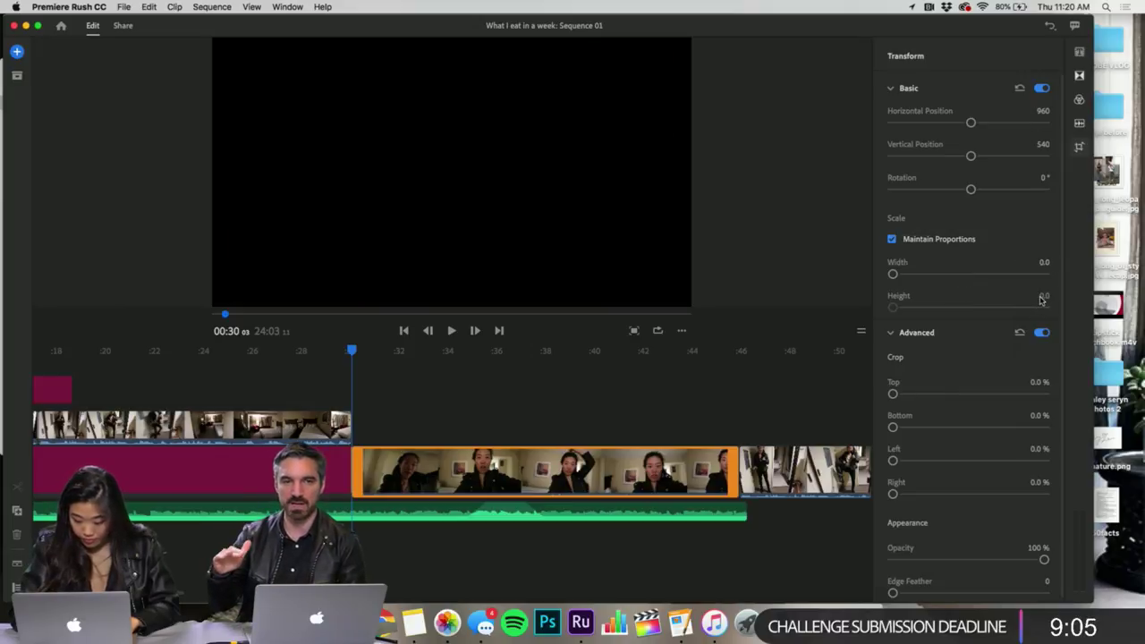
- Review the clip around 00:29–00:41, then restore its Width to 100
left_click(441, 421)
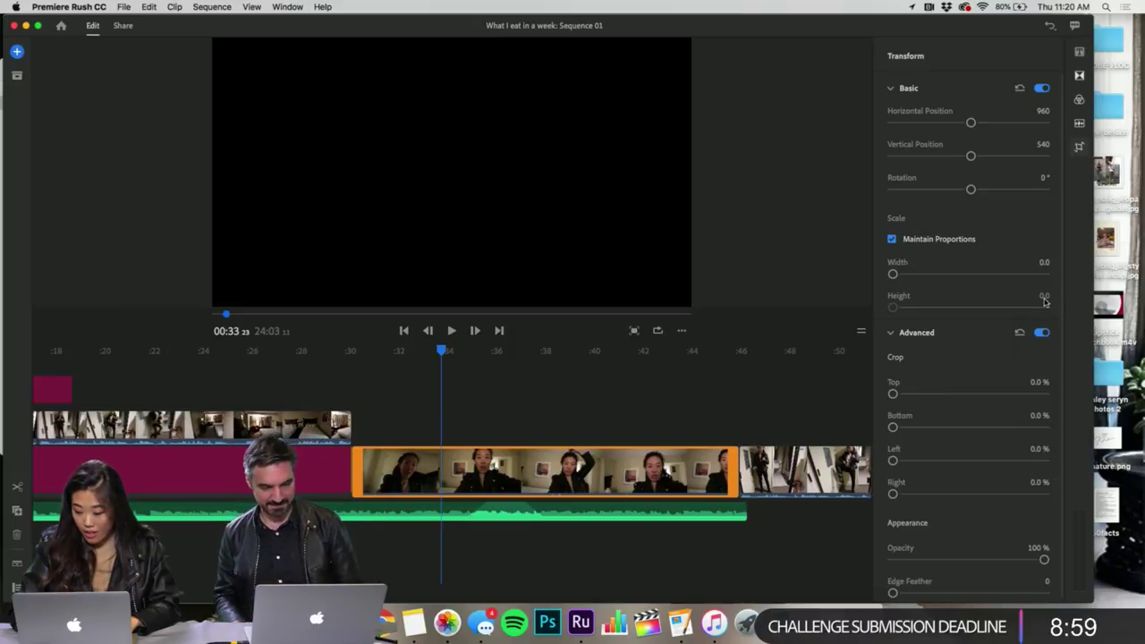
left_click(370, 351)
left_click(424, 351)
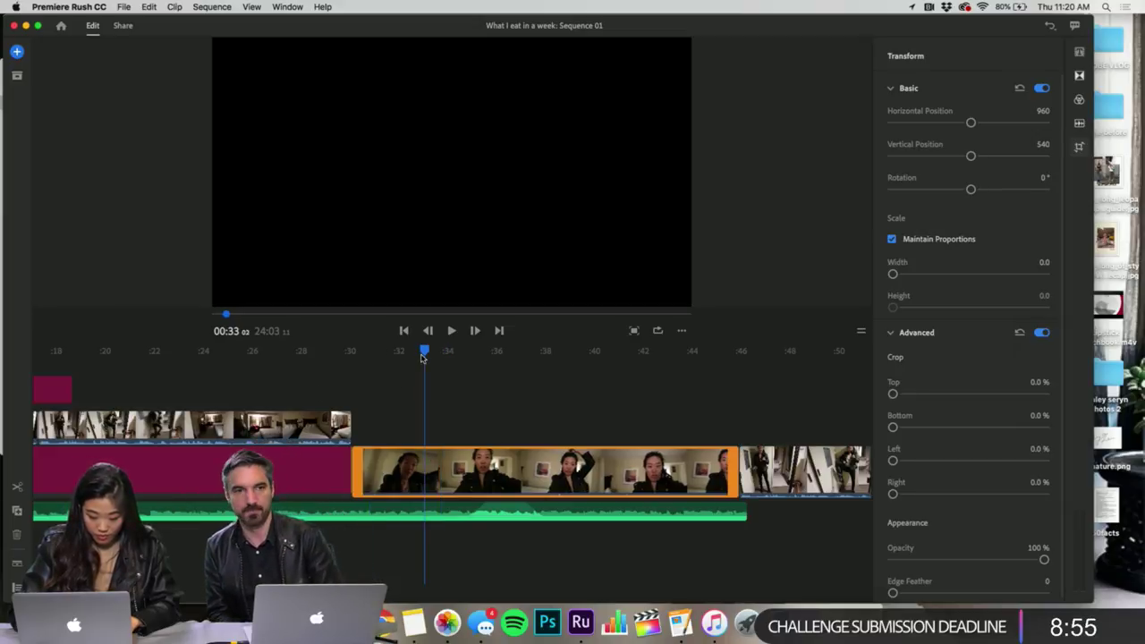
left_click_drag(423, 357, 624, 429)
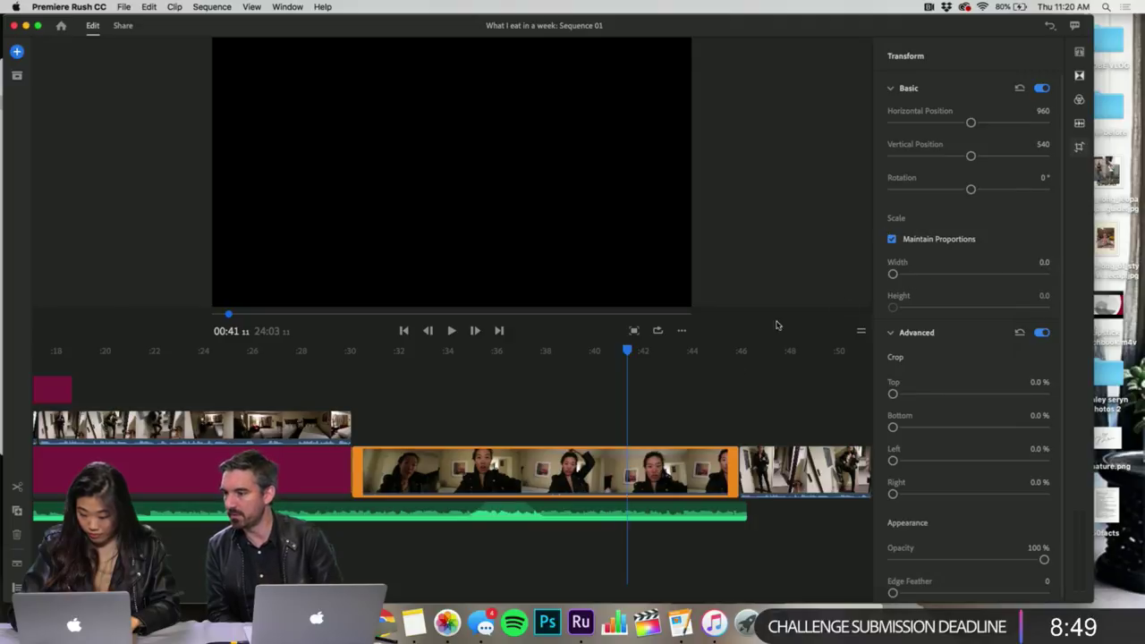
left_click(312, 394)
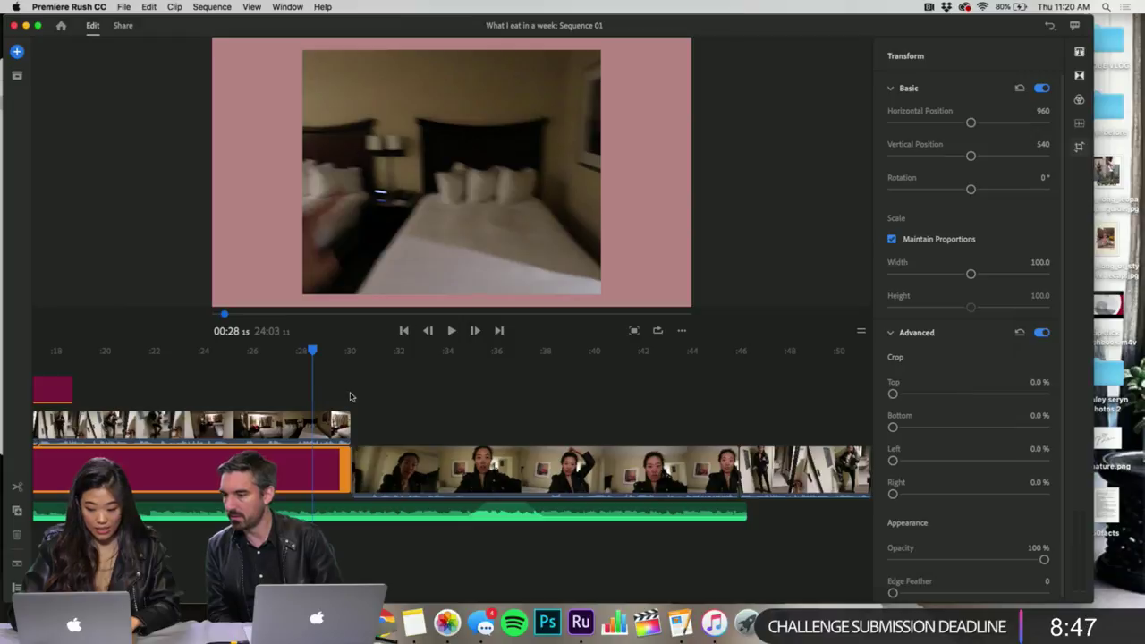
left_click(438, 399)
left_click(1045, 263)
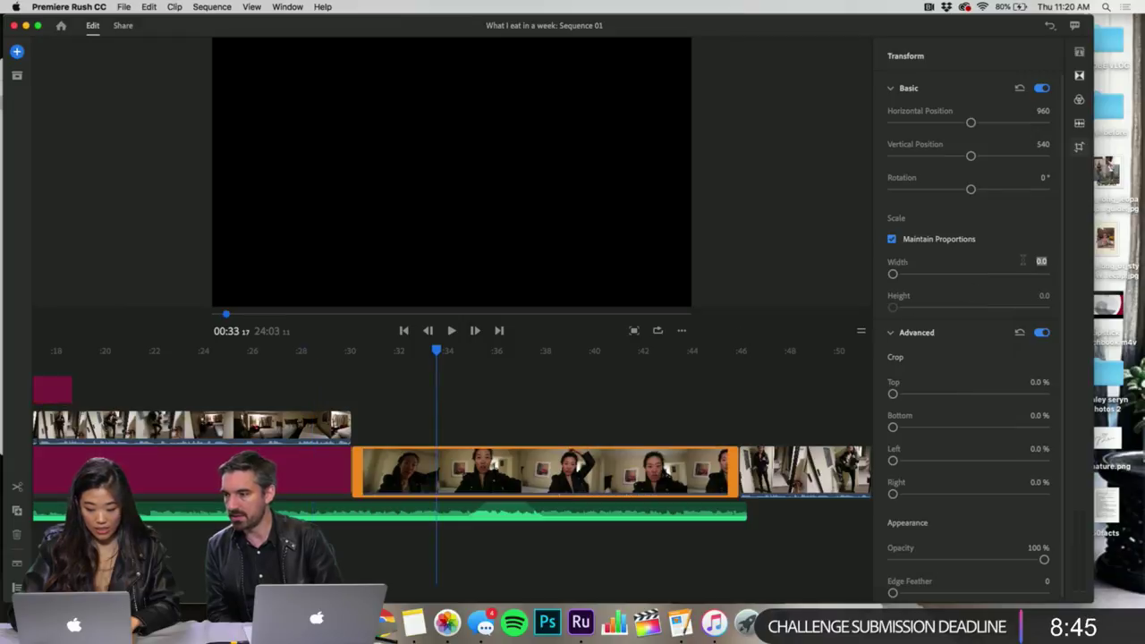
type("100")
key("Return")
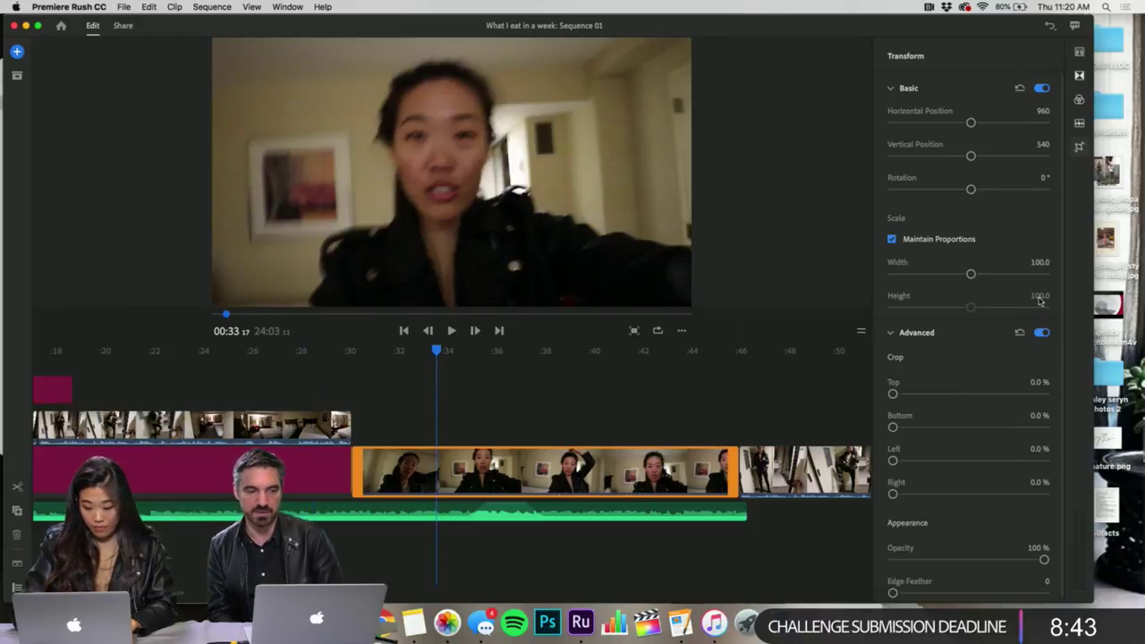
- Browse the timeline to the clip at 07:03, then hide Premiere Rush to reveal the ootd folder
left_click(752, 398)
scroll(725, 400, "right", 5)
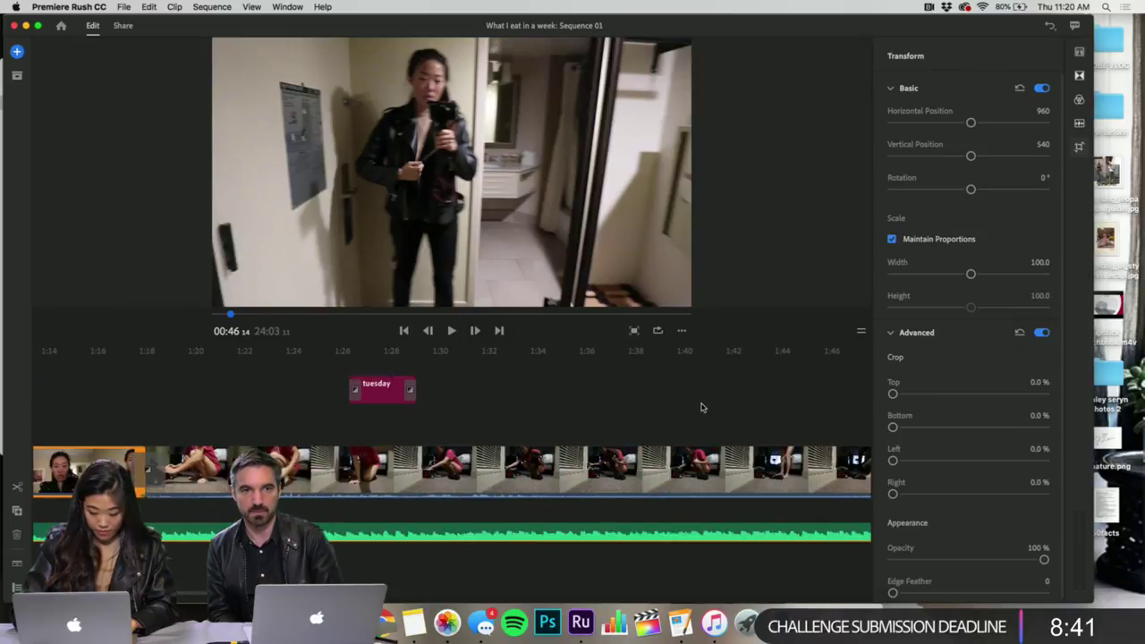
scroll(703, 408, "down", 5)
left_click(736, 413)
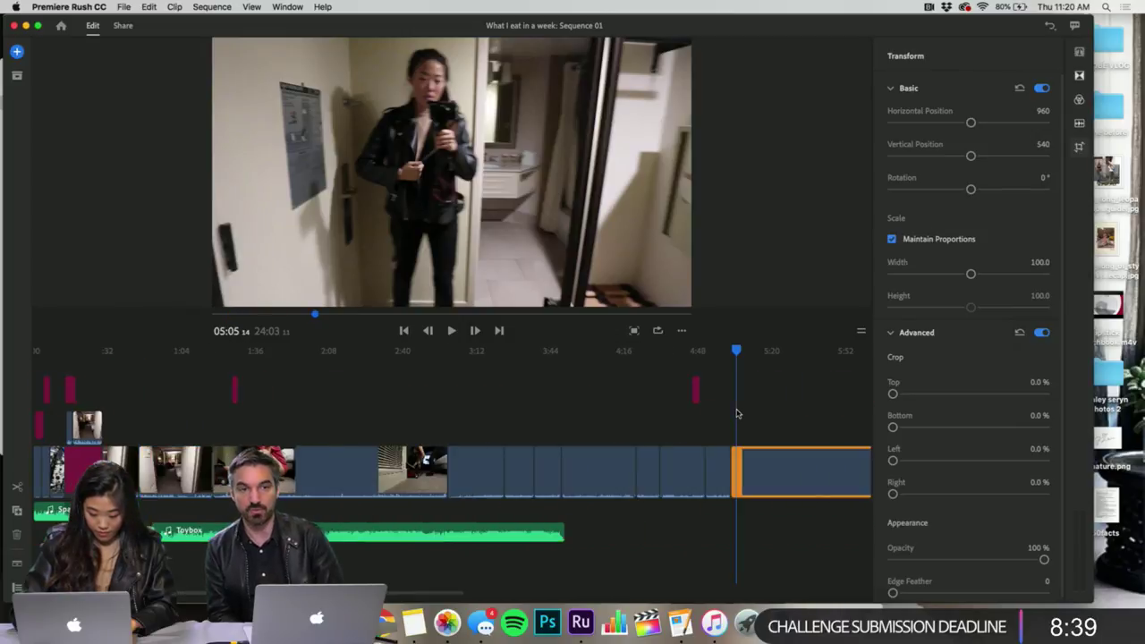
scroll(737, 413, "right", 10)
left_click(473, 421)
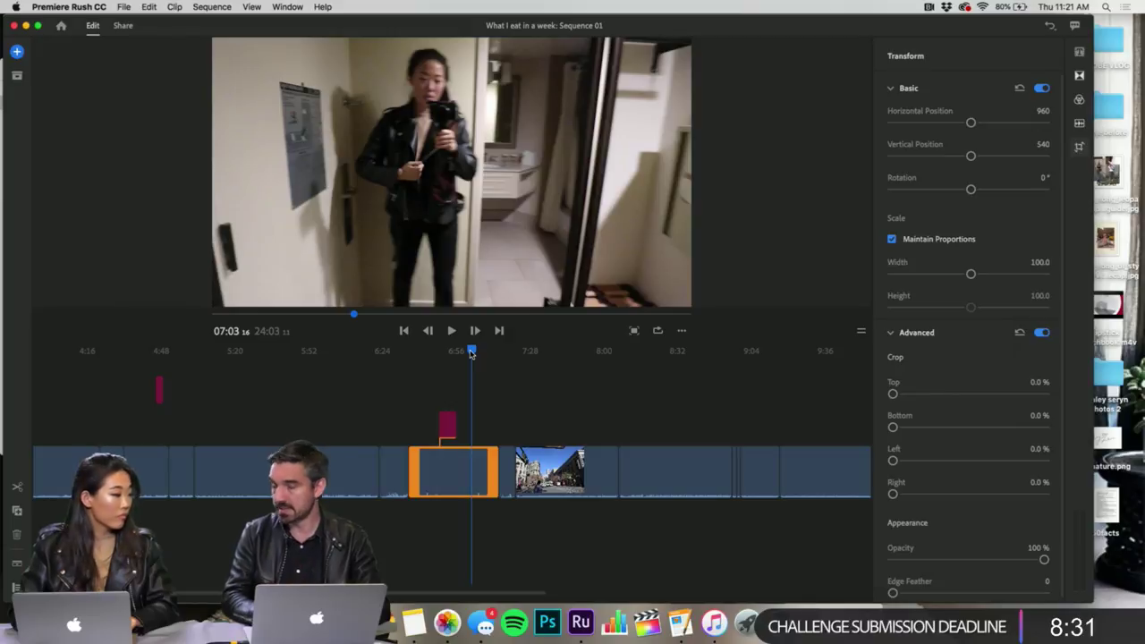
key("super+h")
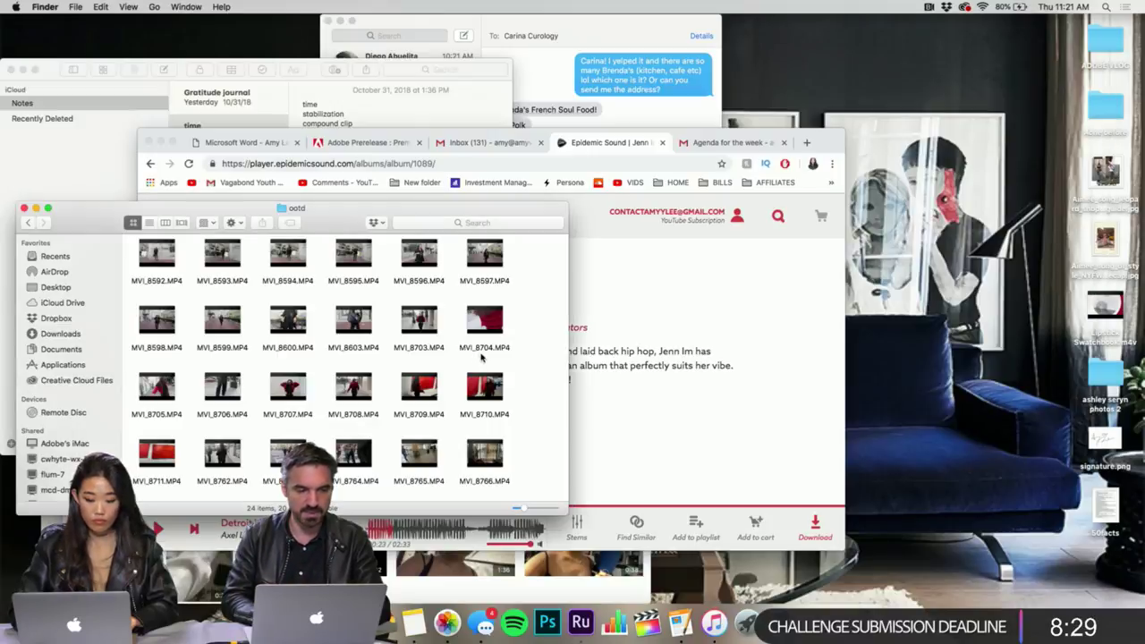
- Return to Premiere Rush from the Dock and scrub the vlog sequence to 05:32
left_click(583, 626)
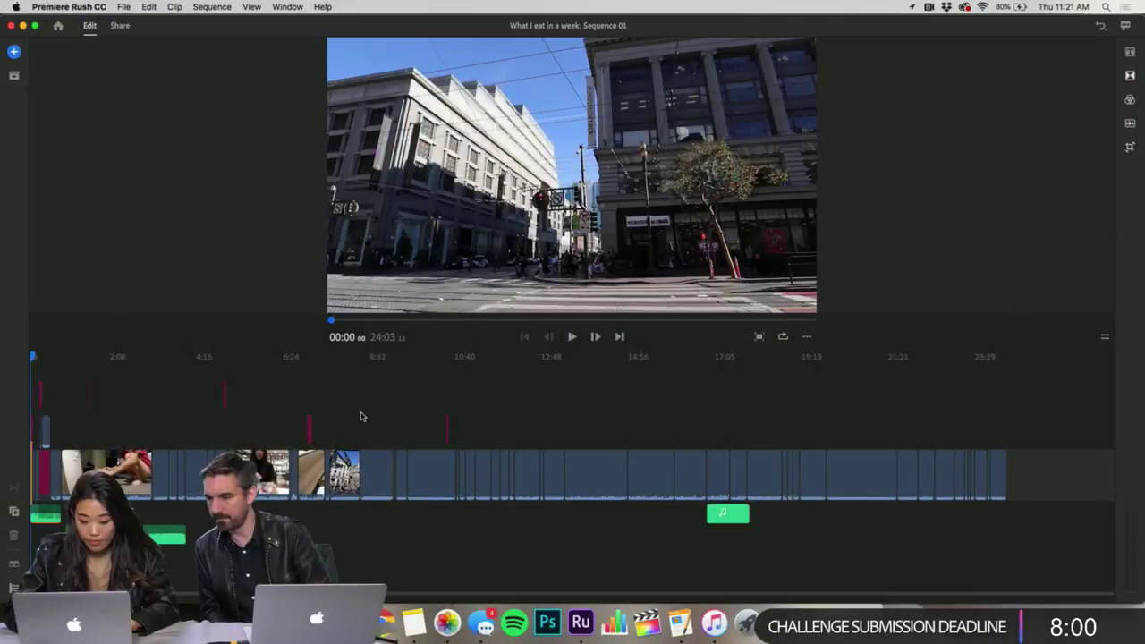
left_click_drag(220, 358, 316, 381)
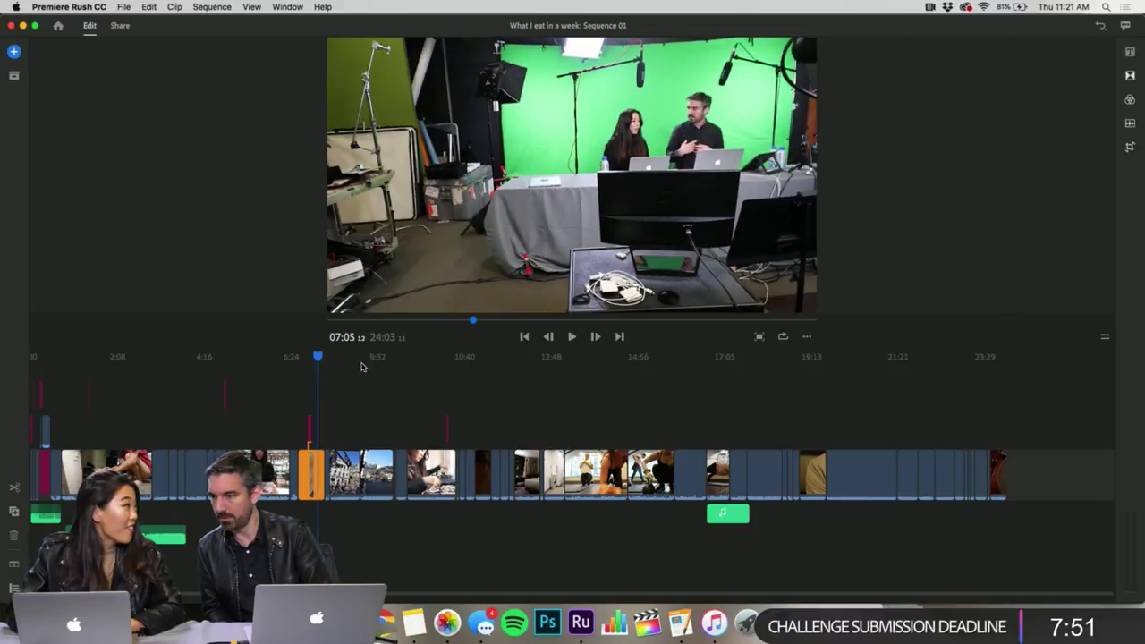
- Watch the studio footage up to the couch shot in the full-screen preview, then exit full screen
left_click(759, 337)
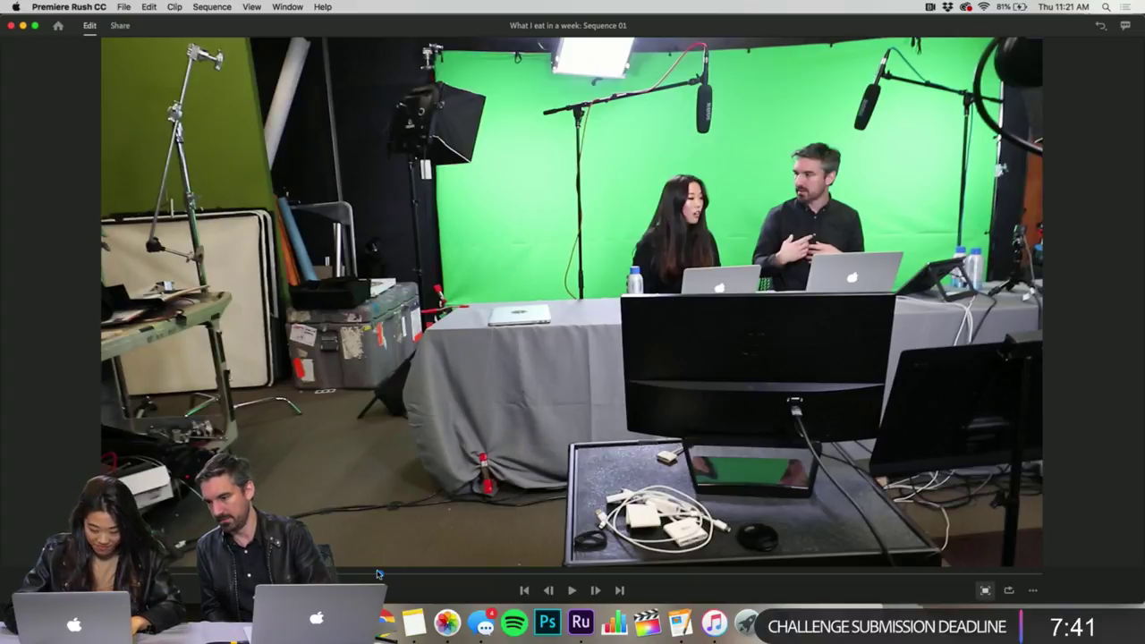
left_click(376, 574)
left_click_drag(376, 574, 380, 574)
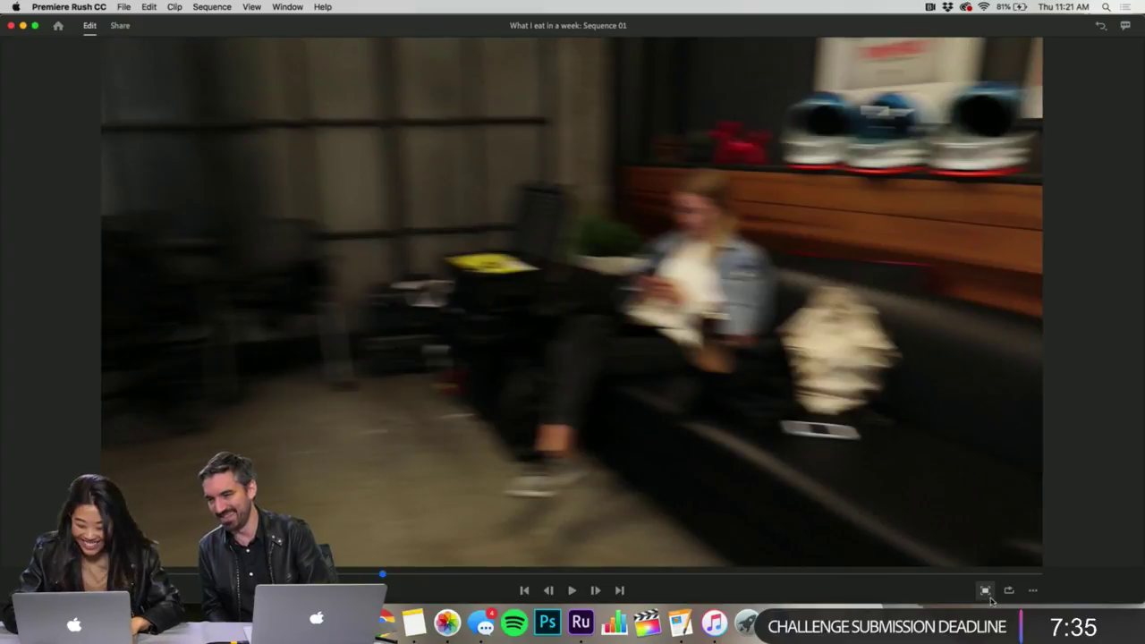
left_click(985, 591)
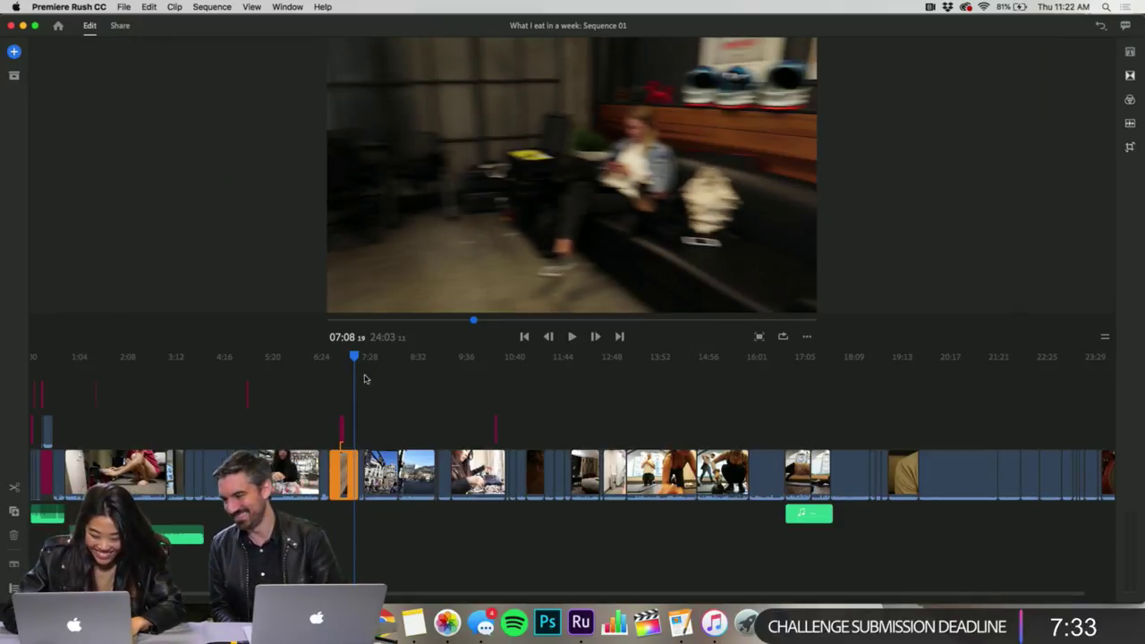
- Play the gym footage from 03:32 with the volume raised, then set the playhead at 13:53
left_click_drag(355, 359, 179, 456)
scroll(179, 458, "up", 3)
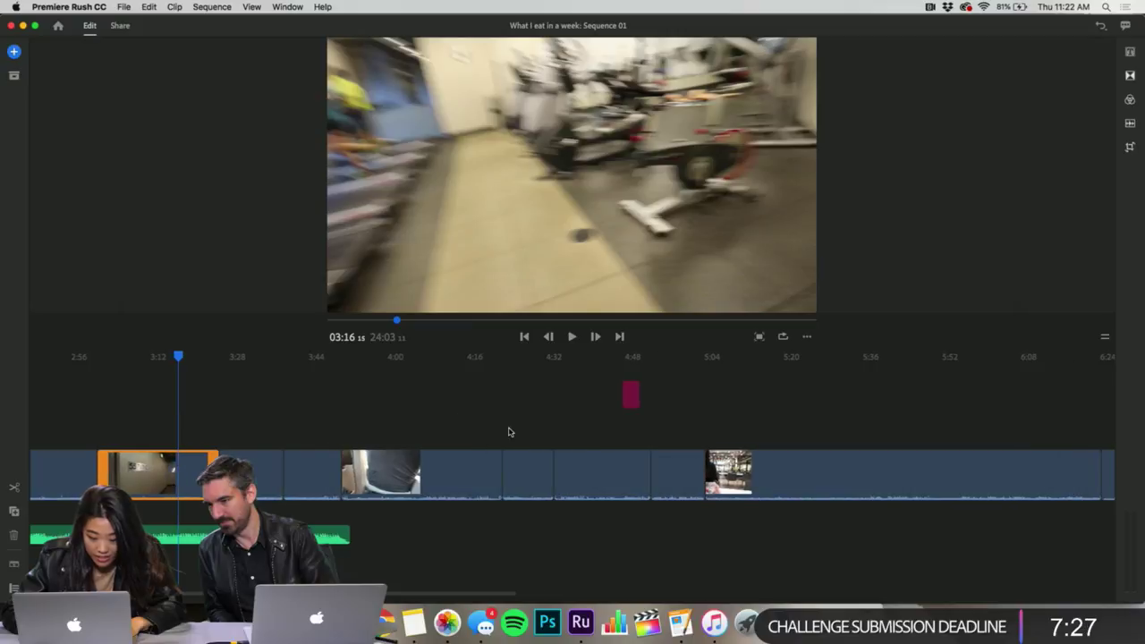
left_click(257, 392)
key("XF86AudioRaiseVolume")
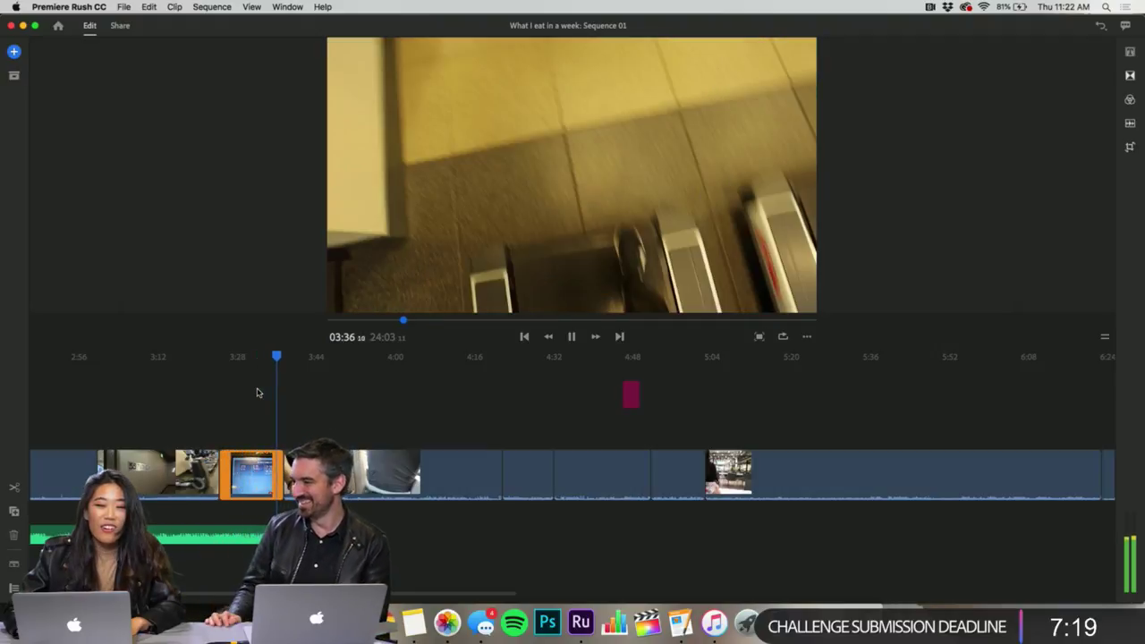
key("space")
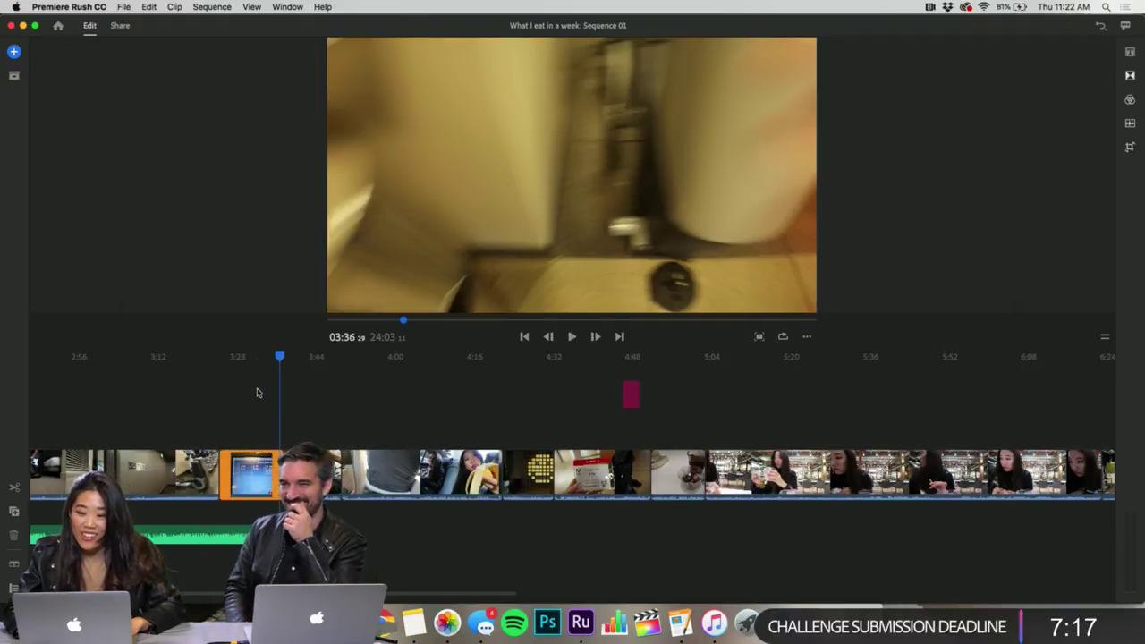
scroll(416, 433, "right", 10)
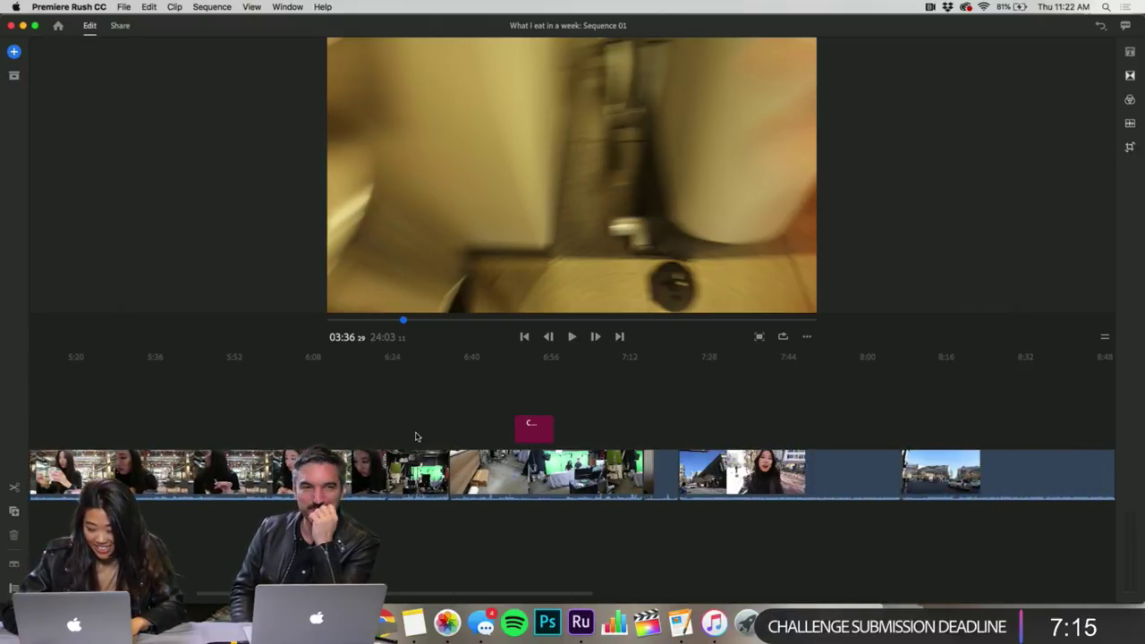
scroll(416, 436, "right", 12)
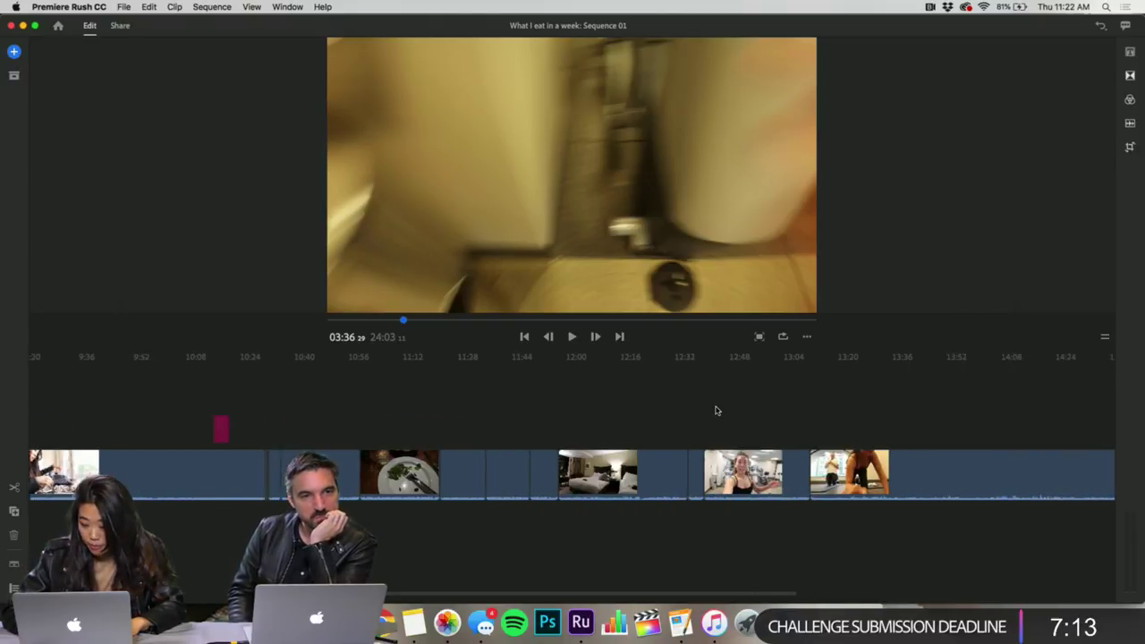
scroll(716, 411, "right", 4)
left_click(759, 408)
scroll(760, 403, "right", 8)
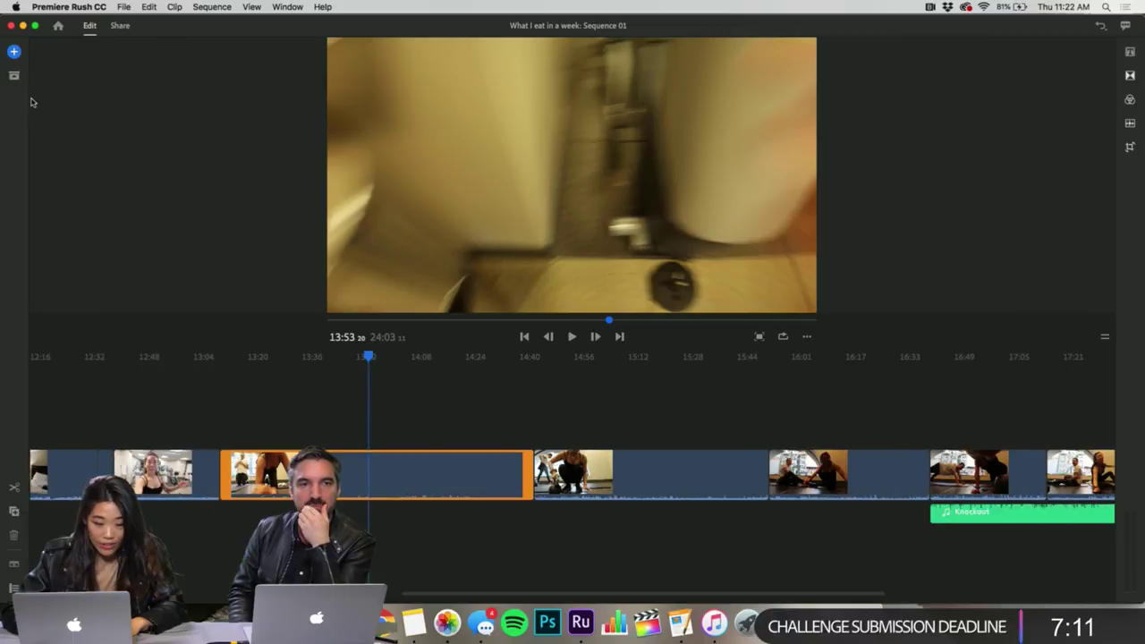
- Open the media browser from the add-content menu
left_click(13, 54)
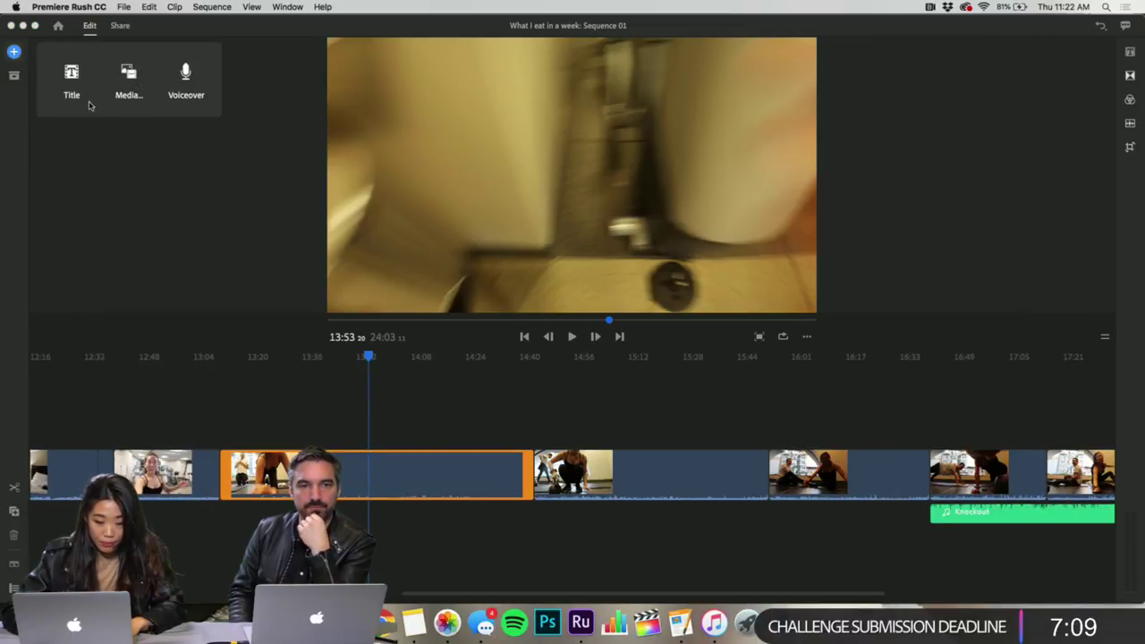
left_click(128, 76)
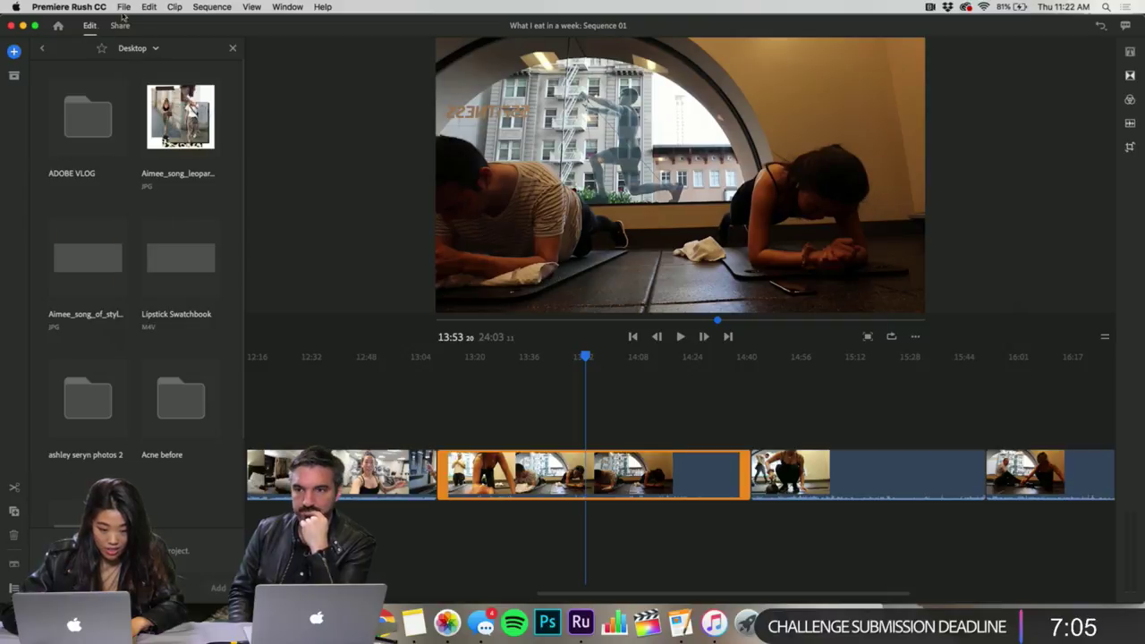
scroll(133, 376, "down", 2)
scroll(133, 376, "up", 2)
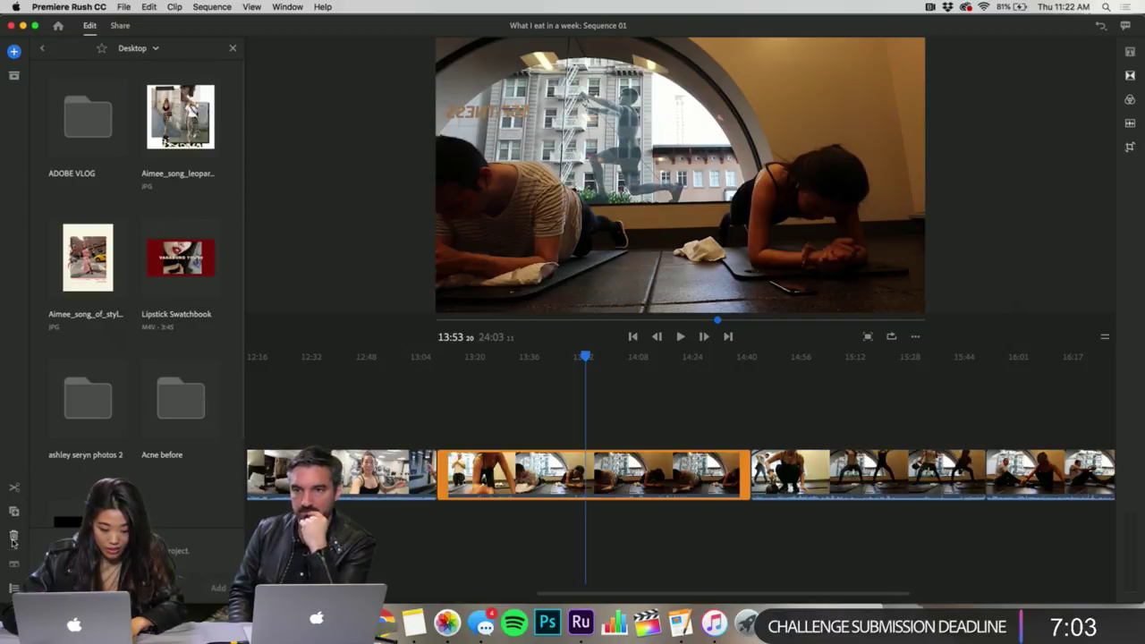
- Browse the Rush Soundtracks collection and select the Knockout track
left_click(41, 49)
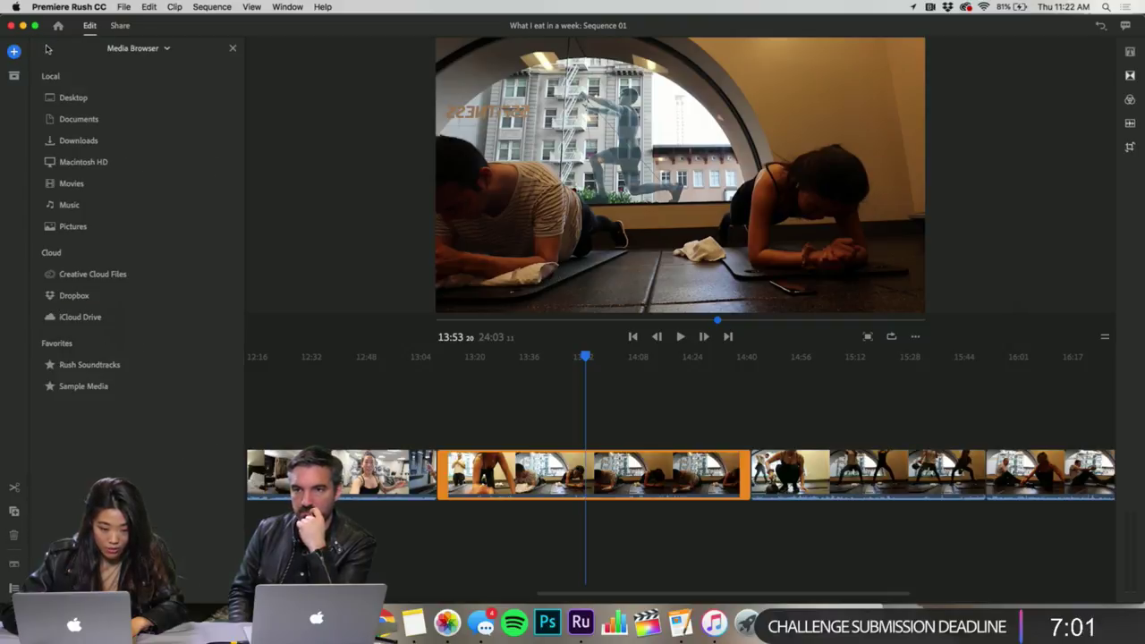
left_click(90, 364)
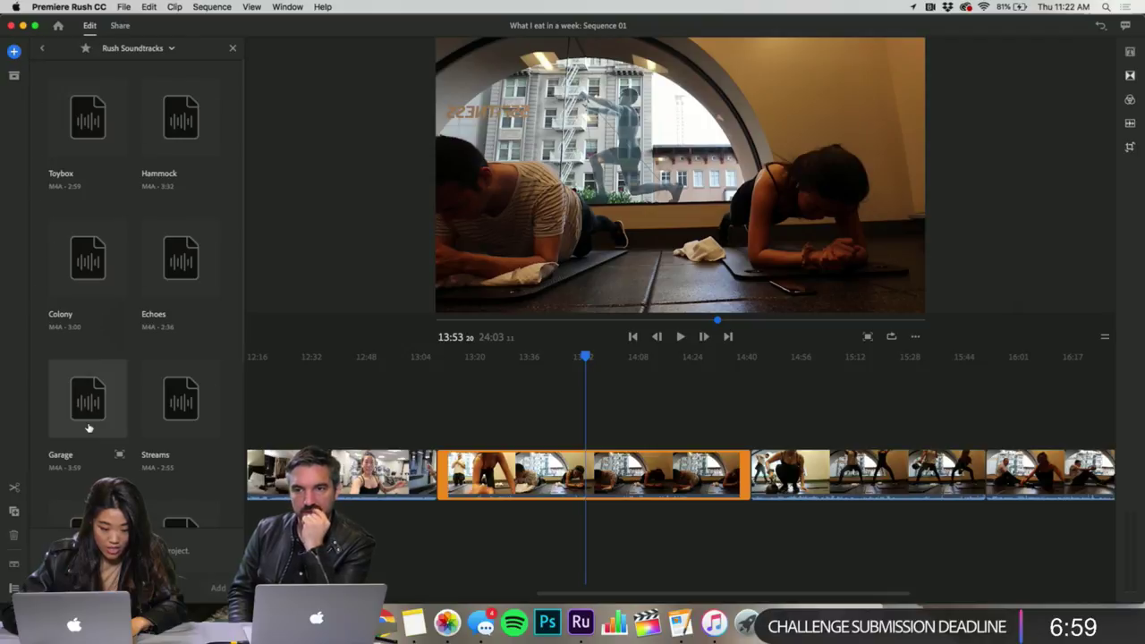
scroll(92, 388, "down", 3)
scroll(91, 388, "up", 3)
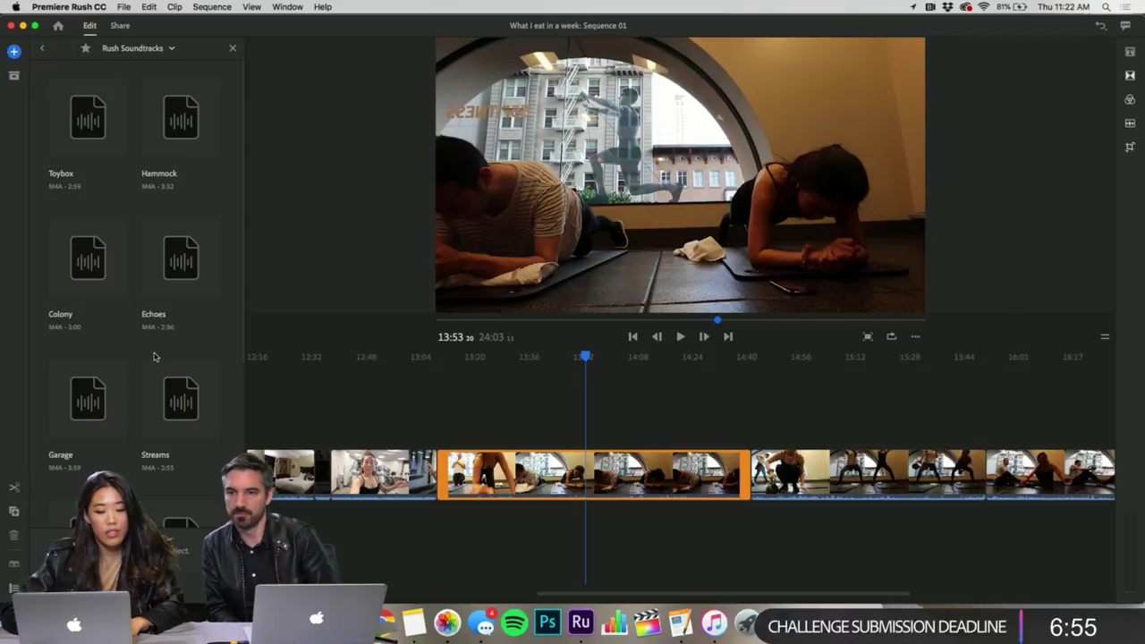
scroll(156, 243, "down", 3)
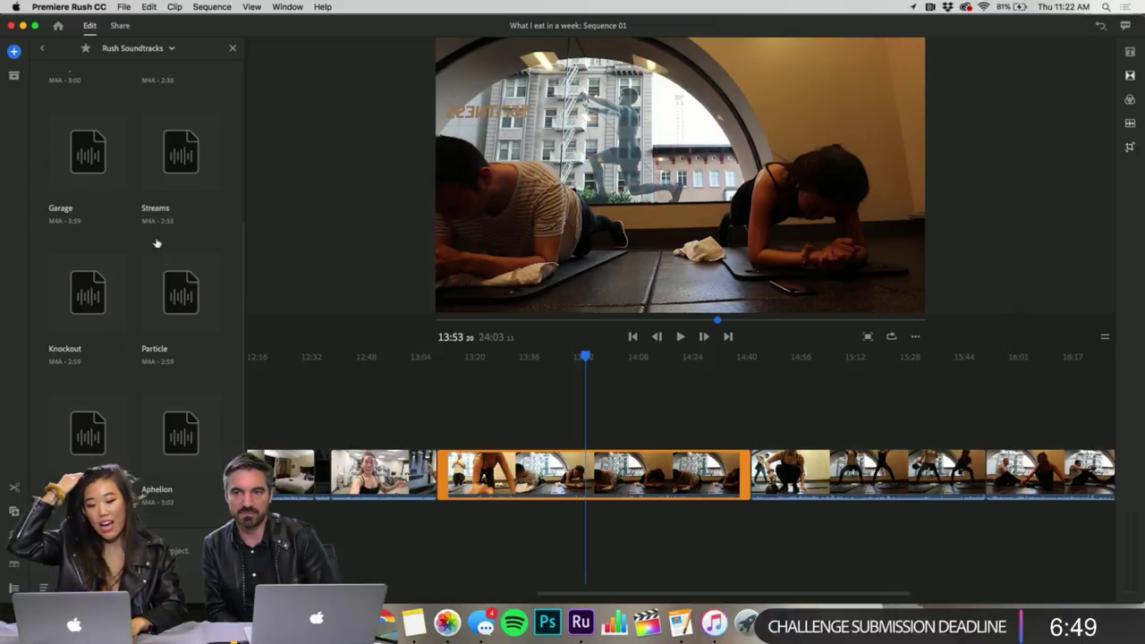
scroll(139, 258, "up", 3)
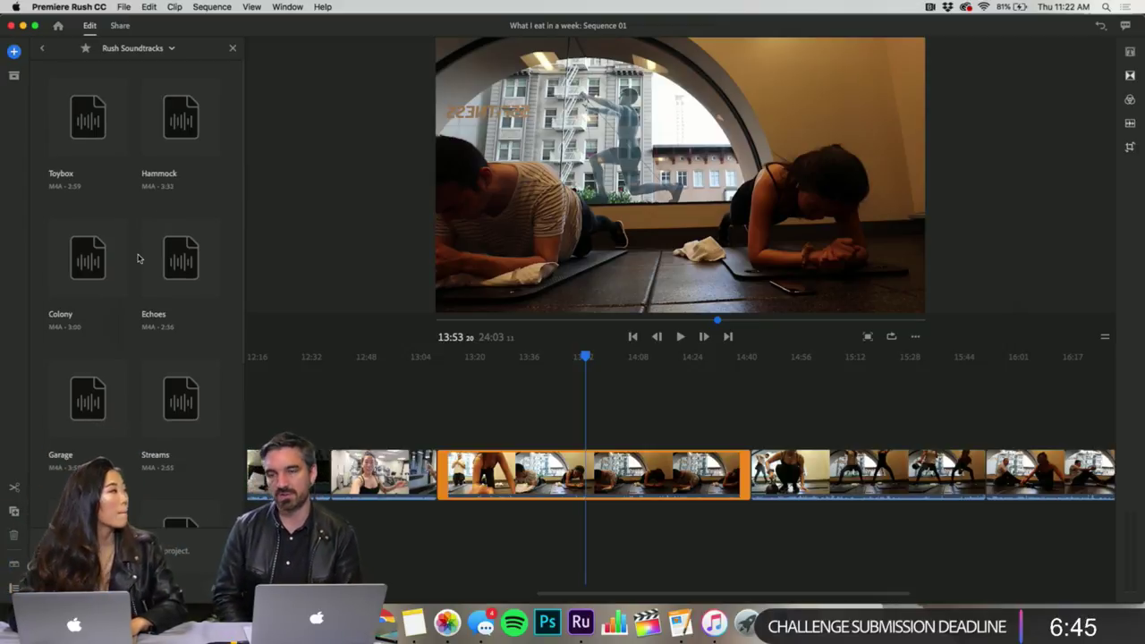
scroll(139, 259, "down", 3)
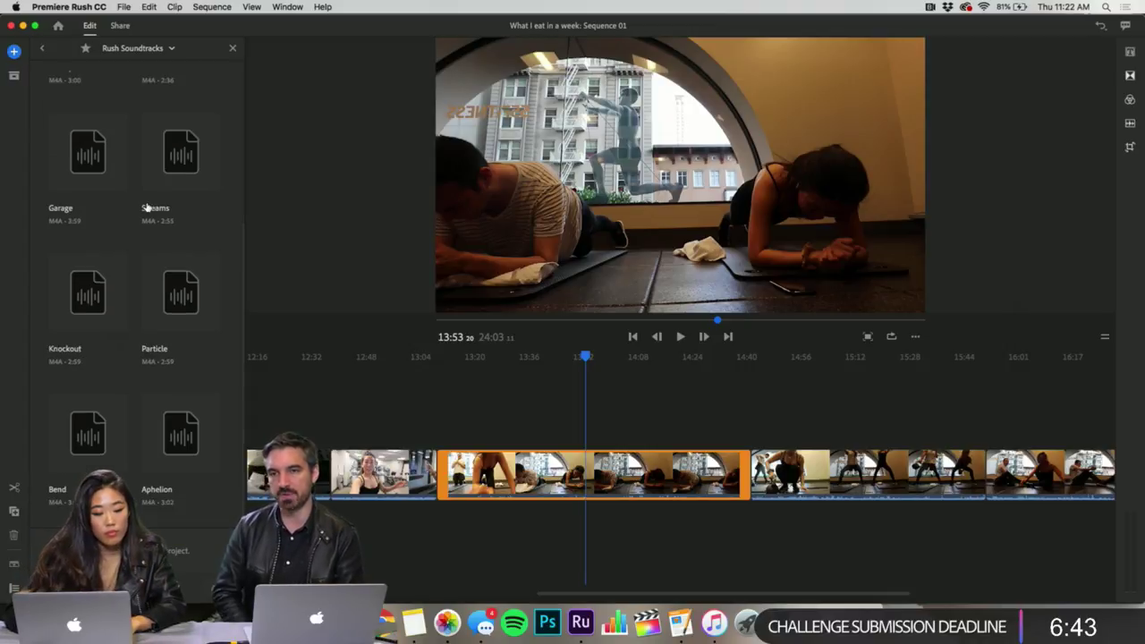
scroll(146, 208, "up", 3)
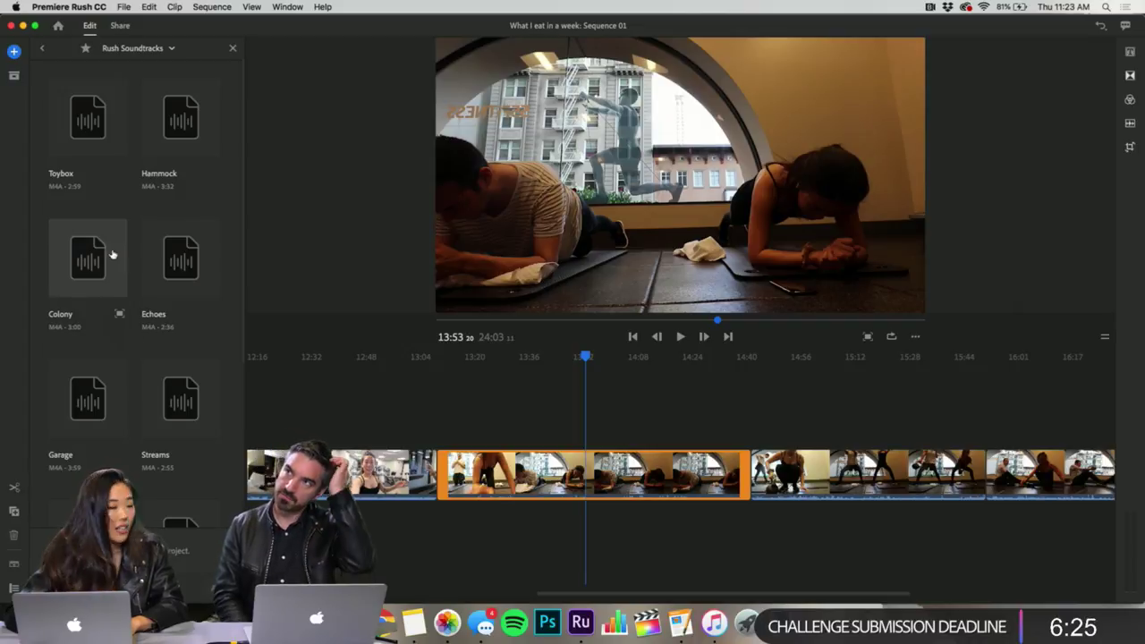
scroll(152, 273, "down", 5)
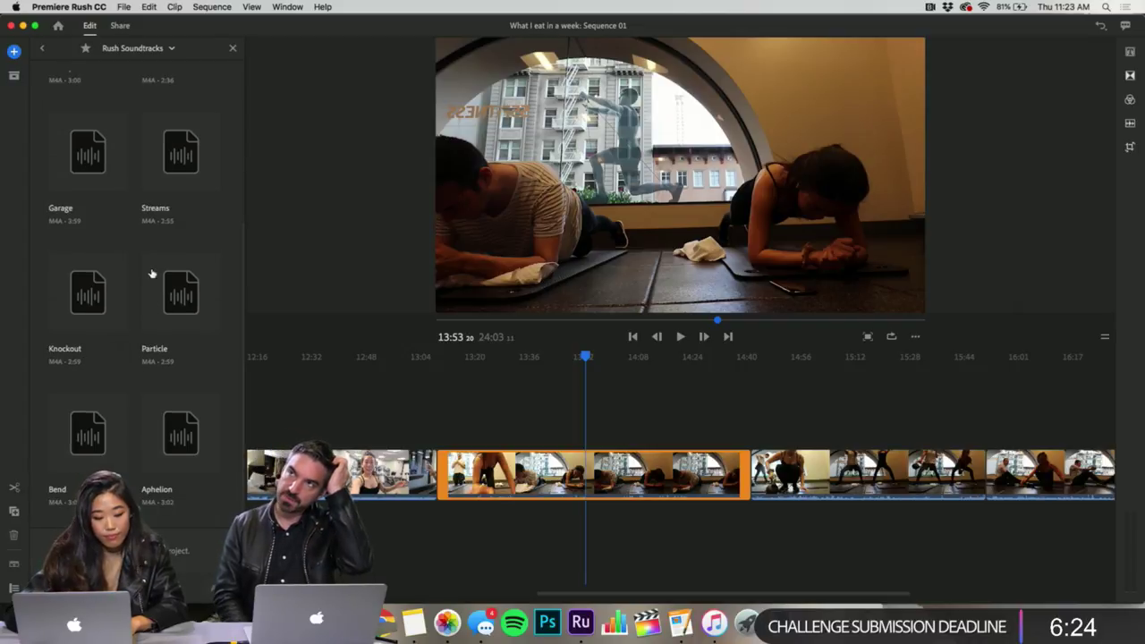
left_click(99, 298)
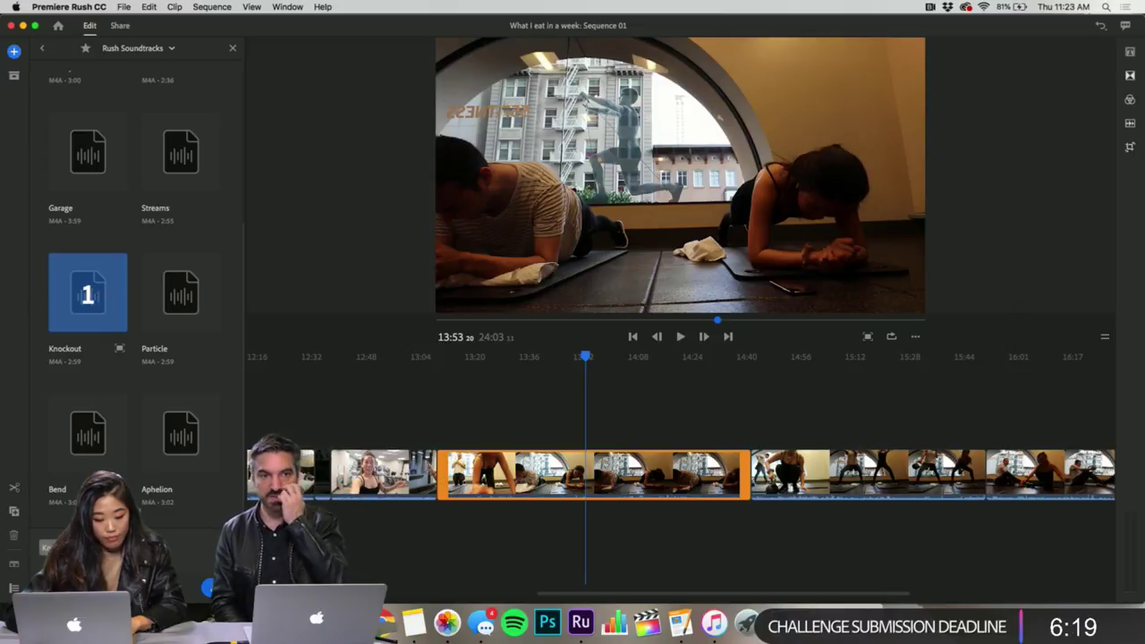
- Add Knockout to the sequence and trim the plank clip to start later
left_click(219, 548)
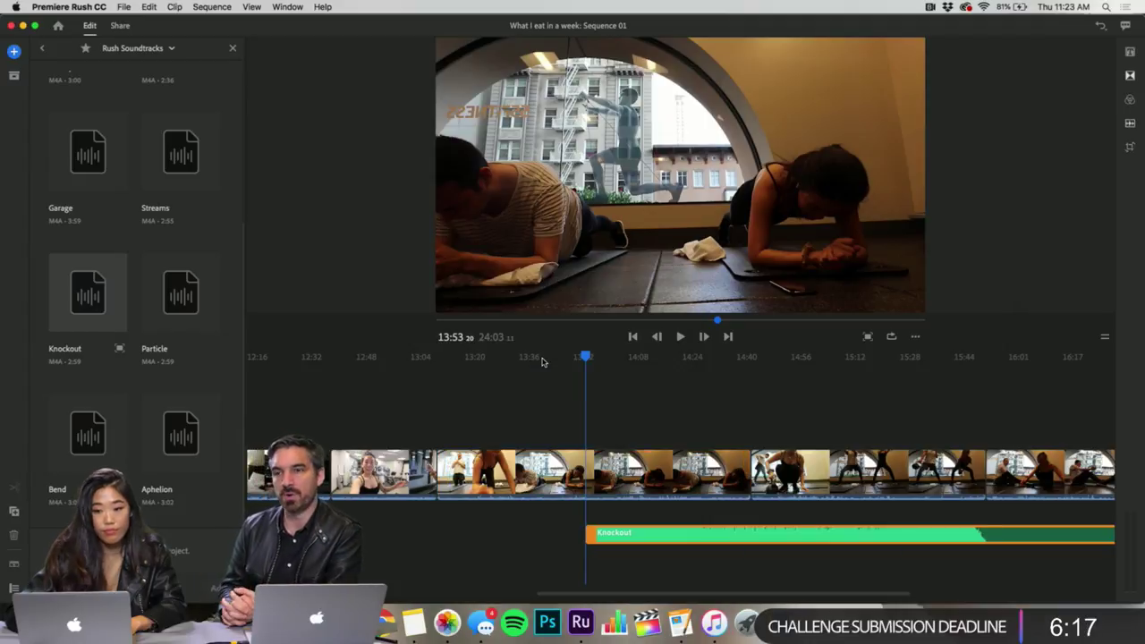
scroll(627, 514, "right", 2)
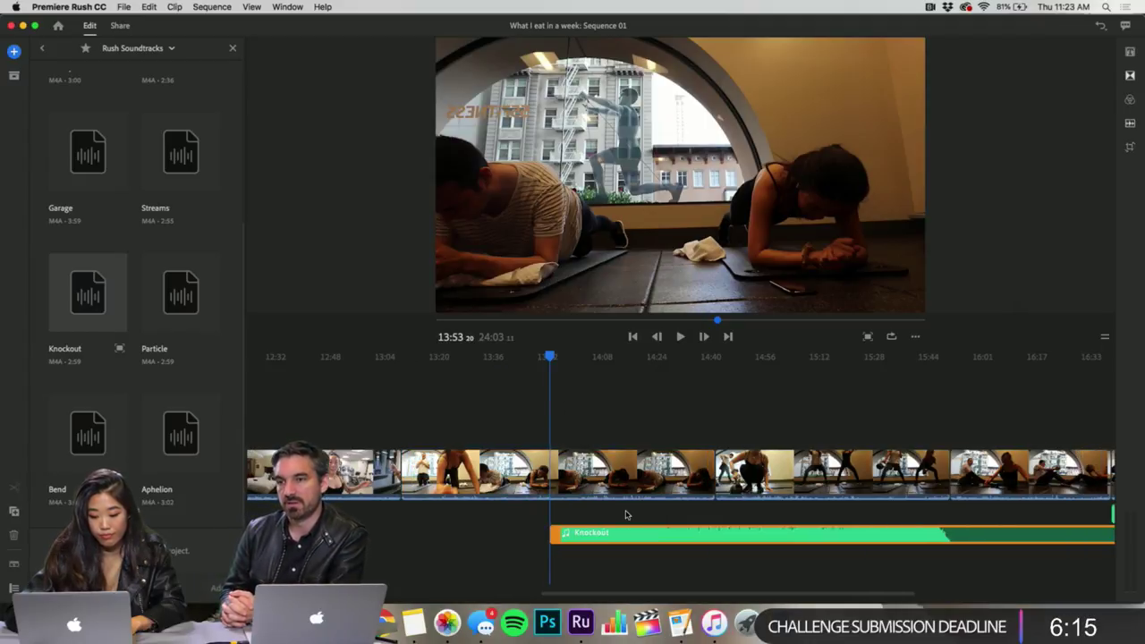
left_click(408, 458)
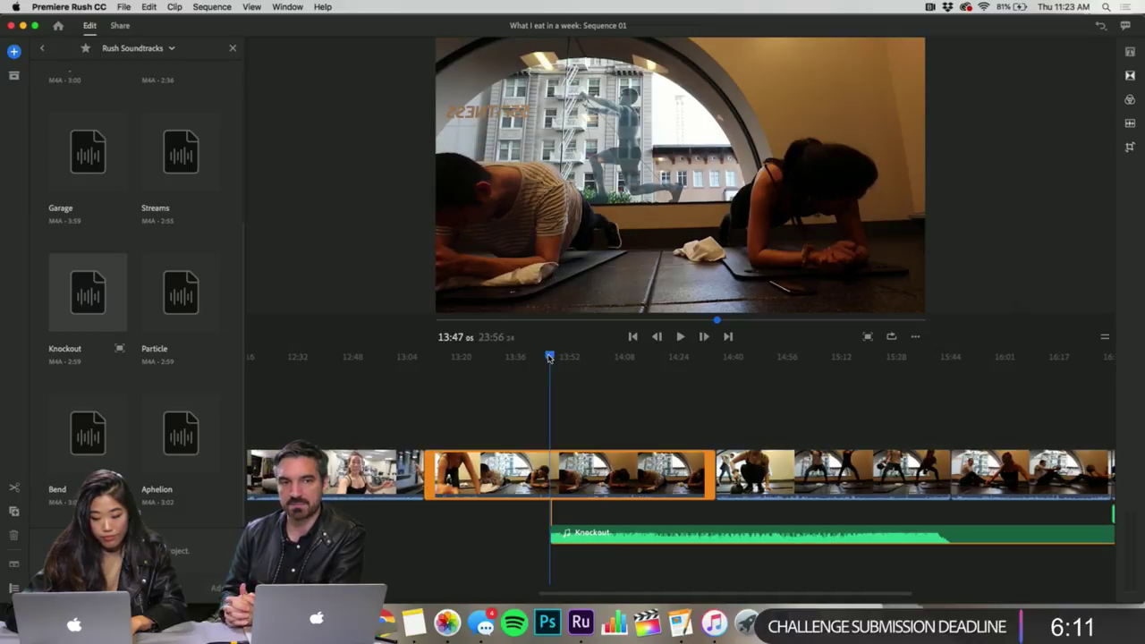
left_click(405, 393)
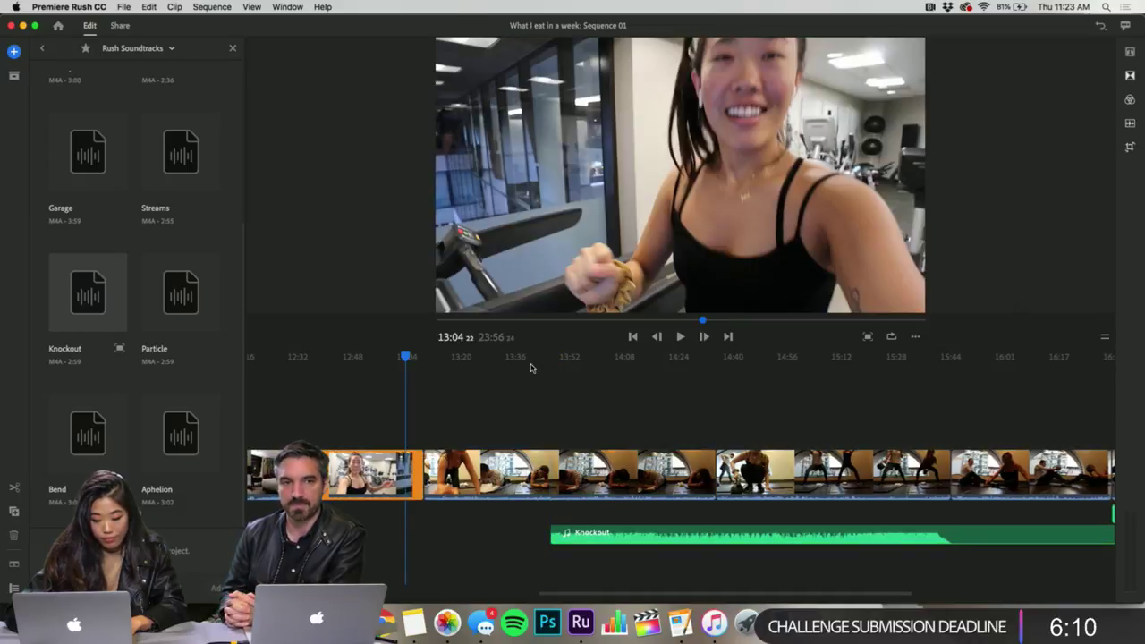
left_click(414, 357)
left_click_drag(416, 358, 469, 368)
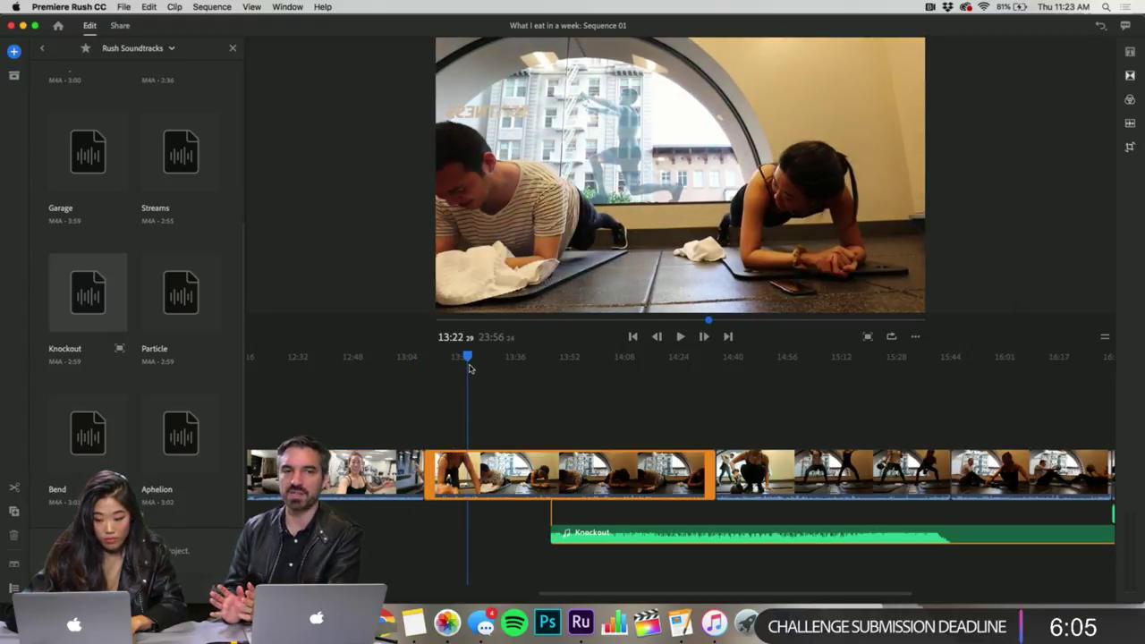
left_click_drag(433, 460, 450, 464)
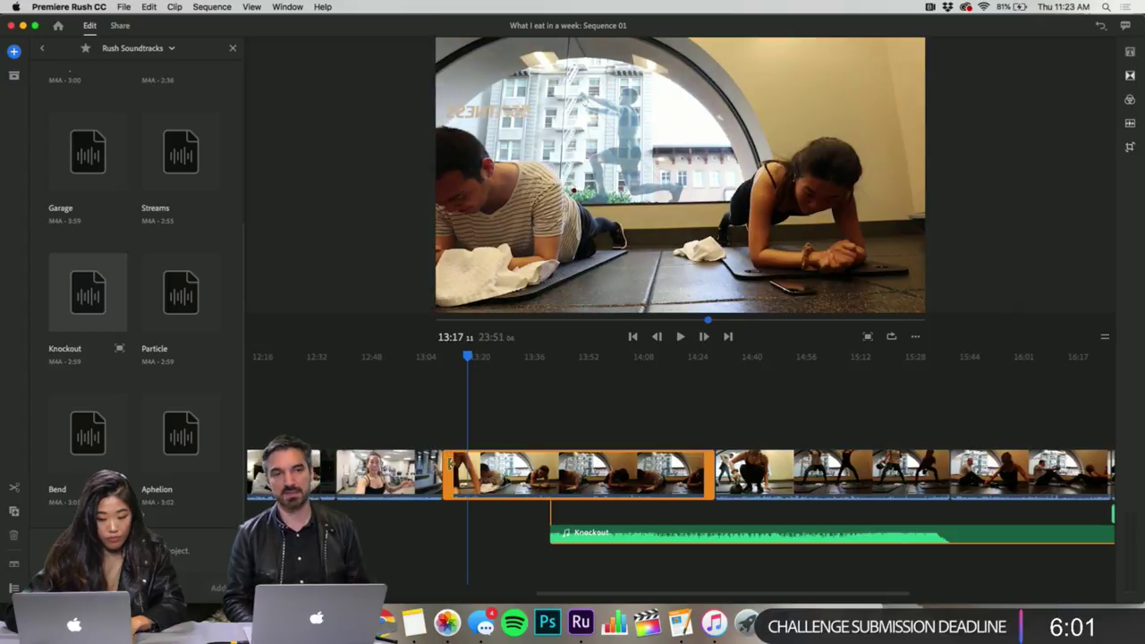
- Slide the Knockout music left so it begins with the plank clip near 13:12
left_click(454, 357)
left_click_drag(454, 357, 476, 368)
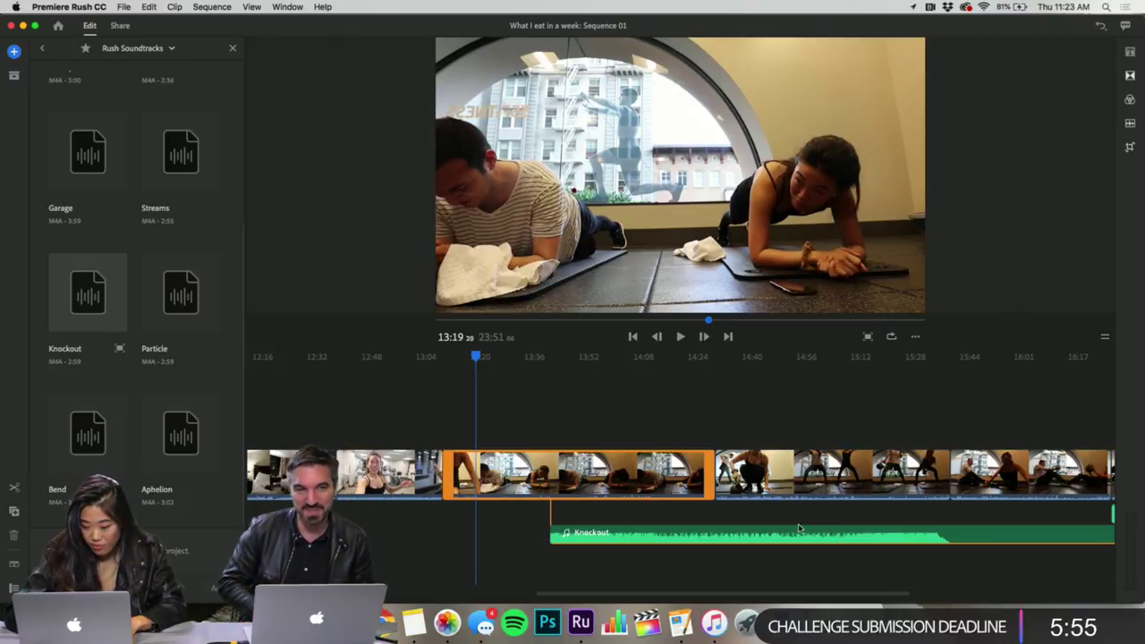
left_click_drag(774, 533, 667, 533)
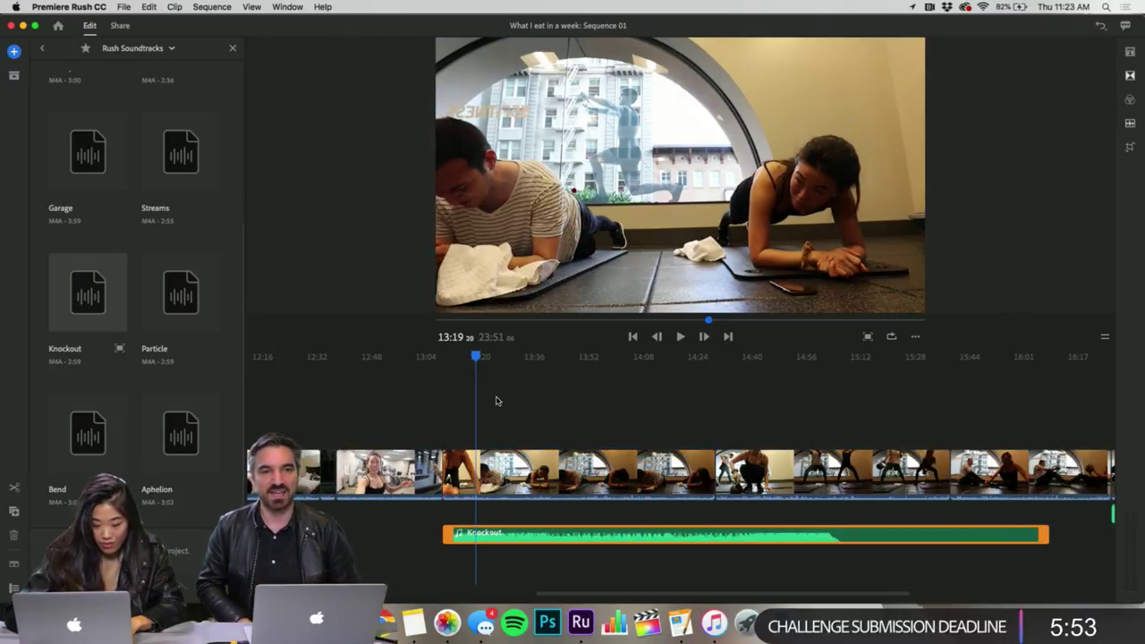
left_click(452, 383)
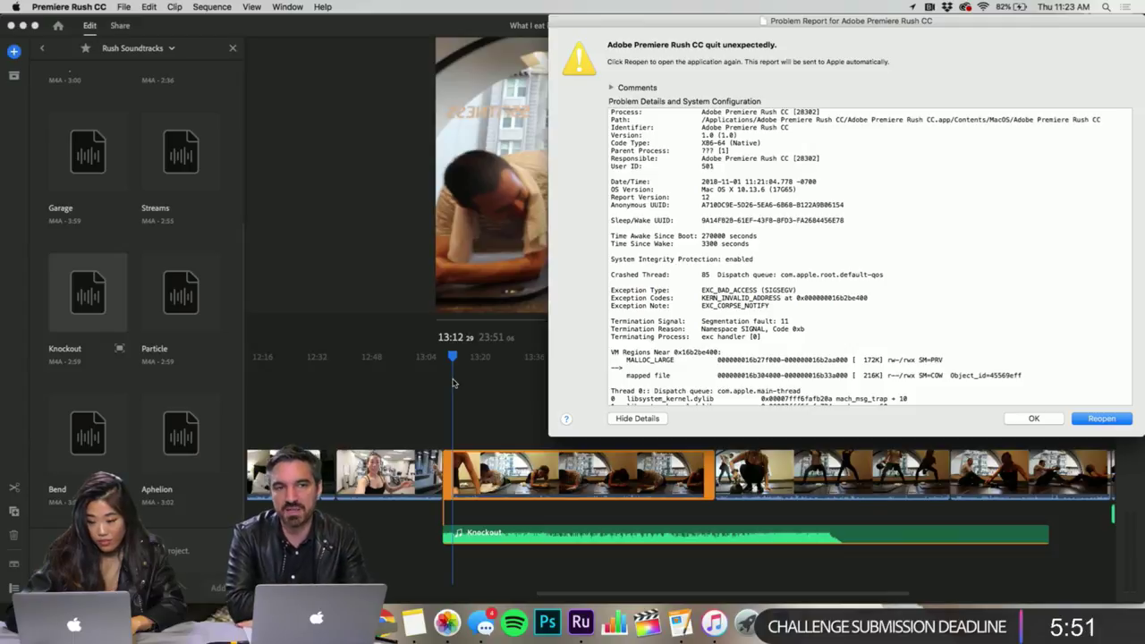
- Reopen Premiere Rush, send Adobe the crash report, and dismiss the thank-you sheet
left_click(1102, 419)
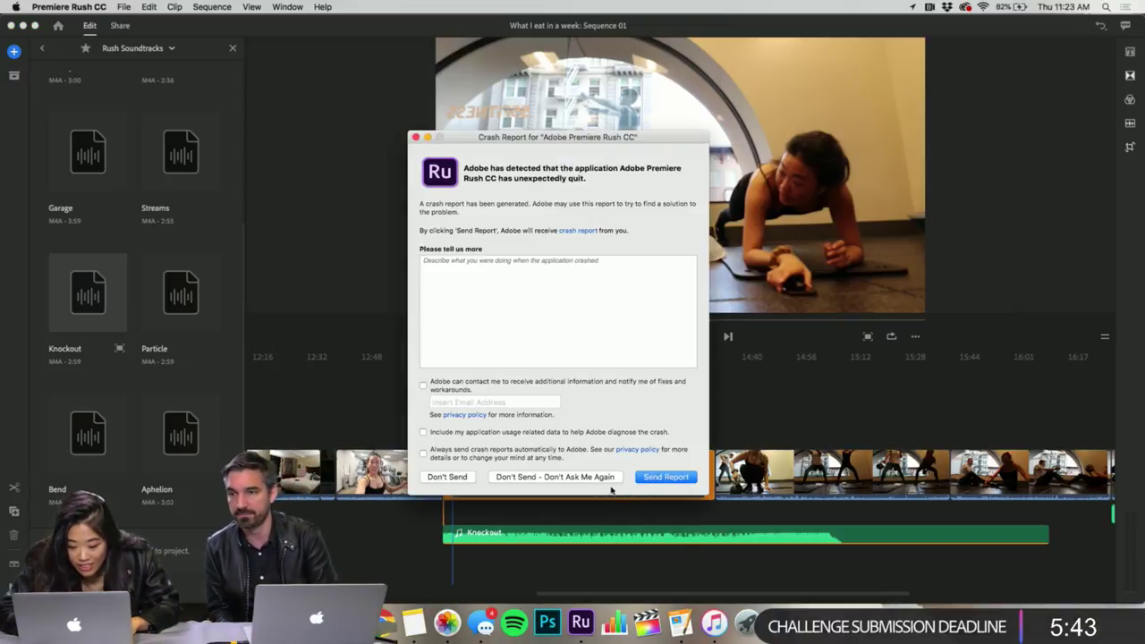
left_click(674, 480)
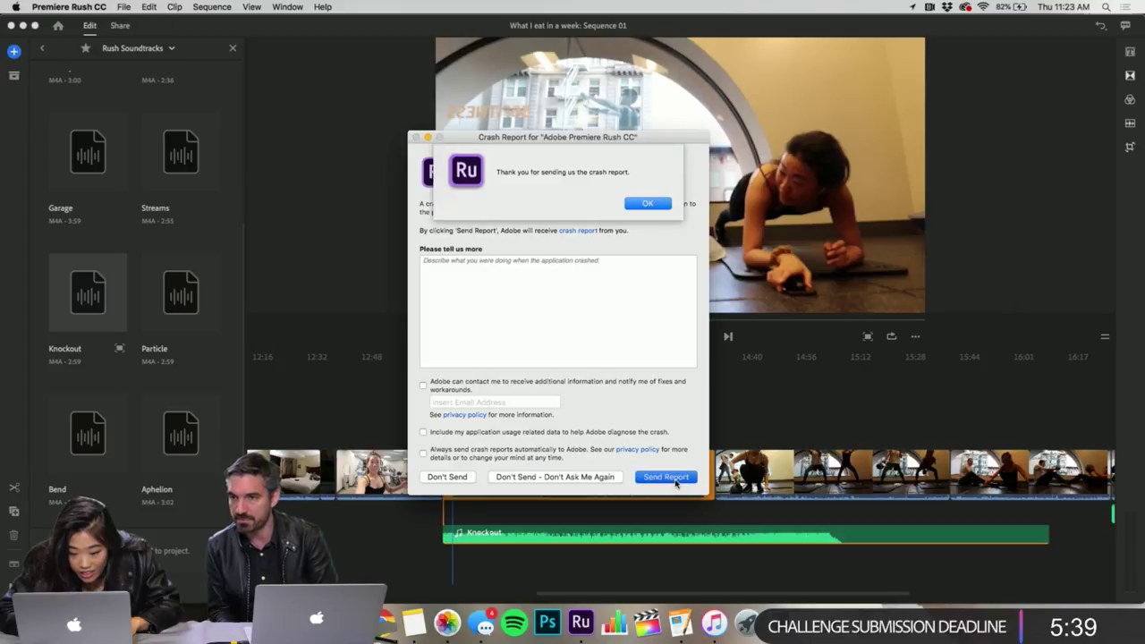
left_click(648, 204)
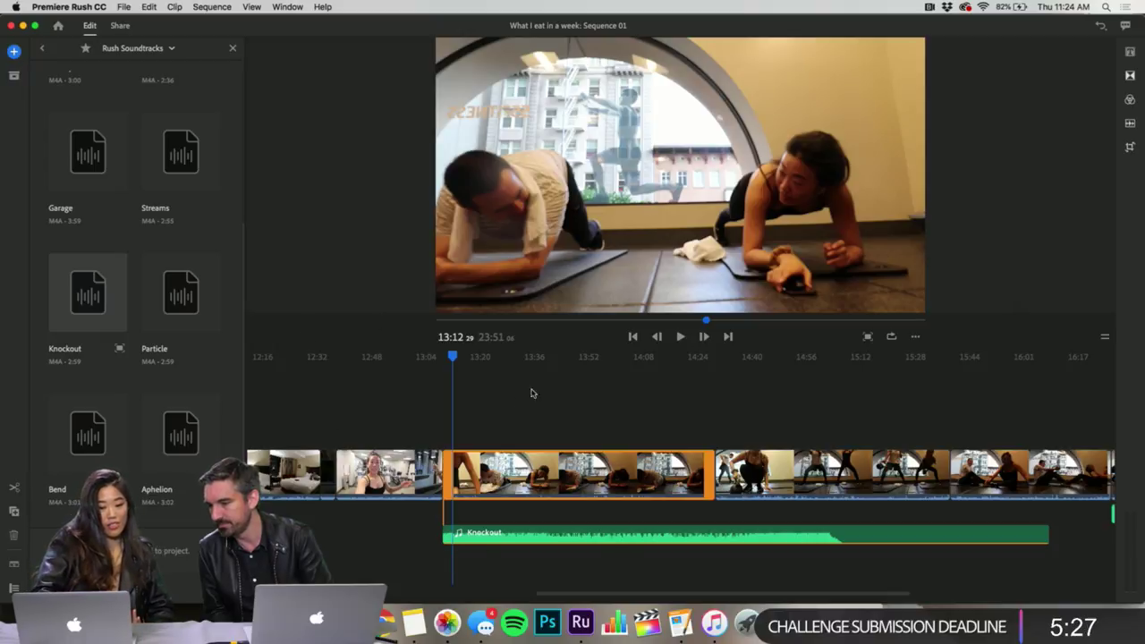
left_click(514, 403)
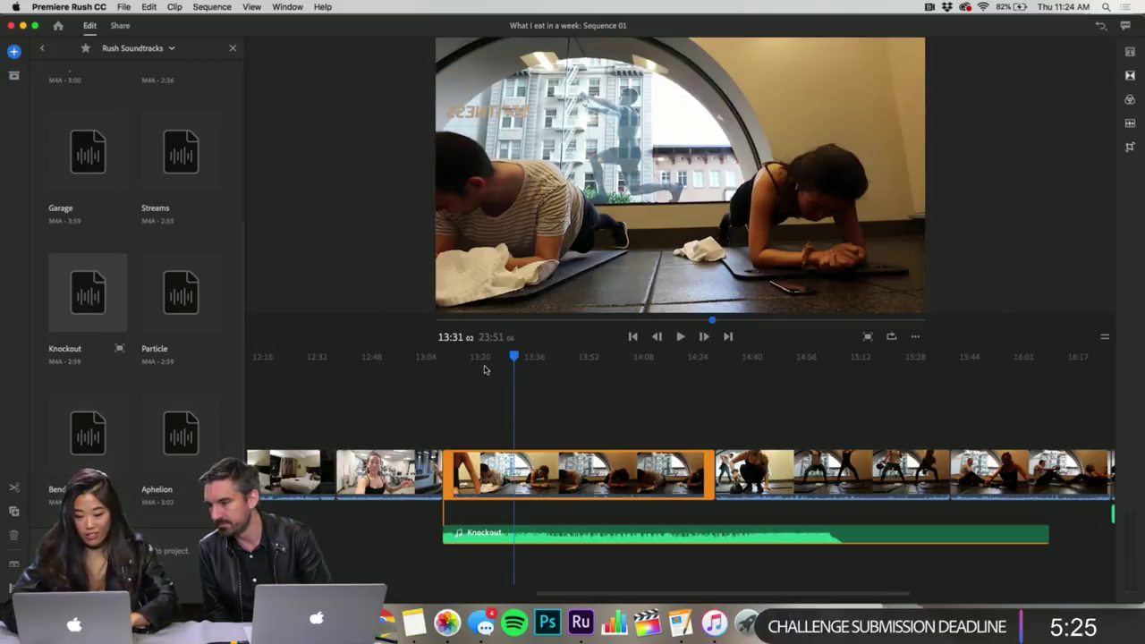
left_click_drag(513, 358, 446, 362)
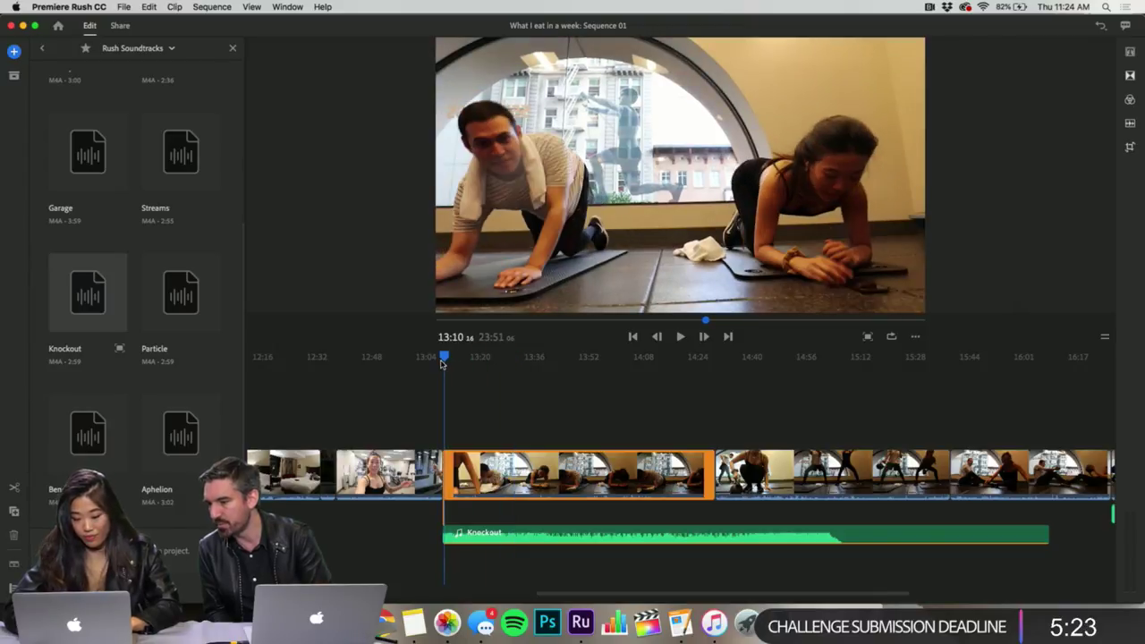
key("XF86AudioRaiseVolume")
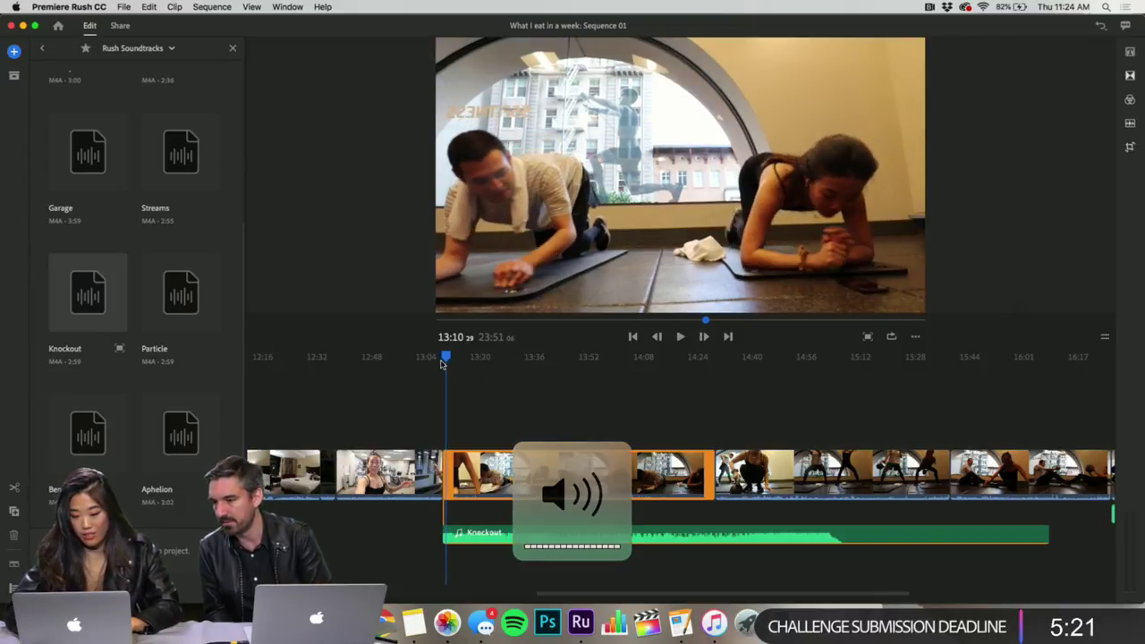
key("XF86AudioLowerVolume")
key("space")
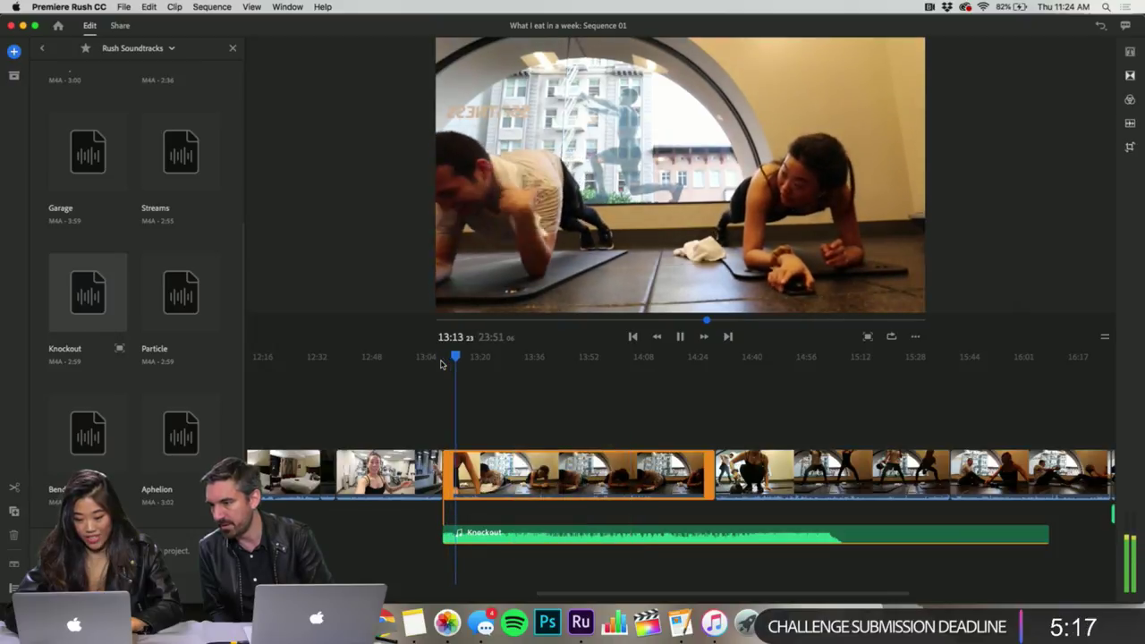
key("space")
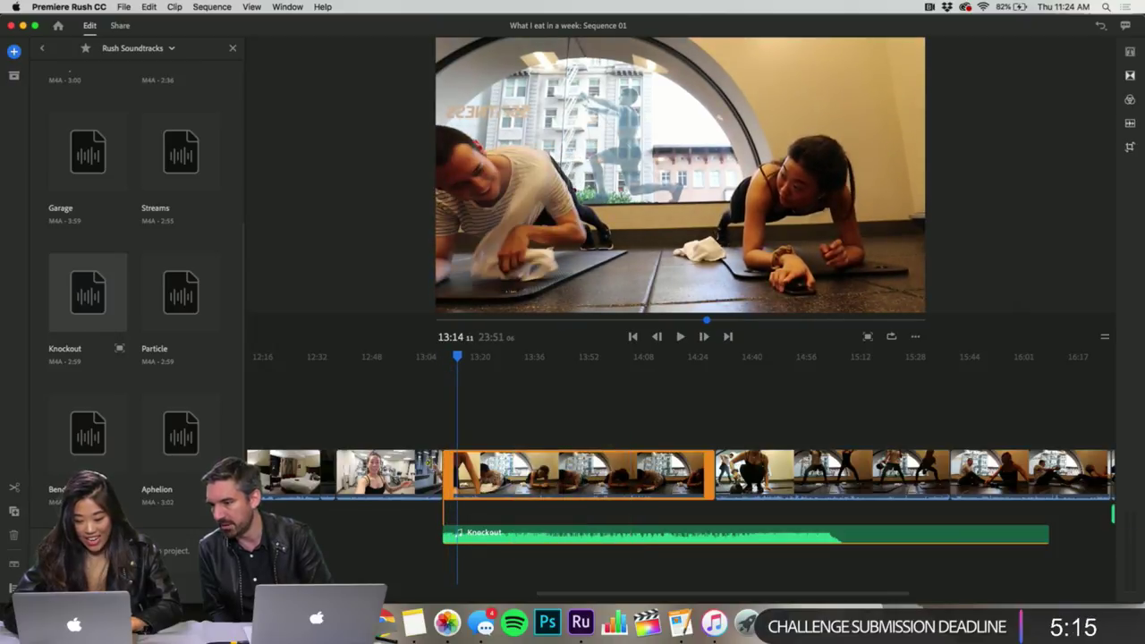
scroll(429, 465, "up", 5)
mouse_move(541, 533)
left_mouse_down()
mouse_move(606, 528)
mouse_move(553, 535)
left_mouse_up()
left_click(521, 394)
key("space")
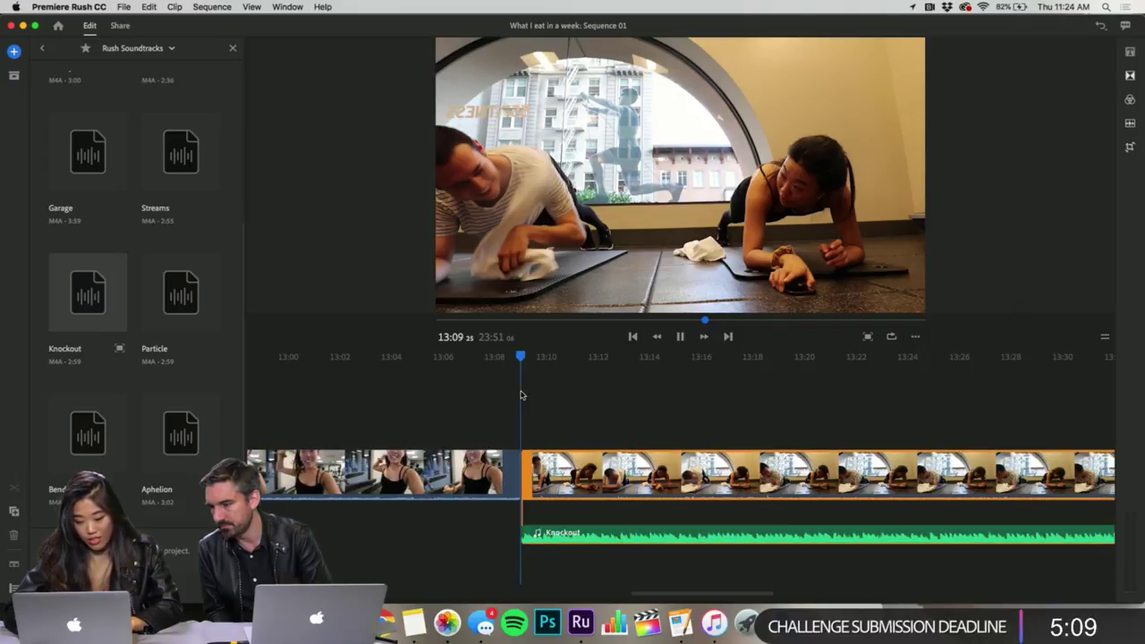
key("space")
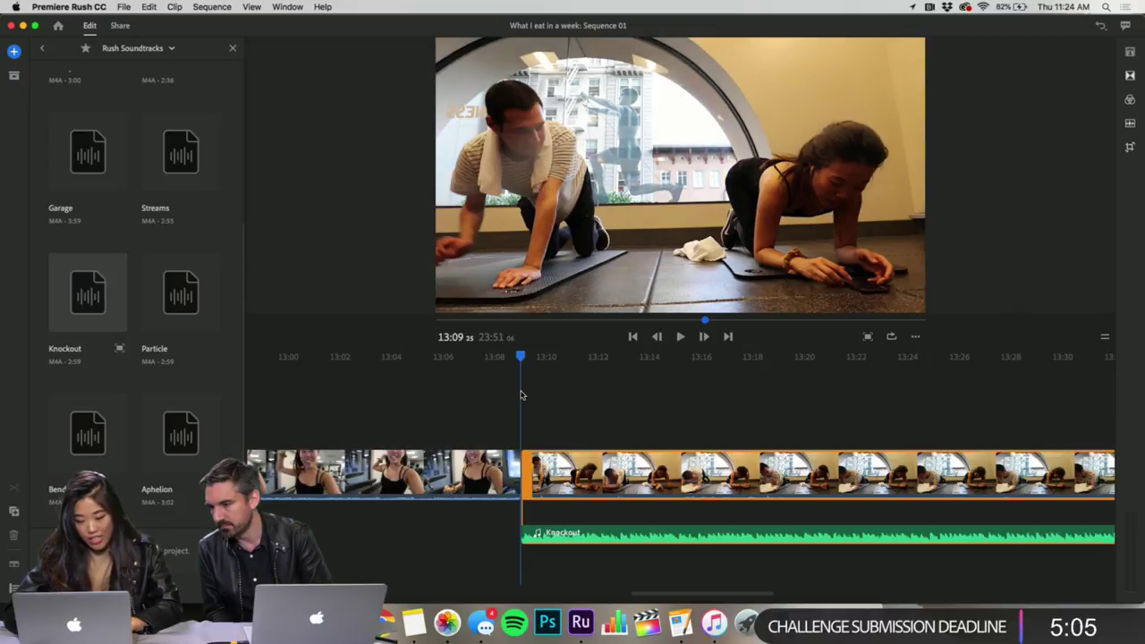
key("space")
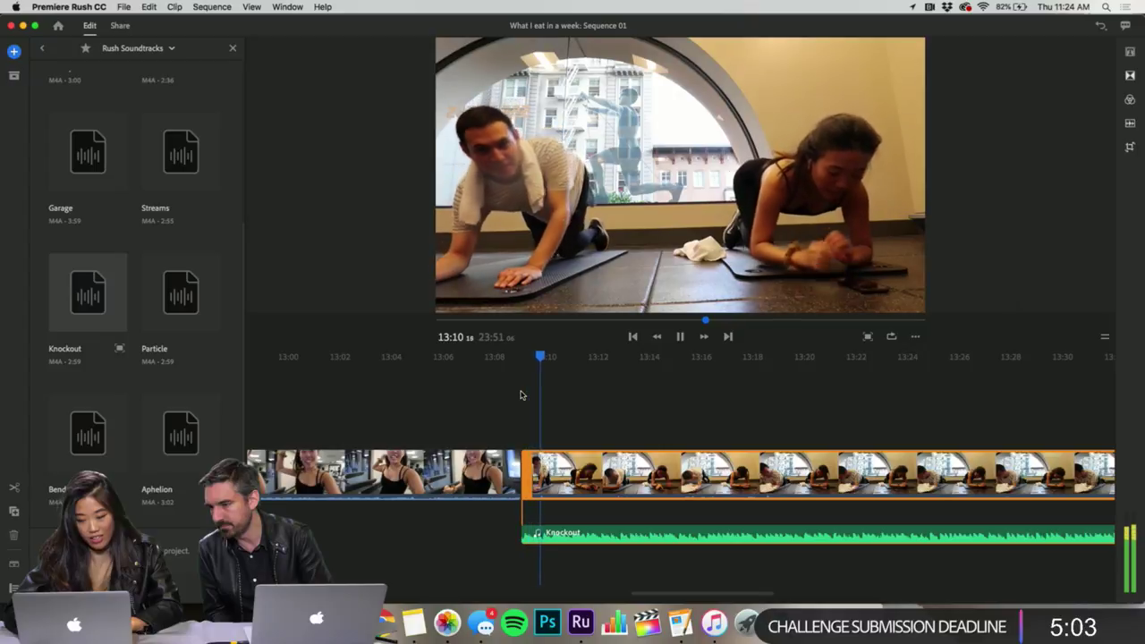
key("space")
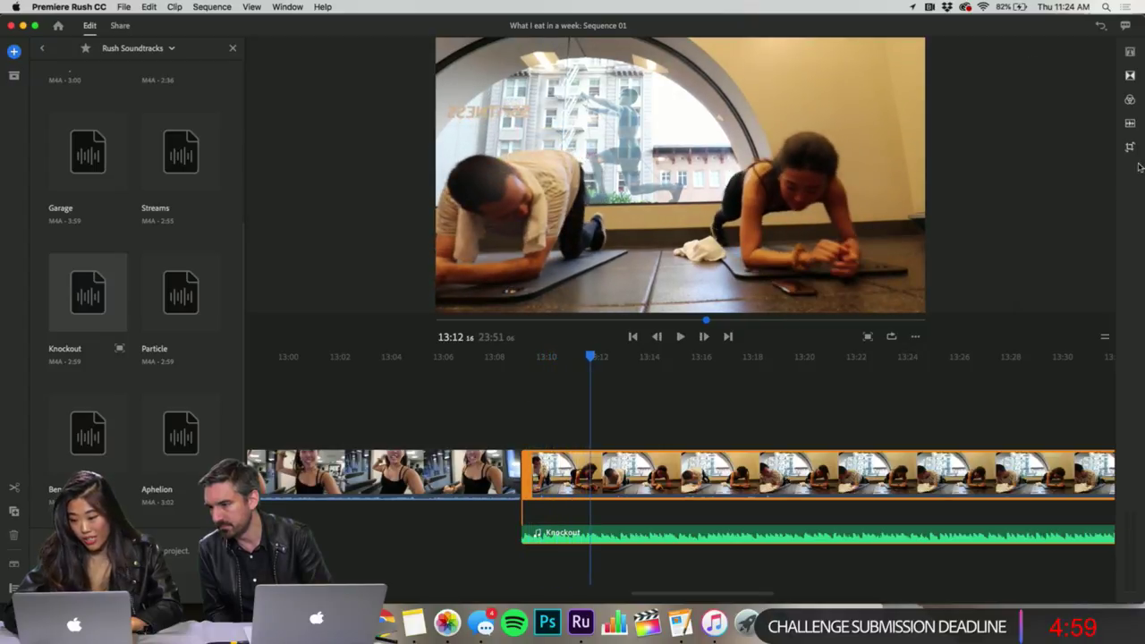
- In the clip's advanced audio settings, lower the volume to 14 and replay the cut
left_click(1131, 123)
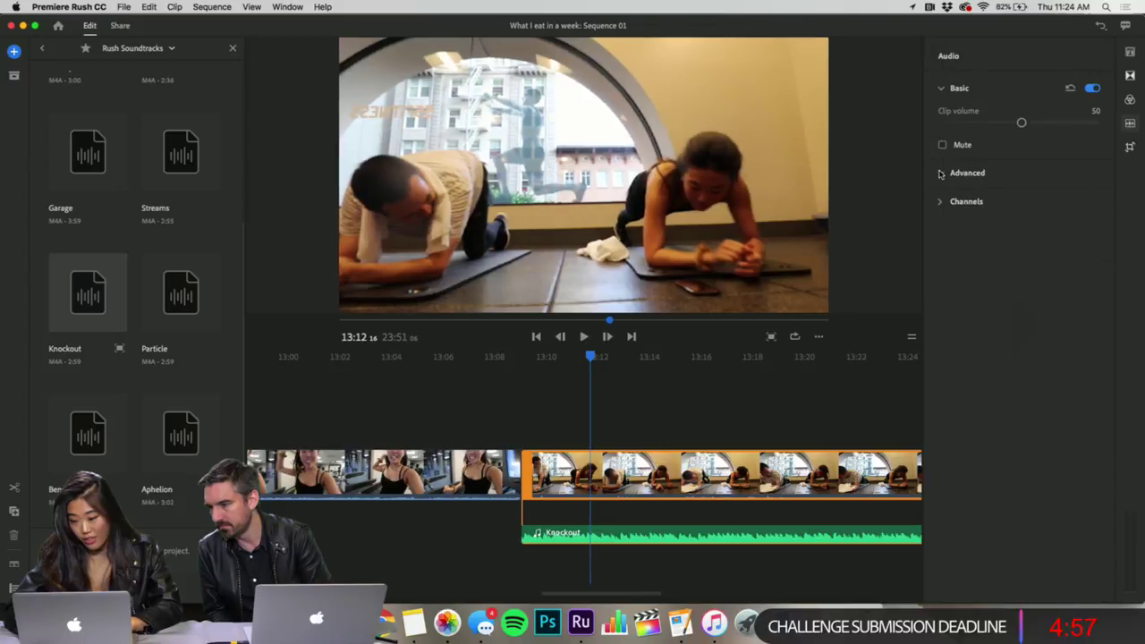
left_click(942, 174)
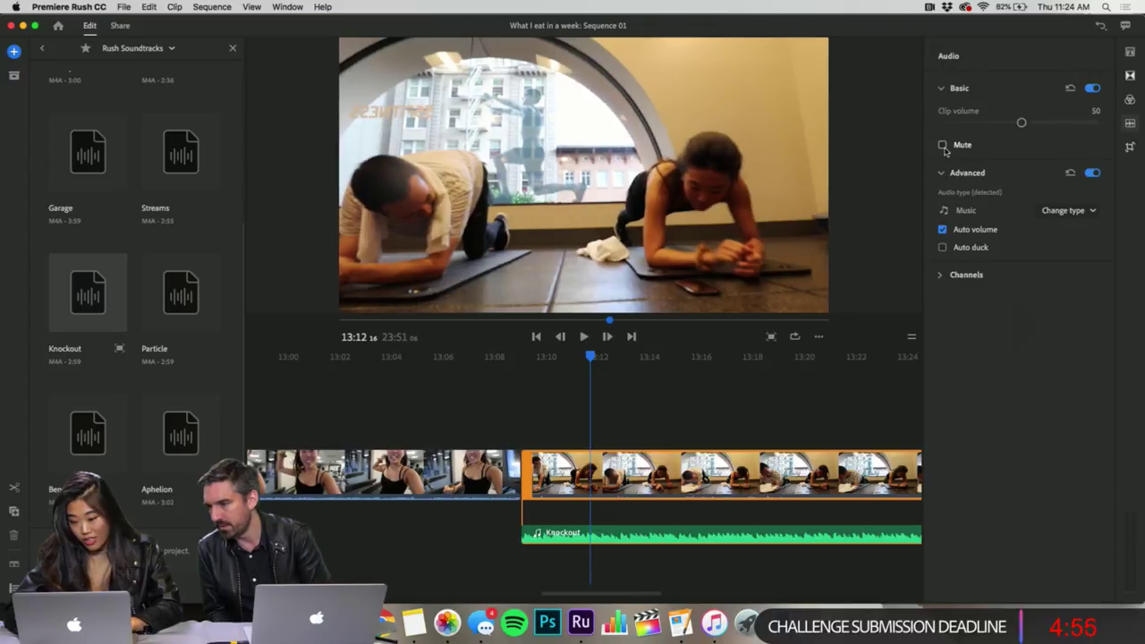
left_click_drag(981, 125, 960, 131)
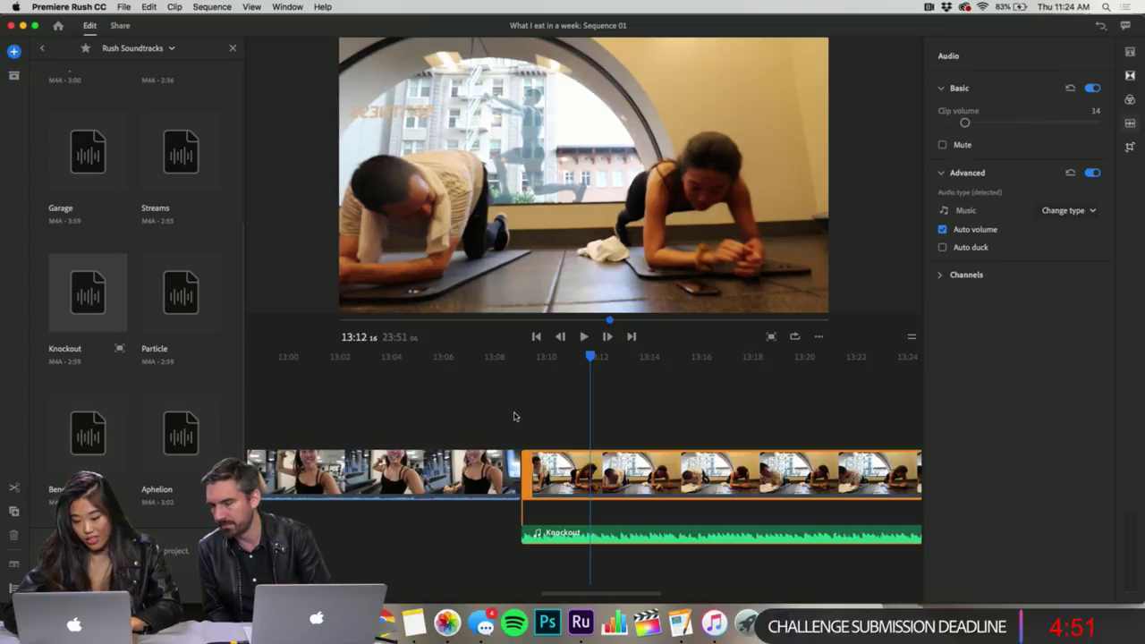
left_click(513, 417)
key("space")
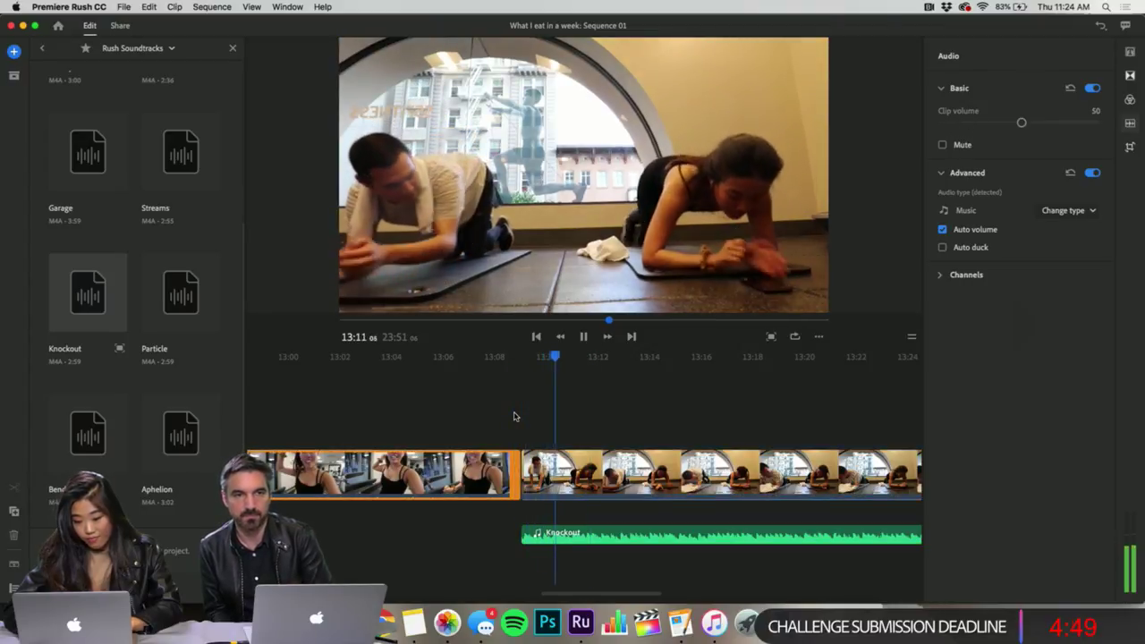
left_click(616, 478)
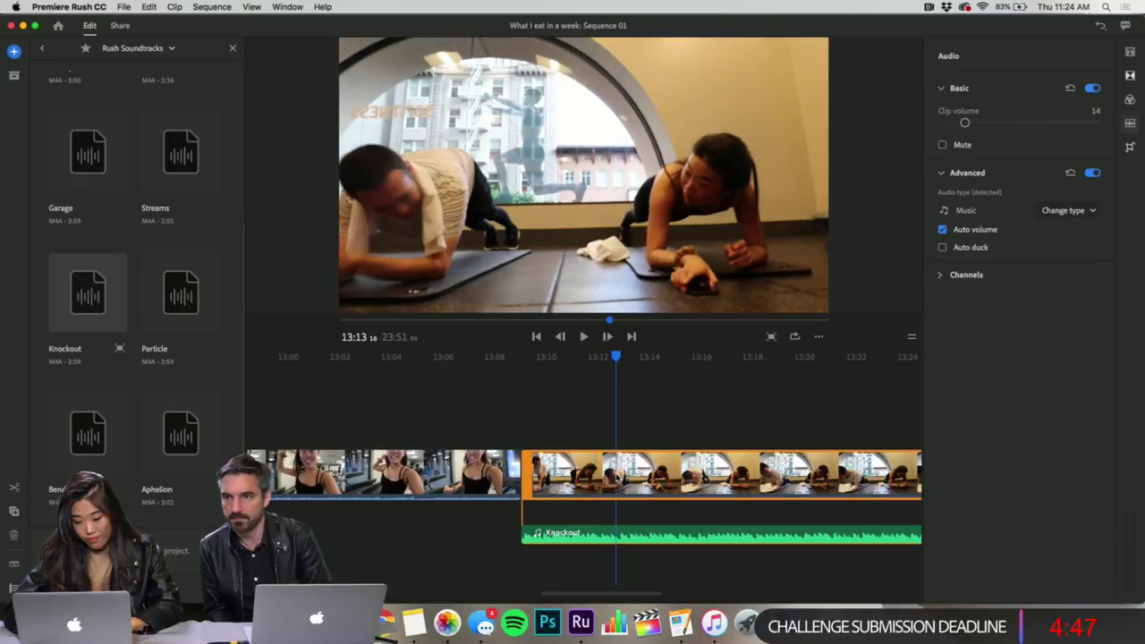
left_click(580, 428)
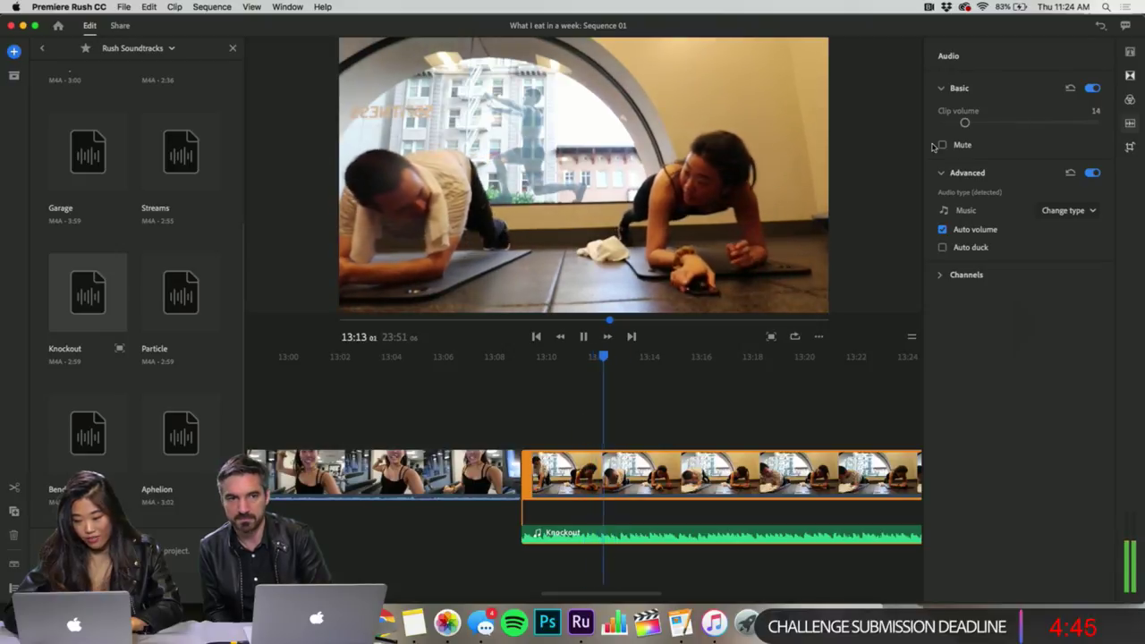
- Raise the clip volume to 24 and preview it through the plank clip to 13:40
left_click_drag(966, 123, 981, 122)
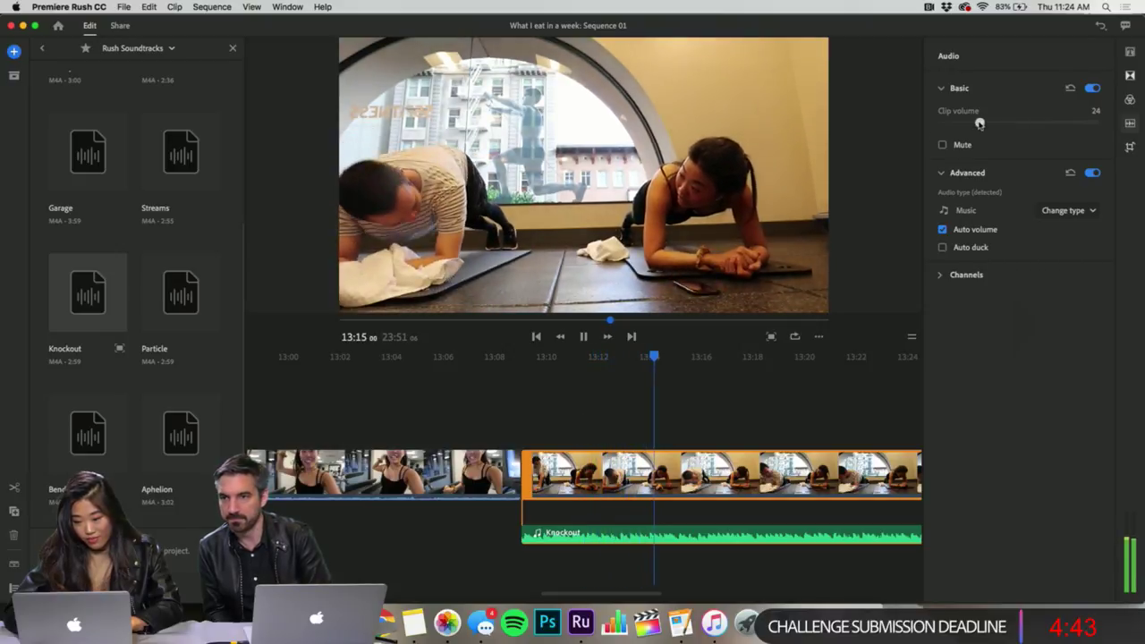
left_click(715, 410)
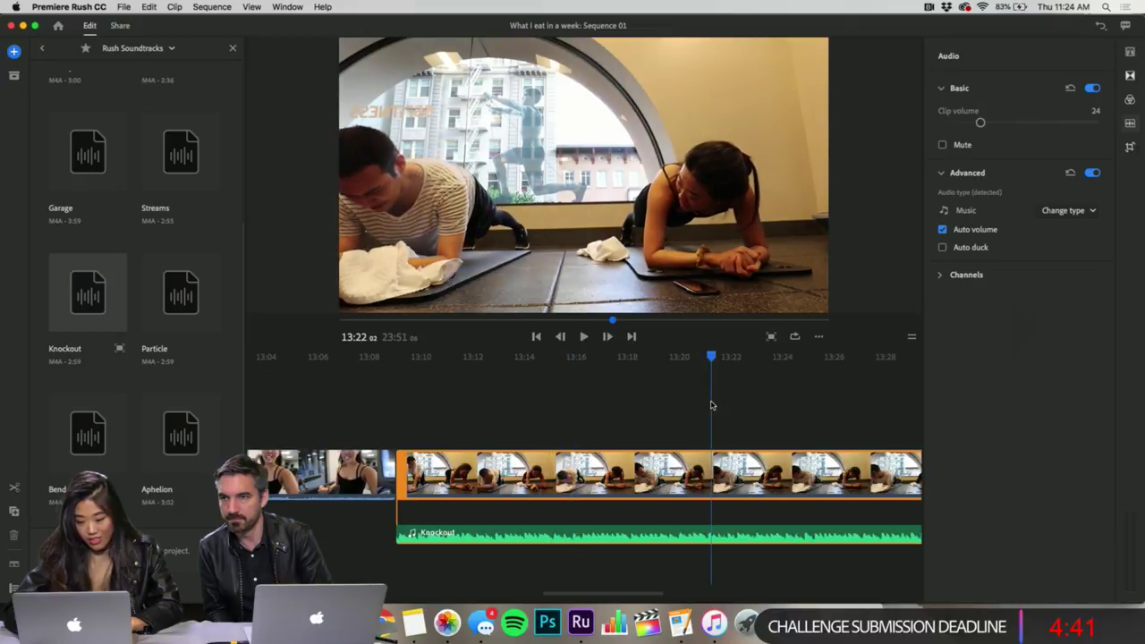
left_click(841, 411)
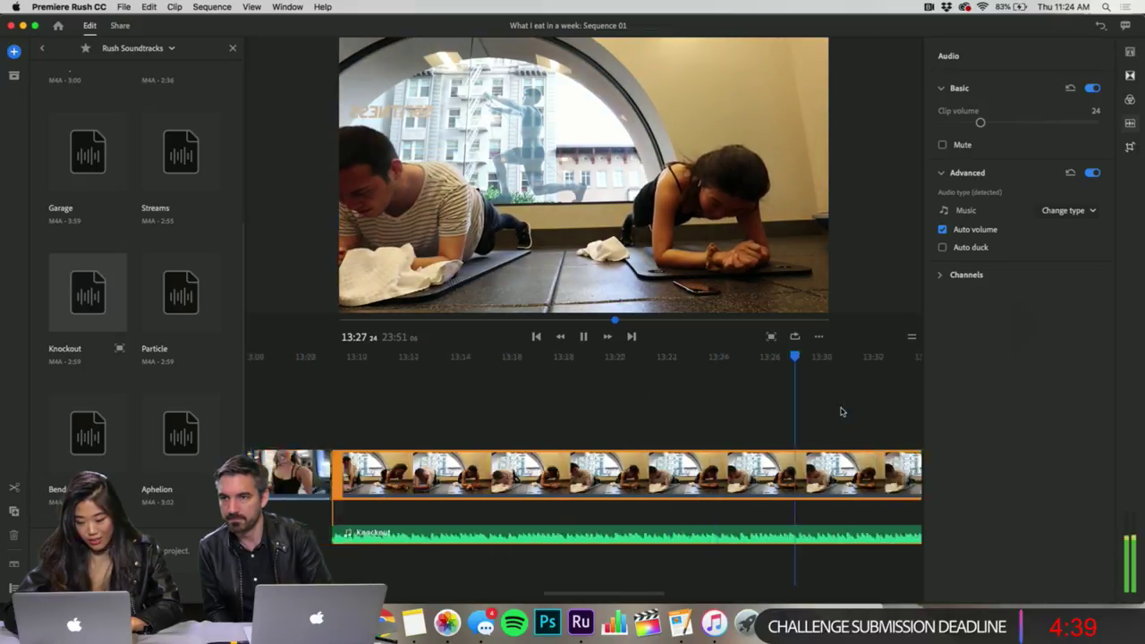
left_click(749, 410)
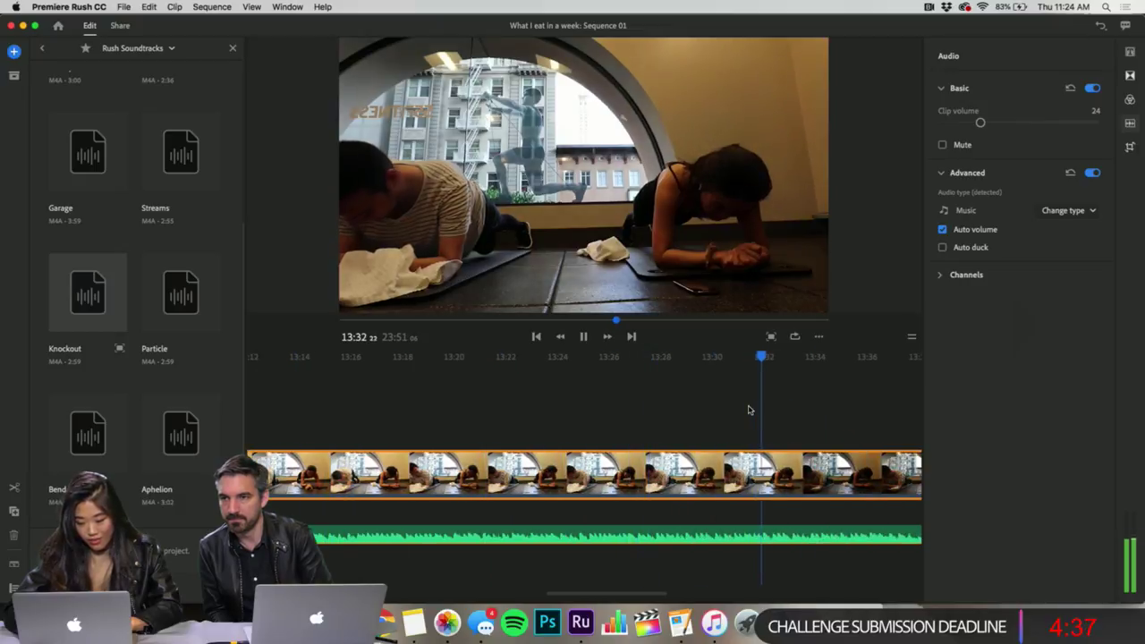
key("space")
key("space")
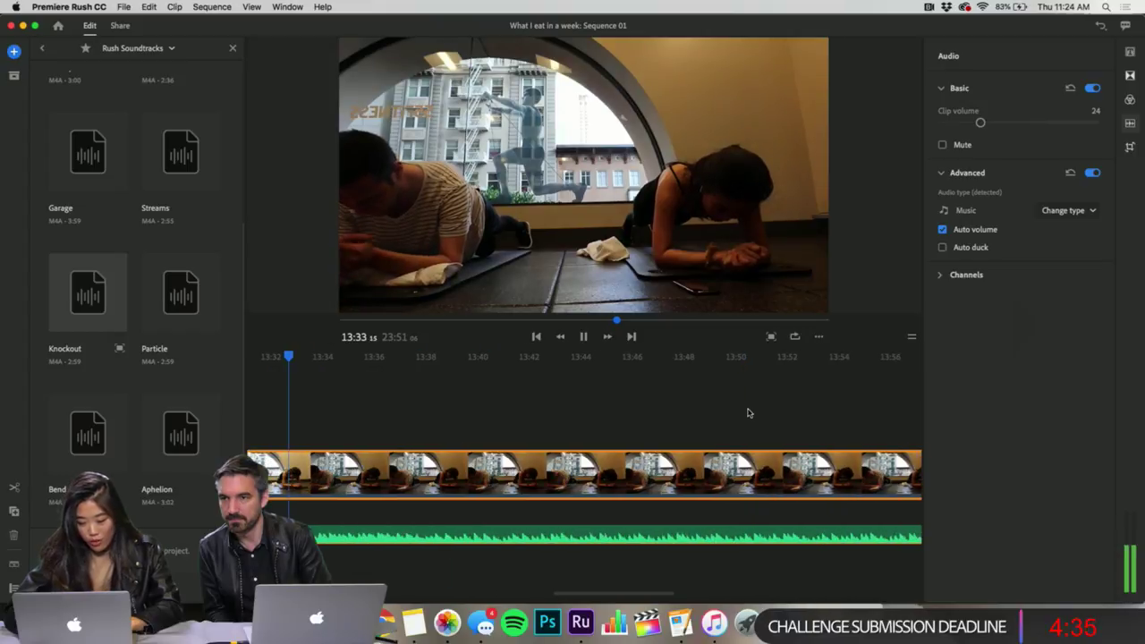
left_click(457, 393)
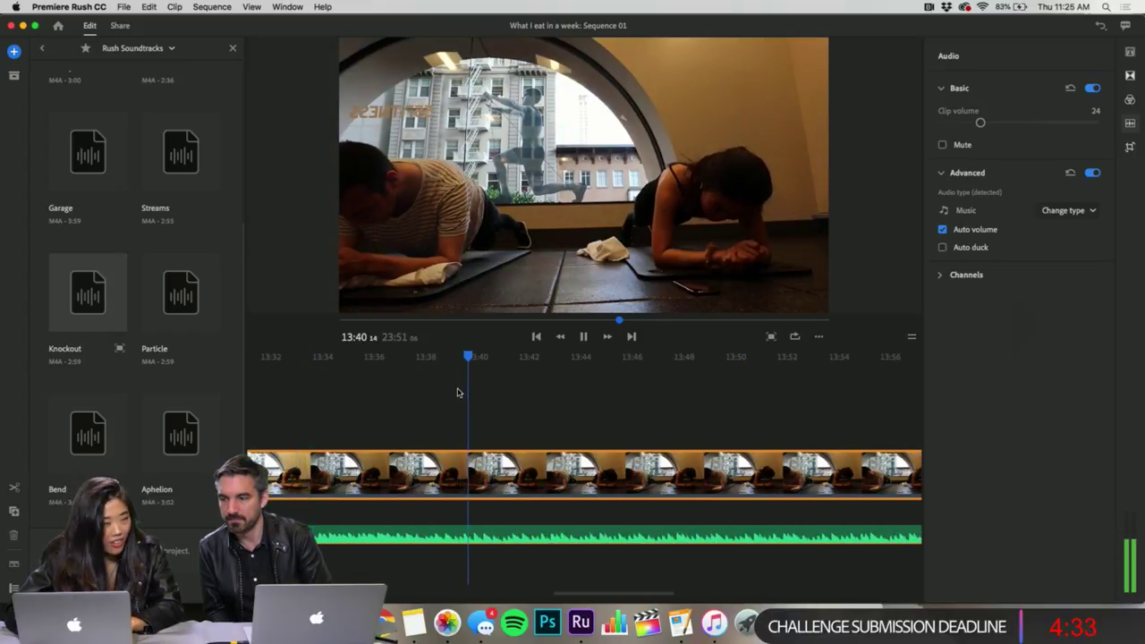
left_click(457, 393)
key("minus")
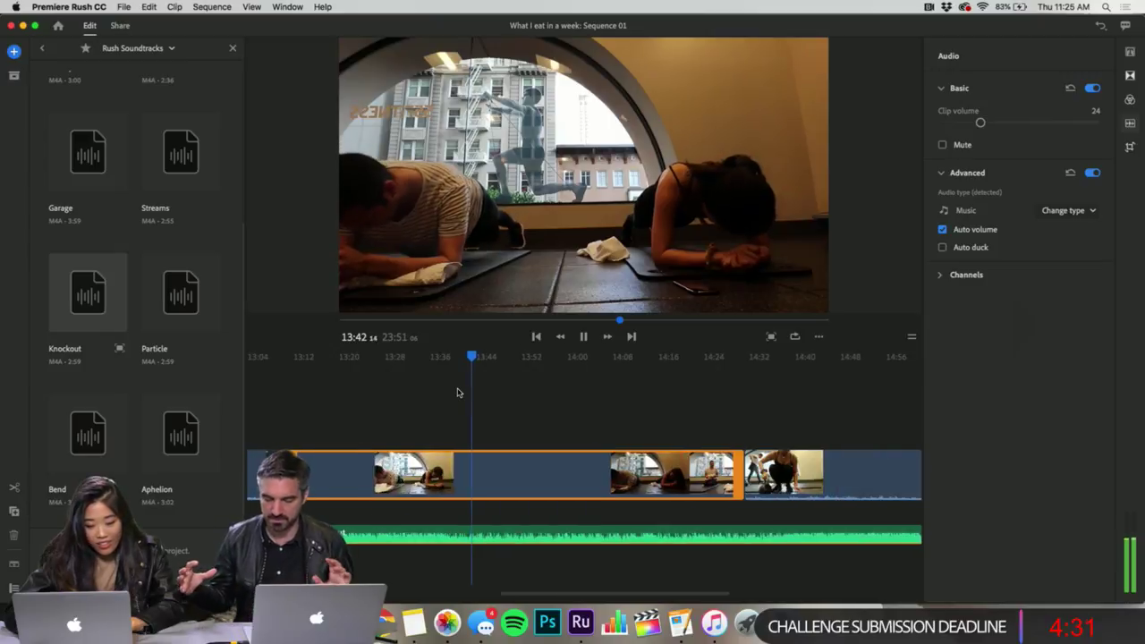
left_click(599, 409)
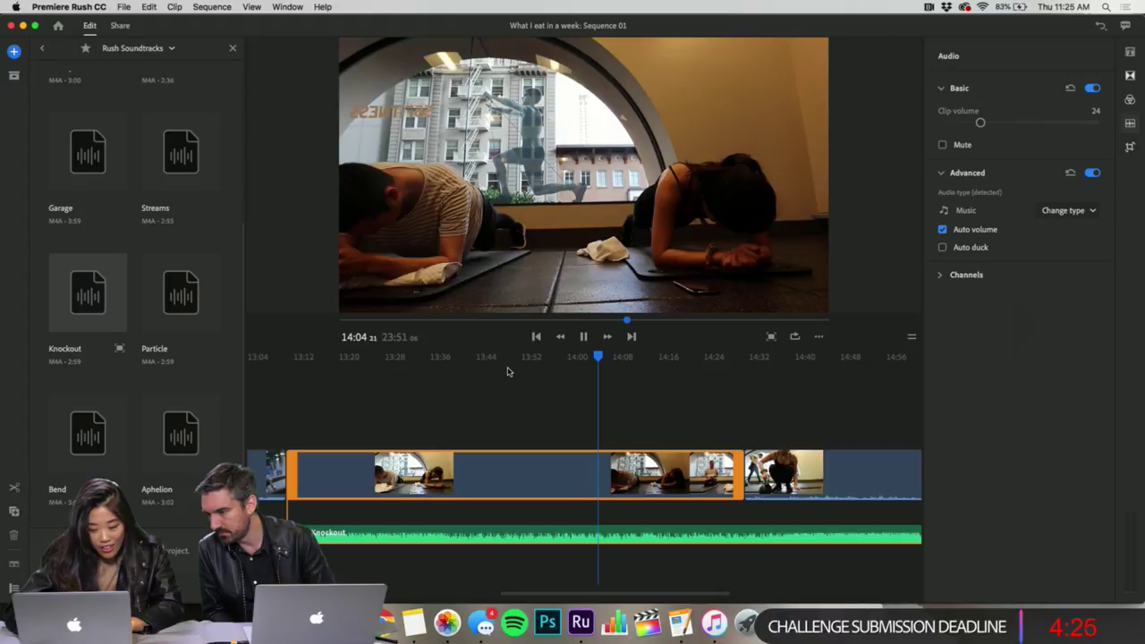
key("space")
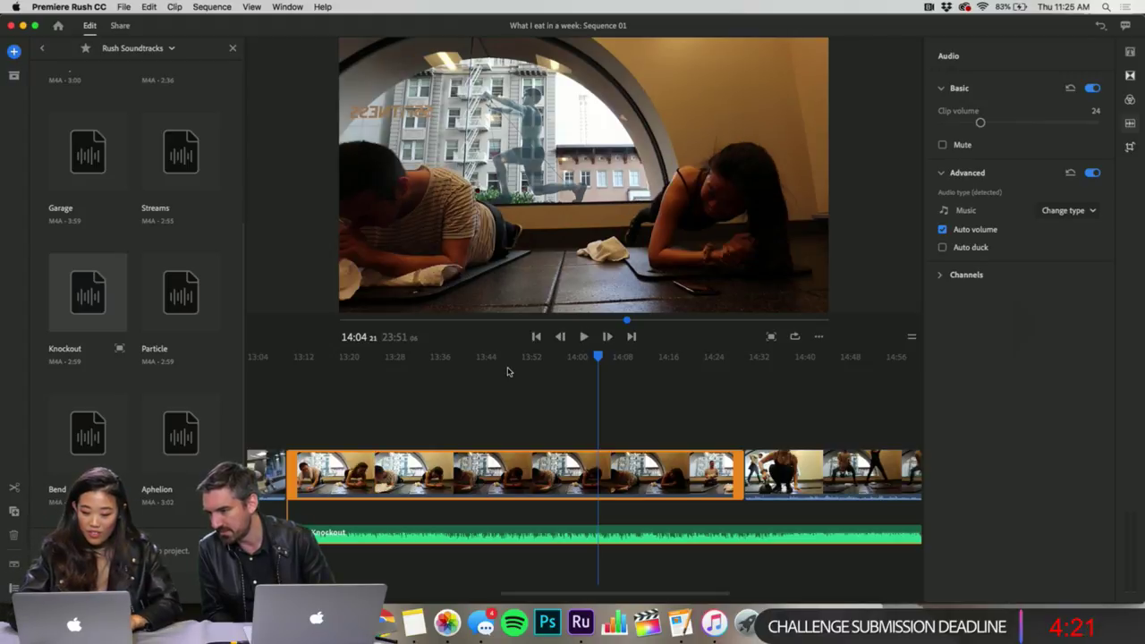
key("space")
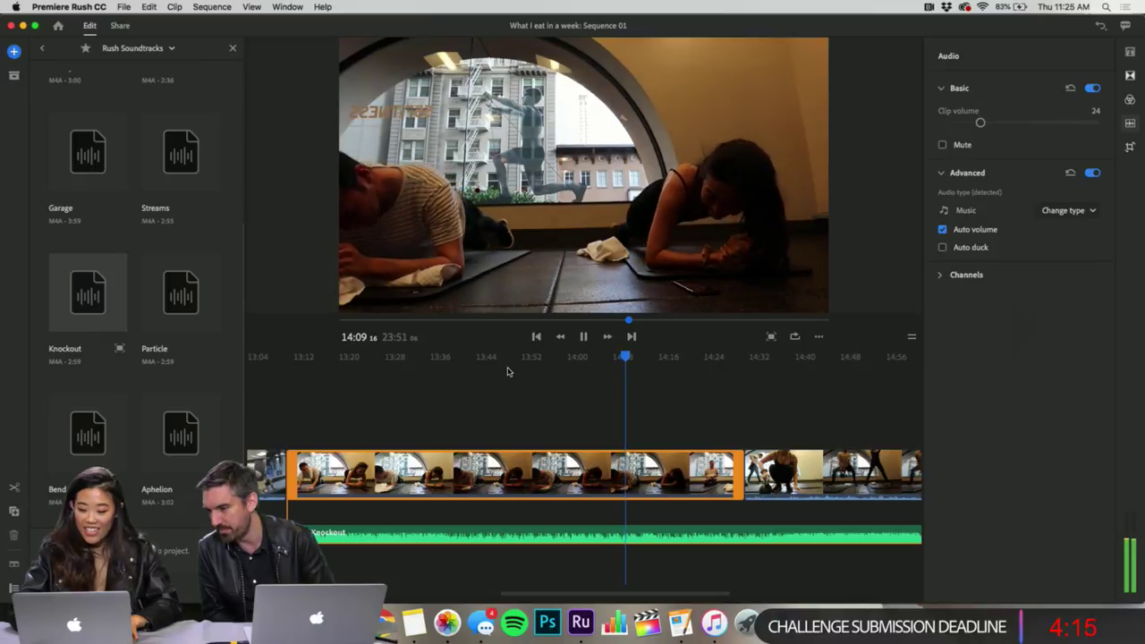
key("space")
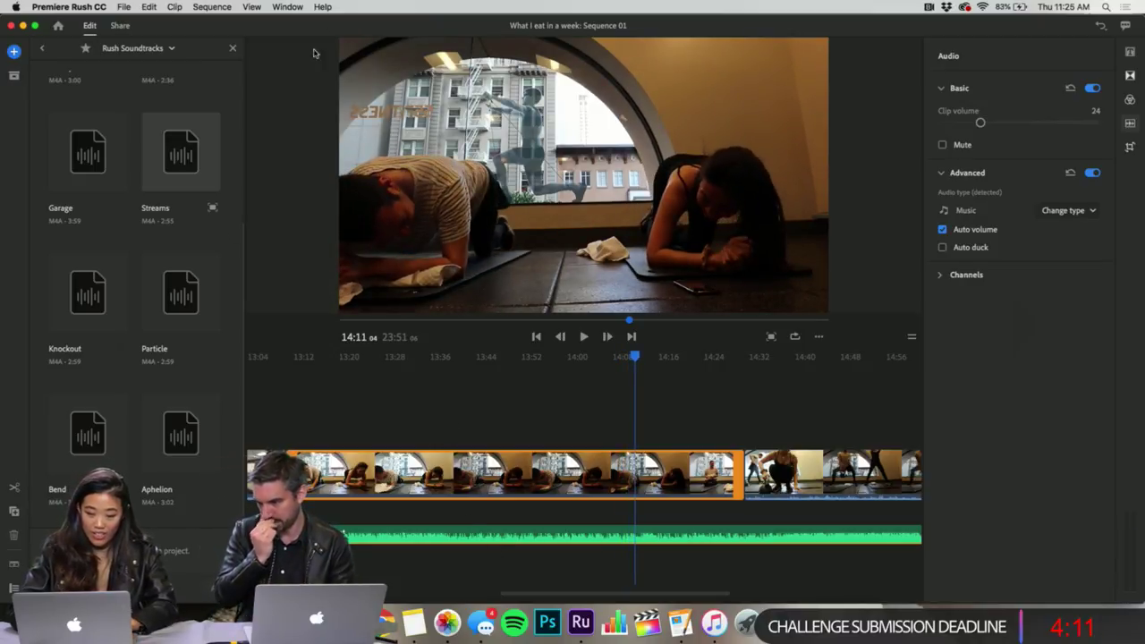
- Close the soundtracks library, split the plank clip at 13:54, and shorten its end
left_click(232, 48)
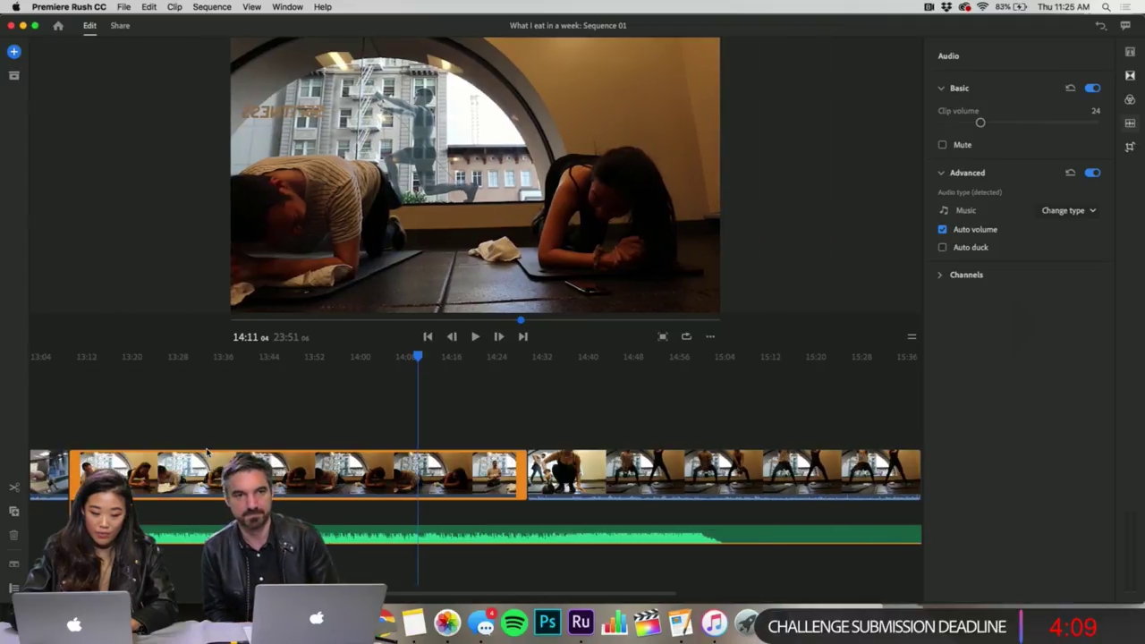
scroll(206, 452, "left", 4)
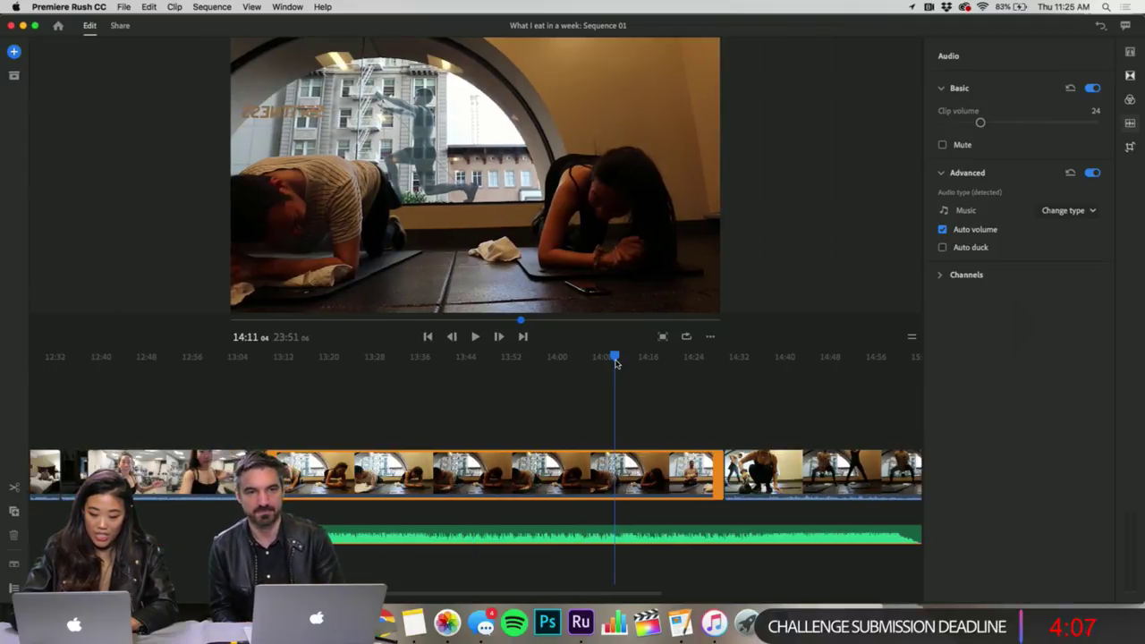
left_click_drag(616, 363, 519, 446)
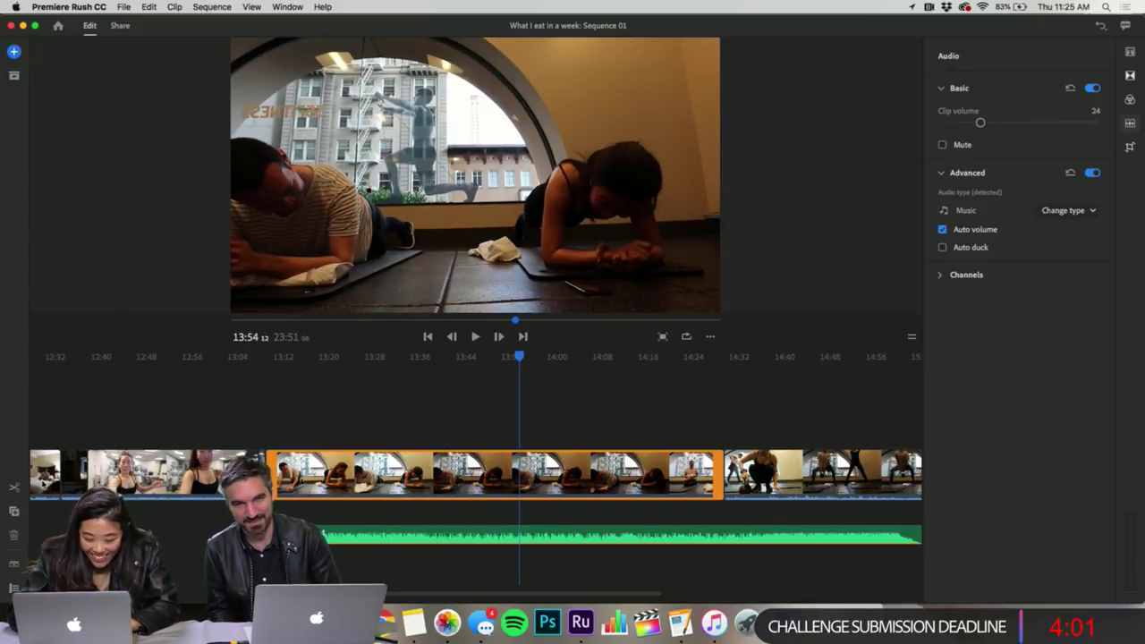
left_click(16, 489)
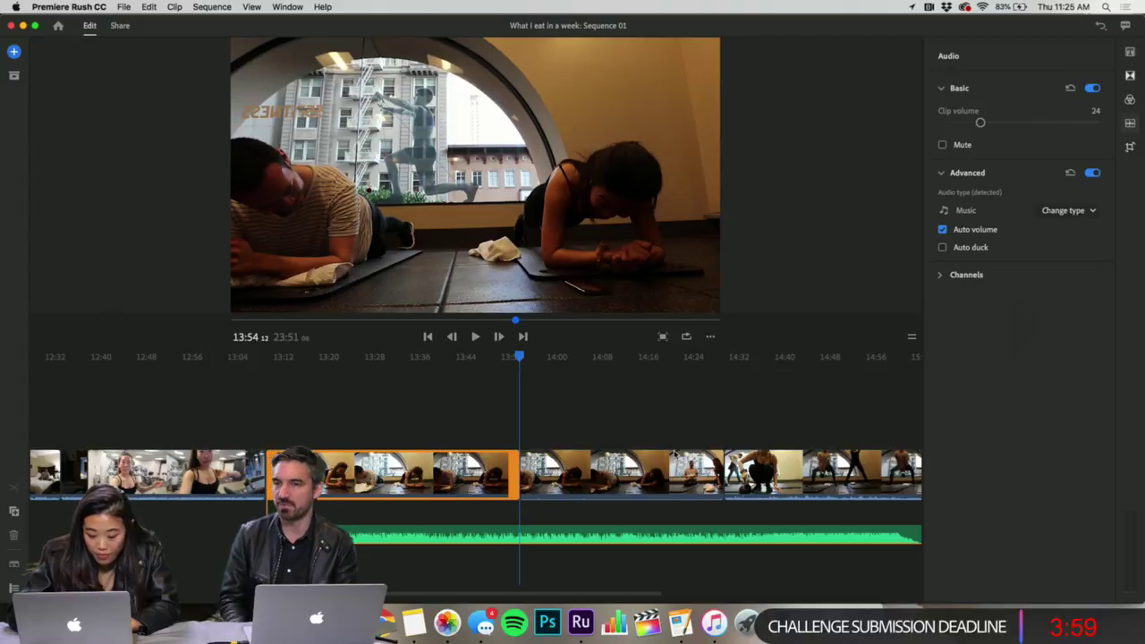
left_click_drag(522, 360, 596, 378)
left_click_drag(723, 474, 612, 474)
- Trim the first split part's end shorter, adjust the Knockout music, and preview from 13:10
left_click(312, 475)
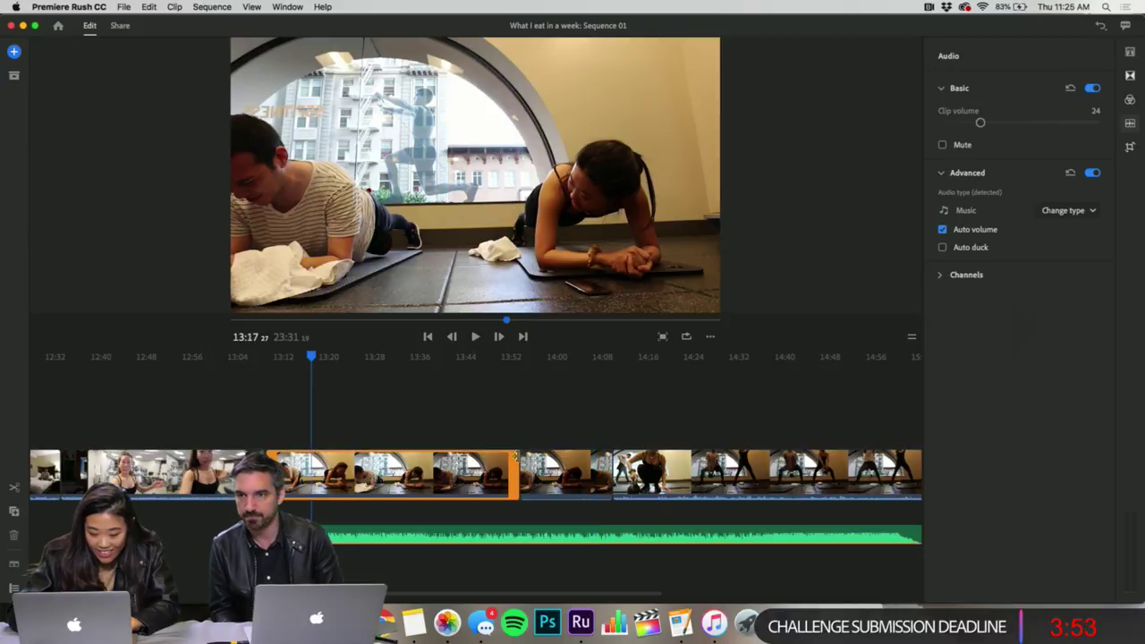
left_click_drag(522, 474, 315, 475)
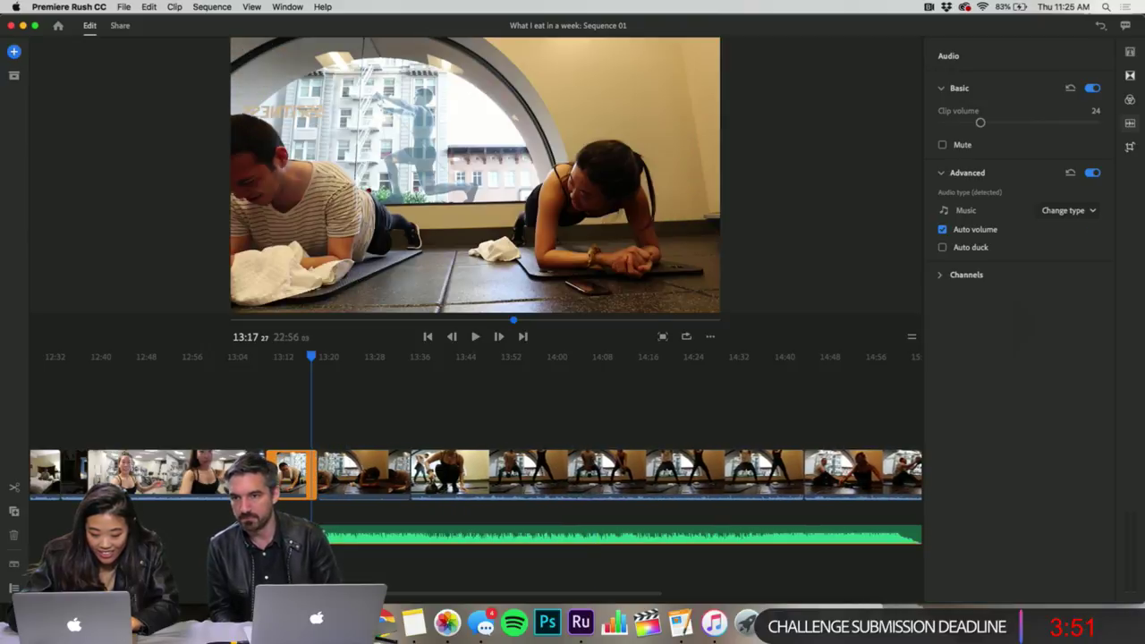
mouse_move(348, 535)
left_mouse_down()
mouse_move(437, 536)
mouse_move(348, 535)
left_mouse_up()
left_click(267, 401)
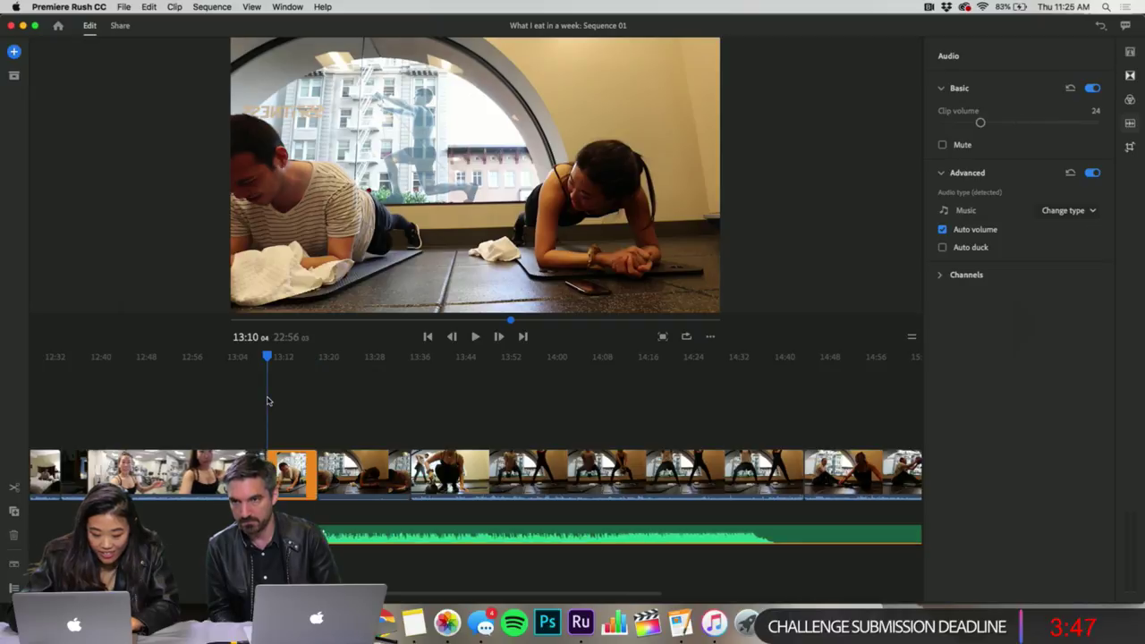
key("space")
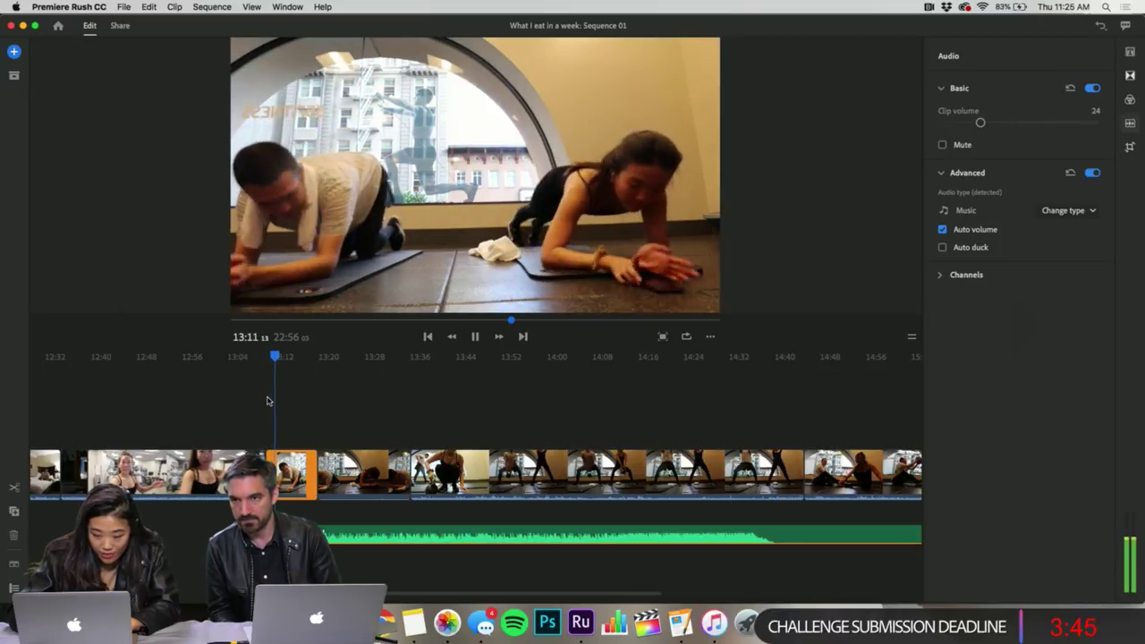
key("space")
- Trim the selected clip's end further and adjust the cut between the two clips, previewing each change
left_click_drag(315, 474, 266, 436)
key("space")
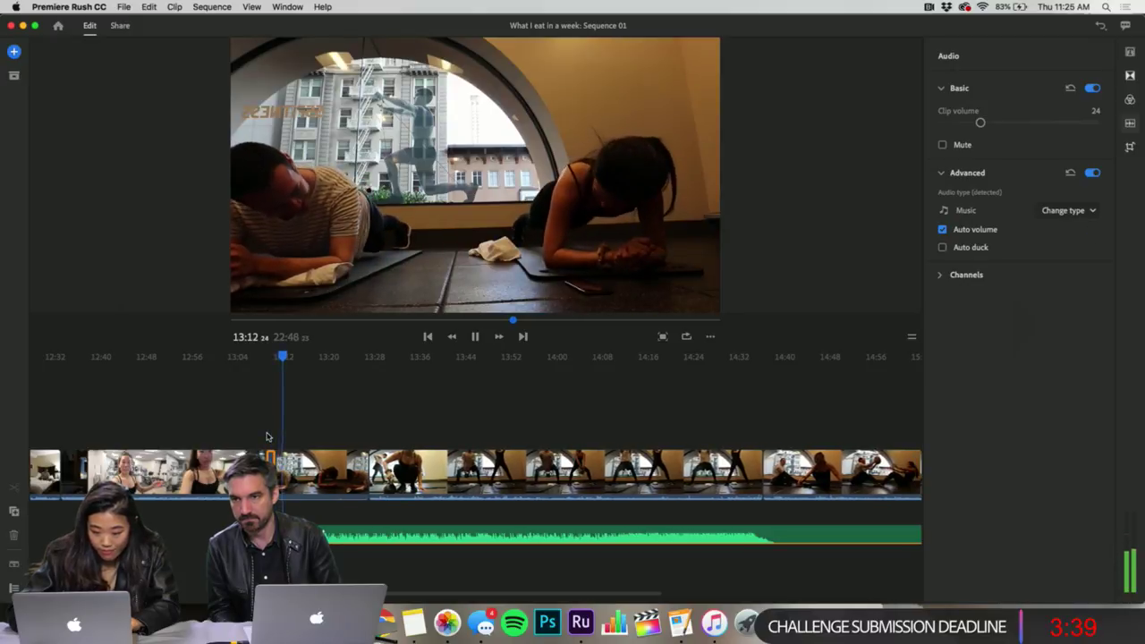
left_click_drag(273, 467, 279, 421)
key("space")
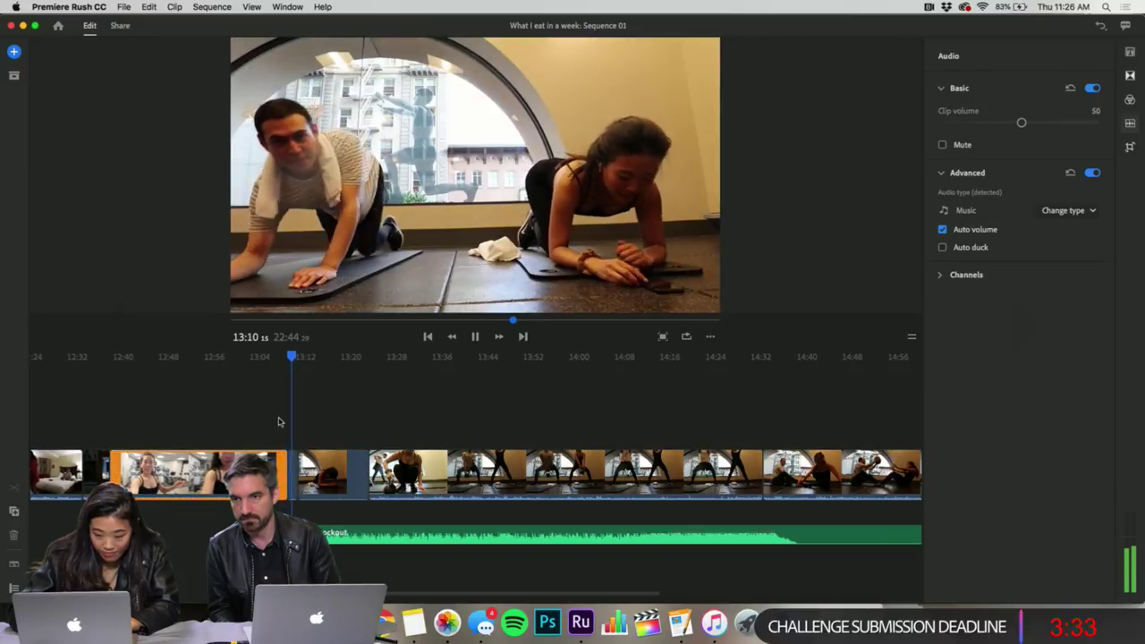
key("space")
- Zoom in, retrim the plank clip's start, and align the Knockout music with it
key("=")
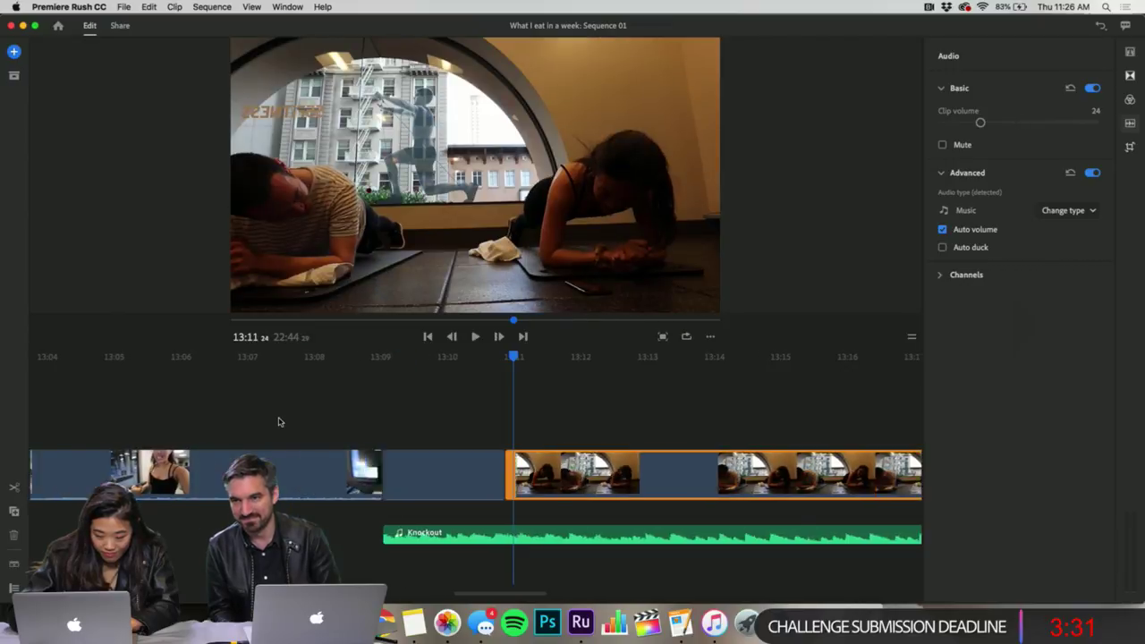
left_click(390, 467)
left_click_drag(389, 466, 450, 424)
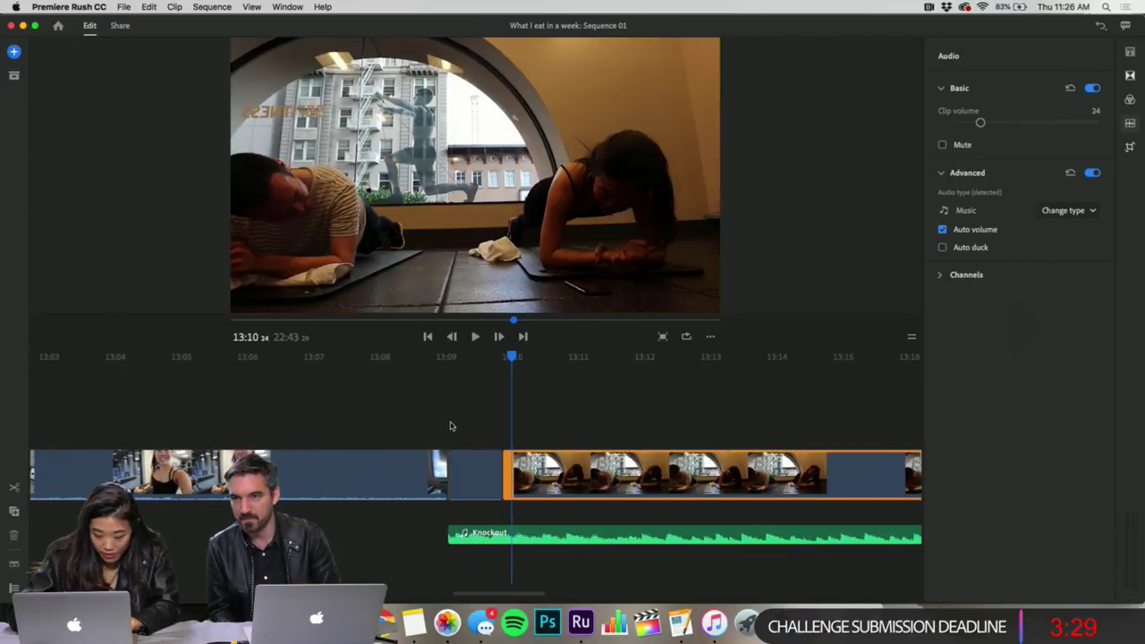
key("space")
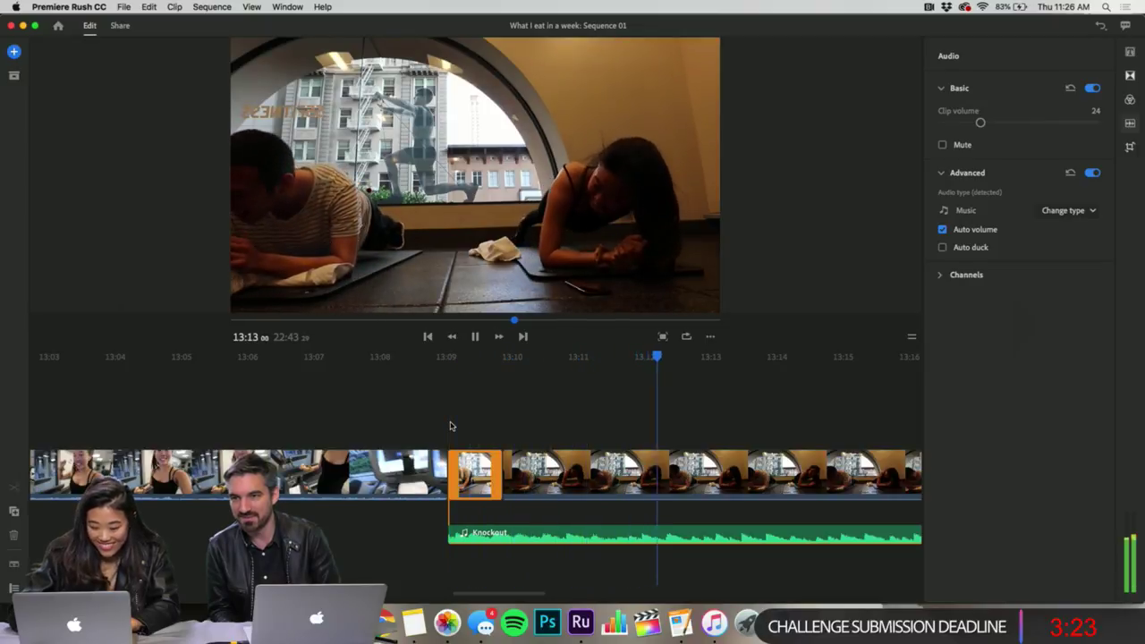
left_click_drag(452, 462, 434, 456)
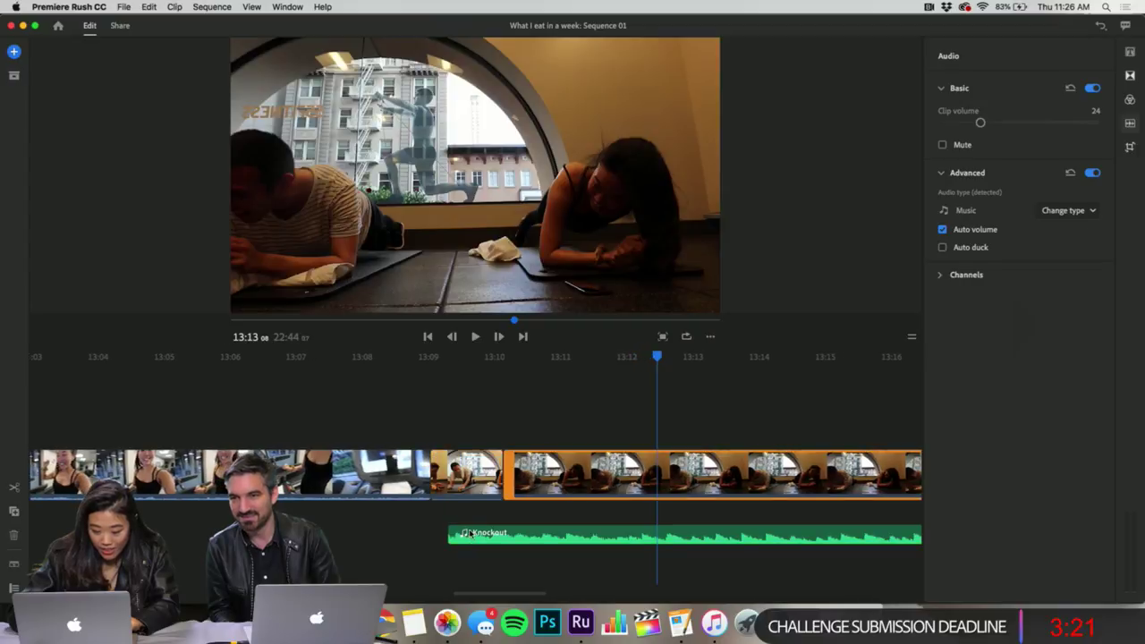
left_click_drag(474, 534, 458, 533)
- Preview from before the cut, then split the clip twice at the current time
left_click(424, 417)
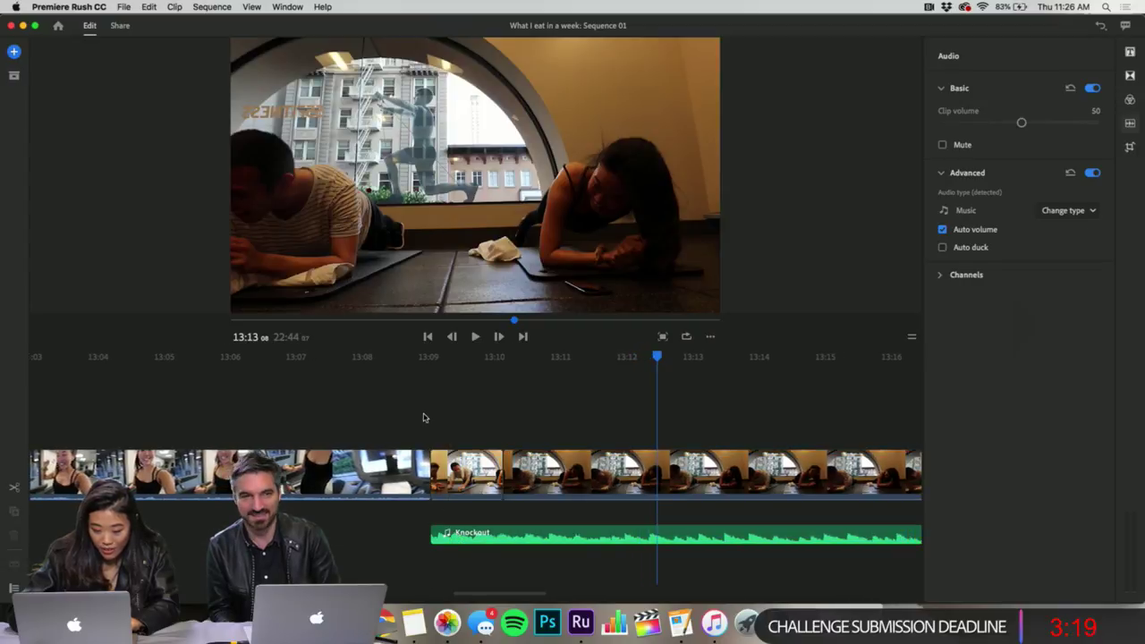
key("space")
key("super+k")
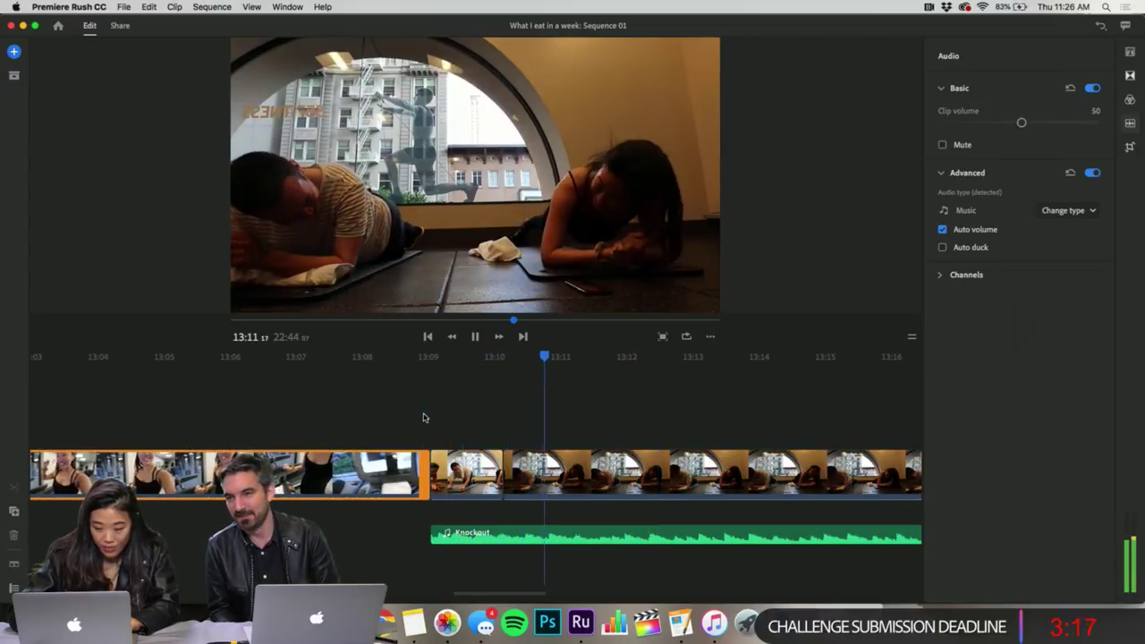
key("minus")
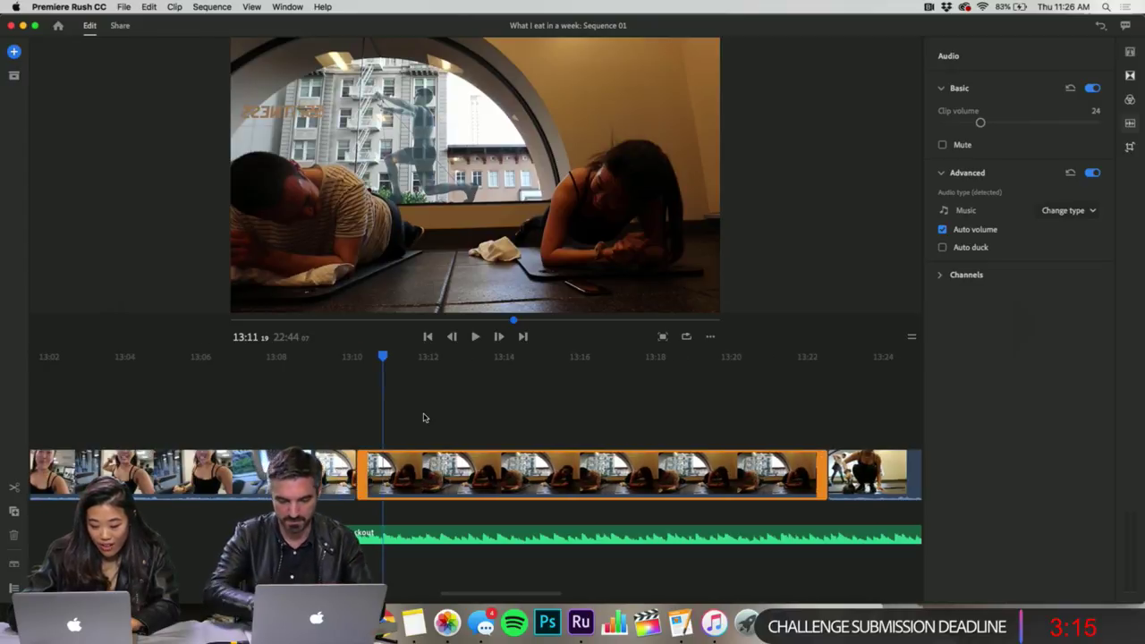
left_click(14, 490)
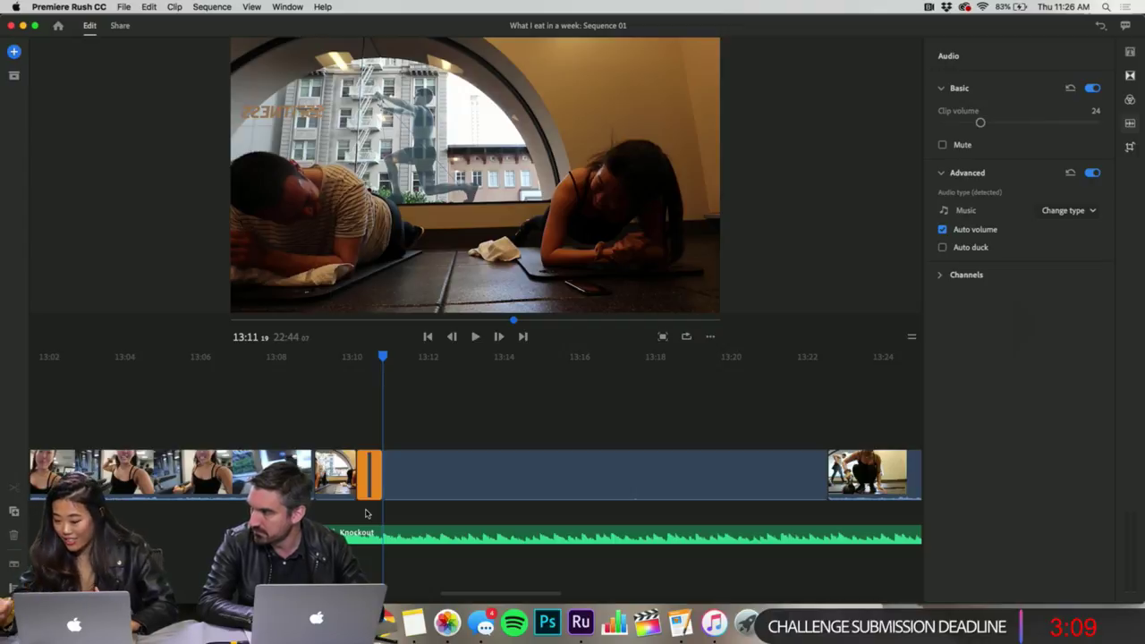
- Trim the long plank clip's start later and play back the clips from 13:10
scroll(423, 483, "right", 5)
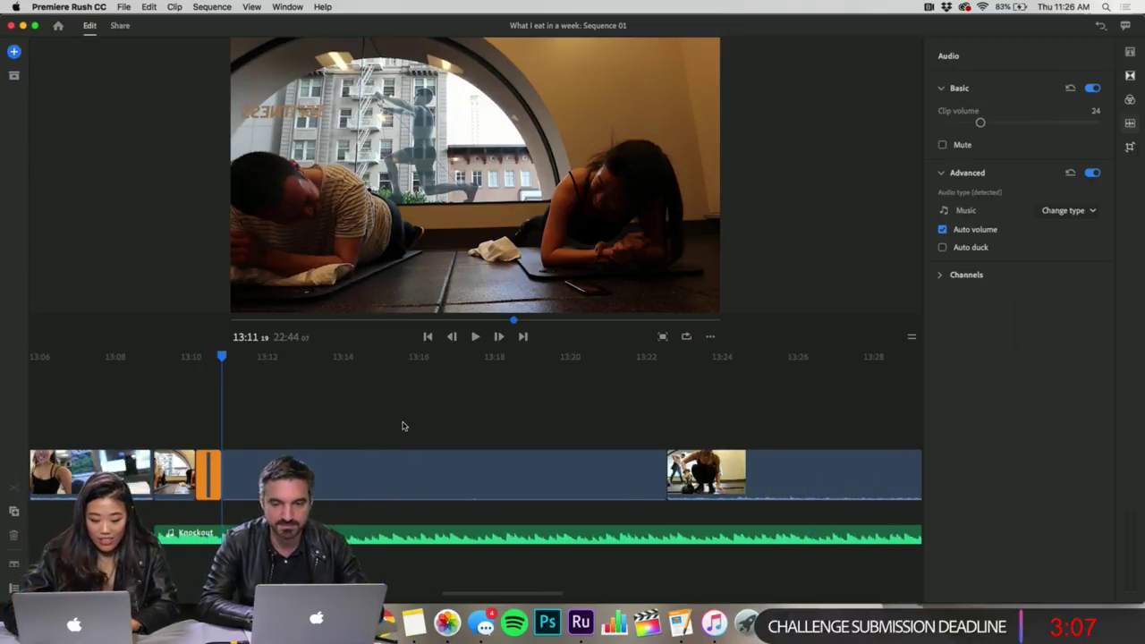
left_click_drag(222, 357, 383, 403)
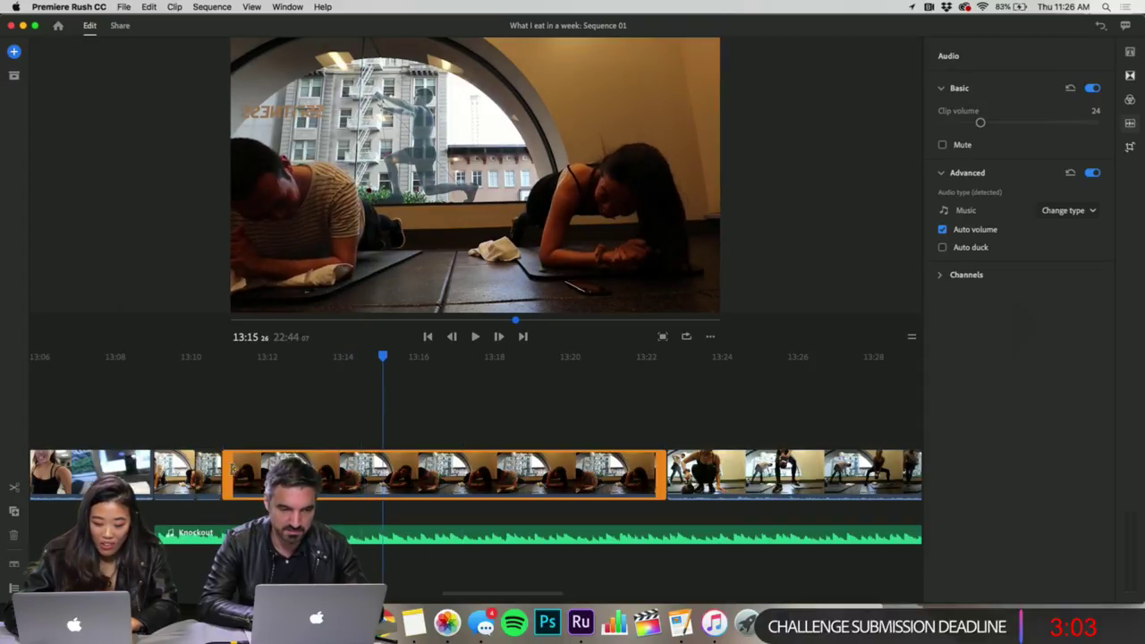
left_click_drag(223, 474, 430, 475)
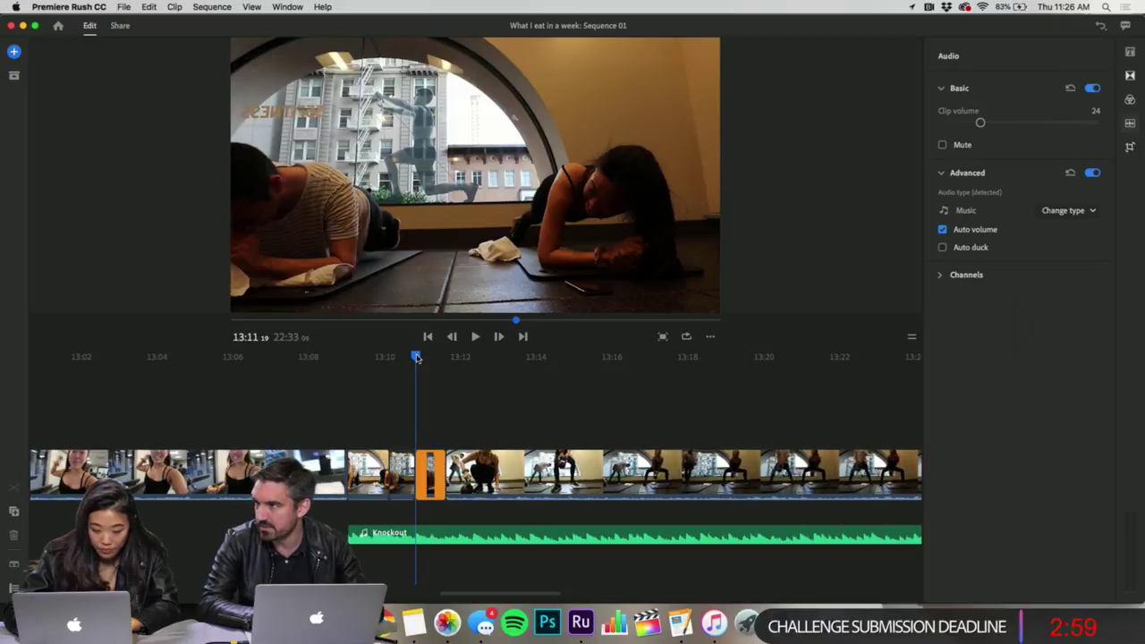
left_click_drag(417, 358, 368, 358)
key("space")
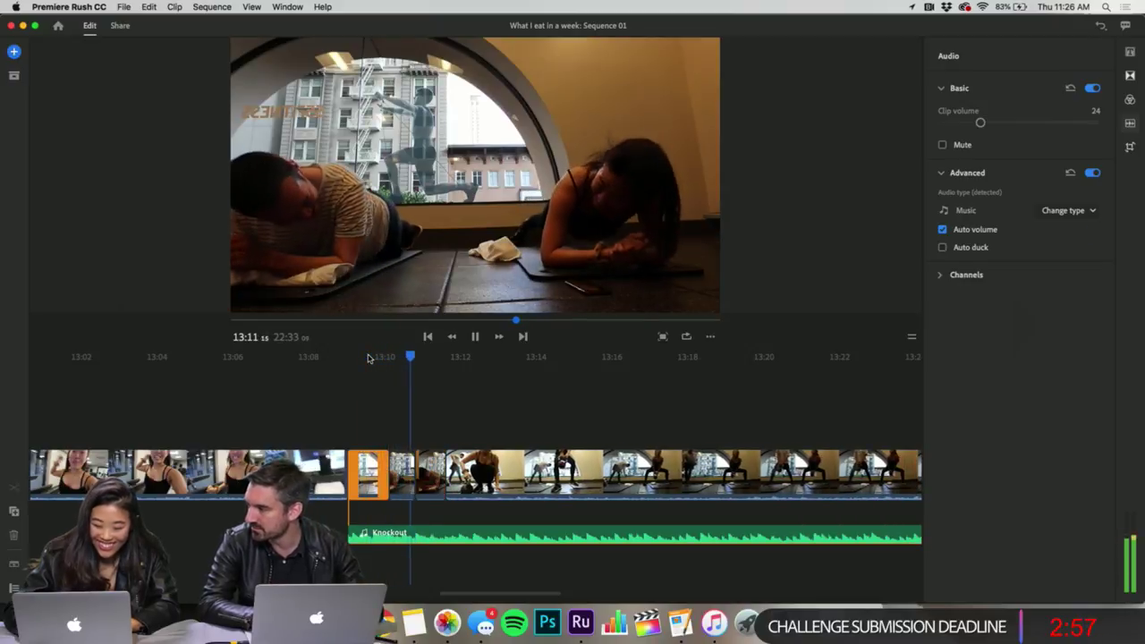
key("space")
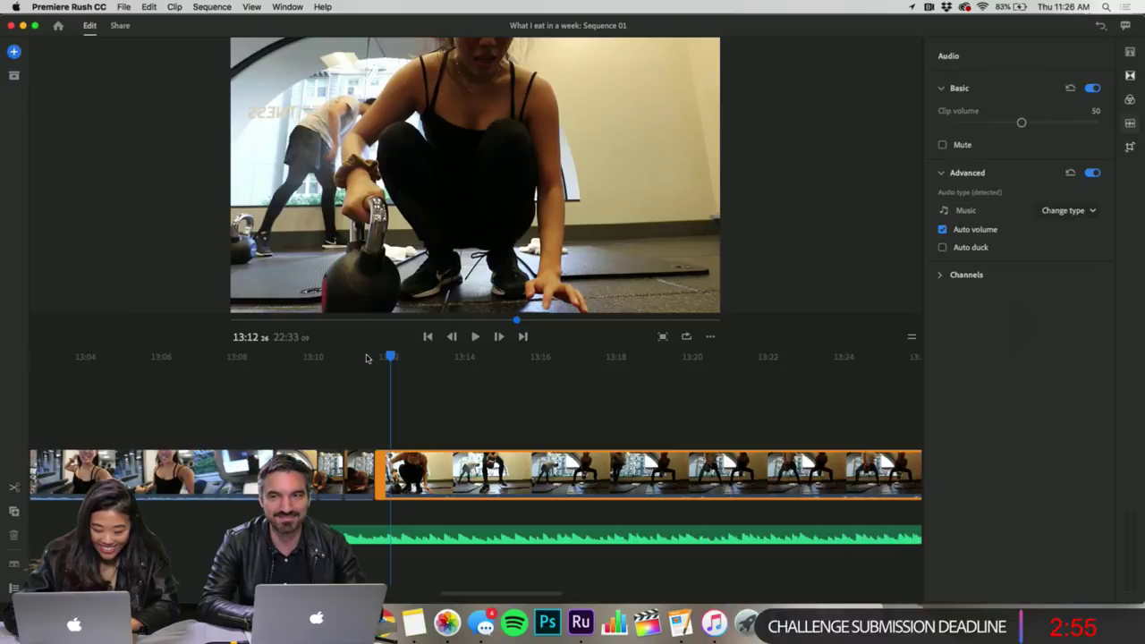
- Trim the kettlebell clip's start later and play back the trimmed section to 13:13
scroll(201, 410, "right", 5)
left_click_drag(144, 474, 775, 522)
left_click(662, 437)
key("space")
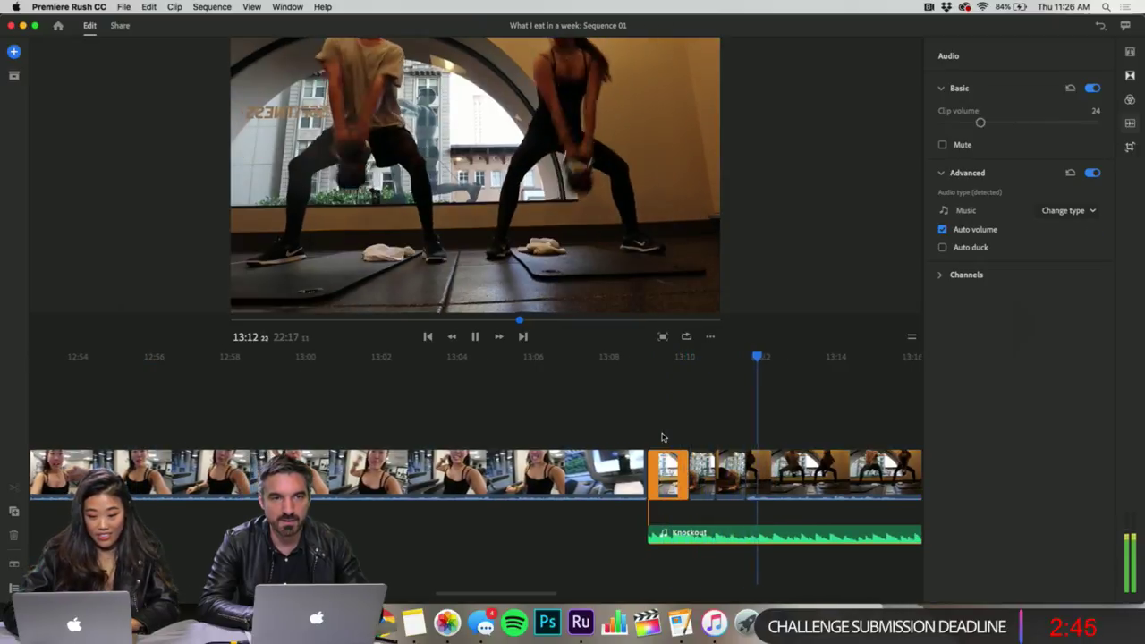
key("space")
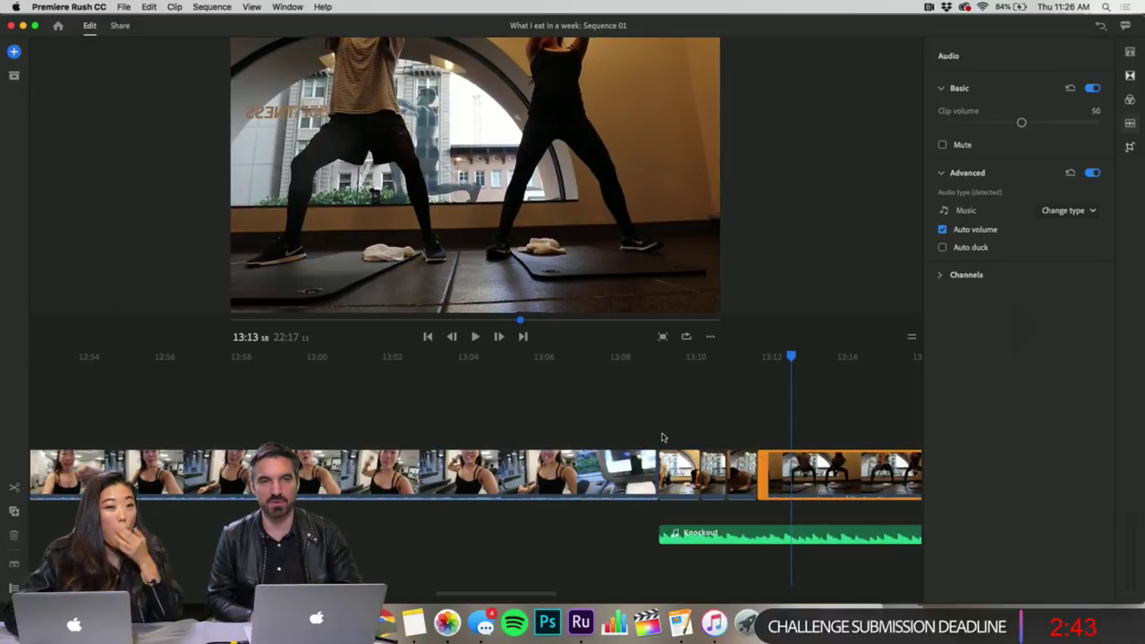
- Split the kettlebell clip at 13:14:26 and again at about 13:41
scroll(662, 438, "right", 5)
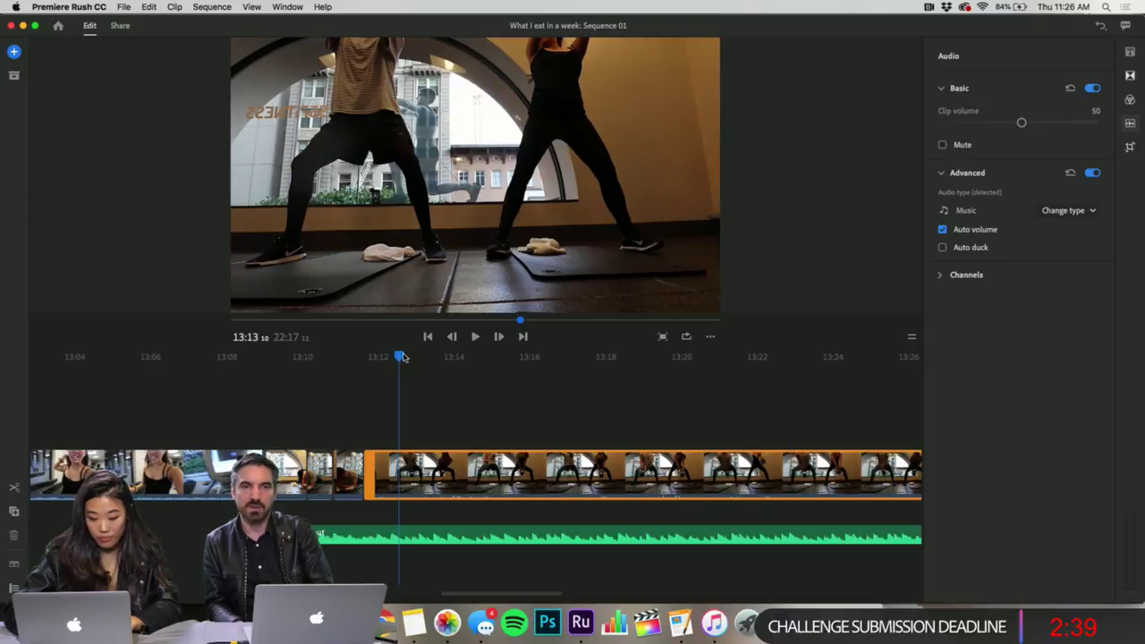
left_click_drag(403, 357, 459, 382)
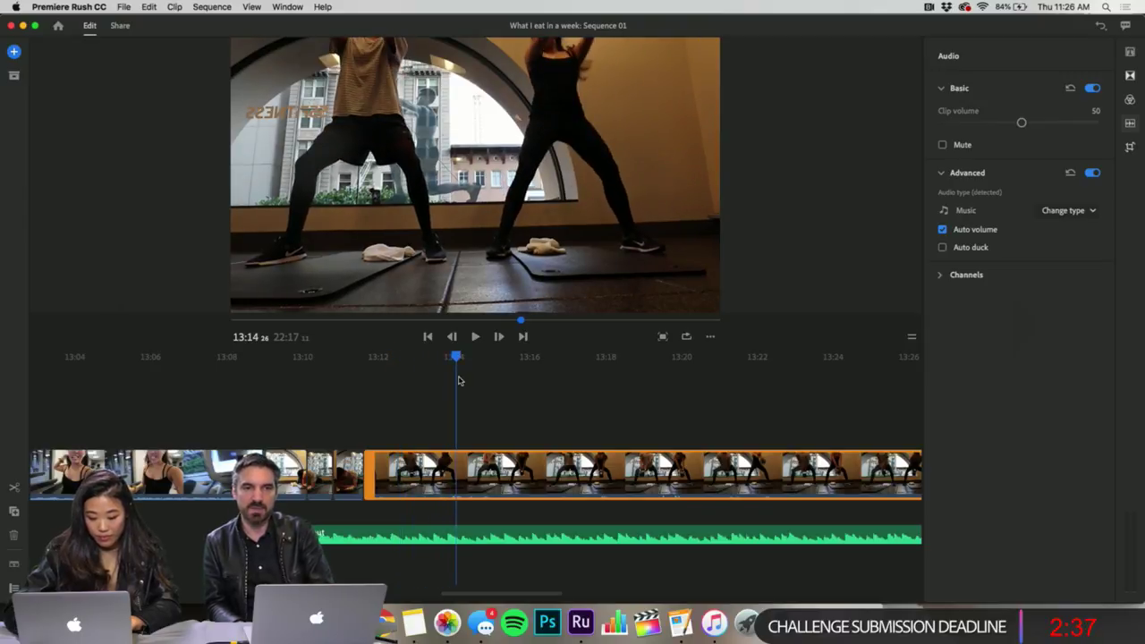
left_click(14, 486)
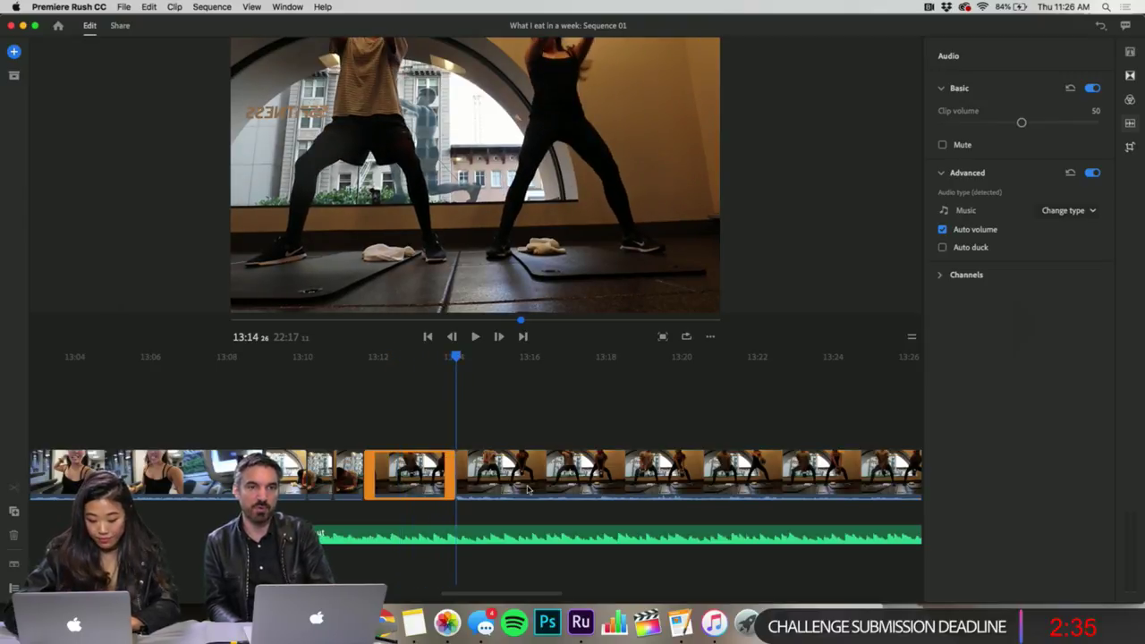
scroll(528, 488, "right", 3)
left_click_drag(241, 359, 798, 430)
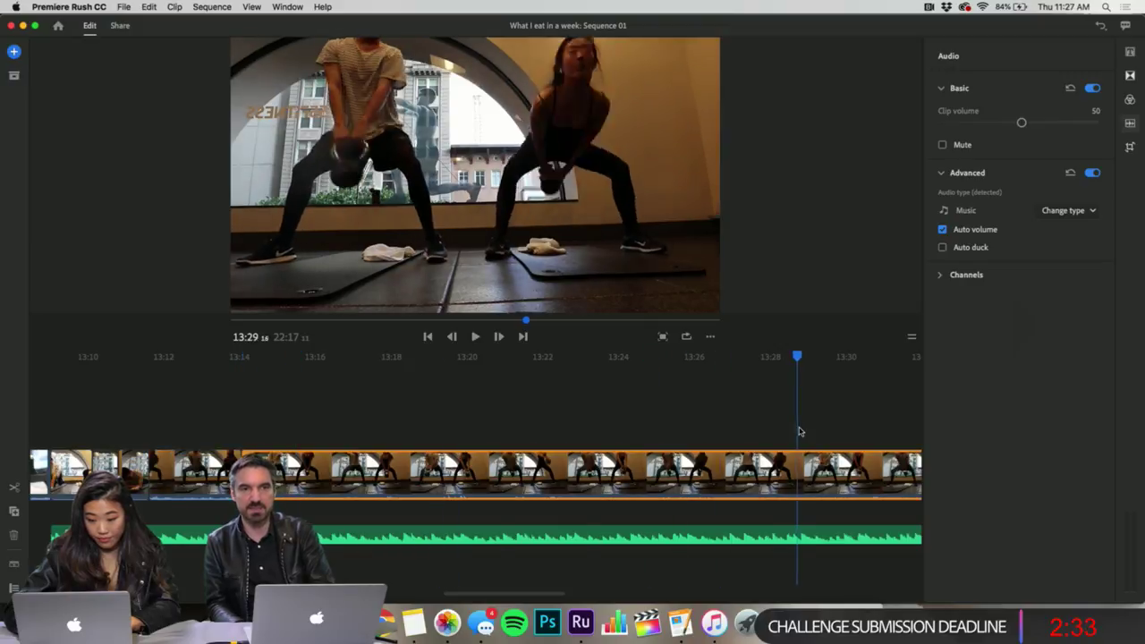
scroll(797, 429, "right", 8)
left_click_drag(185, 363, 664, 457)
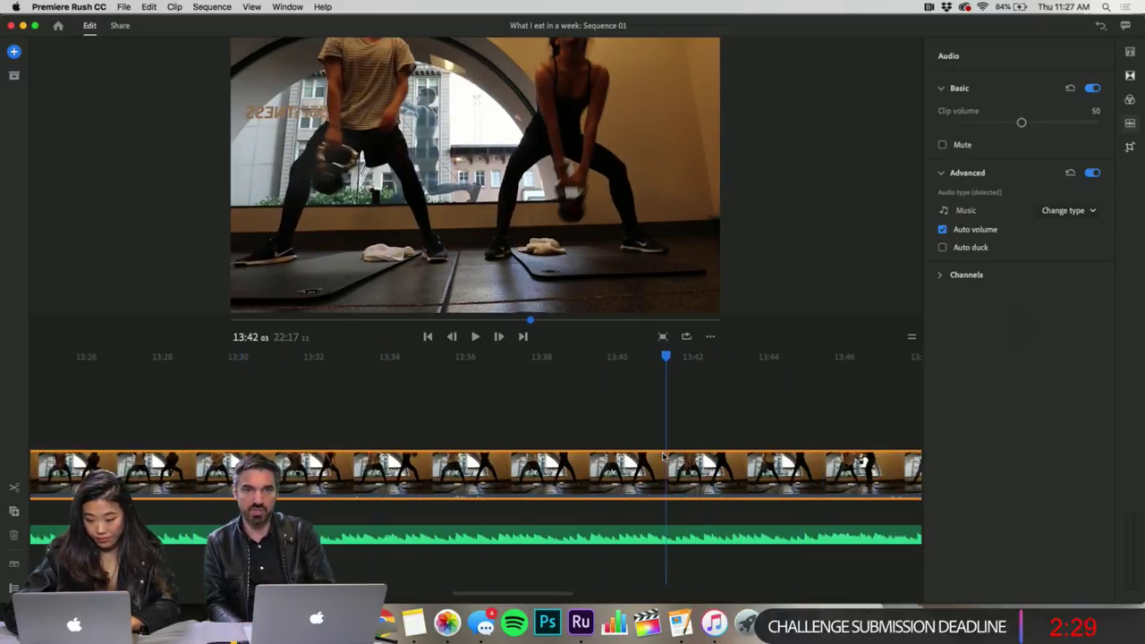
left_click(15, 487)
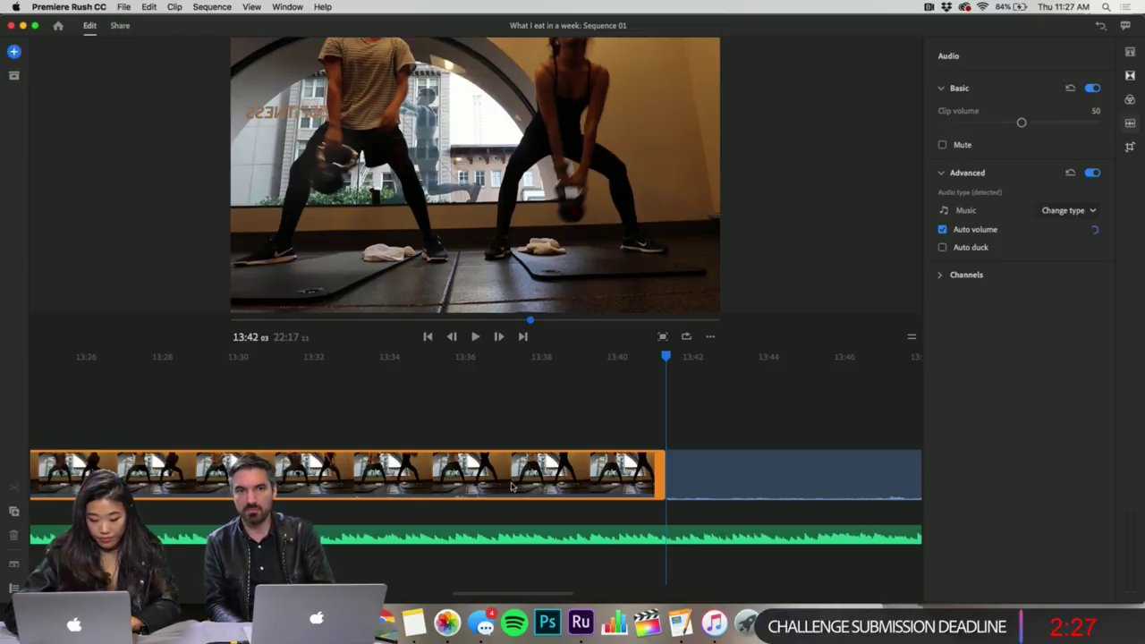
- Delete the long middle stretch of kettlebell footage and check the result around 13:28
key("Up")
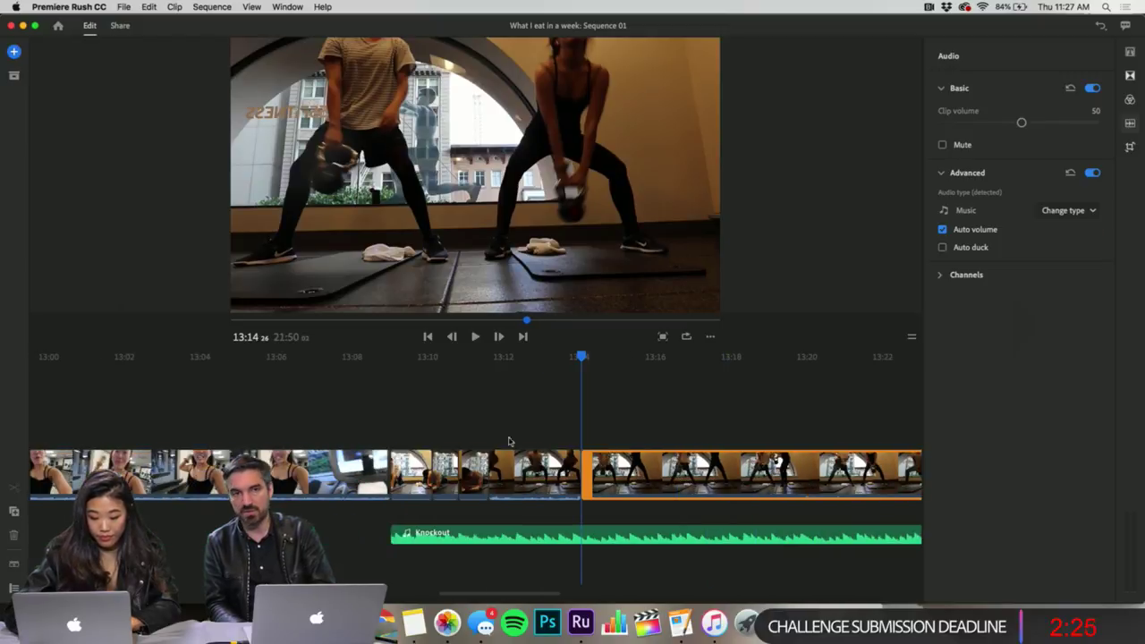
left_click(463, 414)
scroll(463, 414, "right", 5)
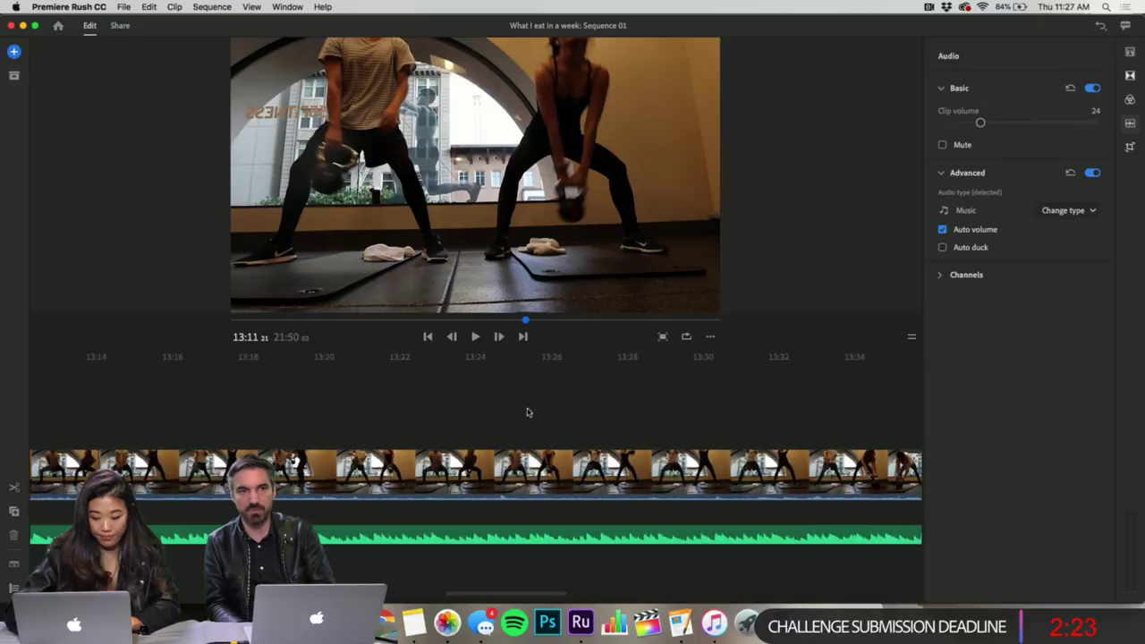
left_click(607, 423)
scroll(607, 423, "right", 3)
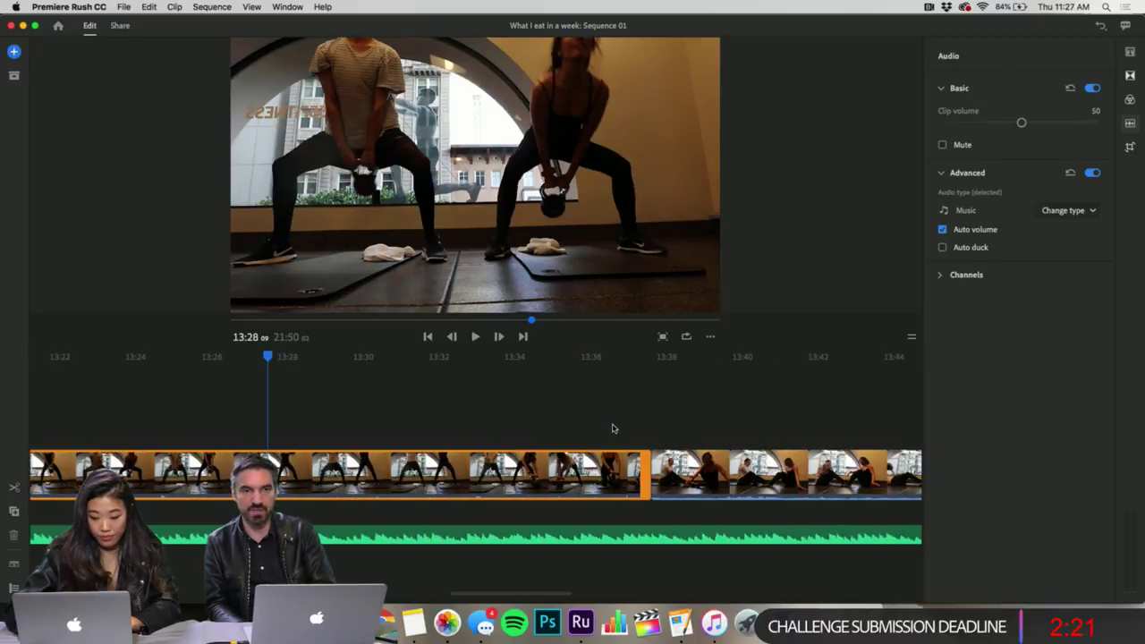
- Split the kettlebell clip at 13:33 and delete the unwanted section
left_click(507, 426)
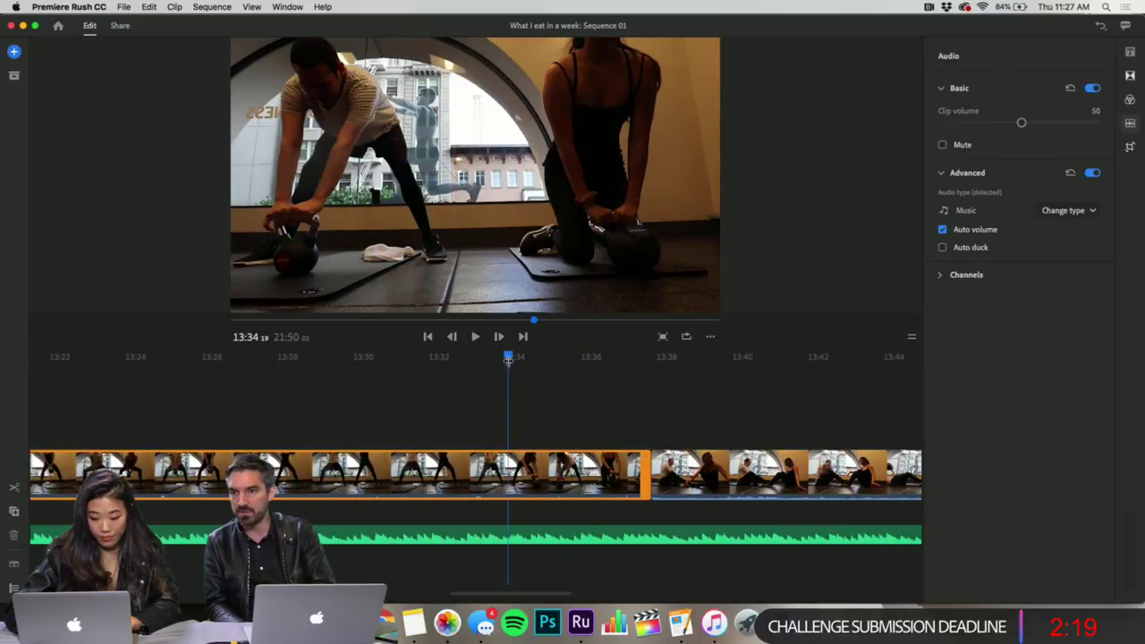
left_click_drag(508, 360, 458, 399)
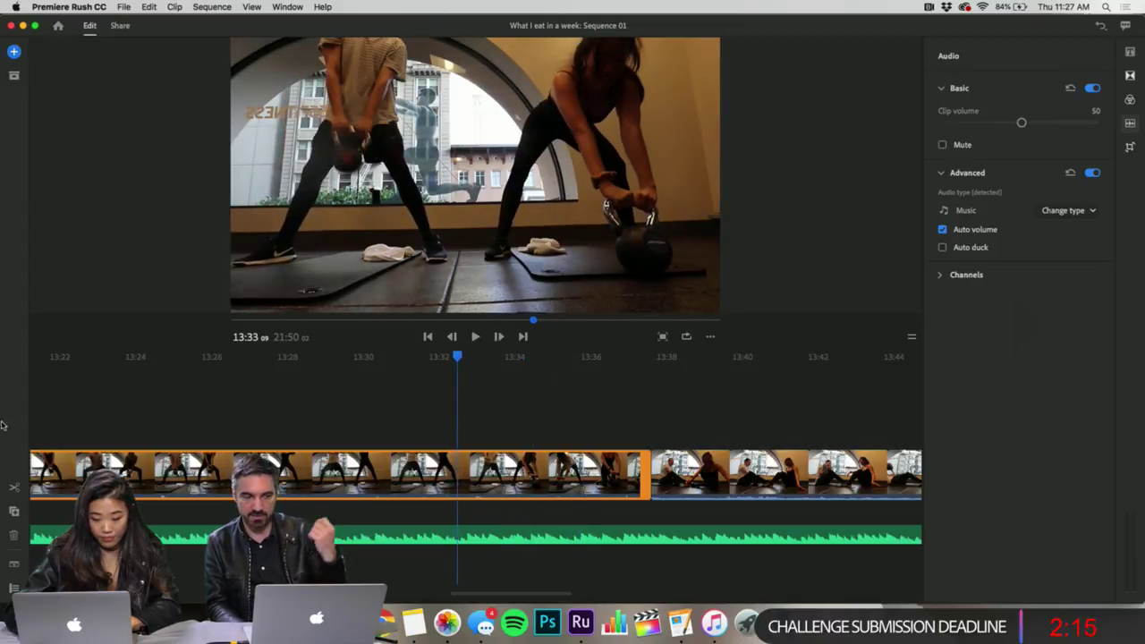
left_click(15, 490)
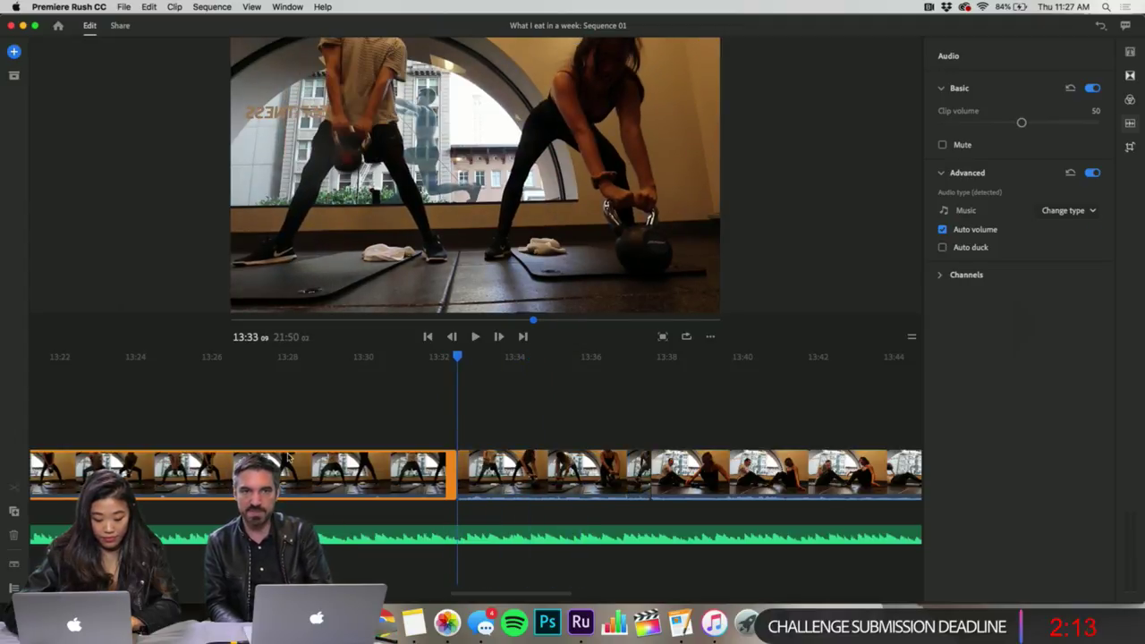
left_click(328, 403)
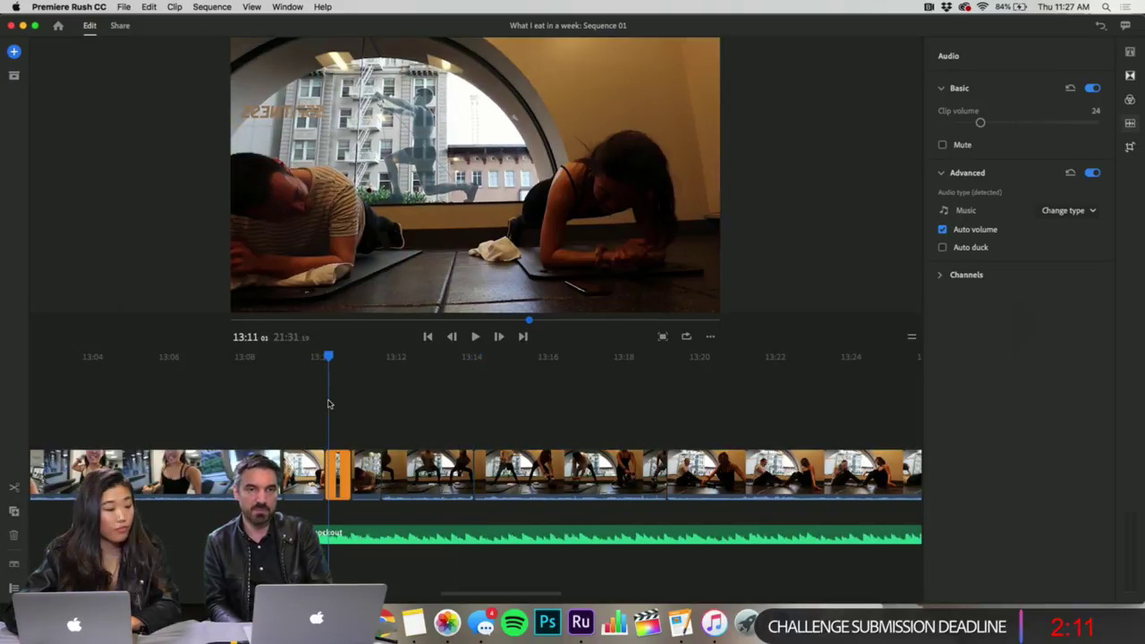
- Trim the kettlebell clip's end and the sitting clip's start so the sequence runs 21:19
left_click(303, 397)
key("XF86AudioRaiseVolume")
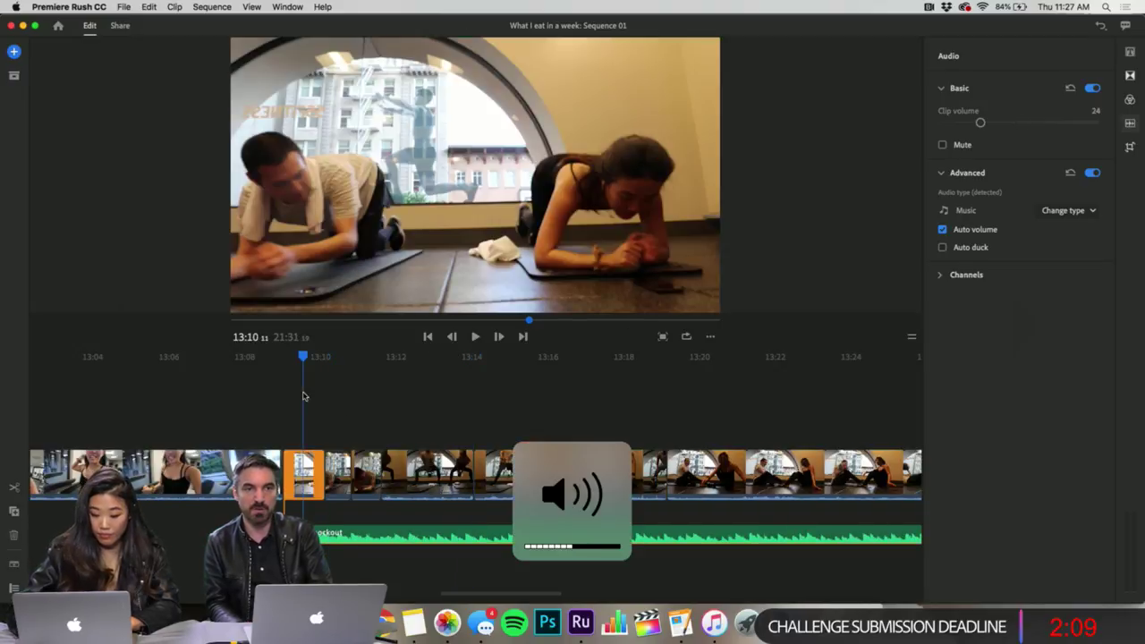
key("space")
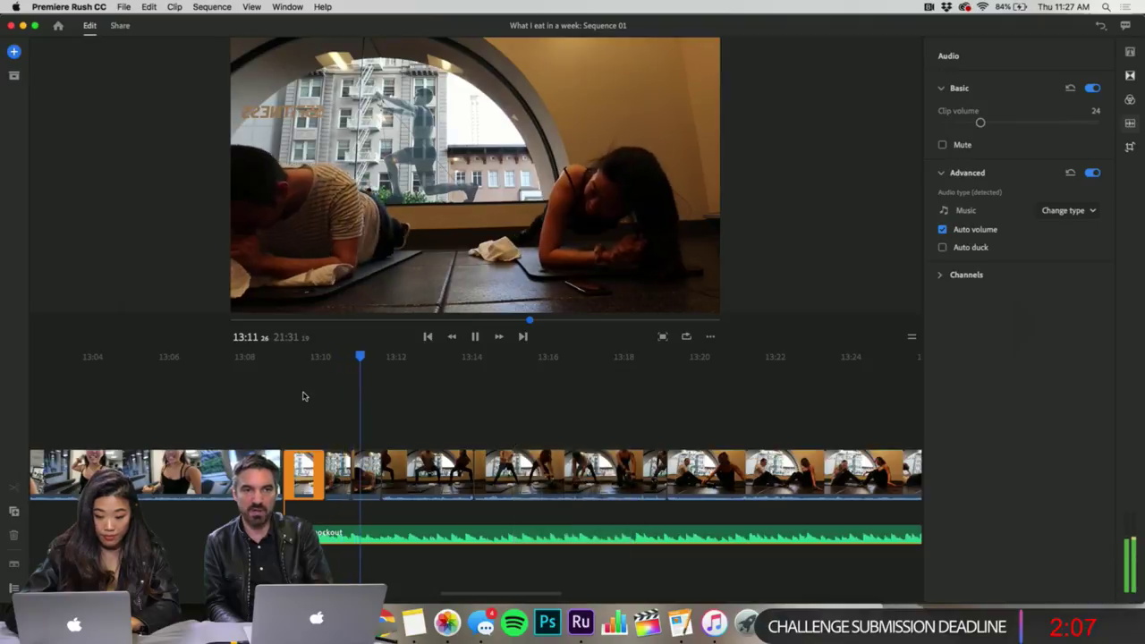
key("space")
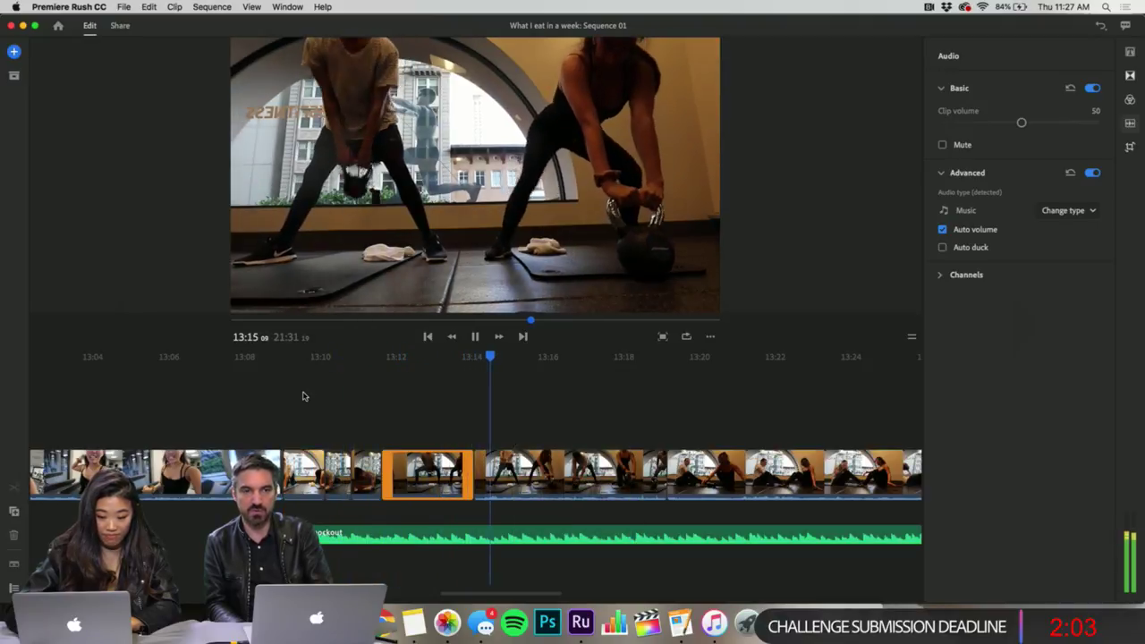
key("space")
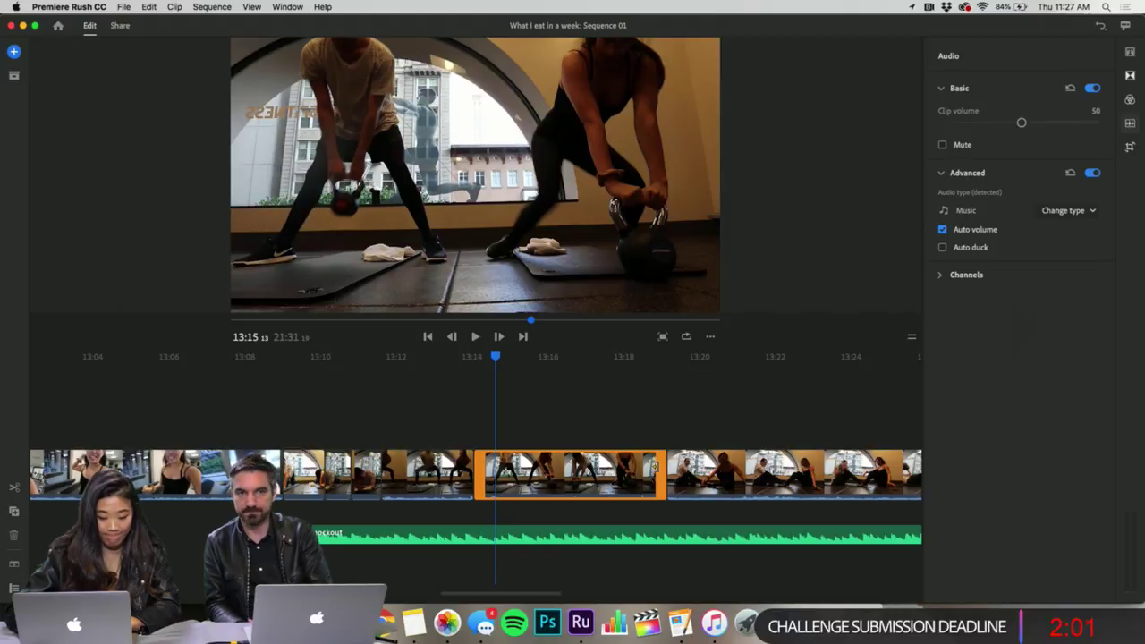
key("space")
key("space")
left_click_drag(663, 474, 475, 474)
key("space")
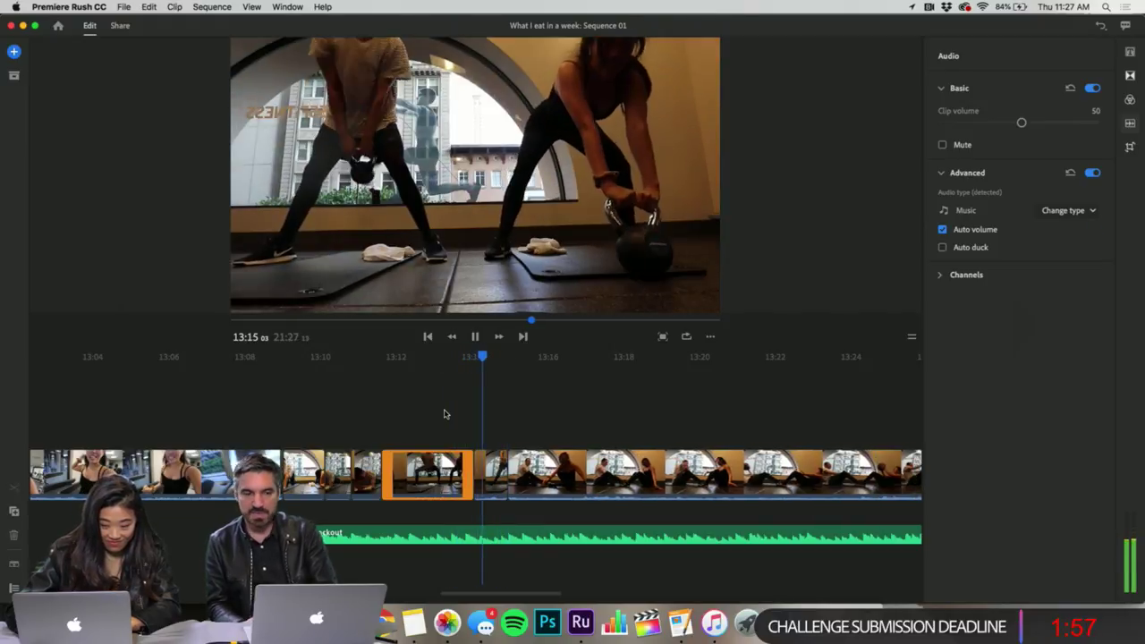
key("space")
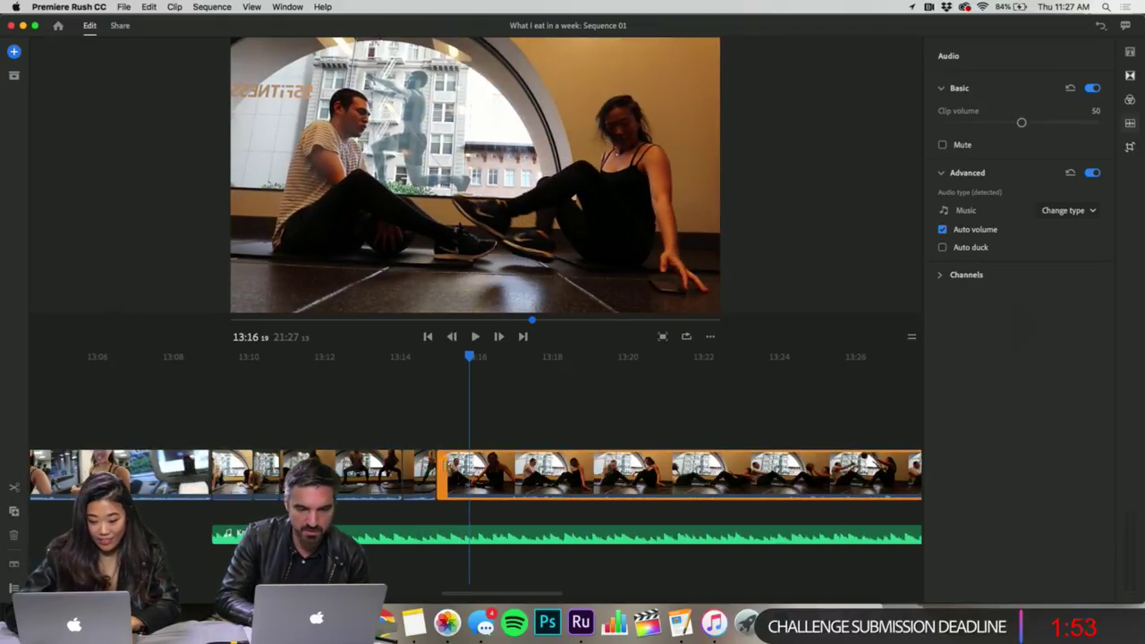
left_click_drag(440, 483, 750, 513)
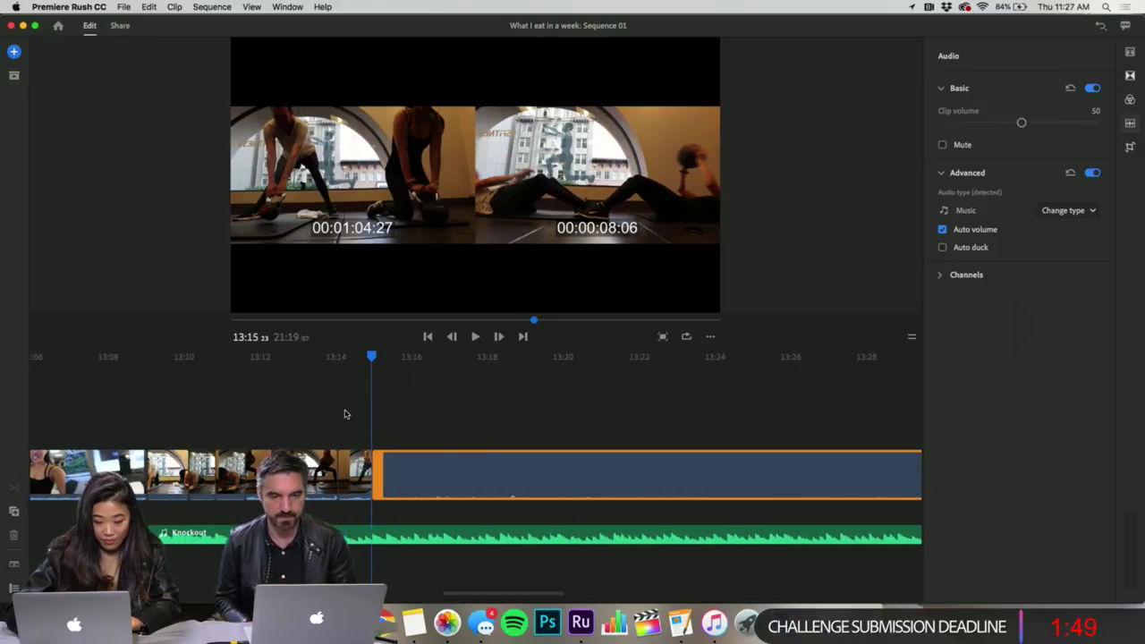
- Play back the new cut from 13:15 through to about 13:32
left_click(344, 413)
key("space")
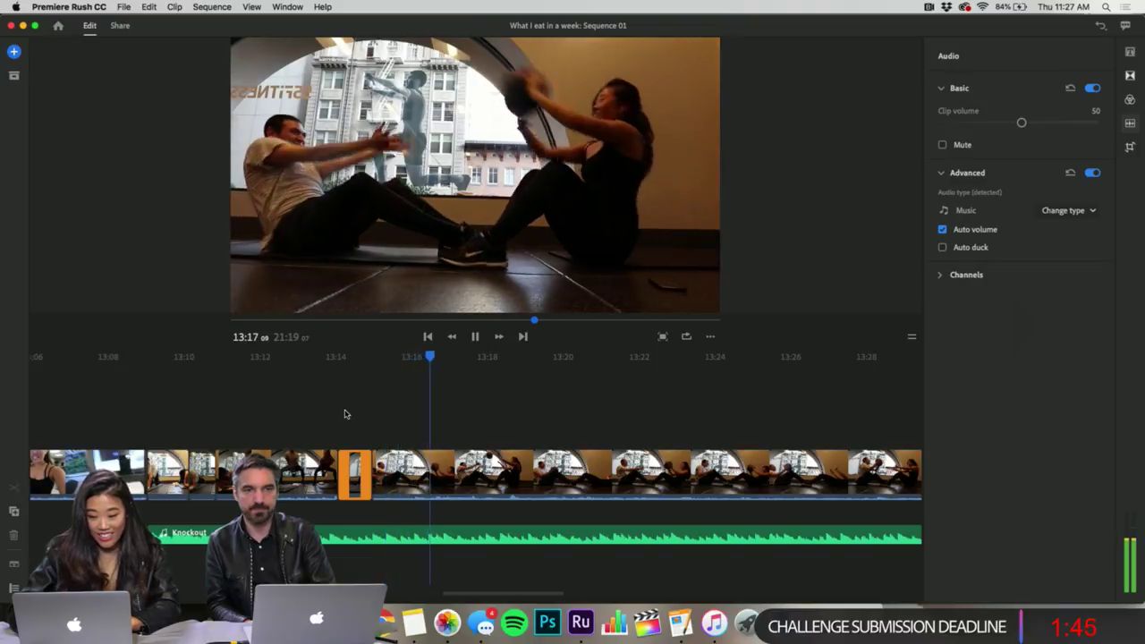
key("space")
key("space")
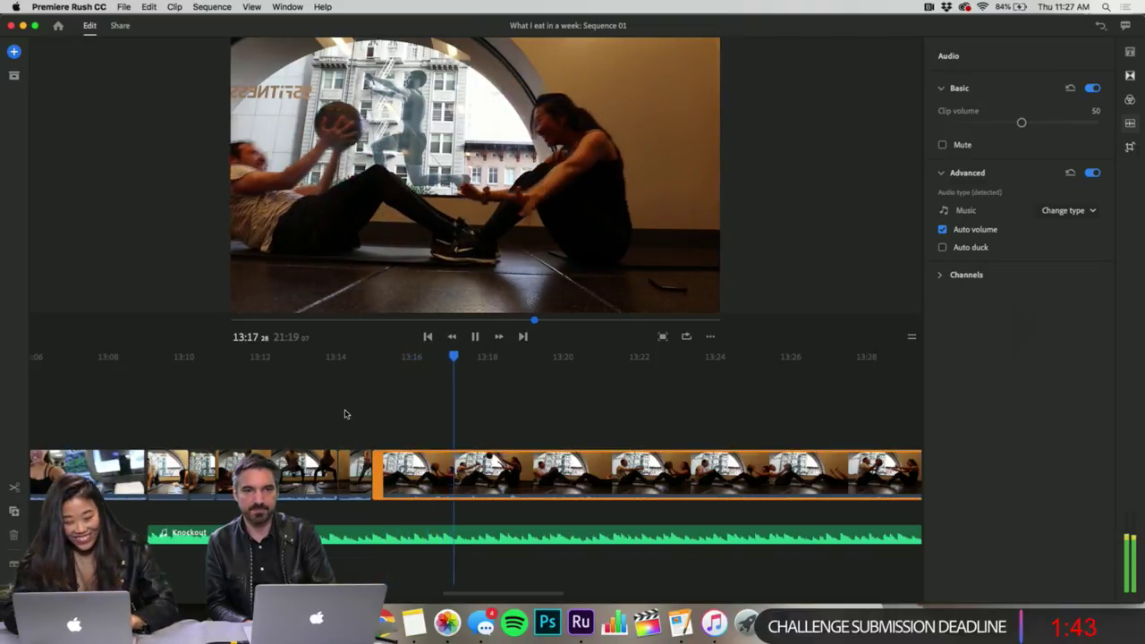
key("space")
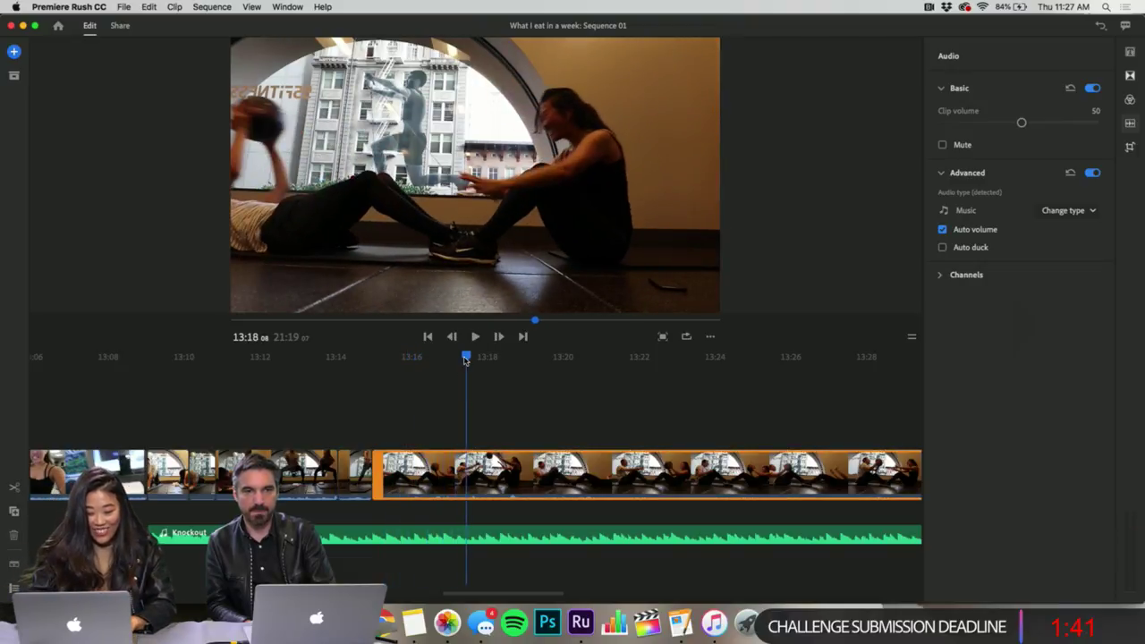
left_click_drag(463, 360, 402, 363)
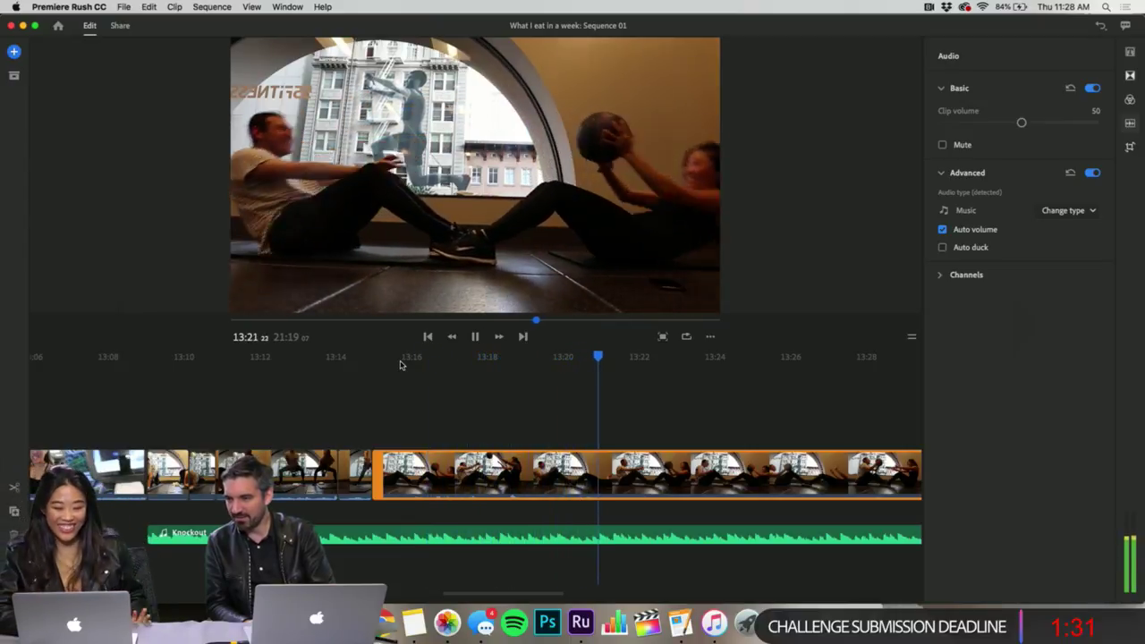
key("space")
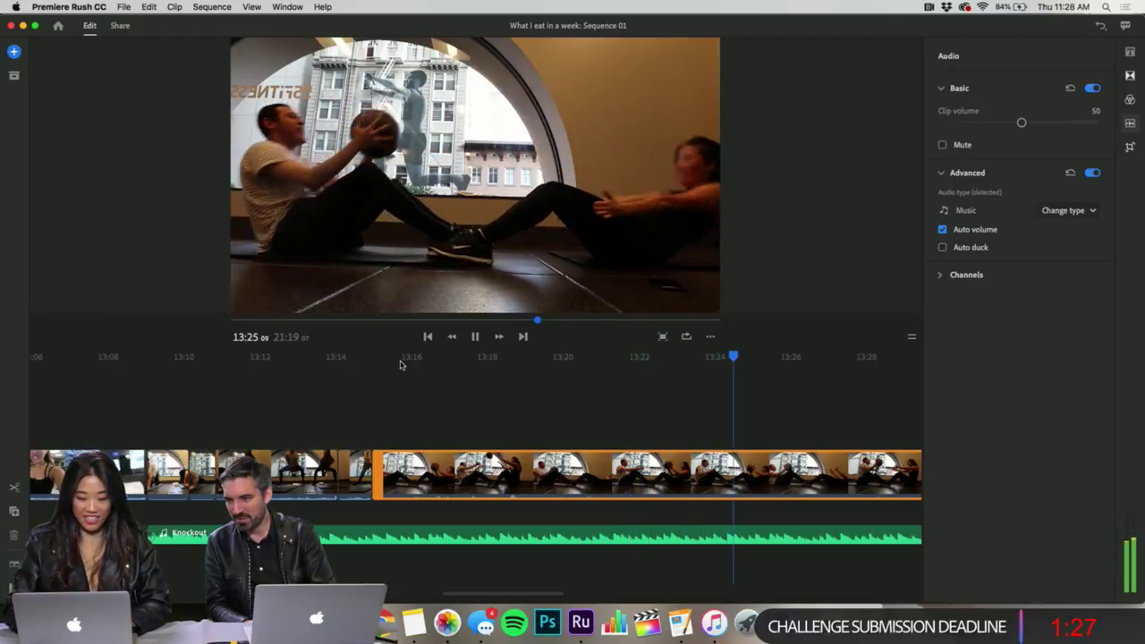
key("space")
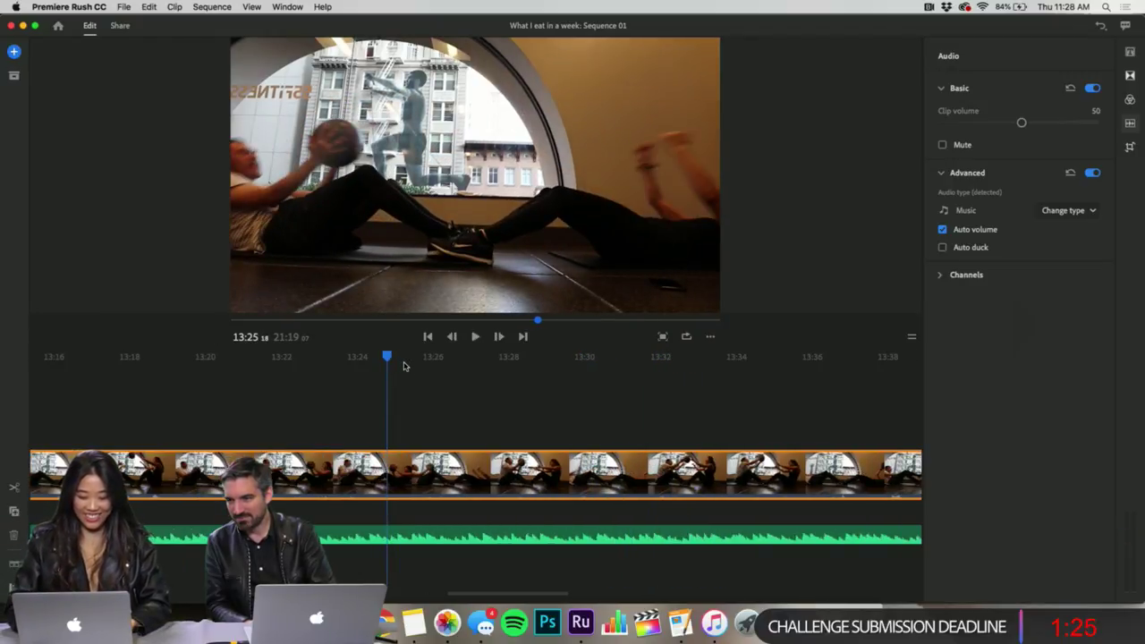
left_click_drag(481, 354, 773, 421)
- Delete the music clip under the workout footage and trim the following clip's edge
scroll(771, 449, "down", 2)
scroll(770, 449, "down", 2)
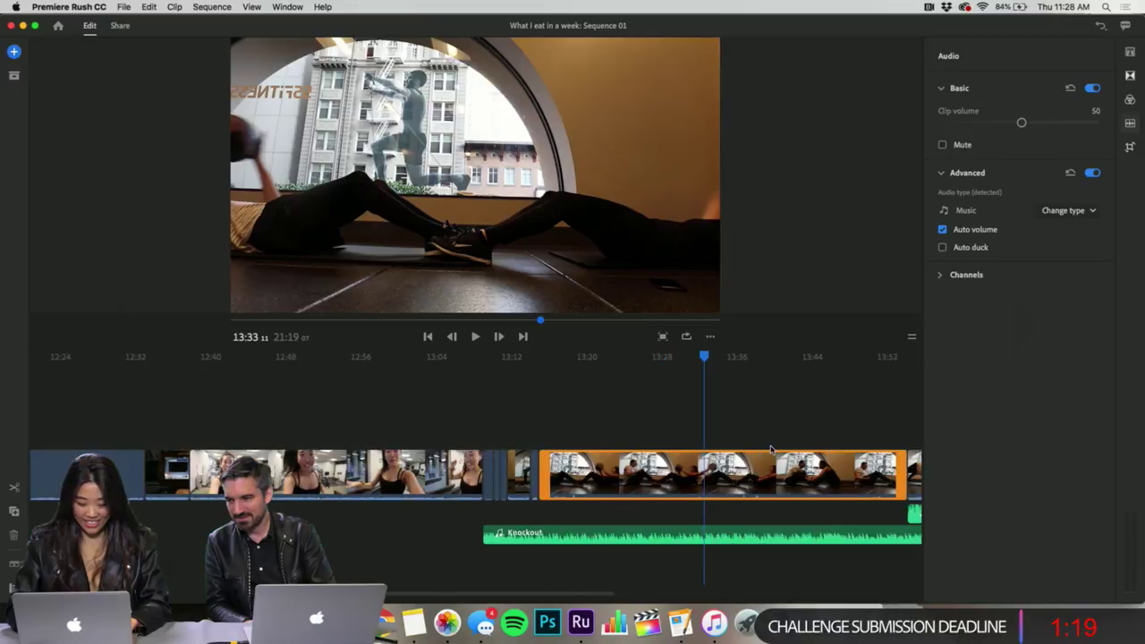
left_click_drag(705, 365, 767, 422)
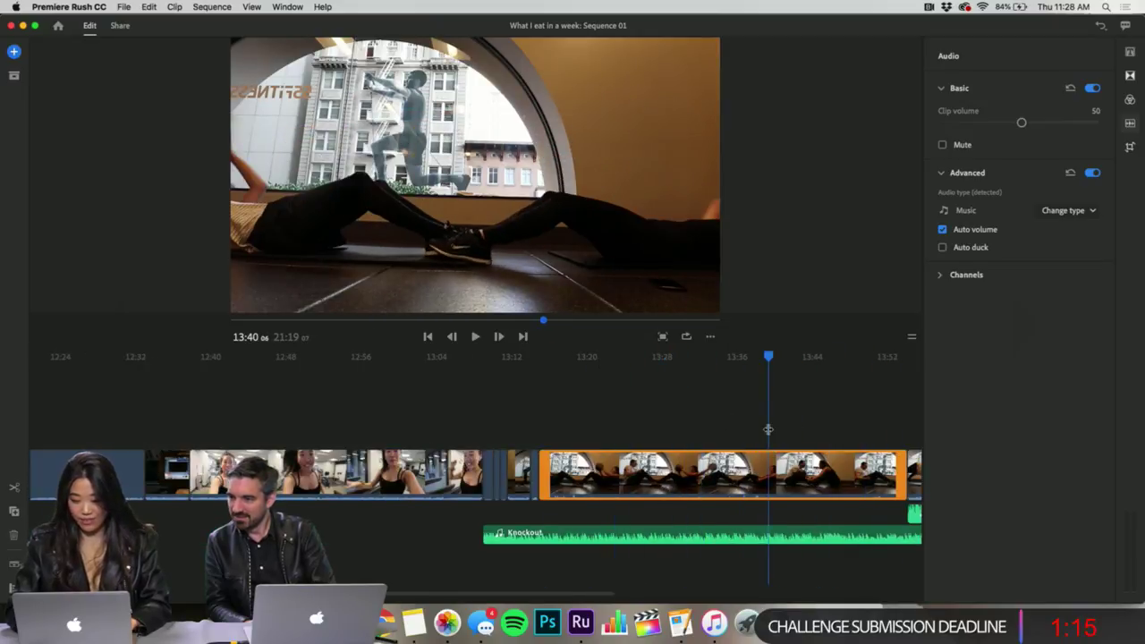
scroll(767, 421, "right", 5)
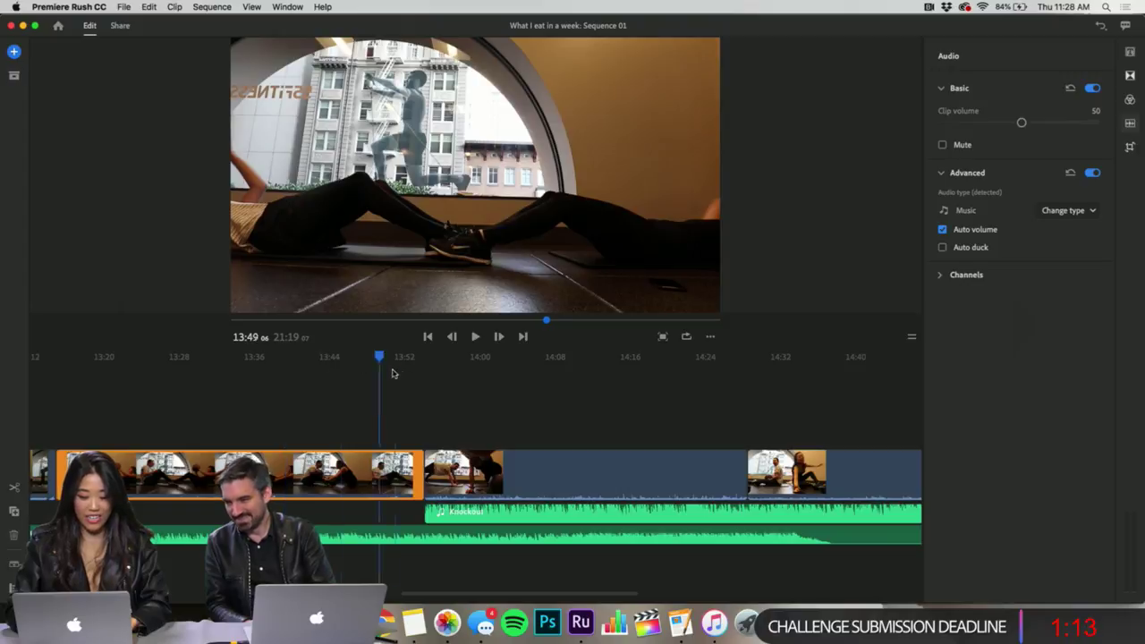
left_click_drag(392, 373, 534, 383)
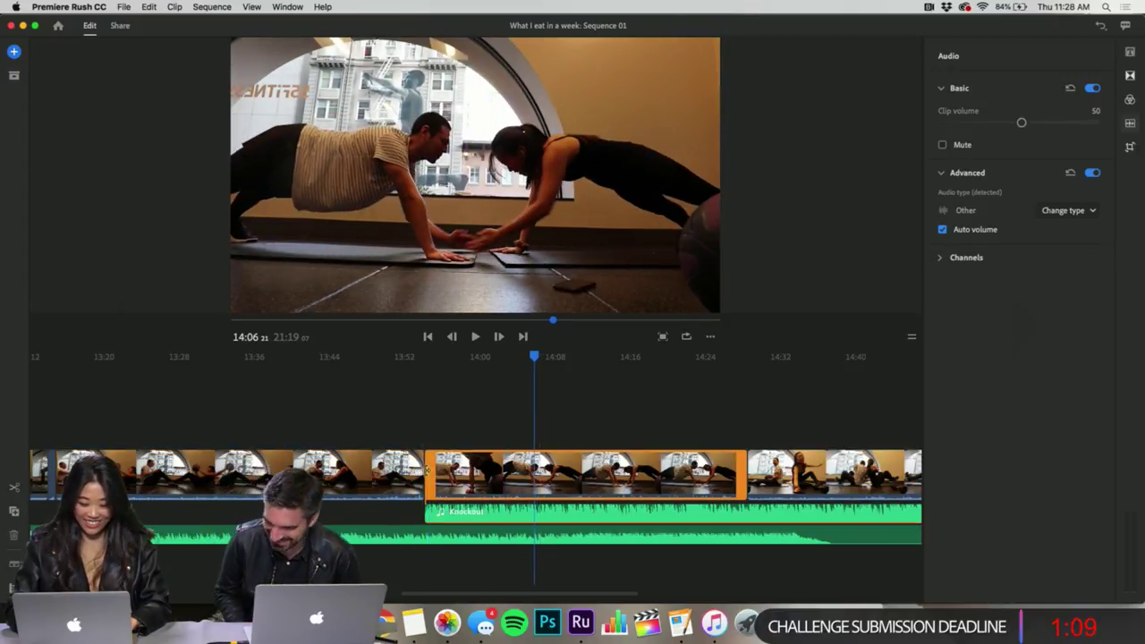
left_click(461, 517)
key("Delete")
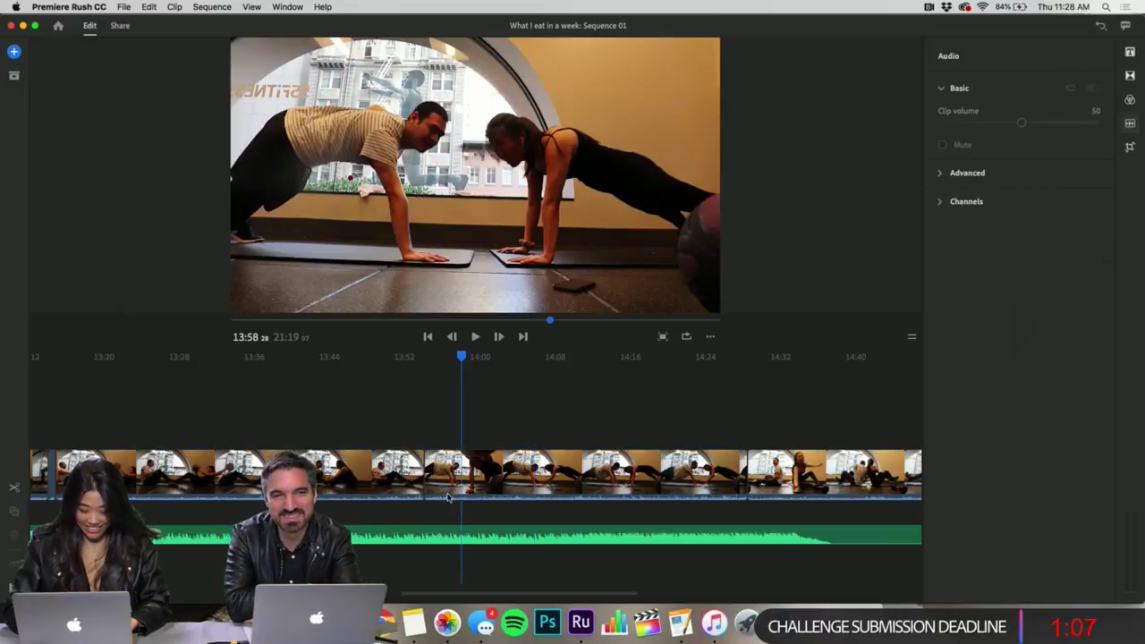
left_click_drag(494, 474, 500, 474)
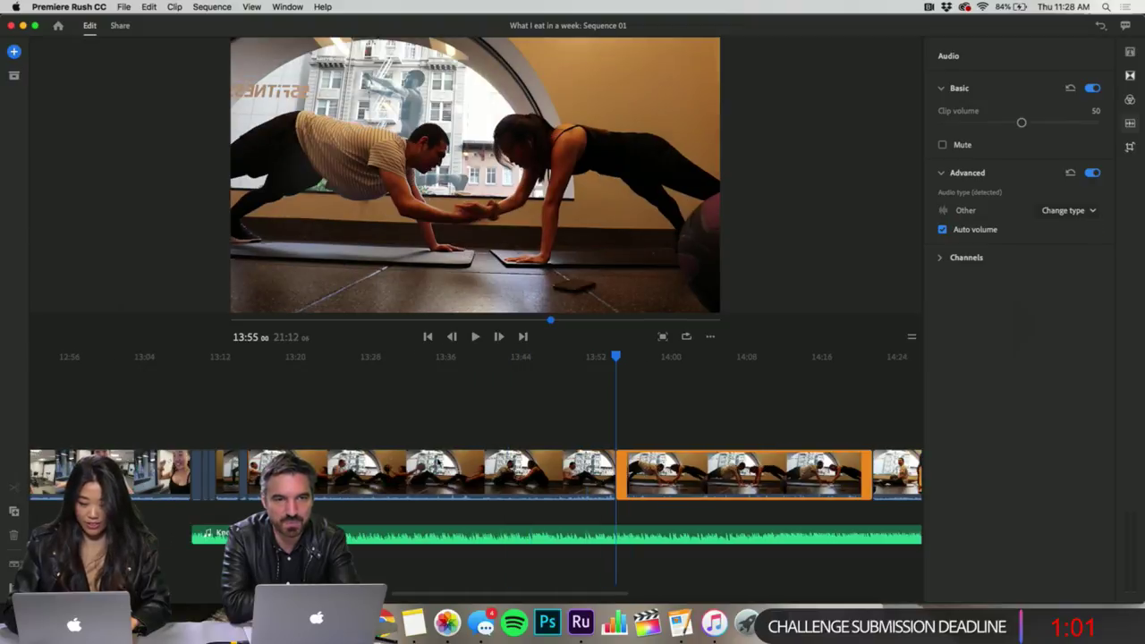
- Move the sit-up workout clip onto a new track above the main sequence
left_click(227, 362)
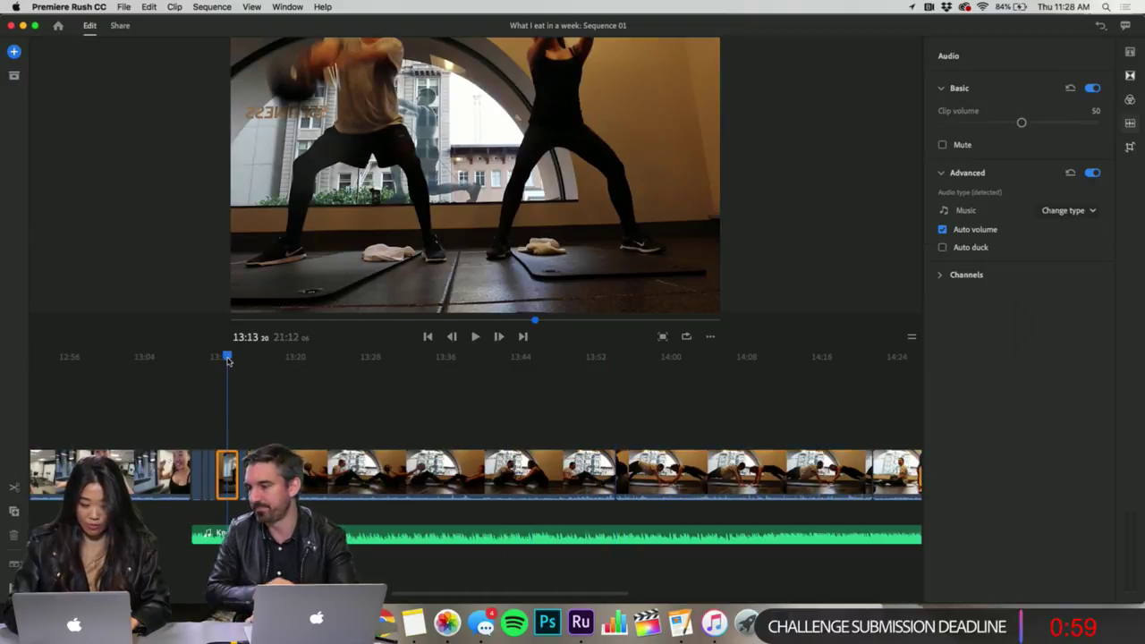
left_click_drag(228, 362, 280, 372)
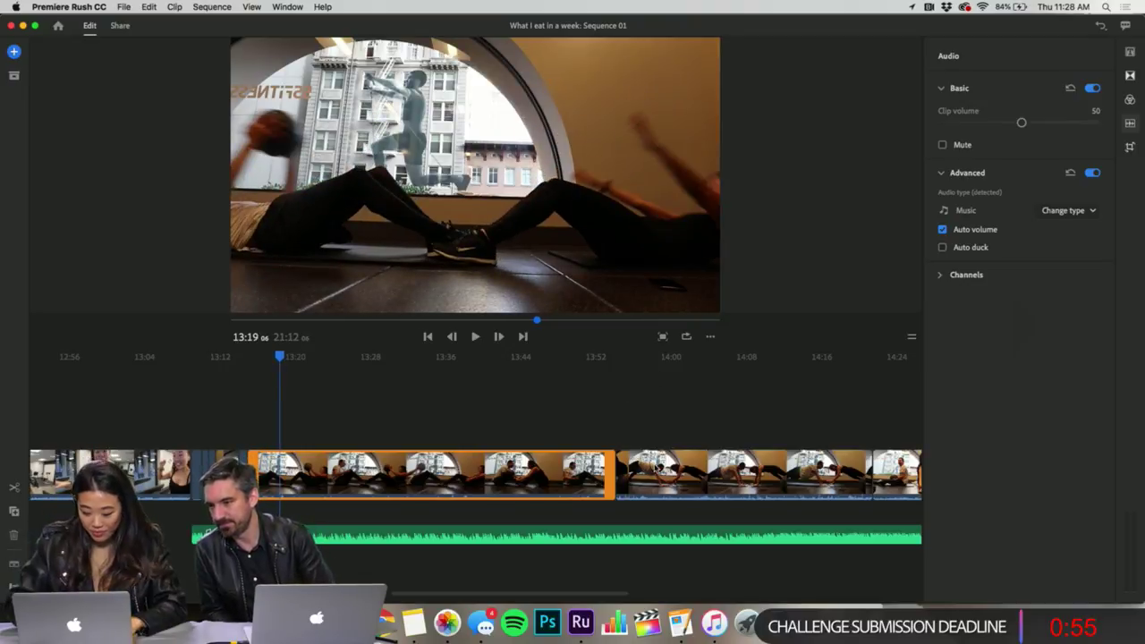
left_click_drag(658, 465, 304, 420)
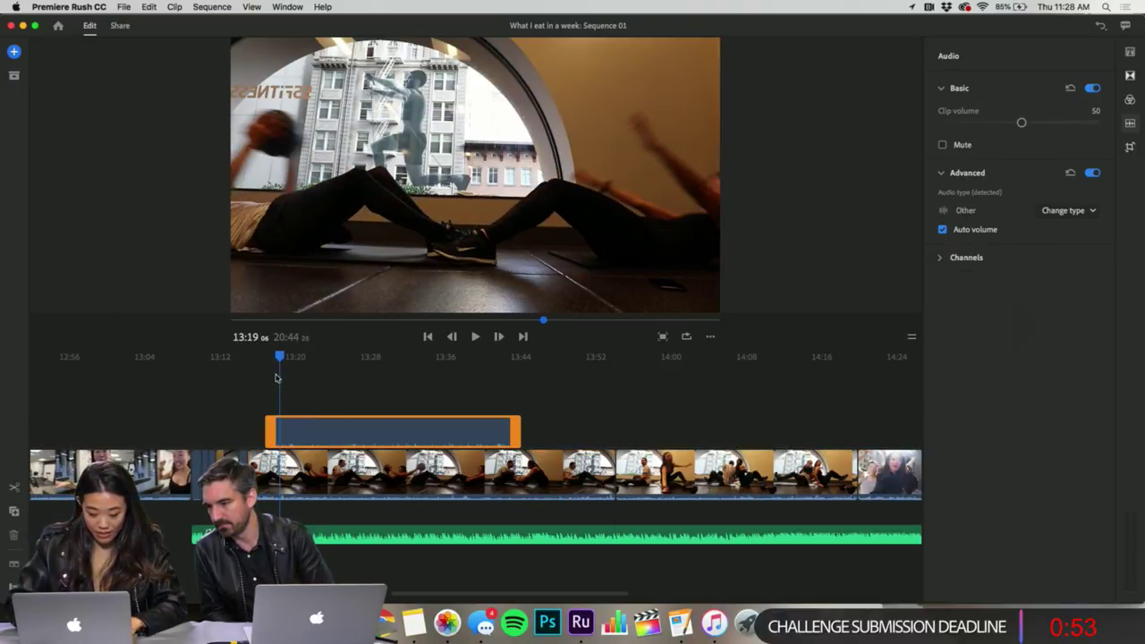
- Scale the sit-up clip down to a small inset and place it toward the upper left
left_click(255, 400)
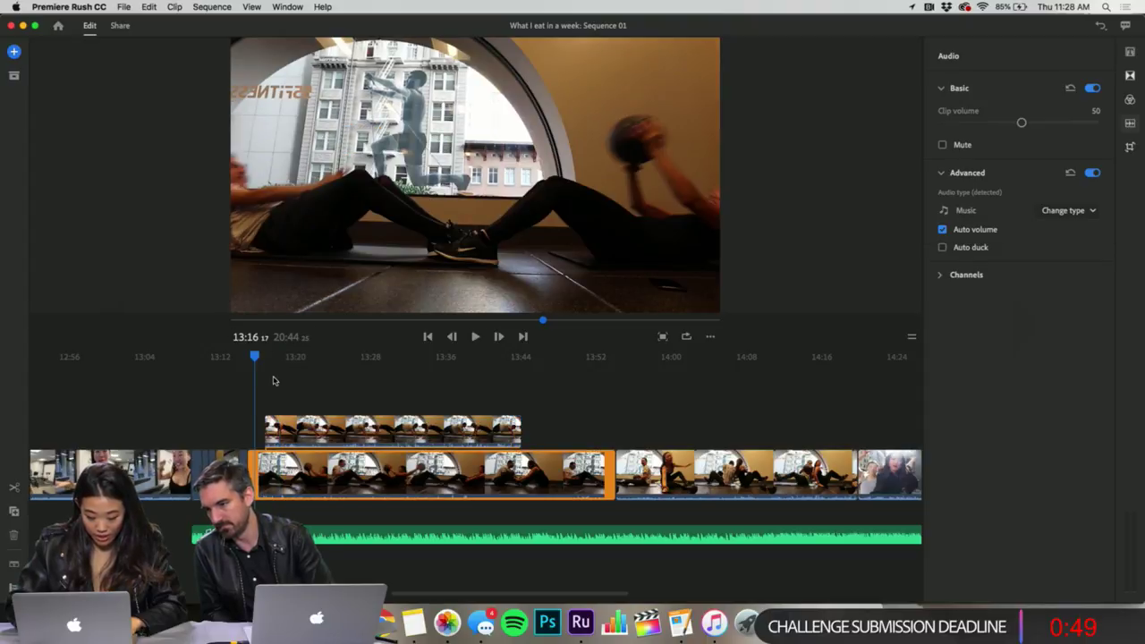
left_click_drag(257, 360, 263, 362)
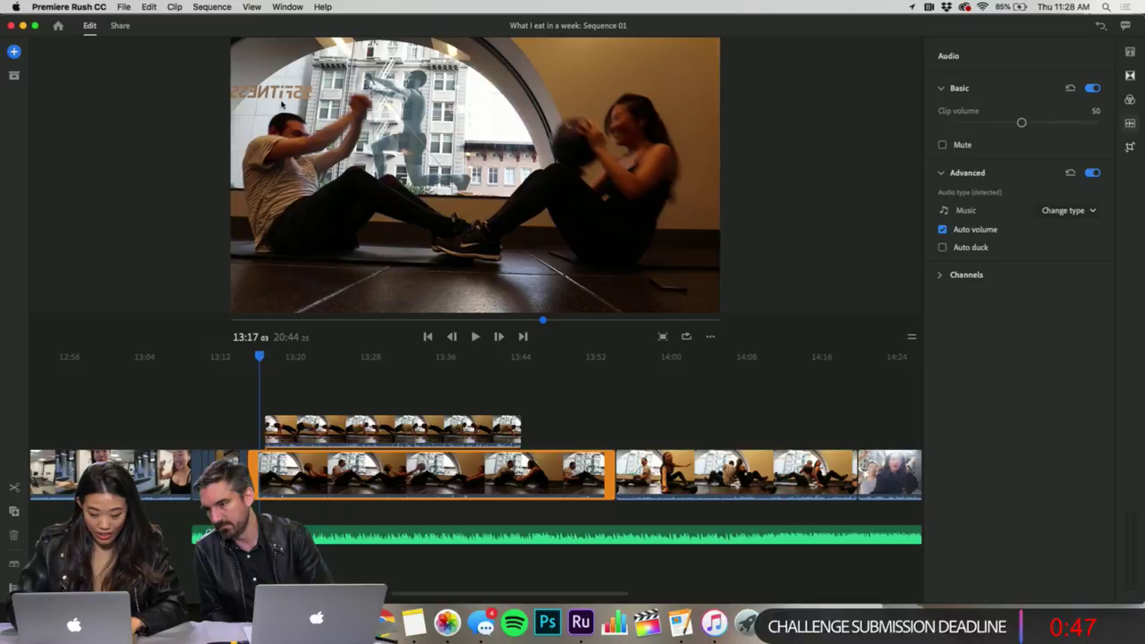
left_click_drag(231, 40, 340, 100)
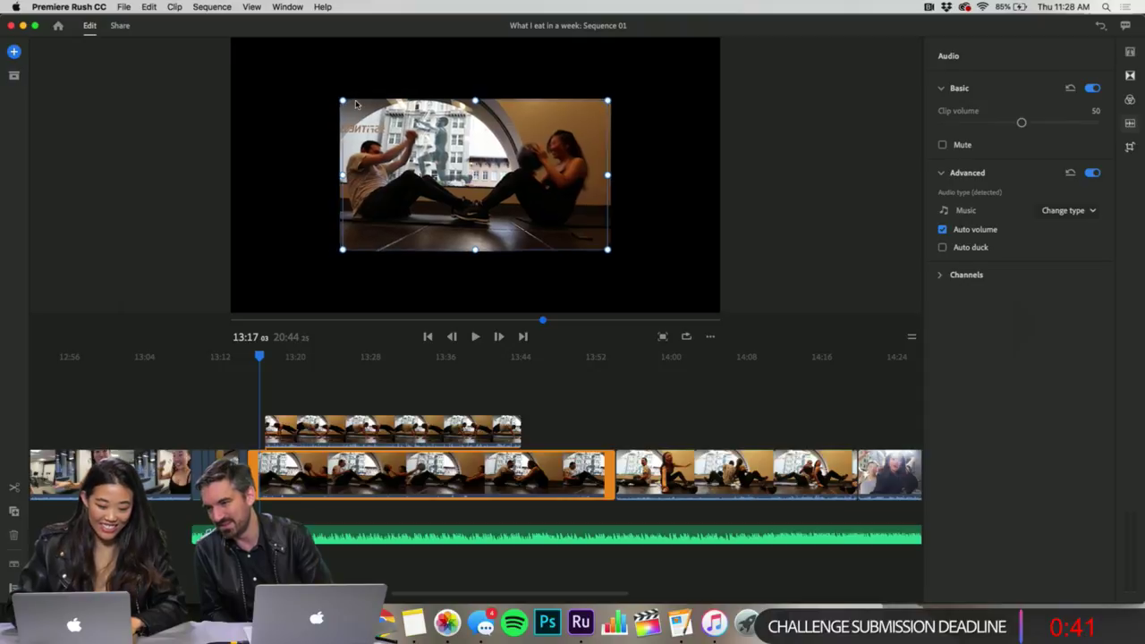
left_click_drag(391, 141, 318, 130)
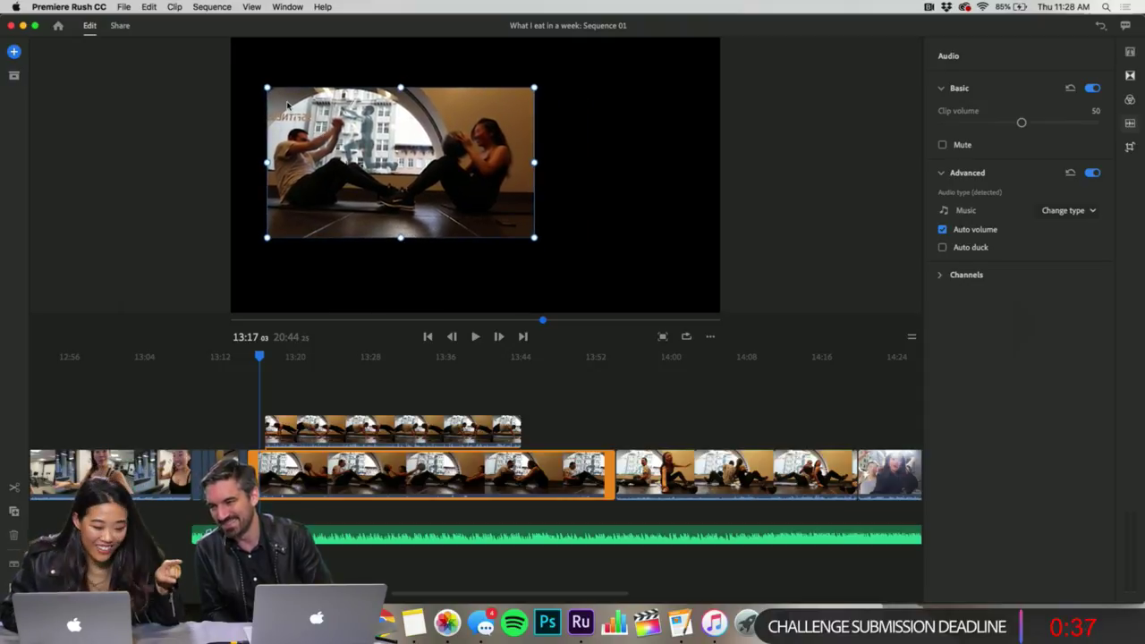
left_click_drag(268, 89, 286, 103)
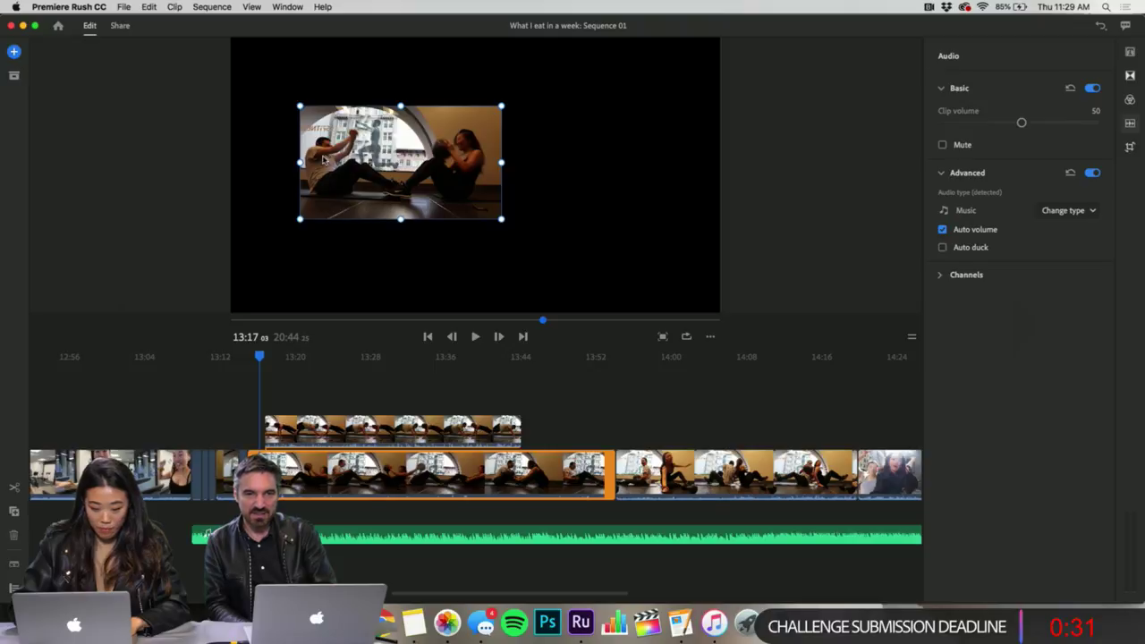
left_click_drag(324, 159, 316, 158)
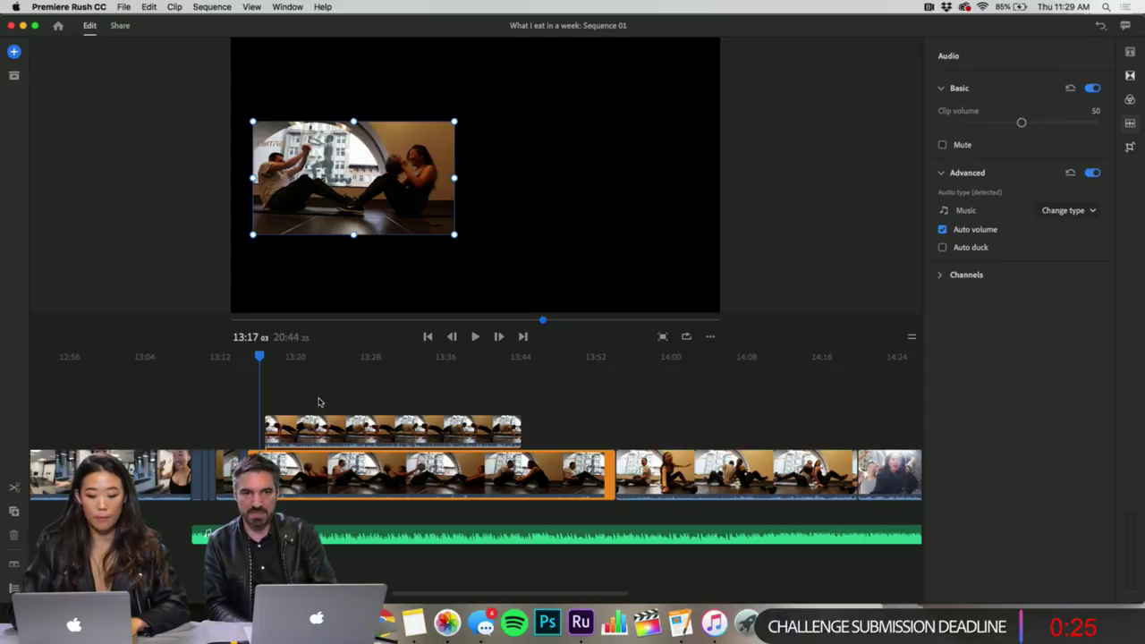
left_click(305, 431)
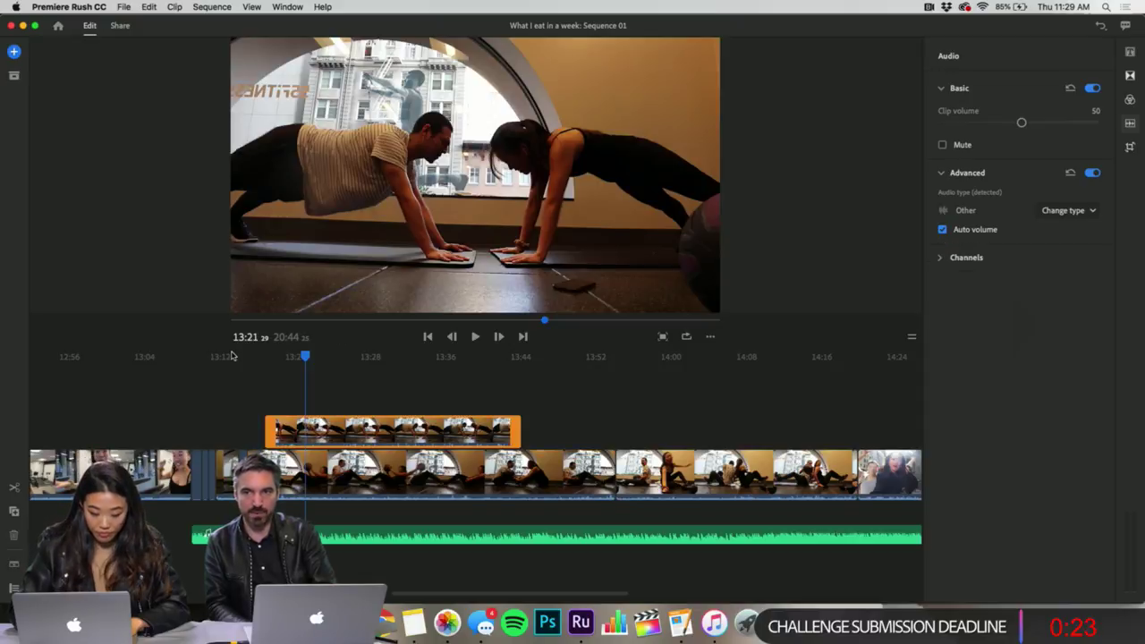
- Shift the plank overlay slightly earlier, scale it to 42.4 and lower it in the frame
left_click(281, 370)
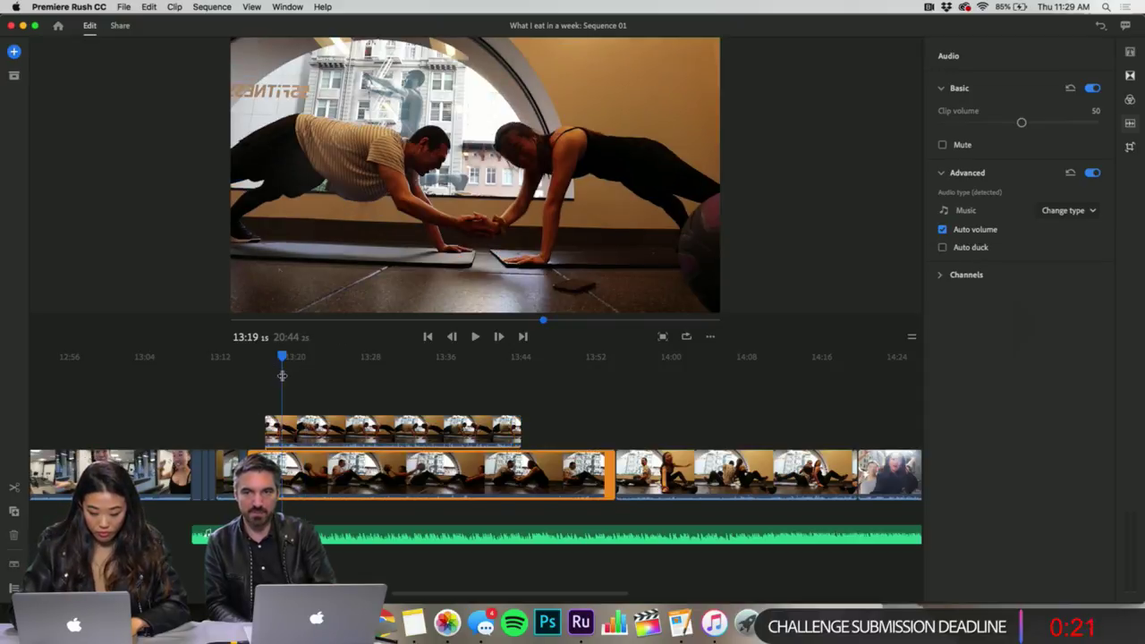
mouse_move(285, 411)
left_mouse_down()
mouse_move(287, 427)
mouse_move(269, 427)
left_mouse_up()
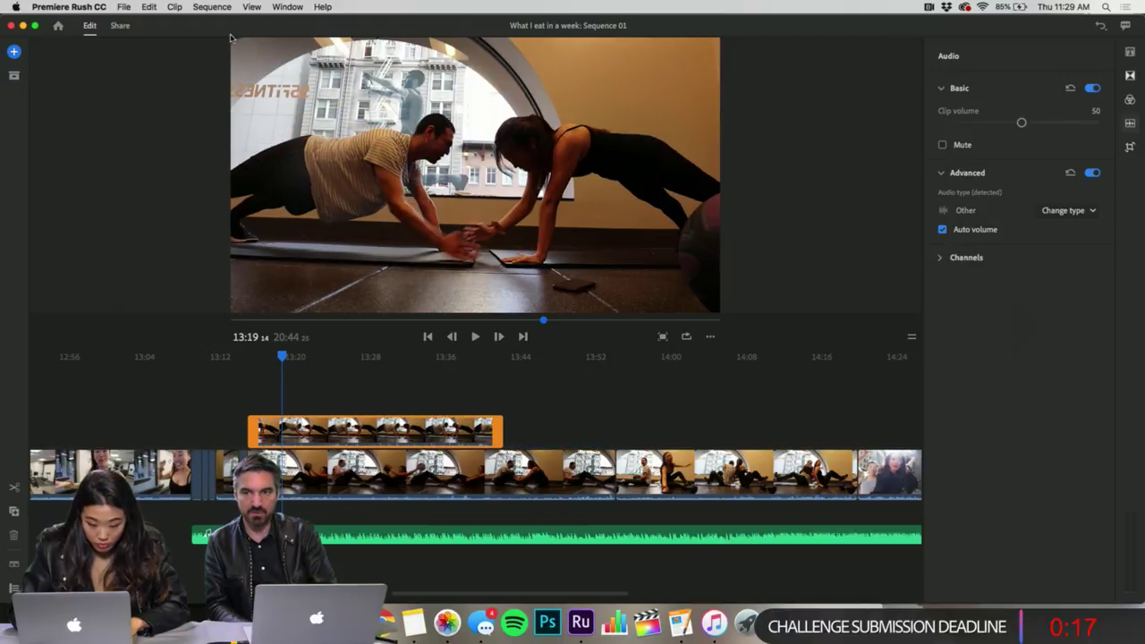
left_click(266, 365)
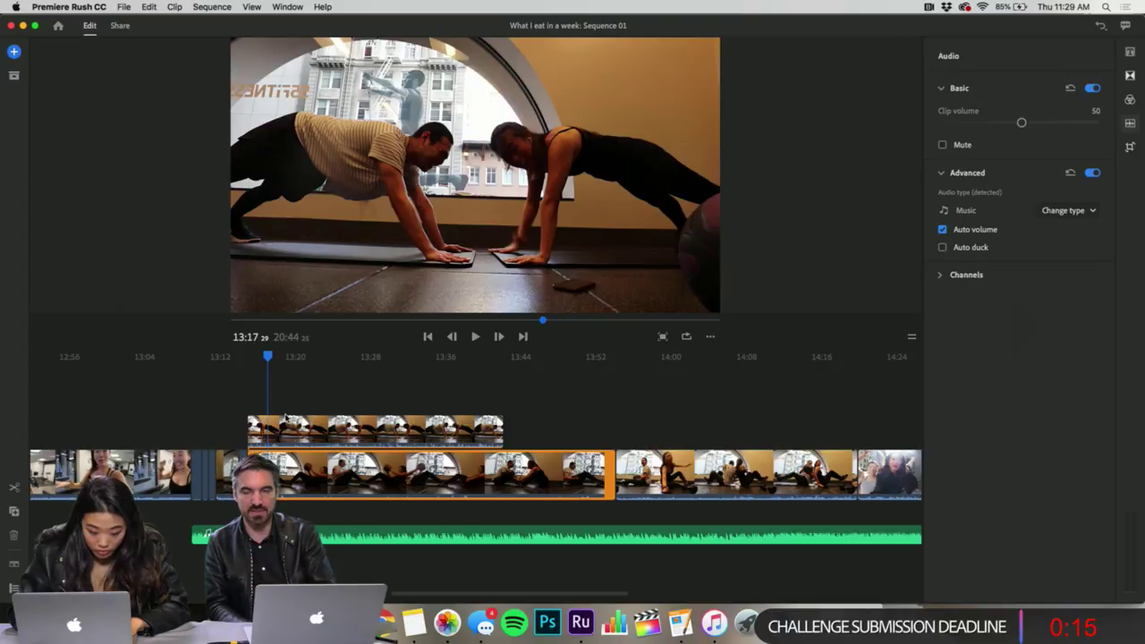
left_click(287, 417)
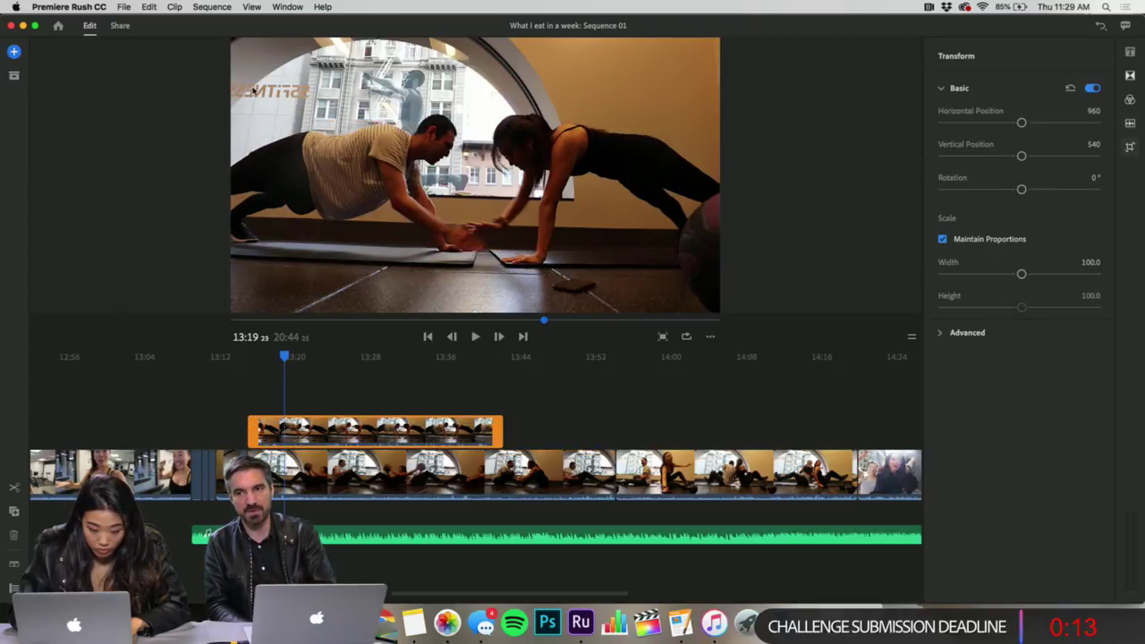
left_click_drag(236, 43, 384, 147)
mouse_move(377, 100)
left_mouse_down()
mouse_move(290, 69)
mouse_move(366, 115)
left_mouse_up()
left_click_drag(482, 117, 491, 126)
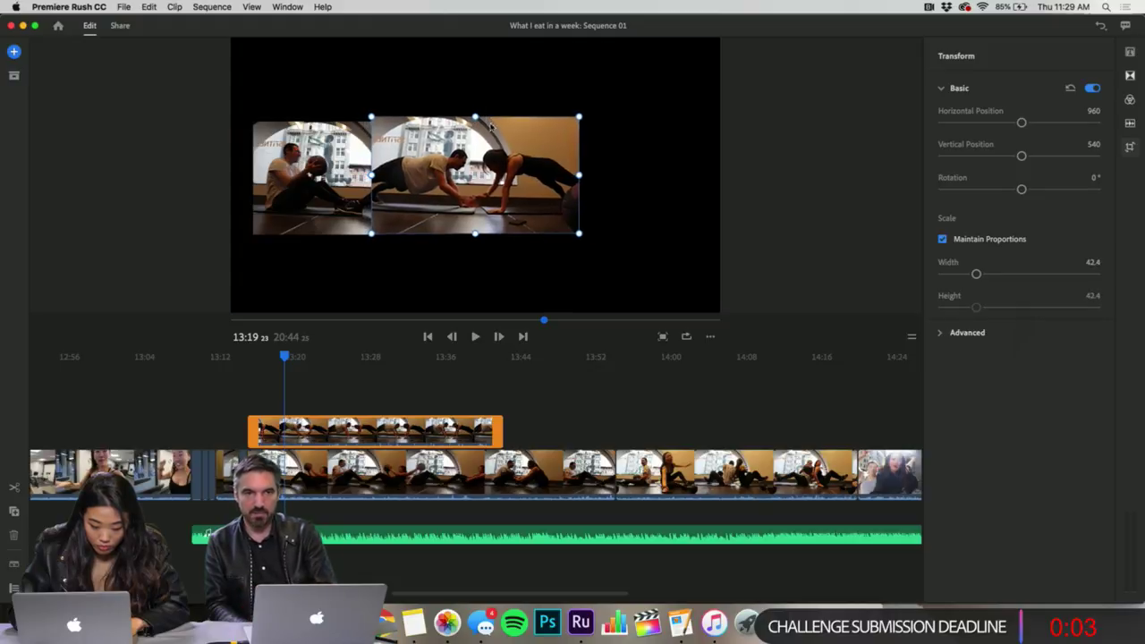
left_click_drag(483, 202, 484, 250)
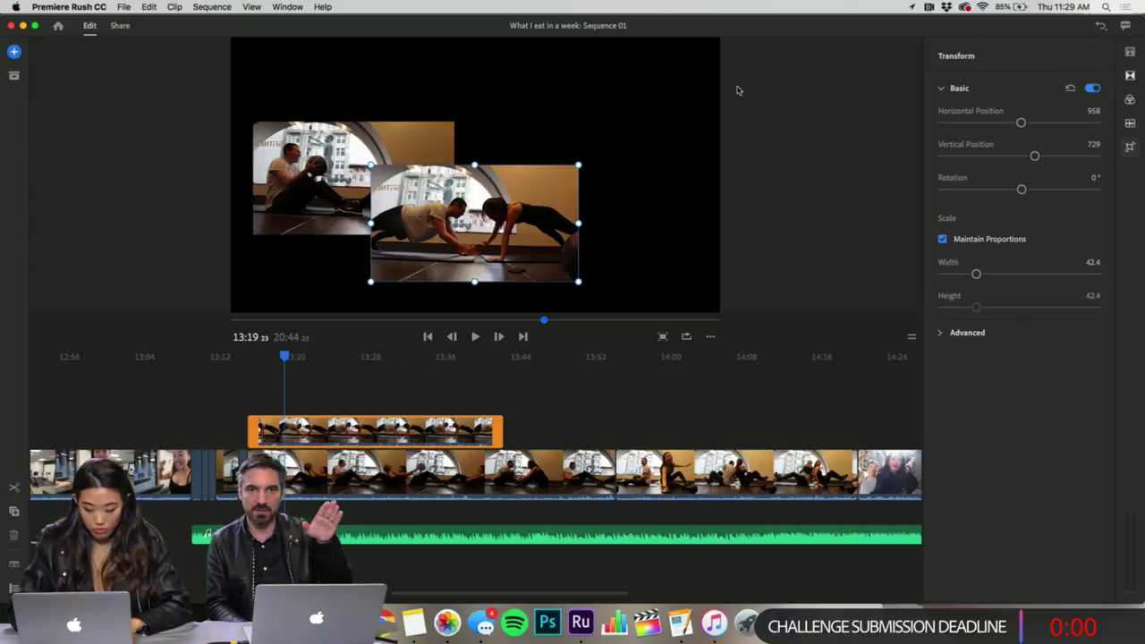
left_click(689, 395)
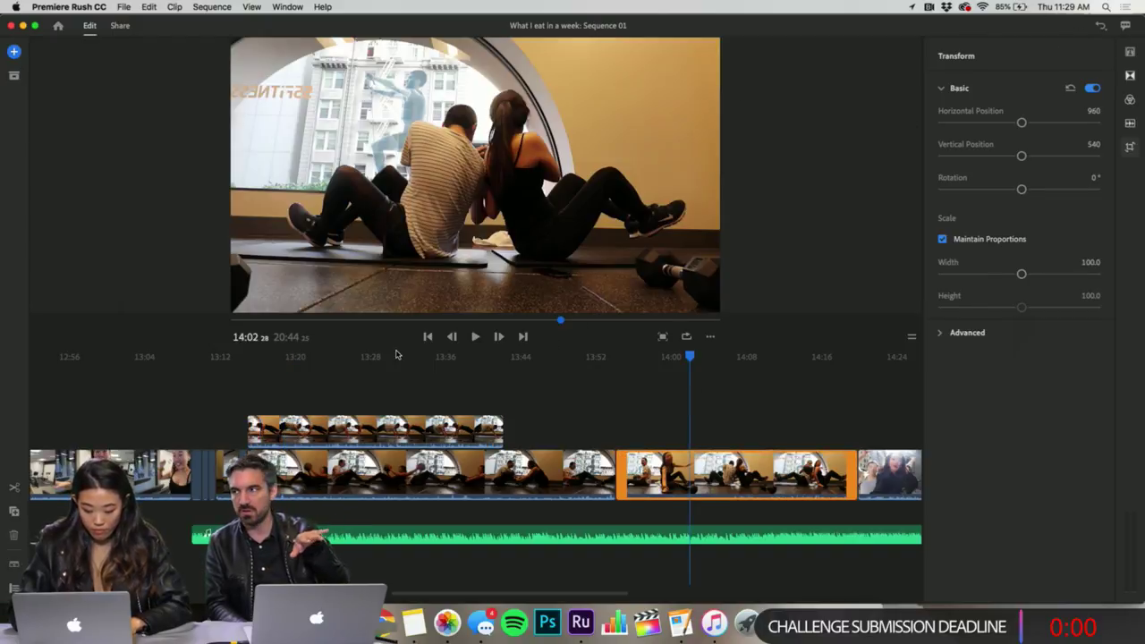
- In Transform > Advanced, crop the plank overlay 26% top and 14.2% bottom, then raise it
left_click(395, 356)
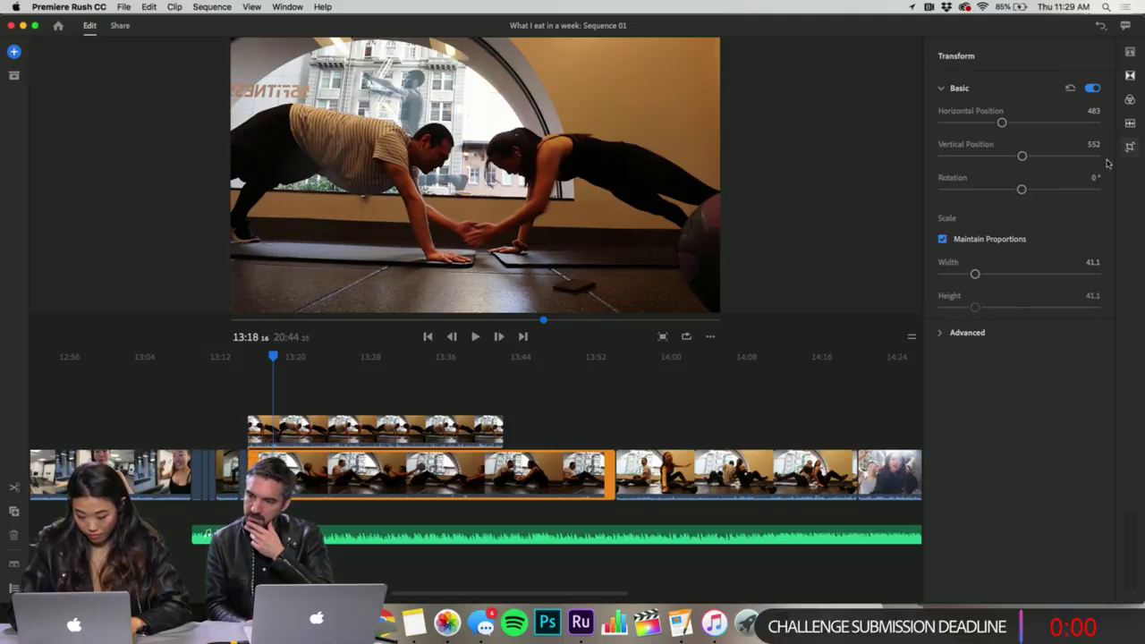
left_click(943, 333)
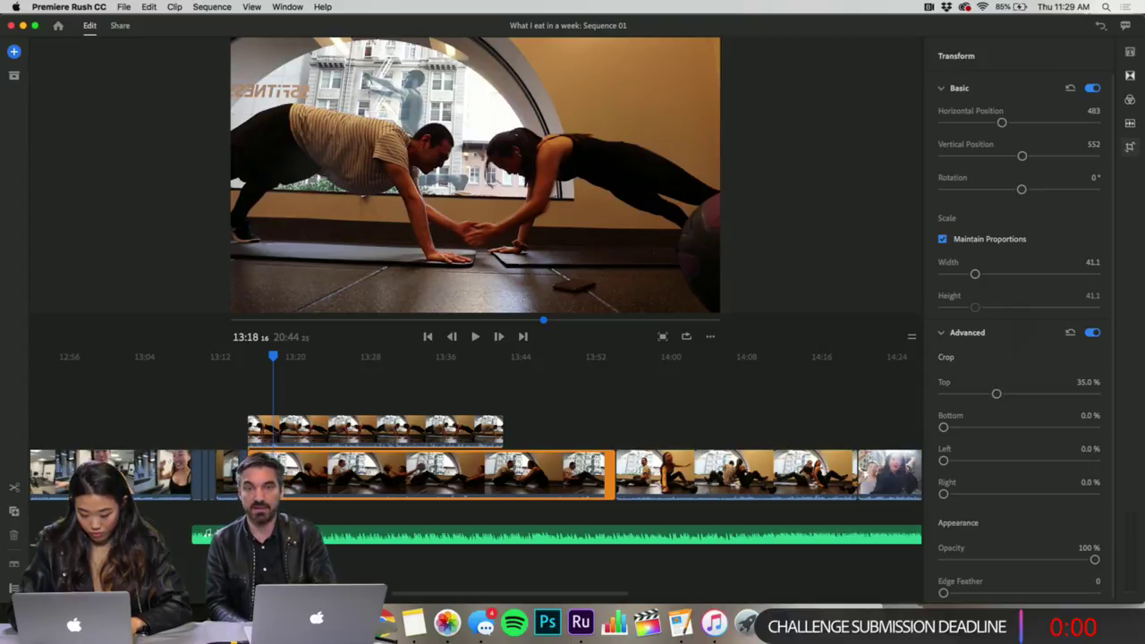
left_click(296, 438)
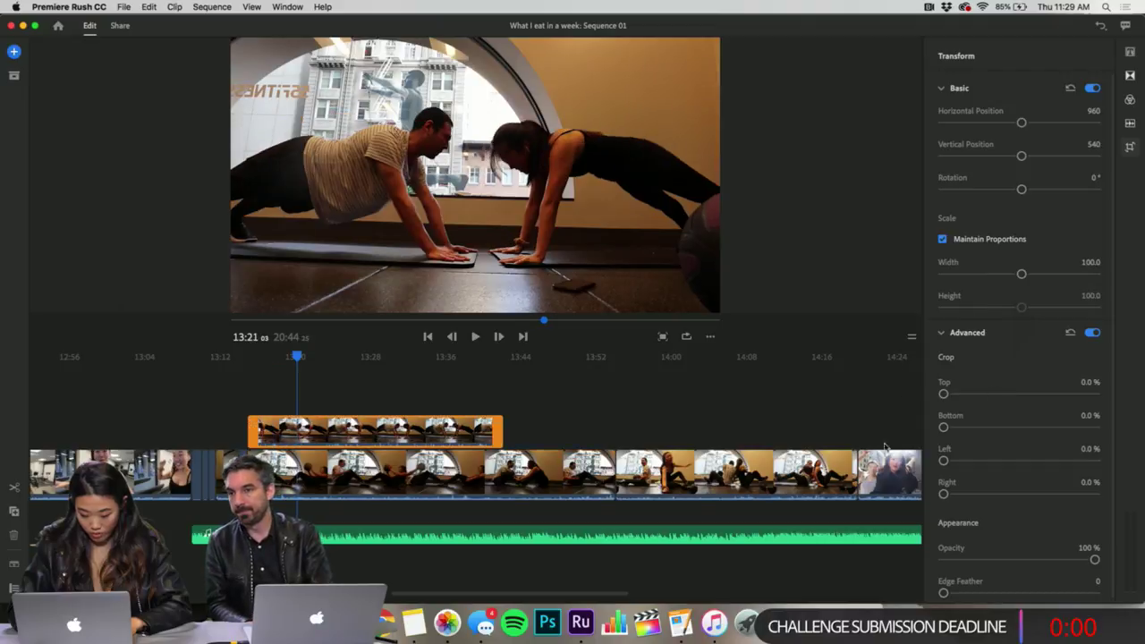
left_click_drag(943, 393, 983, 396)
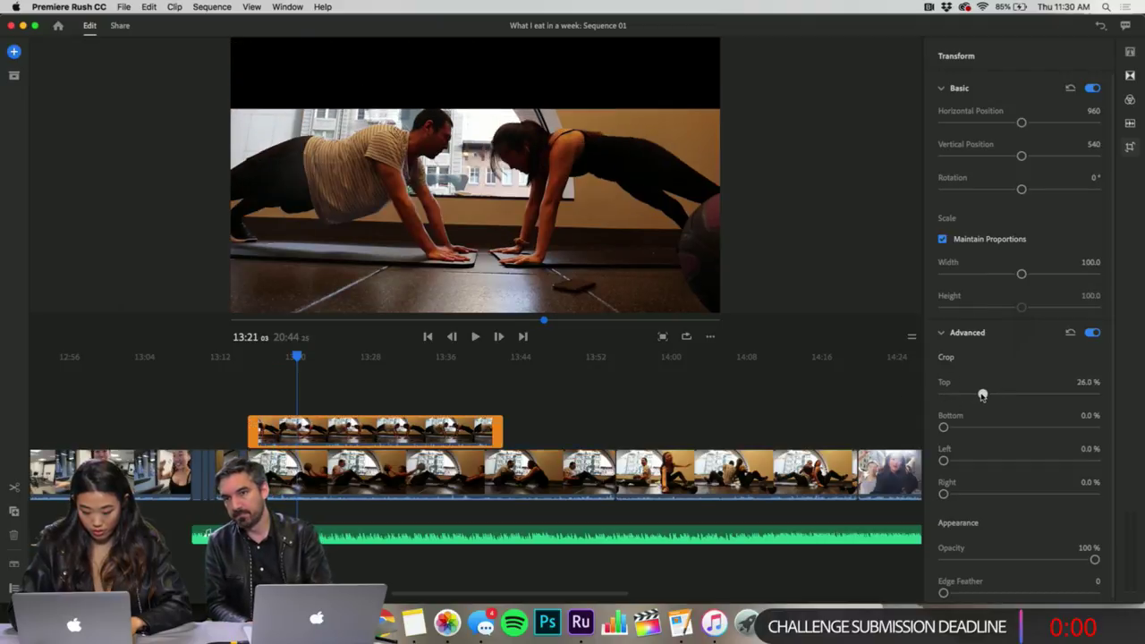
left_click_drag(945, 495, 942, 494)
mouse_move(943, 428)
left_mouse_down()
mouse_move(982, 427)
mouse_move(964, 434)
left_mouse_up()
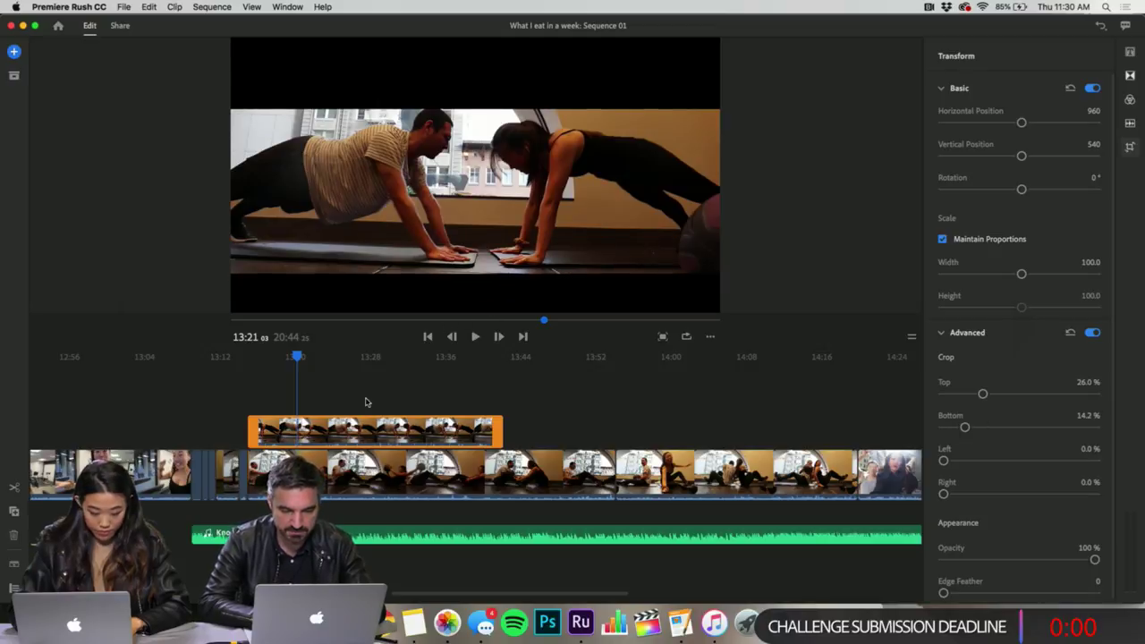
left_click(431, 205)
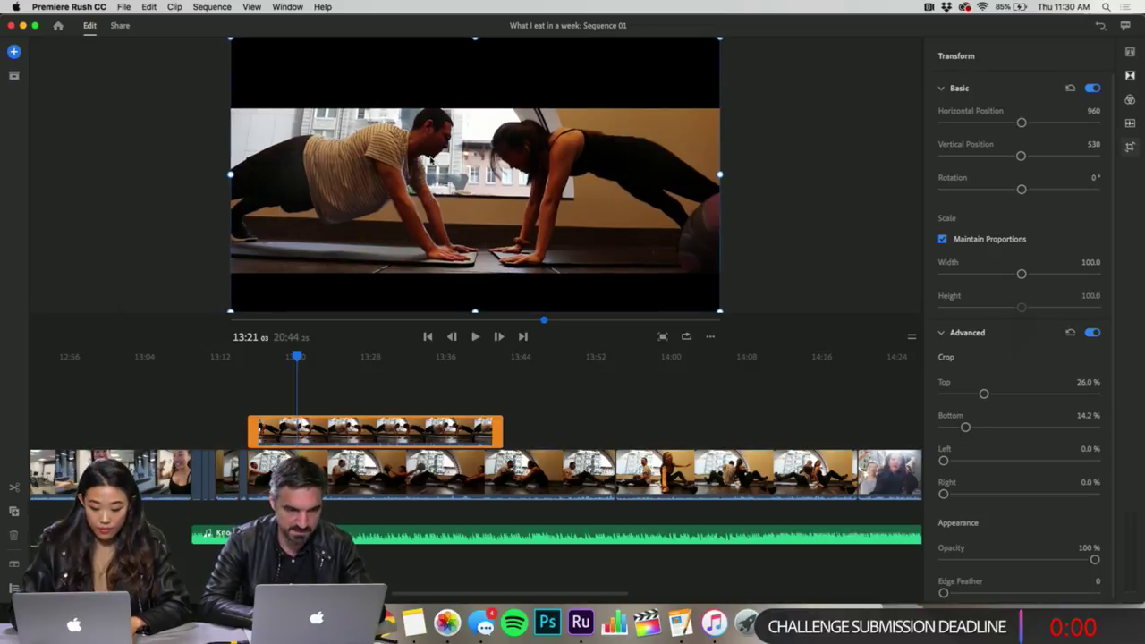
left_click_drag(430, 205, 430, 131)
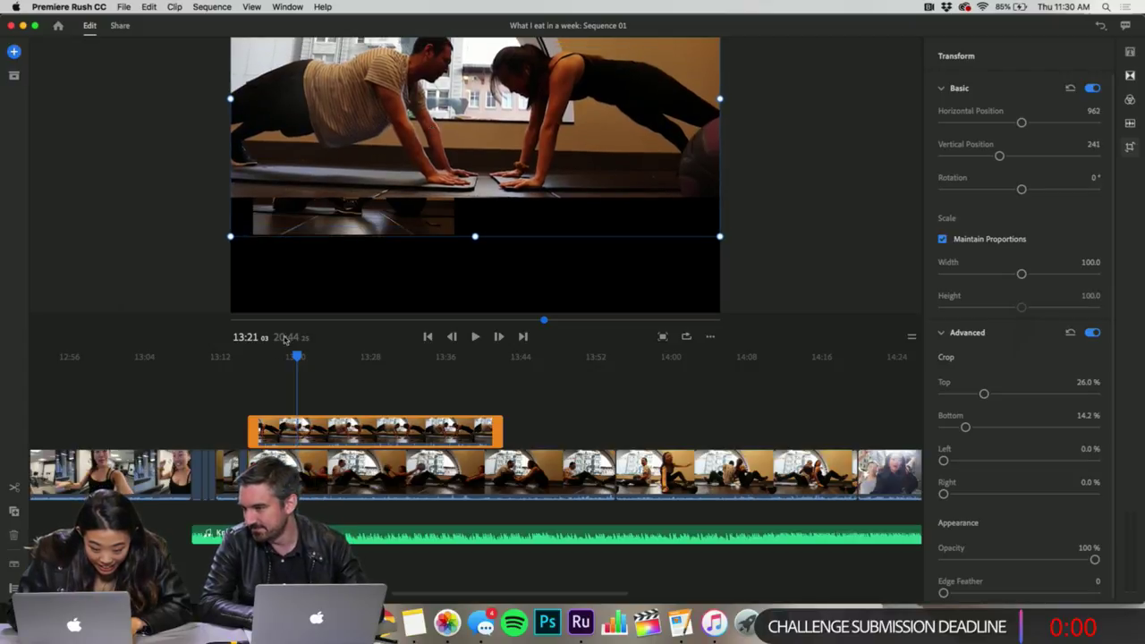
left_click(281, 471)
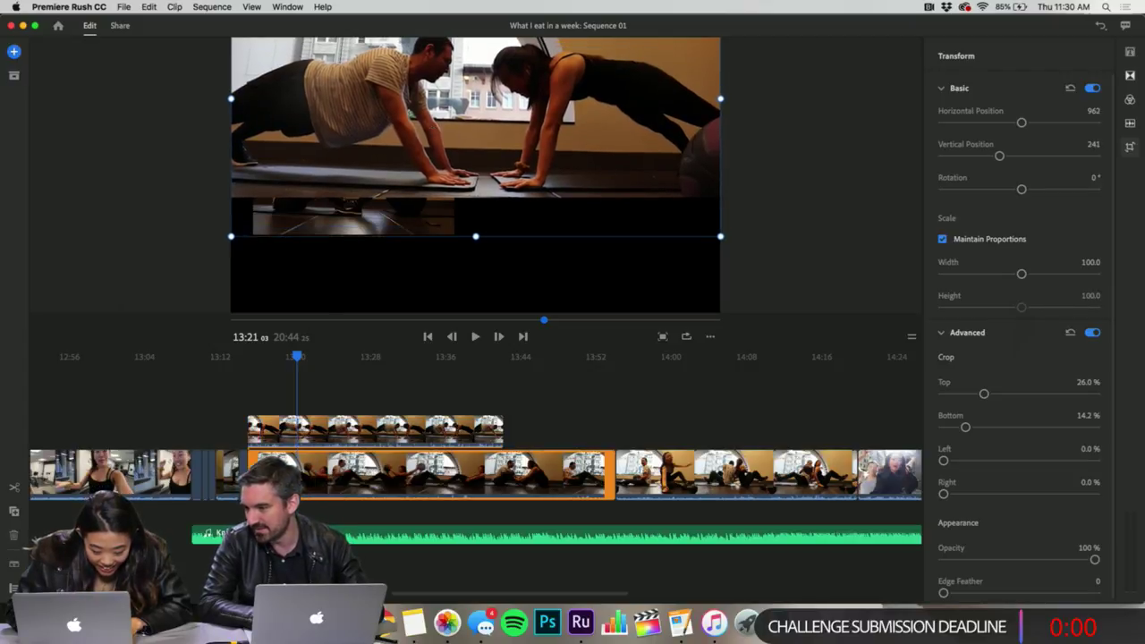
- Reposition the sit-up clip, set its width to 100, and nudge it slightly left and up
left_click(366, 223)
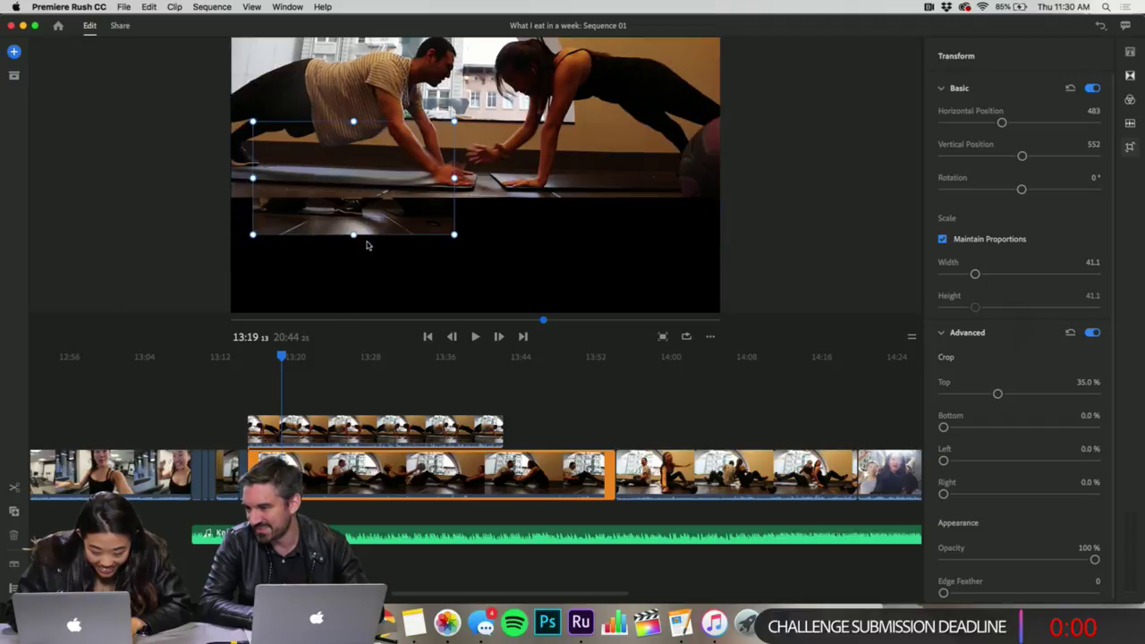
left_click_drag(366, 215, 492, 279)
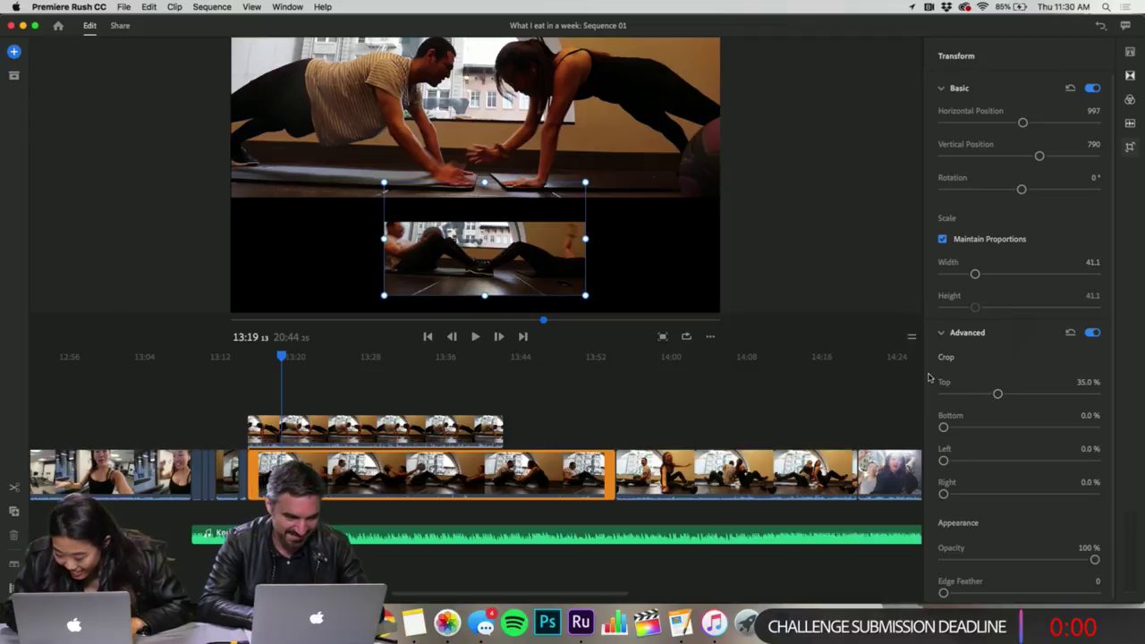
left_click(1090, 263)
type("100")
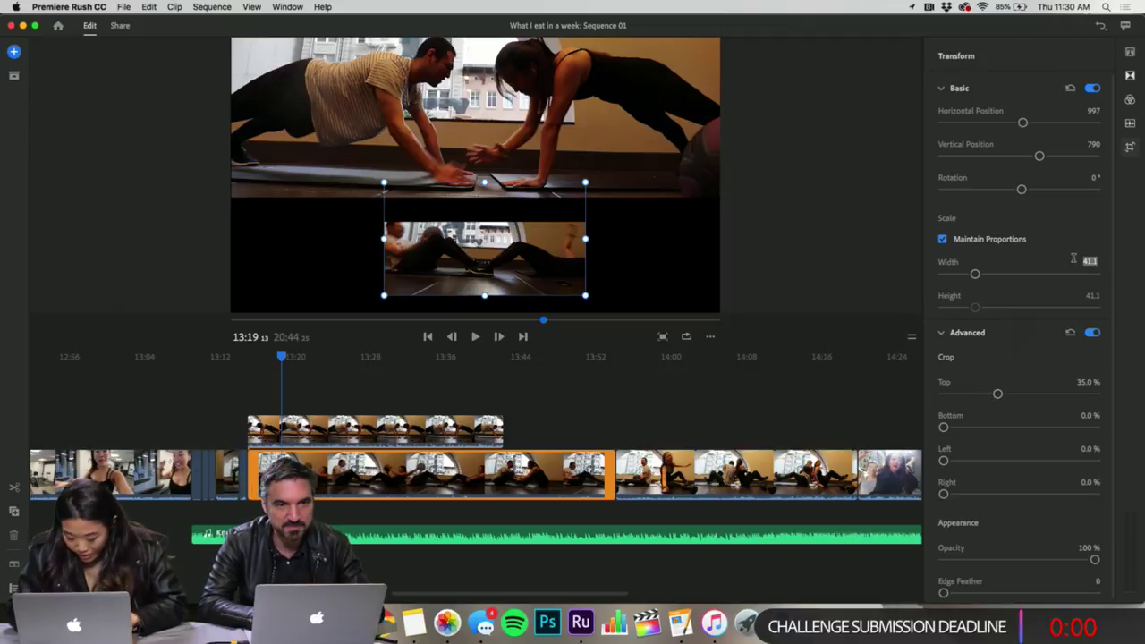
key("Return")
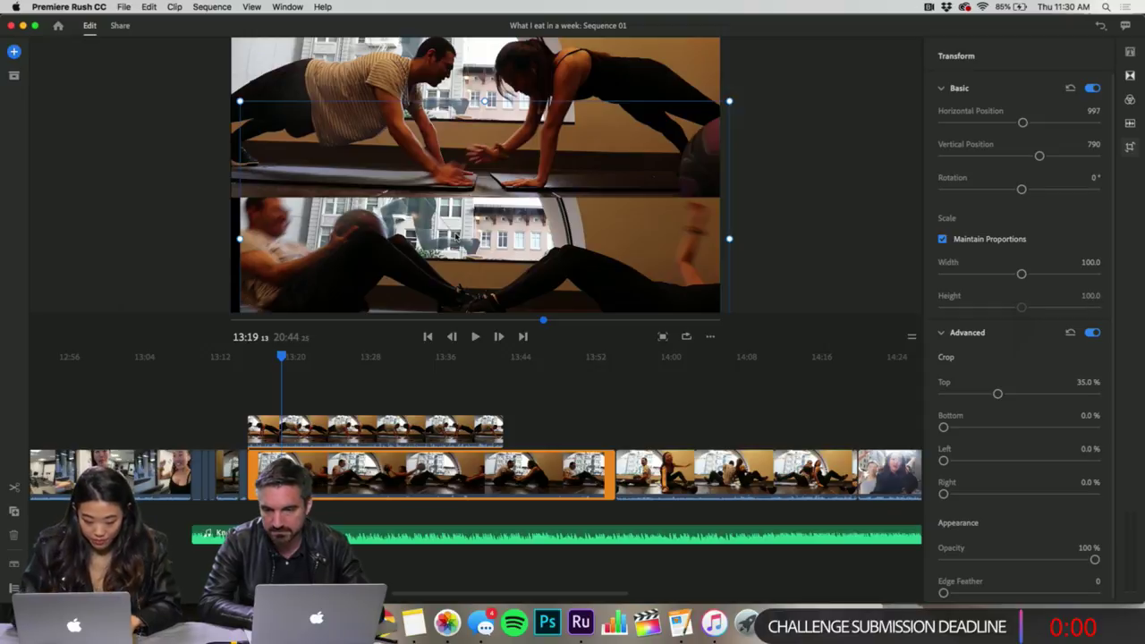
left_click_drag(460, 236, 445, 233)
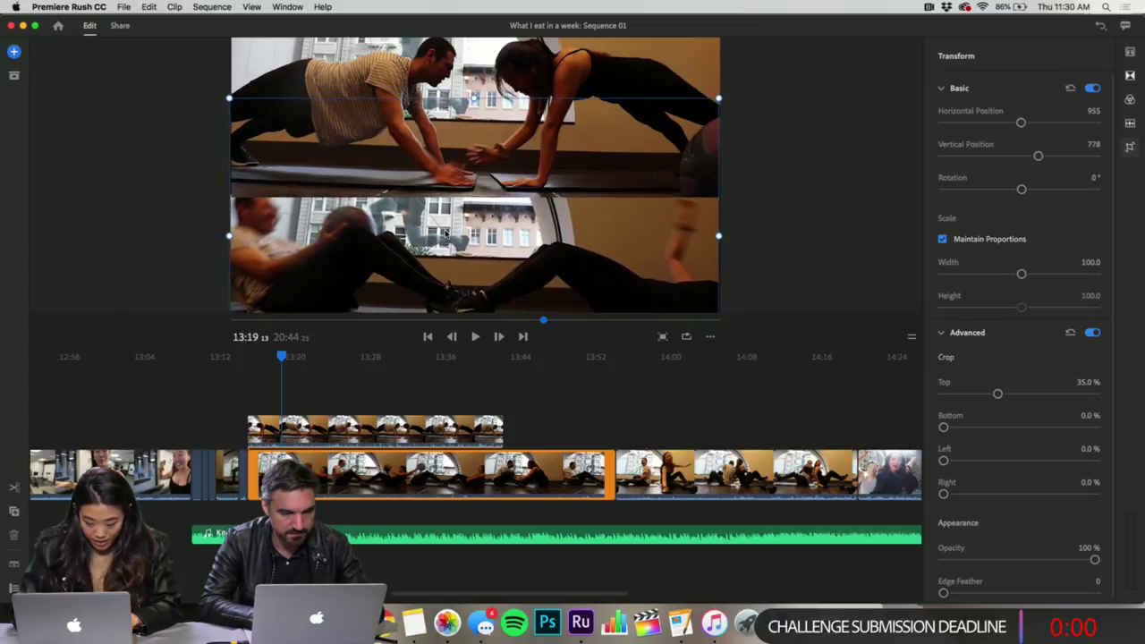
left_click(243, 474)
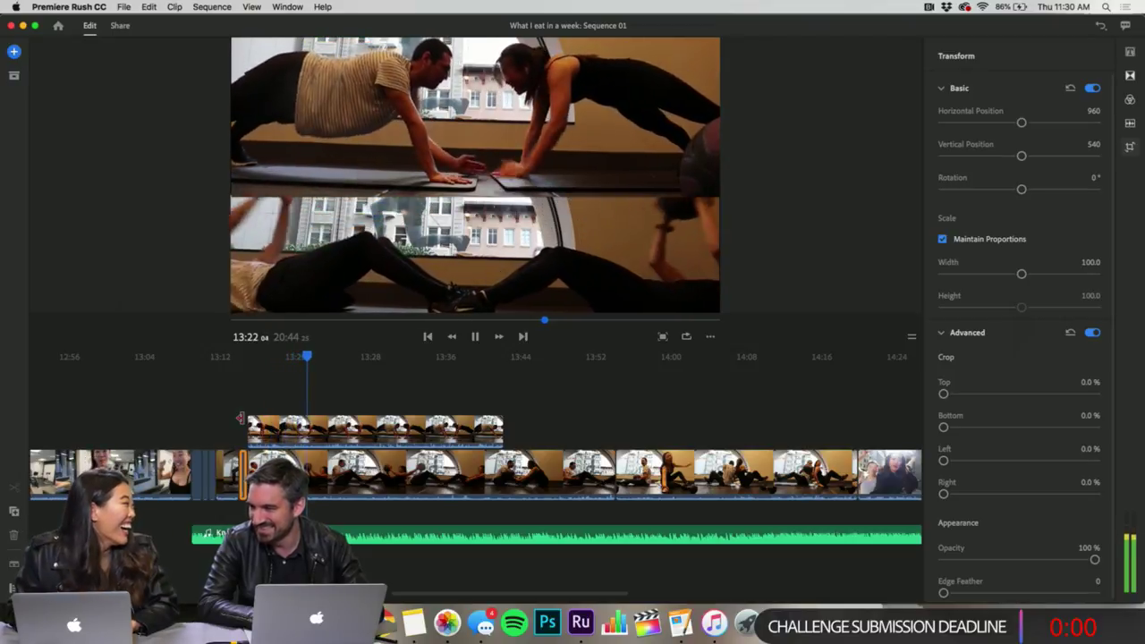
- Crop the plank overlay's bottom to 16.9% and the sit-up clip's top to 32.3%
left_click(429, 475)
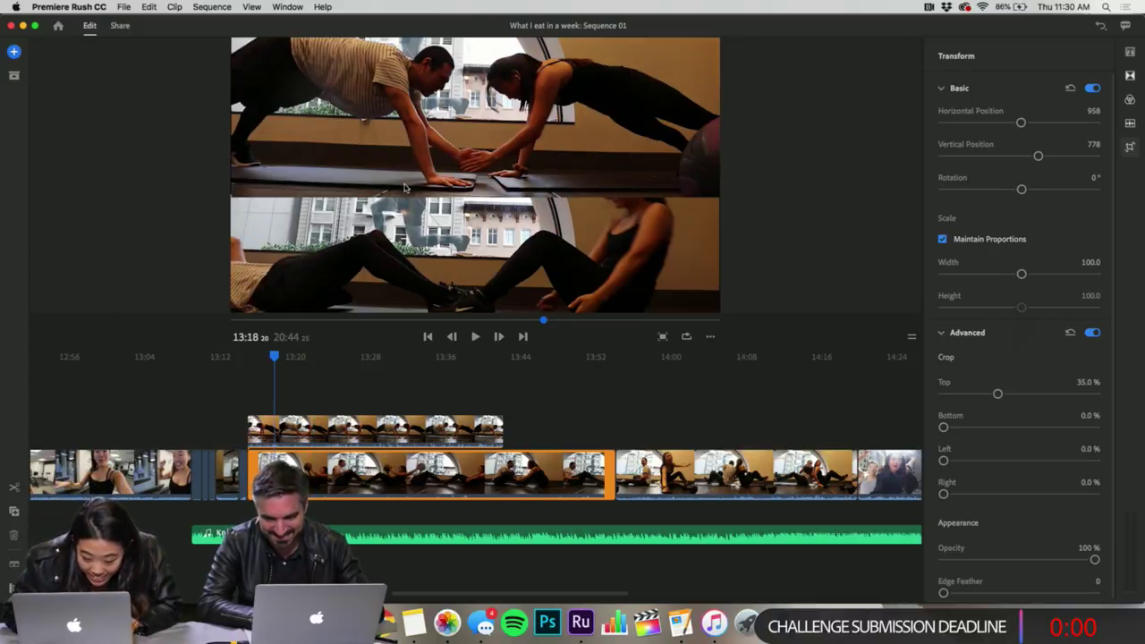
left_click(471, 108)
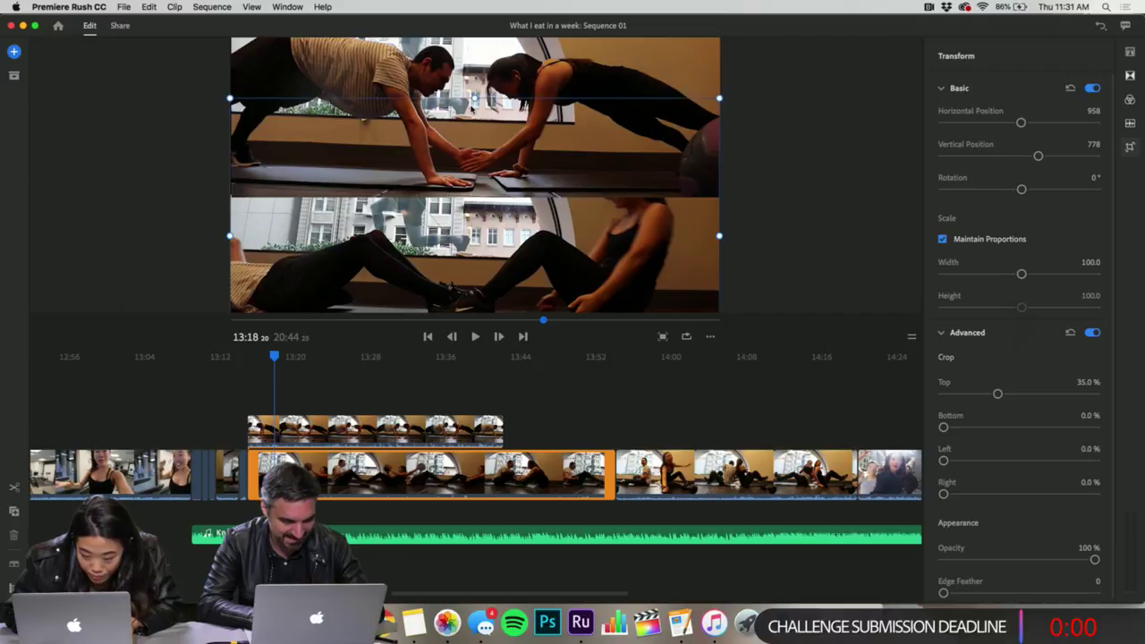
left_click(467, 125)
left_click(354, 434)
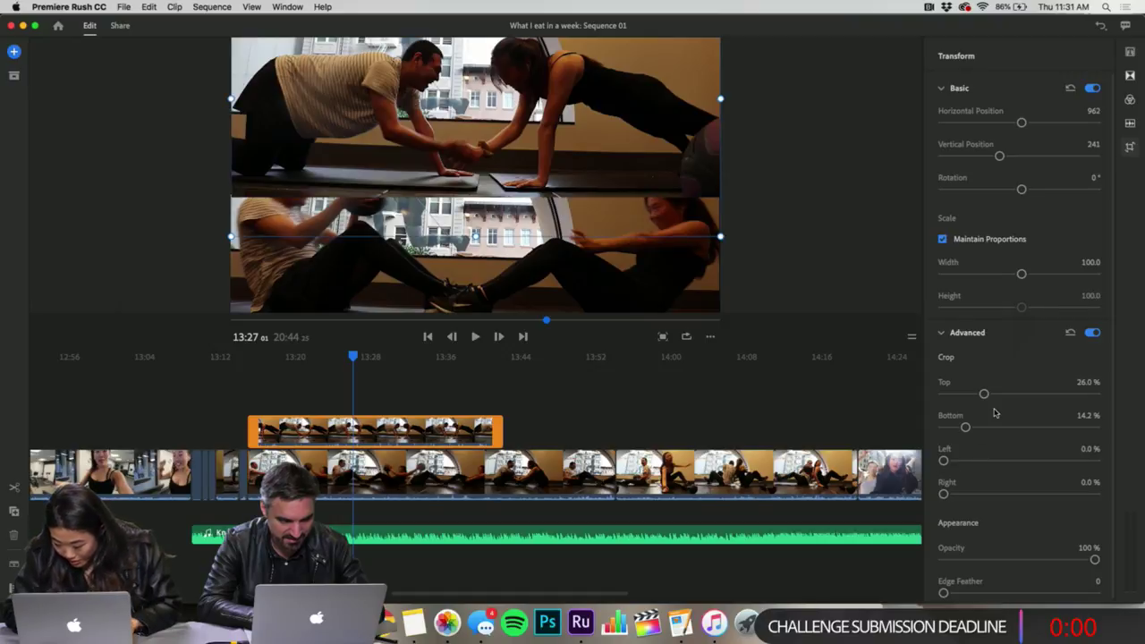
mouse_move(969, 426)
left_mouse_down()
mouse_move(981, 431)
mouse_move(958, 433)
mouse_move(968, 435)
left_mouse_up()
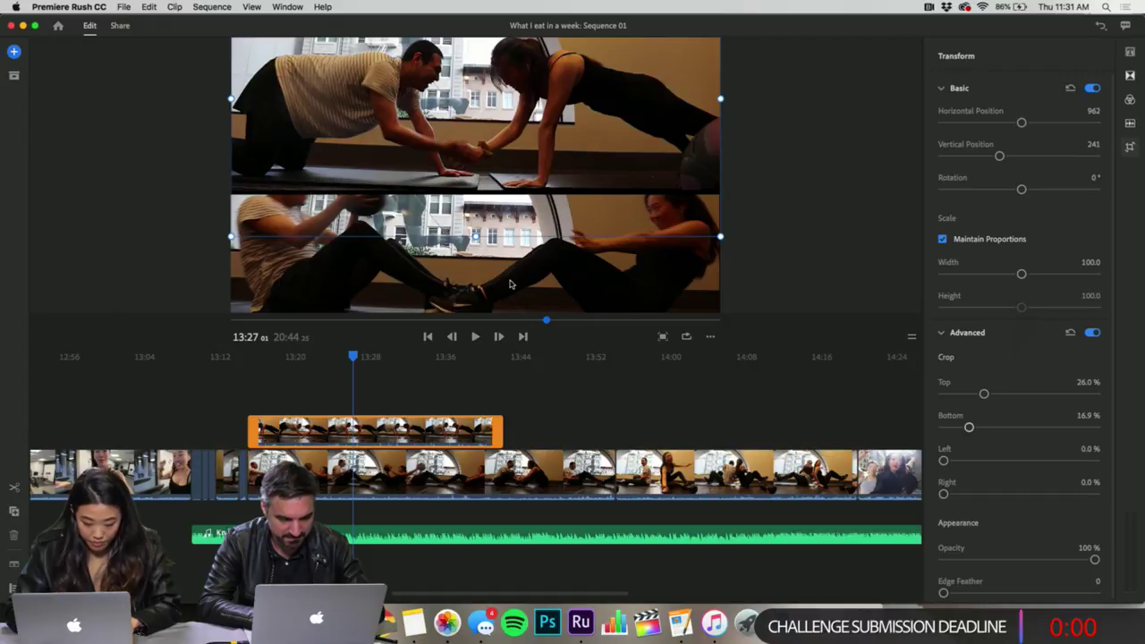
left_click(424, 488)
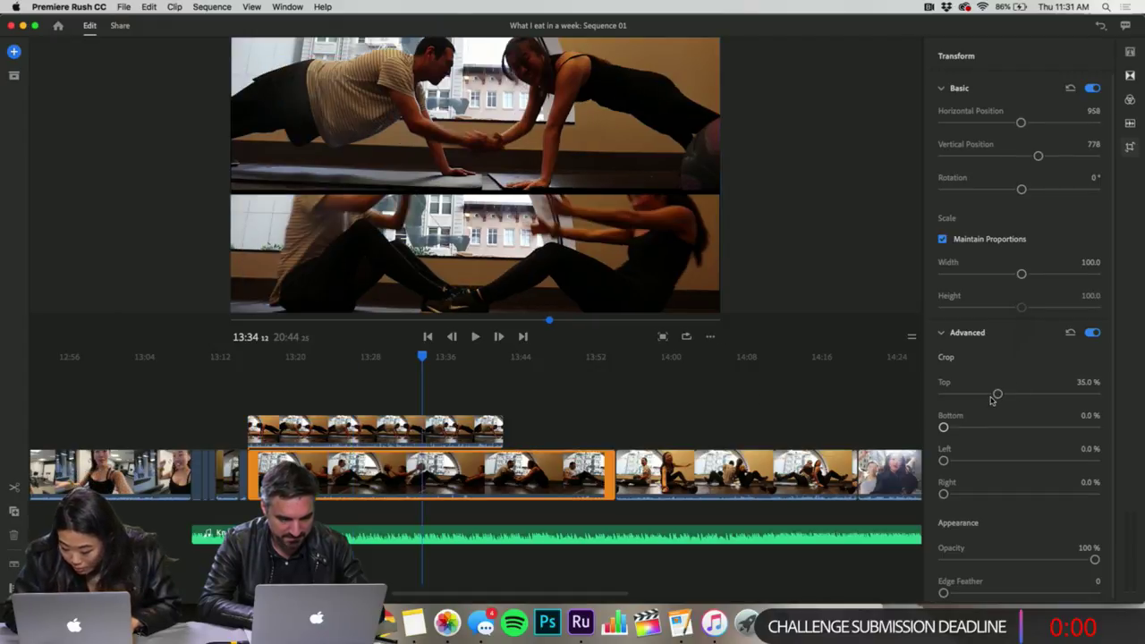
left_click_drag(991, 400, 987, 400)
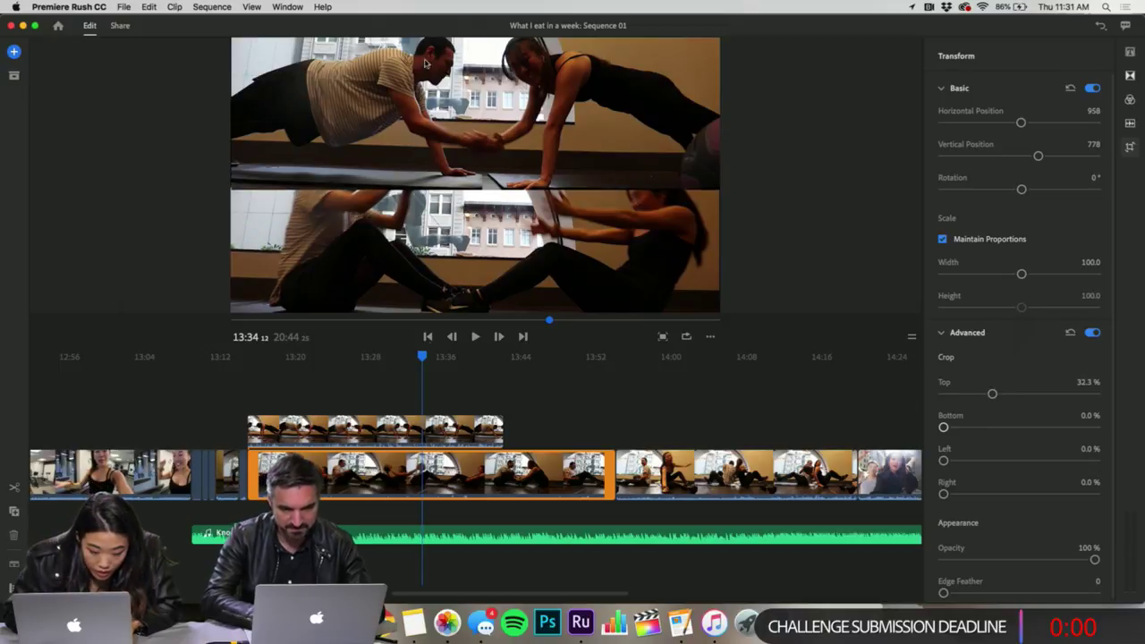
- Replay the split screen from about 13:19 and reposition the plank layer slightly
left_click(311, 411)
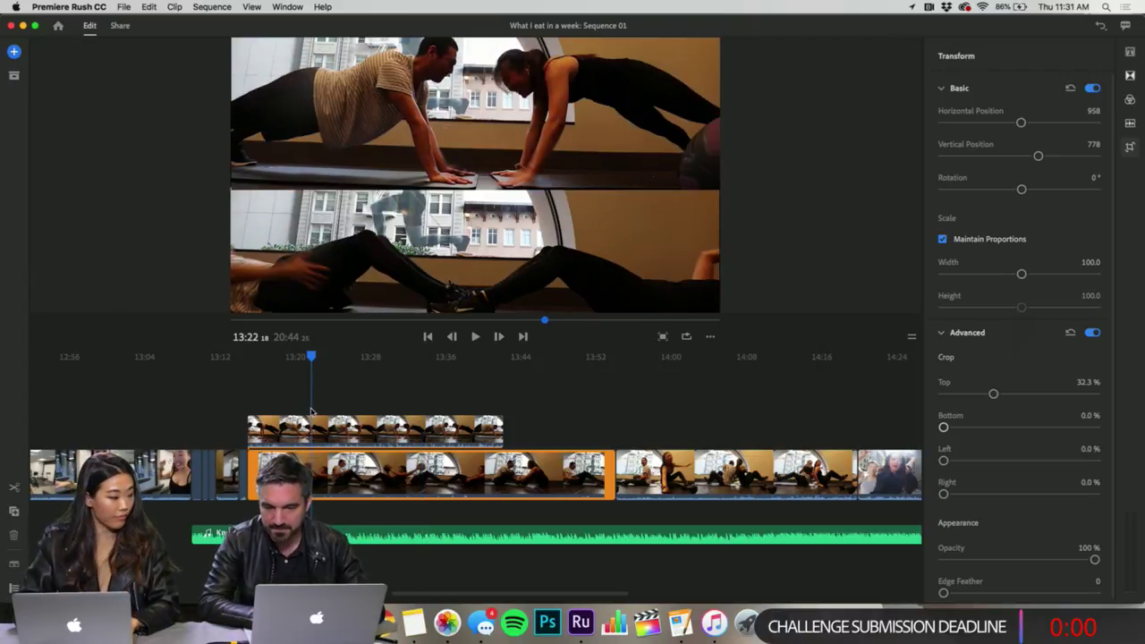
left_click(307, 433)
left_click(324, 374)
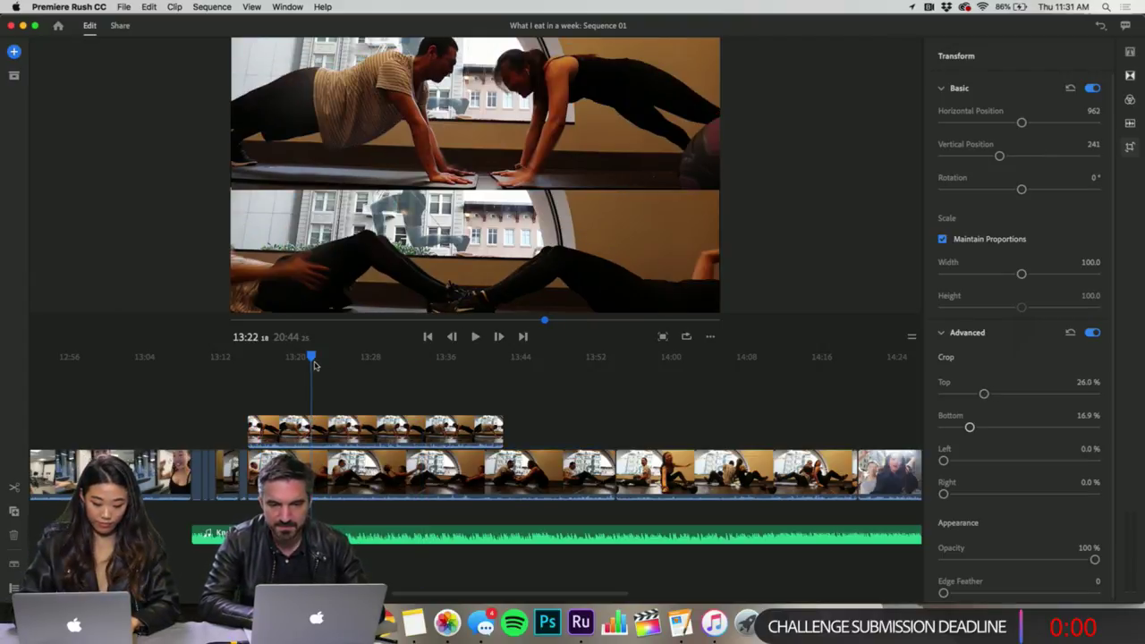
left_click(312, 356)
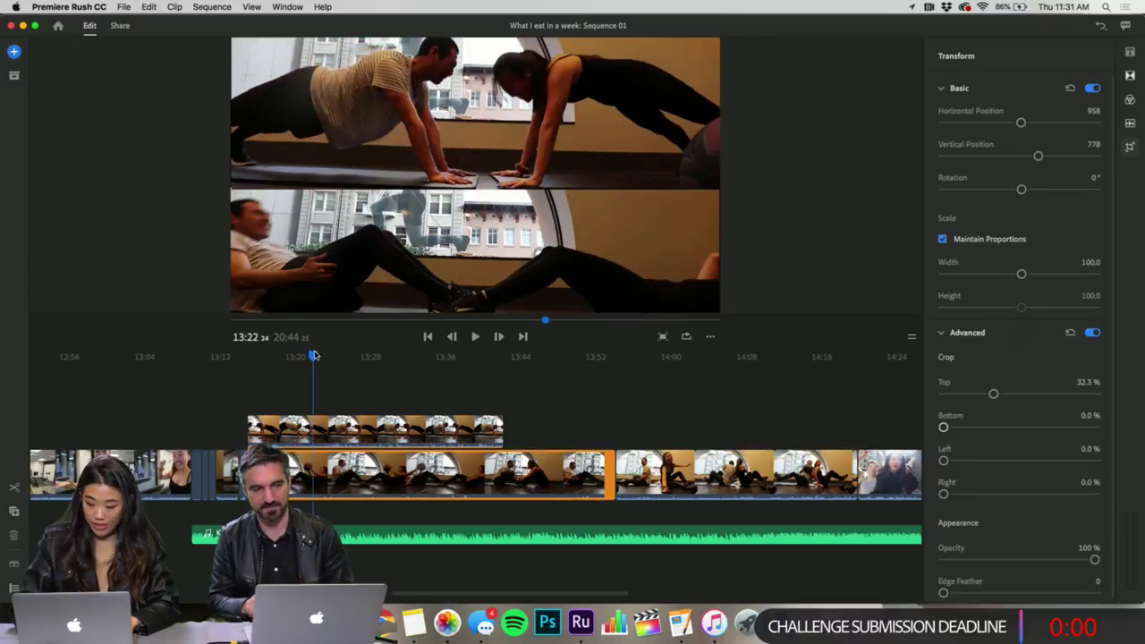
left_click_drag(314, 356, 287, 357)
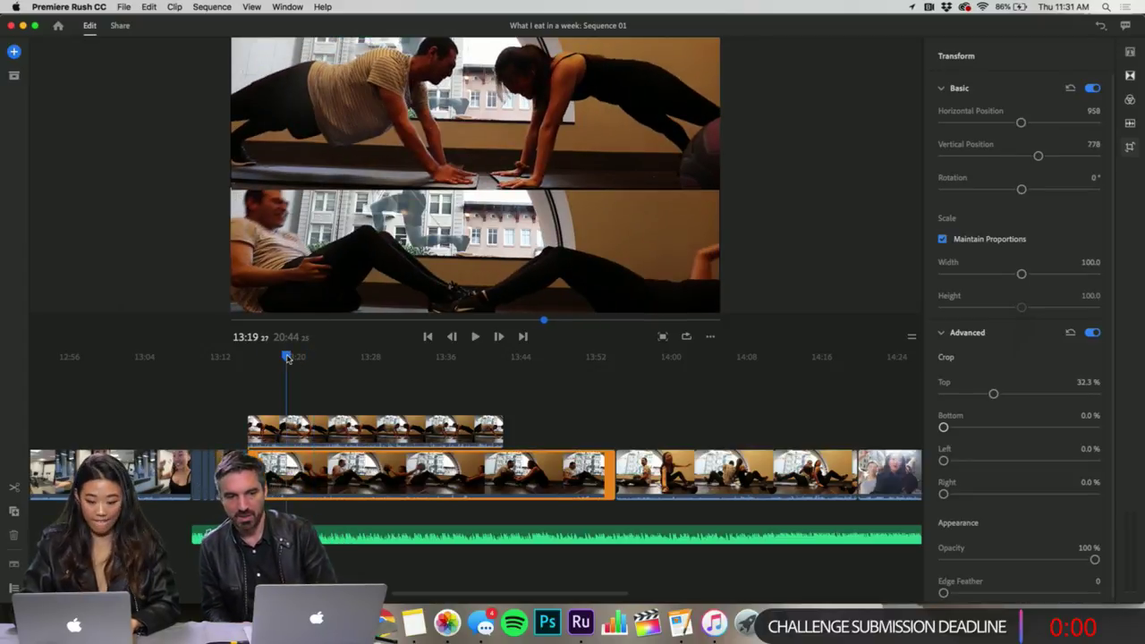
key("space")
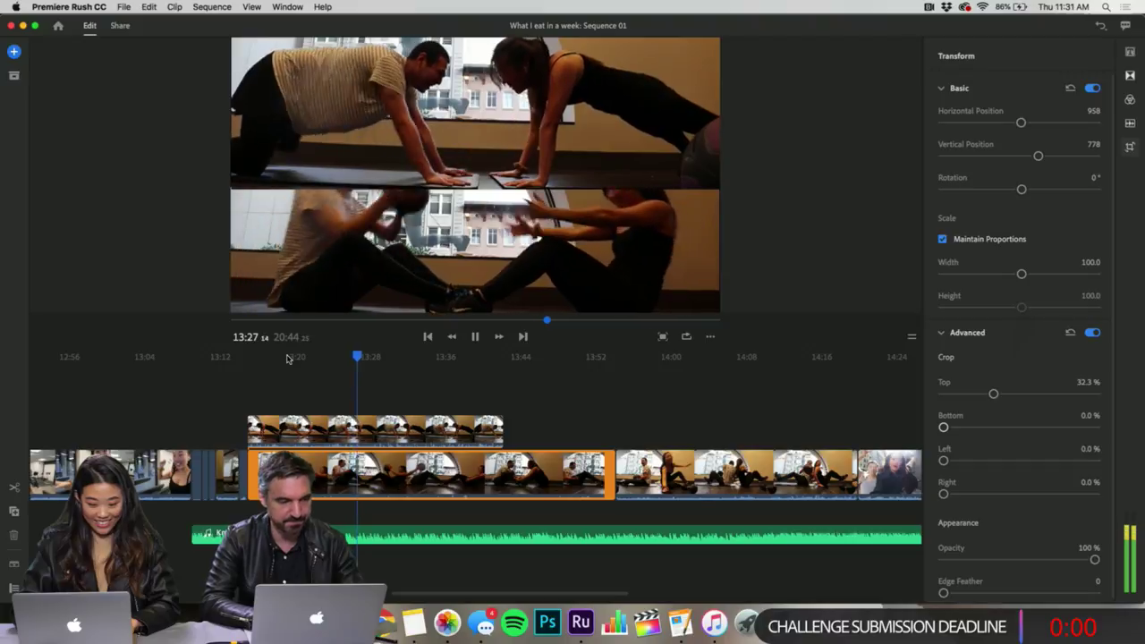
key("space")
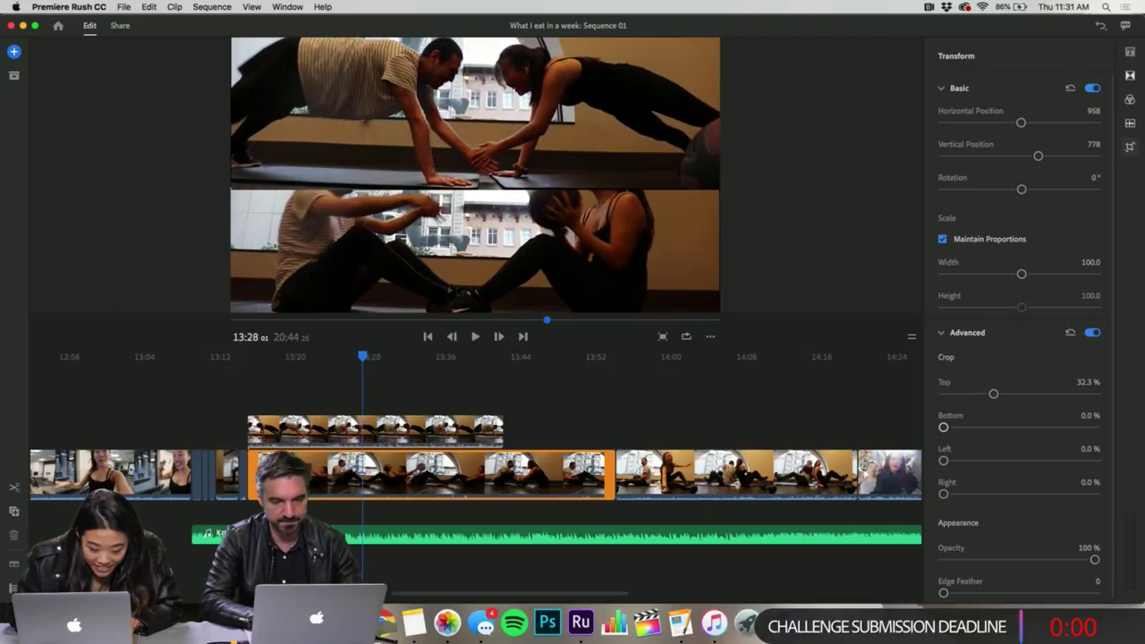
left_click(279, 430)
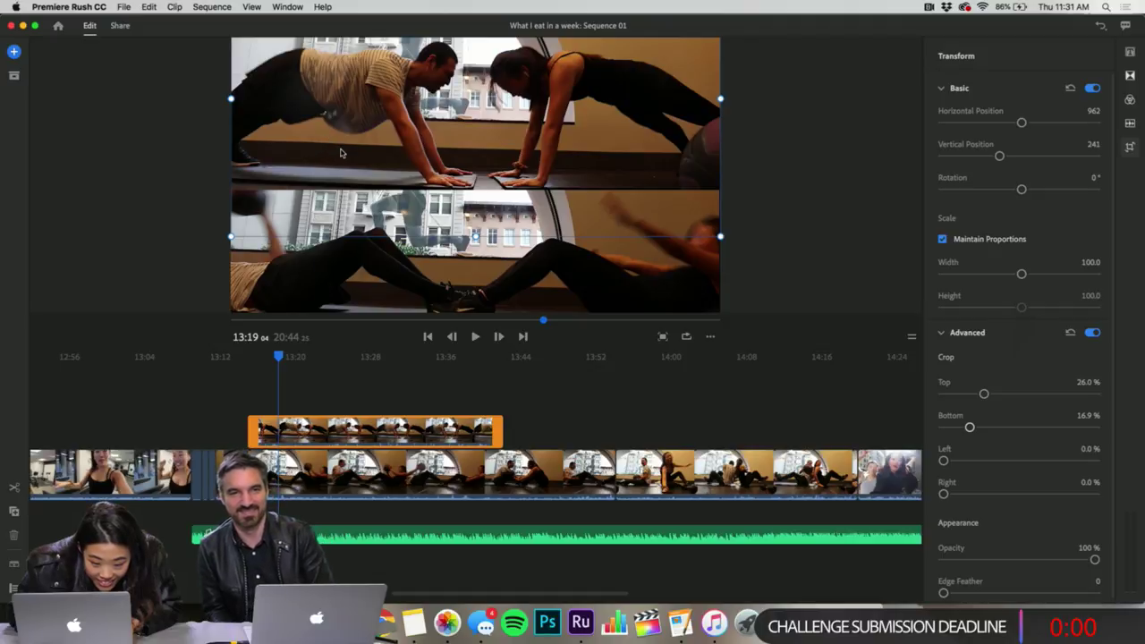
left_click_drag(349, 141, 380, 95)
left_click(663, 337)
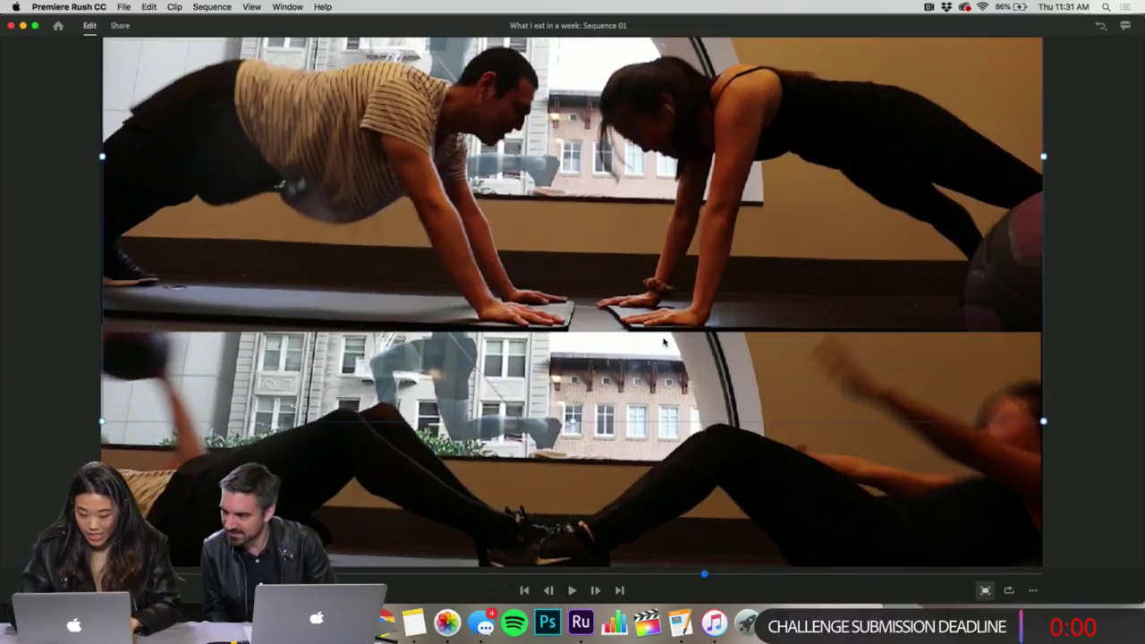
left_click_drag(781, 125, 782, 125)
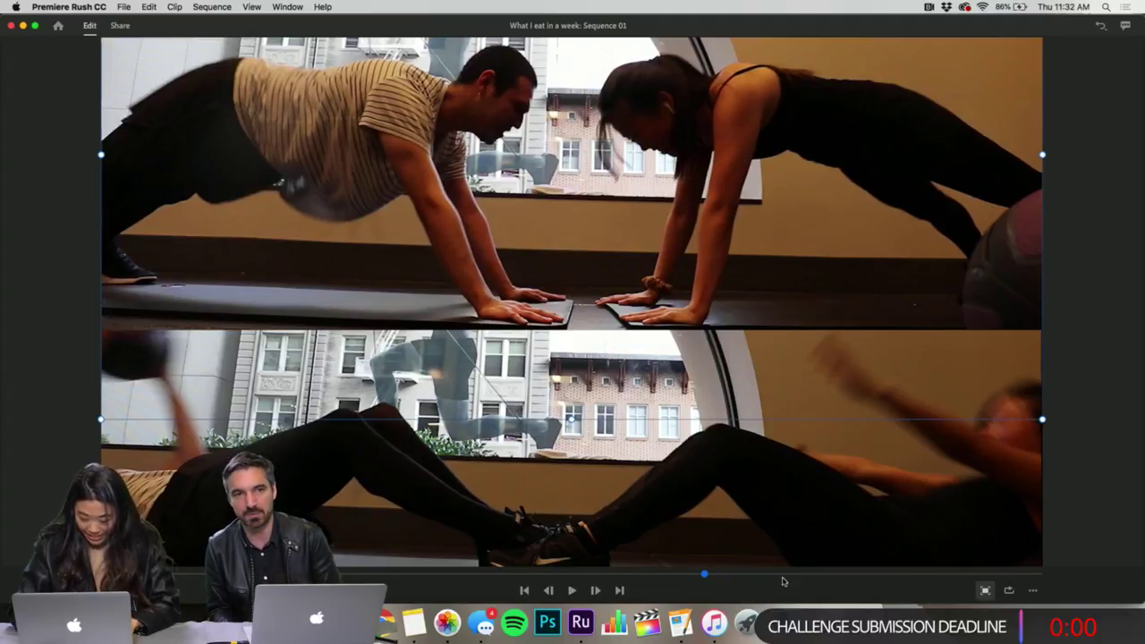
left_click_drag(693, 577, 697, 577)
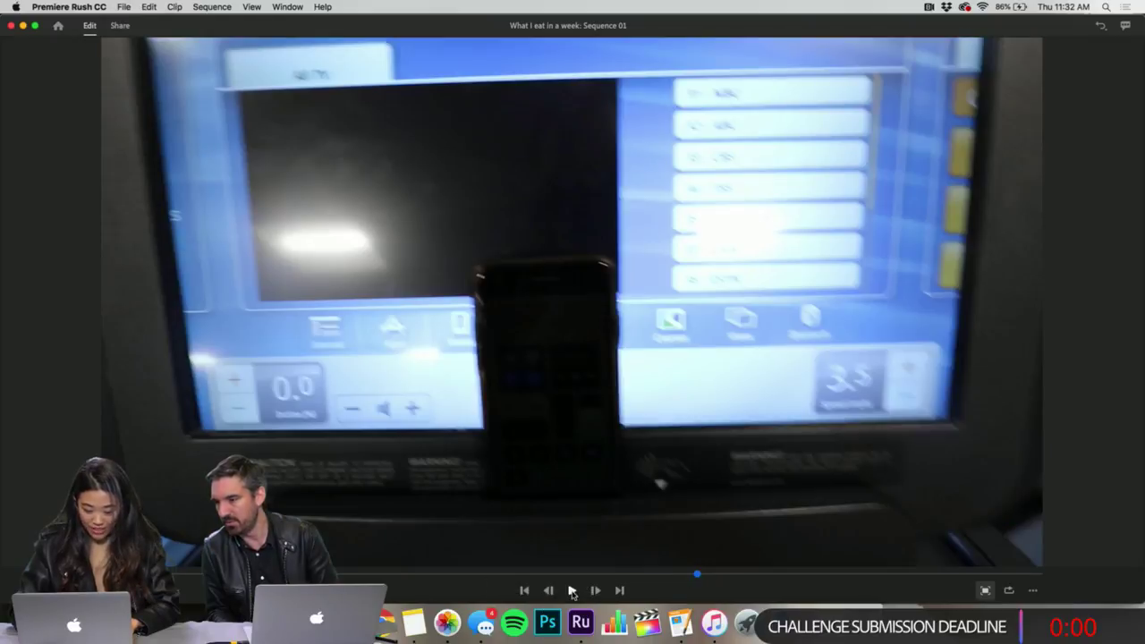
left_click(573, 591)
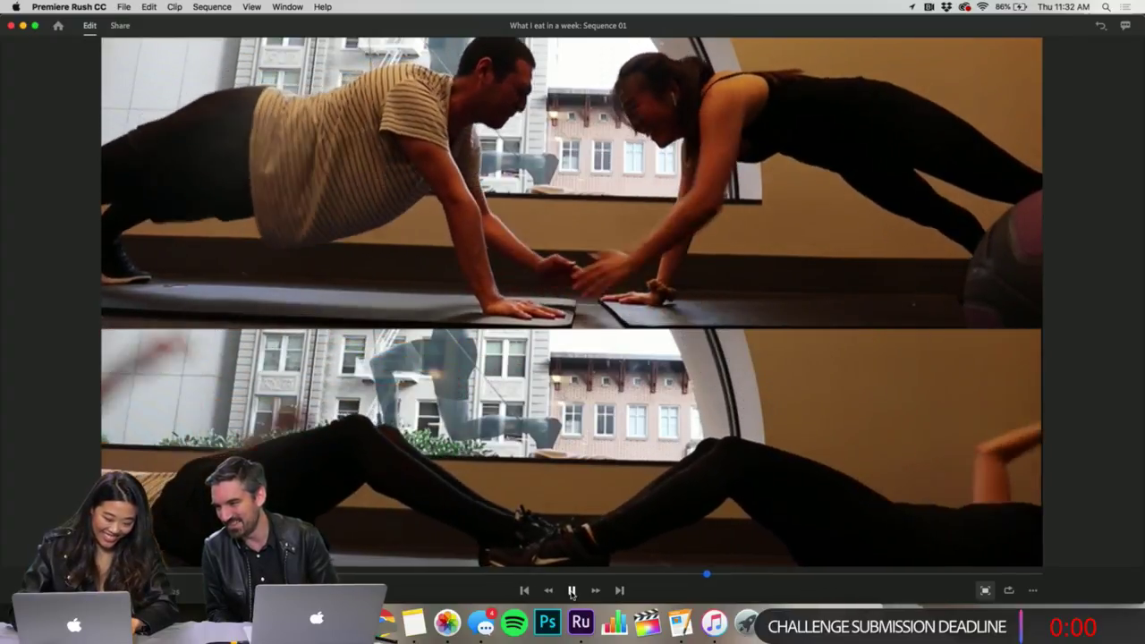
left_click(571, 595)
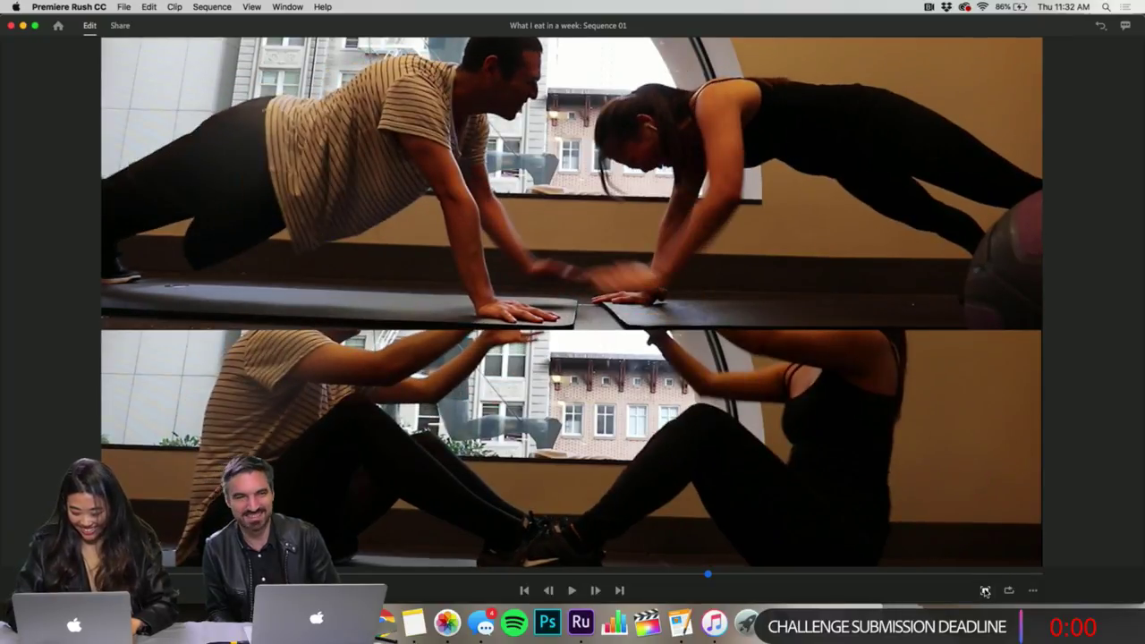
left_click(985, 591)
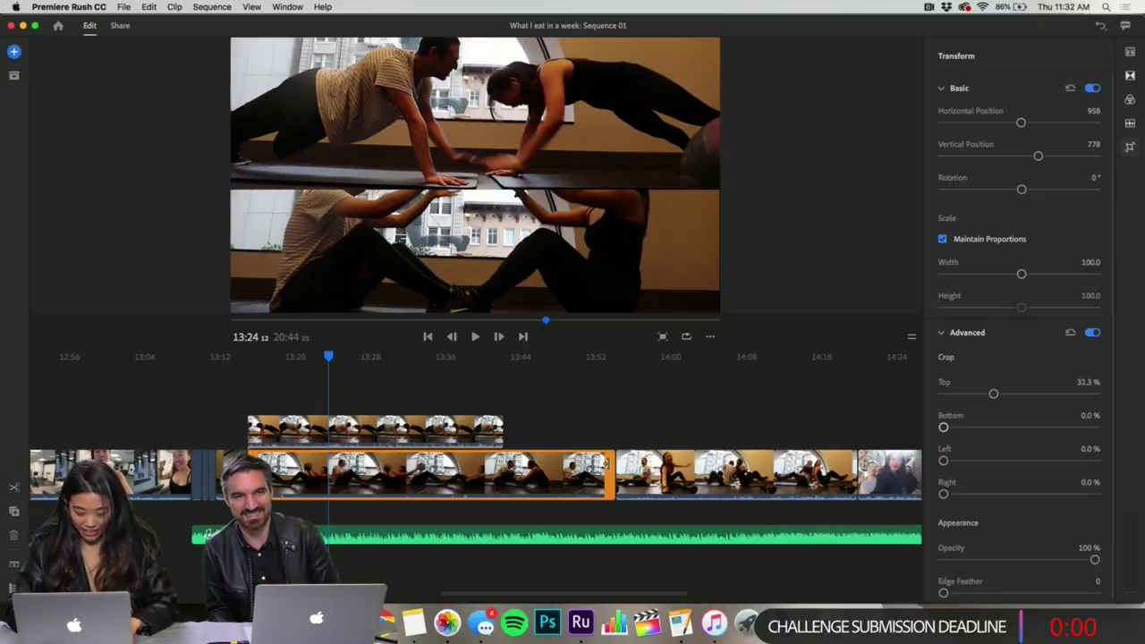
- Trim the sit-up clip and plank overlay to end together at 20:22, then hide the editor
left_click_drag(606, 464, 400, 465)
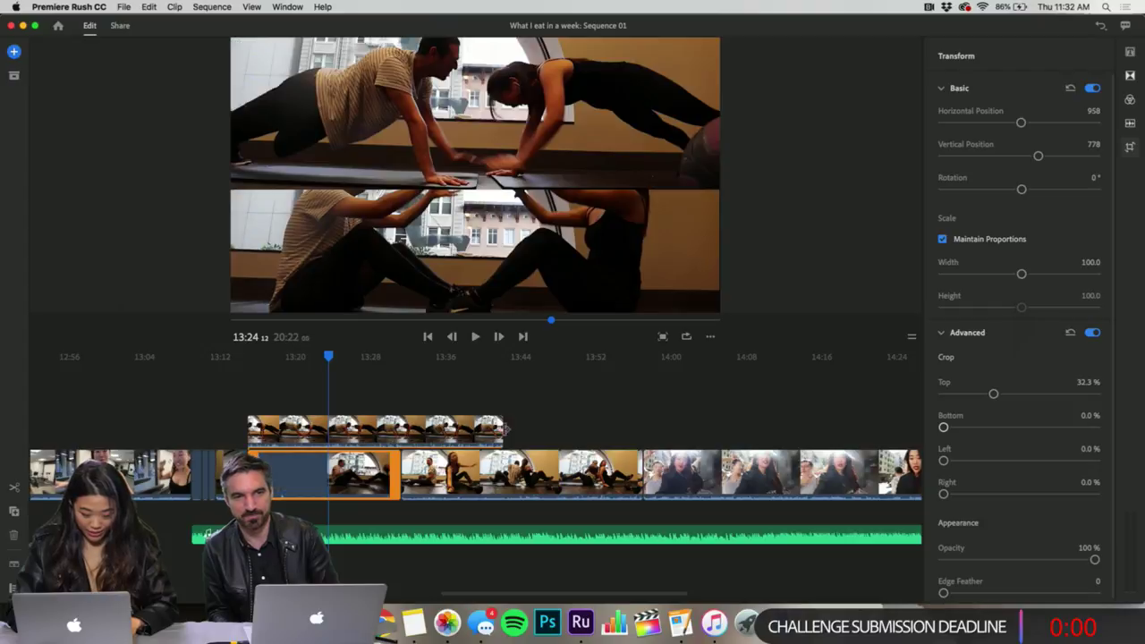
left_click_drag(499, 429, 399, 430)
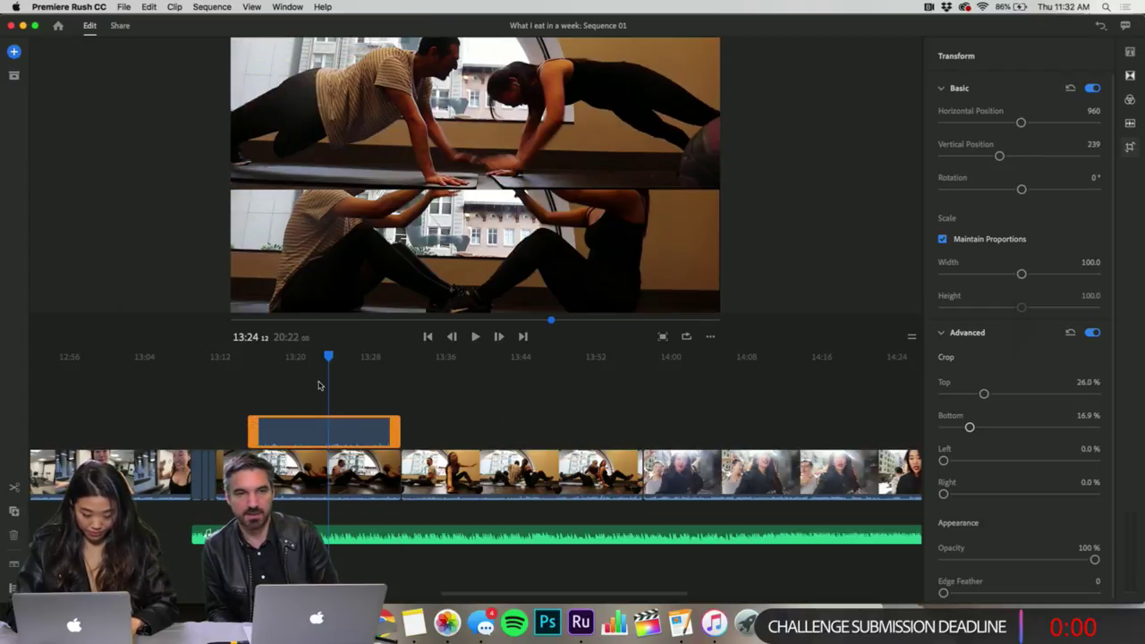
key("super+Tab")
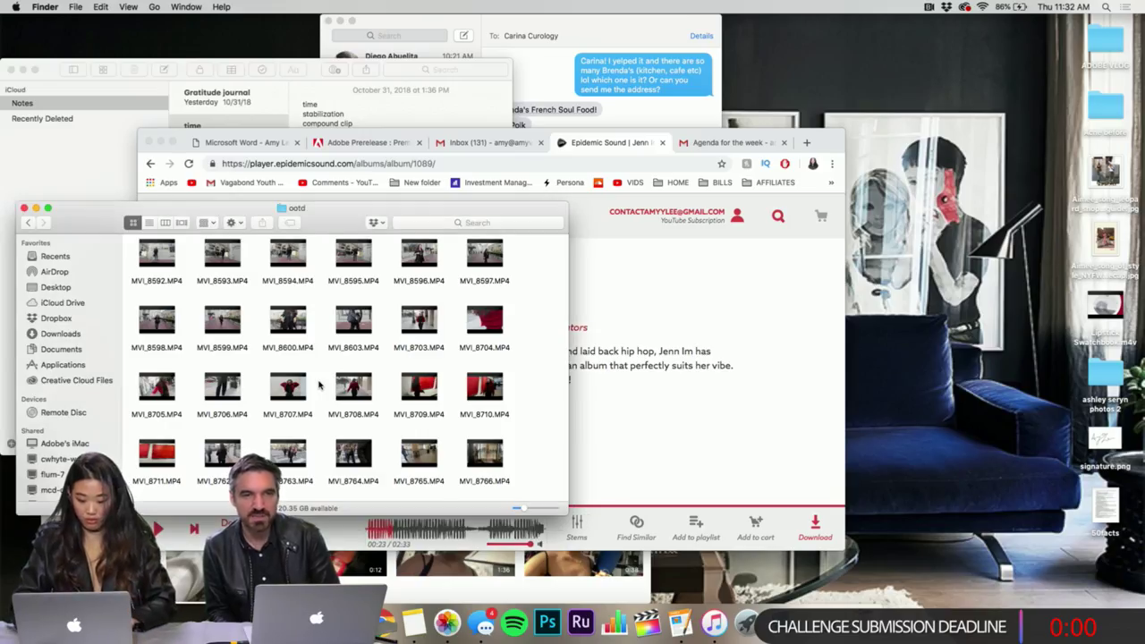
- Bring Premiere Rush CC back to the front from the Dock
left_click(580, 624)
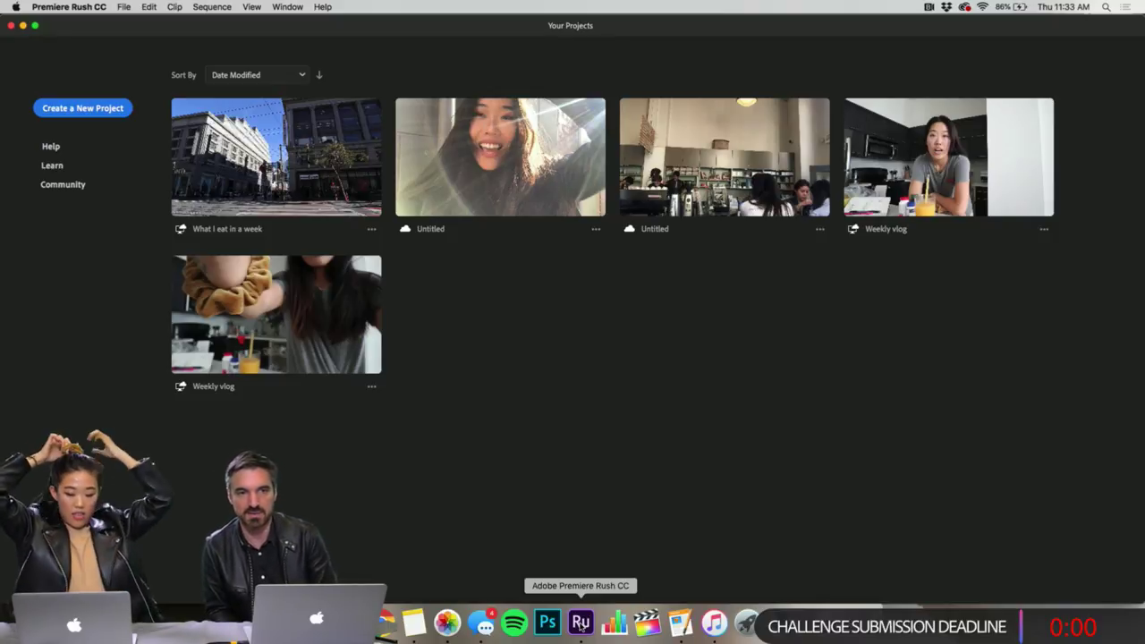
- Open the 'What I eat in a week' project from Your Projects
left_click(300, 125)
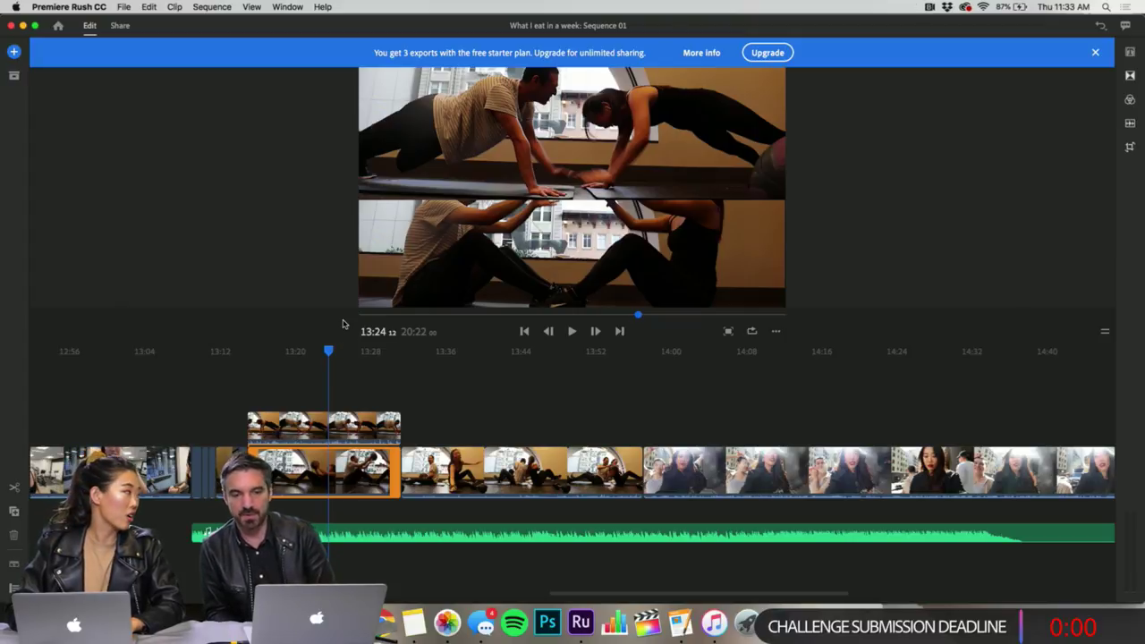
- Close the free-plan upgrade banner and move the playhead back to 13:14
left_click(1095, 53)
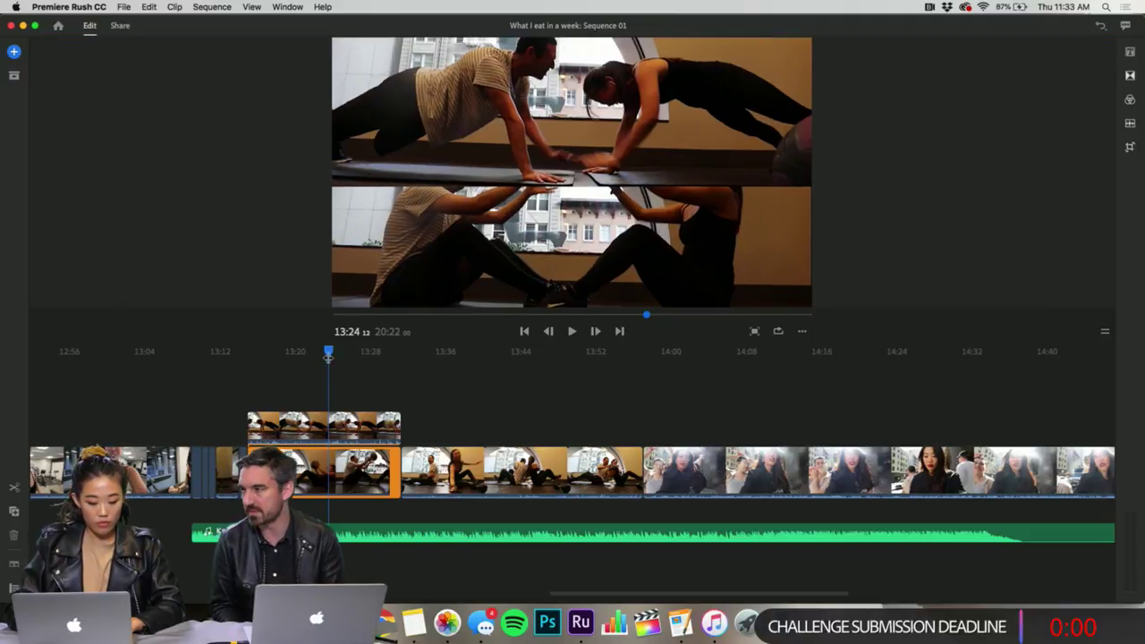
left_click_drag(330, 352, 254, 353)
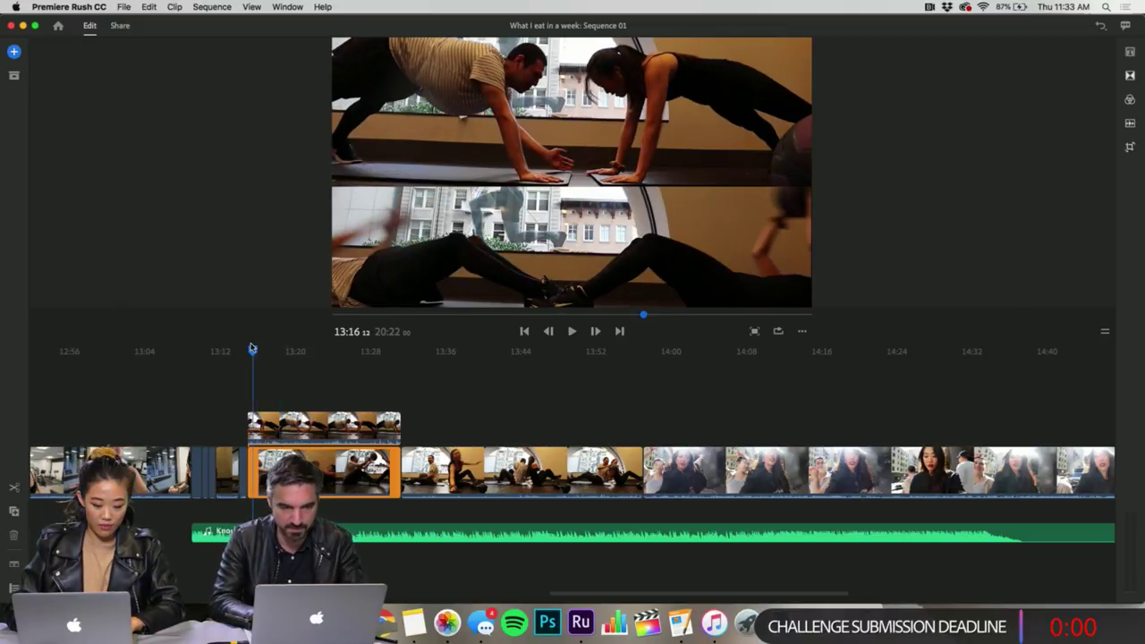
left_click_drag(253, 350, 237, 351)
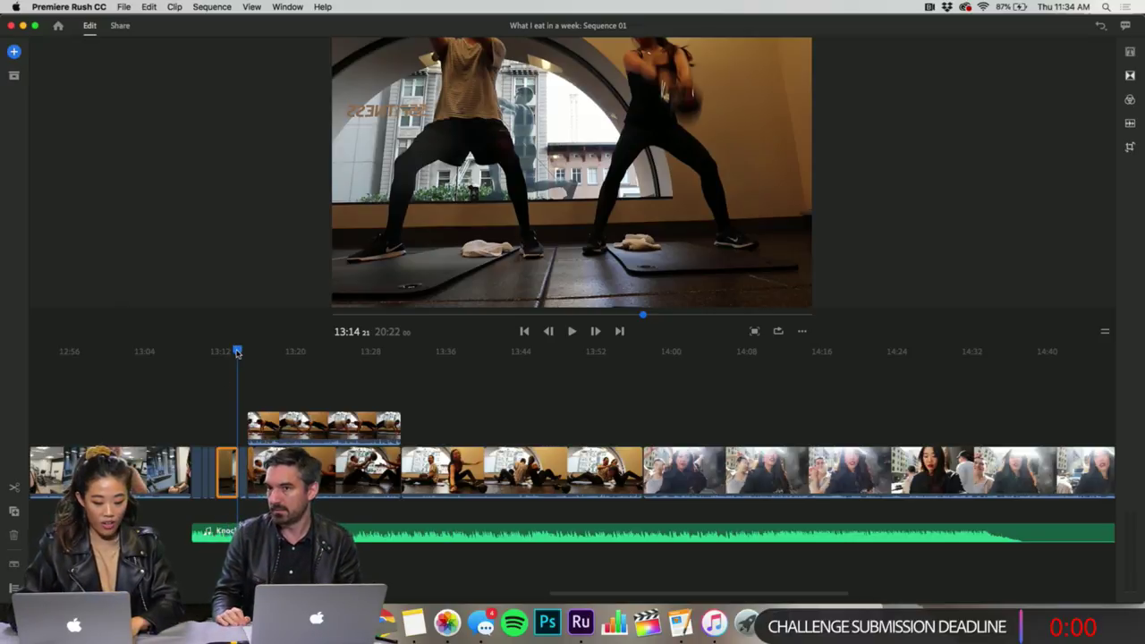
- Step forward from 13:16 and scrub through the trimmed split-screen section to the next clip
left_click_drag(237, 352, 258, 351)
key("Right")
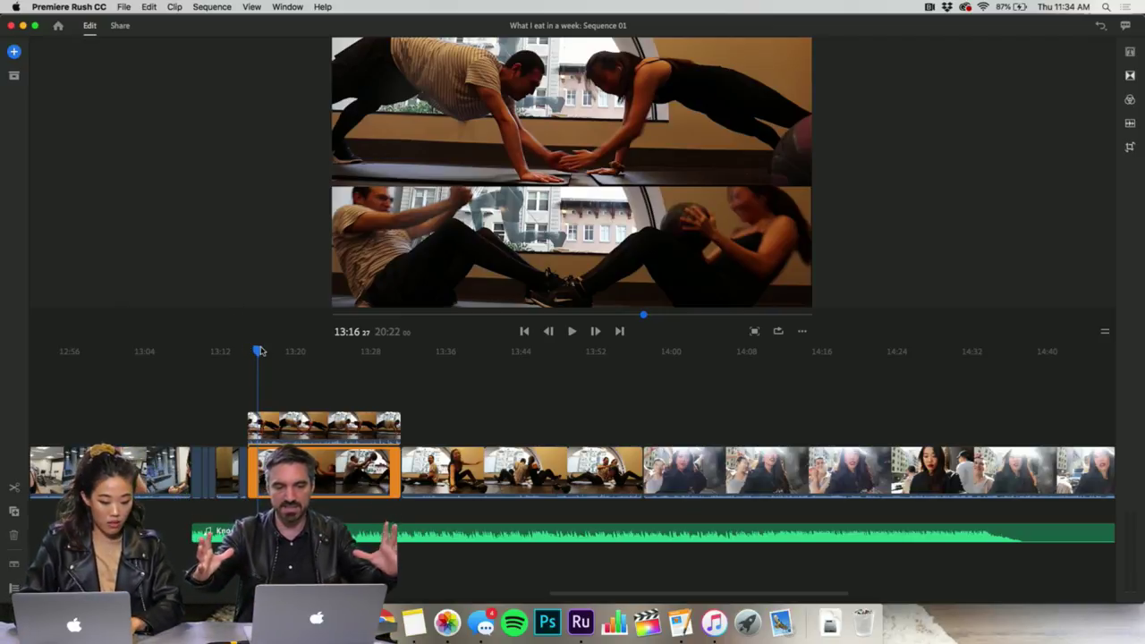
left_click_drag(258, 351, 370, 358)
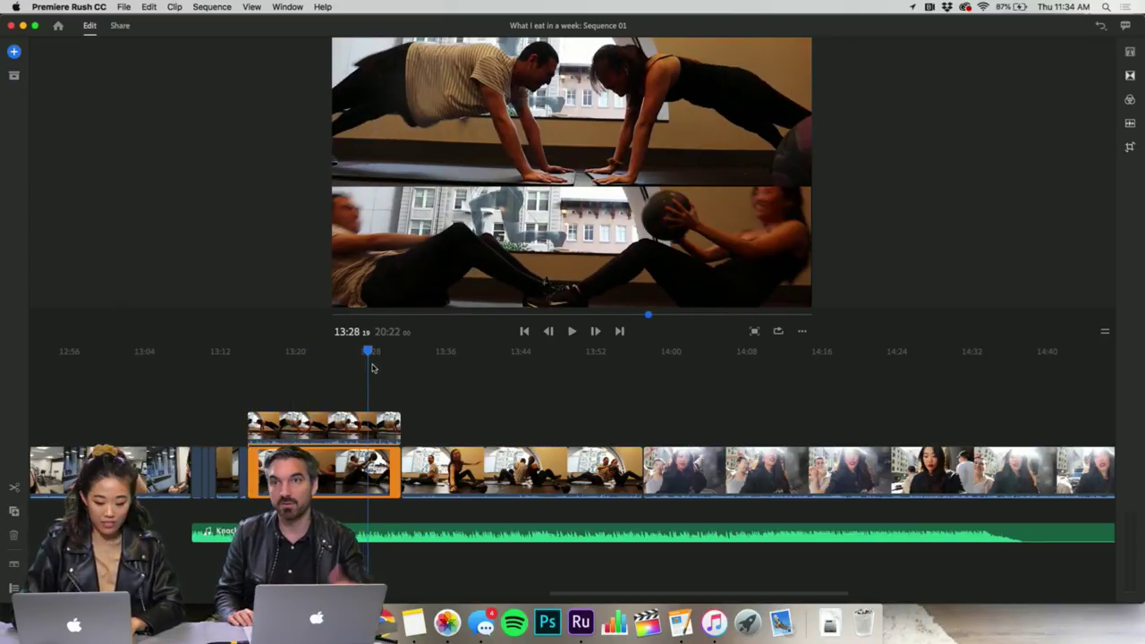
left_click_drag(373, 367, 517, 388)
- Undo the workout clip's start trim and shorten the end of the gym sit-up clip instead
left_click_drag(407, 467, 562, 471)
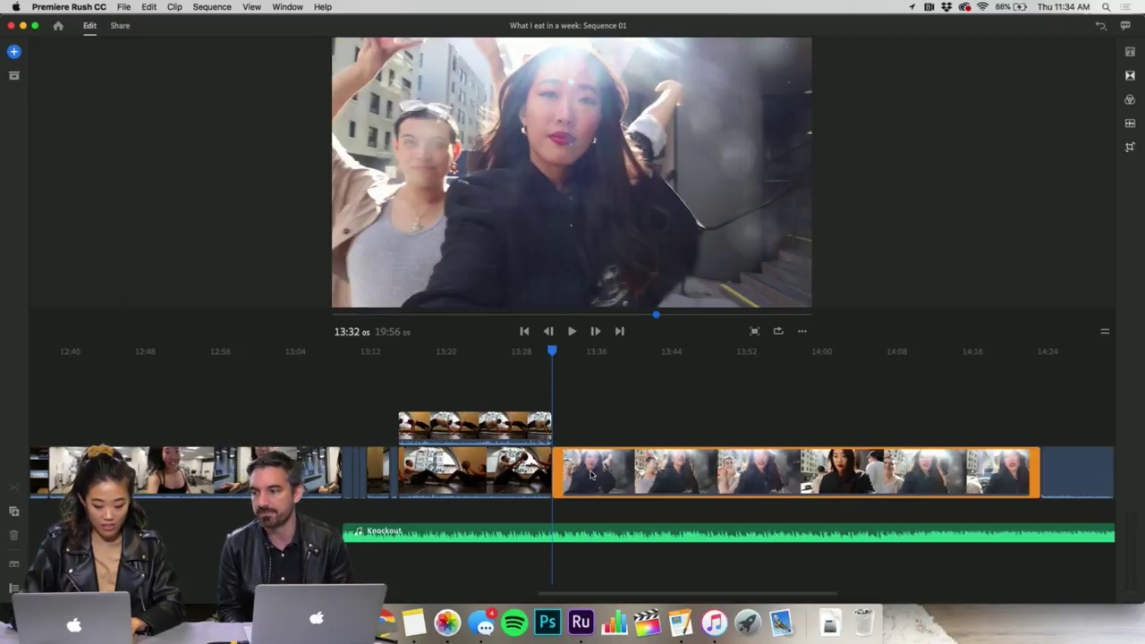
left_click(1102, 27)
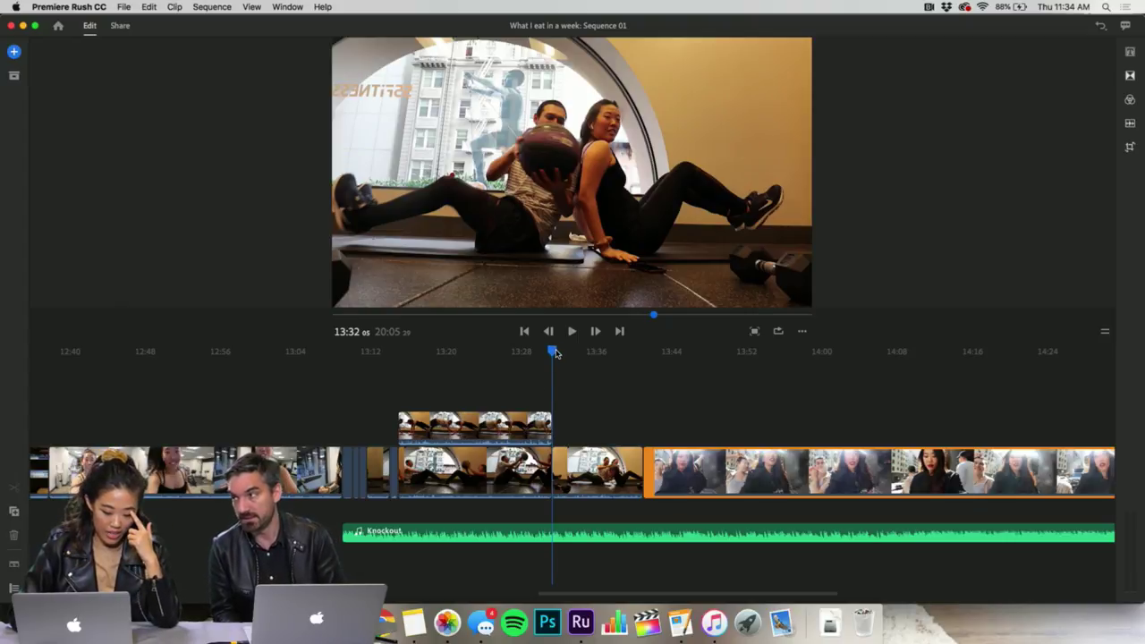
left_click_drag(556, 354, 579, 401)
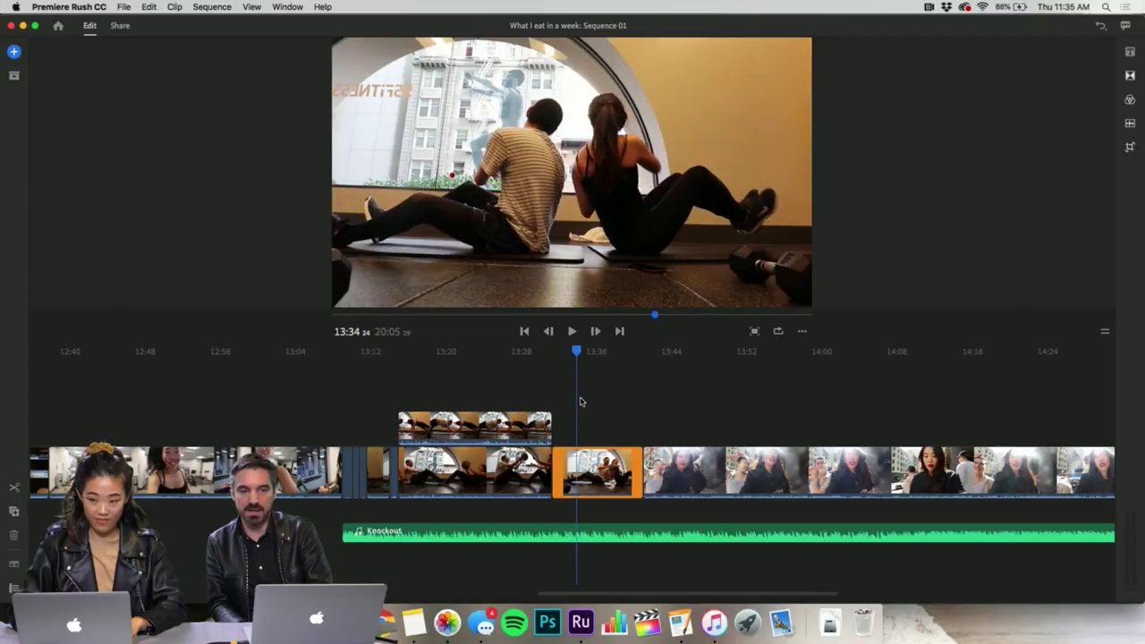
left_click_drag(636, 470, 576, 470)
left_click_drag(577, 353, 366, 389)
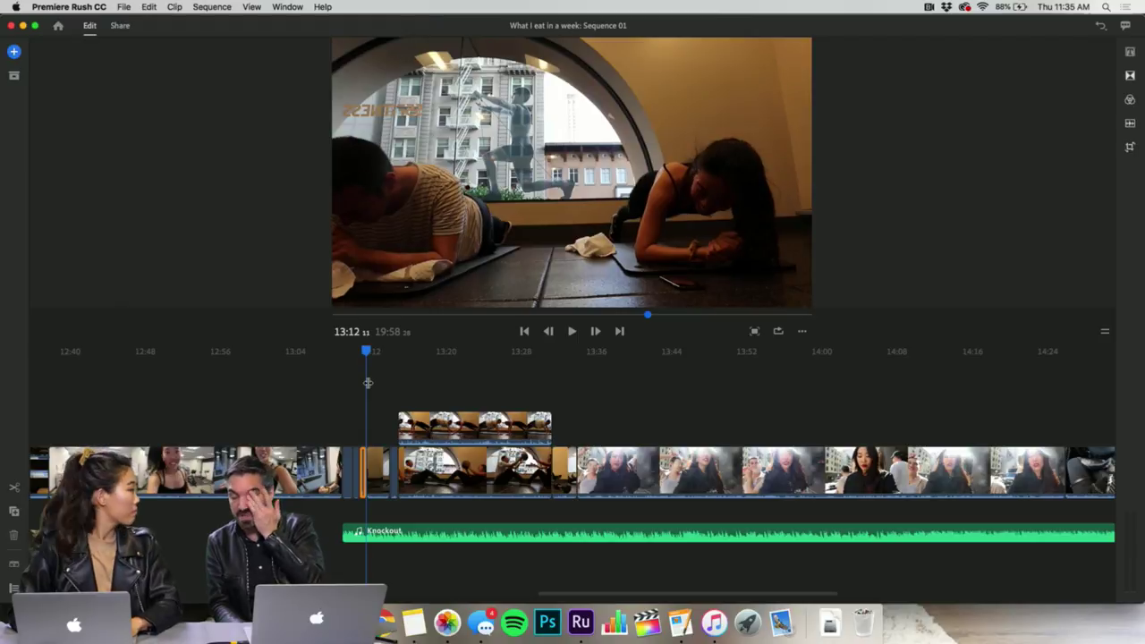
- Scrub through the plank clip and scroll the timeline onward until Rush crashes
scroll(442, 403, "right", 5)
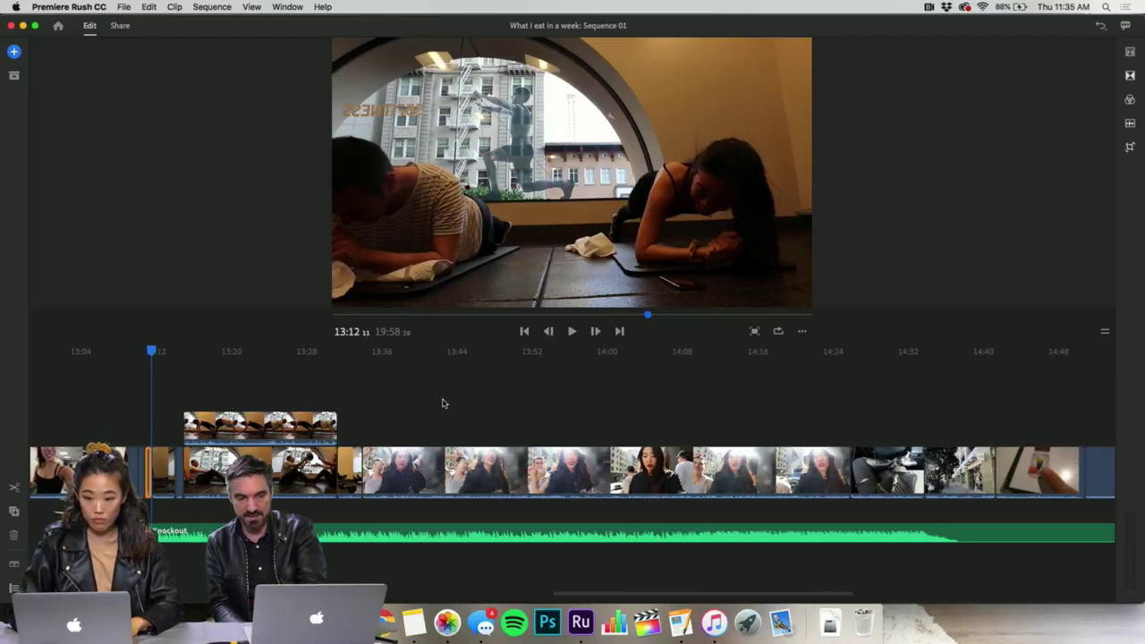
left_click_drag(152, 350, 338, 403)
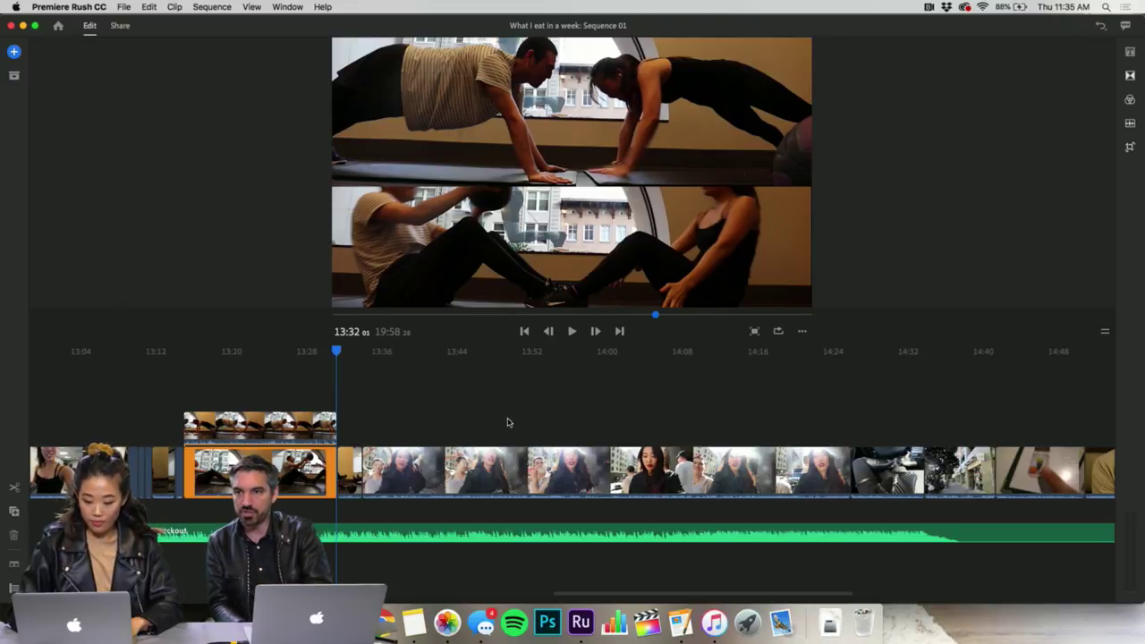
scroll(507, 423, "right", 2)
scroll(462, 420, "right", 4)
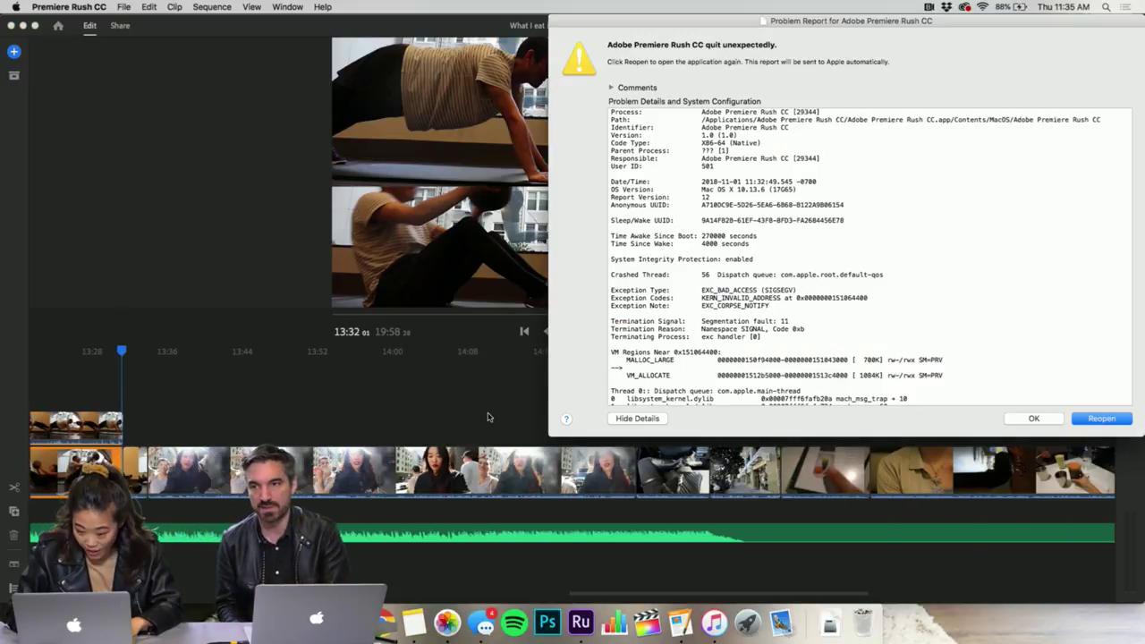
- Send the crash report to Adobe and acknowledge the thank-you message
left_click(1092, 420)
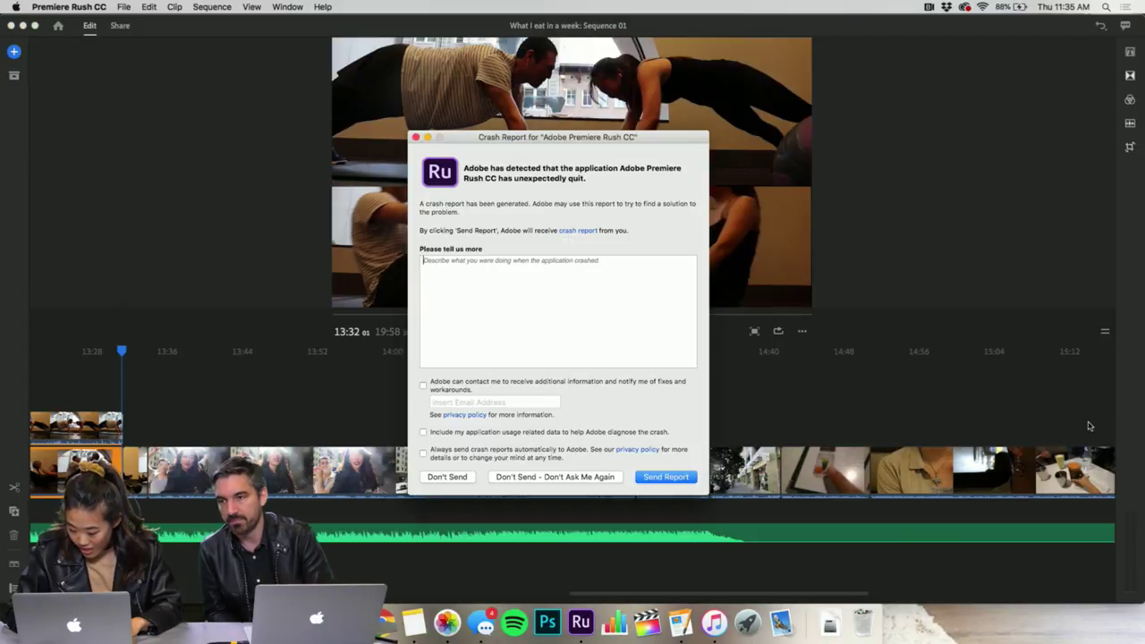
left_click(665, 477)
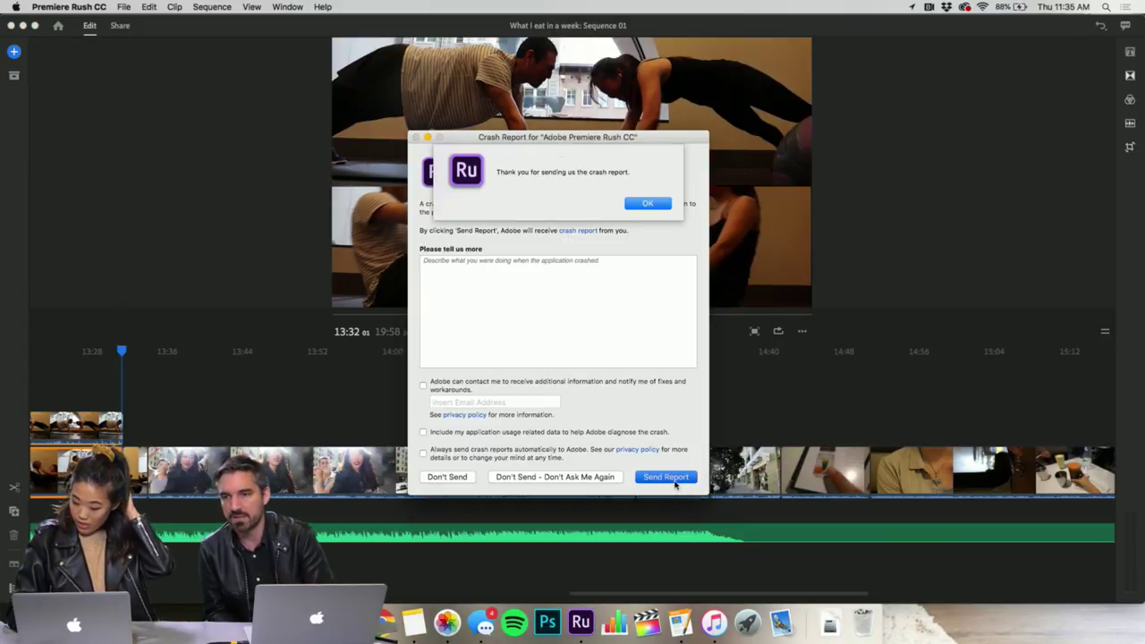
left_click(648, 204)
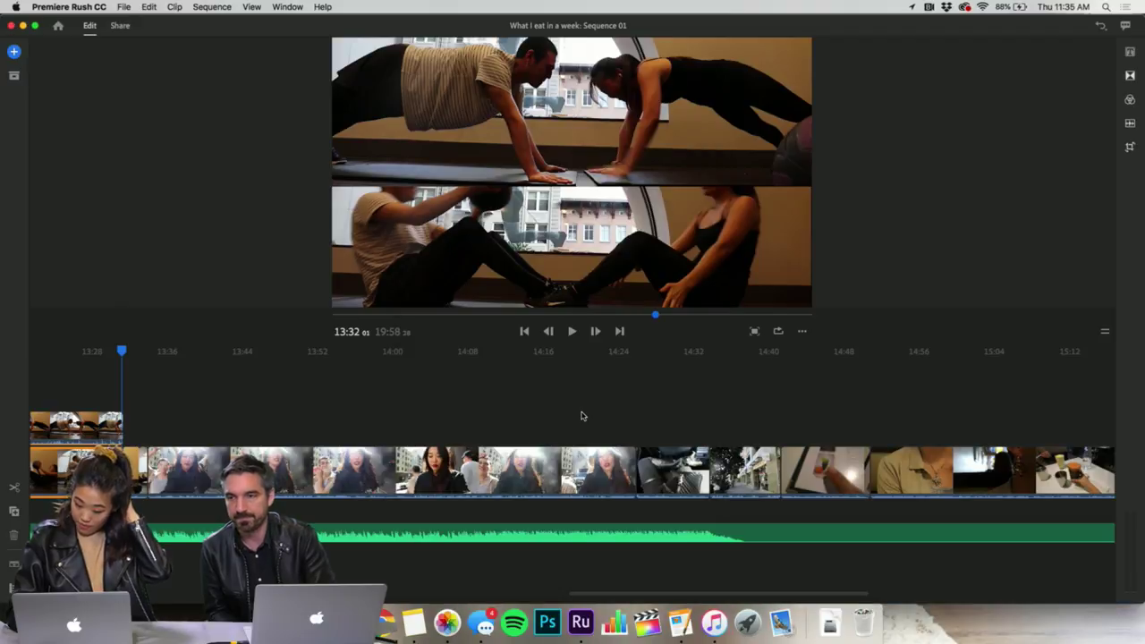
- Play the chia seed breakfast clip from 10:12 and view it in full-screen preview
scroll(642, 403, "right", 10)
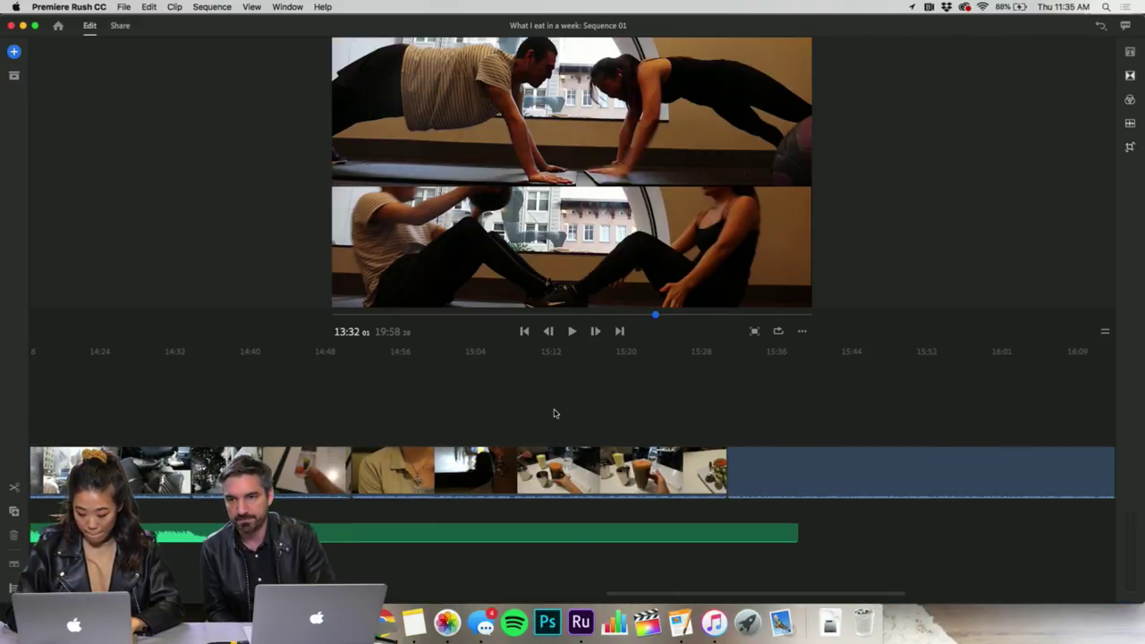
left_click(623, 413)
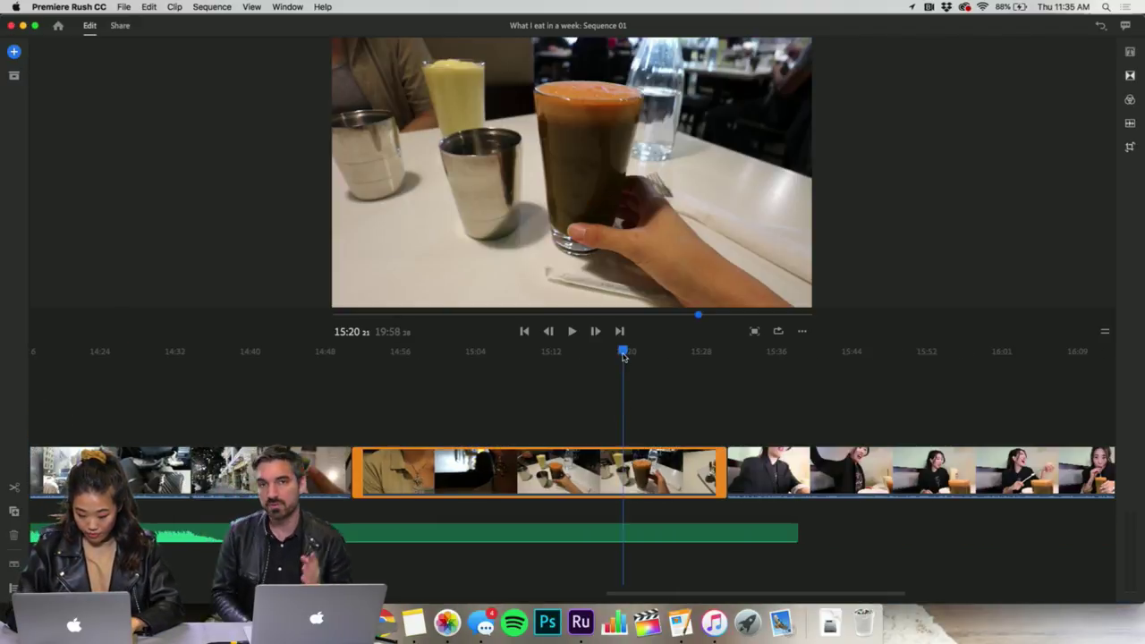
left_click_drag(625, 356, 611, 356)
scroll(611, 356, "left", 10)
scroll(611, 356, "left", 8)
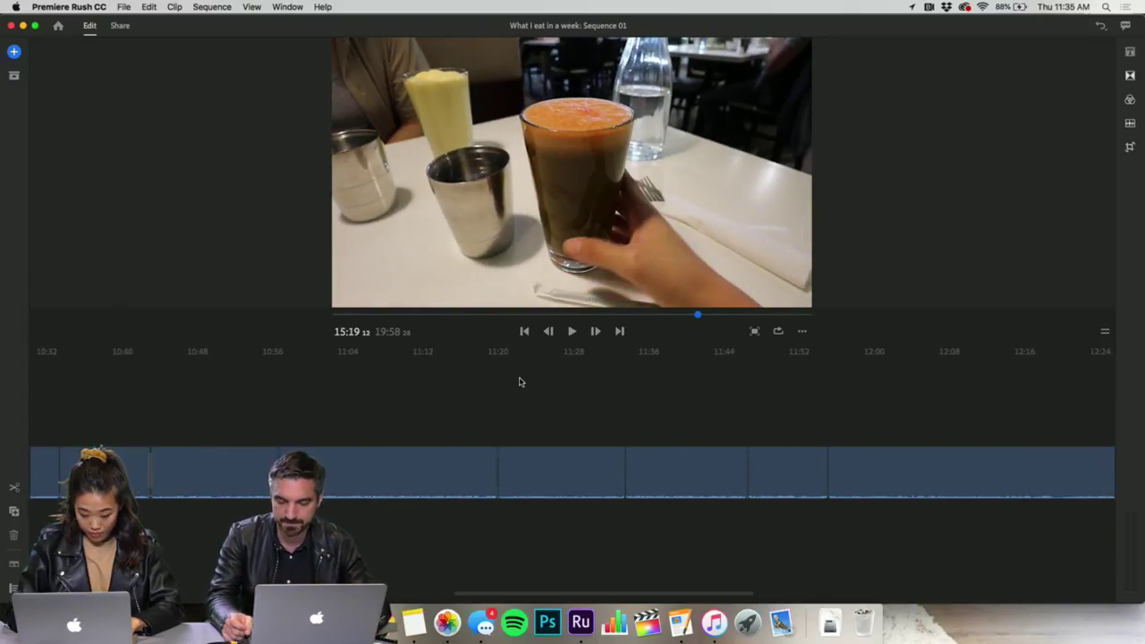
left_click(735, 387)
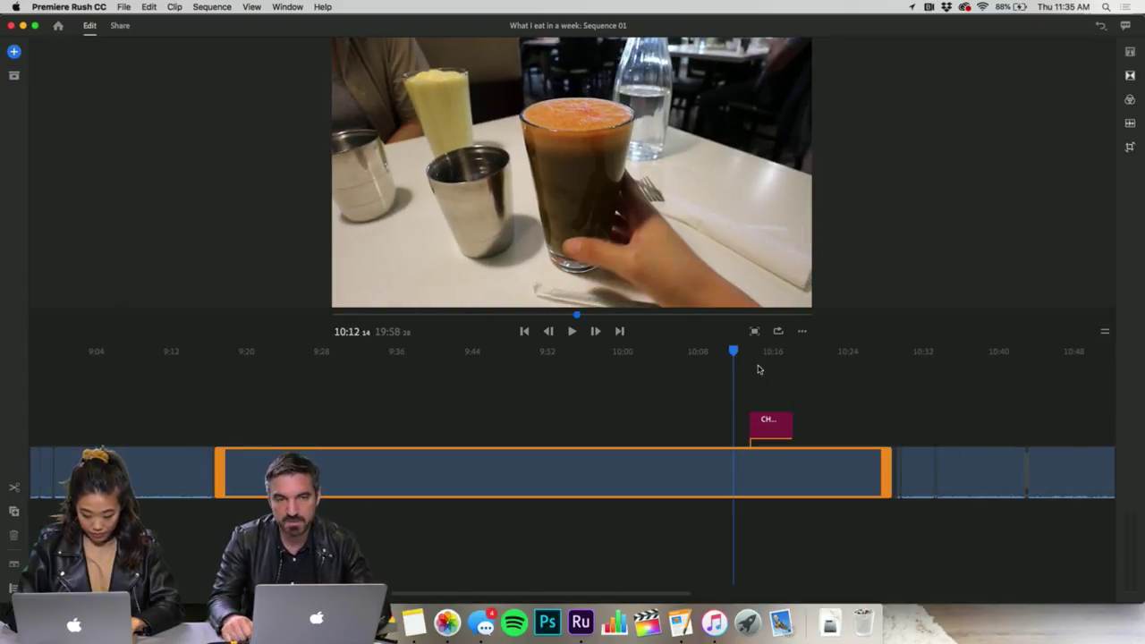
mouse_move(736, 355)
left_mouse_down()
mouse_move(769, 356)
mouse_move(756, 358)
left_mouse_up()
left_click(734, 362)
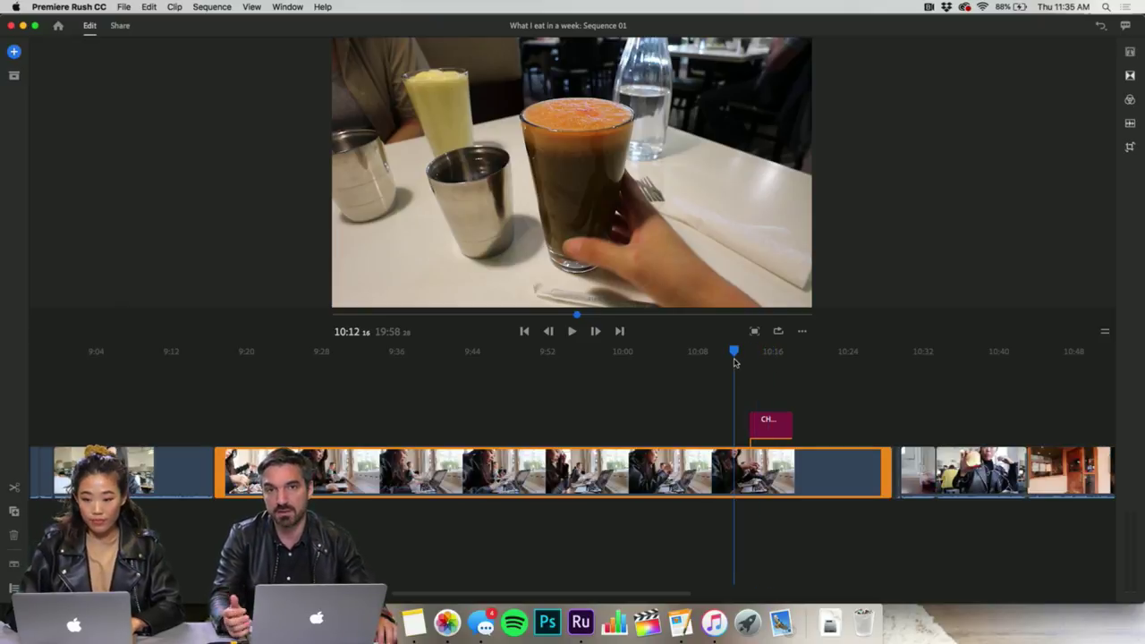
key("space")
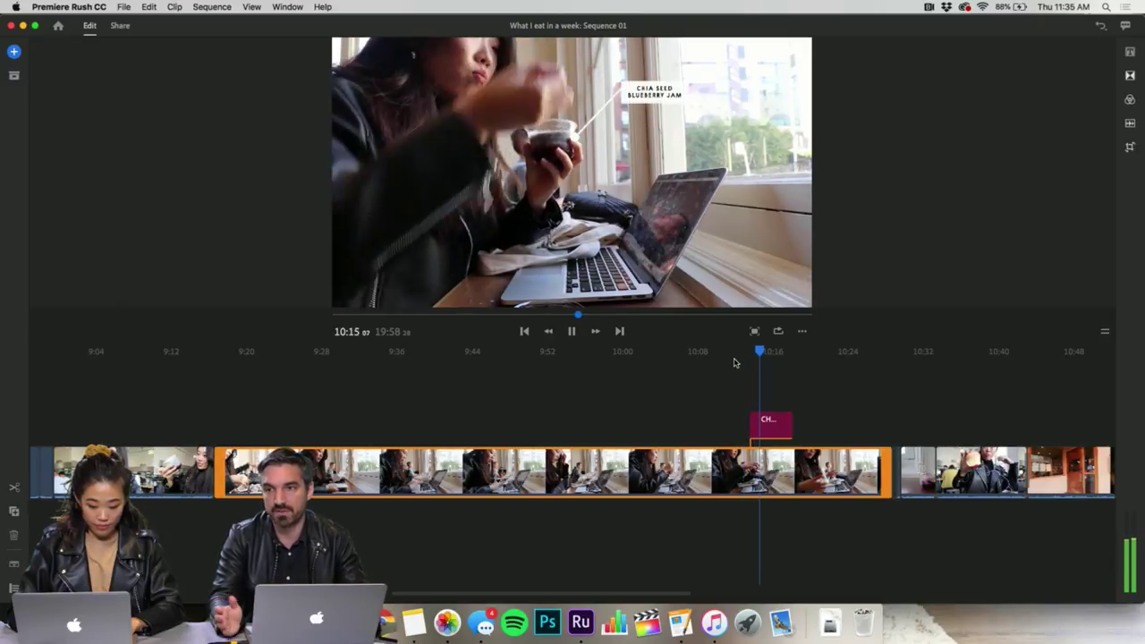
key("space")
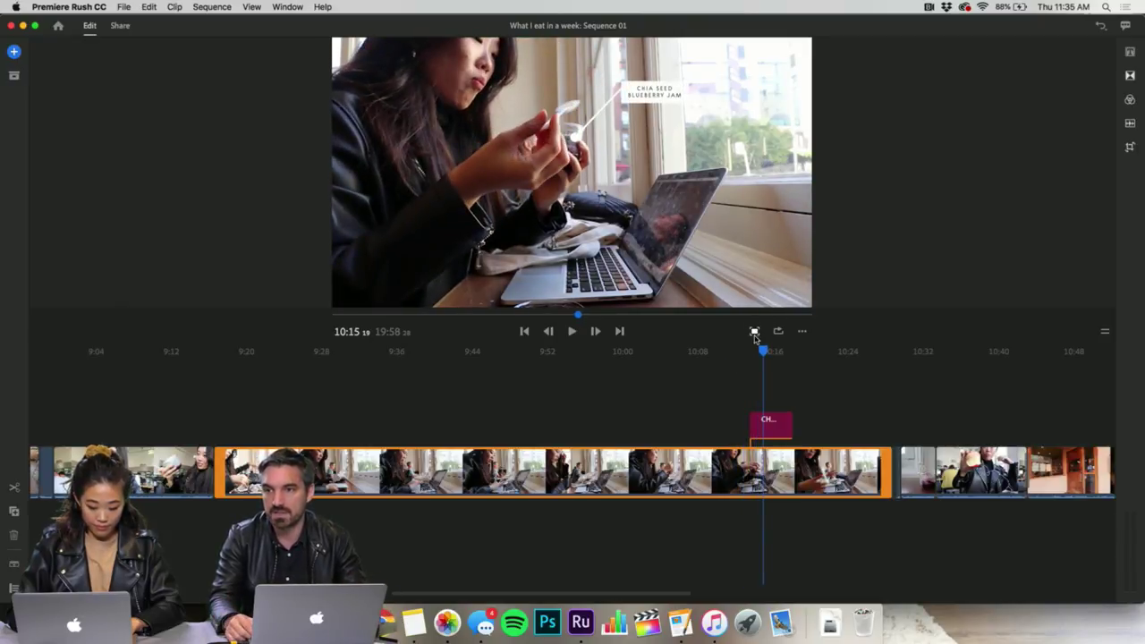
left_click(755, 332)
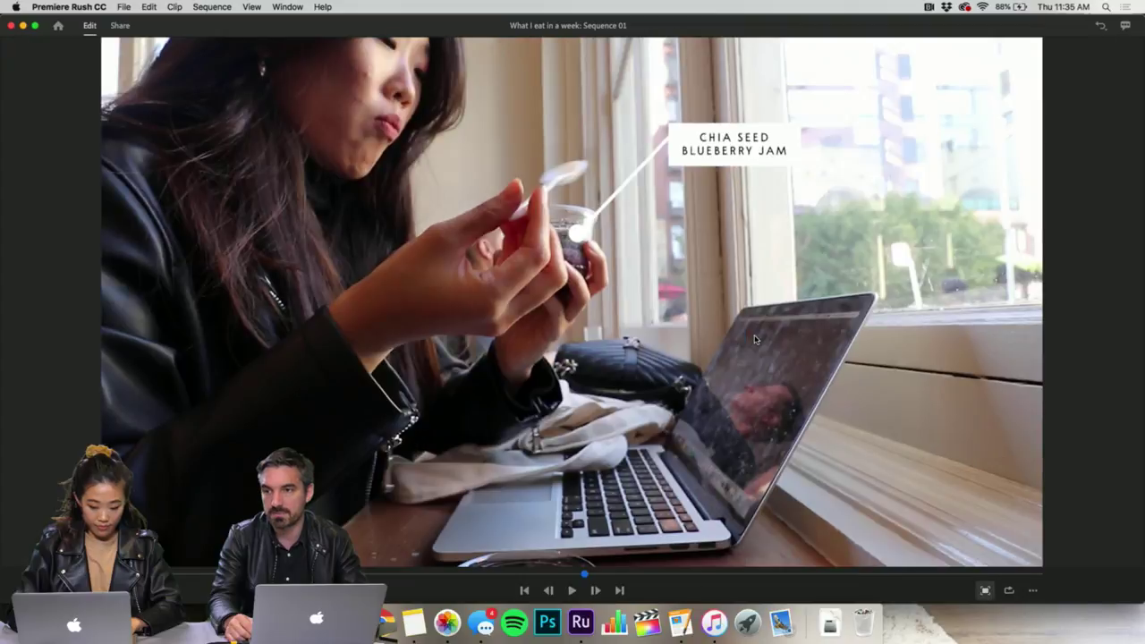
left_click(985, 592)
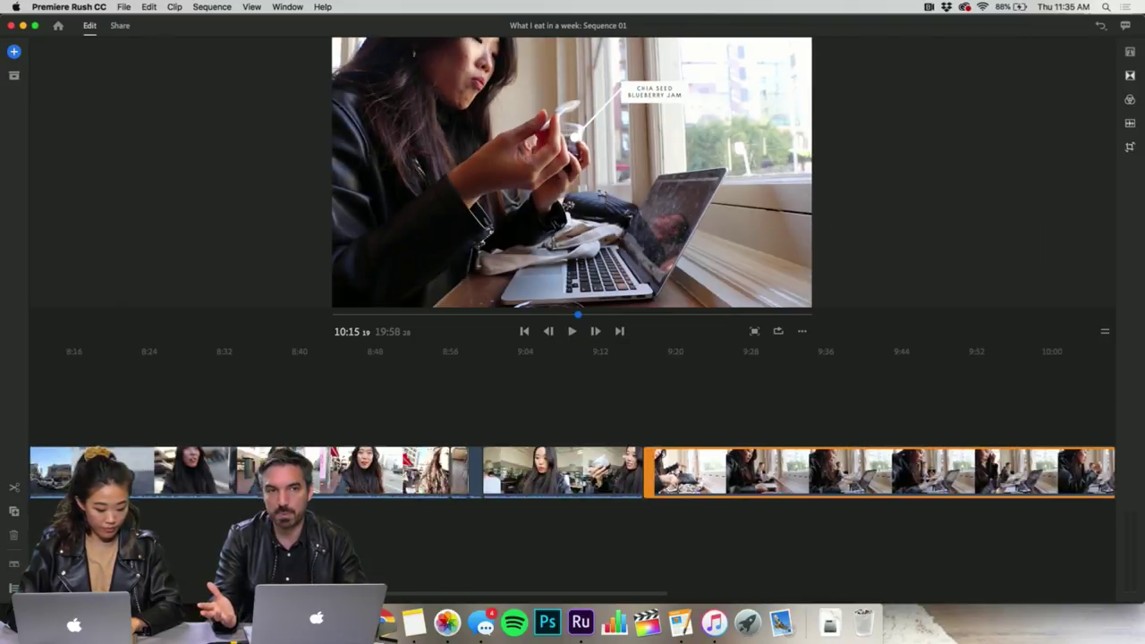
- Check the title clip at 04:47, then play the vlog from its opening at 00:13
scroll(573, 472, "left", 15)
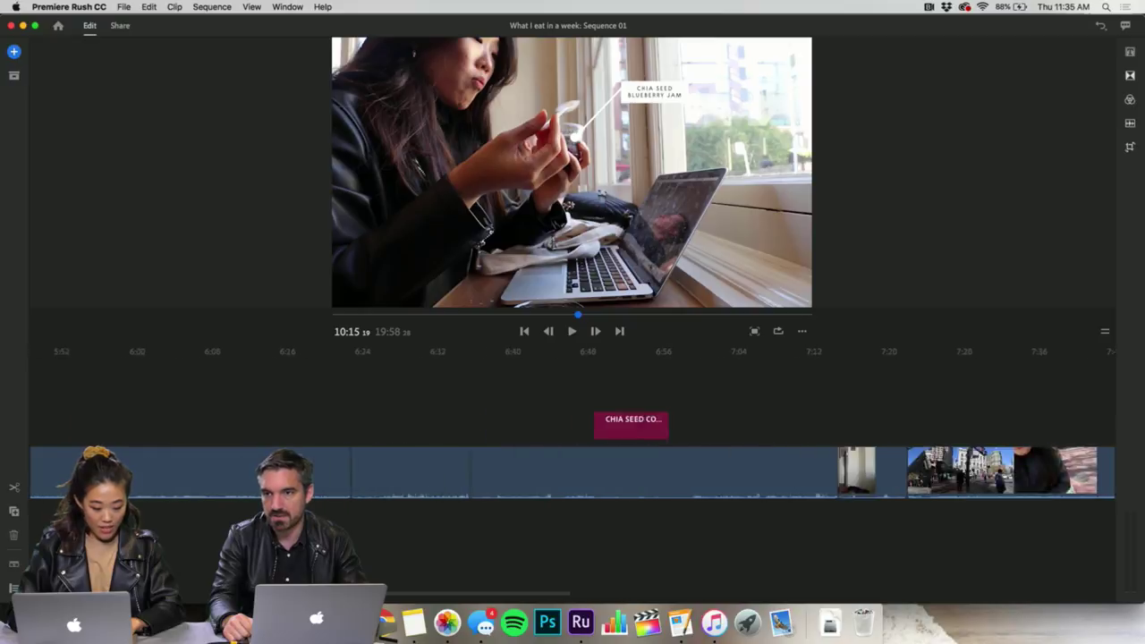
scroll(573, 471, "left", 10)
left_click(238, 378)
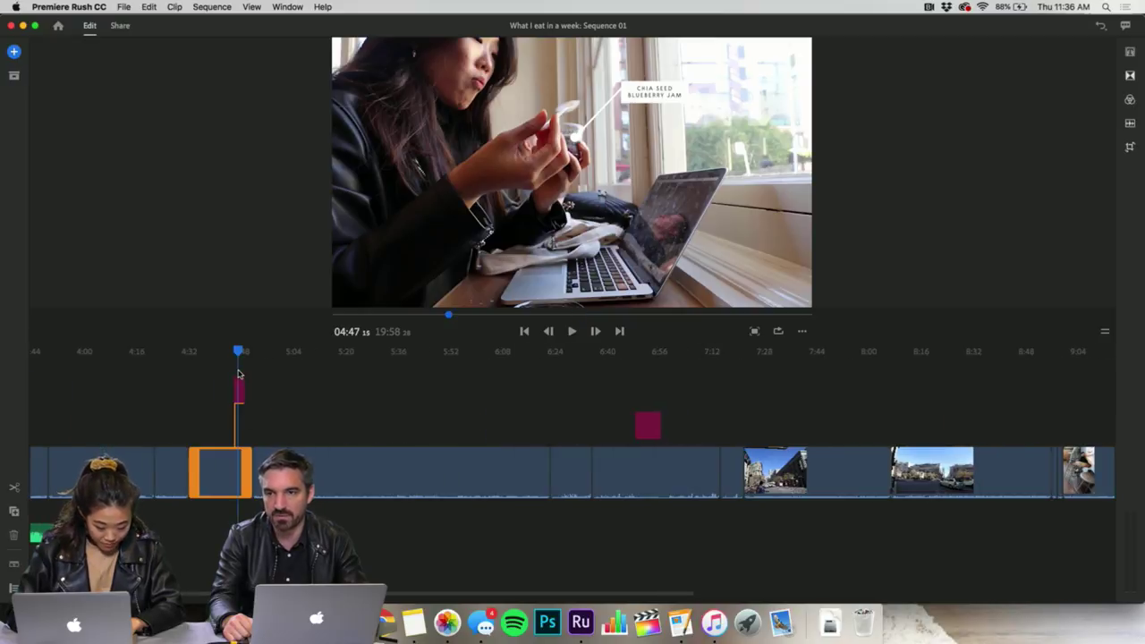
left_click_drag(239, 354, 240, 352)
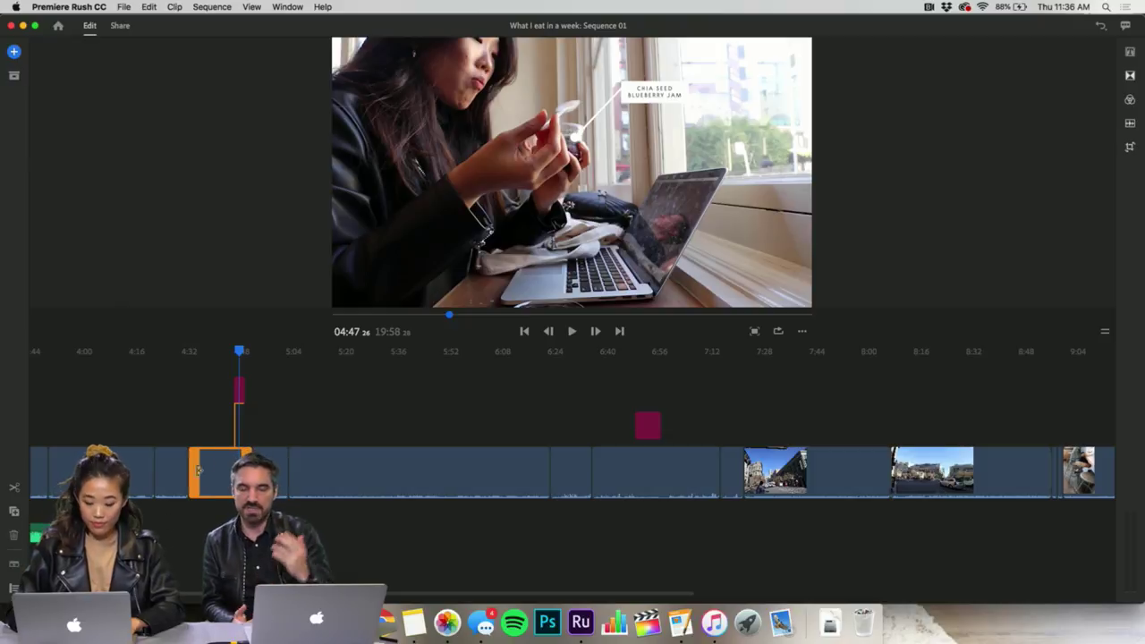
scroll(202, 460, "left", 10)
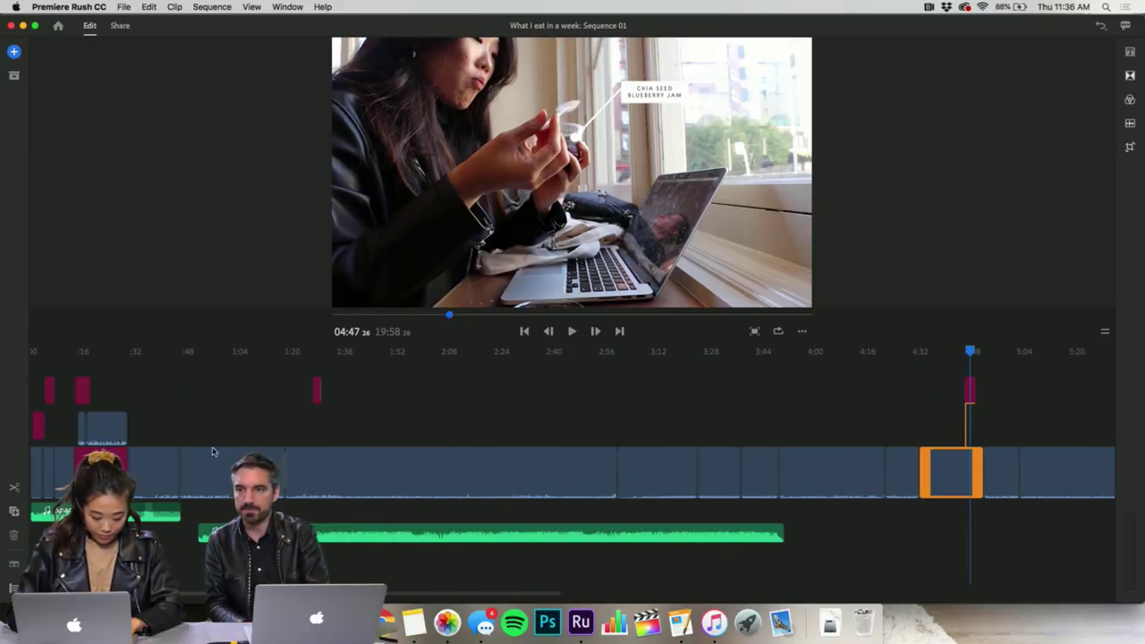
left_click_drag(108, 353, 75, 361)
key("space")
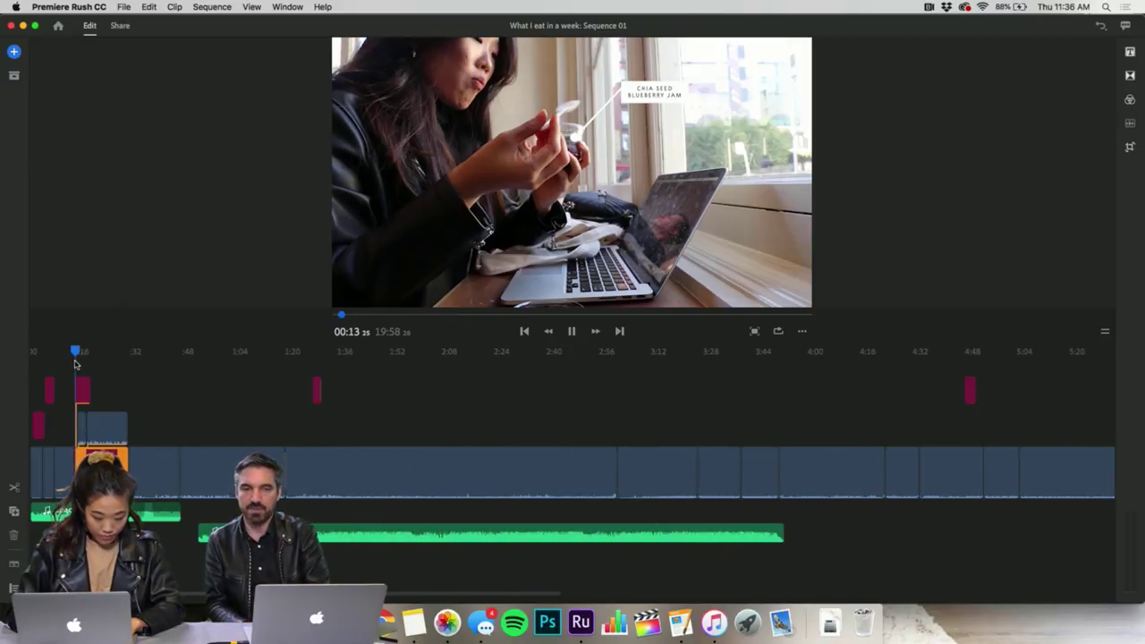
scroll(75, 361, "up", 5)
- Stop playback on the tuesday title card and select the tuesday title clip
key("space")
scroll(409, 430, "right", 5)
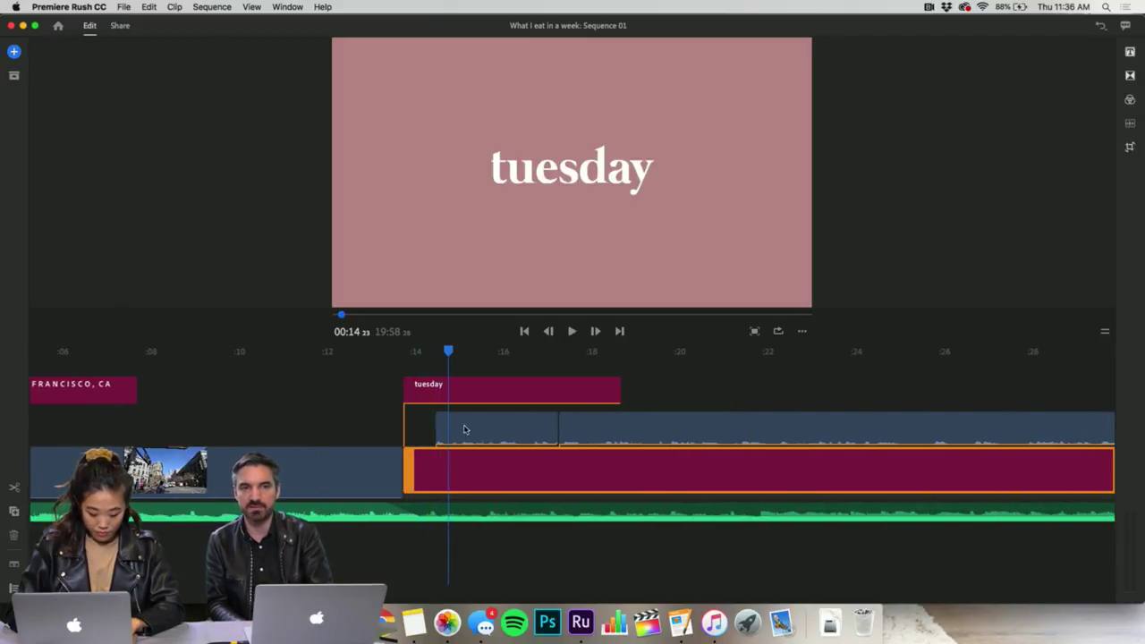
left_click(463, 392)
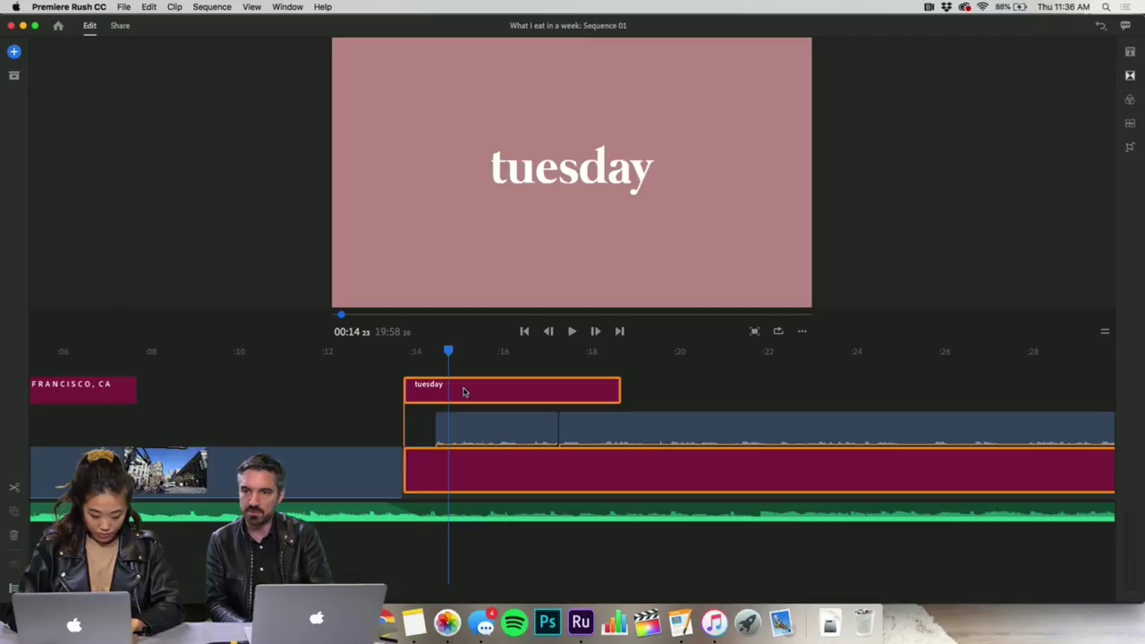
left_click(193, 7)
mouse_move(176, 9)
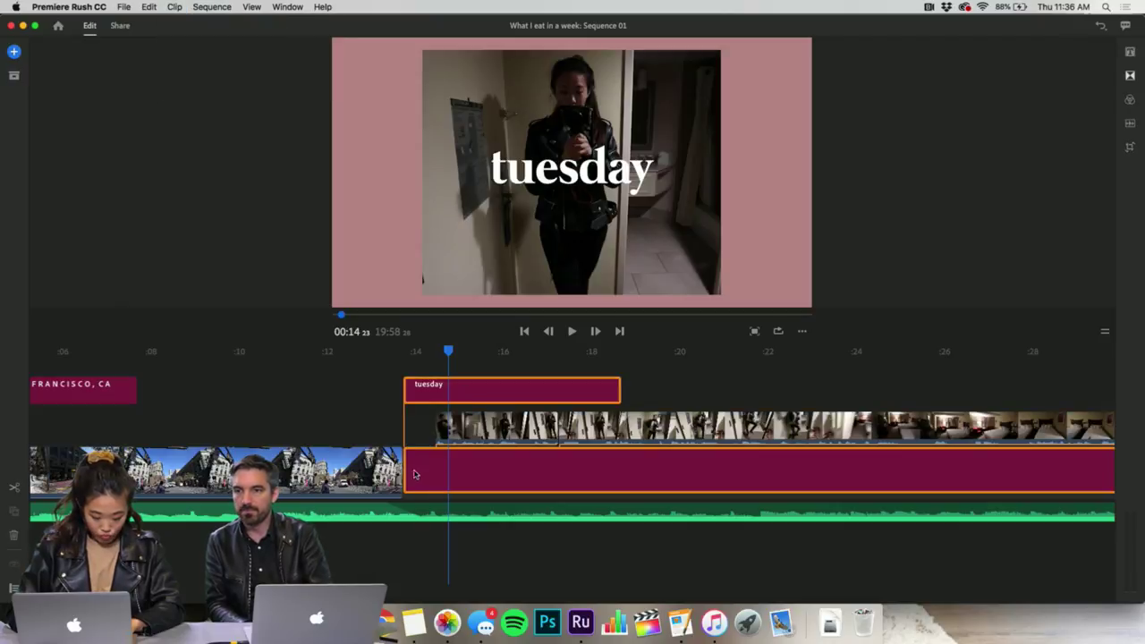
left_click(354, 392)
left_click(435, 471)
left_click(434, 384)
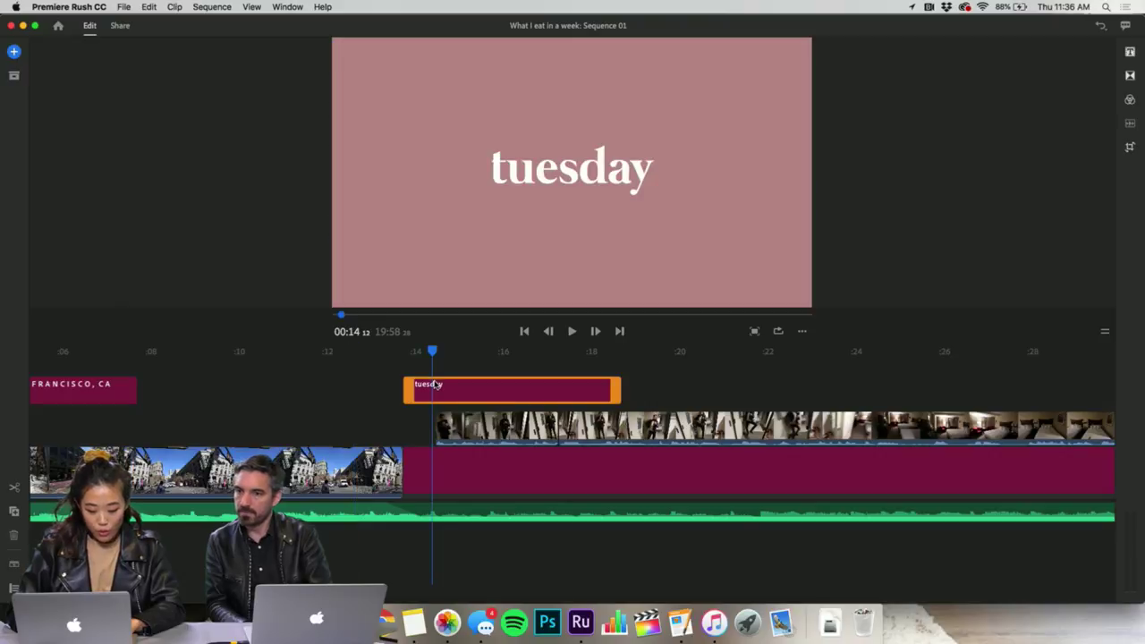
left_click(435, 493)
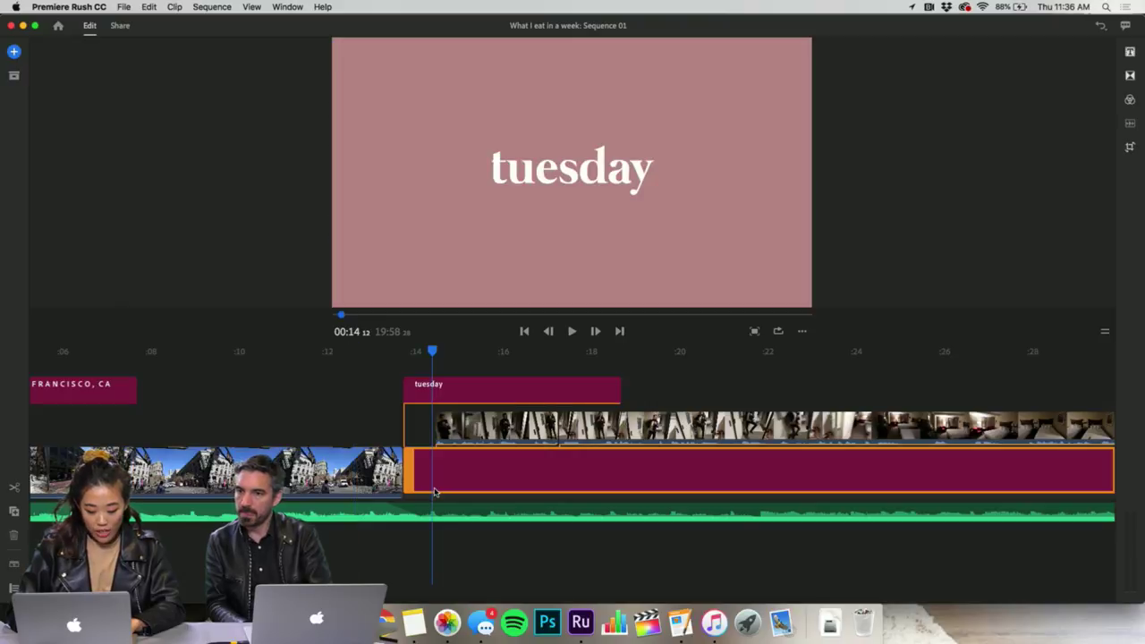
left_click(451, 394)
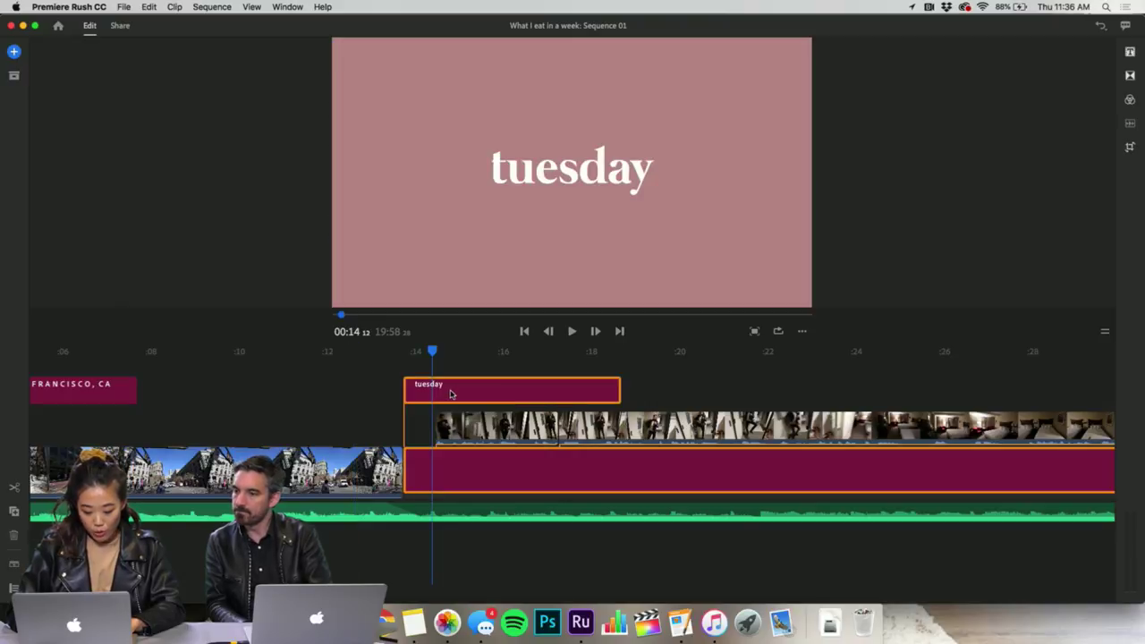
- Duplicate the tuesday title onto a new track above the original
left_click(174, 7)
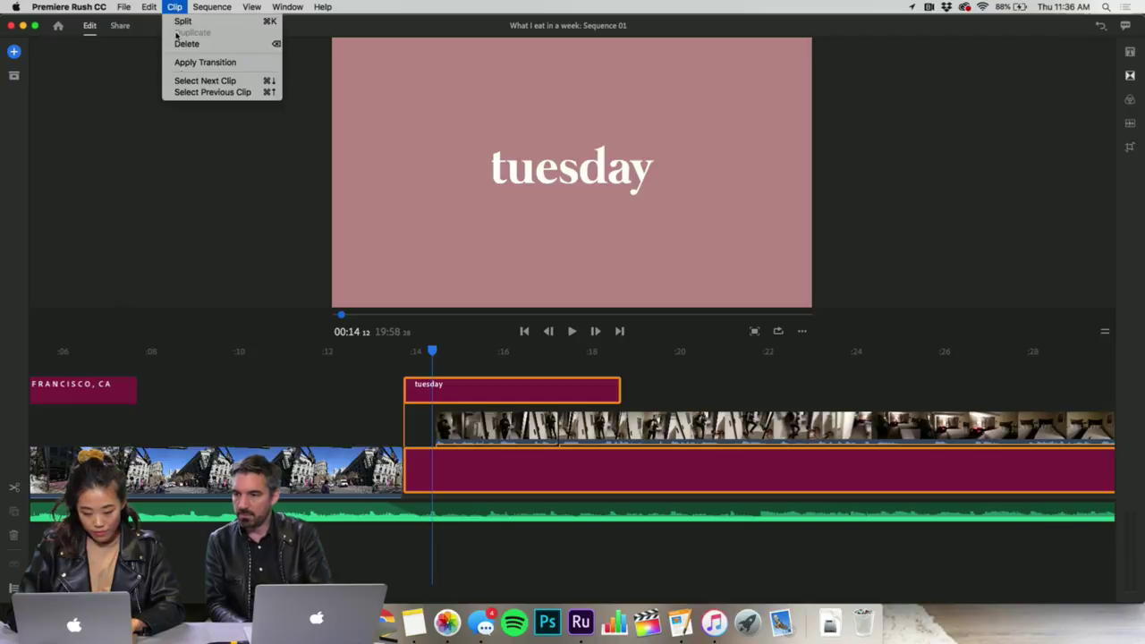
left_click(317, 421)
left_click(483, 371)
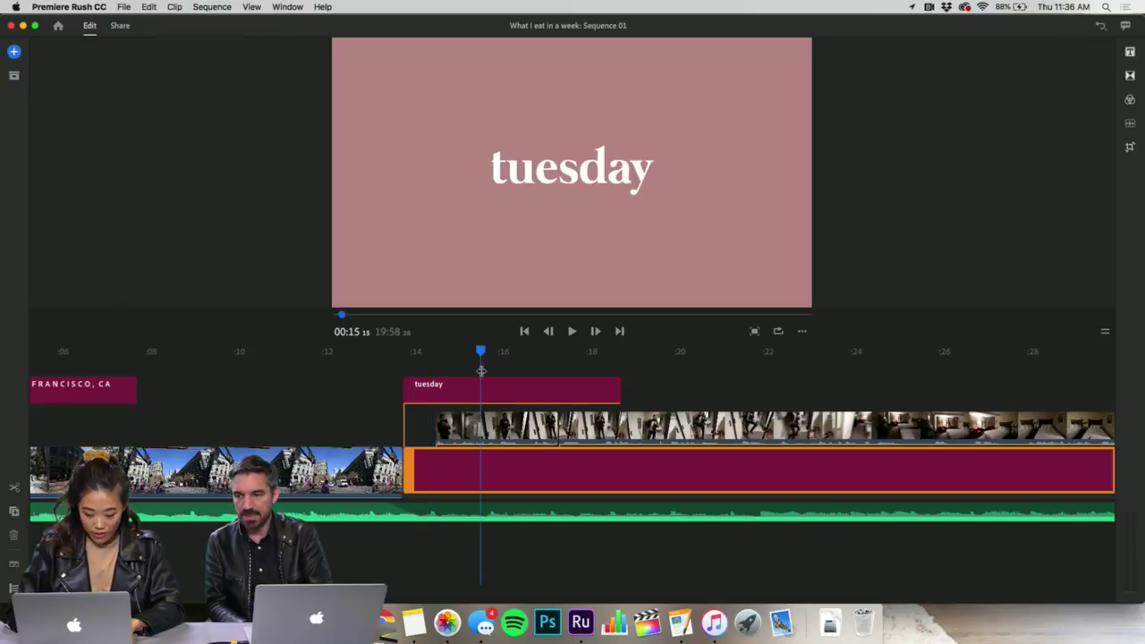
left_click(385, 384)
left_click(441, 387)
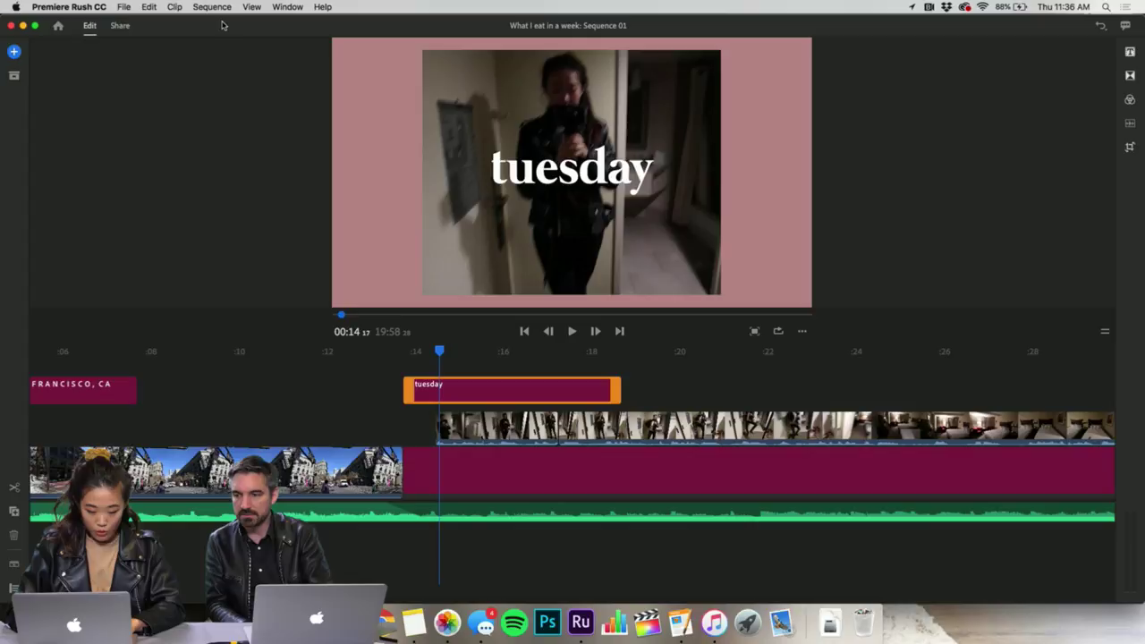
left_click(178, 6)
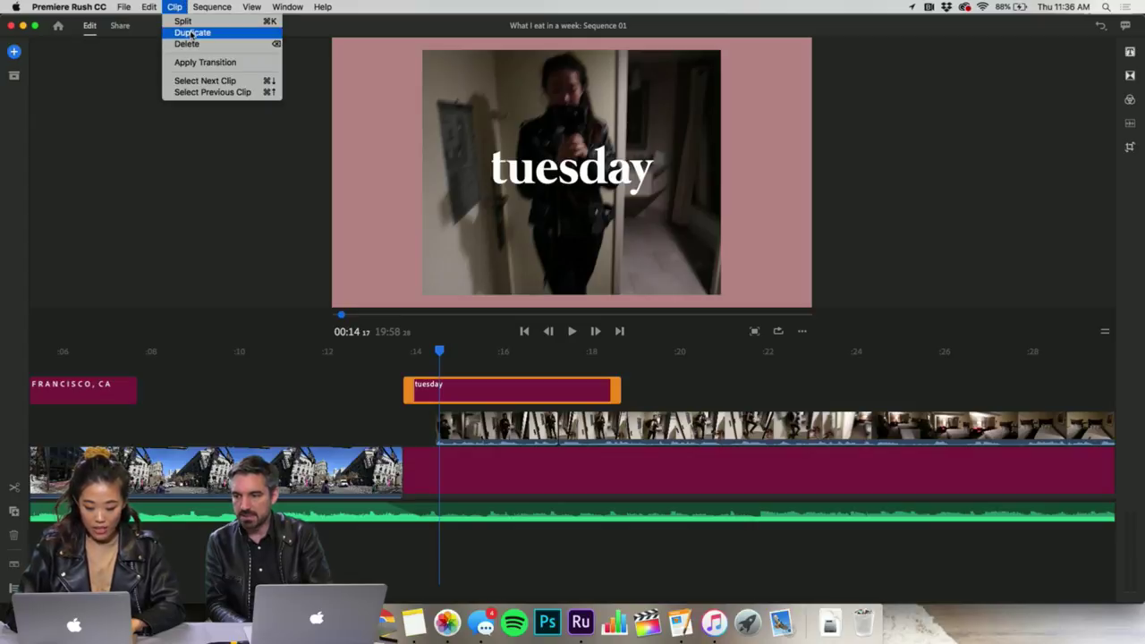
left_click(192, 34)
- Split the long magenta background clip in two near 00:30
left_click(429, 472)
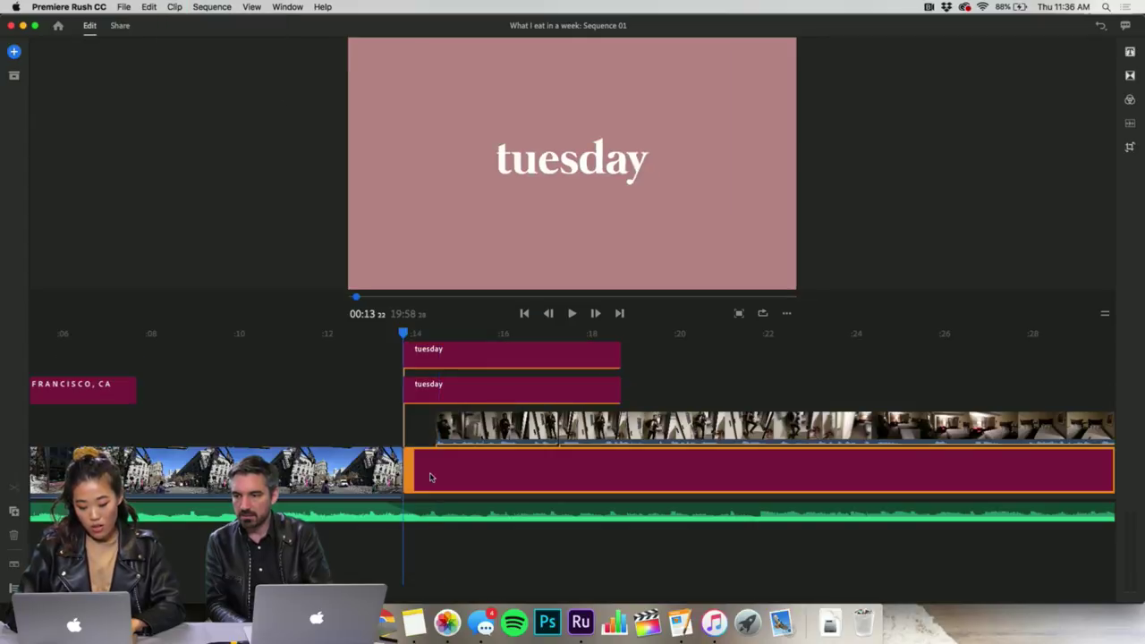
left_click(172, 8)
left_click(190, 21)
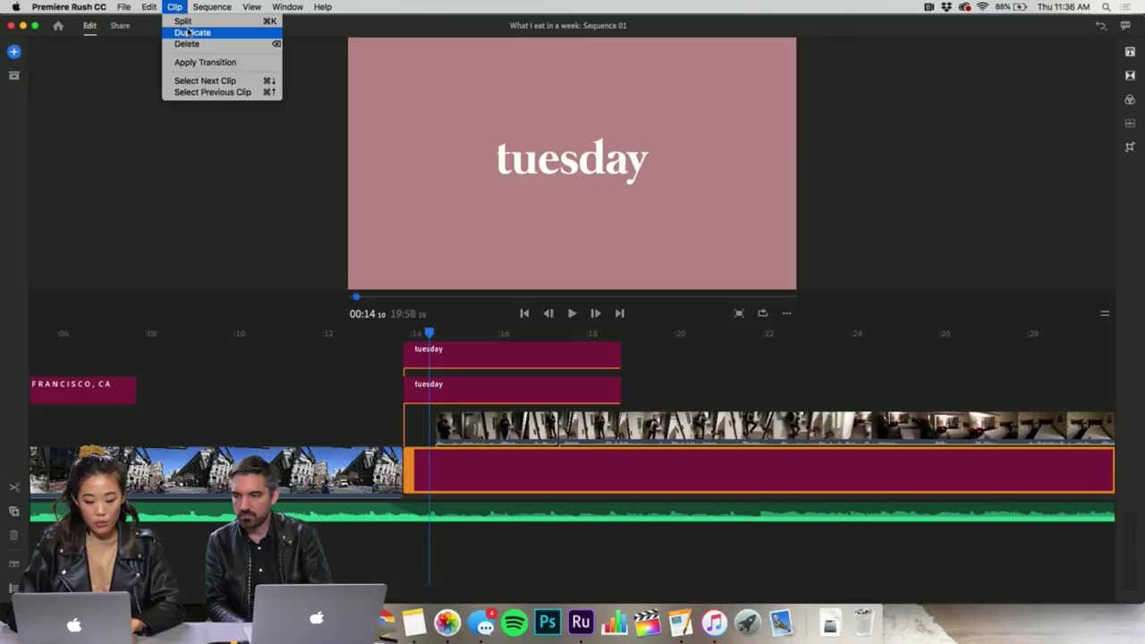
- Inspect both halves of the split magenta background and the top tuesday title at 00:16
scroll(477, 455, "left", 10)
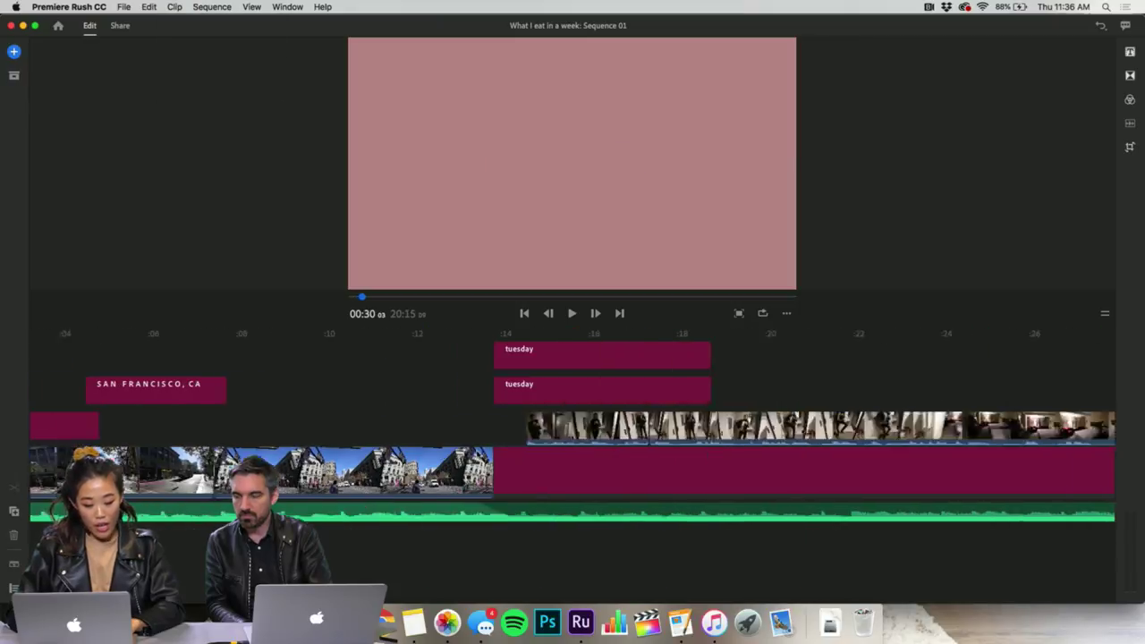
left_click(642, 490)
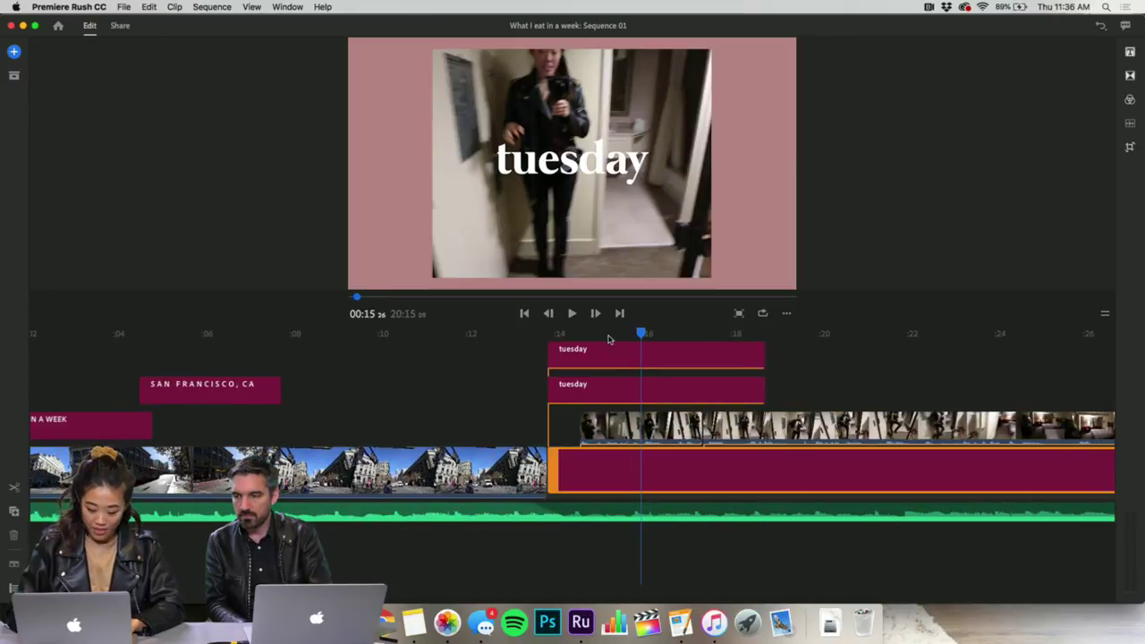
scroll(606, 339, "right", 10)
left_click(722, 474)
scroll(721, 476, "left", 6)
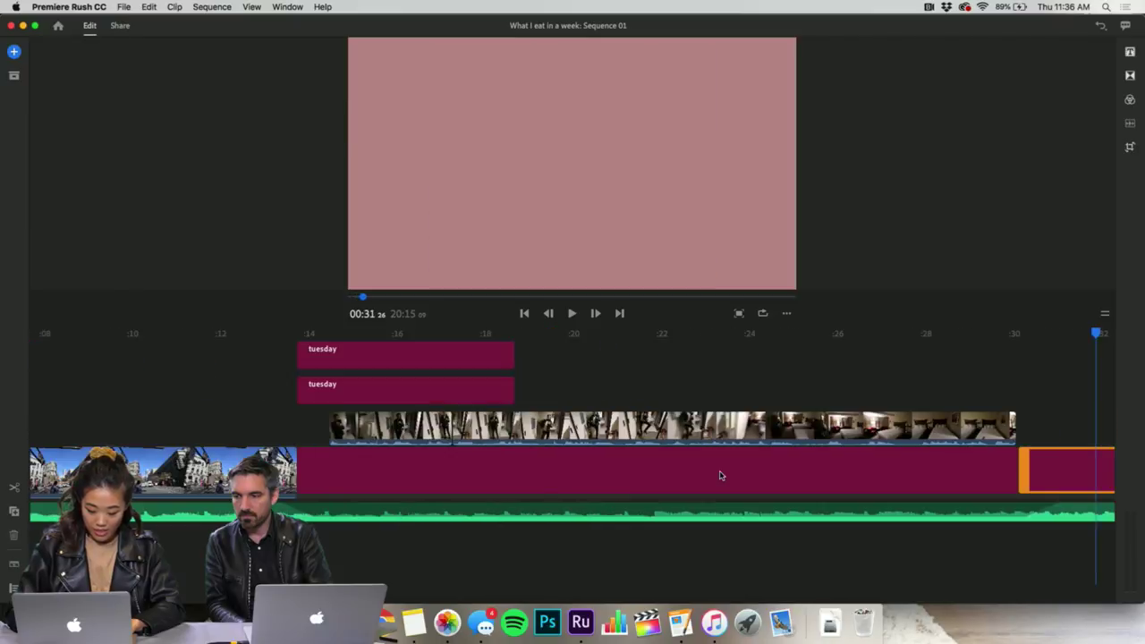
left_click(439, 359)
scroll(403, 358, "right", 4)
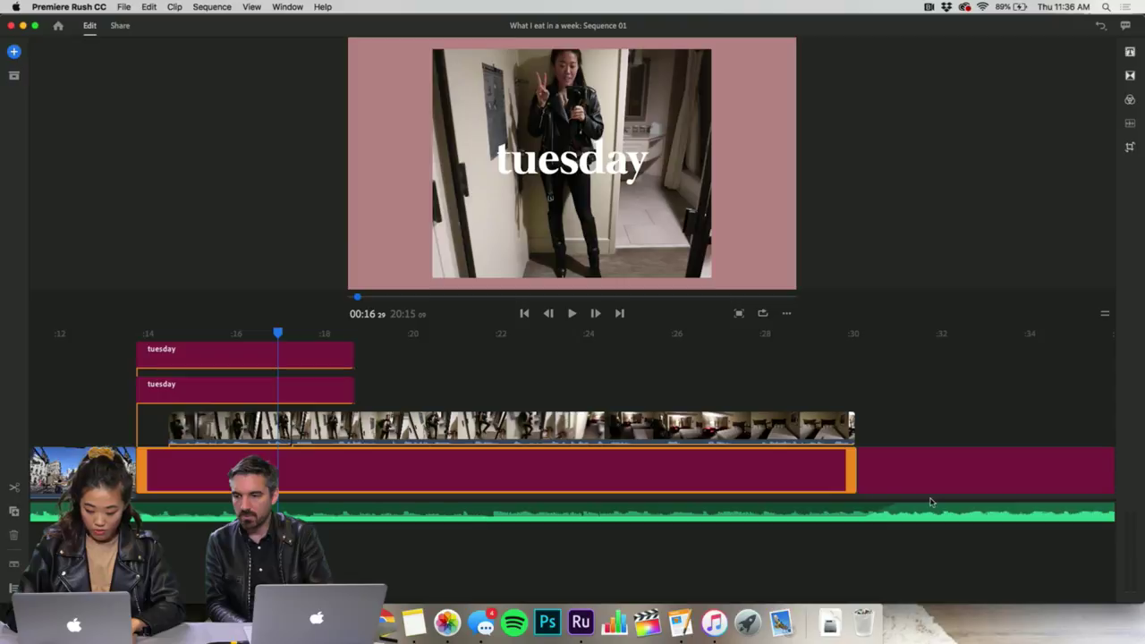
left_click(924, 465)
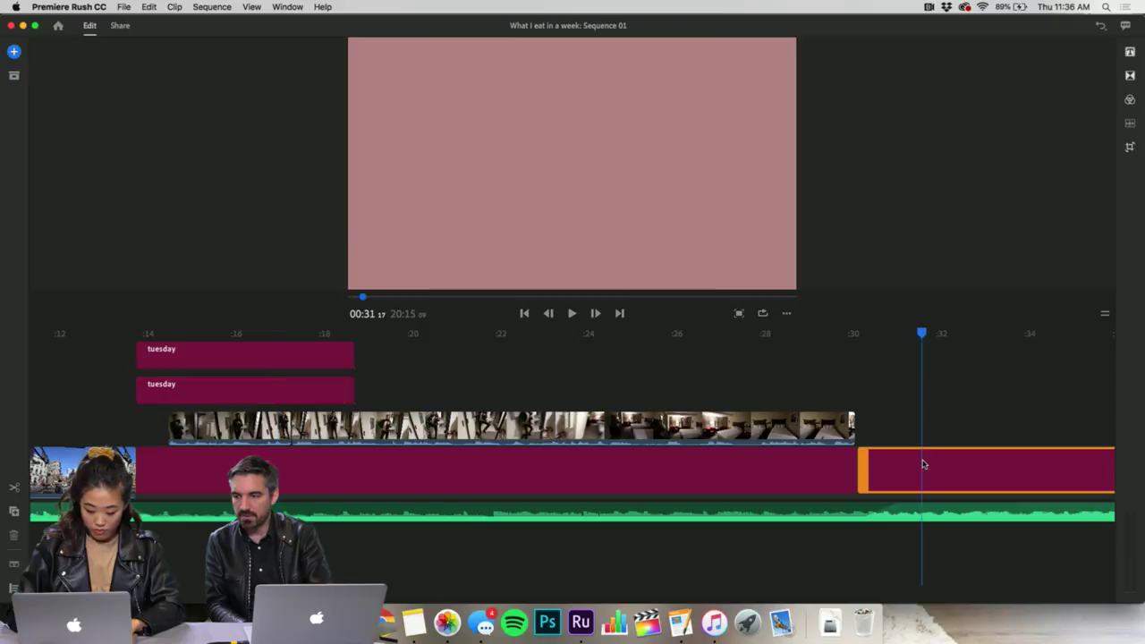
left_click(313, 355, "shift")
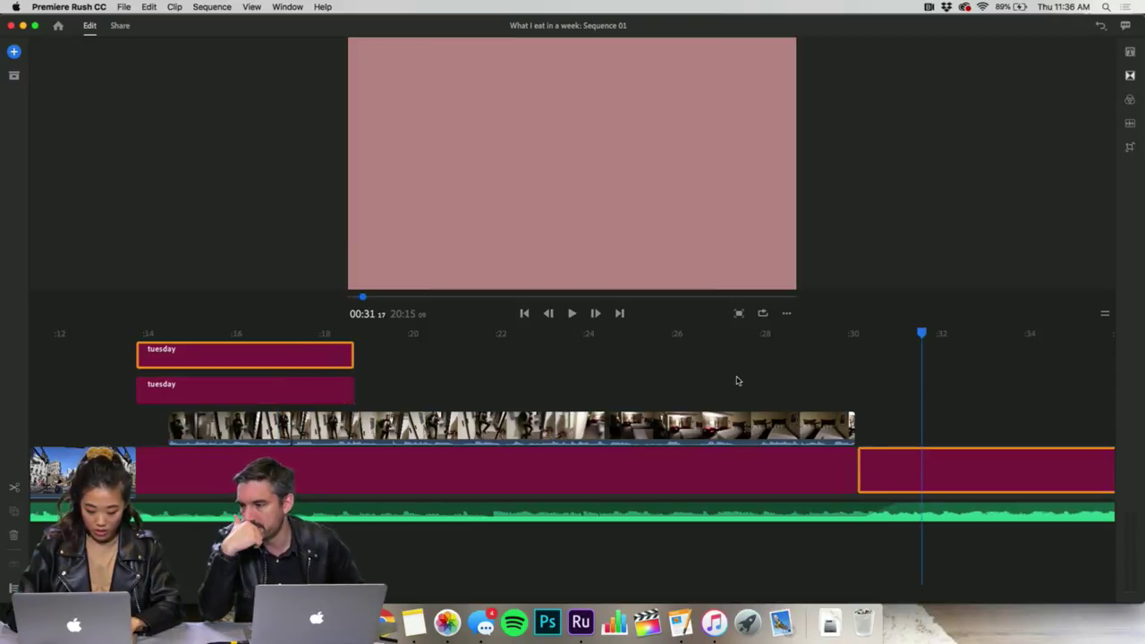
left_click(310, 470)
scroll(792, 384, "left", 3)
scroll(617, 391, "left", 3)
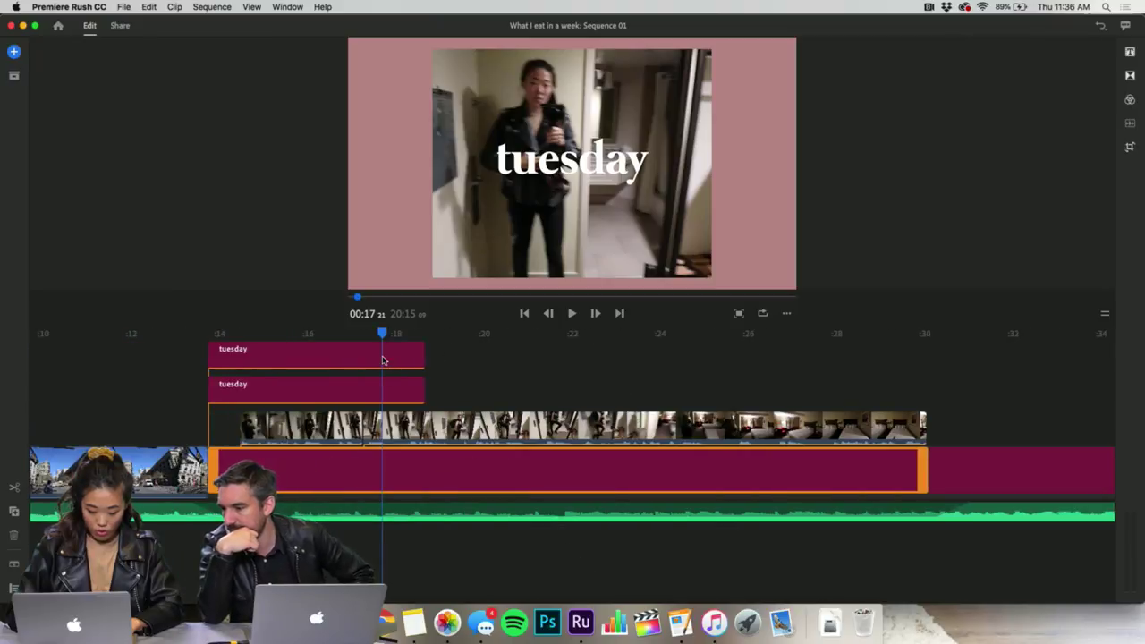
- Drag the top tuesday title later so it starts at 00:30
left_click_drag(352, 357, 990, 388)
scroll(991, 387, "right", 5)
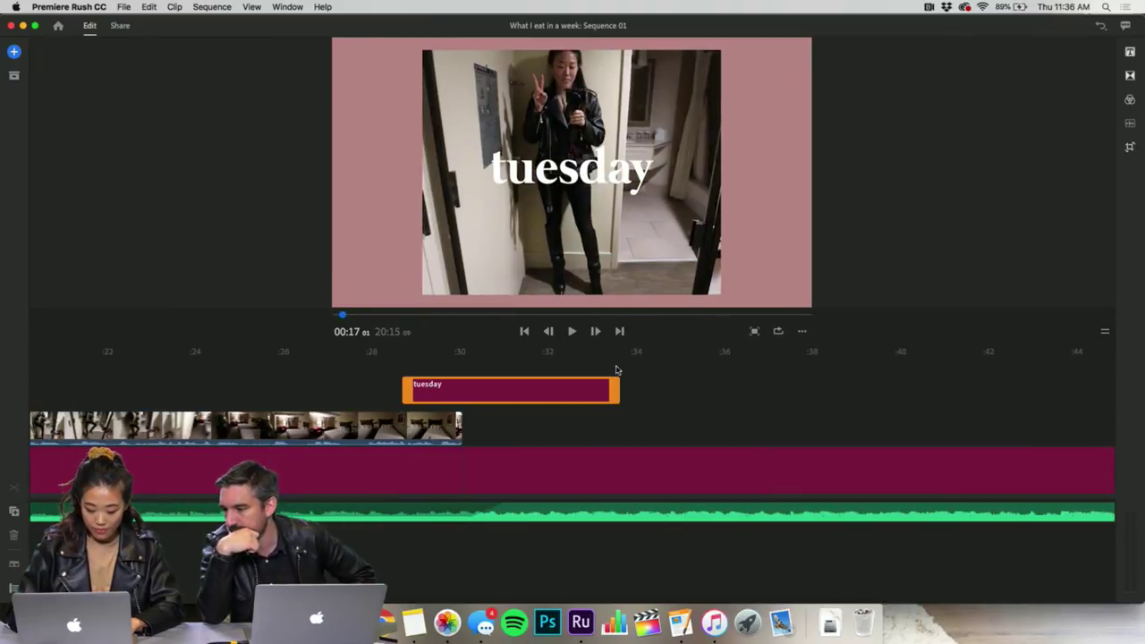
left_click_drag(587, 385, 651, 404)
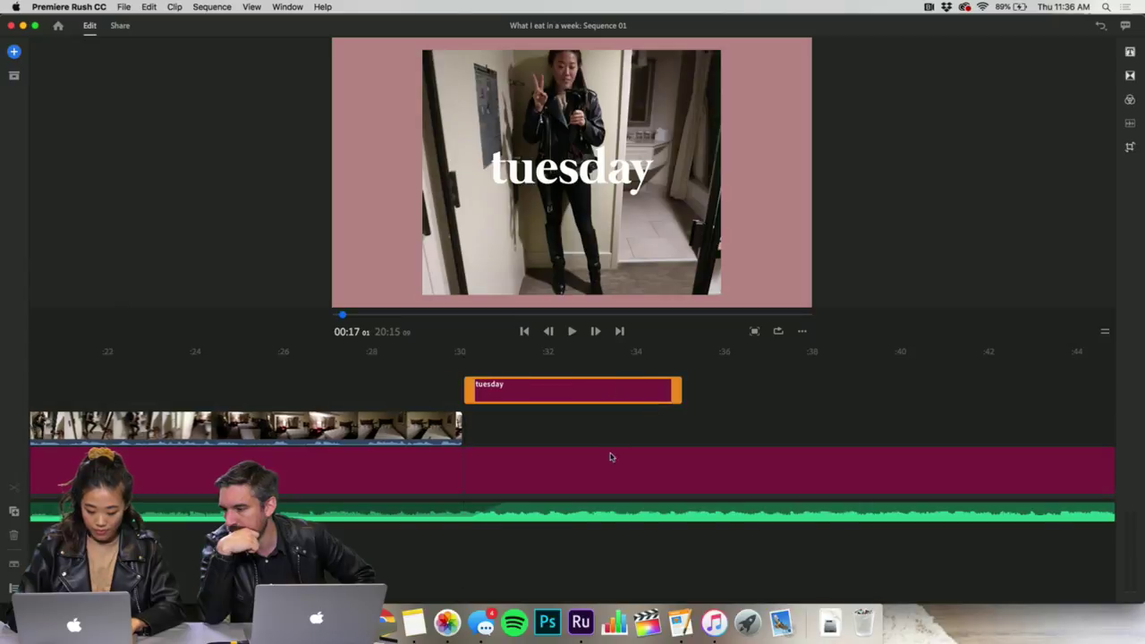
scroll(591, 478, "down", 10)
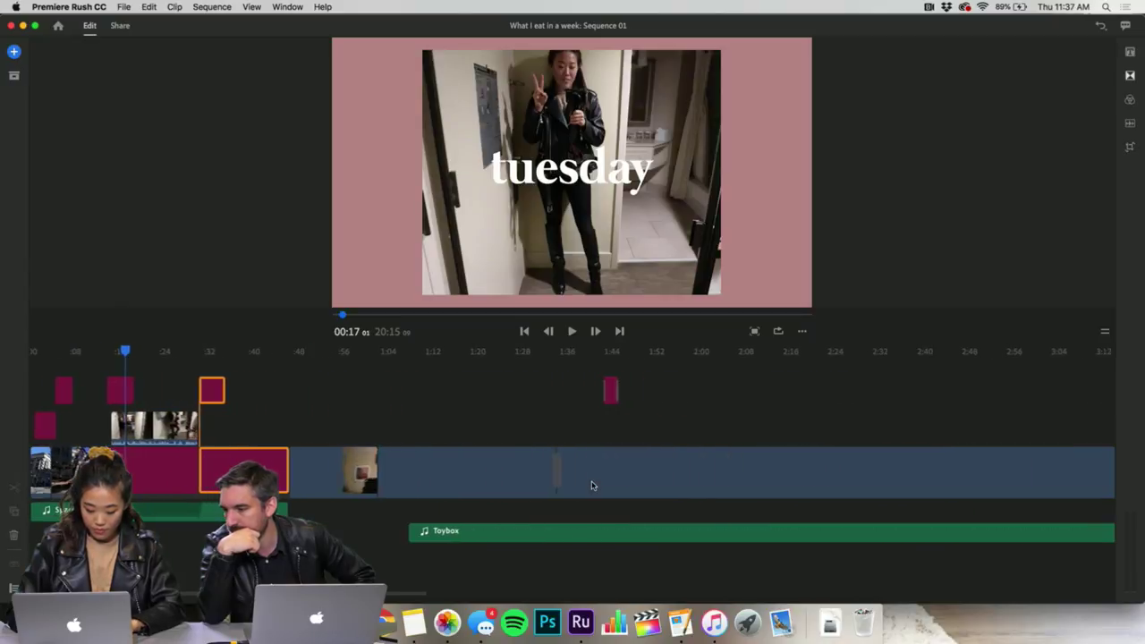
scroll(591, 486, "down", 2)
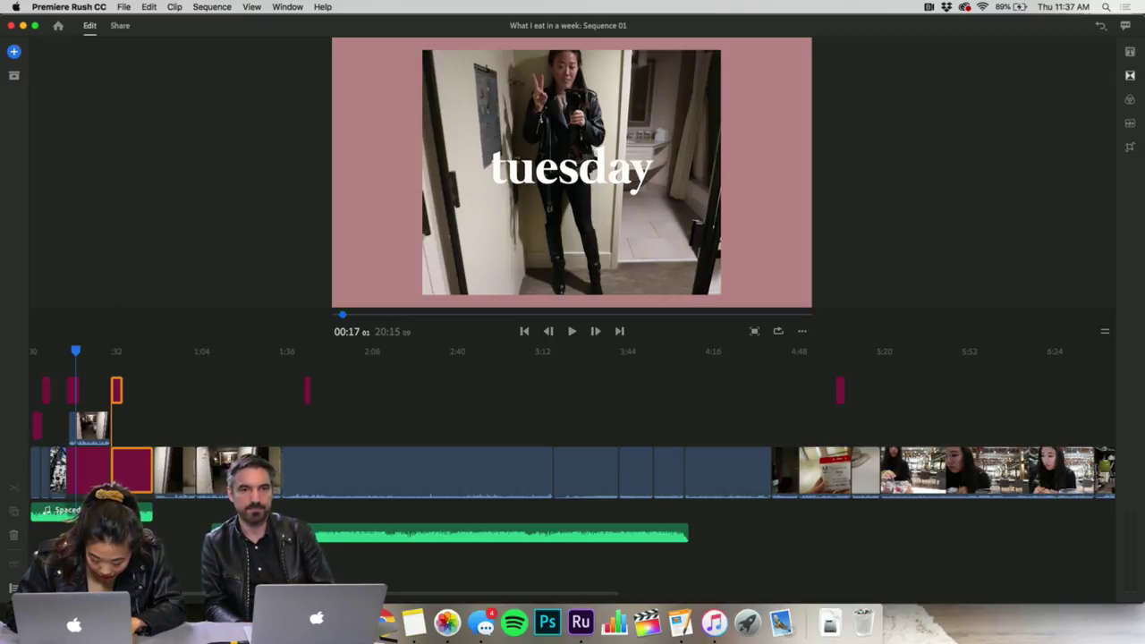
- Preview the second tuesday title at 00:34 and scroll through the 20-minute sequence
left_click(122, 351)
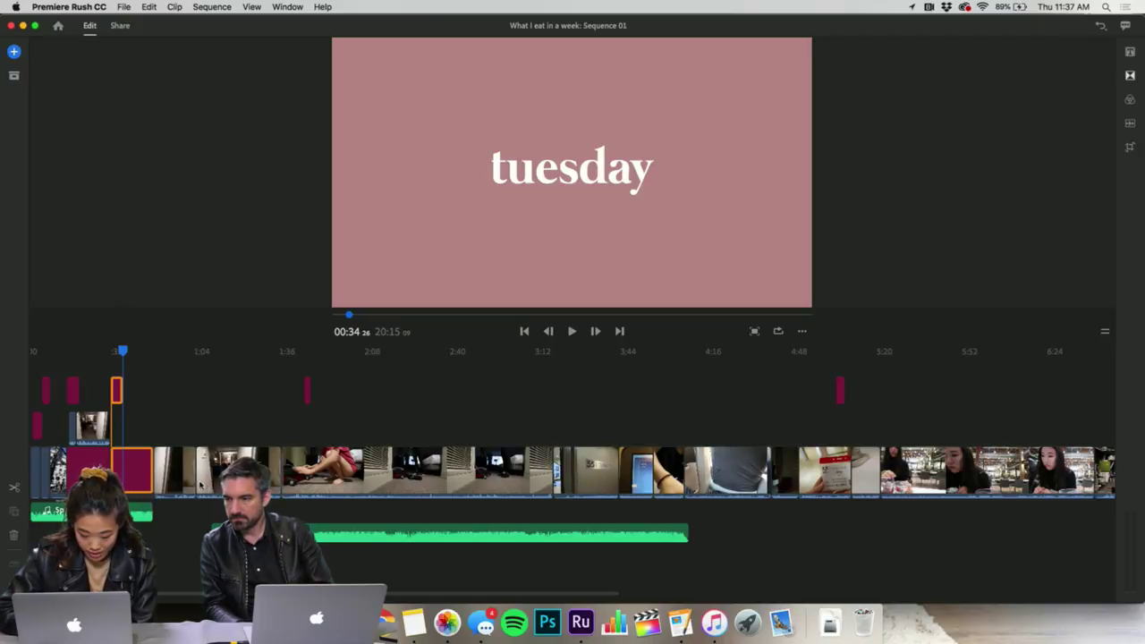
scroll(201, 485, "down", 5)
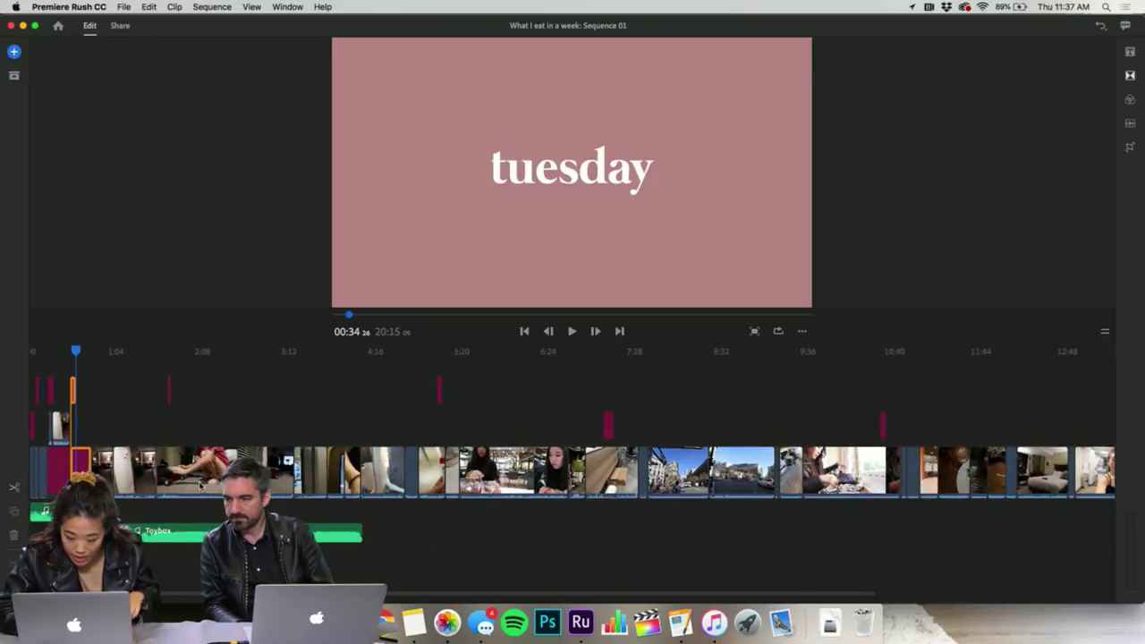
scroll(200, 484, "down", 5)
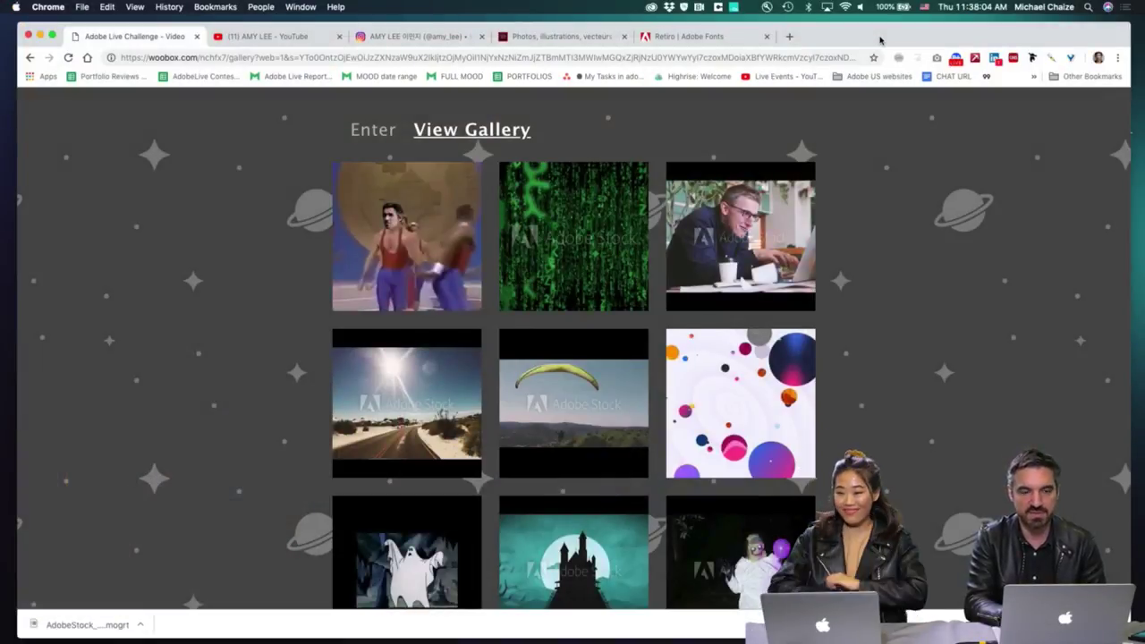
- Open the third gallery entry, the office-worker 'Keep moving and nobody explodes' video
mouse_move(392, 220)
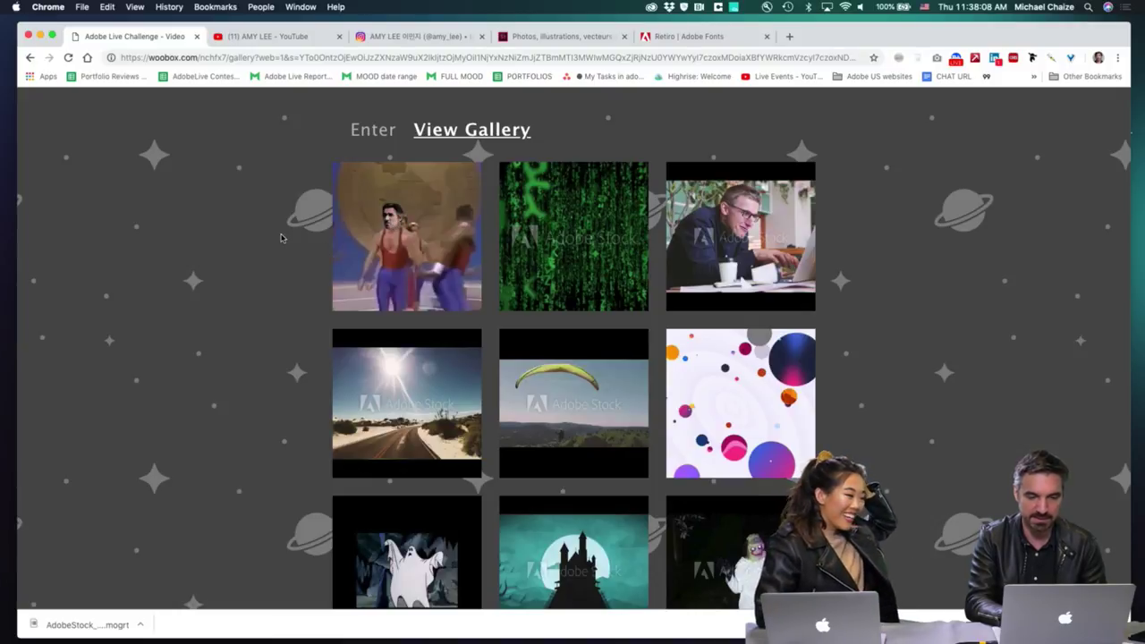
mouse_move(670, 247)
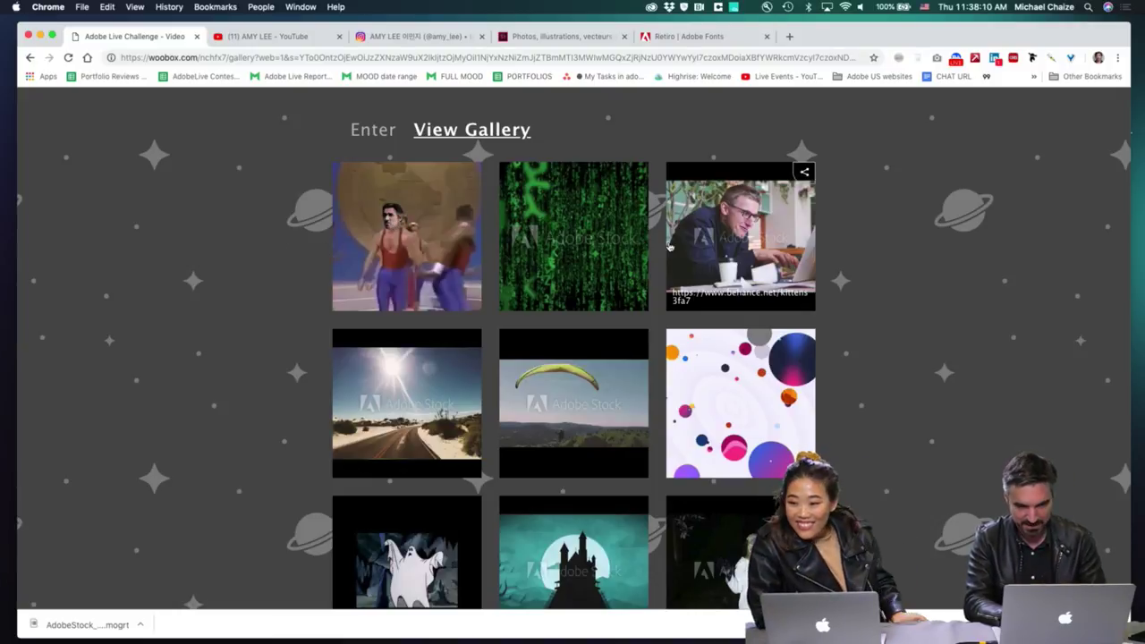
left_click(759, 242)
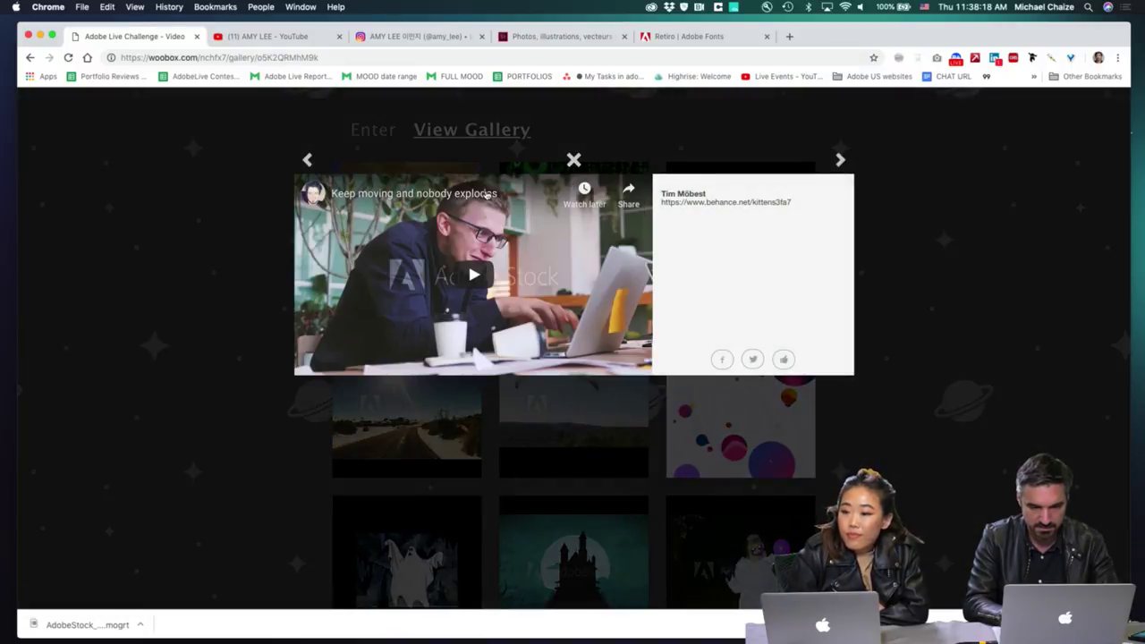
- Open the entry on YouTube, go full screen, unmute and raise the volume to full
left_click(458, 195)
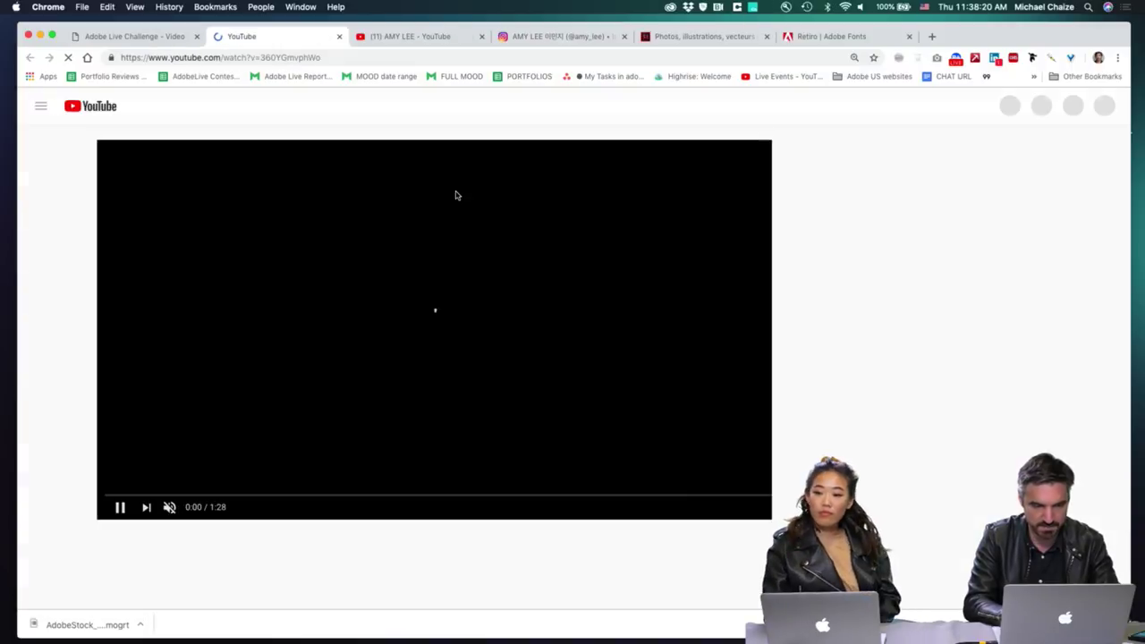
left_click(752, 508)
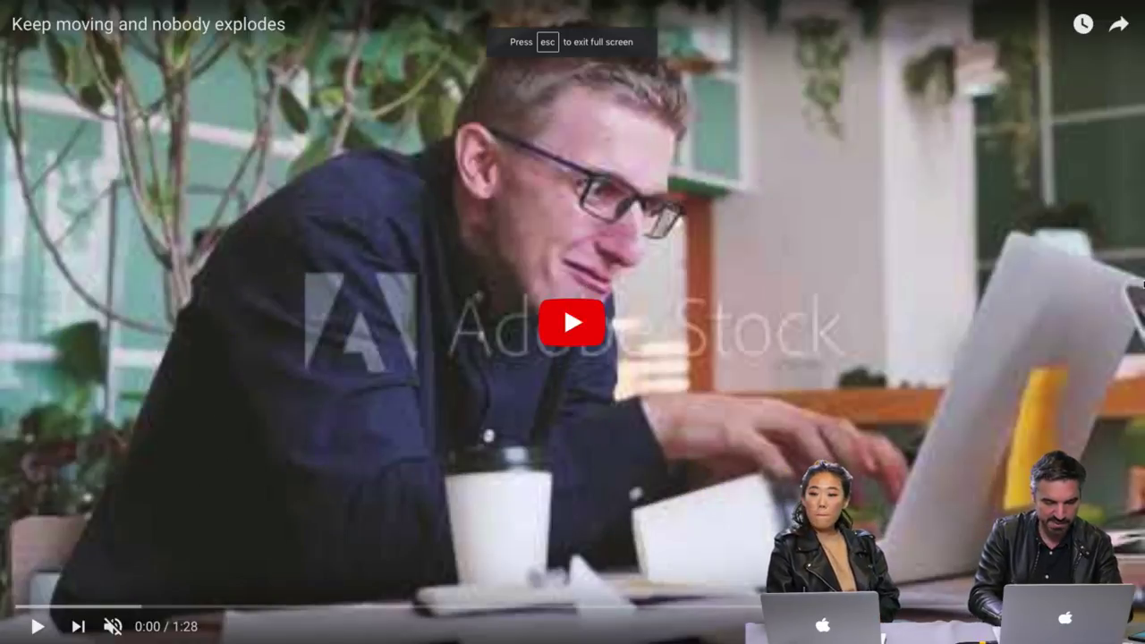
left_click(112, 626)
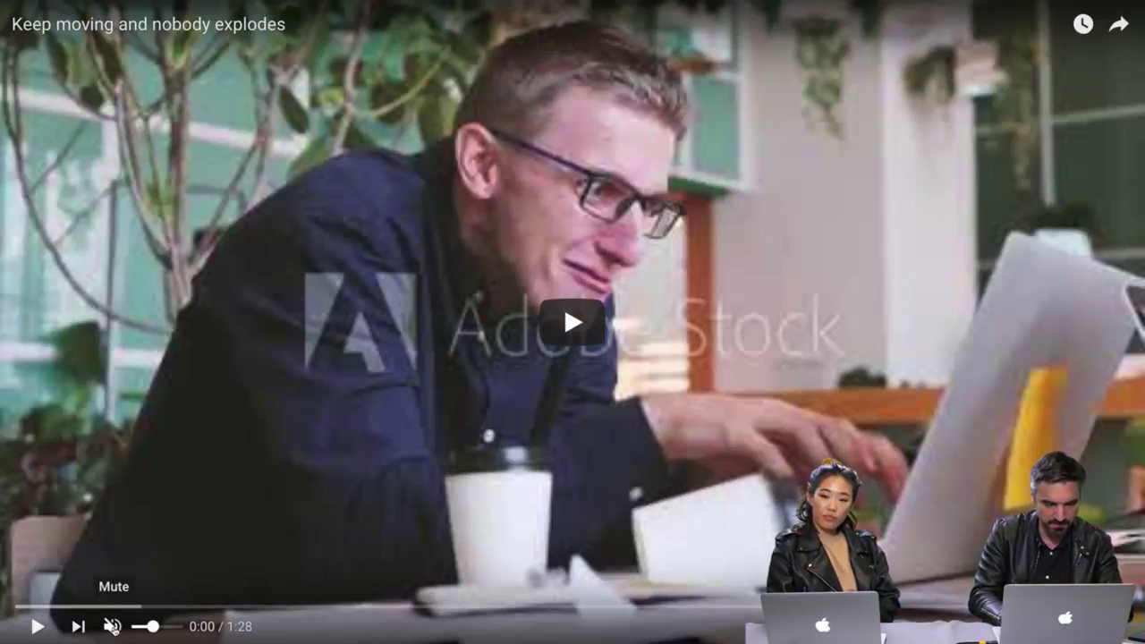
key("Up")
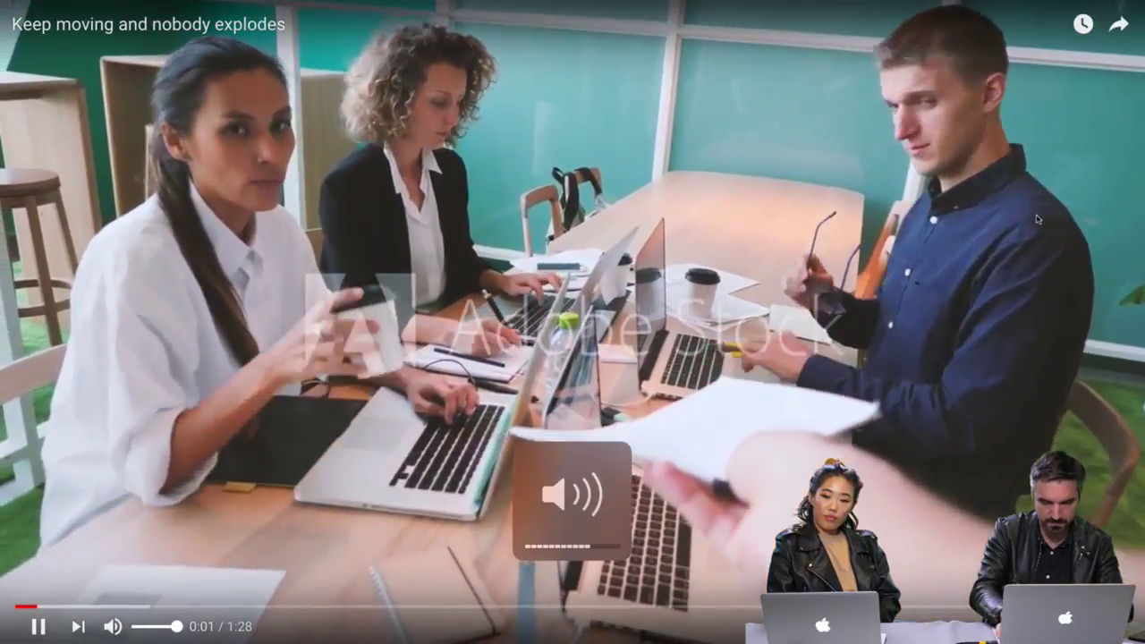
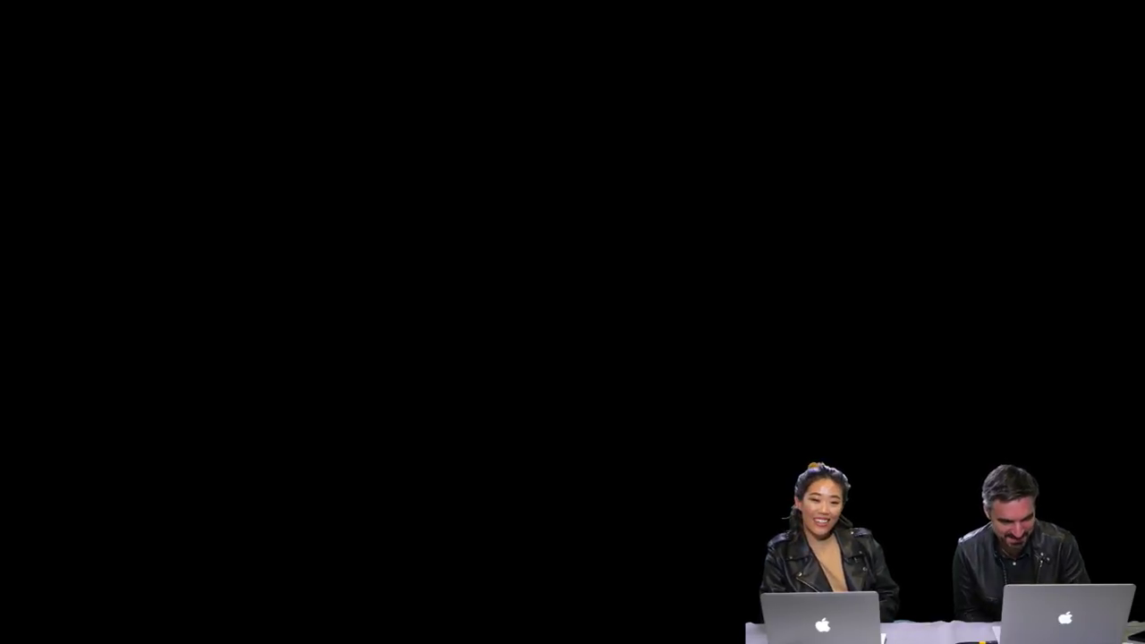
- Close the finished YouTube video and open the green Adobe Challenge Movement entry on Vimeo
key("Escape")
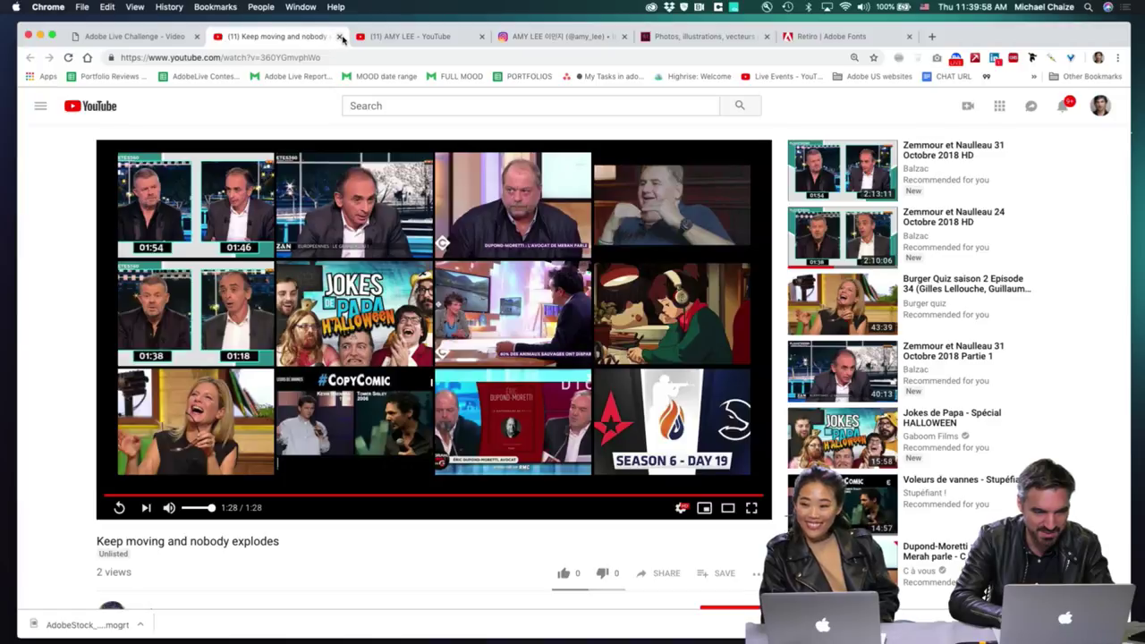
left_click(340, 37)
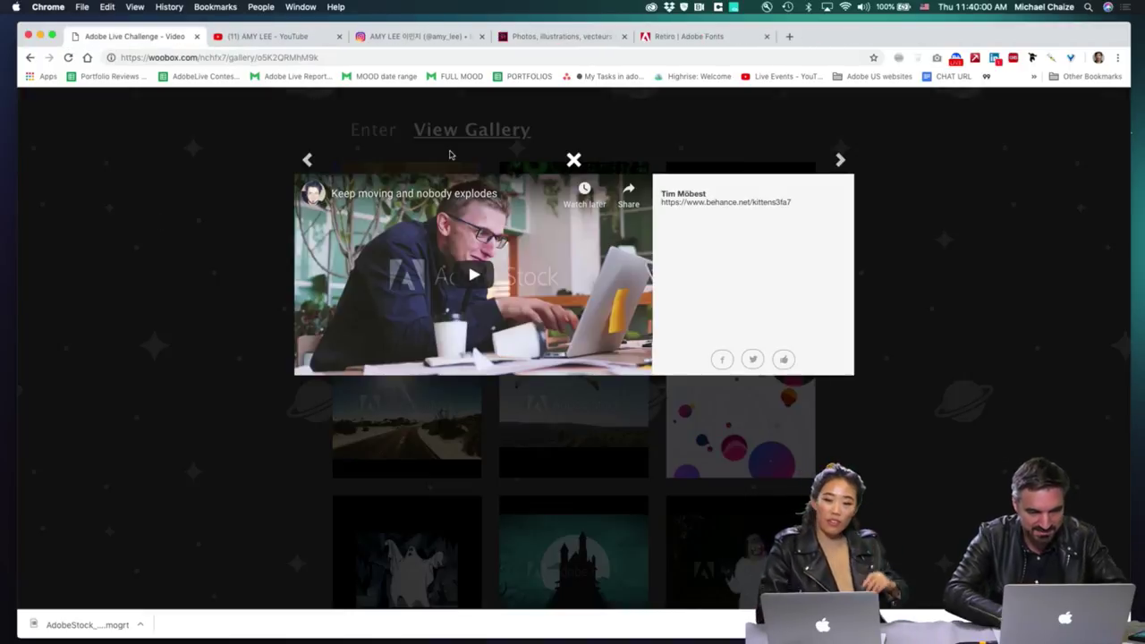
left_click(573, 160)
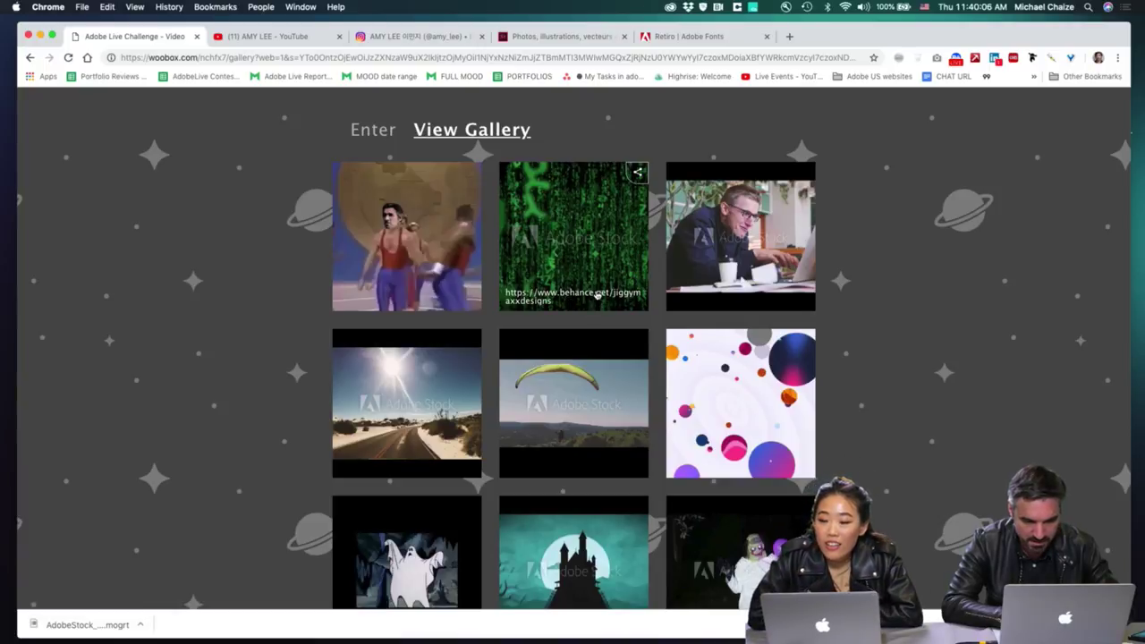
left_click(582, 231)
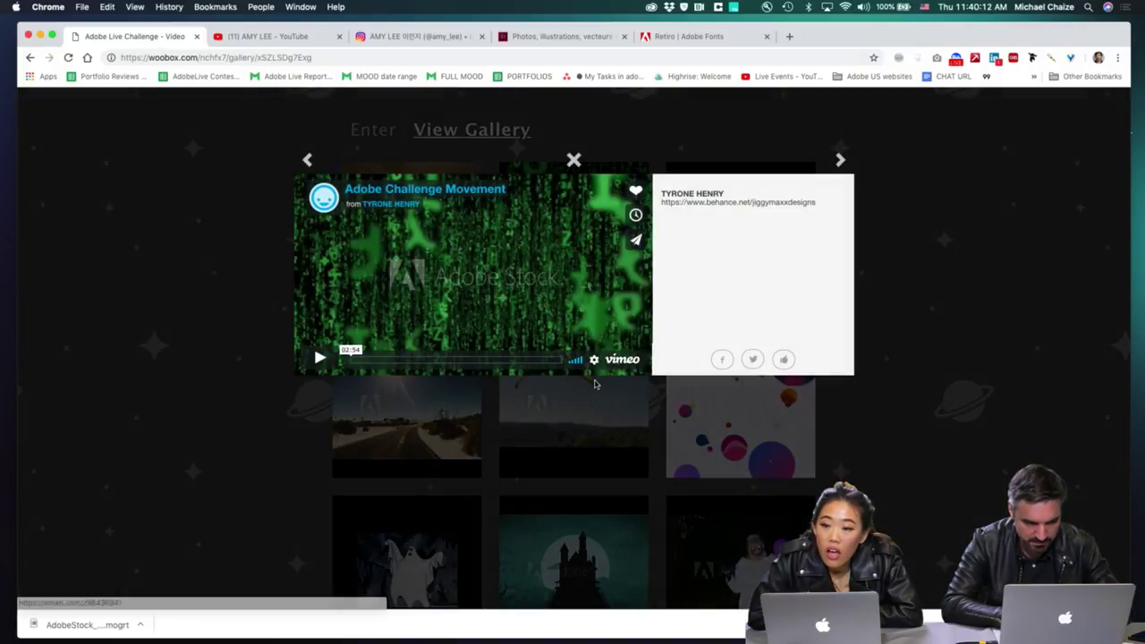
left_click(590, 350)
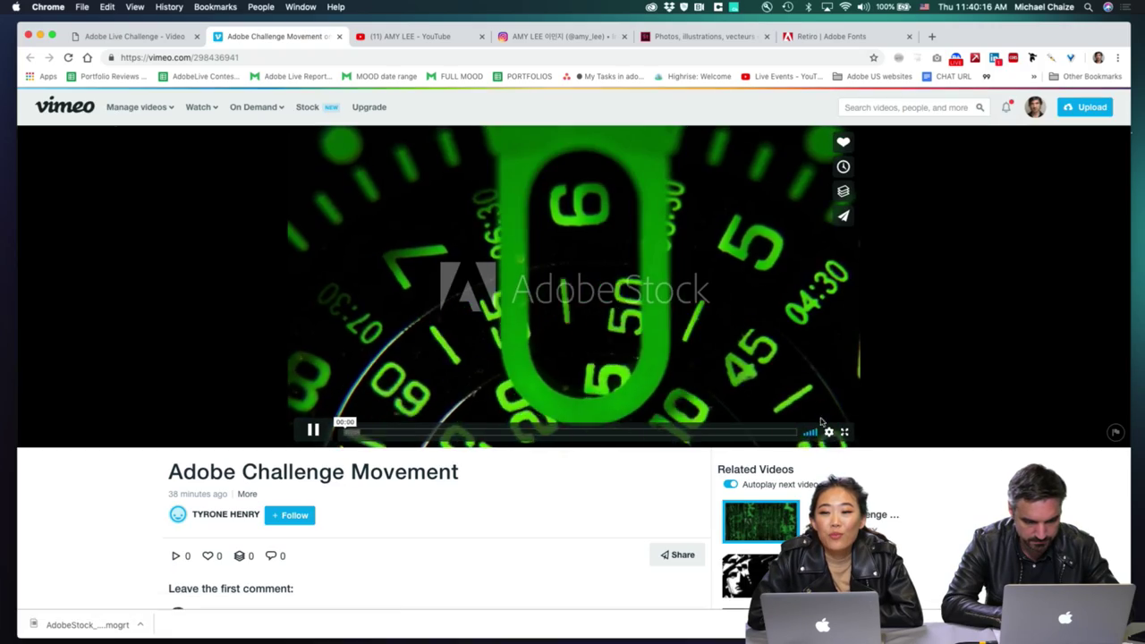
- Watch the Adobe Challenge Movement video full screen, skipping ahead past 2:23, then exit full screen
left_click(845, 433)
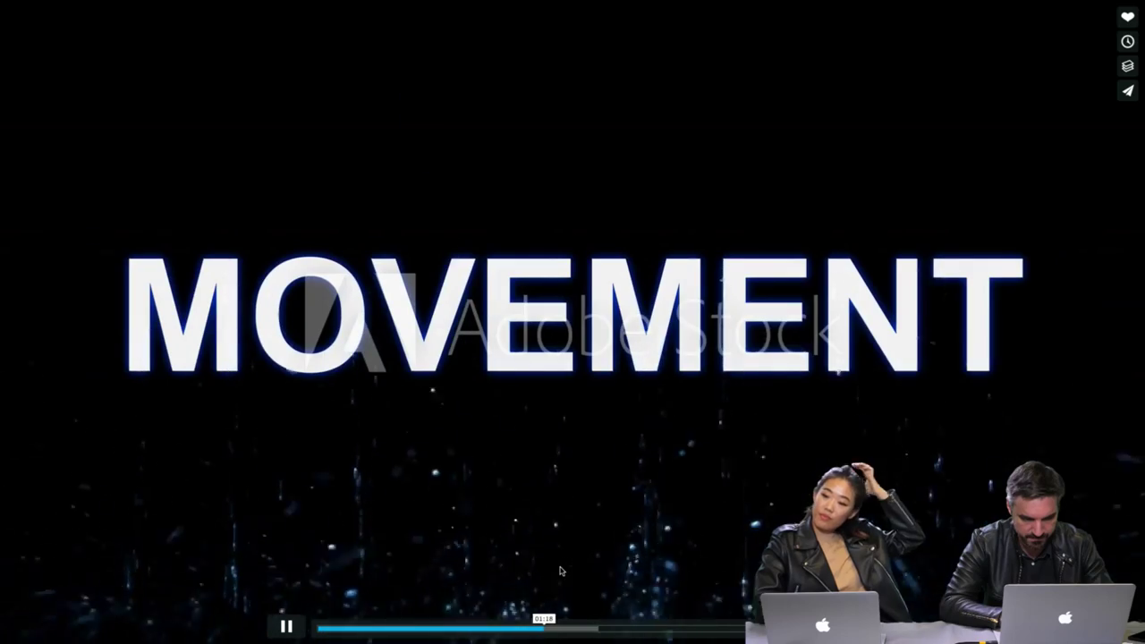
left_click(572, 632)
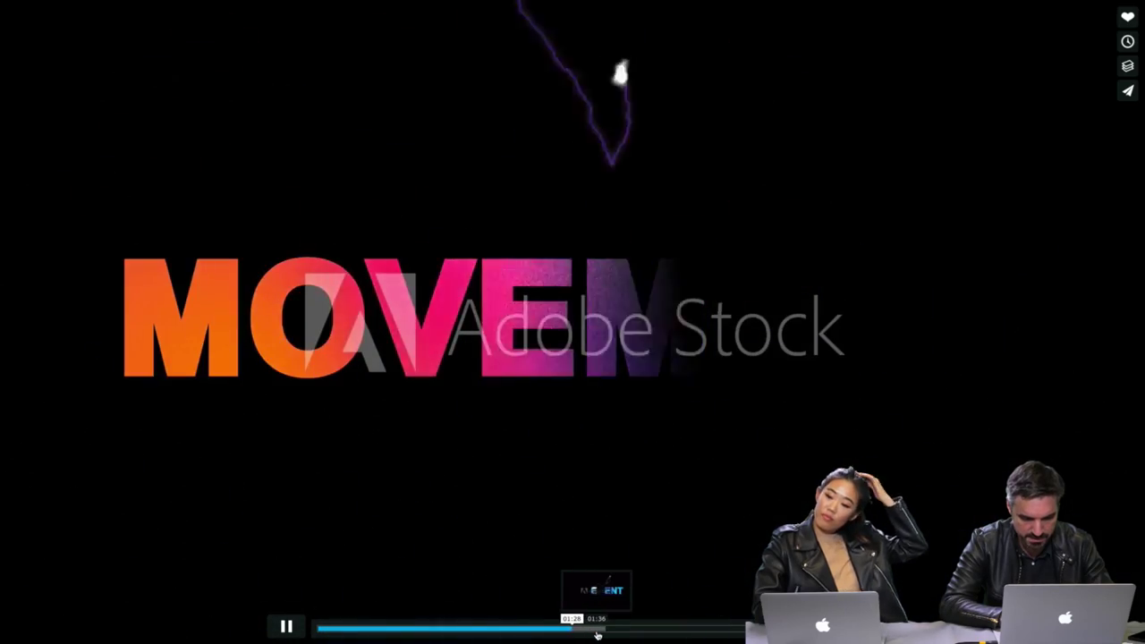
left_click(641, 632)
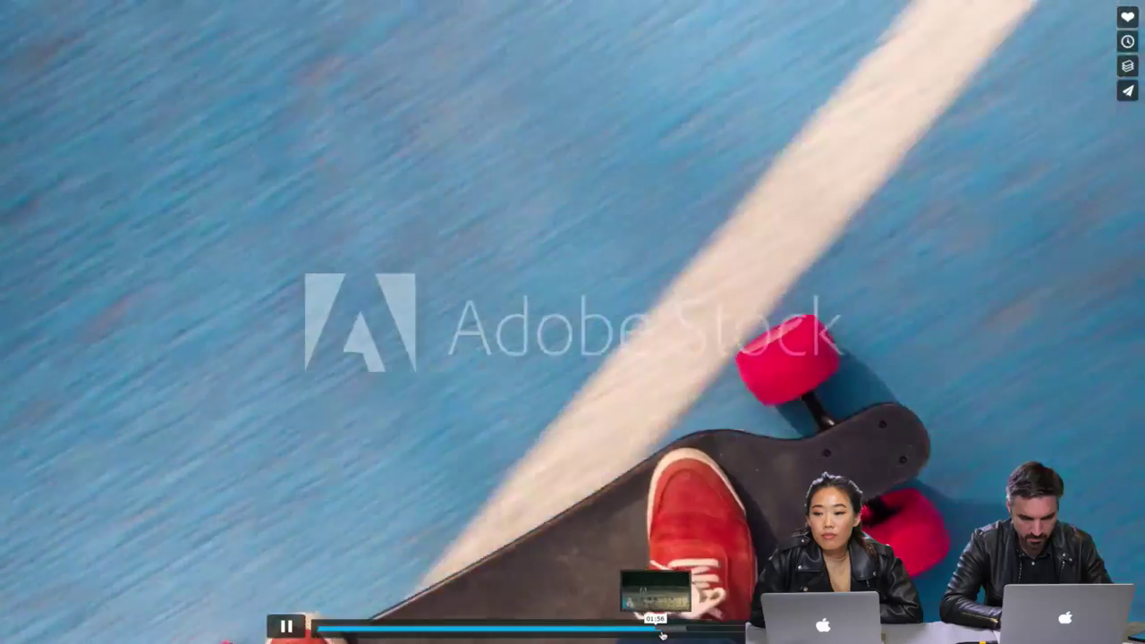
left_click(677, 632)
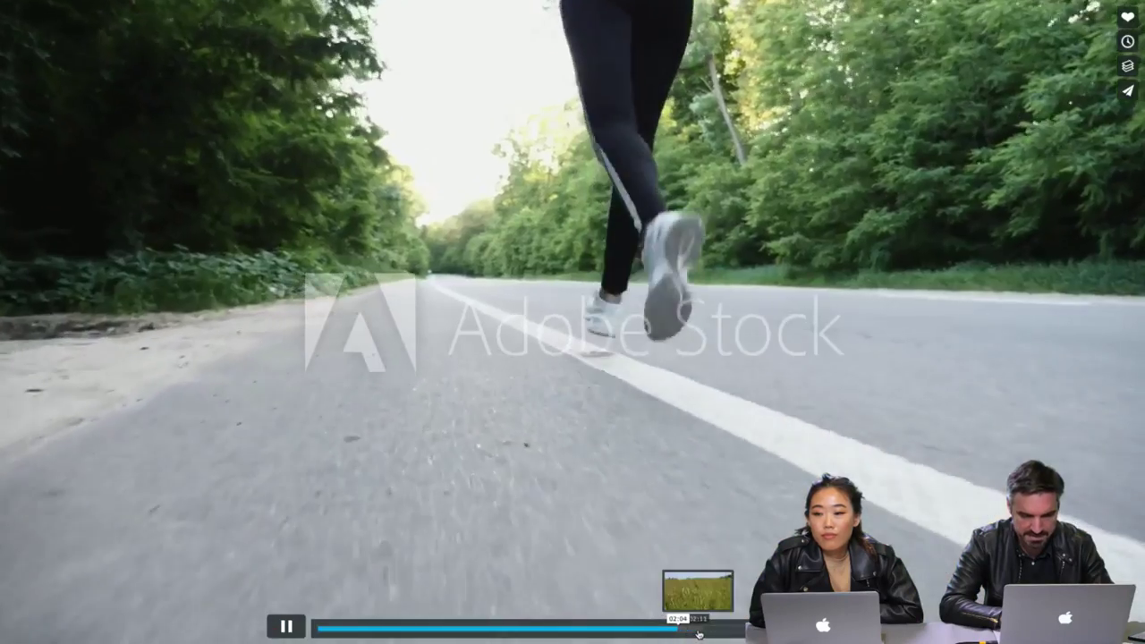
left_click(699, 632)
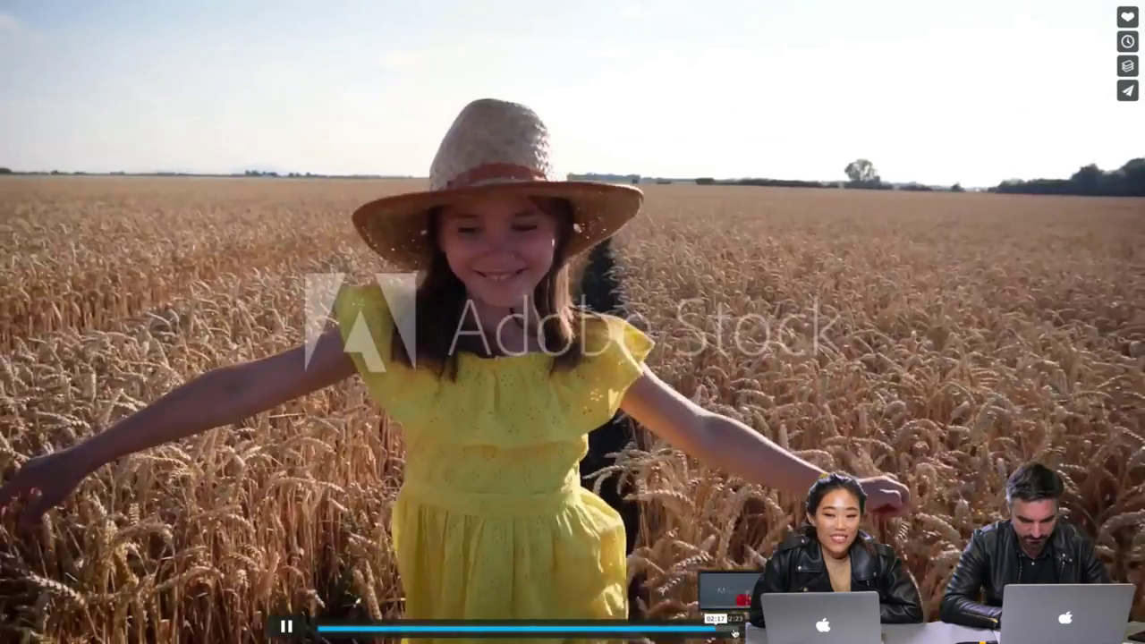
left_click(738, 632)
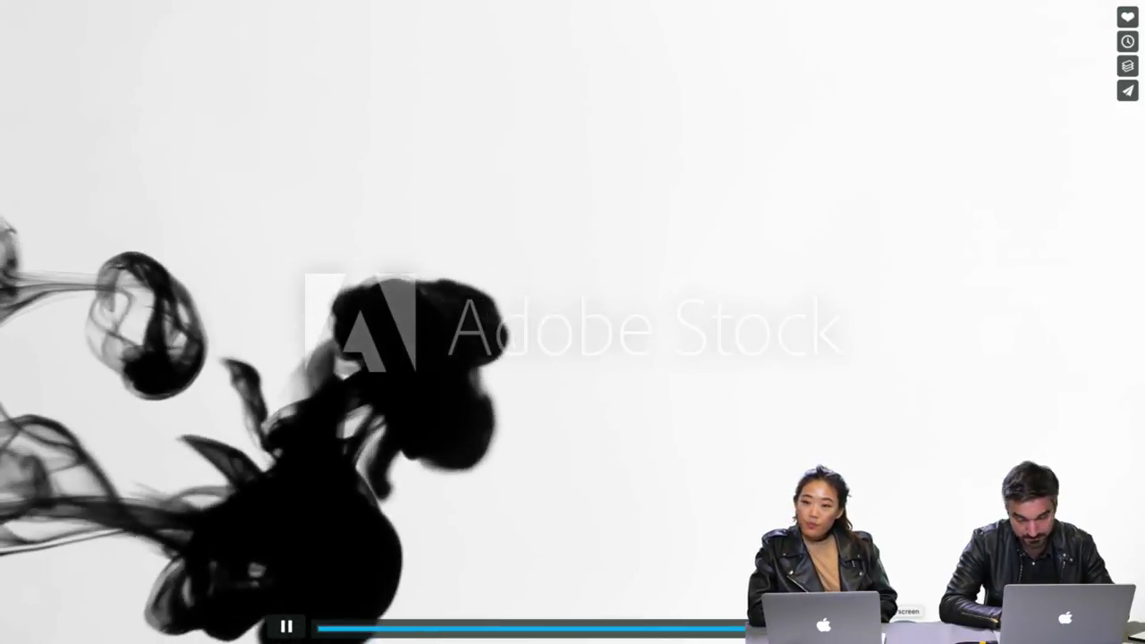
key("Escape")
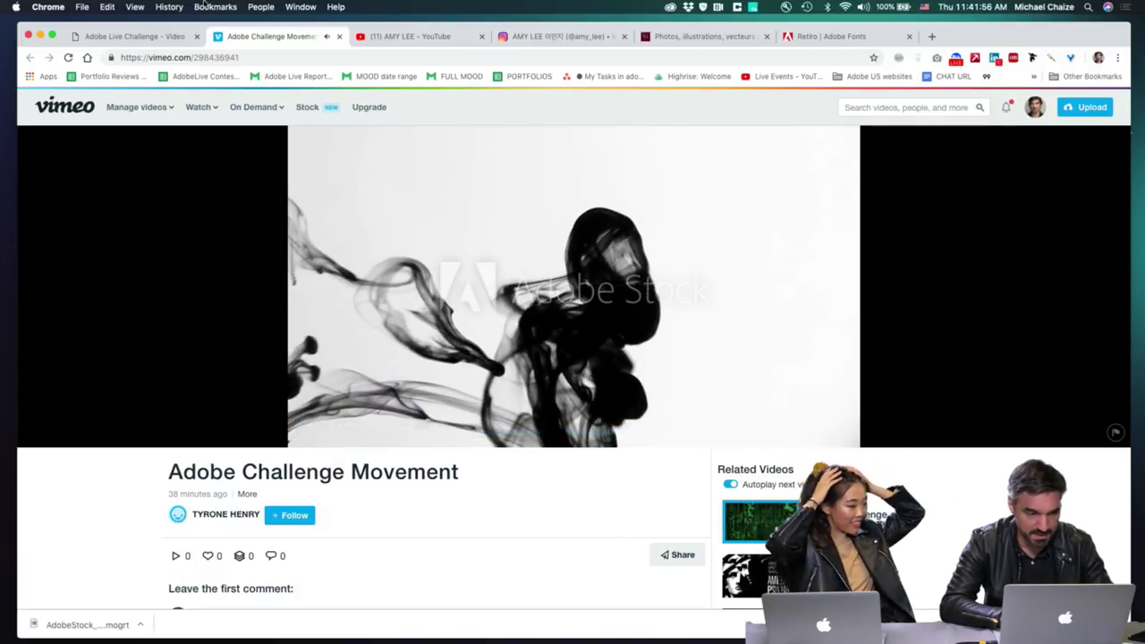
- Back in Woobox, open The new Adobe Live intro's YouTube link in an incognito window
key("ctrl+shift+Tab")
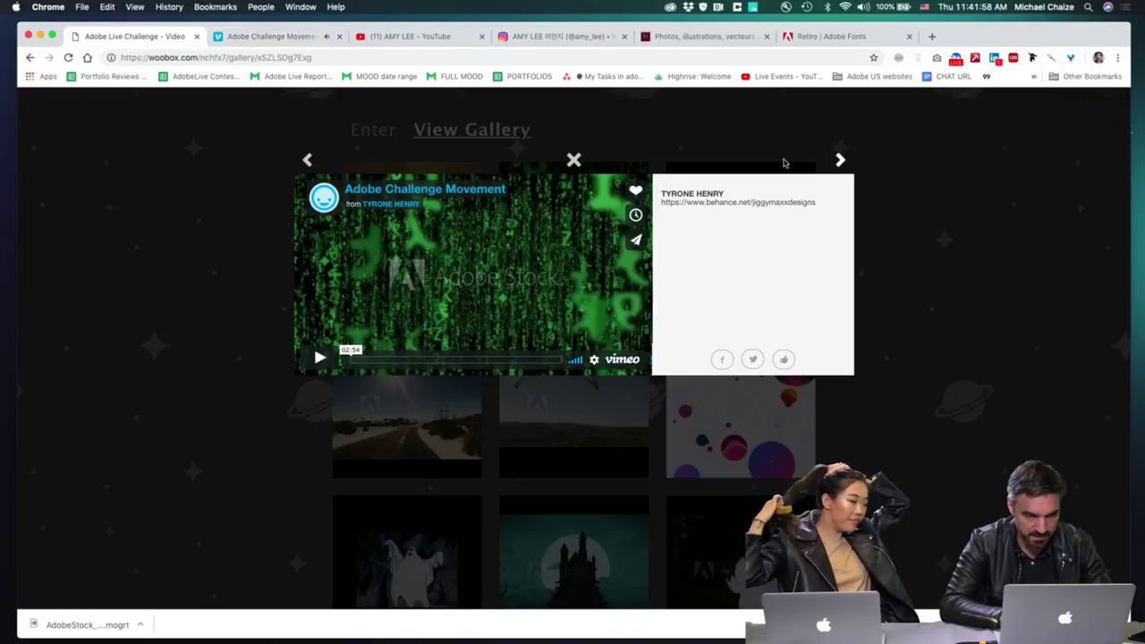
left_click(572, 158)
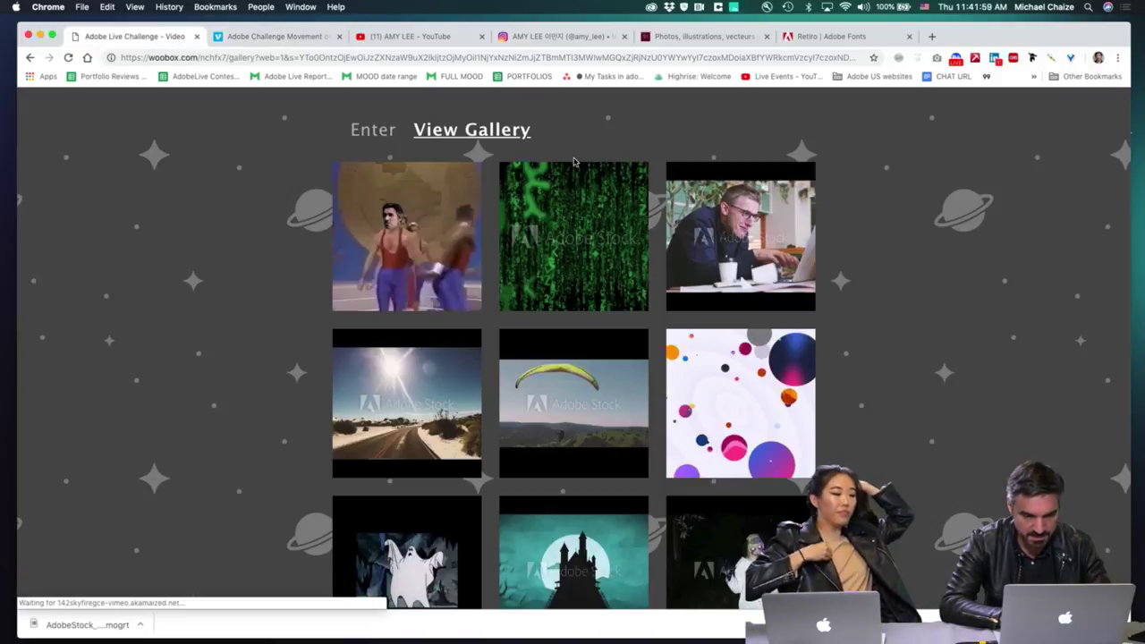
left_click(404, 228)
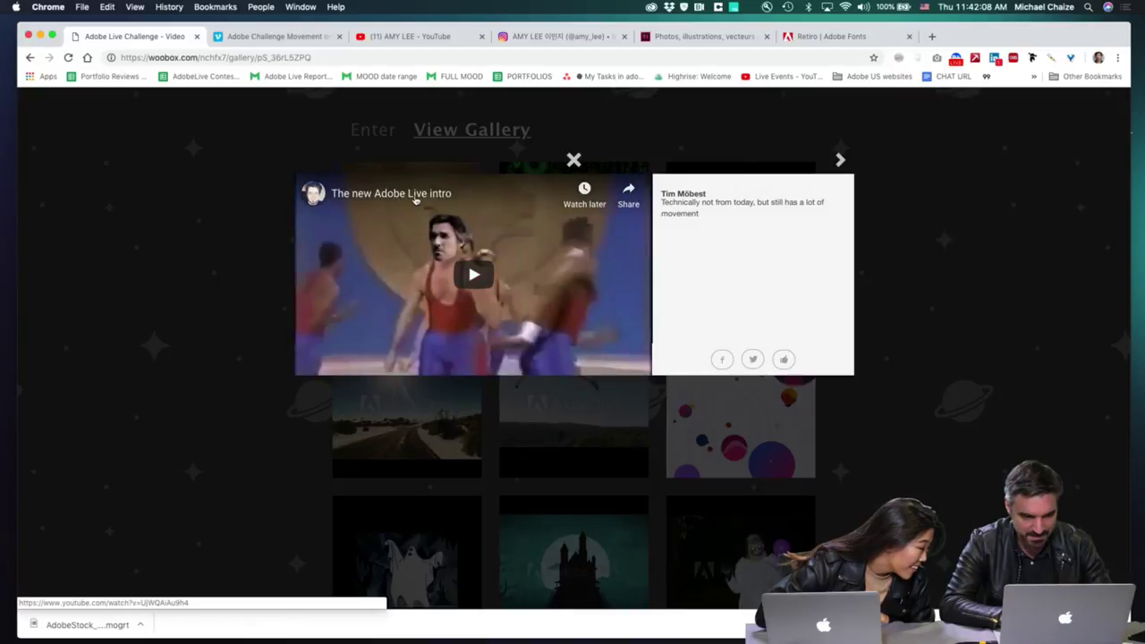
right_click(414, 198)
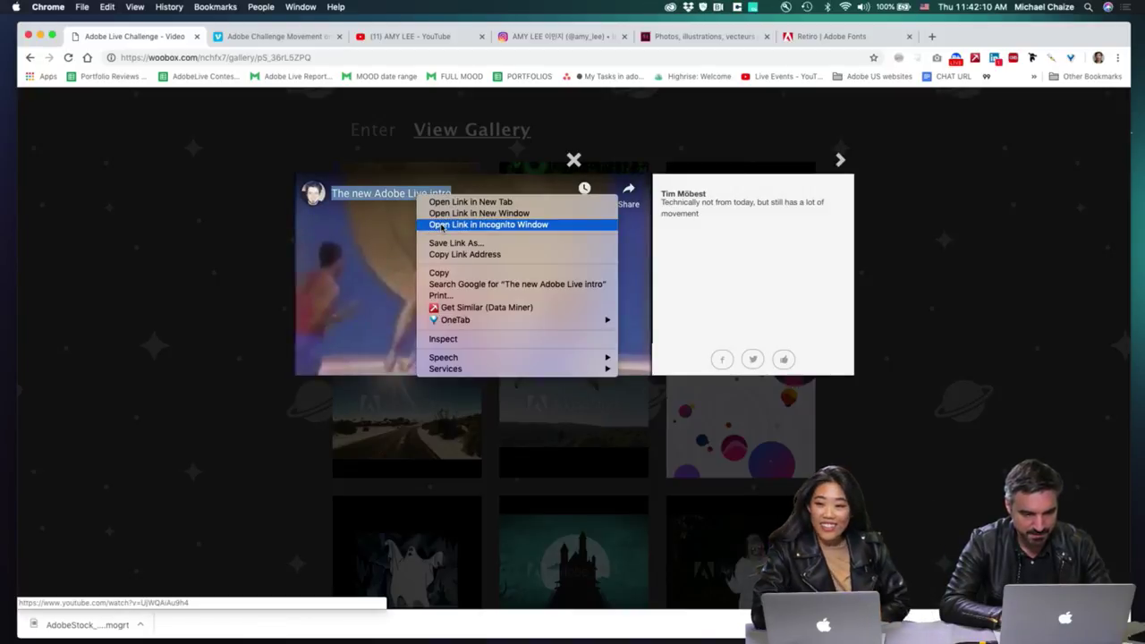
left_click(441, 226)
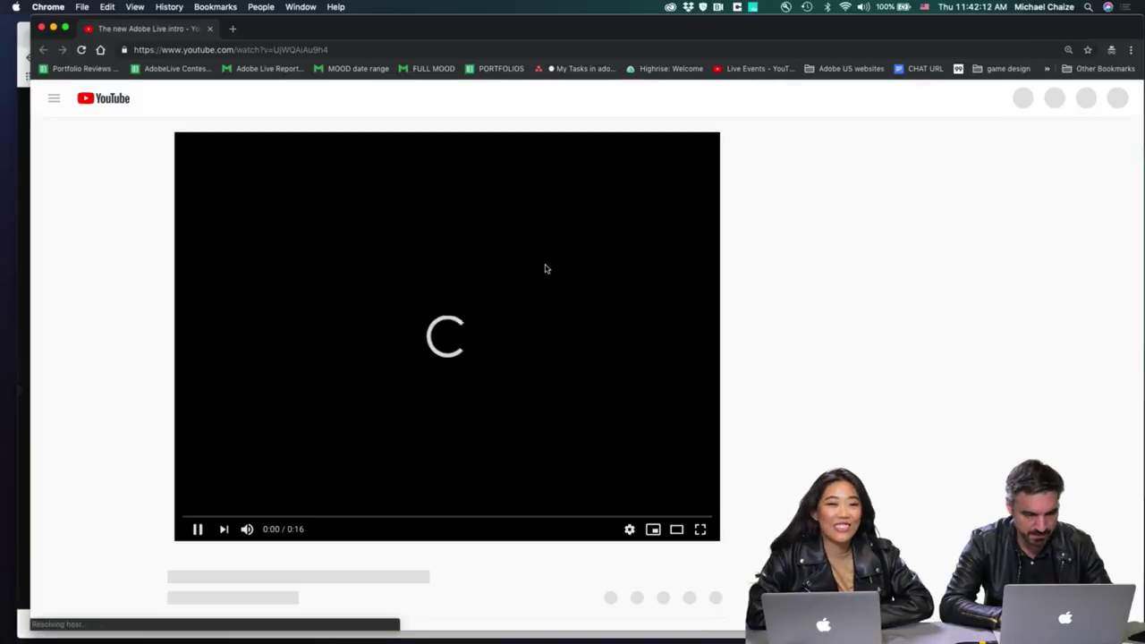
- Play The new Adobe Live intro full screen to 0:16, then close the incognito window
left_click(701, 529)
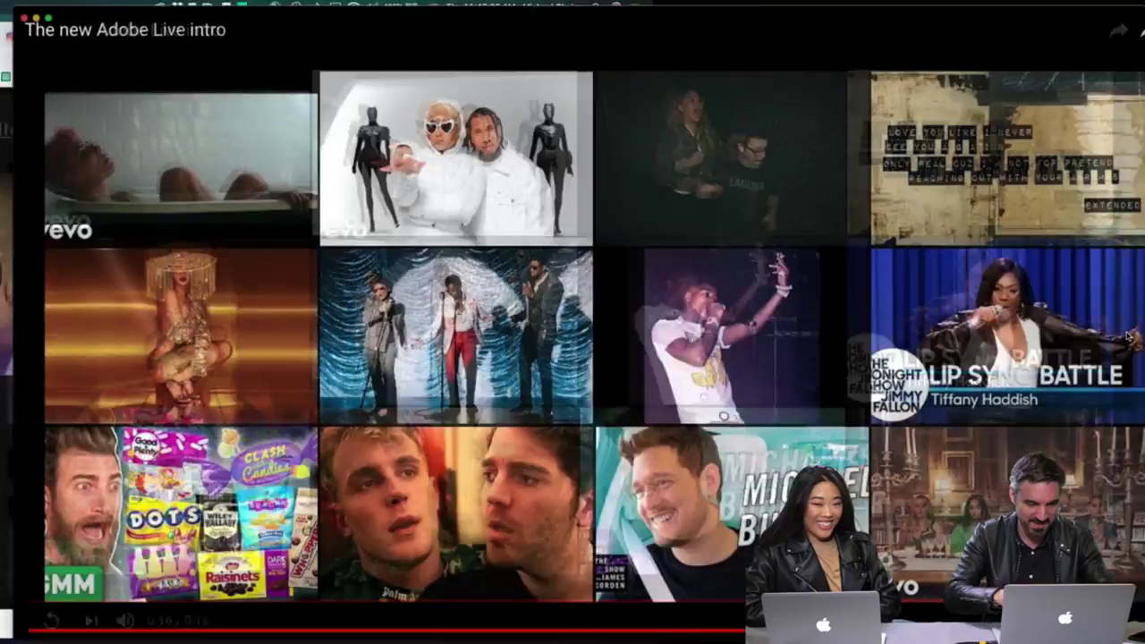
key("Escape")
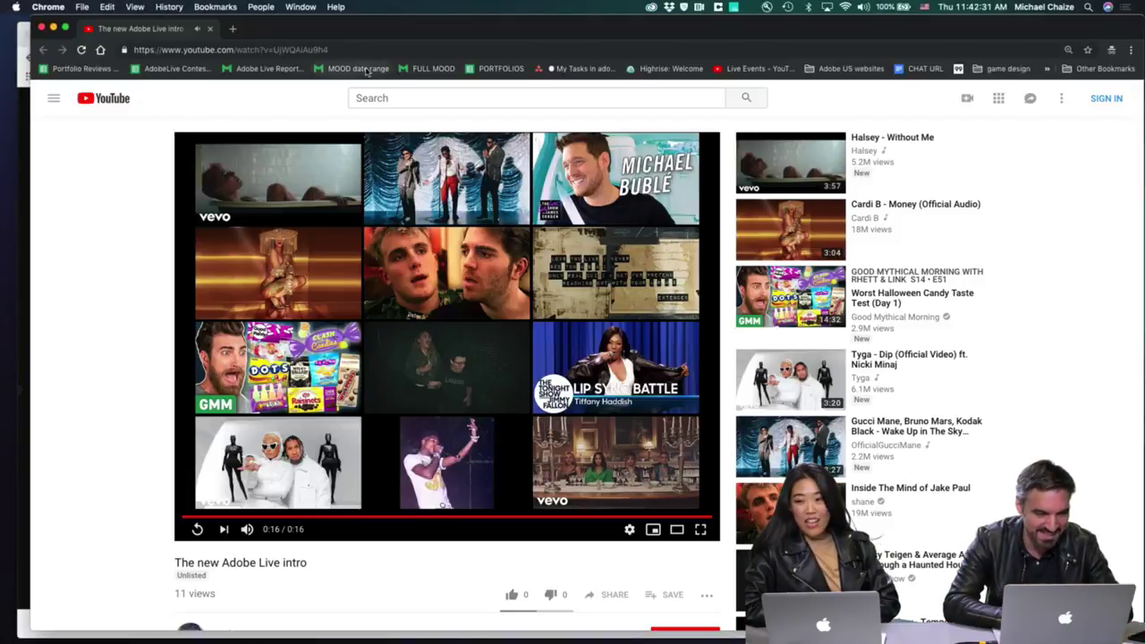
left_click(210, 29)
- Close the open gallery popup and browse the Woobox gallery grid
left_click(220, 191)
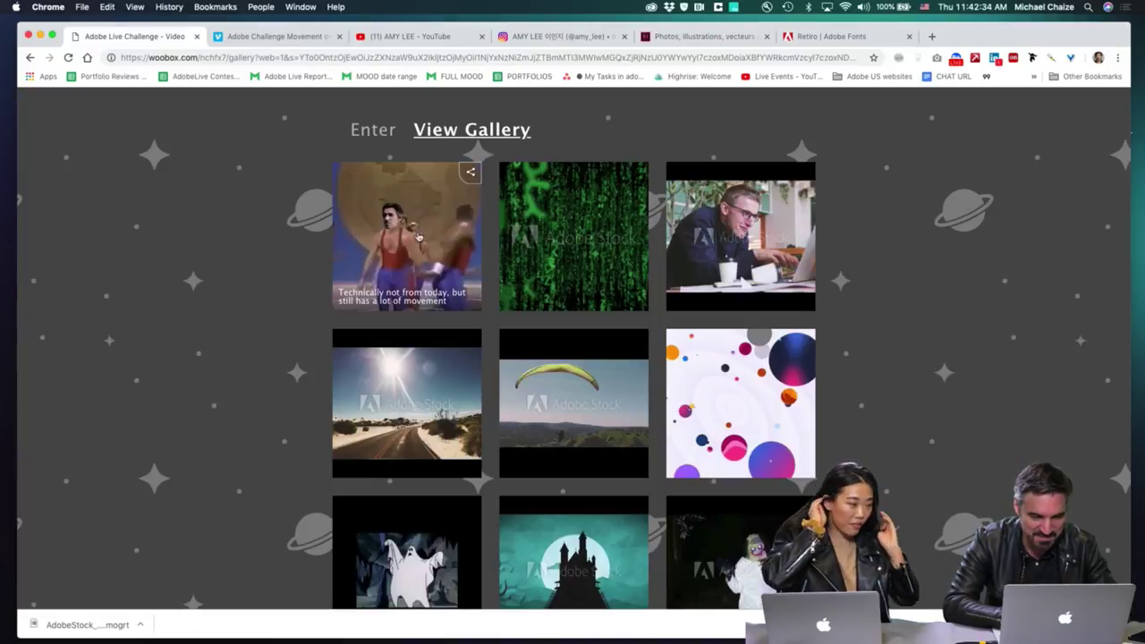
scroll(916, 293, "down", 2)
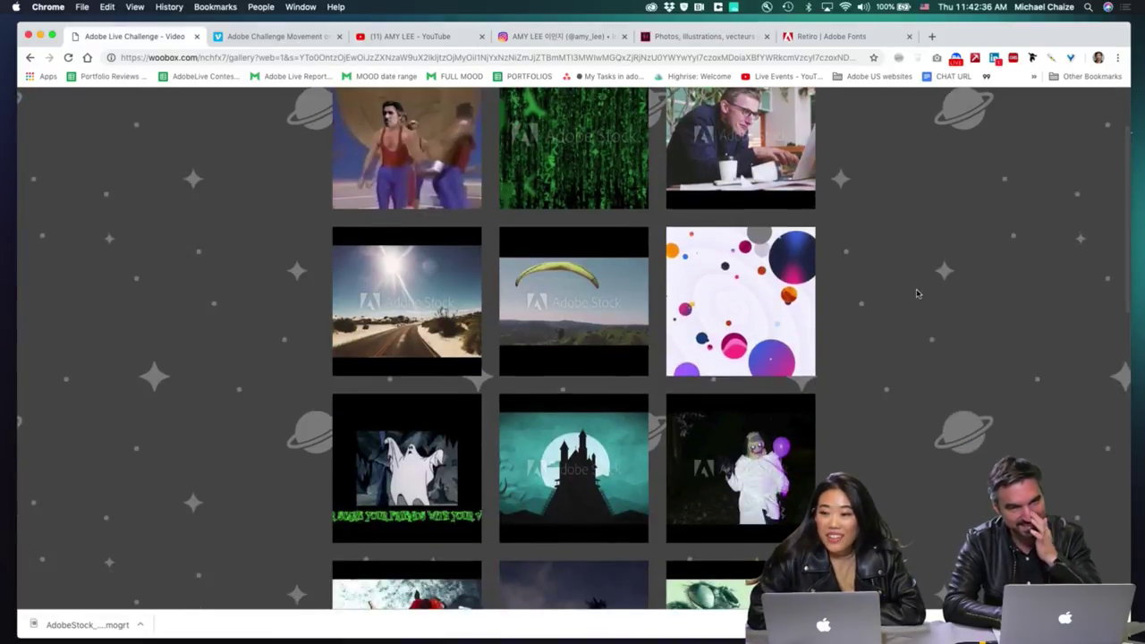
scroll(916, 292, "up", 1)
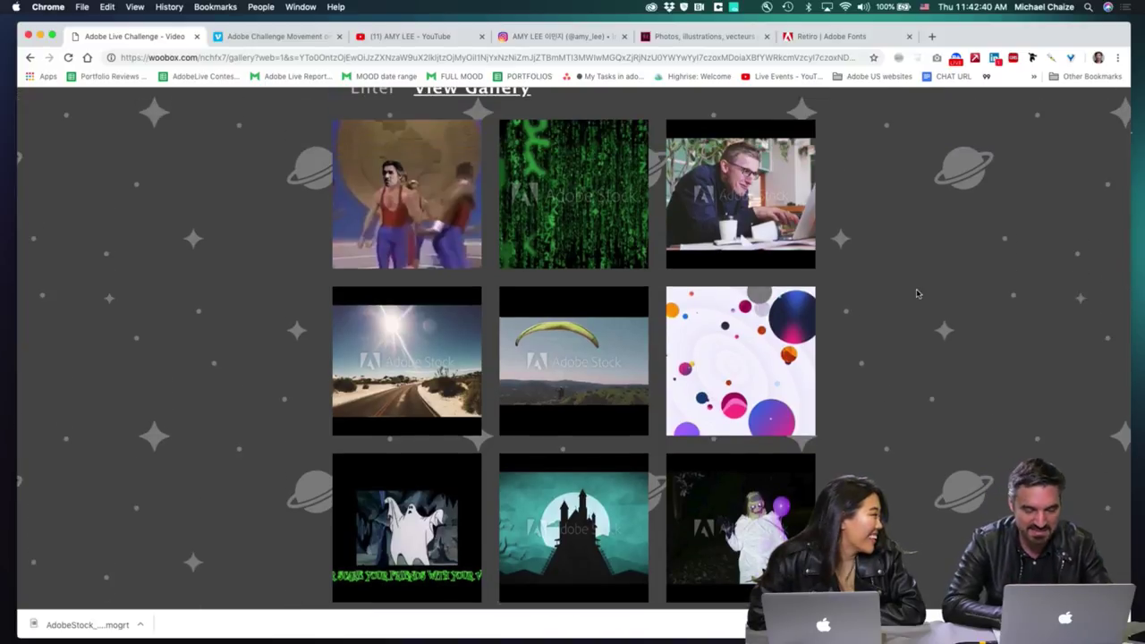
- Play the Hang glider entry, skipping ahead to about 0:38, then close its popup
left_click(573, 375)
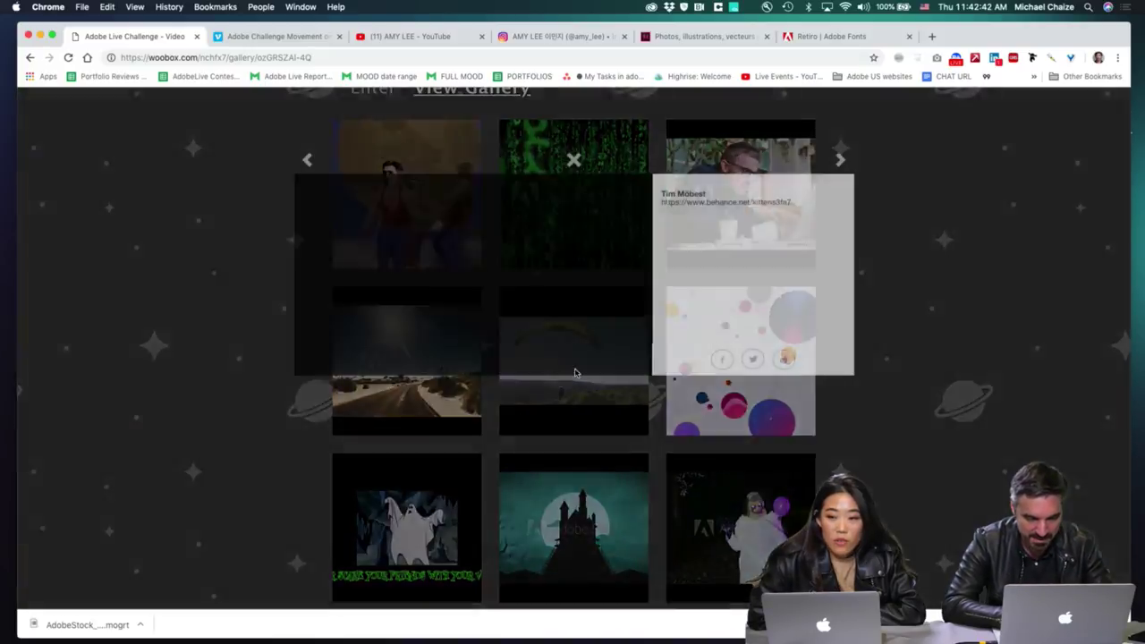
left_click(486, 283)
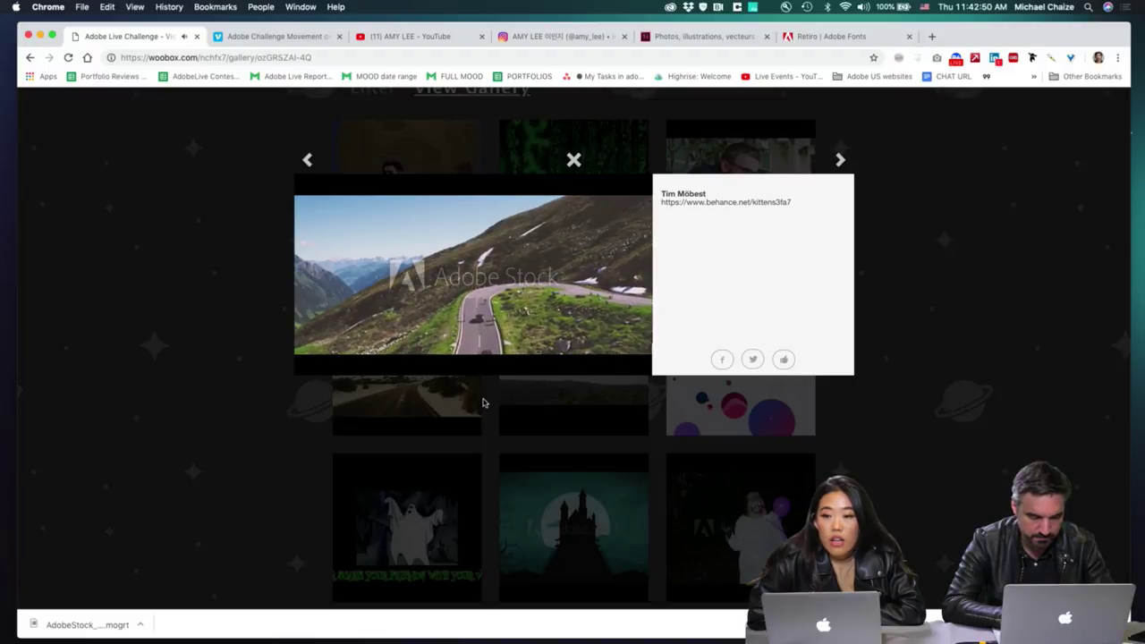
mouse_move(343, 358)
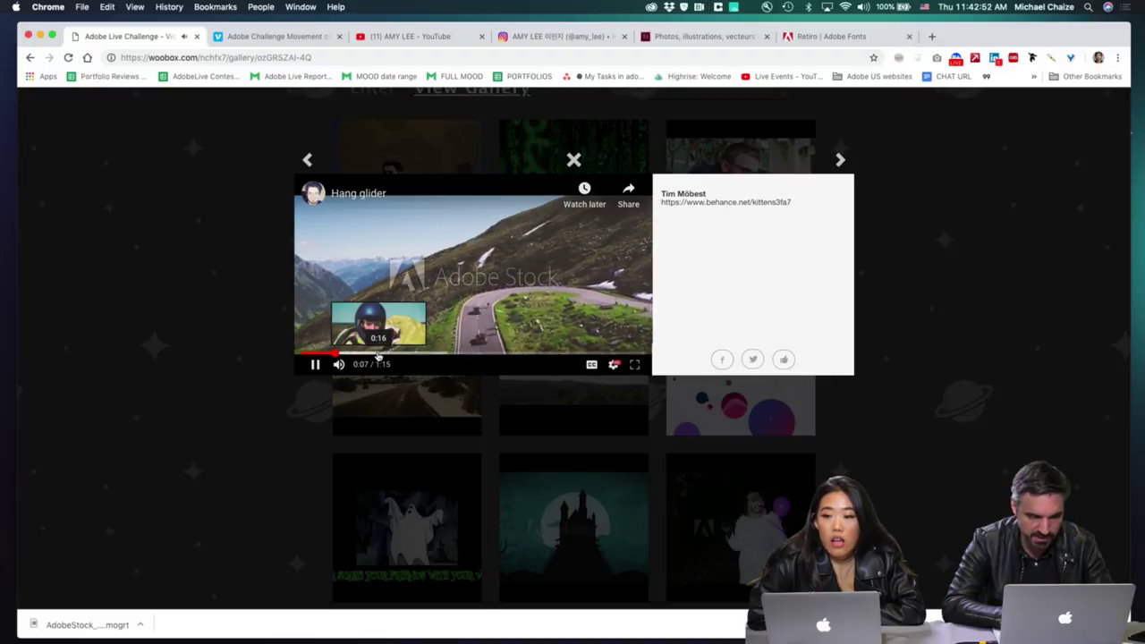
left_click(379, 355)
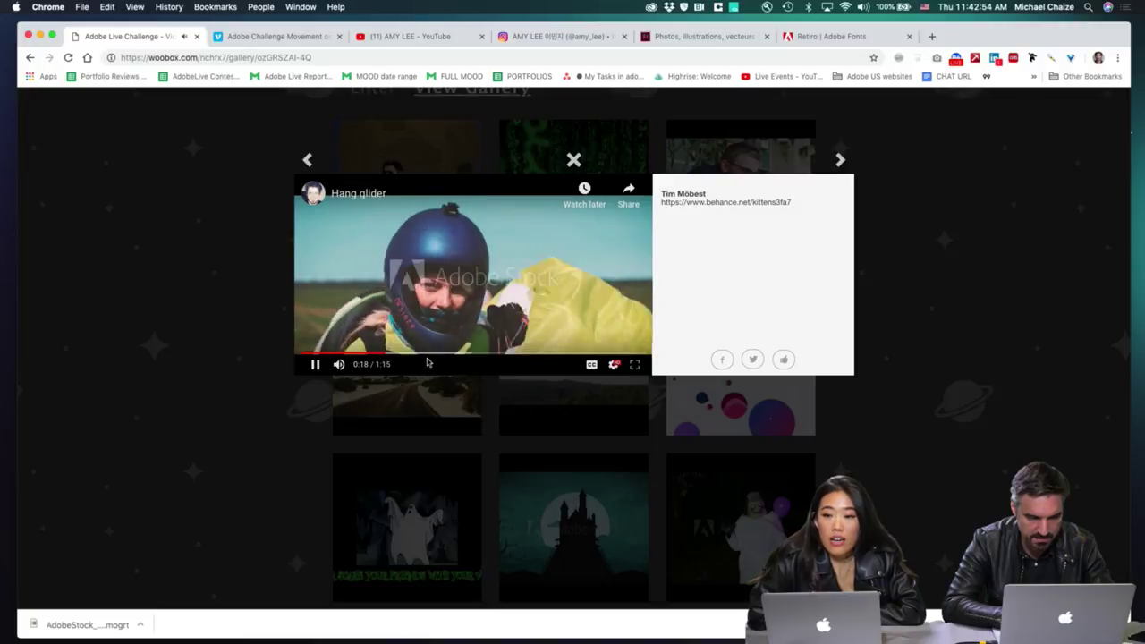
left_click(474, 356)
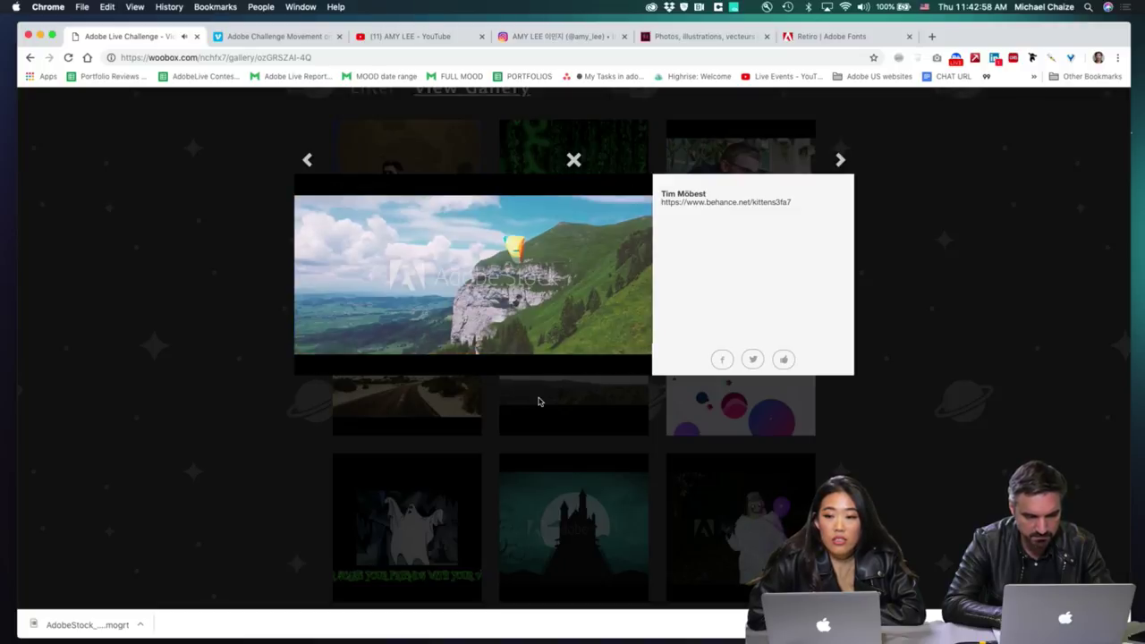
mouse_move(484, 346)
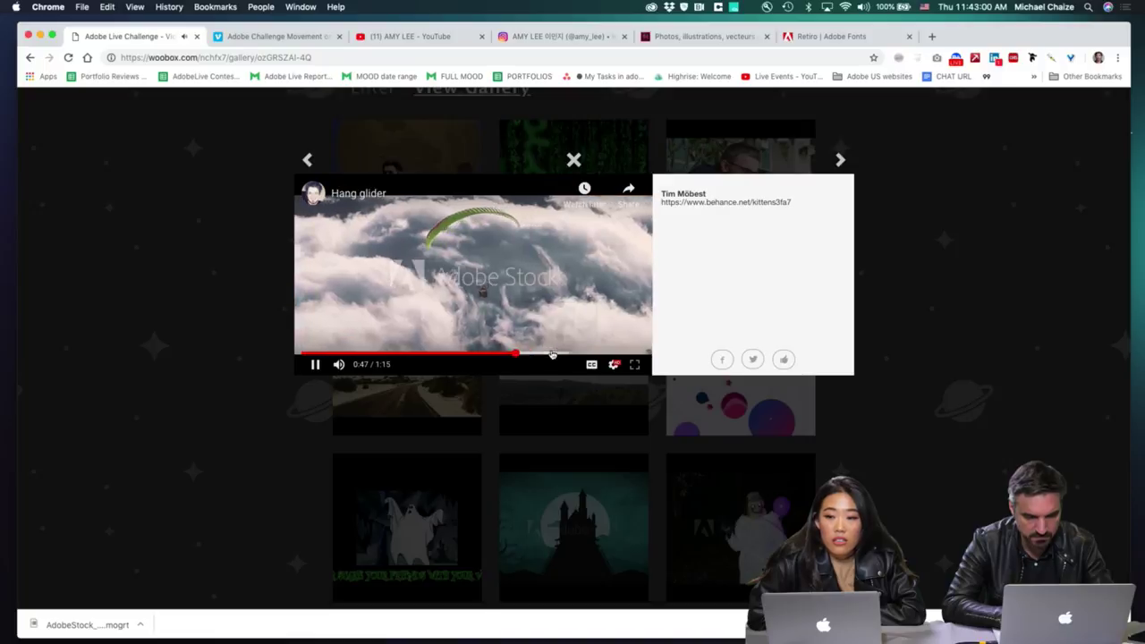
left_click(573, 161)
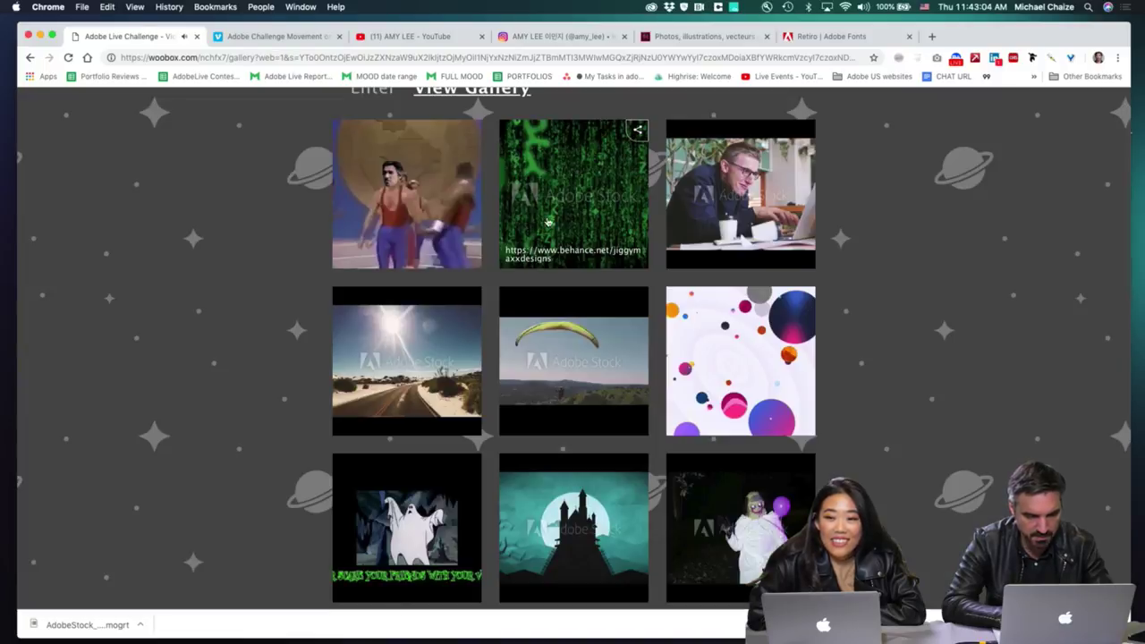
- Open the road entry's 'challenge movement' video and play it full screen to 0:33
left_click(453, 380)
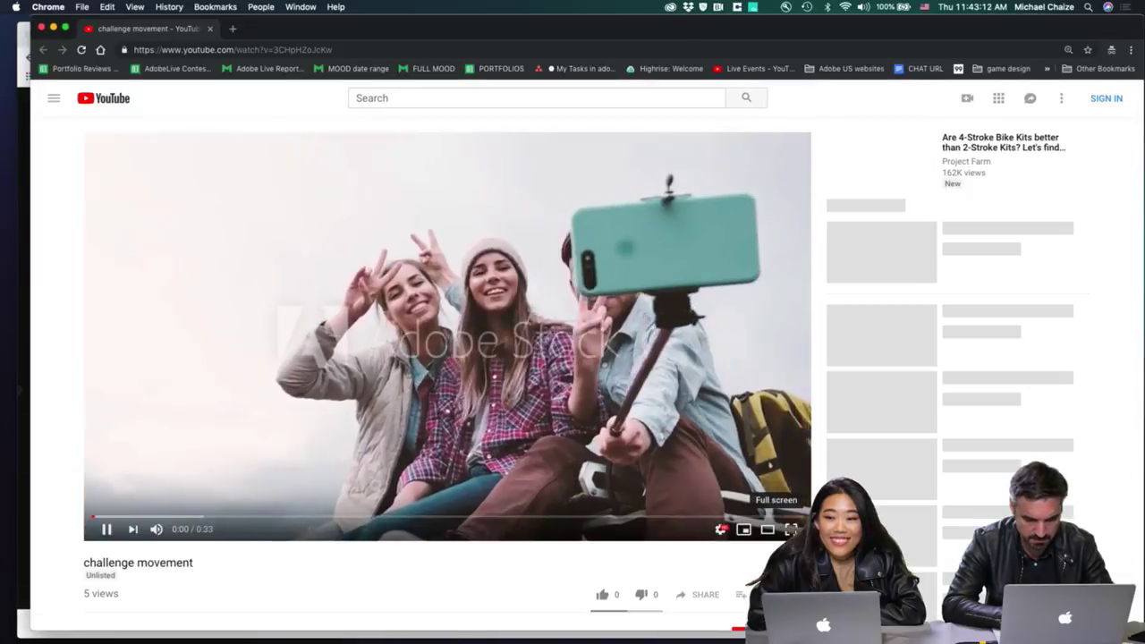
left_click(791, 529)
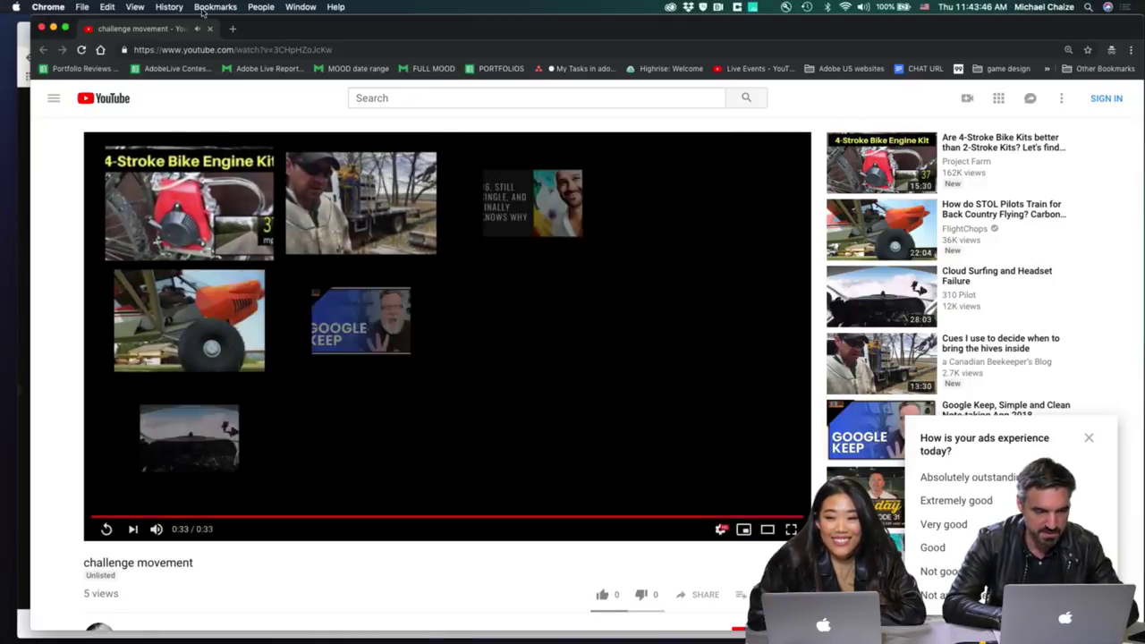
- Close the YouTube window and the road entry's popup to return to the gallery
key("super+w")
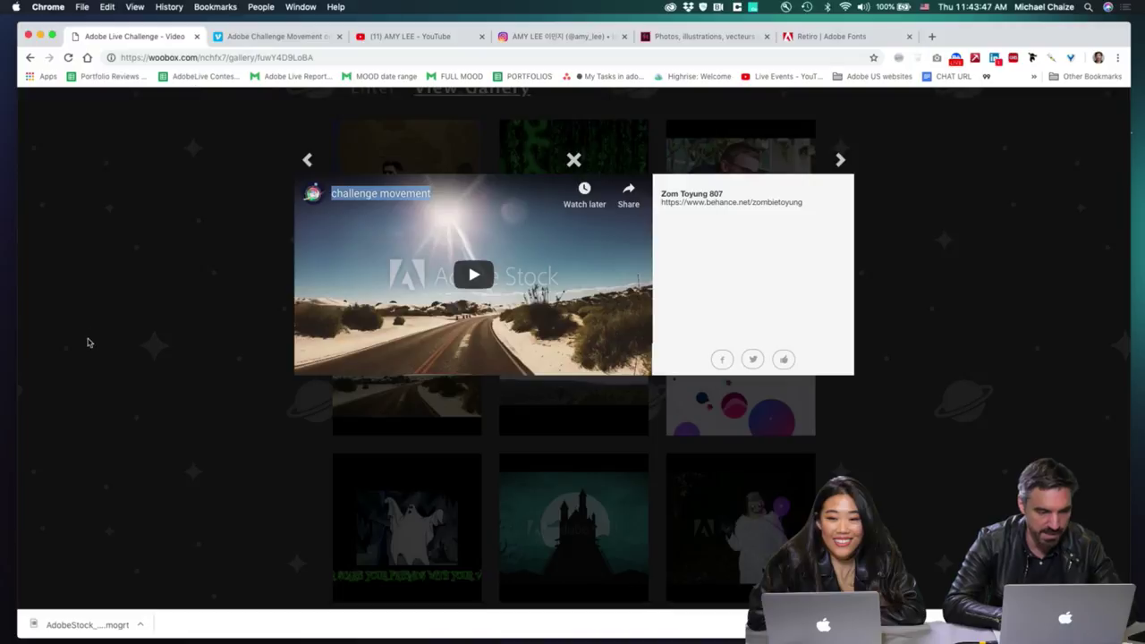
left_click(574, 161)
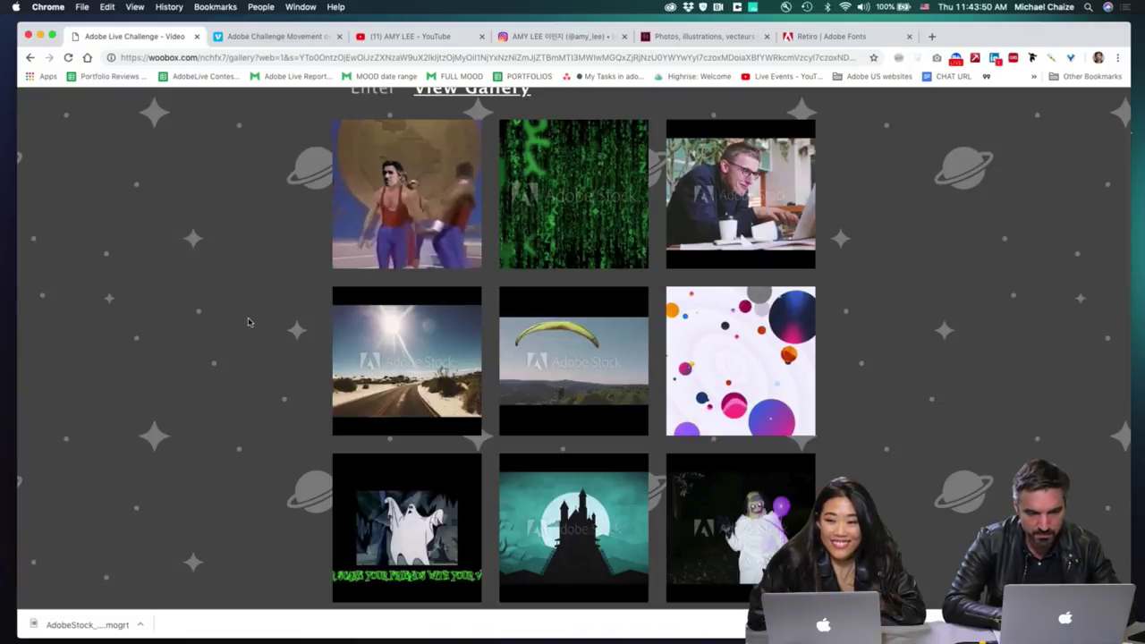
scroll(249, 322, "up", 1)
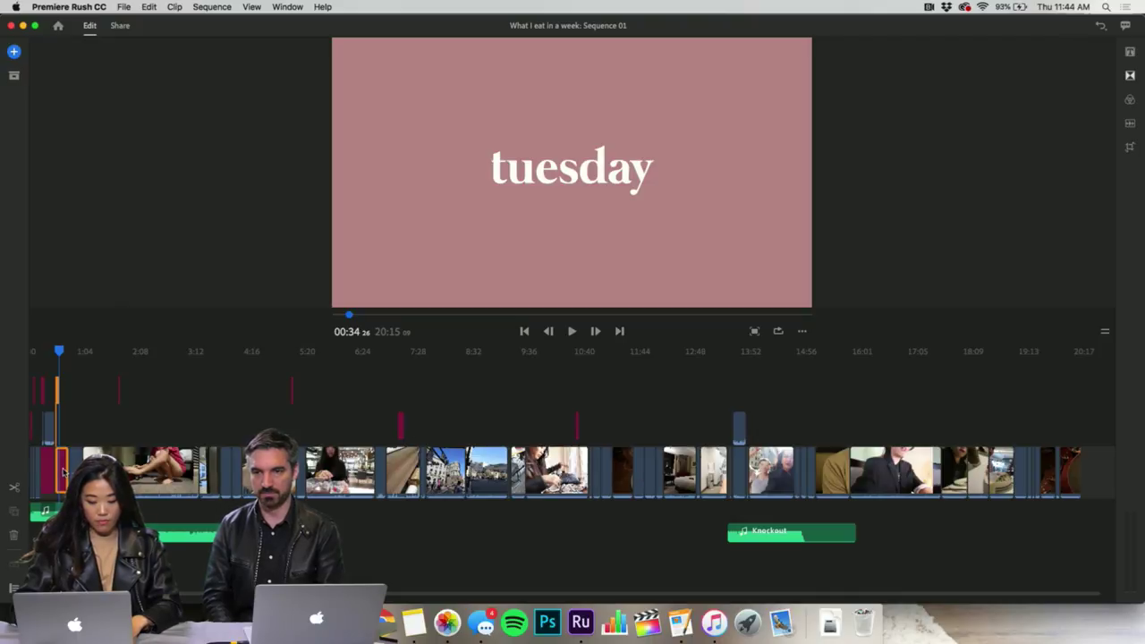
- Zoom into the timeline and preview the footage around the tuesday title card
scroll(519, 484, "up", 5)
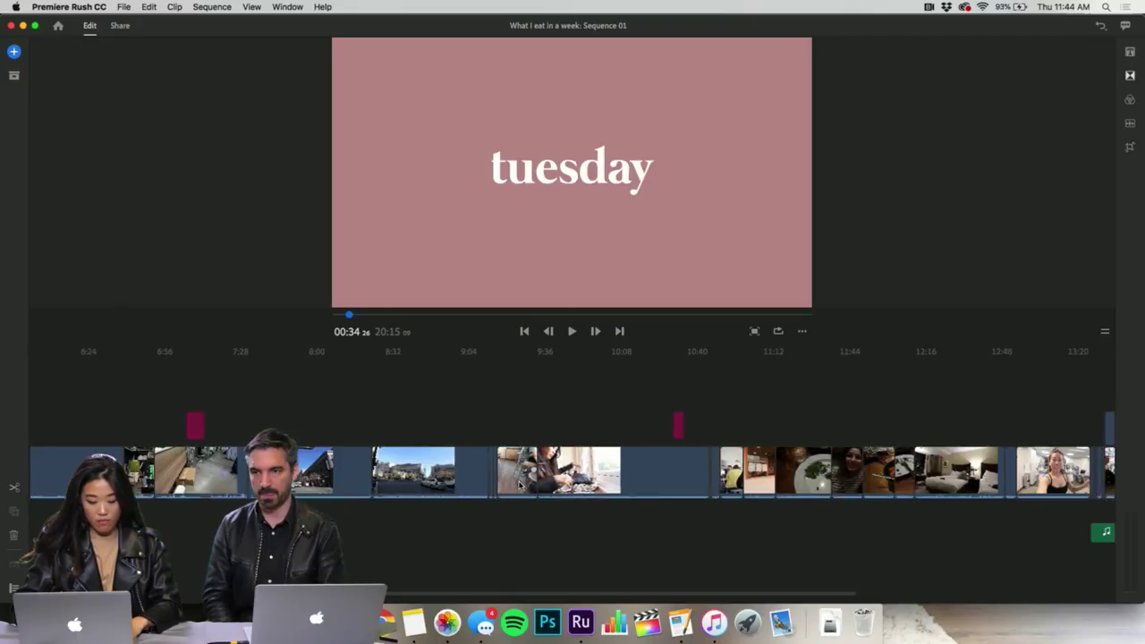
scroll(519, 484, "down", 3)
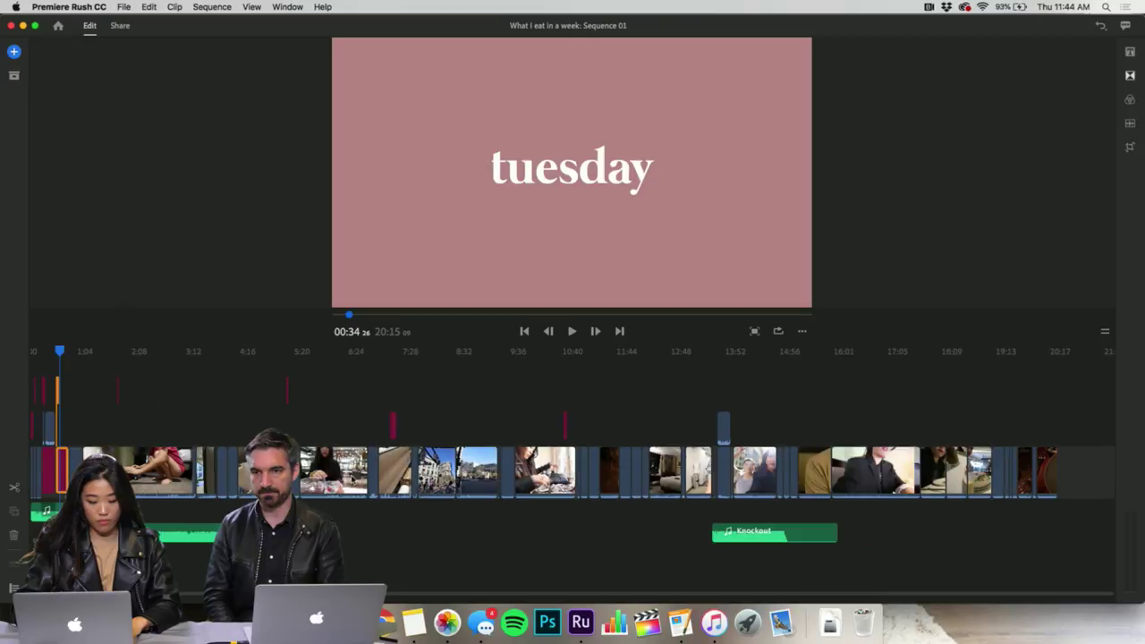
scroll(43, 464, "up", 2)
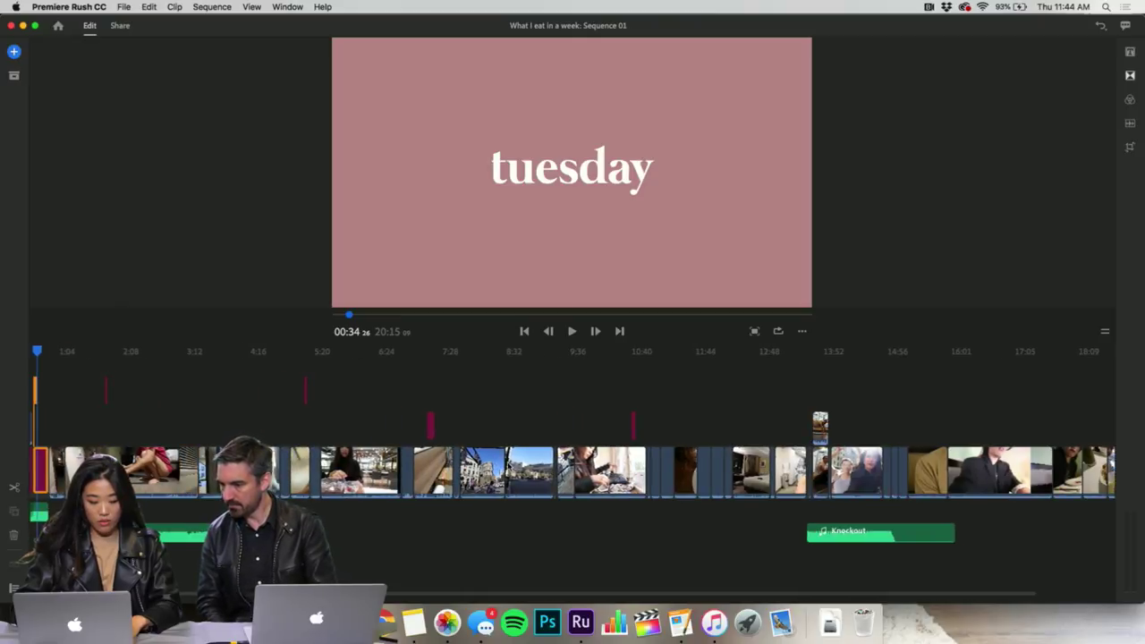
scroll(123, 439, "up", 3)
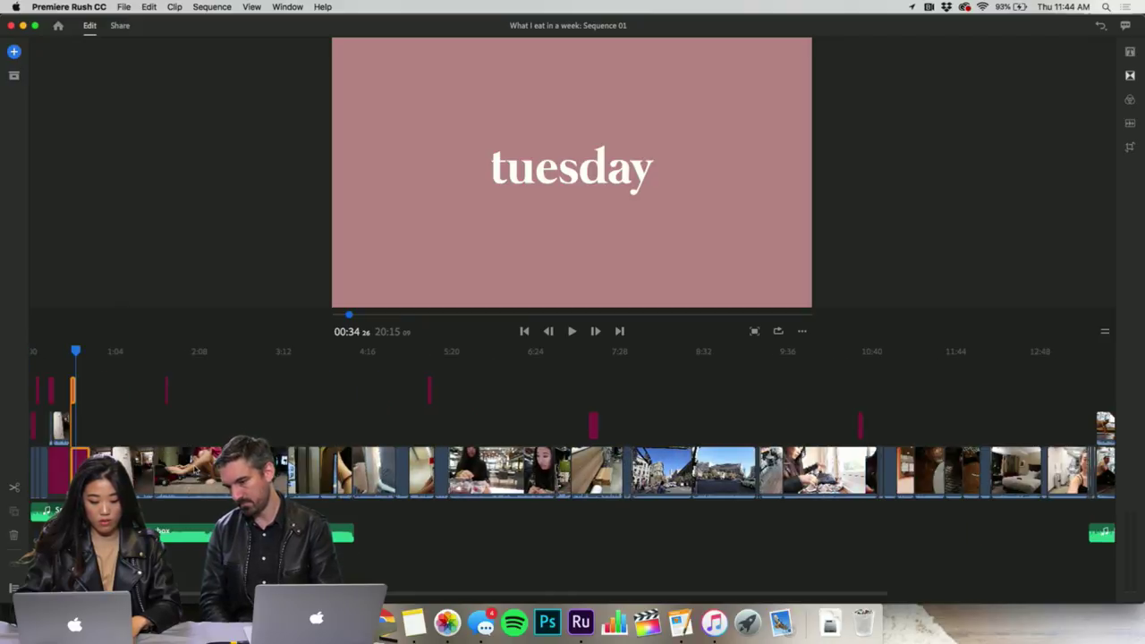
left_click(123, 382)
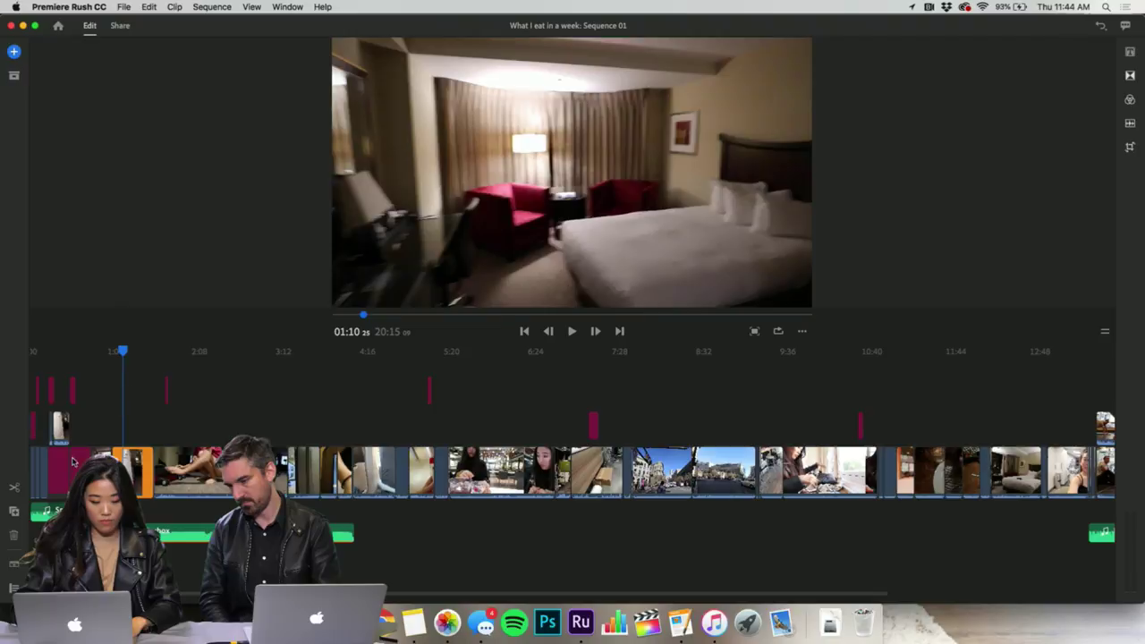
left_click(74, 389)
left_click(73, 389)
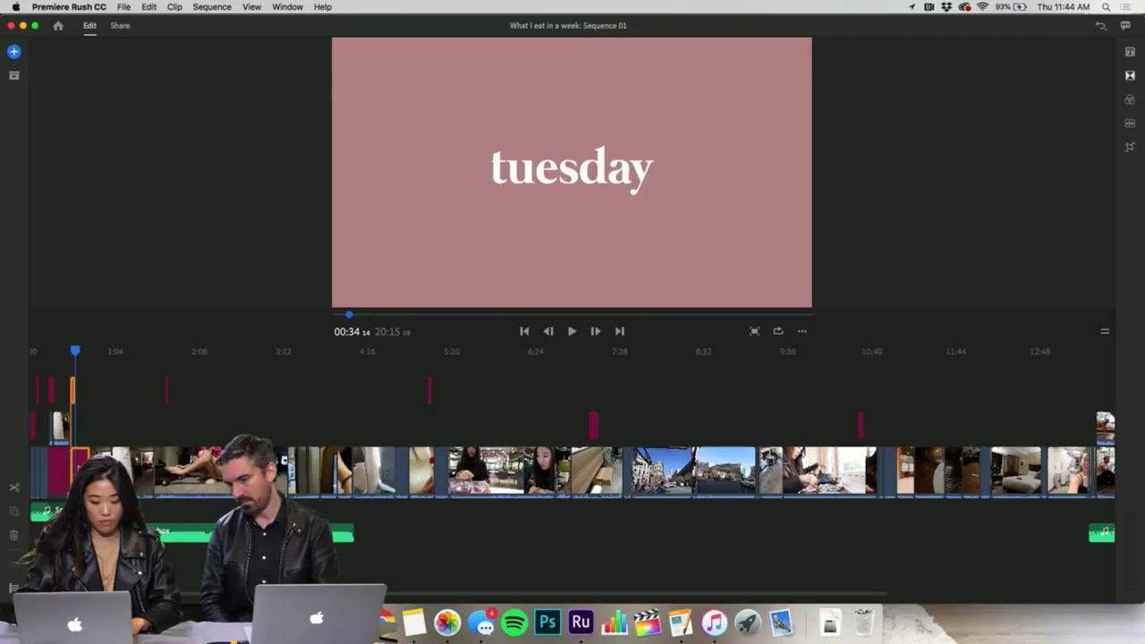
left_click(96, 406)
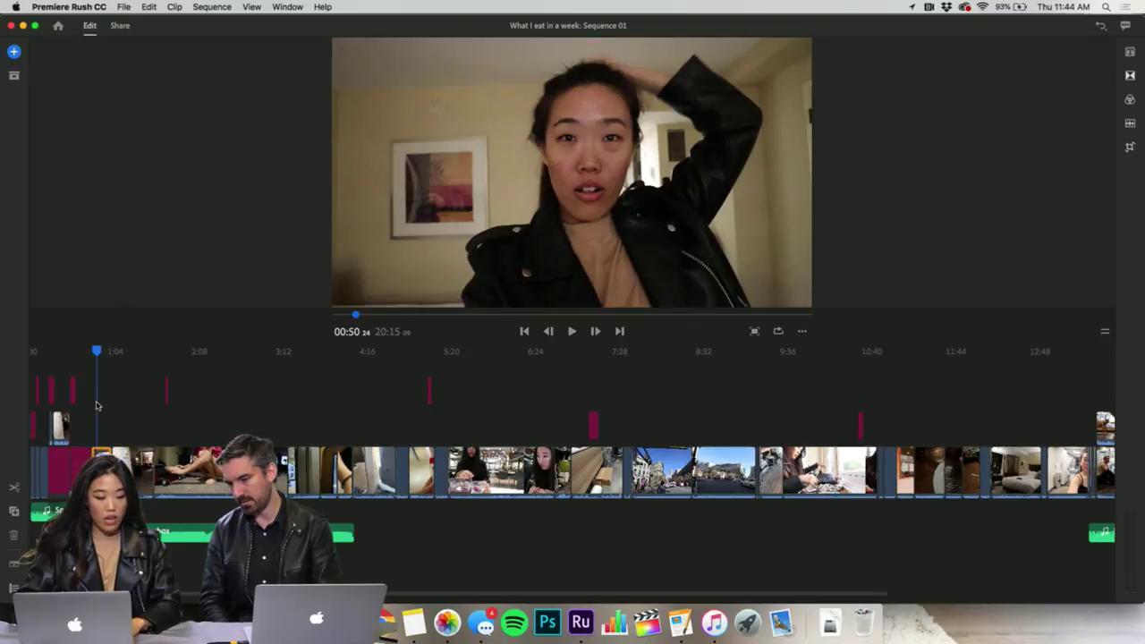
- Drag the tuesday title clip to about 10:57 and preview the footage near 10:45
left_click(76, 390)
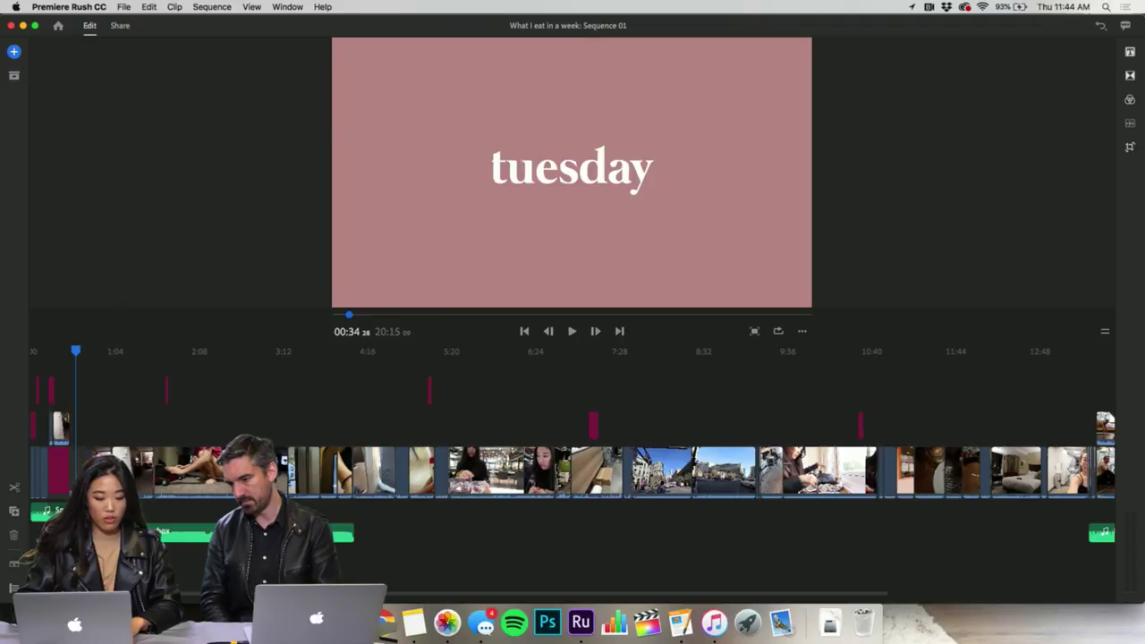
left_click_drag(76, 389, 911, 493)
left_click_drag(900, 354, 972, 370)
scroll(971, 370, "right", 3)
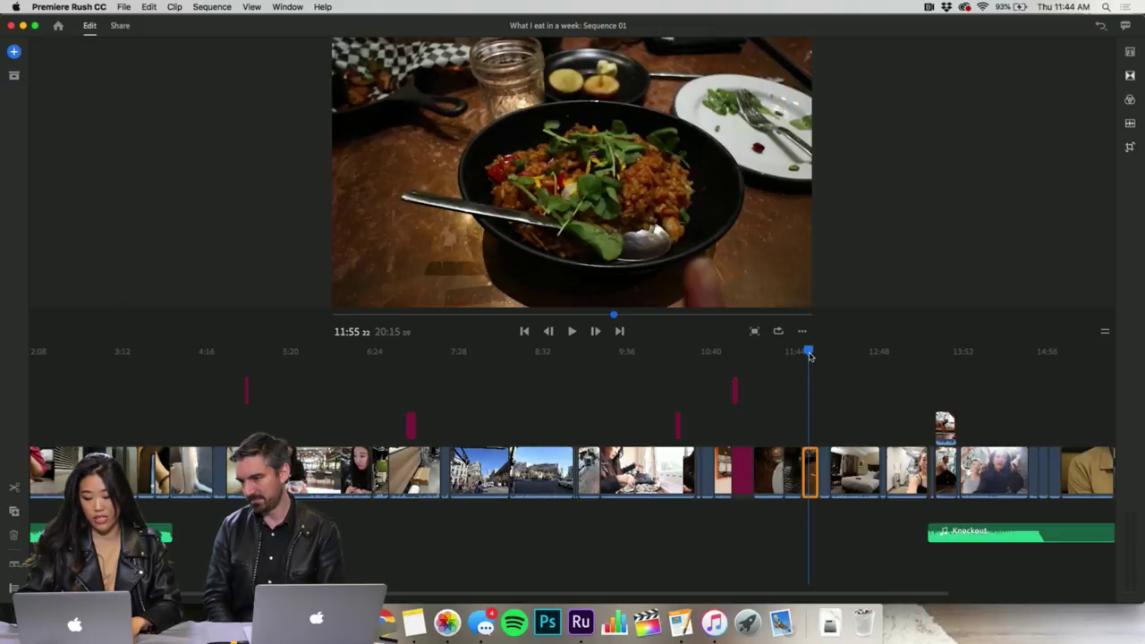
- Move the pink tuesday card from 11:00 to 12:41, just before the gym clip
left_click_drag(810, 356, 926, 376)
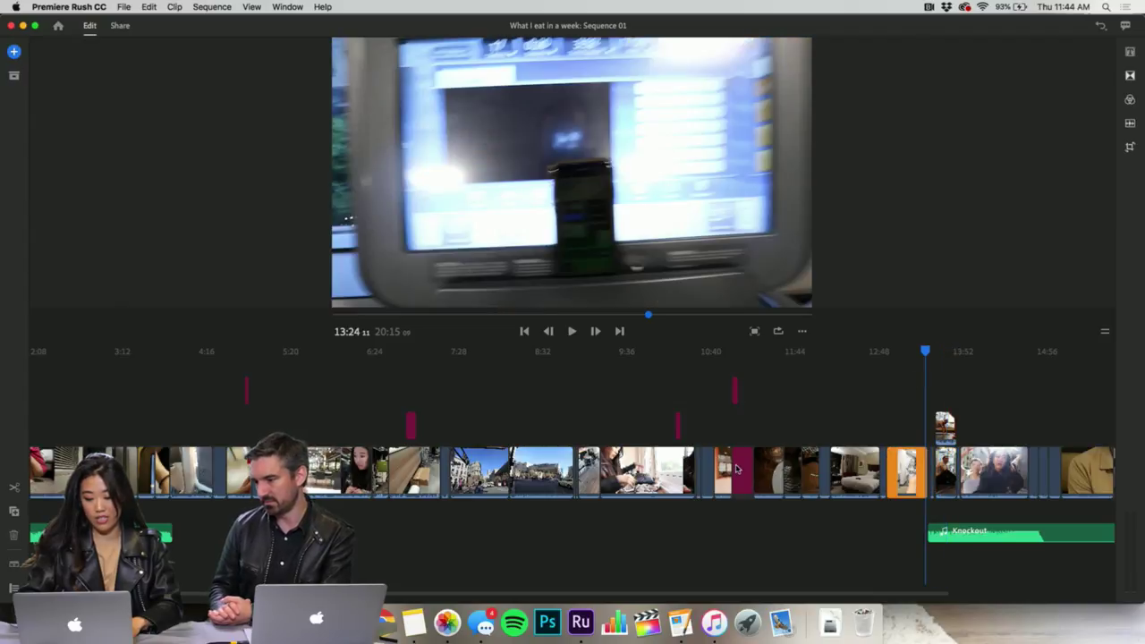
left_click(737, 468)
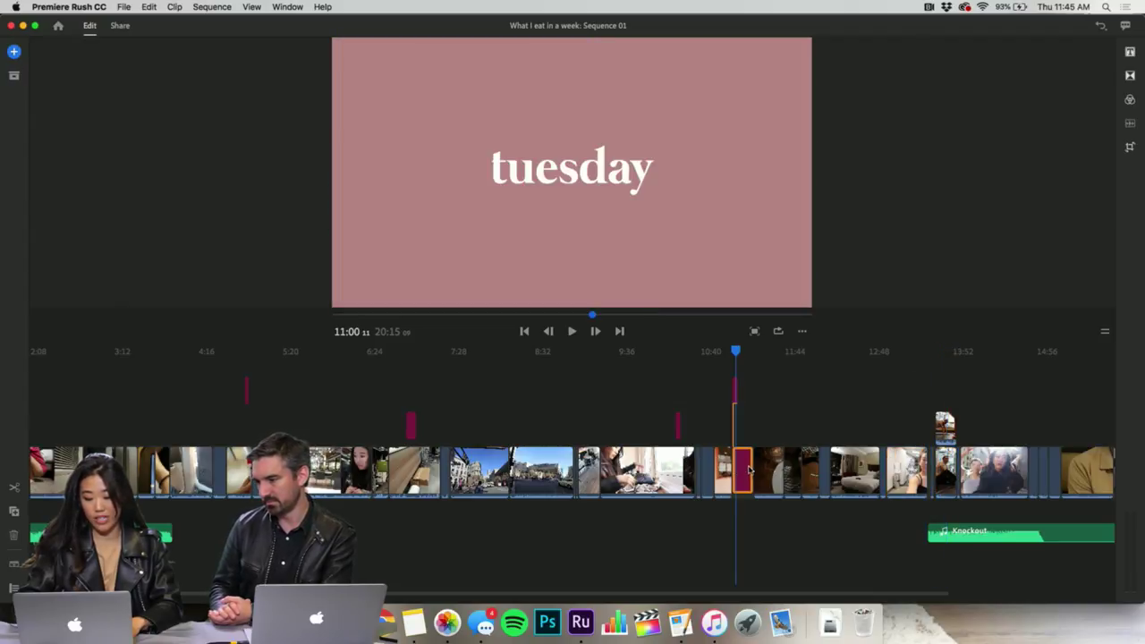
left_click_drag(750, 469, 878, 473)
left_click(874, 378)
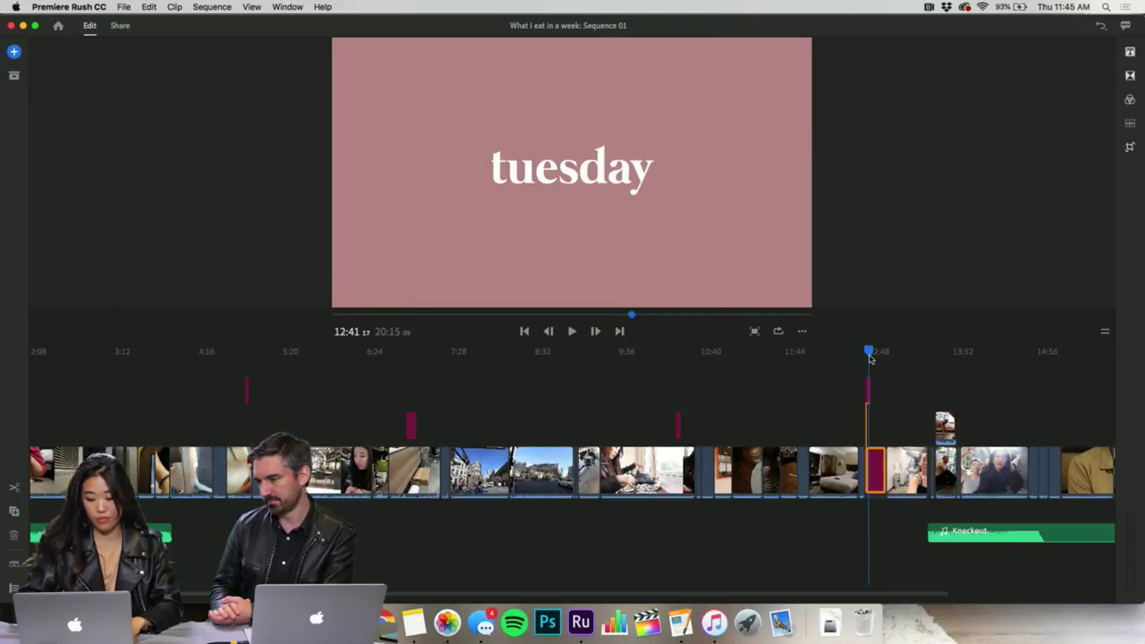
left_click_drag(875, 352, 889, 356)
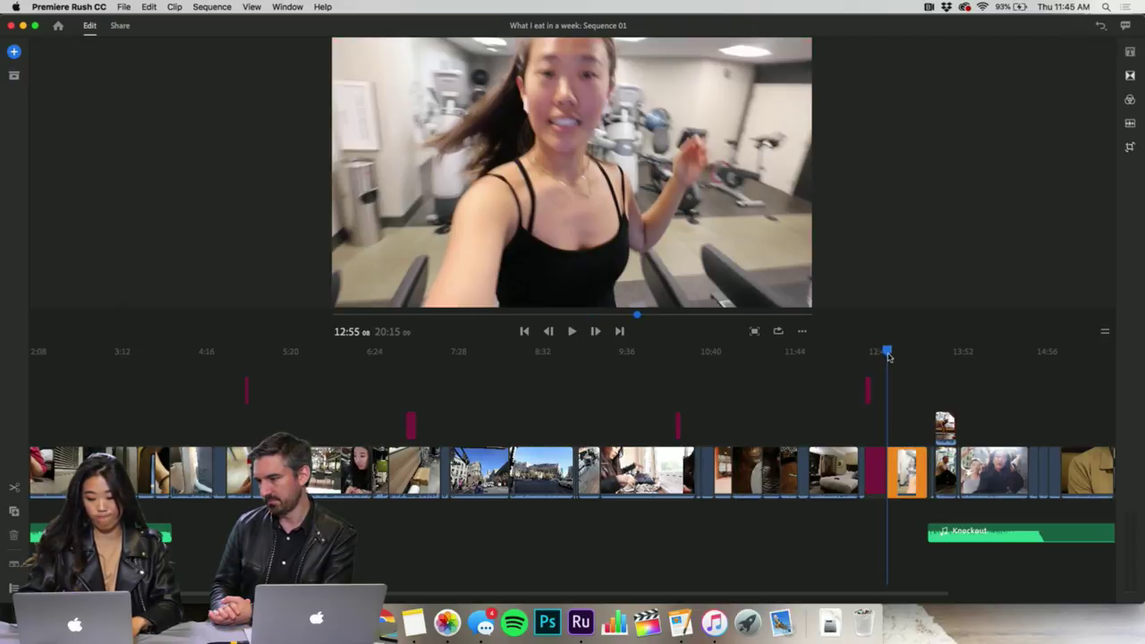
- Select the tuesday title text and its pink card background clip
scroll(888, 356, "right", 5)
scroll(888, 356, "right", 5)
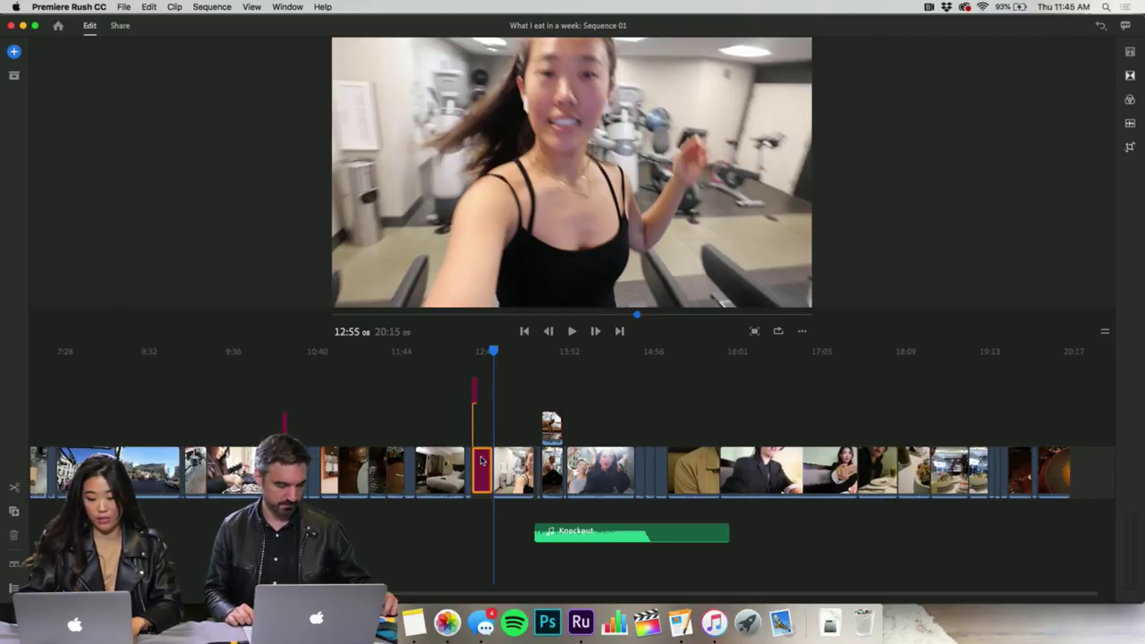
left_click(478, 391)
left_click(483, 472)
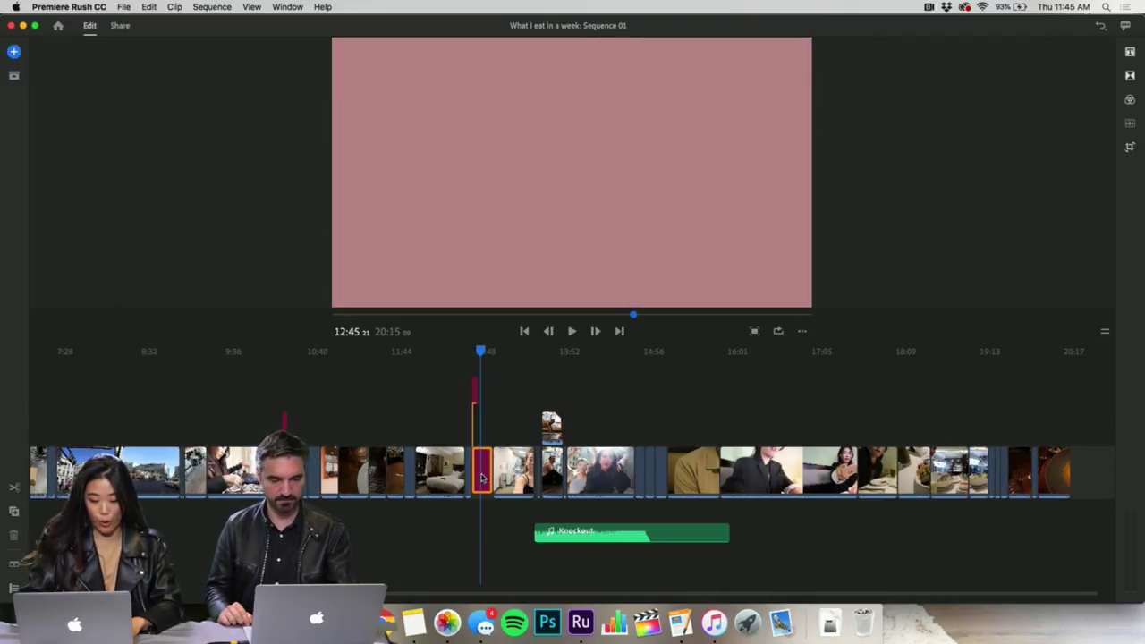
- Duplicate the pink card and tuesday title, placing the copied title over the new card
left_click(175, 6)
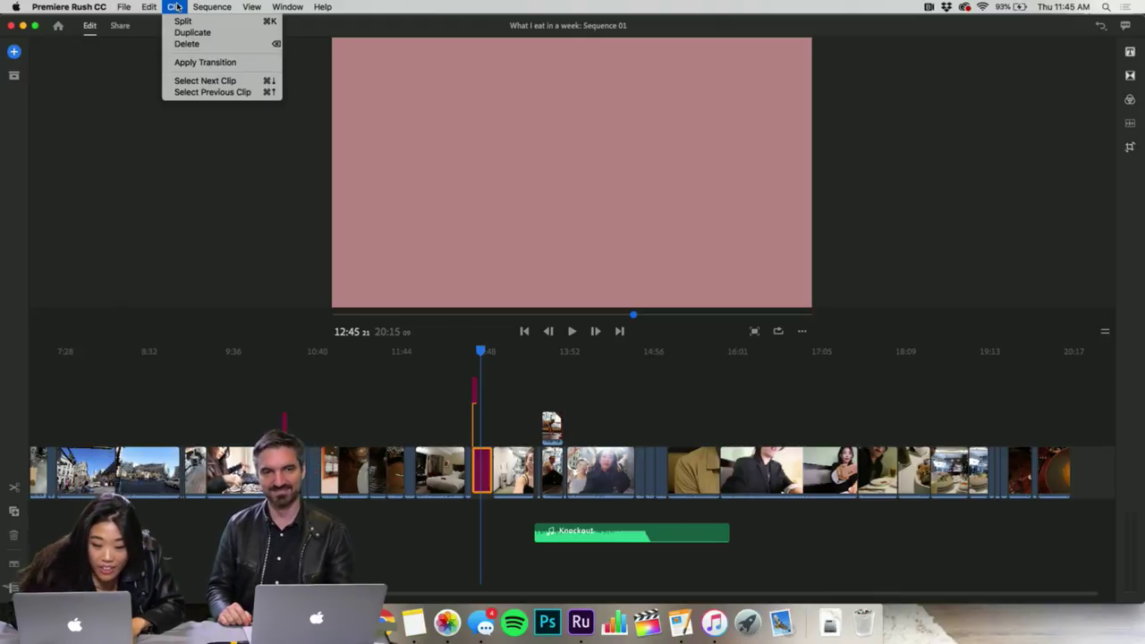
left_click(189, 34)
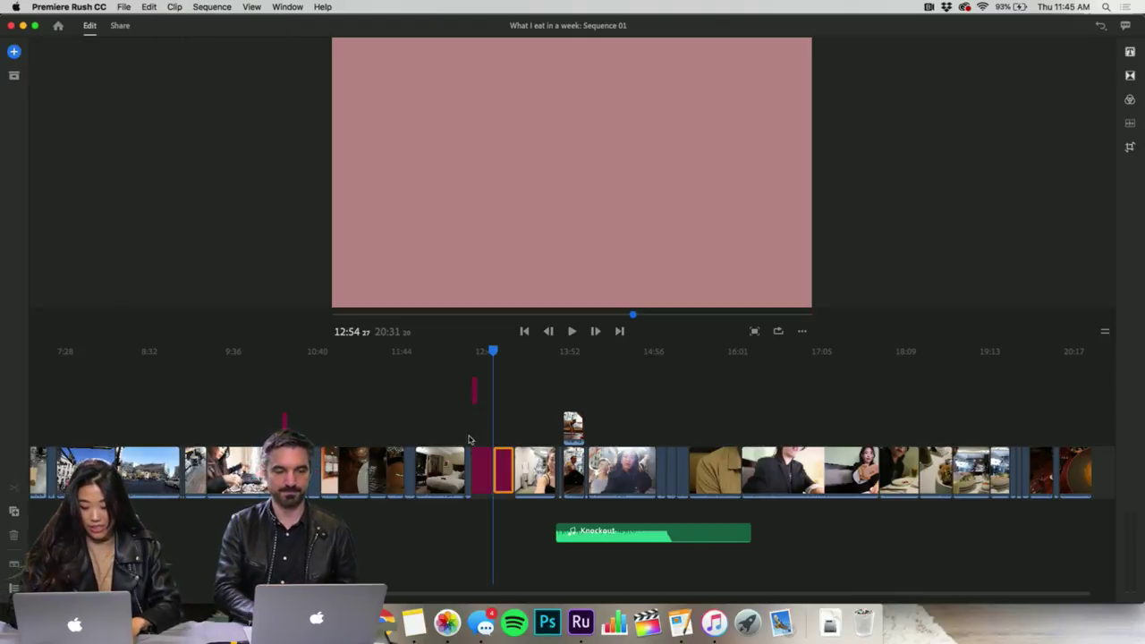
left_click(475, 389)
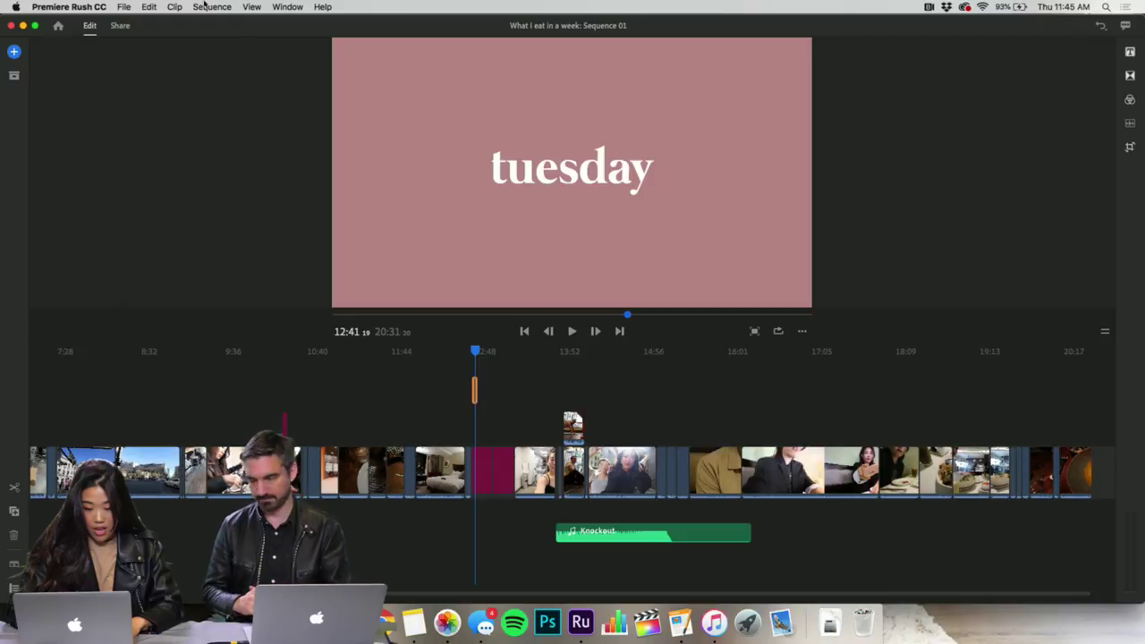
left_click(174, 7)
left_click(192, 32)
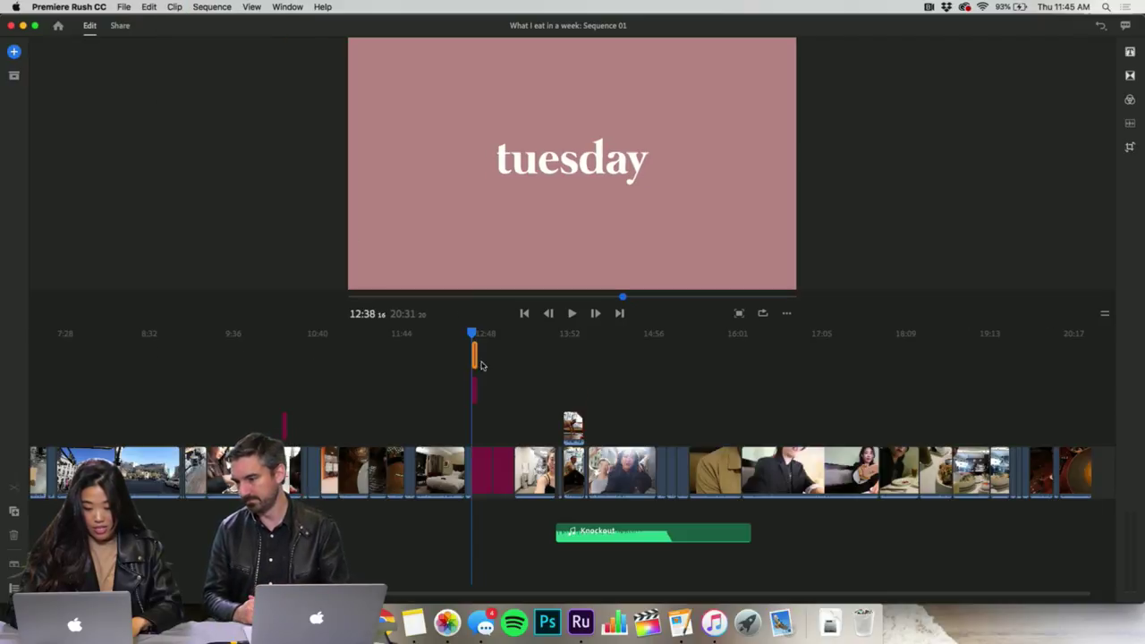
left_click_drag(474, 358, 496, 391)
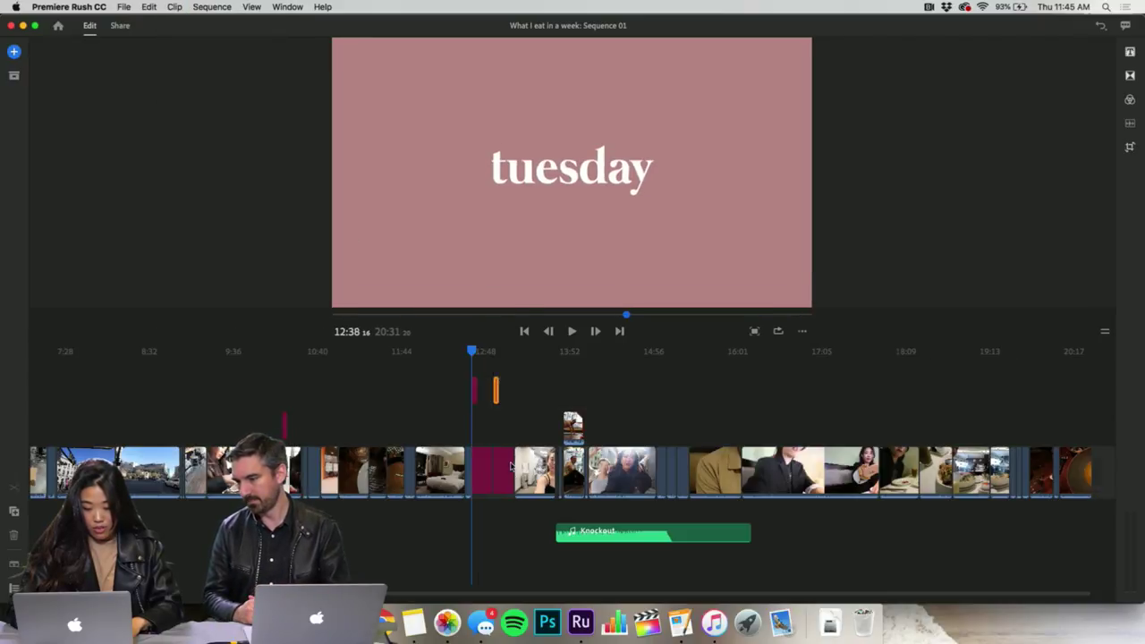
- Change the title text at 12:39 to 'wednesday'
left_click(474, 391)
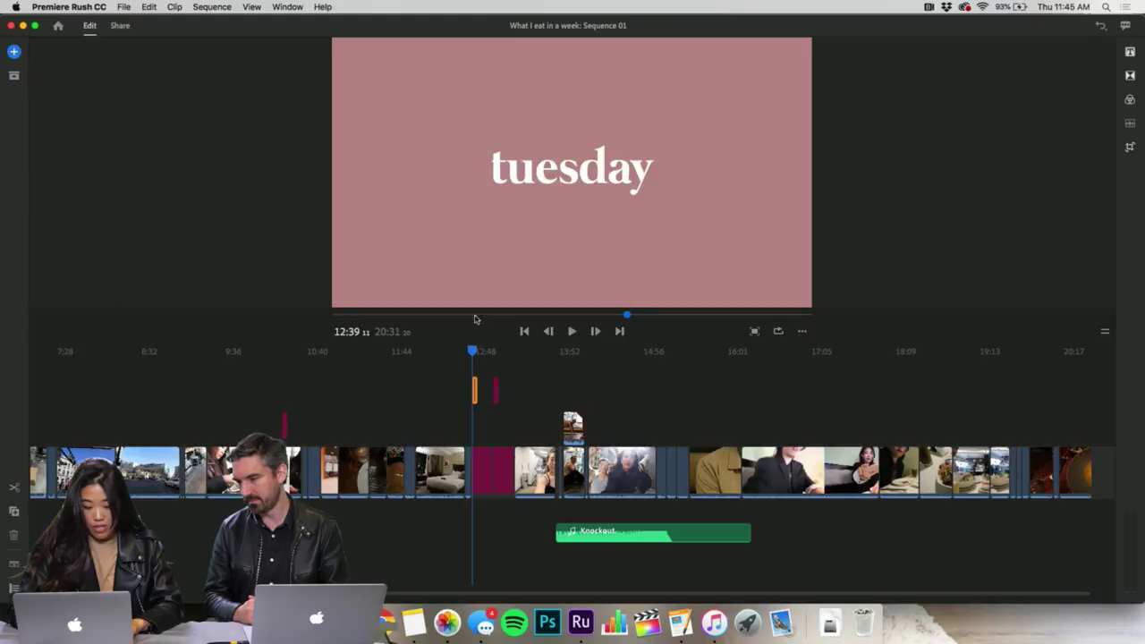
double_click(532, 174)
type("wednesday")
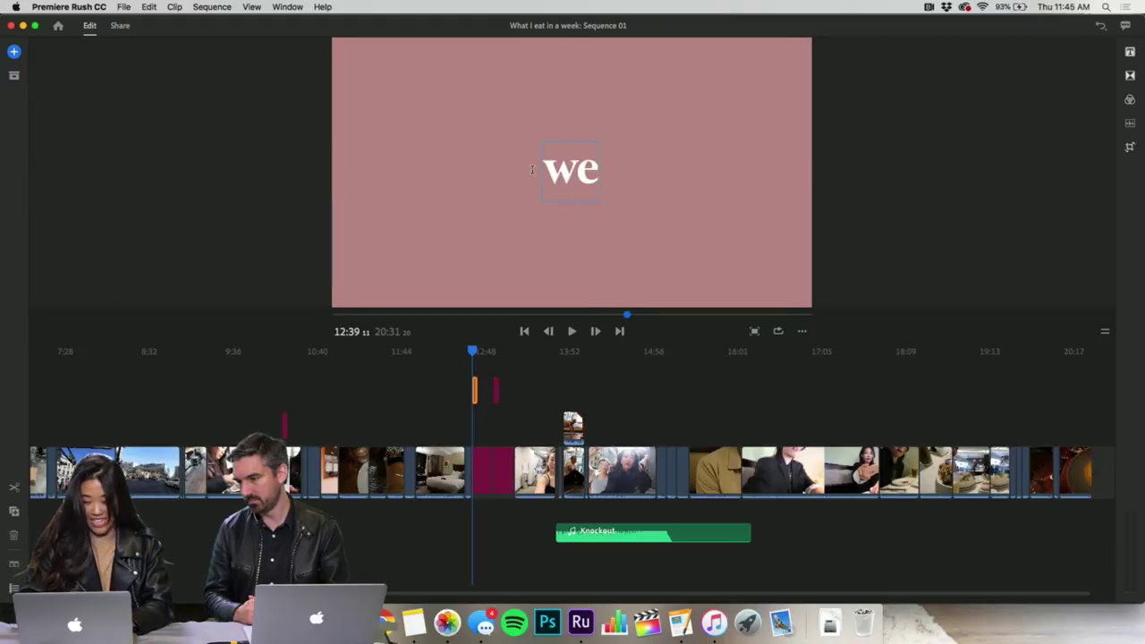
left_click(504, 468)
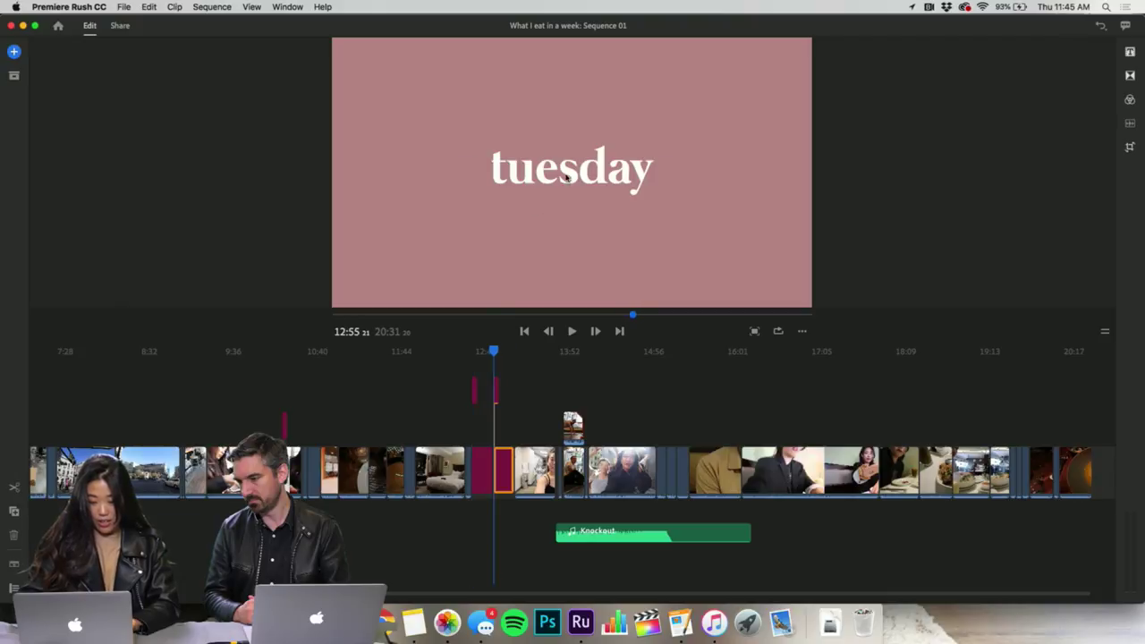
- Retitle the copied card 'thursday' and move it to about 18:07, ahead of the Thursday footage
left_click(567, 167)
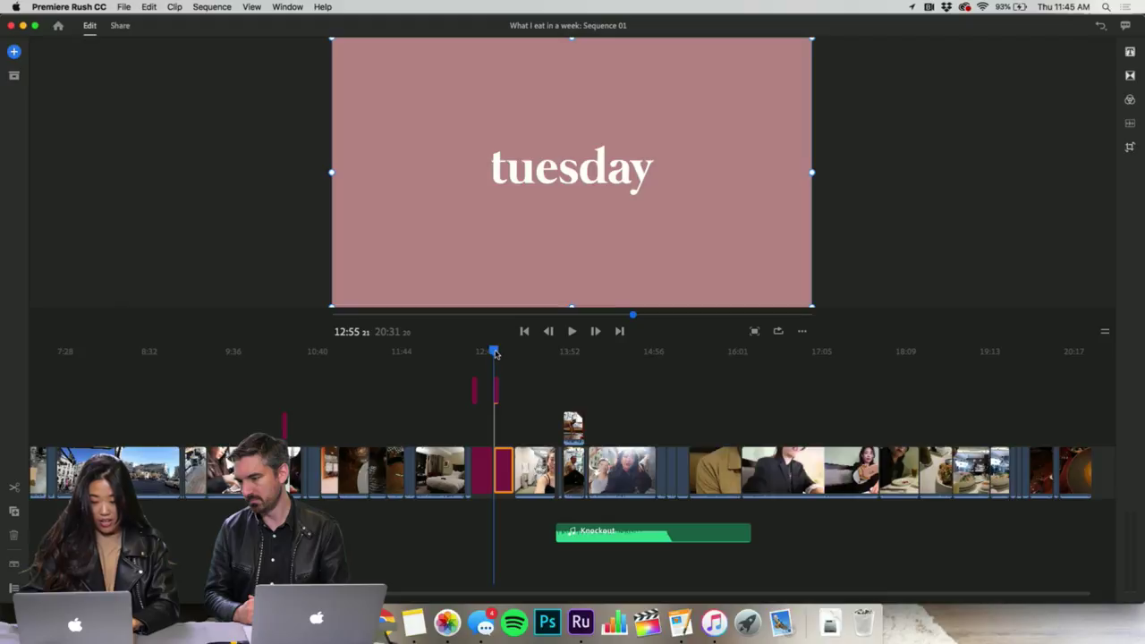
left_click_drag(496, 354, 500, 354)
left_click(493, 388)
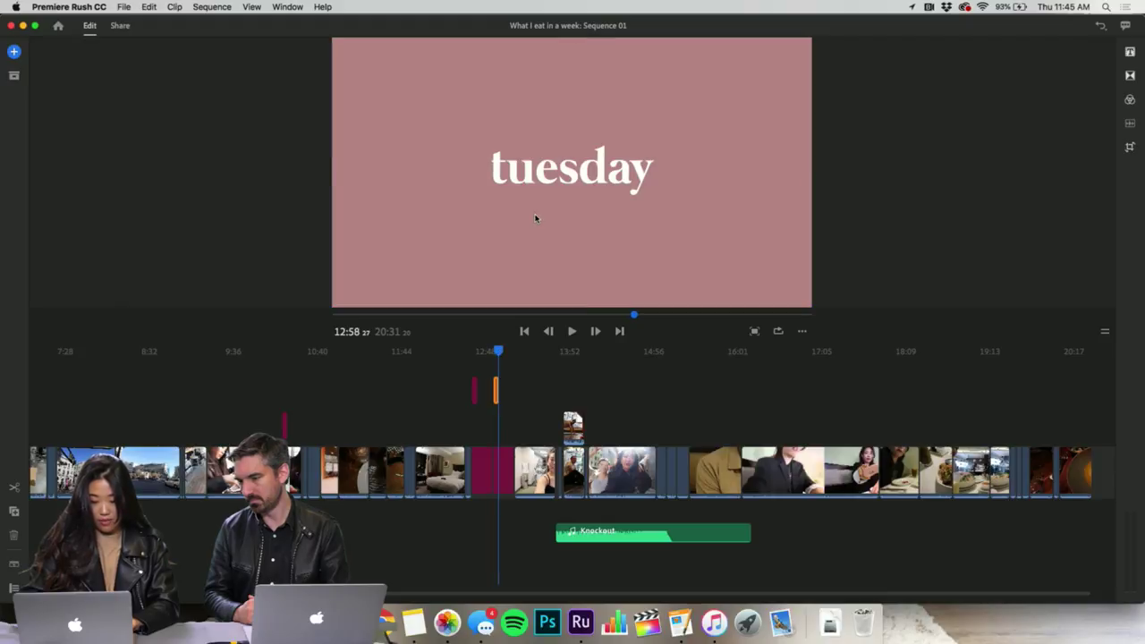
double_click(534, 176)
type("thu")
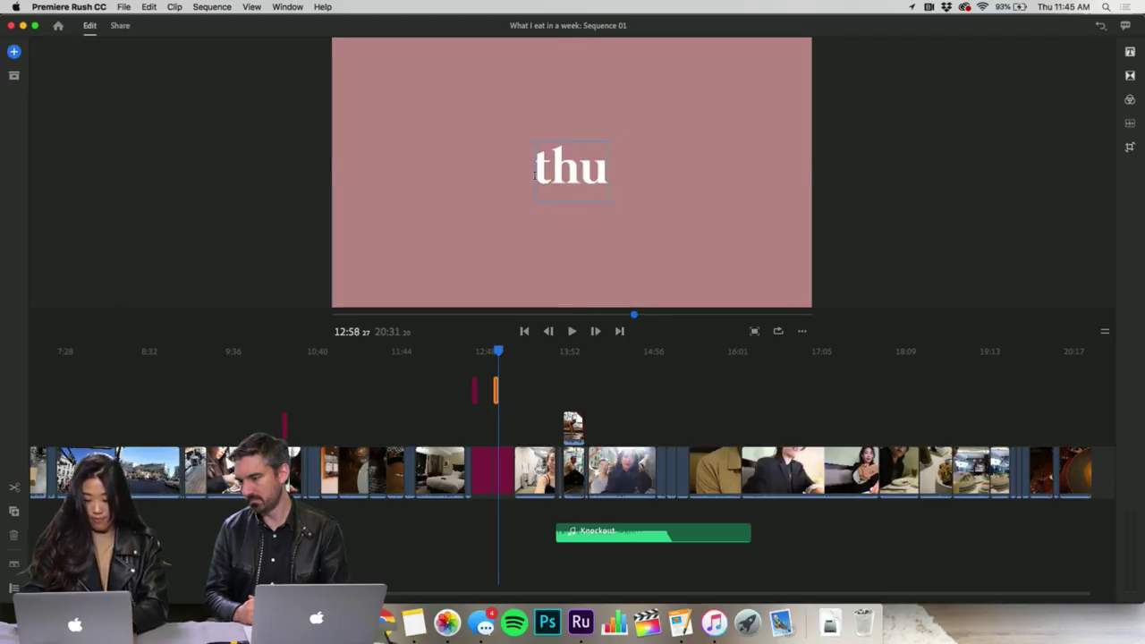
type("rsday")
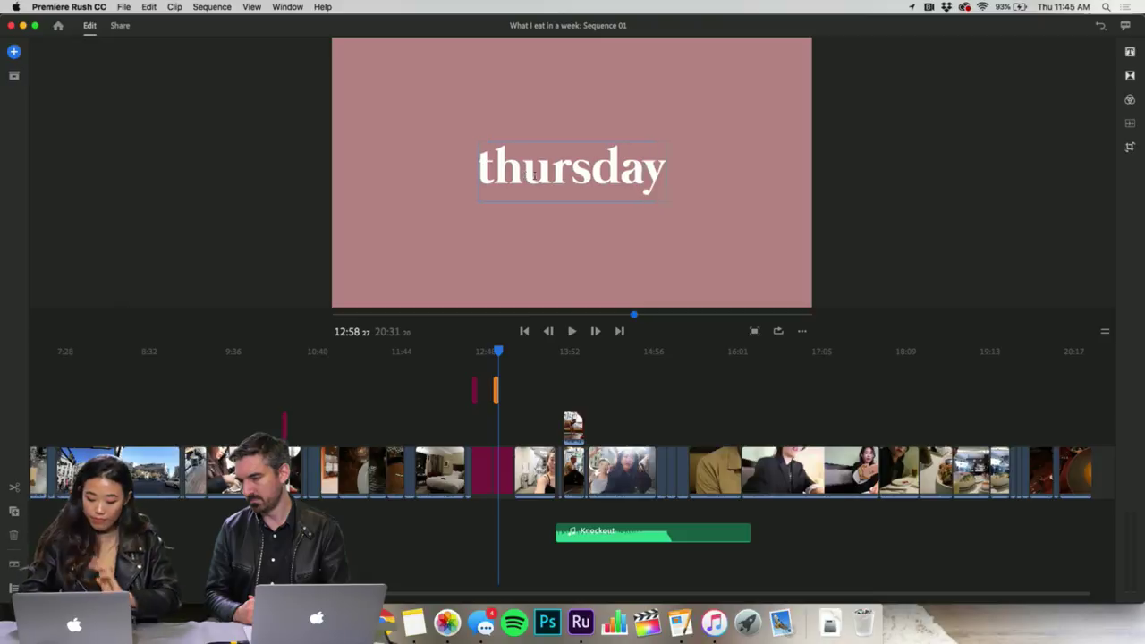
left_click_drag(496, 476, 911, 499)
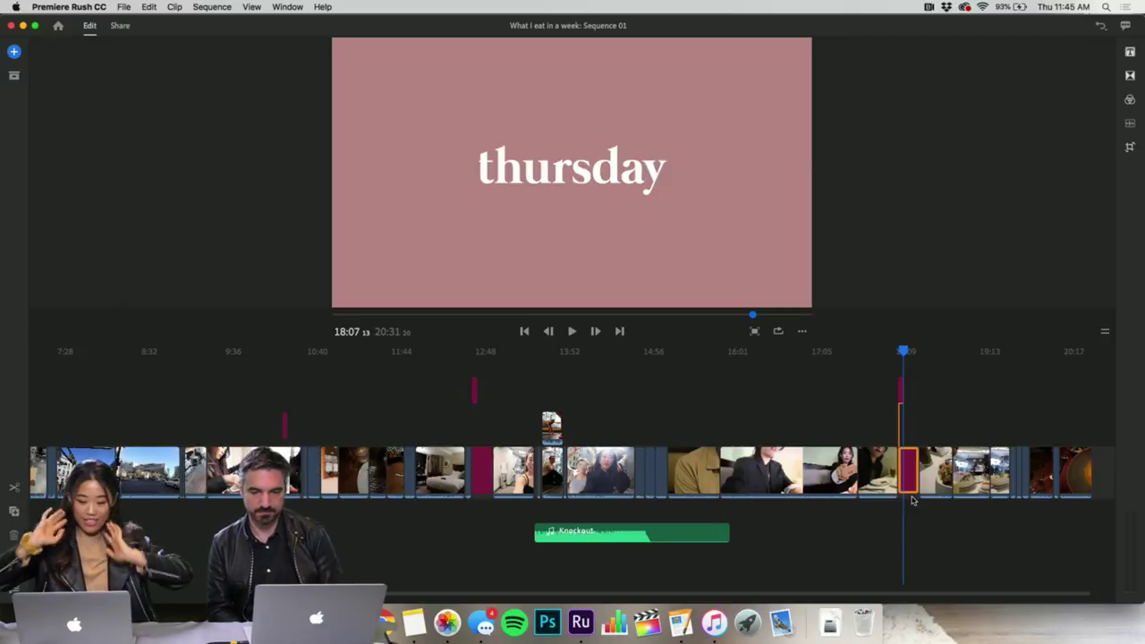
- Move the thursday card to about 20:18, after the final food clip, then bring up the add menu
scroll(913, 500, "right", 3)
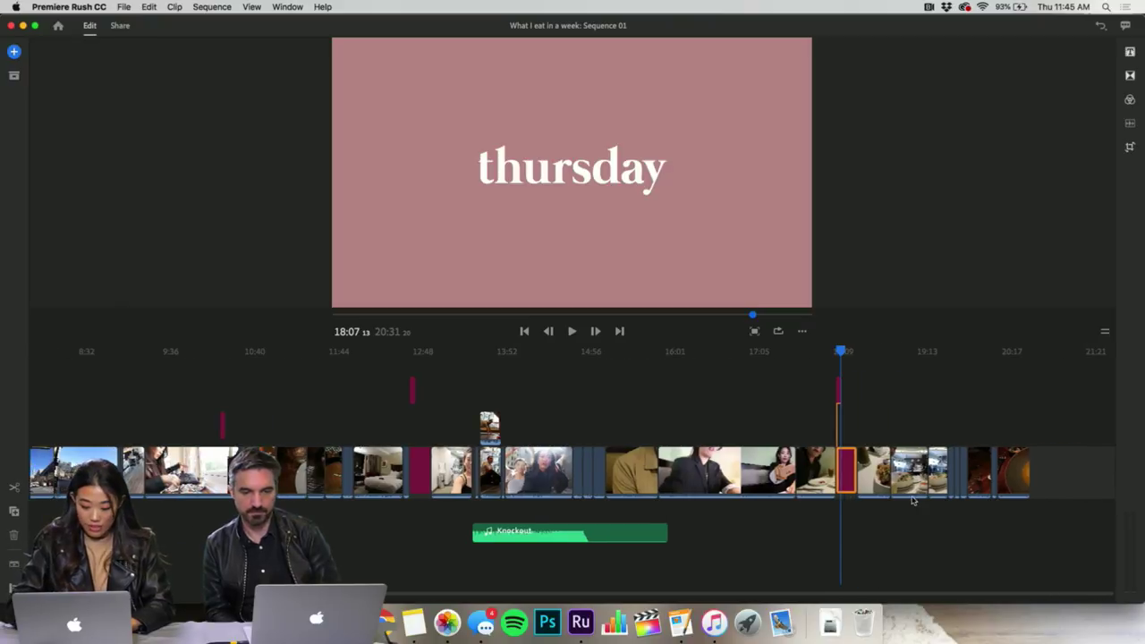
left_click_drag(847, 469, 1018, 471)
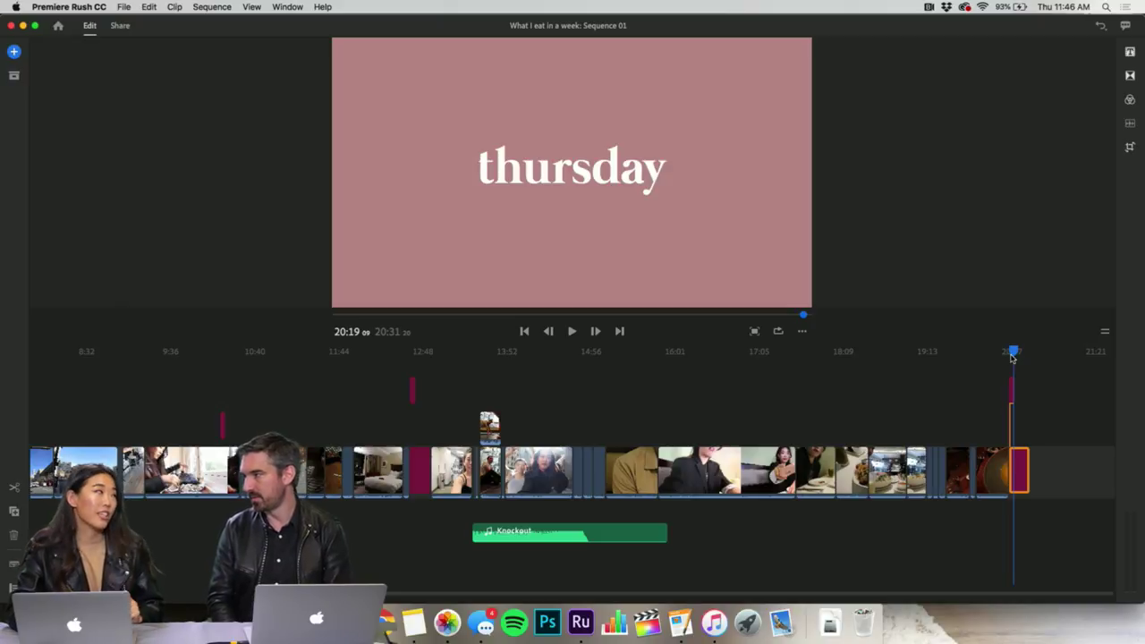
mouse_move(1013, 355)
left_mouse_down()
mouse_move(1002, 354)
mouse_move(1012, 356)
left_mouse_up()
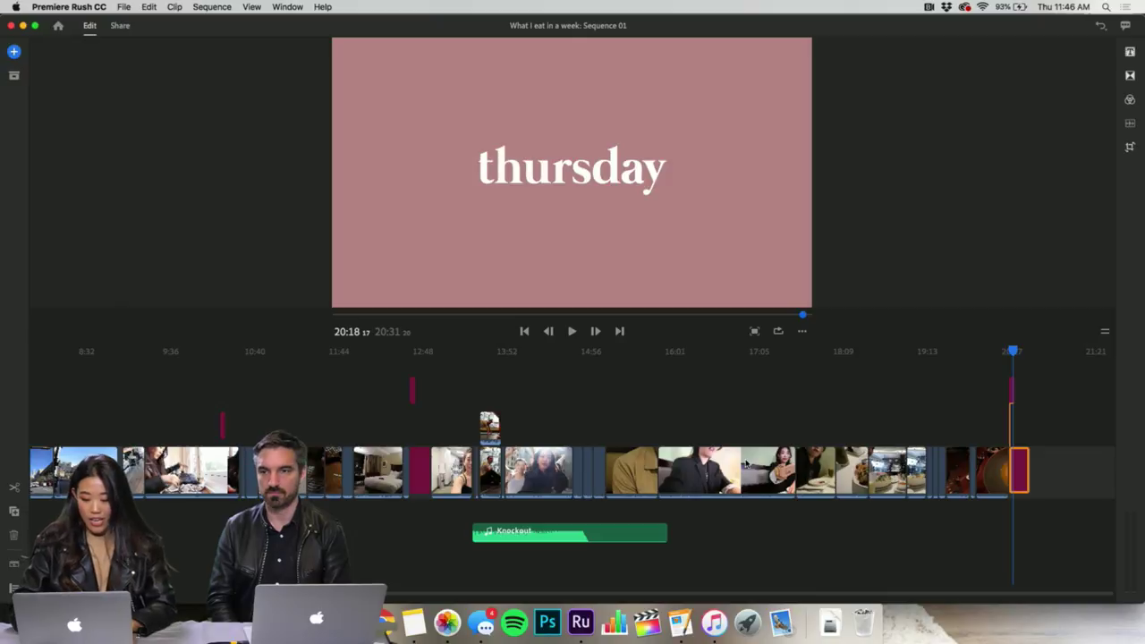
left_click(15, 51)
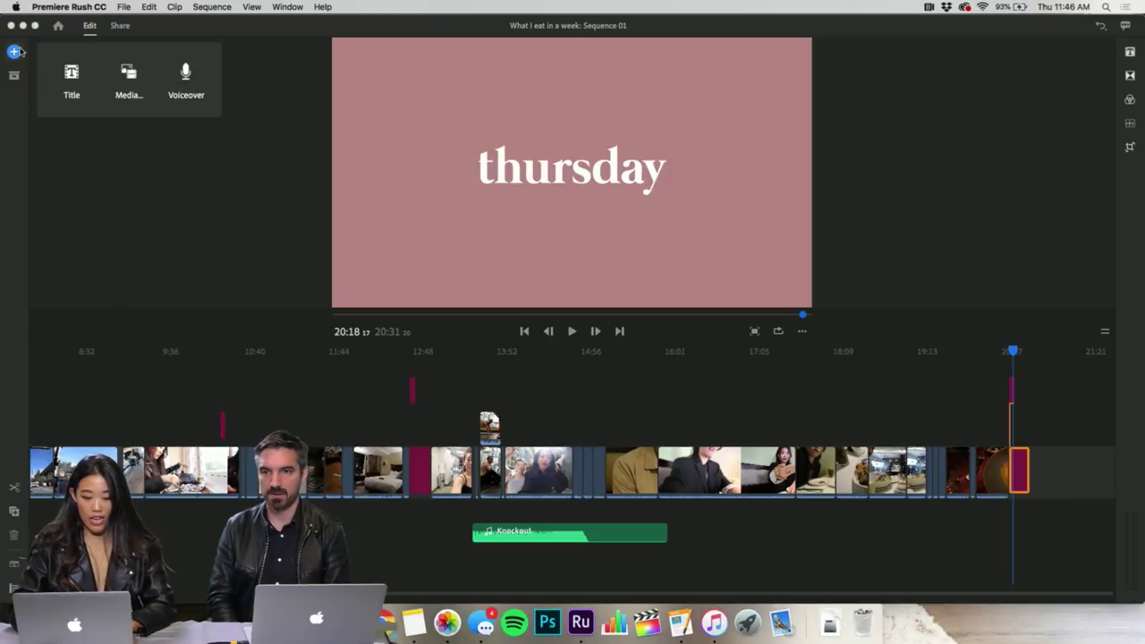
- Choose Media from the add menu and go into the ADOBE VLOG folder
left_click(123, 83)
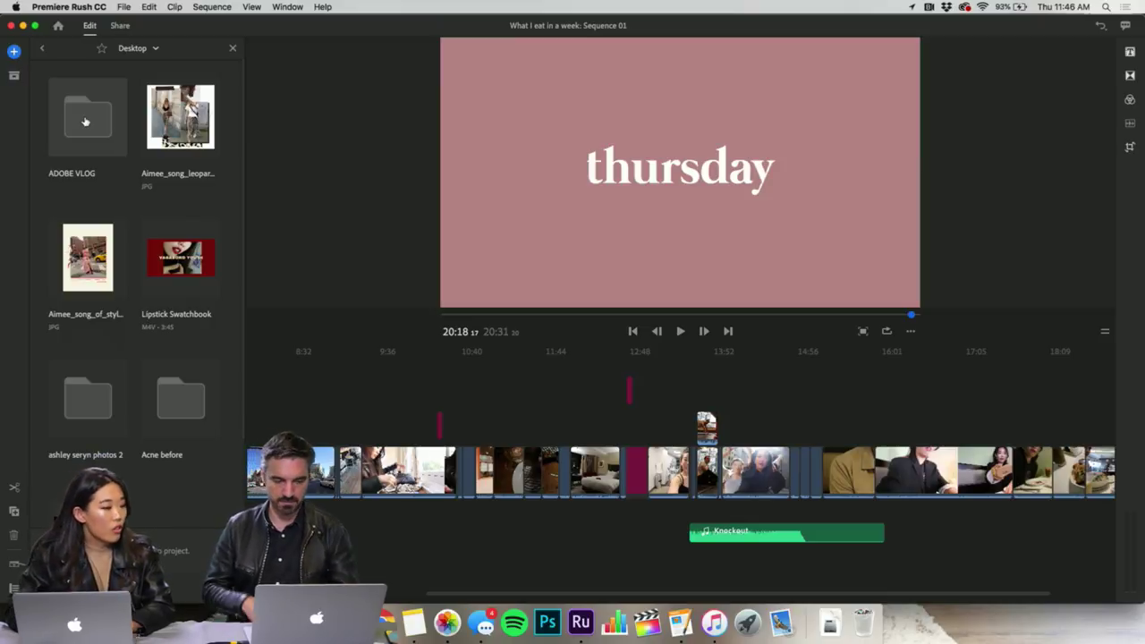
left_click(85, 122)
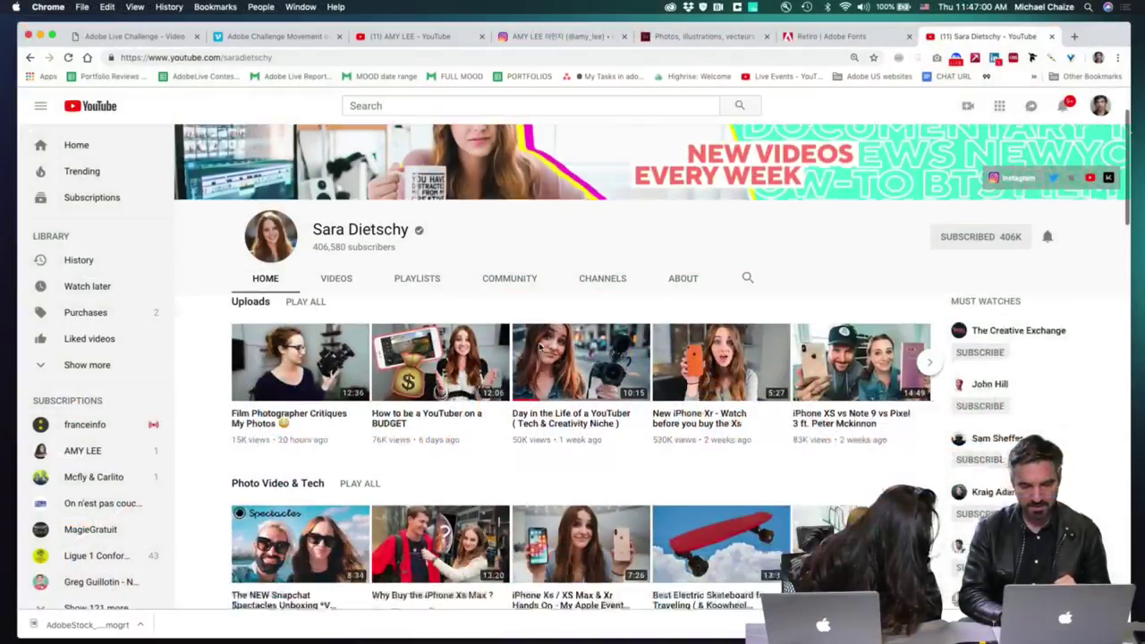
scroll(547, 435, "down", 2)
scroll(551, 453, "down", 3)
scroll(551, 453, "up", 3)
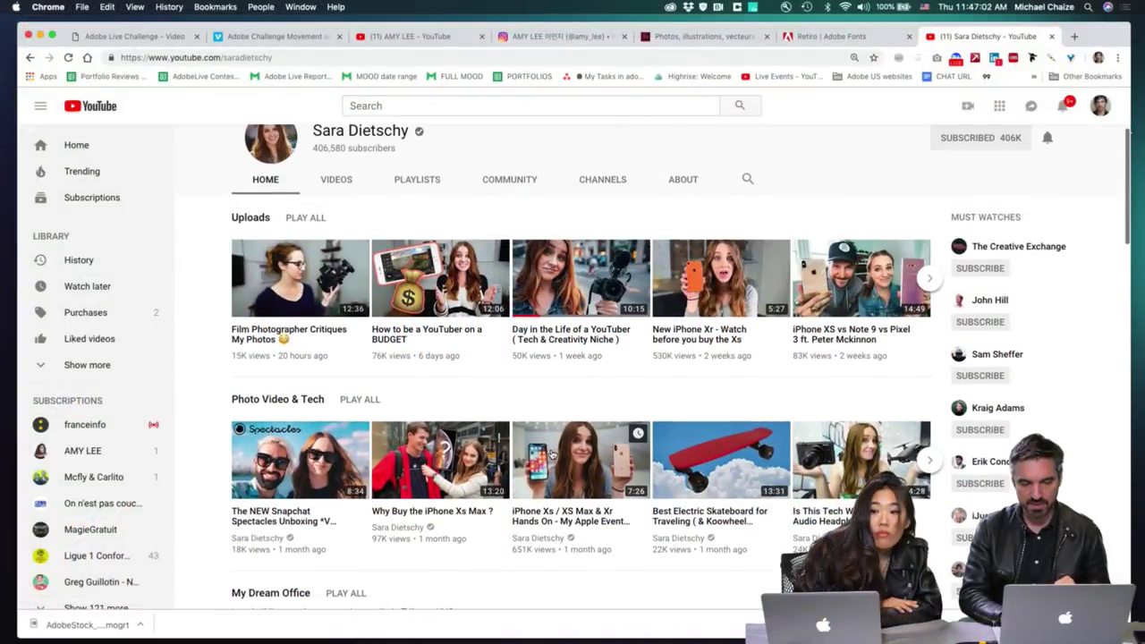
scroll(475, 395, "up", 4)
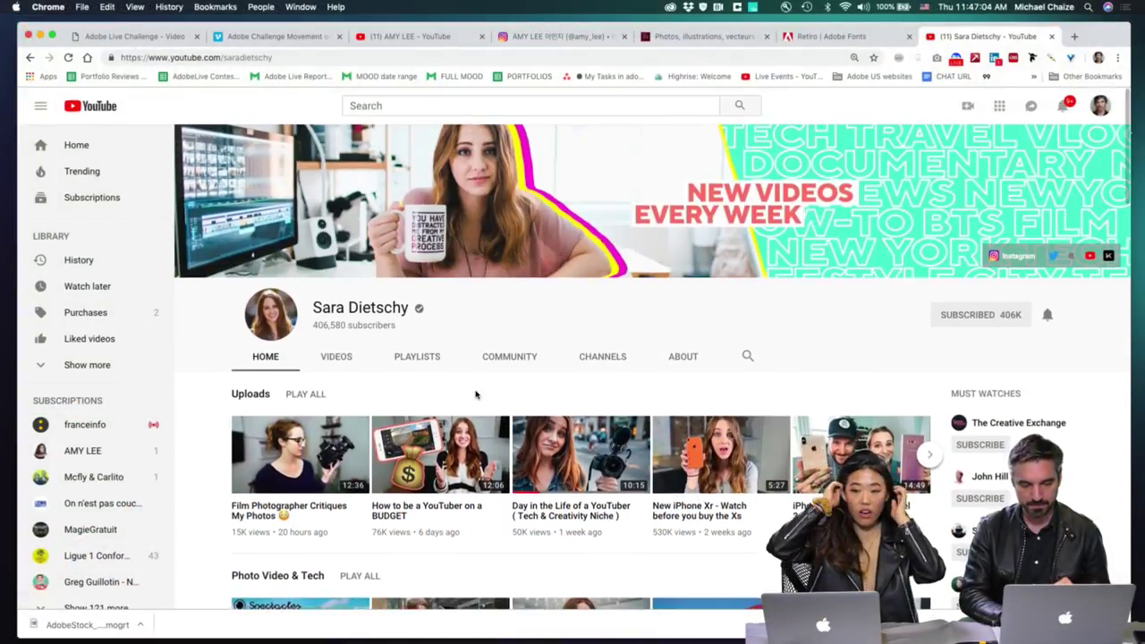
scroll(475, 395, "down", 4)
scroll(475, 394, "down", 5)
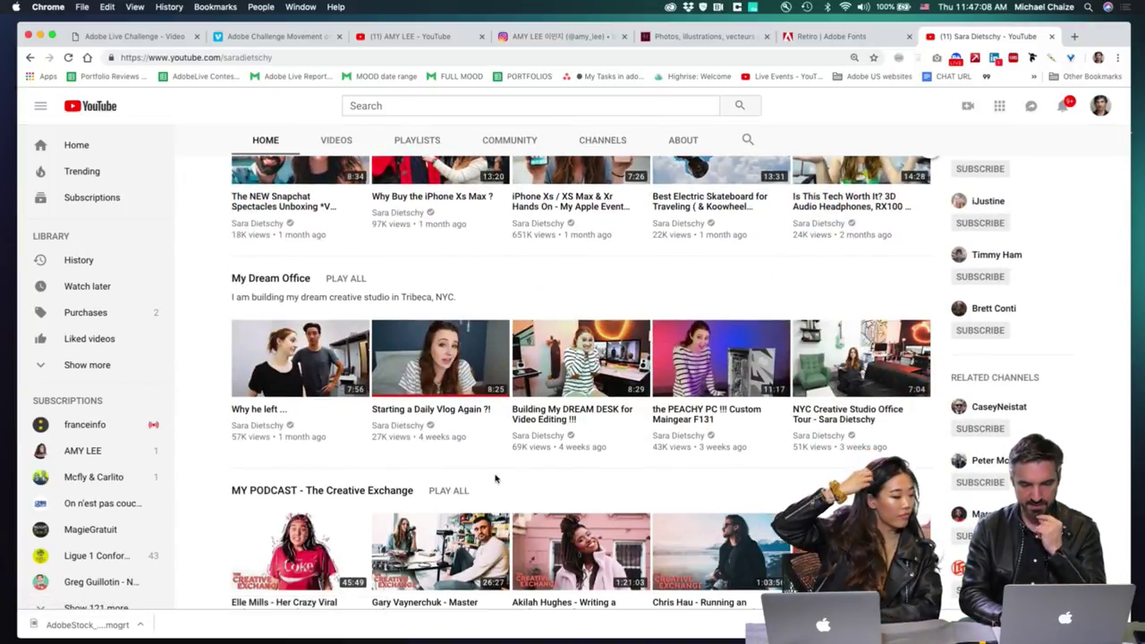
scroll(496, 479, "down", 7)
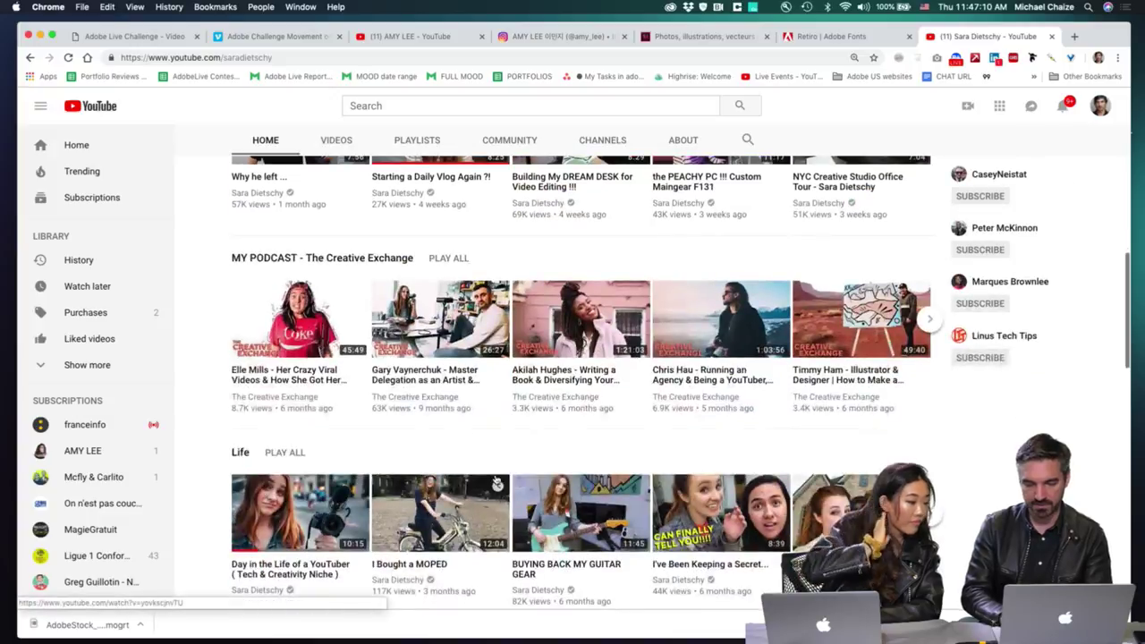
scroll(496, 478, "up", 10)
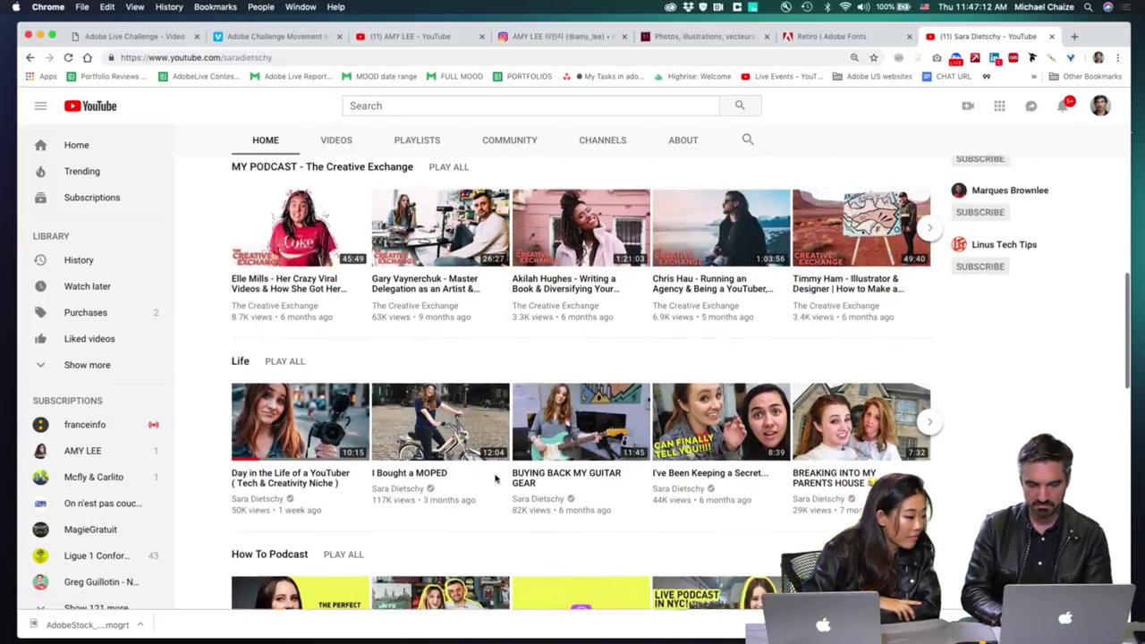
scroll(495, 479, "up", 4)
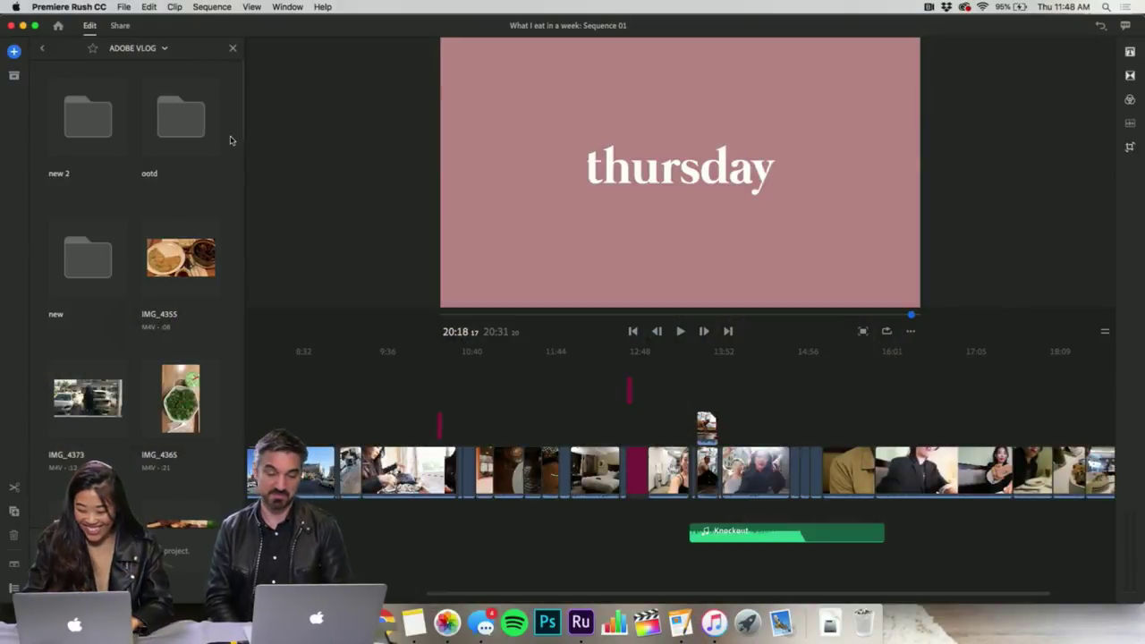
- Open the 'new 2' folder and scroll its clip list to MVI_8788
scroll(447, 430, "right", 3)
scroll(449, 431, "right", 5)
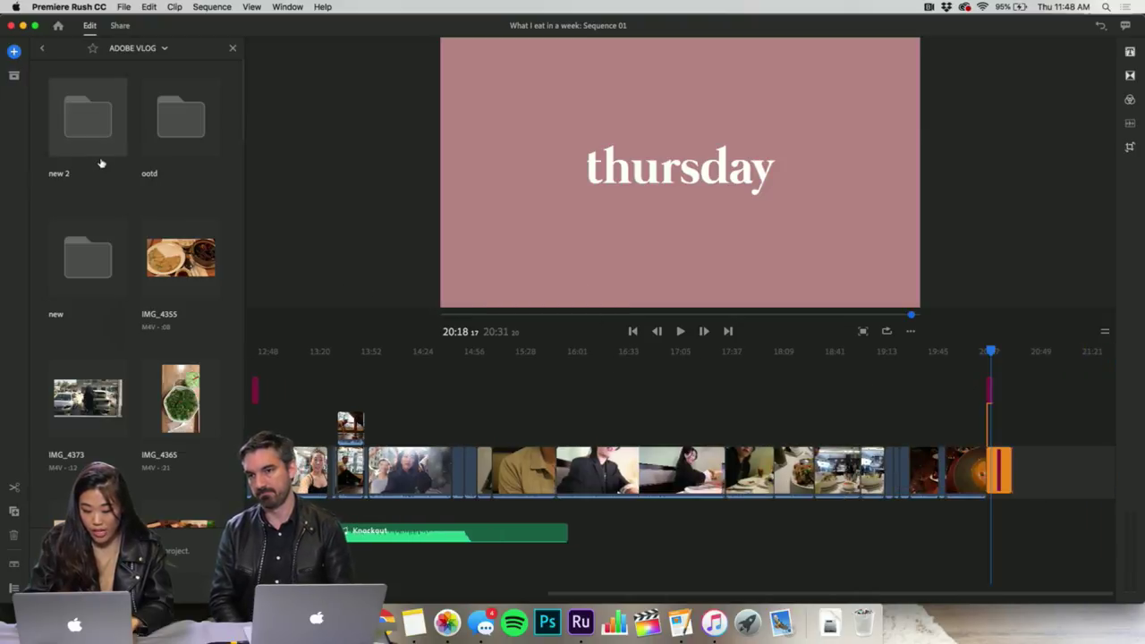
double_click(82, 116)
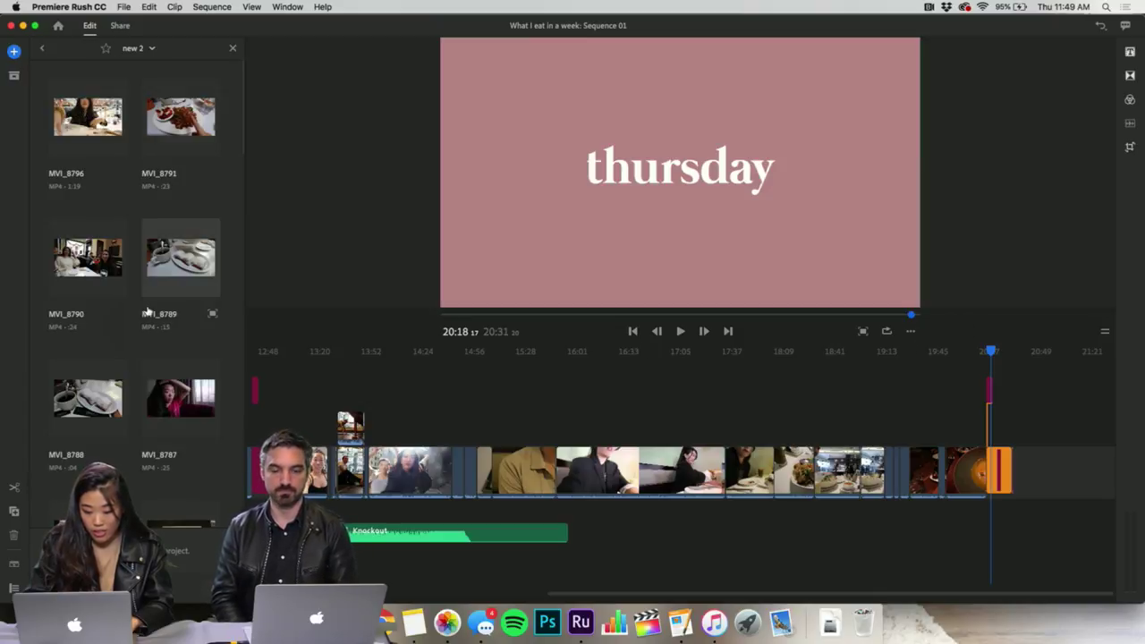
scroll(128, 151, "down", 10)
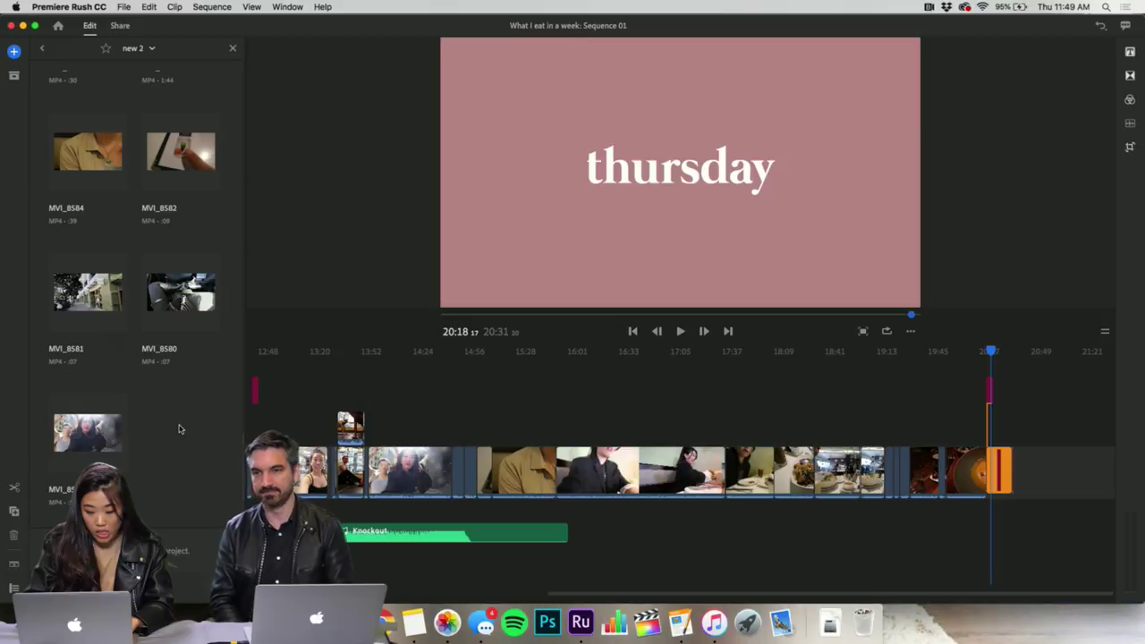
scroll(178, 429, "up", 2)
scroll(134, 295, "up", 10)
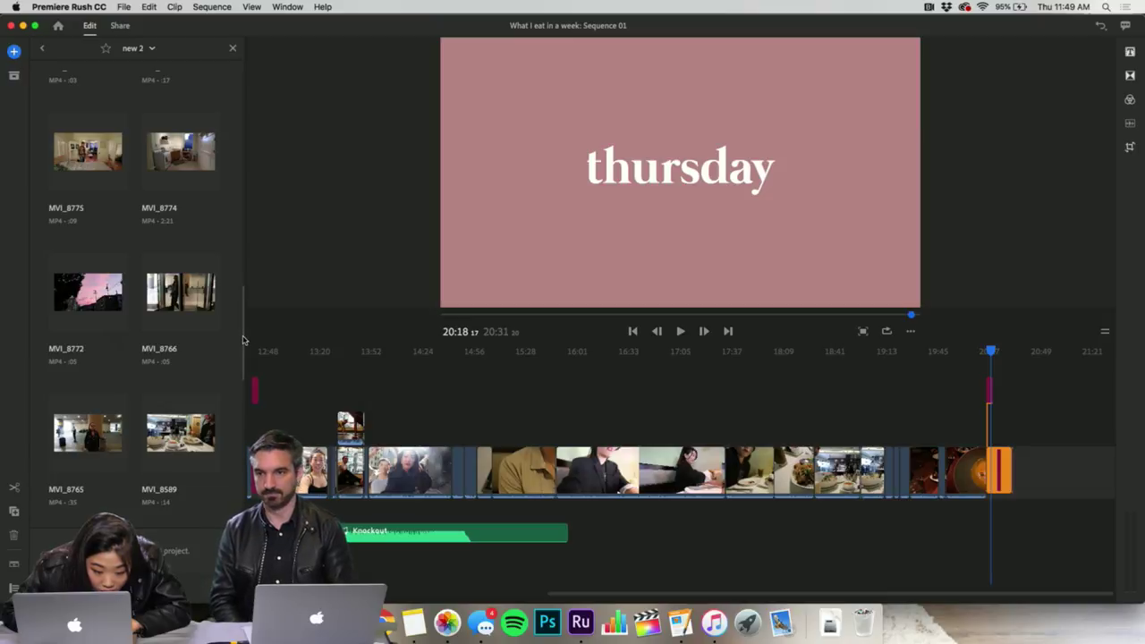
left_click_drag(242, 340, 259, 177)
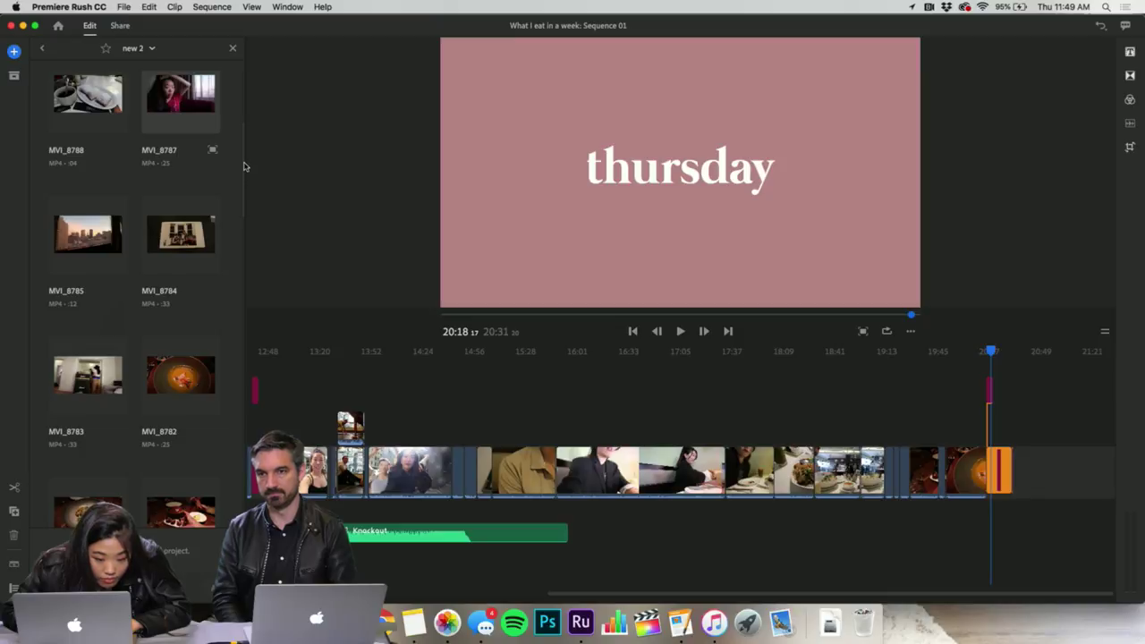
scroll(243, 168, "up", 5)
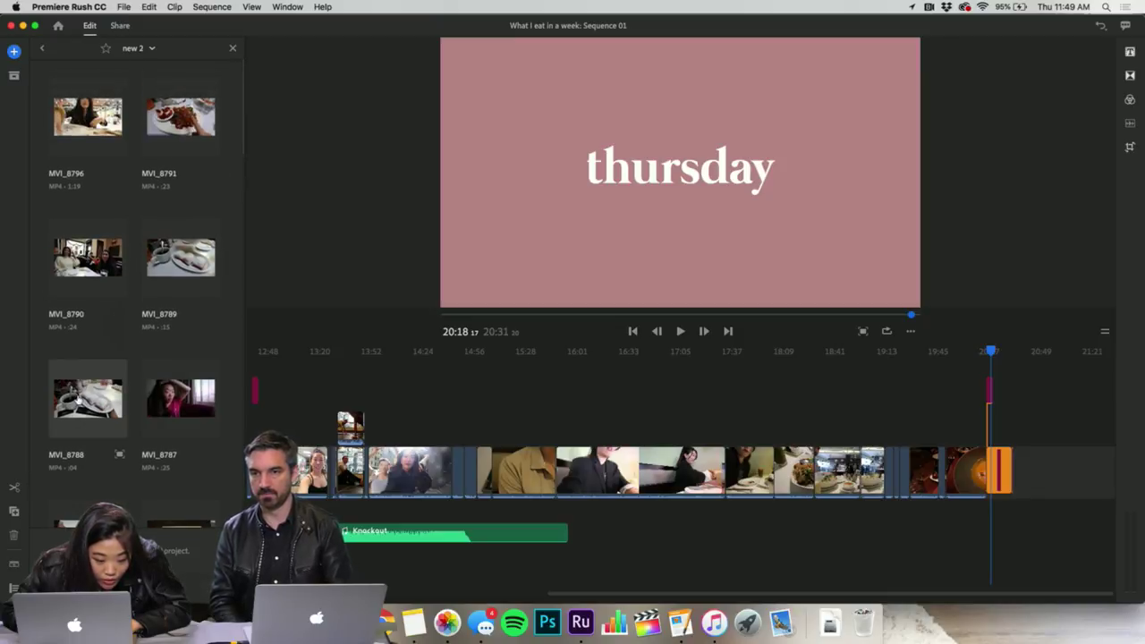
- Select MVI_8788, MVI_8789 and MVI_8790, in that order, to add
left_click(79, 401)
left_click(179, 260)
left_click(107, 276)
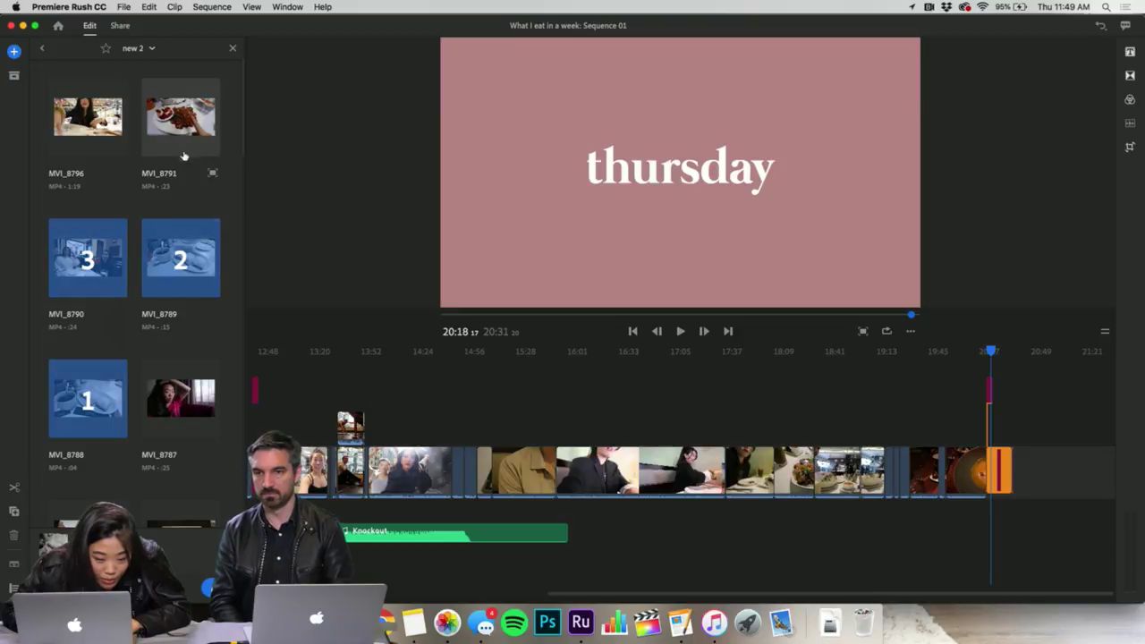
left_click(114, 130)
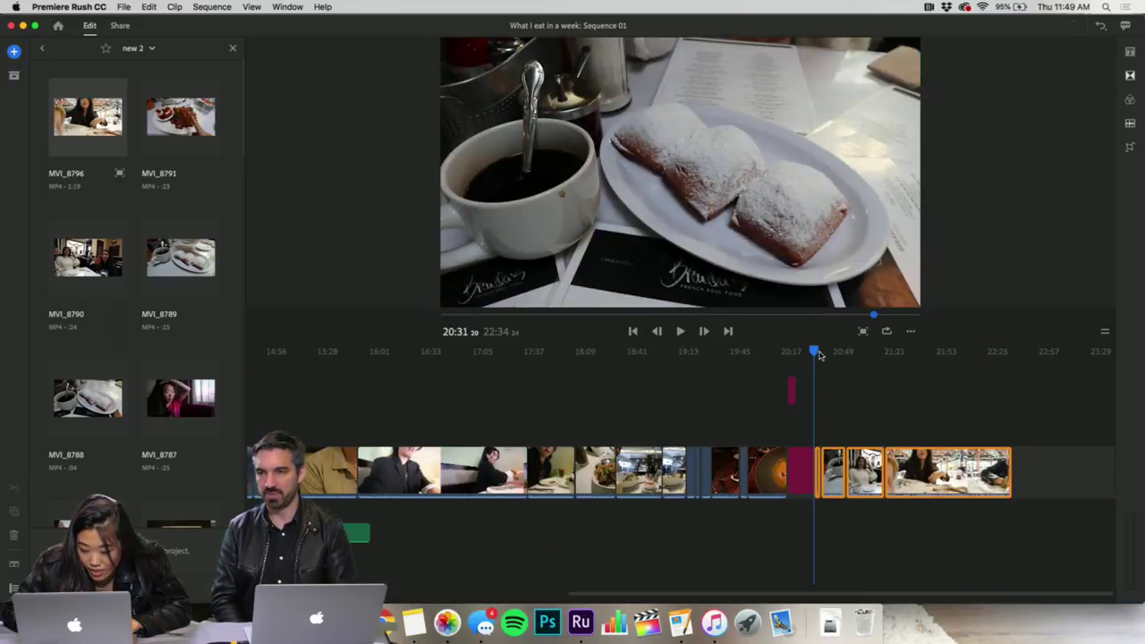
left_click_drag(819, 355, 882, 380)
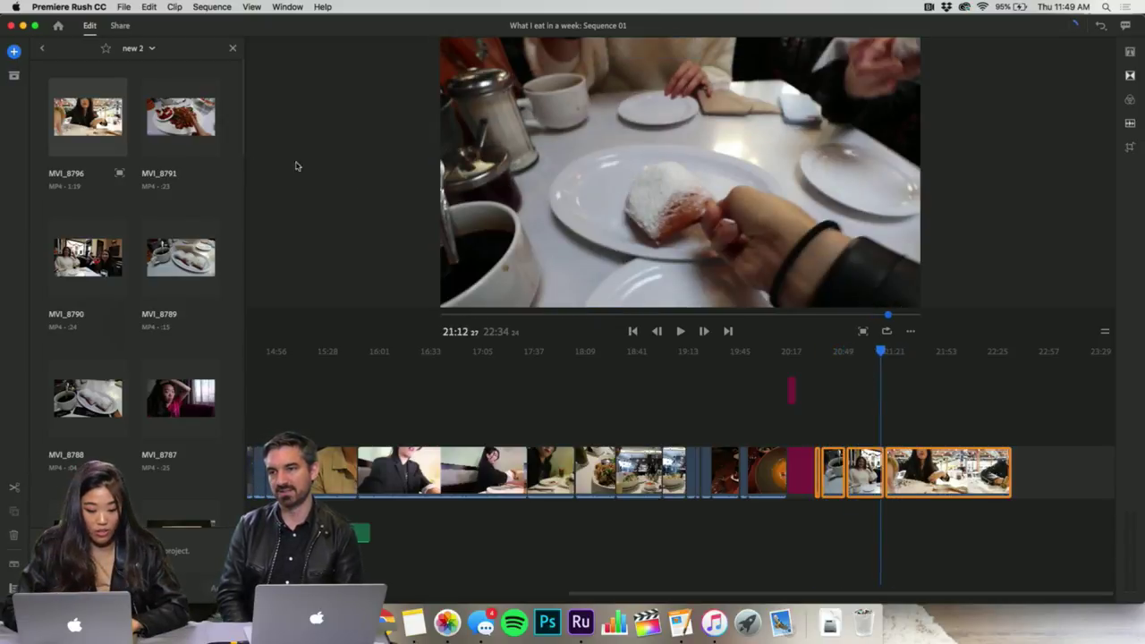
left_click(188, 125)
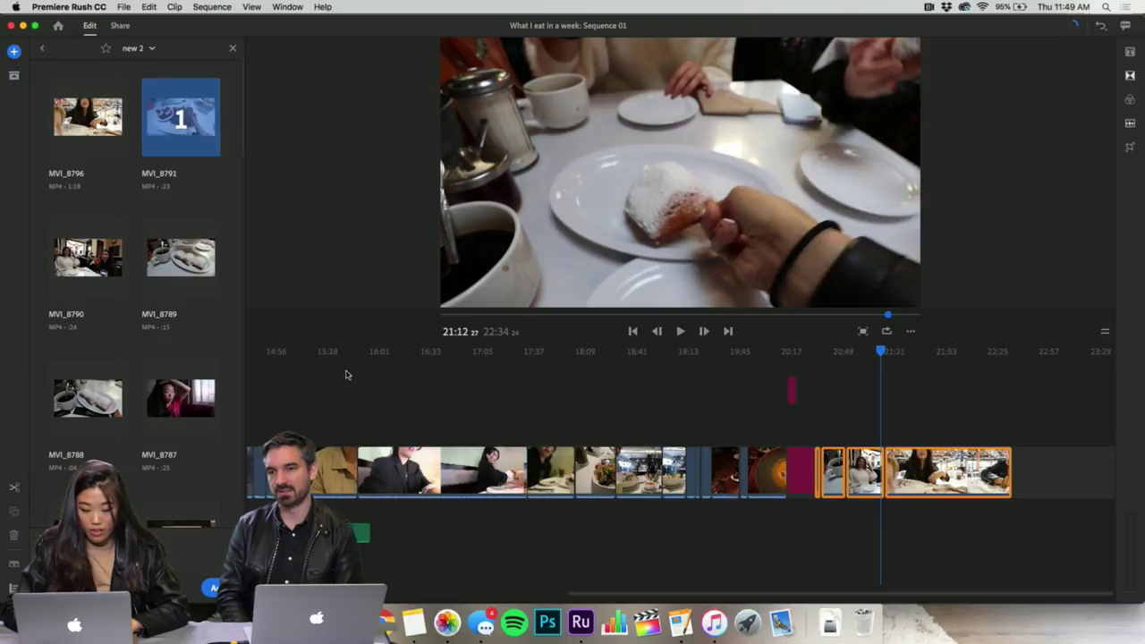
left_click(215, 588)
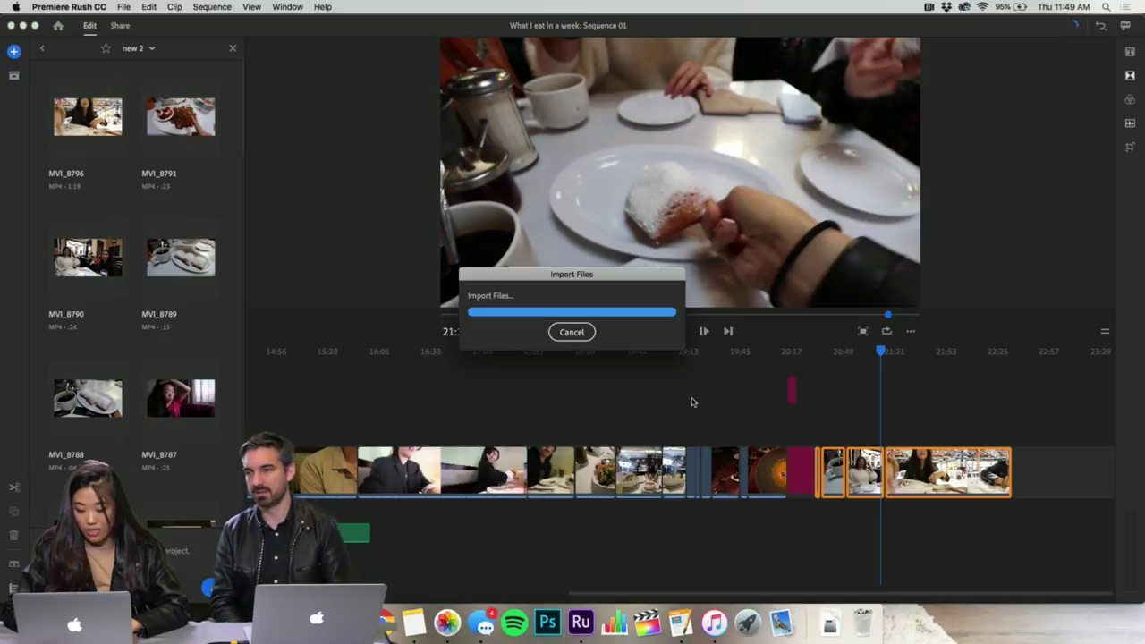
left_click(888, 357)
scroll(890, 359, "up", 10)
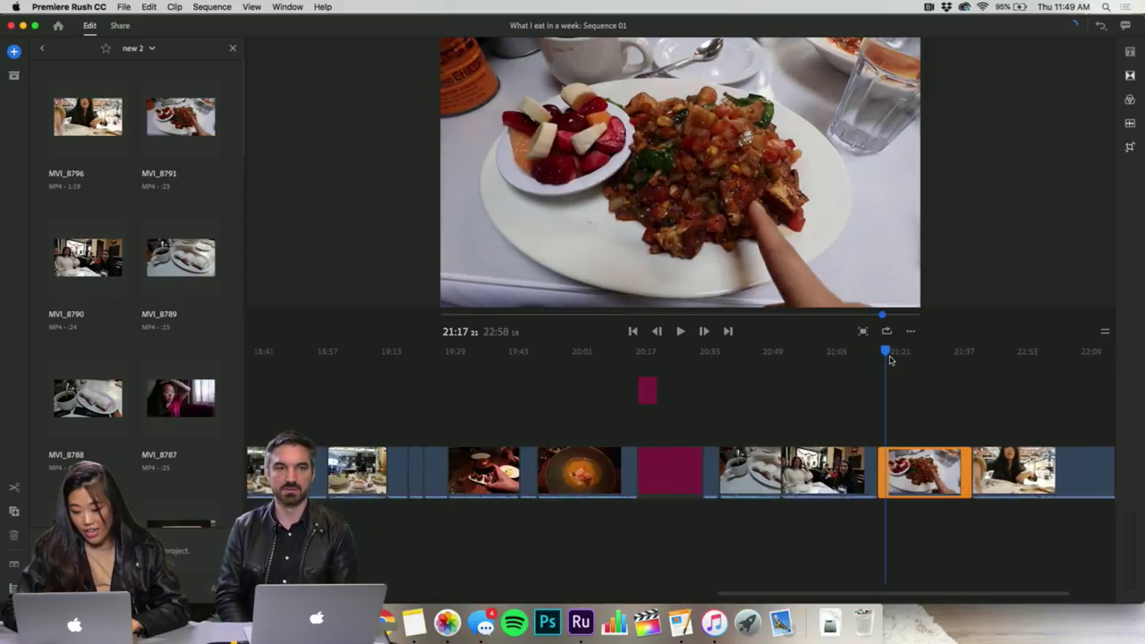
left_click_drag(873, 353, 930, 373)
scroll(757, 435, "right", 10)
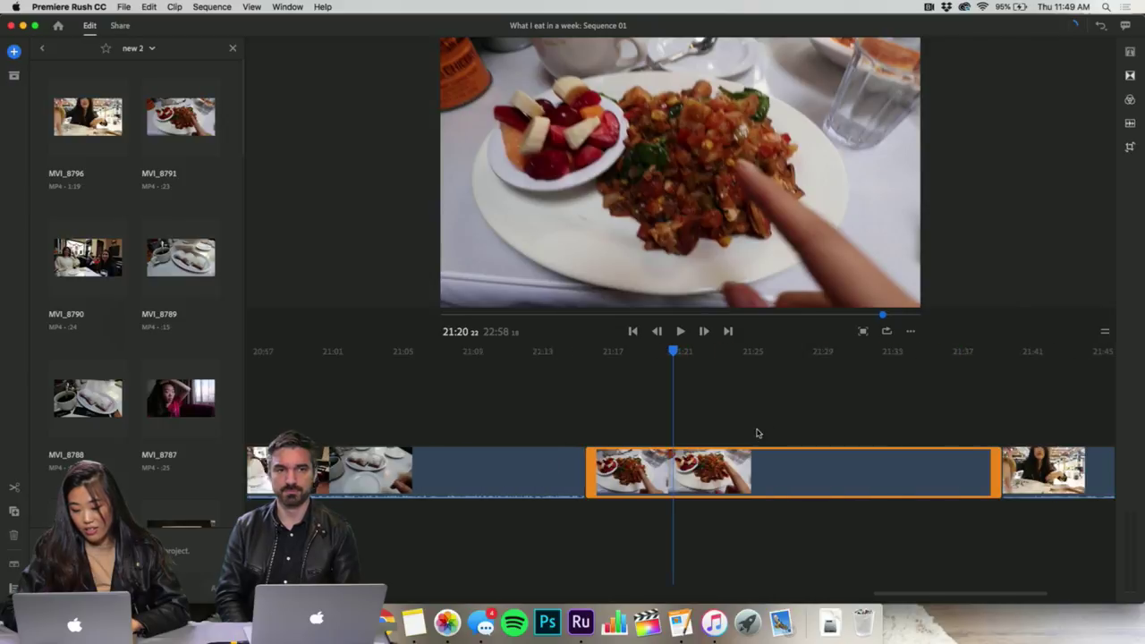
left_click_drag(495, 356, 542, 421)
- Select the final vlog clip at 22:21 and scrub through it to its last seconds
scroll(546, 421, "right", 10)
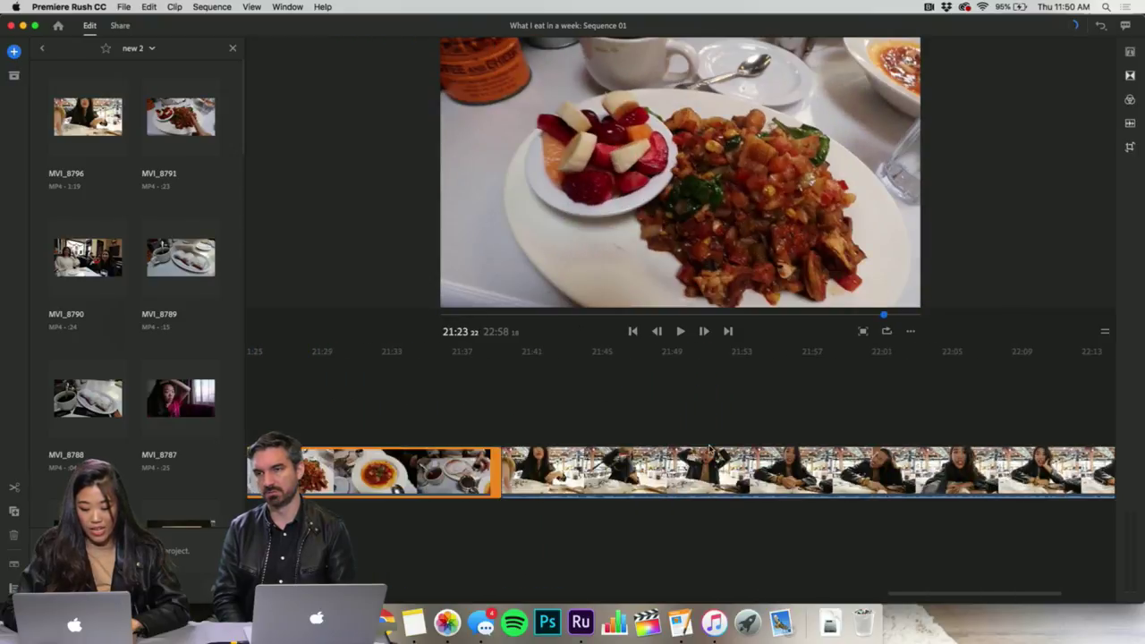
left_click(819, 437)
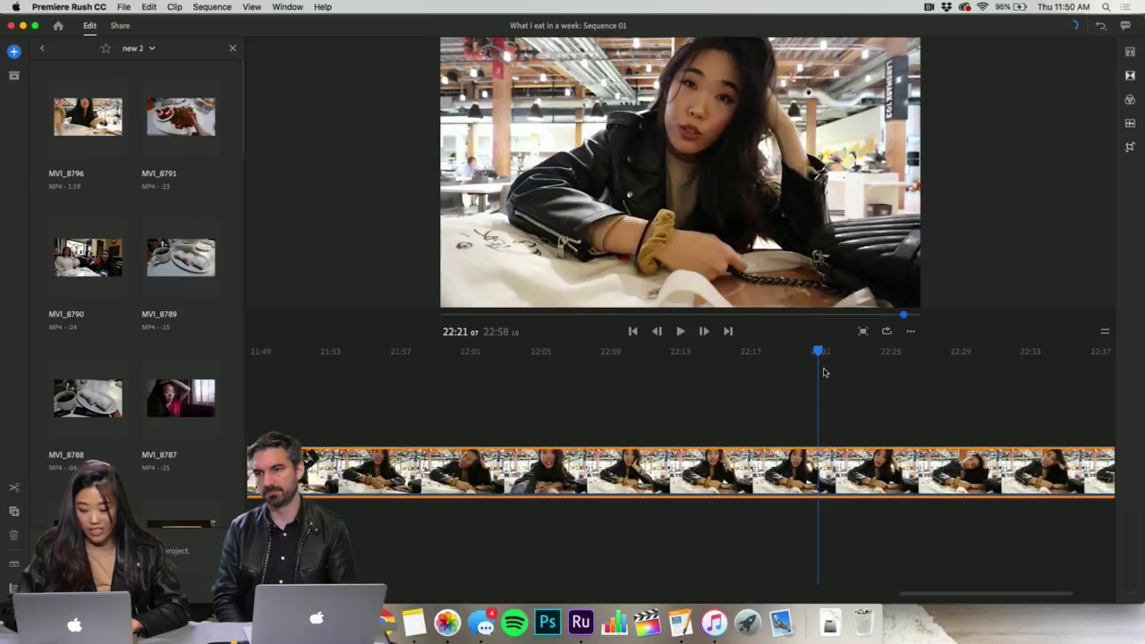
left_click_drag(818, 353, 845, 373)
scroll(631, 347, "right", 10)
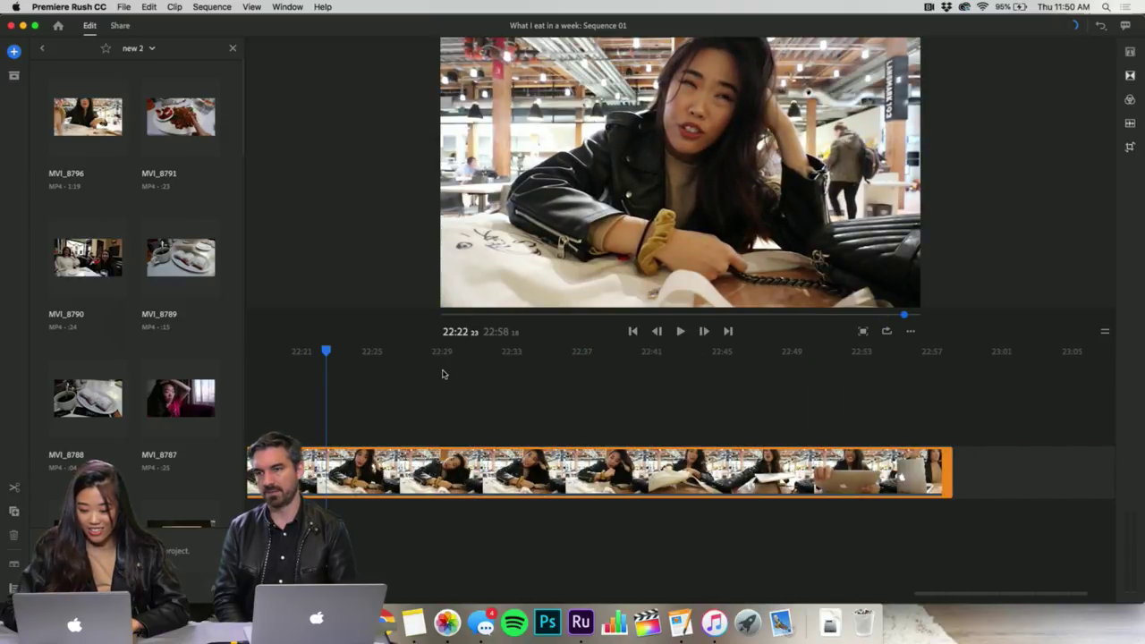
left_click_drag(328, 355, 865, 428)
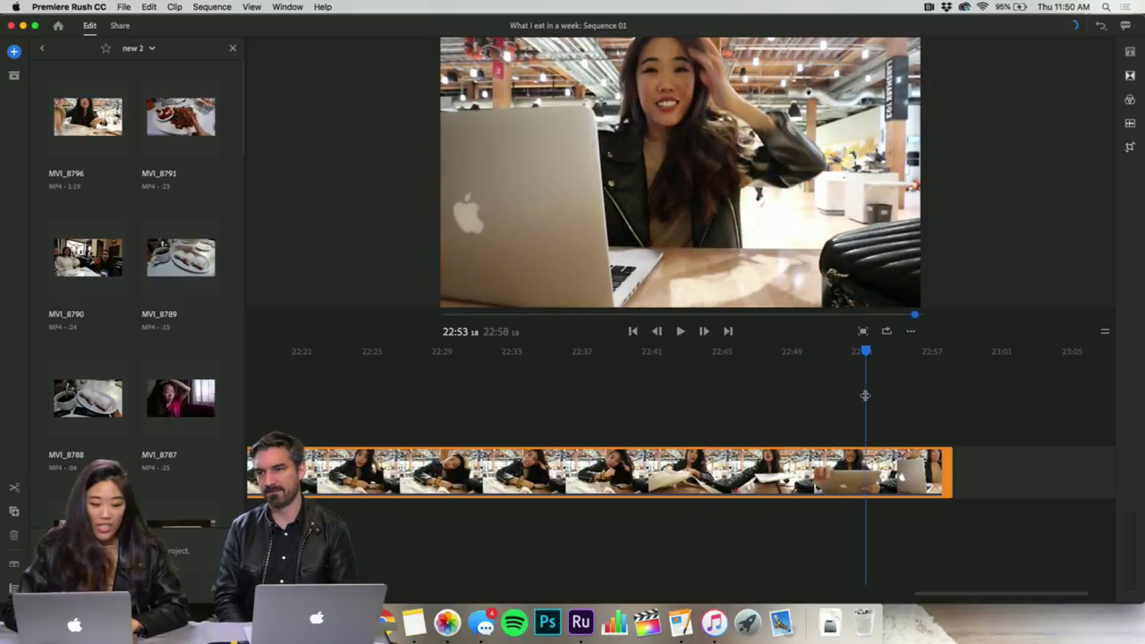
left_click_drag(869, 358, 911, 364)
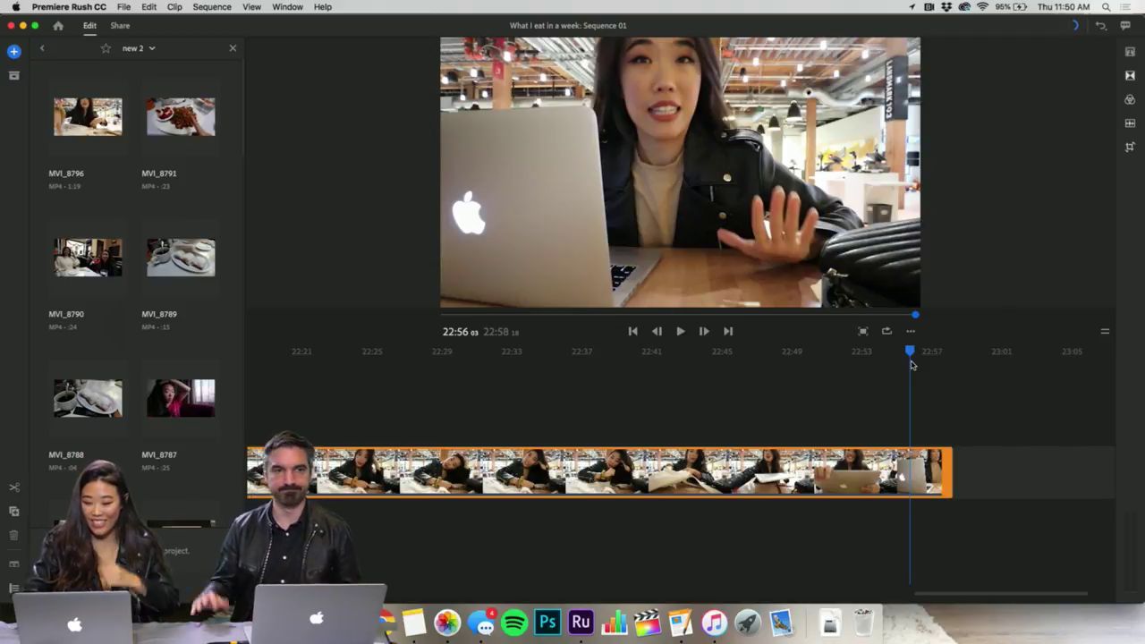
left_click_drag(907, 350, 865, 356)
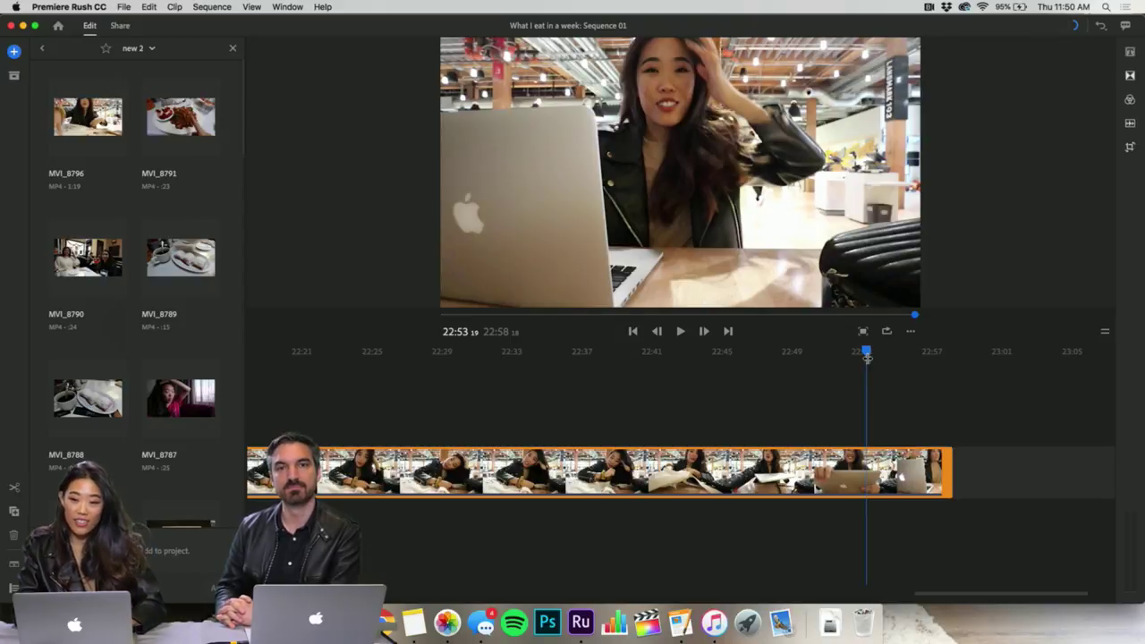
- Scrub from the food clip near 21:21 to find a new start for the vlog clip
scroll(624, 394, "left", 5)
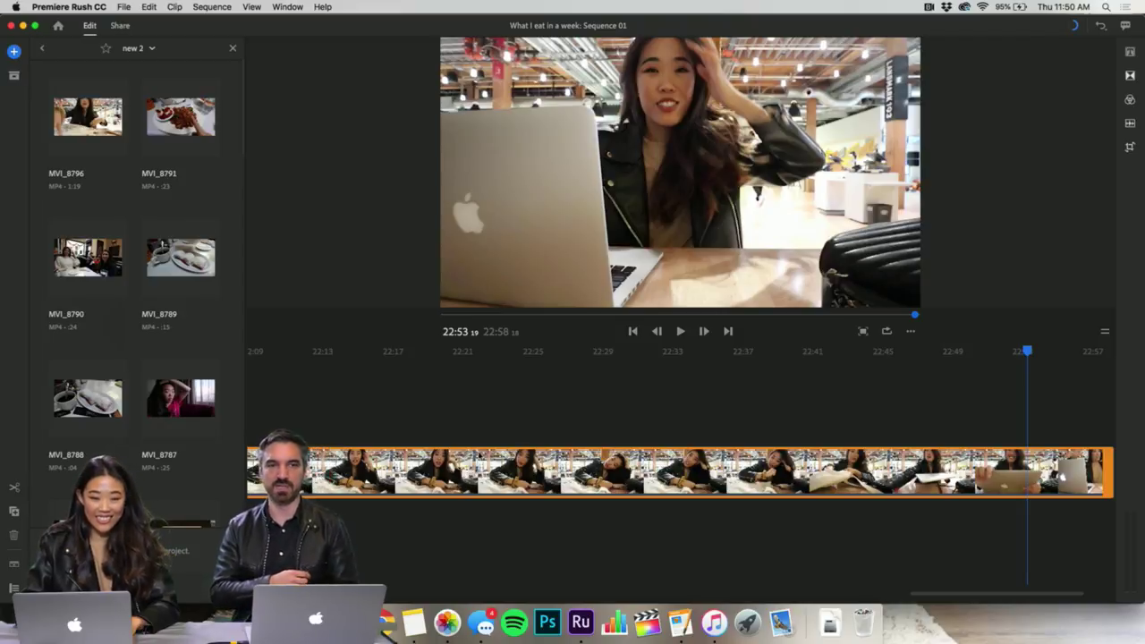
scroll(478, 486, "down", 5)
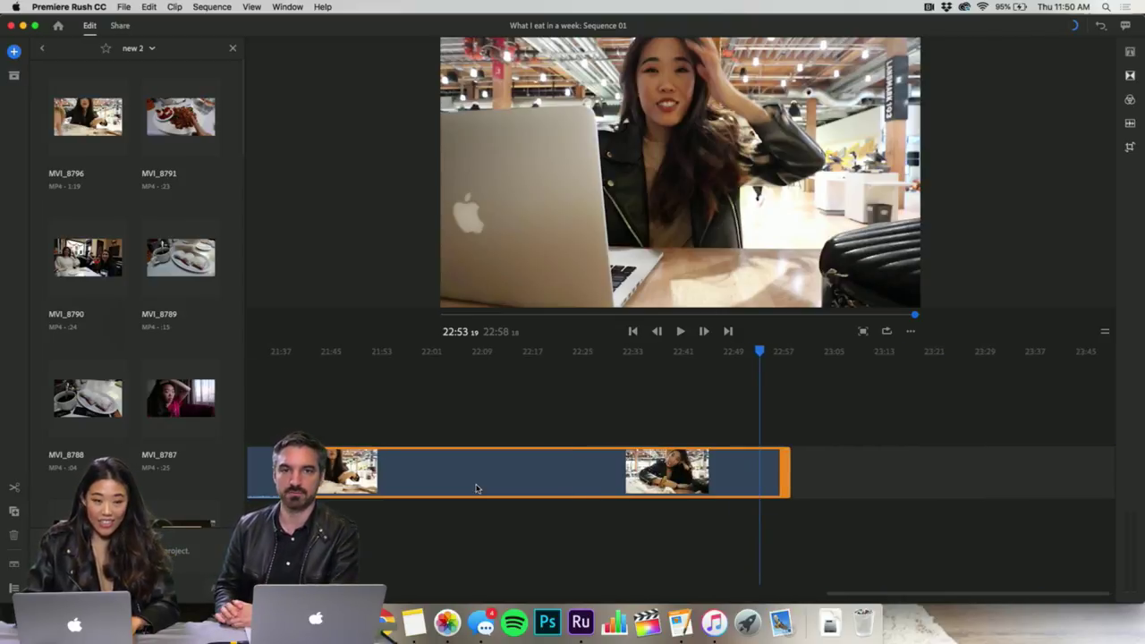
scroll(478, 486, "left", 5)
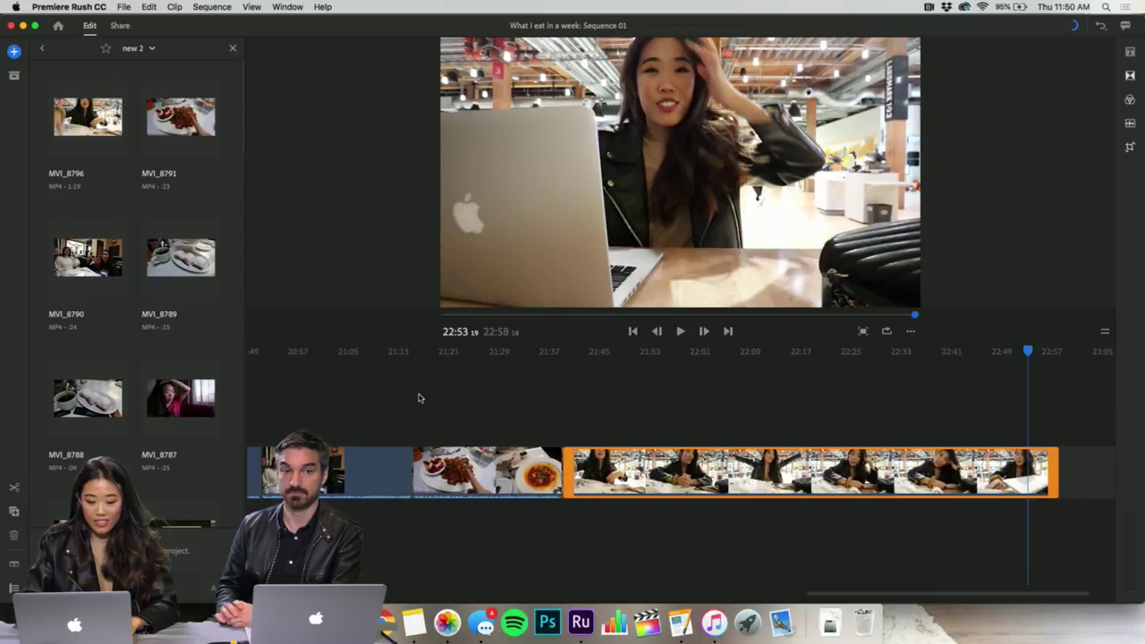
left_click(447, 355)
left_click_drag(450, 351, 579, 351)
left_click_drag(609, 396, 573, 436)
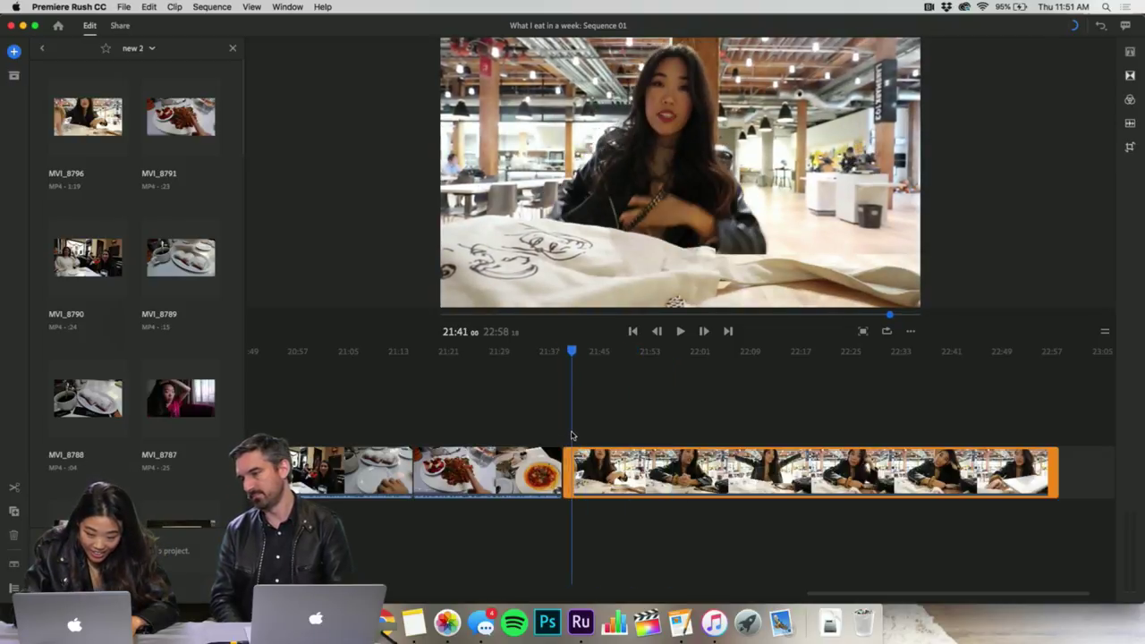
- Trim the vlog clip's start to just after the food shot and play back the cut
scroll(573, 437, "up", 5)
left_click_drag(420, 472, 574, 492)
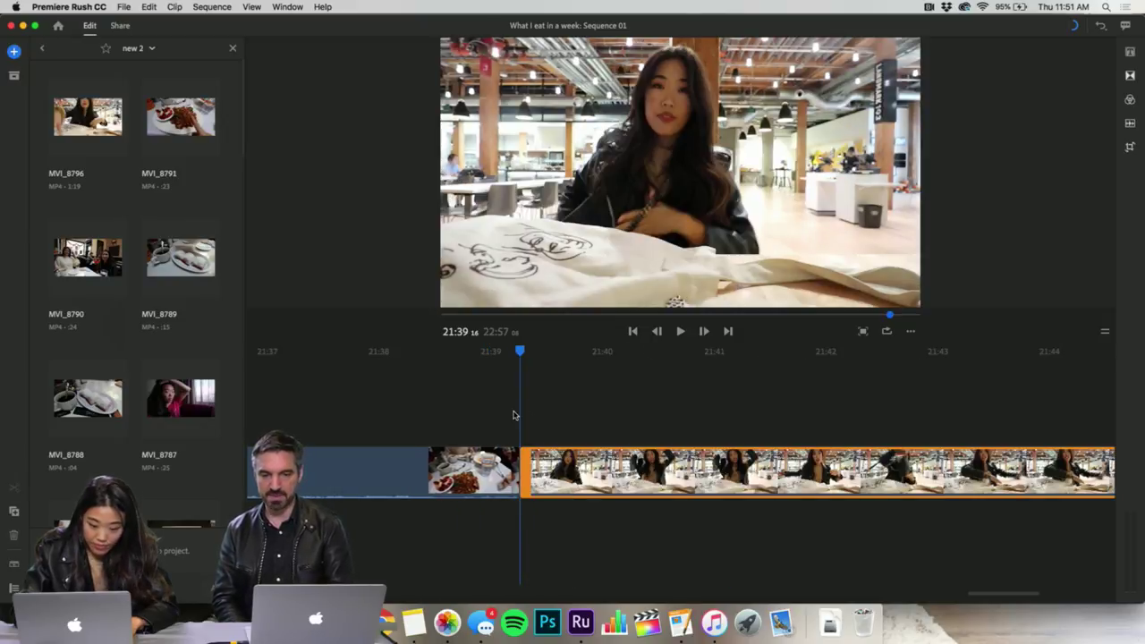
left_click(493, 410)
key("space")
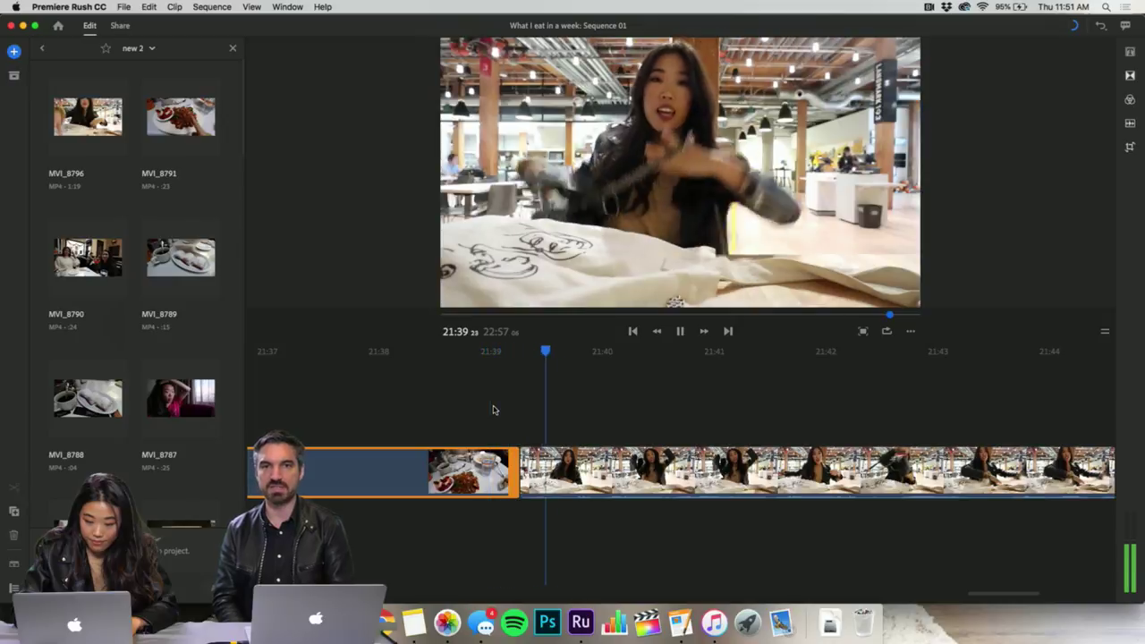
left_click(440, 413)
- Trim the food clip's end back to the playhead at 21:39 and check the cut
key("space")
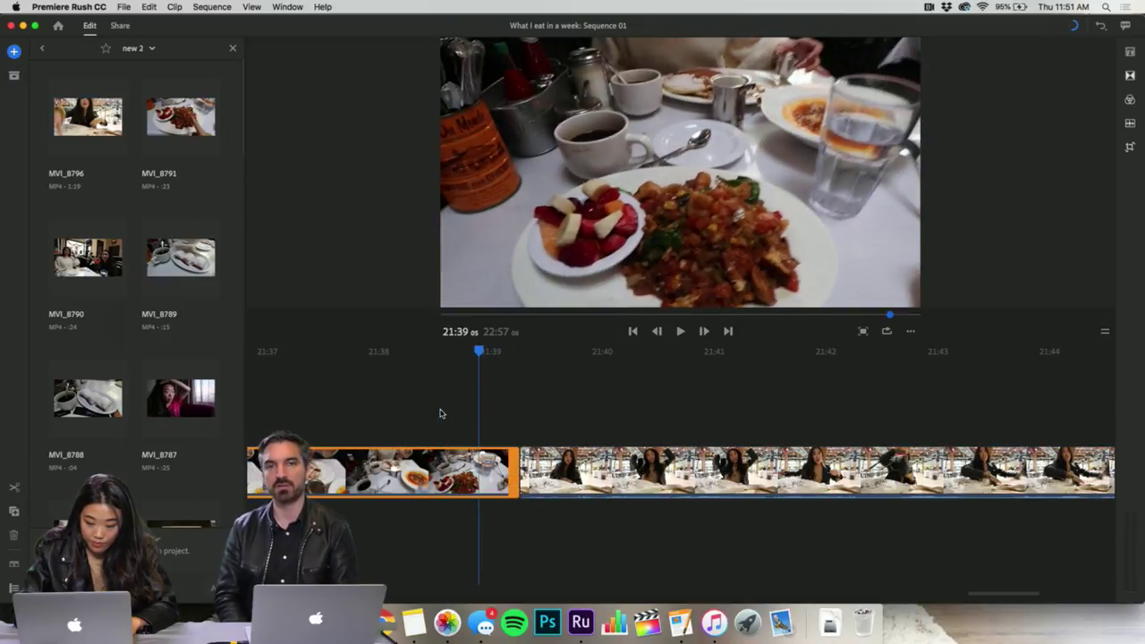
left_click_drag(516, 466, 479, 465)
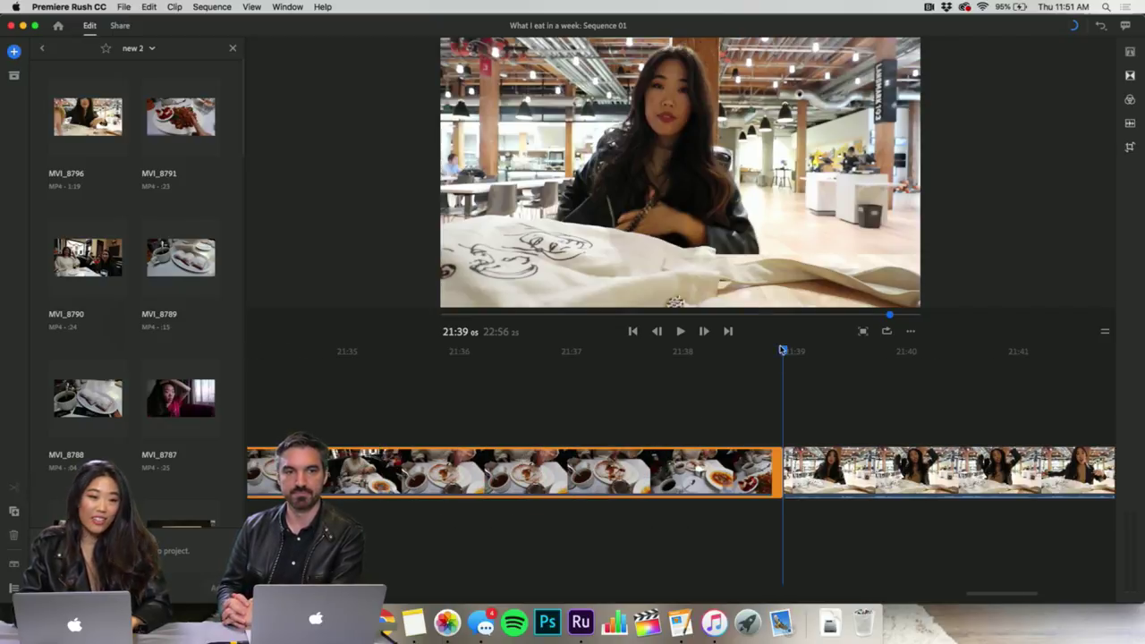
left_click_drag(783, 350, 732, 354)
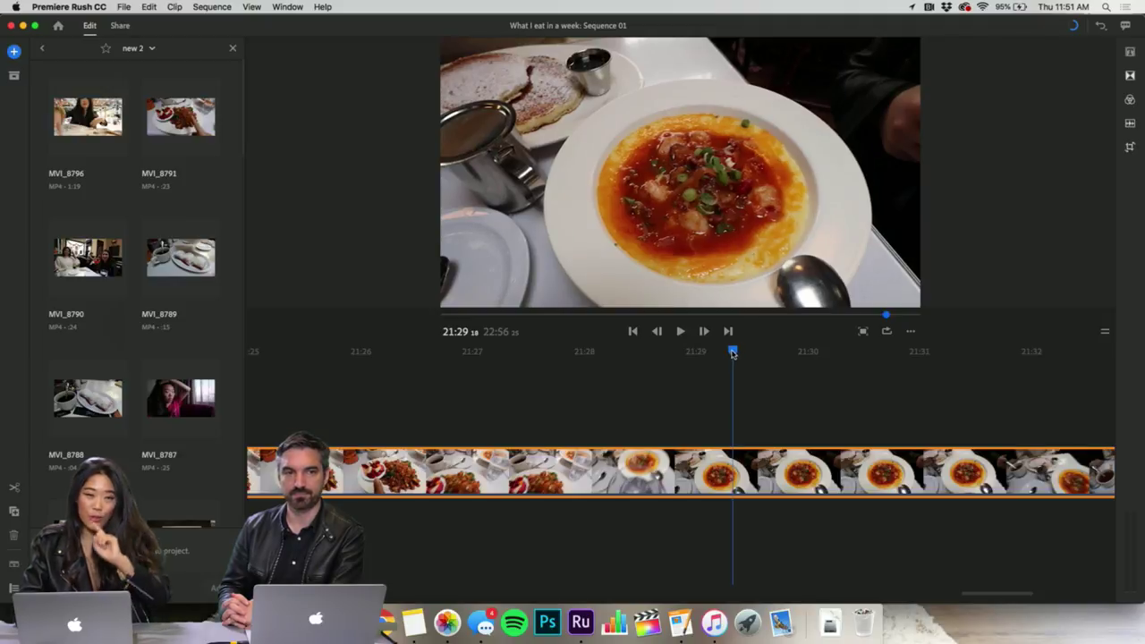
scroll(842, 412, "right", 5)
scroll(842, 411, "right", 15)
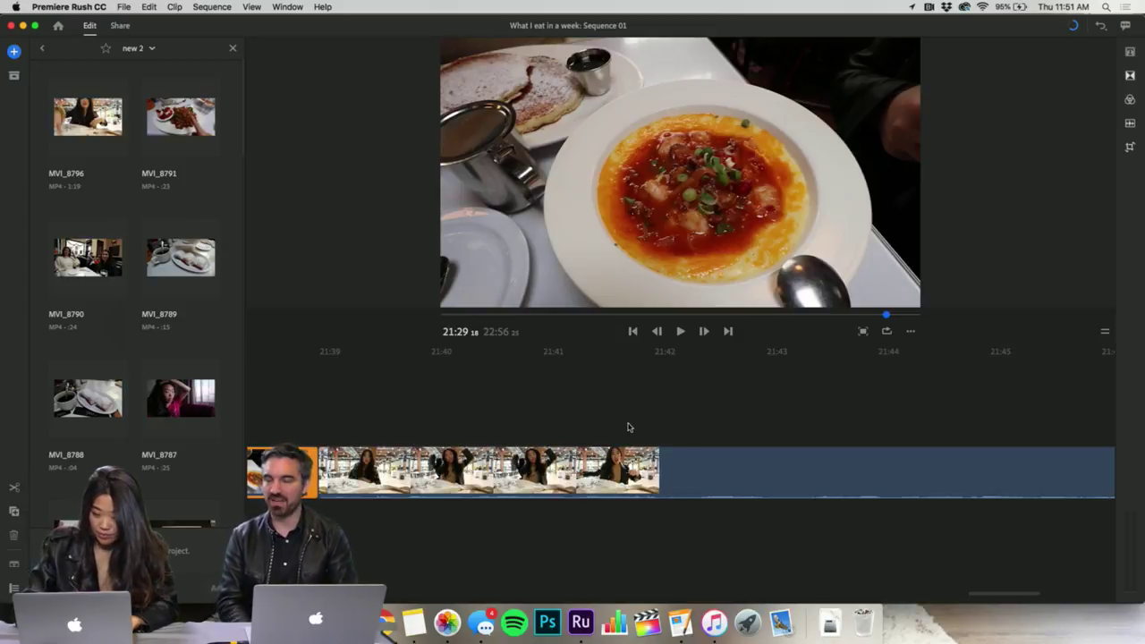
left_click(599, 399)
- Review the whole sequence, ending on a selection of its last clip
scroll(595, 425, "down", 3)
scroll(595, 425, "down", 5)
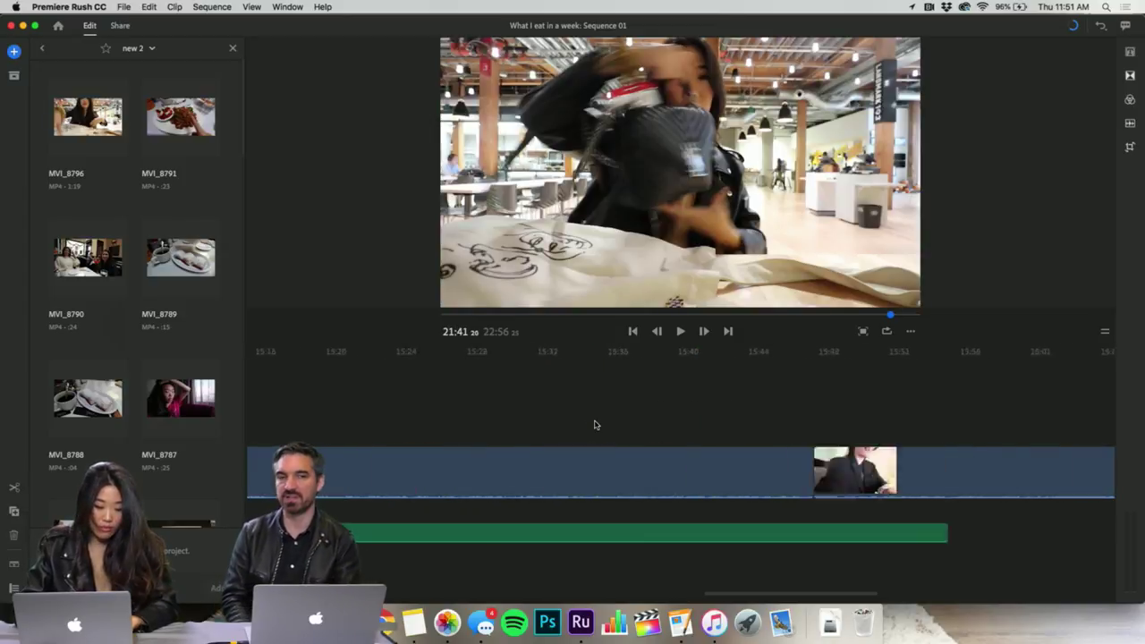
left_click(510, 385)
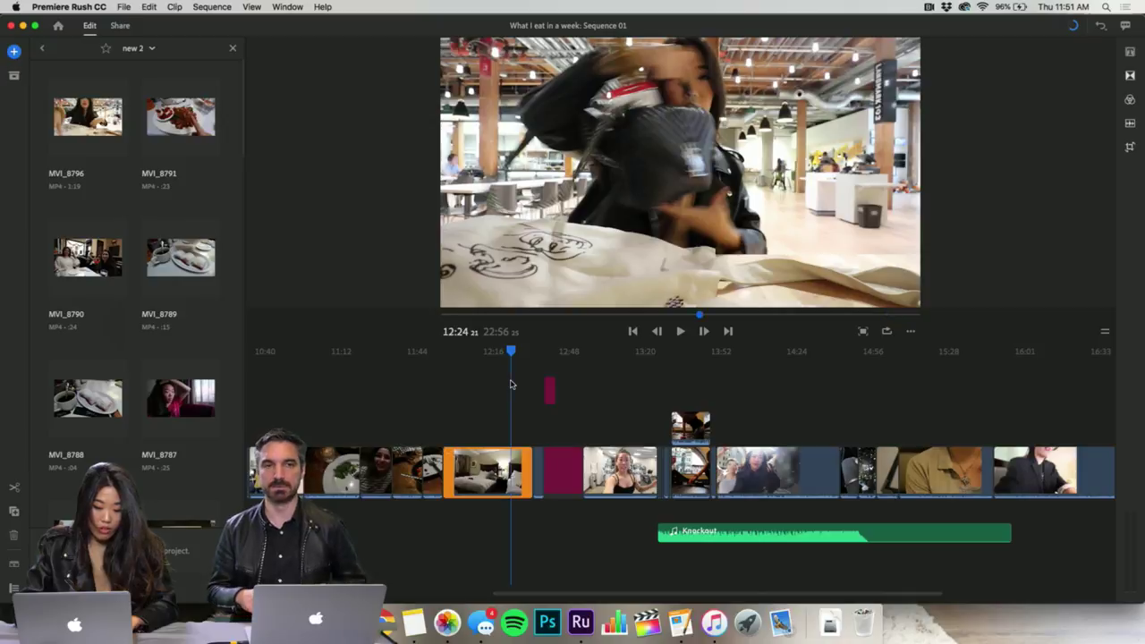
scroll(510, 385, "down", 3)
scroll(268, 397, "up", 3)
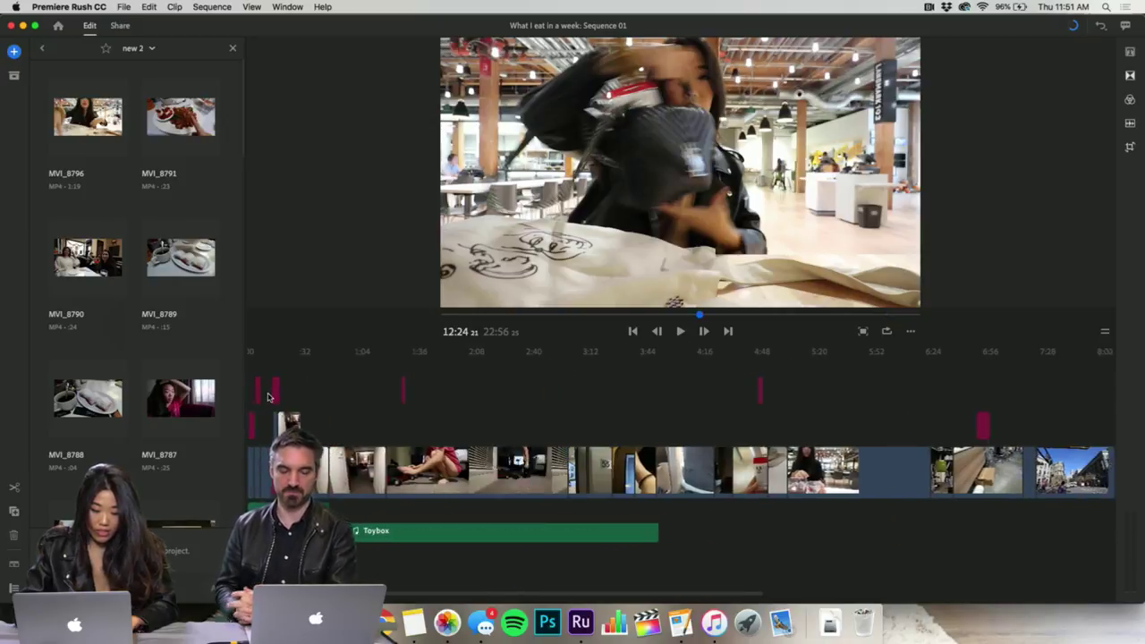
scroll(269, 397, "down", 3)
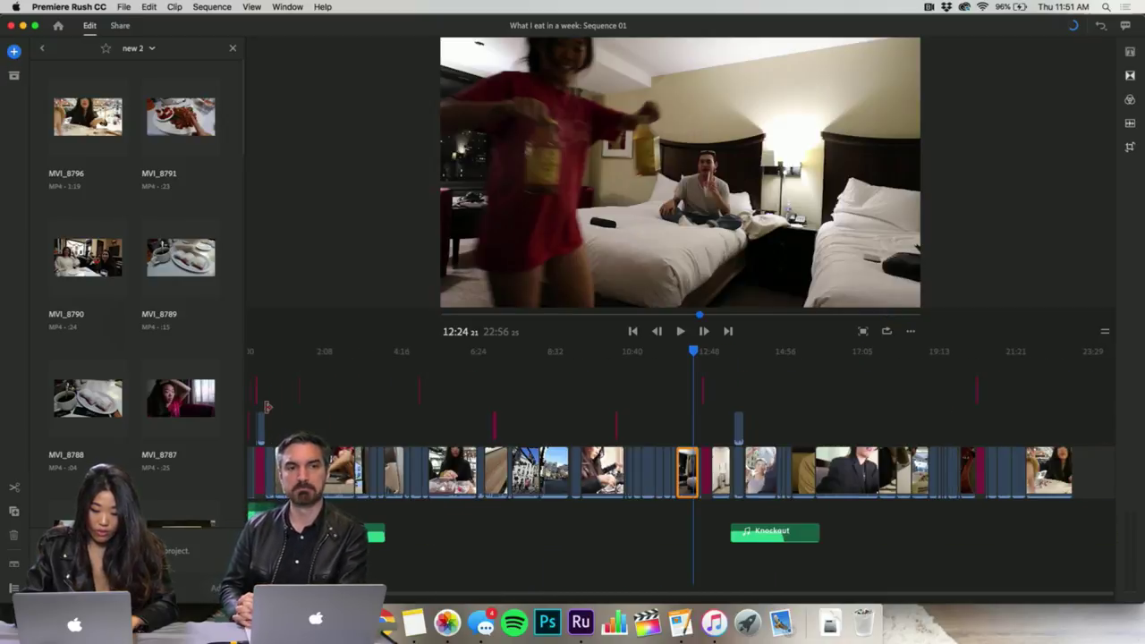
scroll(289, 385, "up", 3)
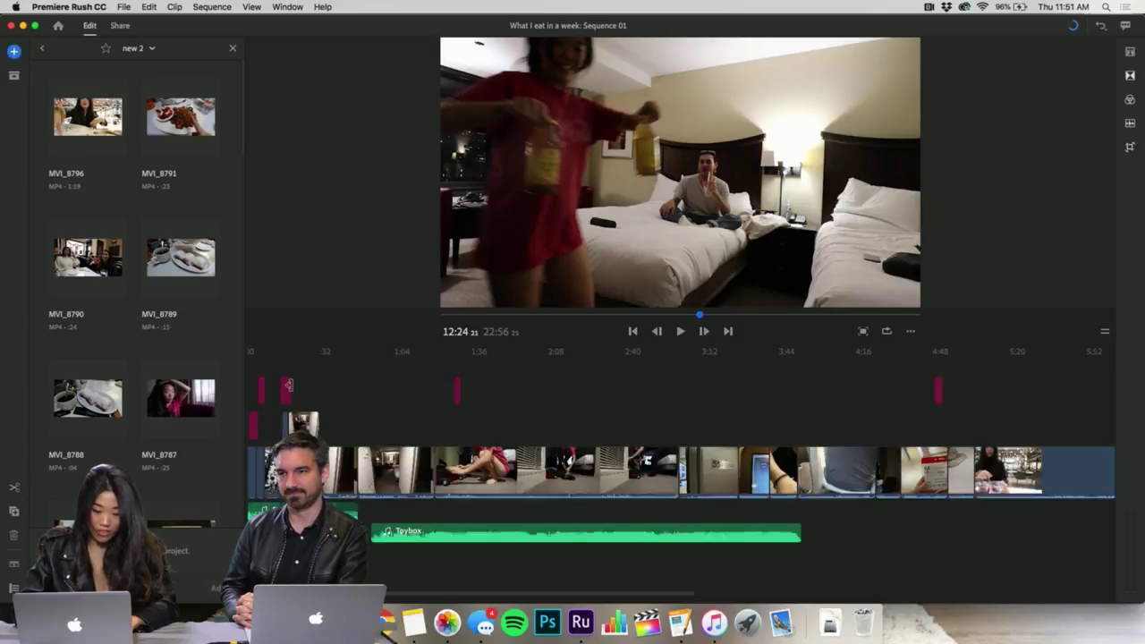
scroll(287, 351, "right", 1)
scroll(711, 421, "right", 10)
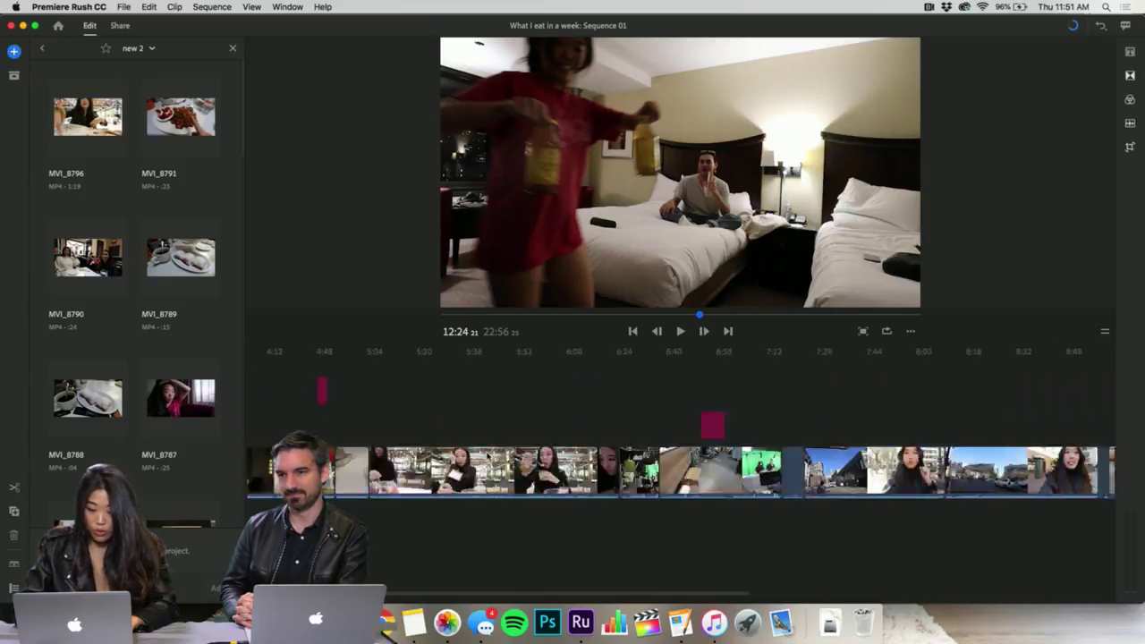
left_click(709, 421)
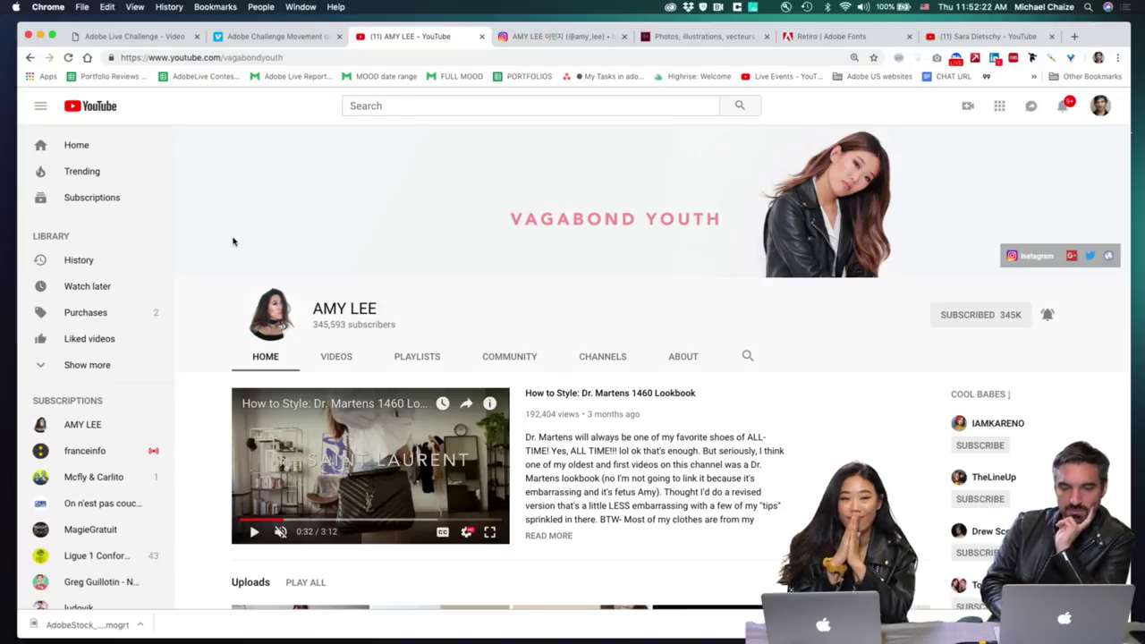
- View the creator's Instagram profile, then return to her YouTube channel page
left_click(542, 36)
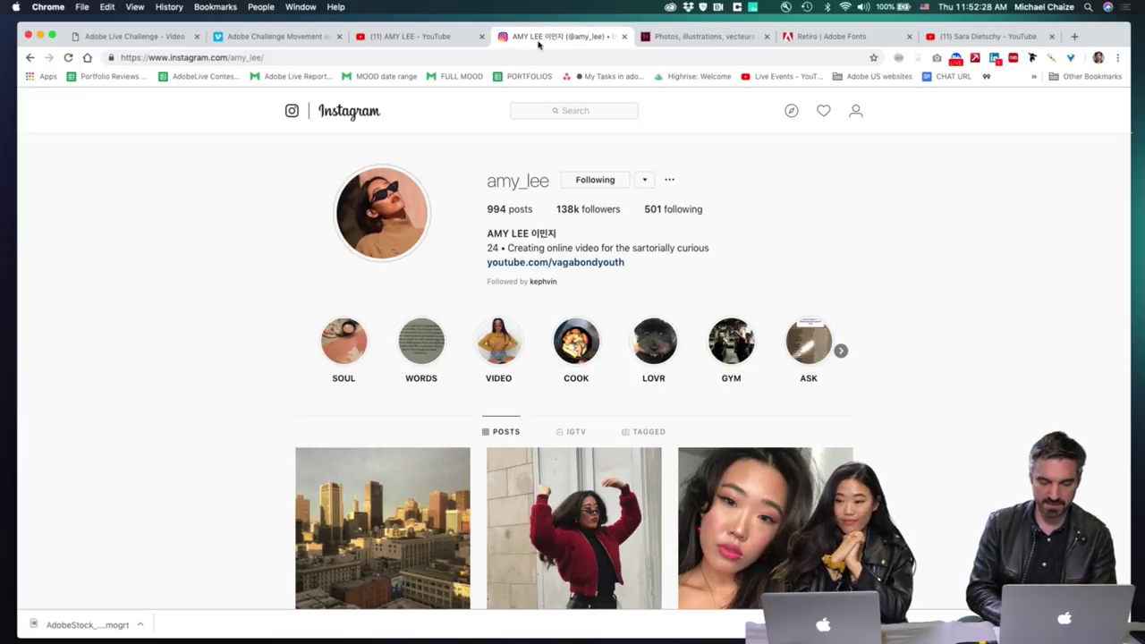
left_click(414, 41)
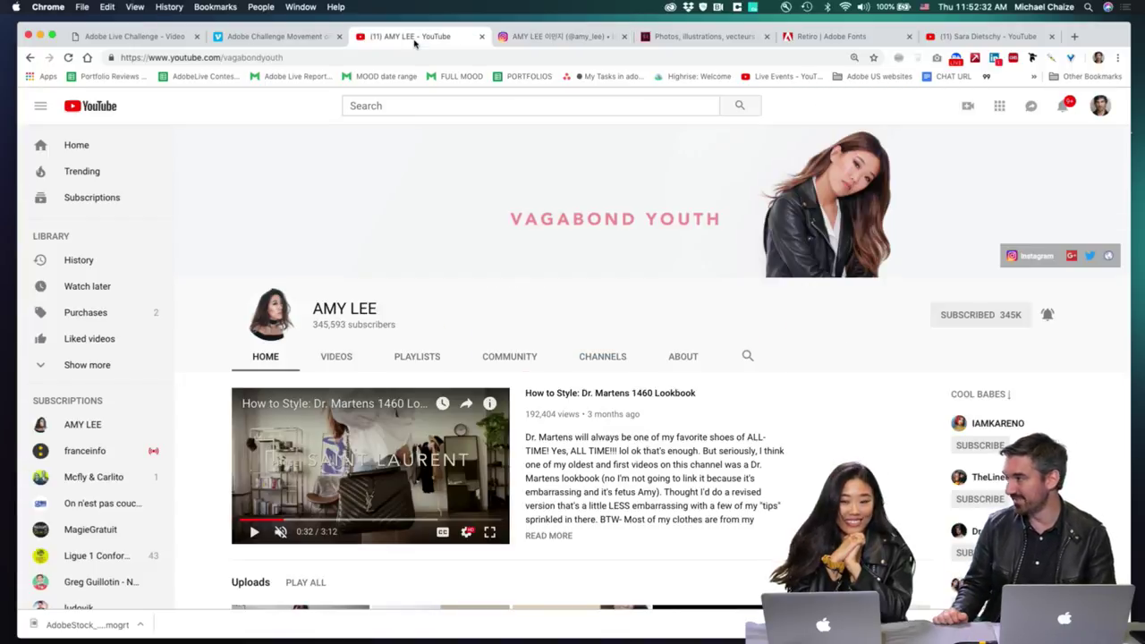